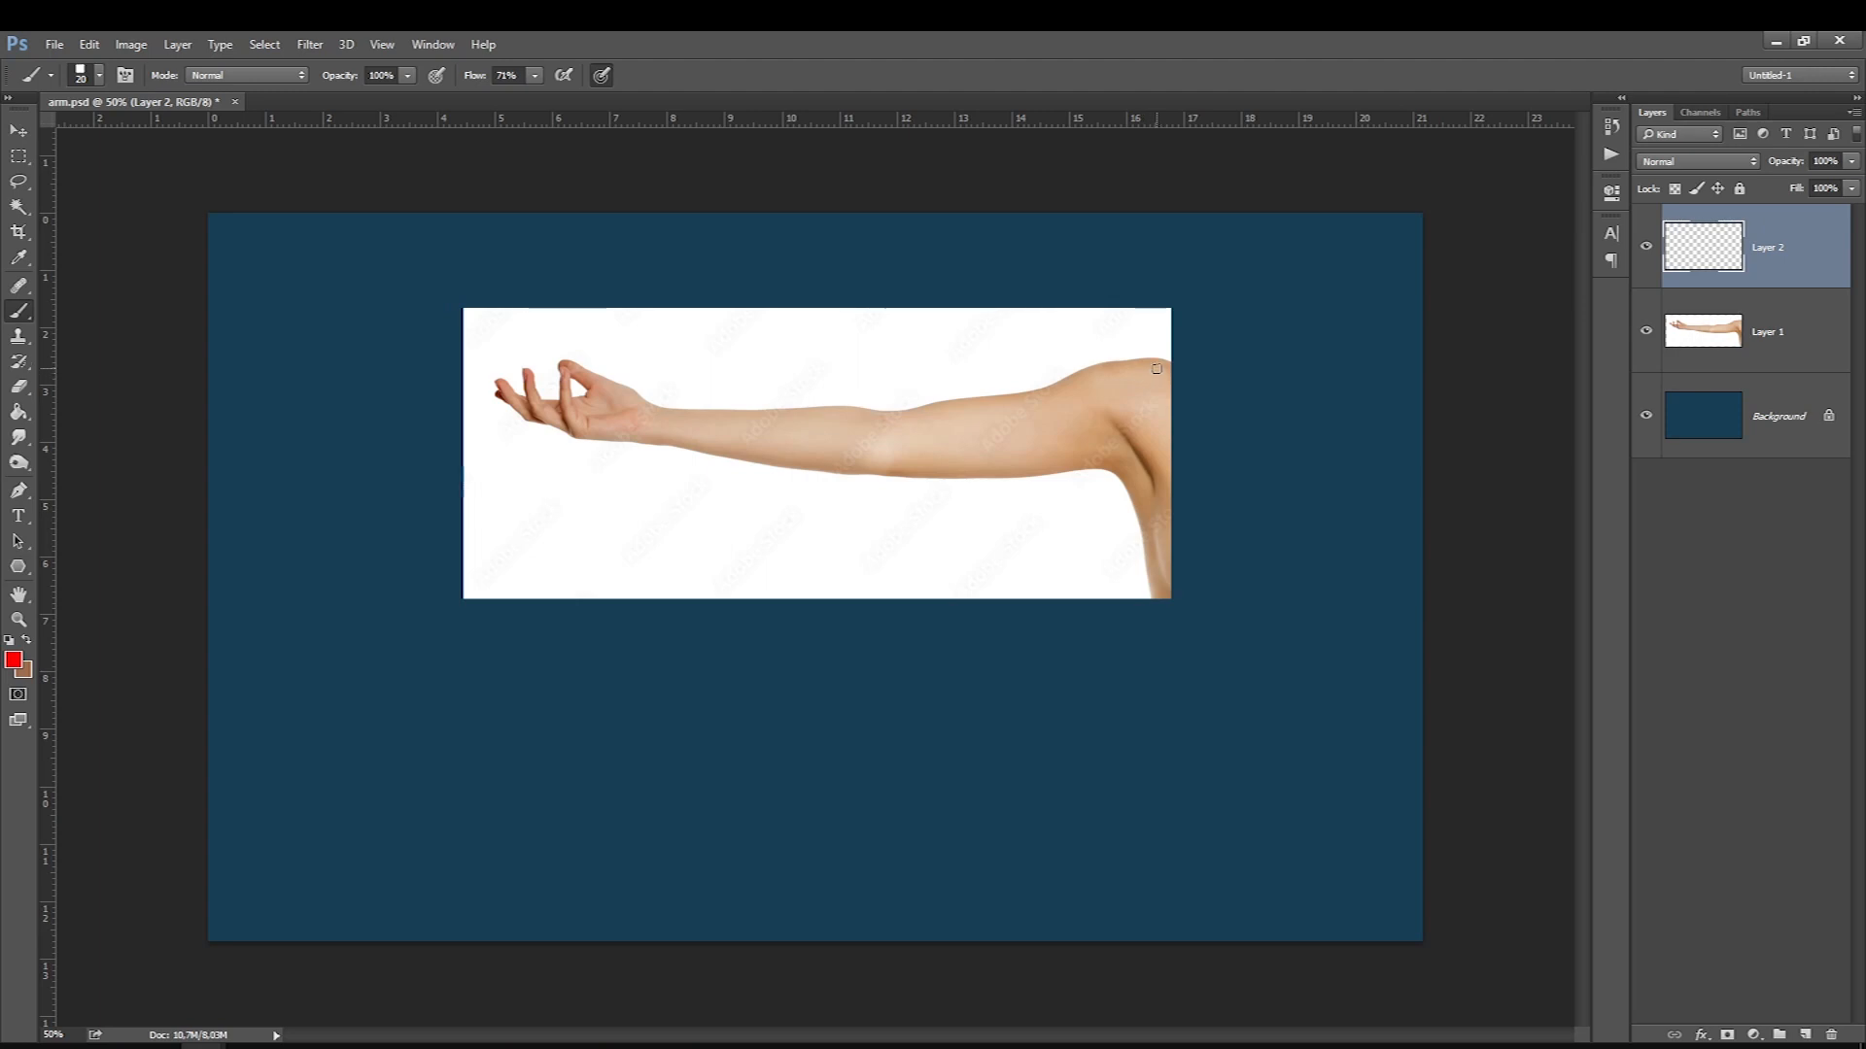
Outline the shoulder of the arm photo with thick red brush strokes forming a closed loop.
{"action": "left_click_drag", "start_coordinate": [1171, 378], "coordinate": [1127, 370]}
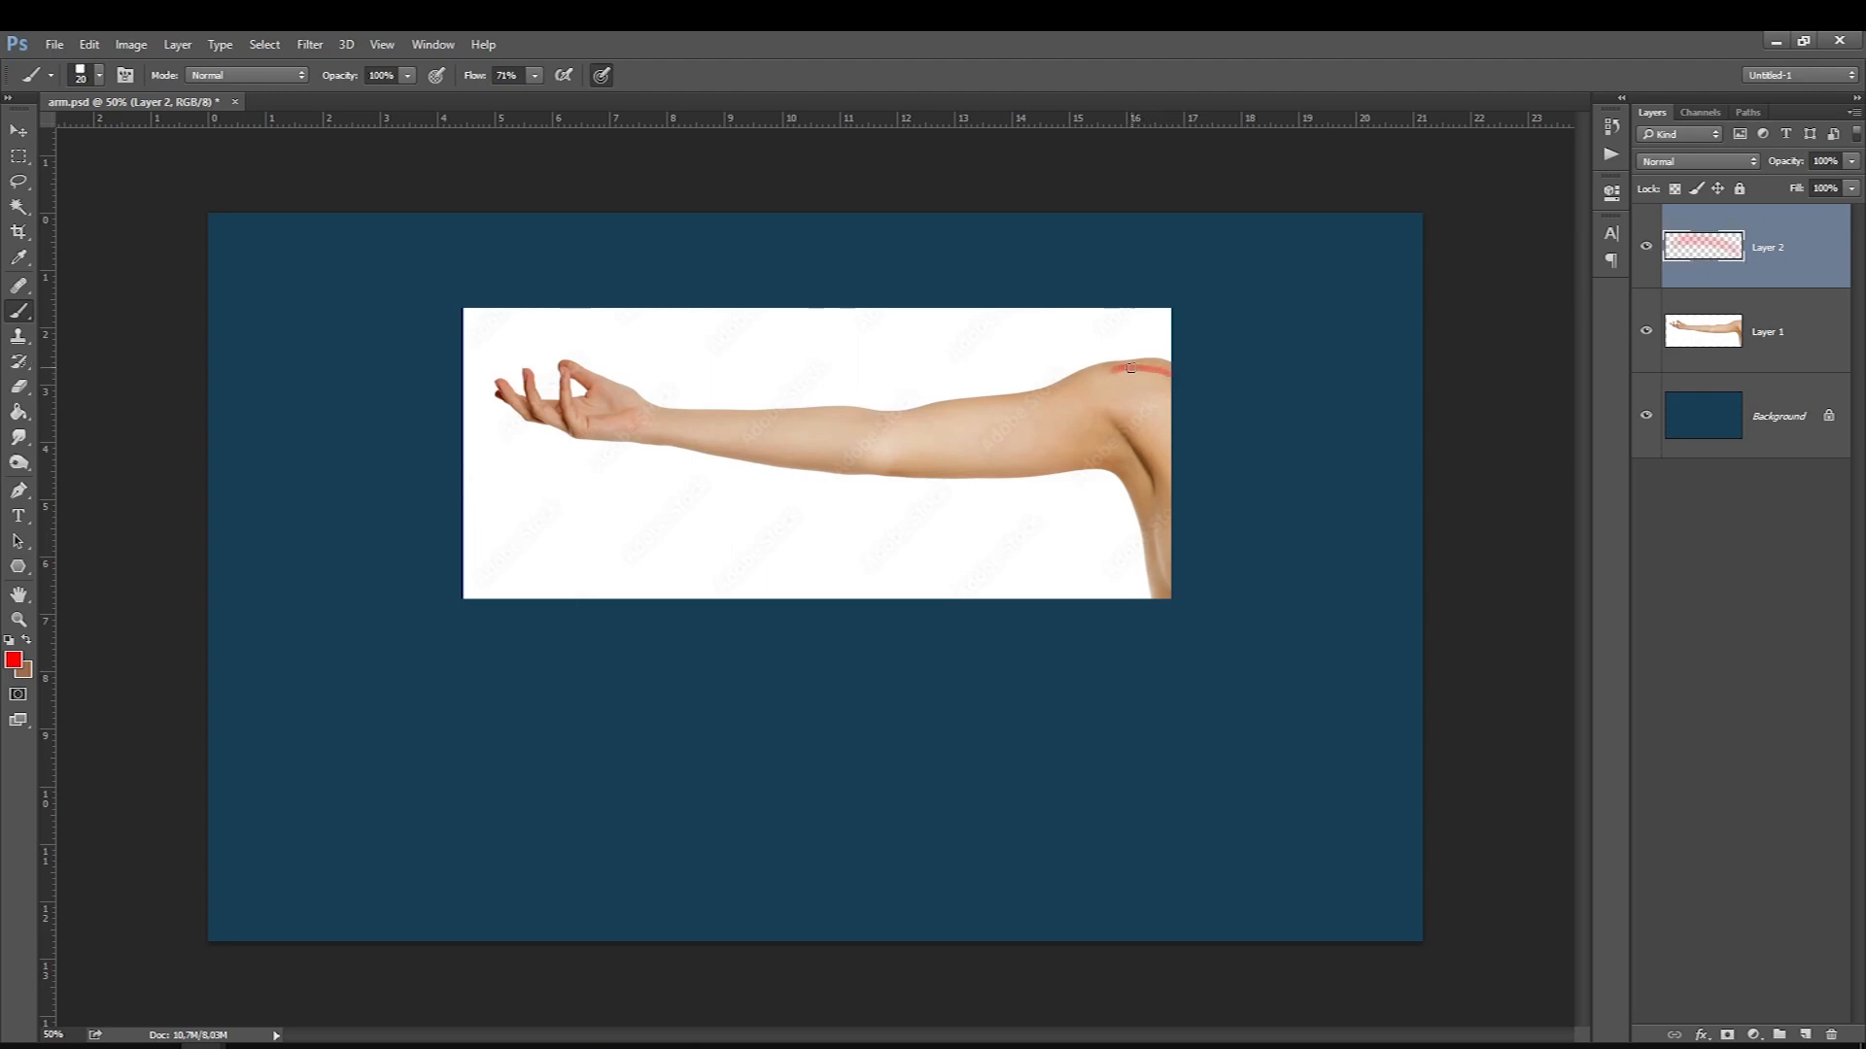
{"action": "left_click_drag", "start_coordinate": [1155, 369], "coordinate": [1068, 387]}
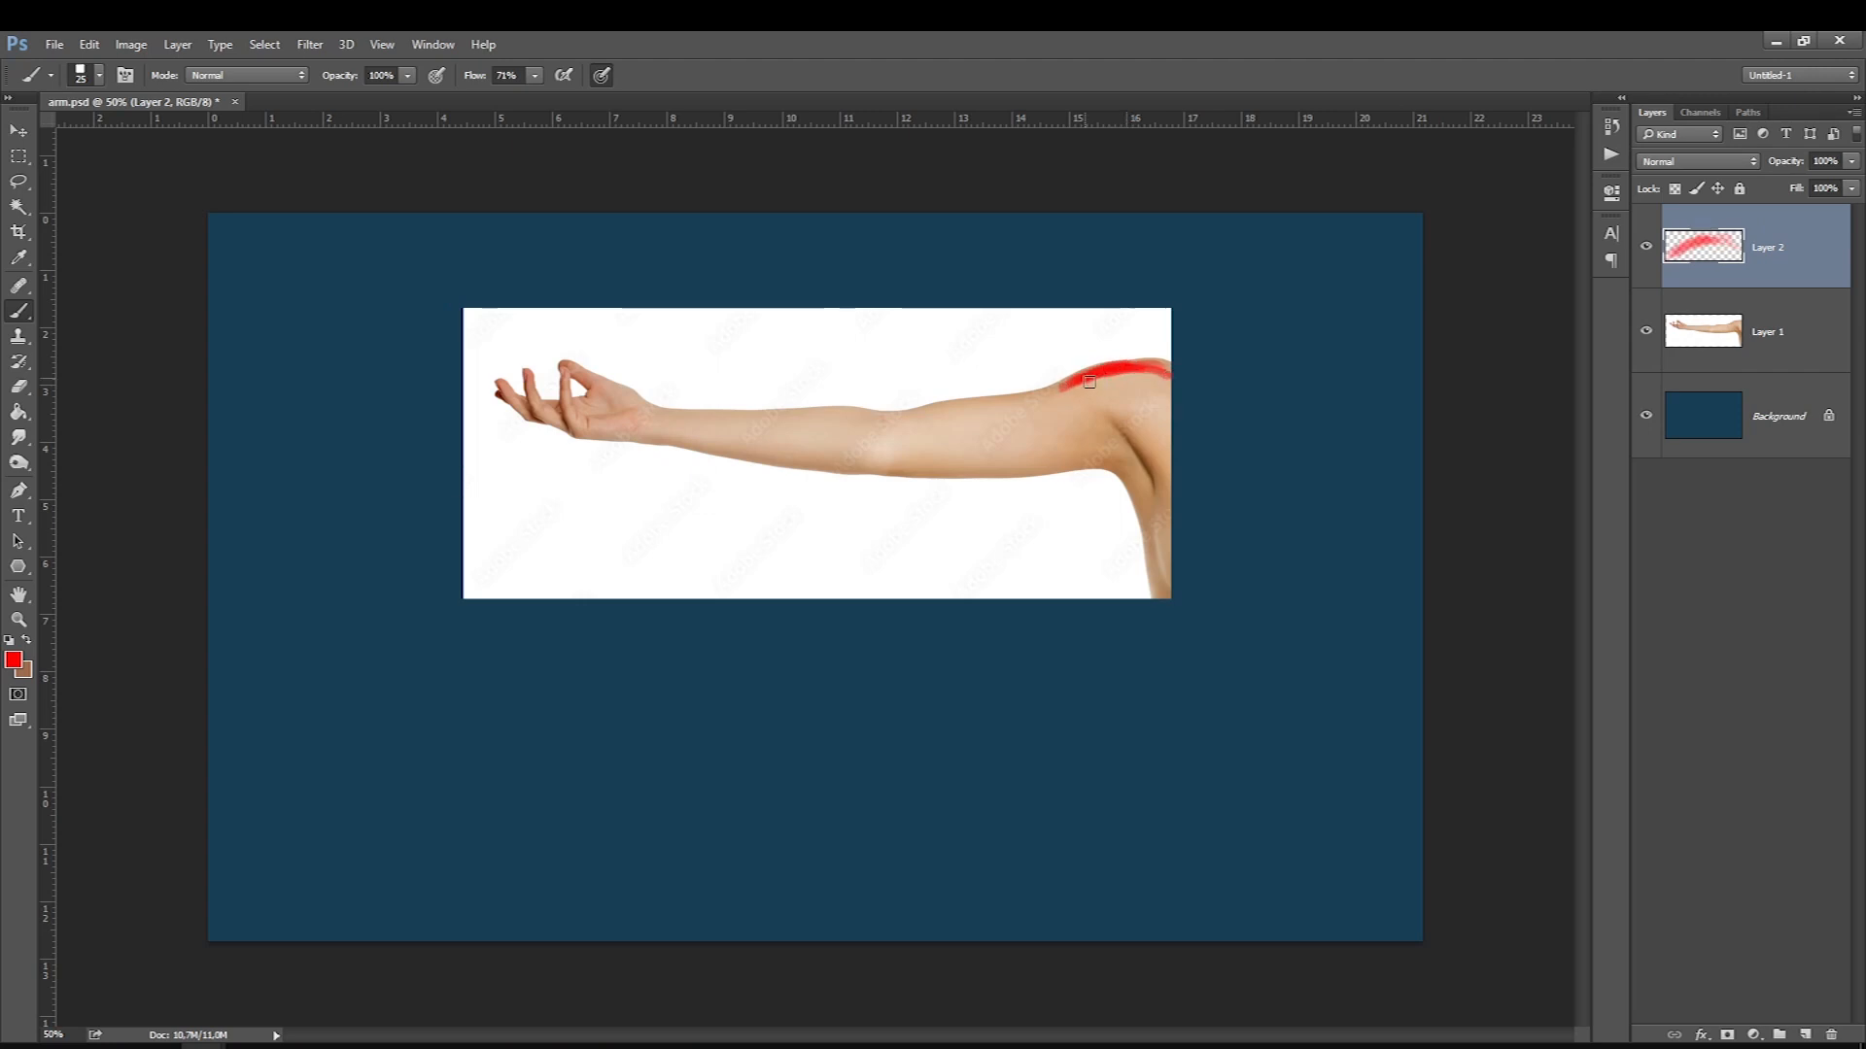
{"action": "mouse_move", "coordinate": [1169, 440]}
{"action": "left_mouse_down"}
{"action": "mouse_move", "coordinate": [1064, 459]}
{"action": "mouse_move", "coordinate": [1152, 462]}
{"action": "mouse_move", "coordinate": [1170, 438]}
{"action": "mouse_move", "coordinate": [1075, 453]}
{"action": "mouse_move", "coordinate": [1166, 436]}
{"action": "mouse_move", "coordinate": [1064, 449]}
{"action": "mouse_move", "coordinate": [1169, 439]}
{"action": "mouse_move", "coordinate": [1071, 449]}
{"action": "mouse_move", "coordinate": [1131, 462]}
{"action": "mouse_move", "coordinate": [1173, 426]}
{"action": "left_mouse_up"}
{"action": "left_click_drag", "start_coordinate": [1101, 369], "coordinate": [1066, 387]}
{"action": "mouse_move", "coordinate": [1133, 462]}
{"action": "left_mouse_down"}
{"action": "mouse_move", "coordinate": [1078, 450]}
{"action": "mouse_move", "coordinate": [1171, 393]}
{"action": "mouse_move", "coordinate": [1113, 462]}
{"action": "mouse_move", "coordinate": [1080, 462]}
{"action": "mouse_move", "coordinate": [1125, 465]}
{"action": "mouse_move", "coordinate": [1167, 377]}
{"action": "mouse_move", "coordinate": [1103, 451]}
{"action": "mouse_move", "coordinate": [1102, 406]}
{"action": "mouse_move", "coordinate": [1087, 451]}
{"action": "mouse_move", "coordinate": [1062, 435]}
{"action": "mouse_move", "coordinate": [1065, 409]}
{"action": "mouse_move", "coordinate": [1085, 459]}
{"action": "mouse_move", "coordinate": [1006, 396]}
{"action": "mouse_move", "coordinate": [968, 408]}
{"action": "mouse_move", "coordinate": [992, 475]}
{"action": "mouse_move", "coordinate": [909, 452]}
{"action": "left_mouse_up"}
Change the brush colour to light blue and outline the upper arm between the shoulder and the elbow.
{"action": "left_click", "coordinate": [14, 660]}
{"action": "left_click", "coordinate": [1570, 593]}
{"action": "left_click", "coordinate": [1735, 466]}
{"action": "mouse_move", "coordinate": [1066, 420]}
{"action": "left_mouse_down"}
{"action": "mouse_move", "coordinate": [957, 398]}
{"action": "mouse_move", "coordinate": [993, 460]}
{"action": "mouse_move", "coordinate": [1062, 418]}
{"action": "mouse_move", "coordinate": [986, 447]}
{"action": "left_mouse_up"}
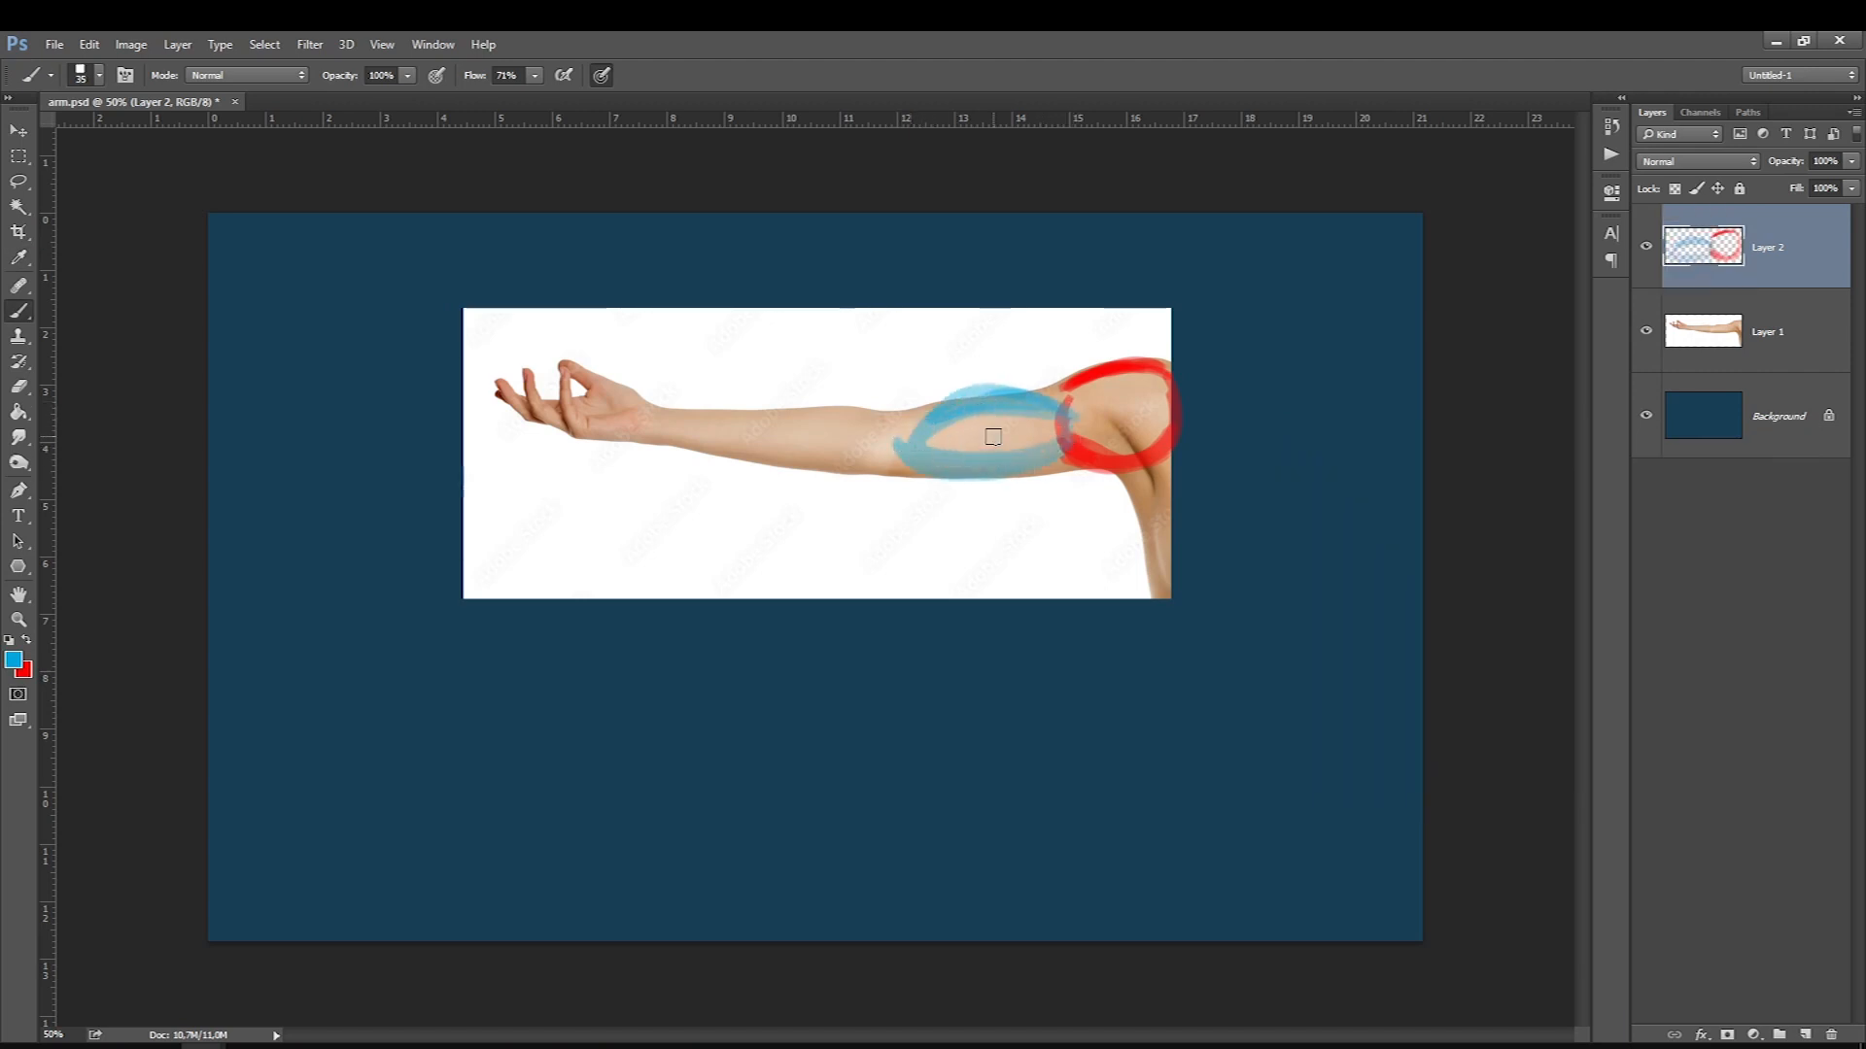
Pick a new brush colour and circle the elbow area of the arm photo.
{"action": "left_click", "coordinate": [14, 659]}
{"action": "left_click", "coordinate": [1571, 680]}
{"action": "left_click", "coordinate": [1734, 466]}
{"action": "mouse_move", "coordinate": [807, 399]}
{"action": "left_mouse_down"}
{"action": "mouse_move", "coordinate": [901, 448]}
{"action": "mouse_move", "coordinate": [858, 481]}
{"action": "mouse_move", "coordinate": [747, 466]}
{"action": "left_mouse_up"}
{"action": "left_click_drag", "start_coordinate": [748, 467], "coordinate": [887, 481]}
Pick another brush colour and outline the forearm from the elbow towards the wrist.
{"action": "left_click", "coordinate": [14, 660]}
{"action": "left_click", "coordinate": [1570, 686]}
{"action": "left_click", "coordinate": [1540, 488]}
{"action": "left_click", "coordinate": [1734, 466]}
{"action": "mouse_move", "coordinate": [811, 401]}
{"action": "left_mouse_down"}
{"action": "mouse_move", "coordinate": [743, 468]}
{"action": "mouse_move", "coordinate": [672, 457]}
{"action": "mouse_move", "coordinate": [719, 442]}
{"action": "mouse_move", "coordinate": [681, 403]}
{"action": "mouse_move", "coordinate": [540, 405]}
{"action": "mouse_move", "coordinate": [588, 384]}
{"action": "mouse_move", "coordinate": [641, 409]}
{"action": "left_mouse_up"}
Sketch a simplified arm as a vertical chain of white ovals, with an arrow pointing right beside it.
{"action": "key", "text": "["}
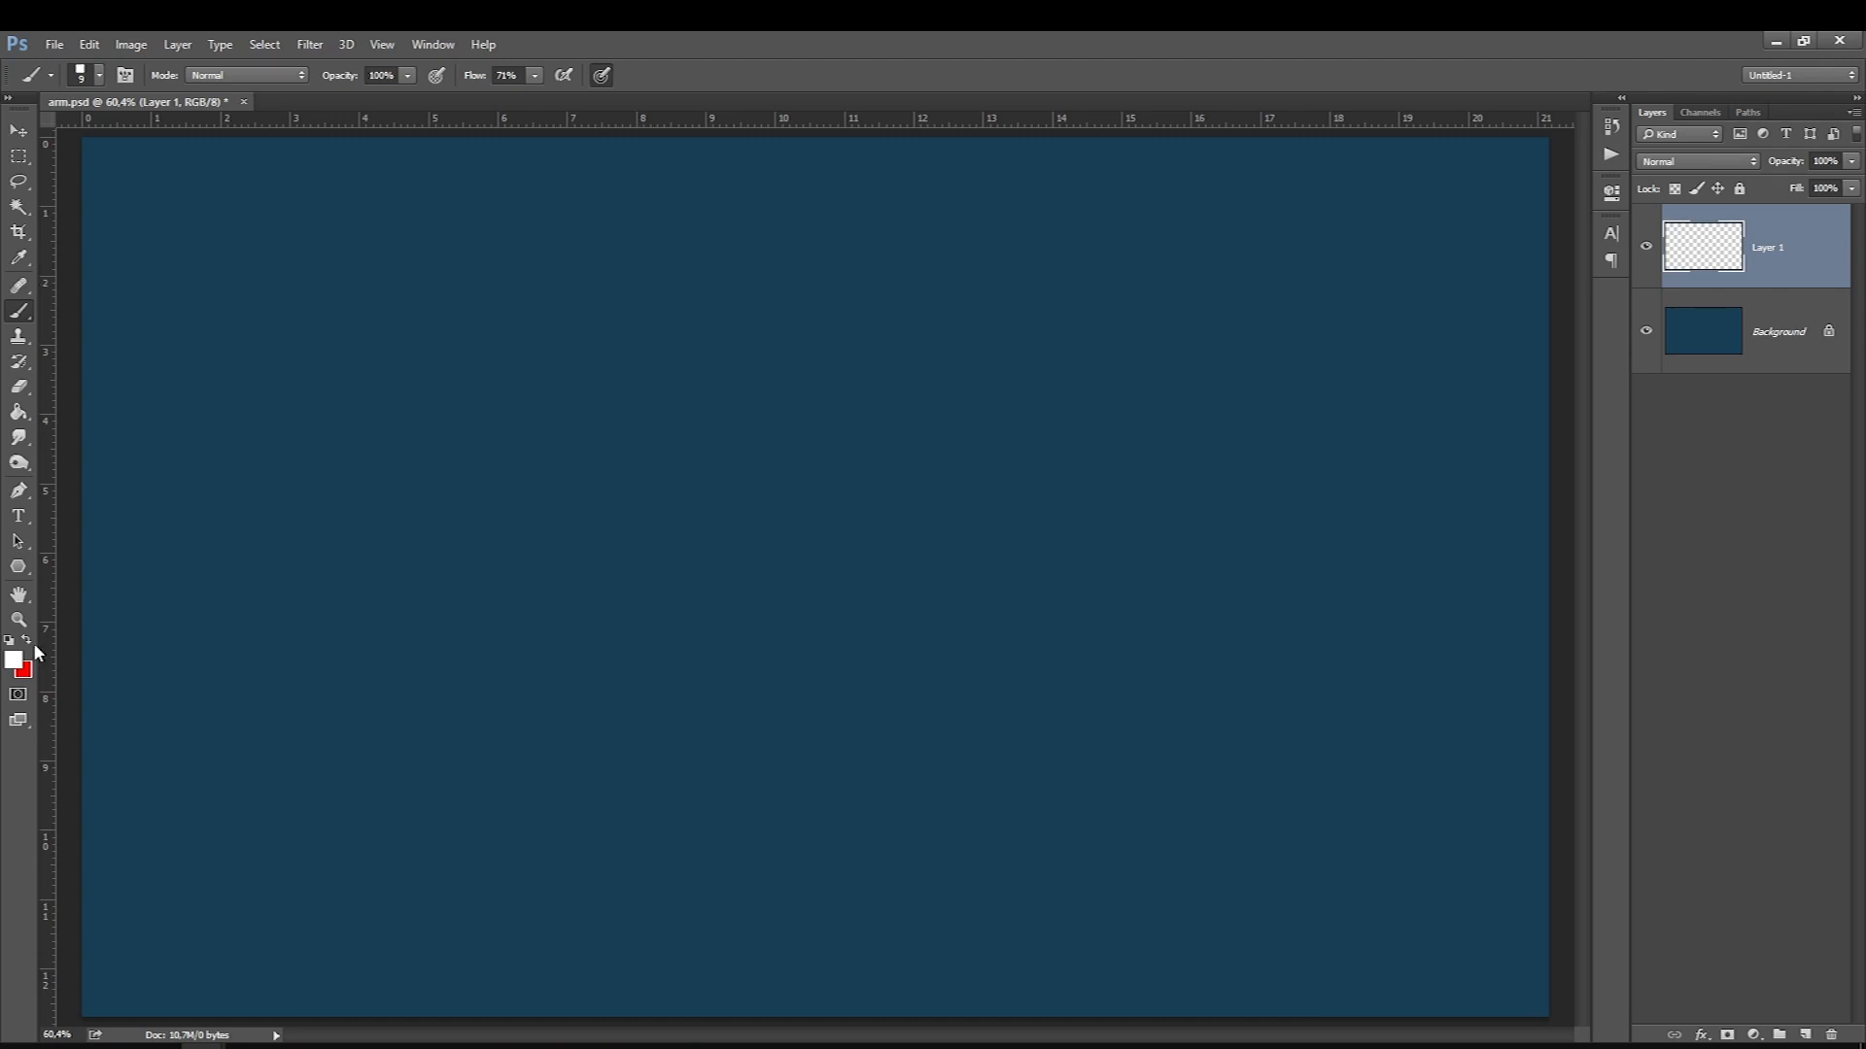
{"action": "mouse_move", "coordinate": [707, 262]}
{"action": "left_mouse_down"}
{"action": "mouse_move", "coordinate": [748, 315]}
{"action": "mouse_move", "coordinate": [767, 264]}
{"action": "mouse_move", "coordinate": [729, 326]}
{"action": "mouse_move", "coordinate": [758, 255]}
{"action": "mouse_move", "coordinate": [712, 267]}
{"action": "mouse_move", "coordinate": [697, 321]}
{"action": "mouse_move", "coordinate": [755, 293]}
{"action": "mouse_move", "coordinate": [737, 250]}
{"action": "mouse_move", "coordinate": [700, 304]}
{"action": "mouse_move", "coordinate": [764, 256]}
{"action": "left_mouse_up"}
{"action": "key", "text": "bracketright"}
{"action": "key", "text": "bracketright"}
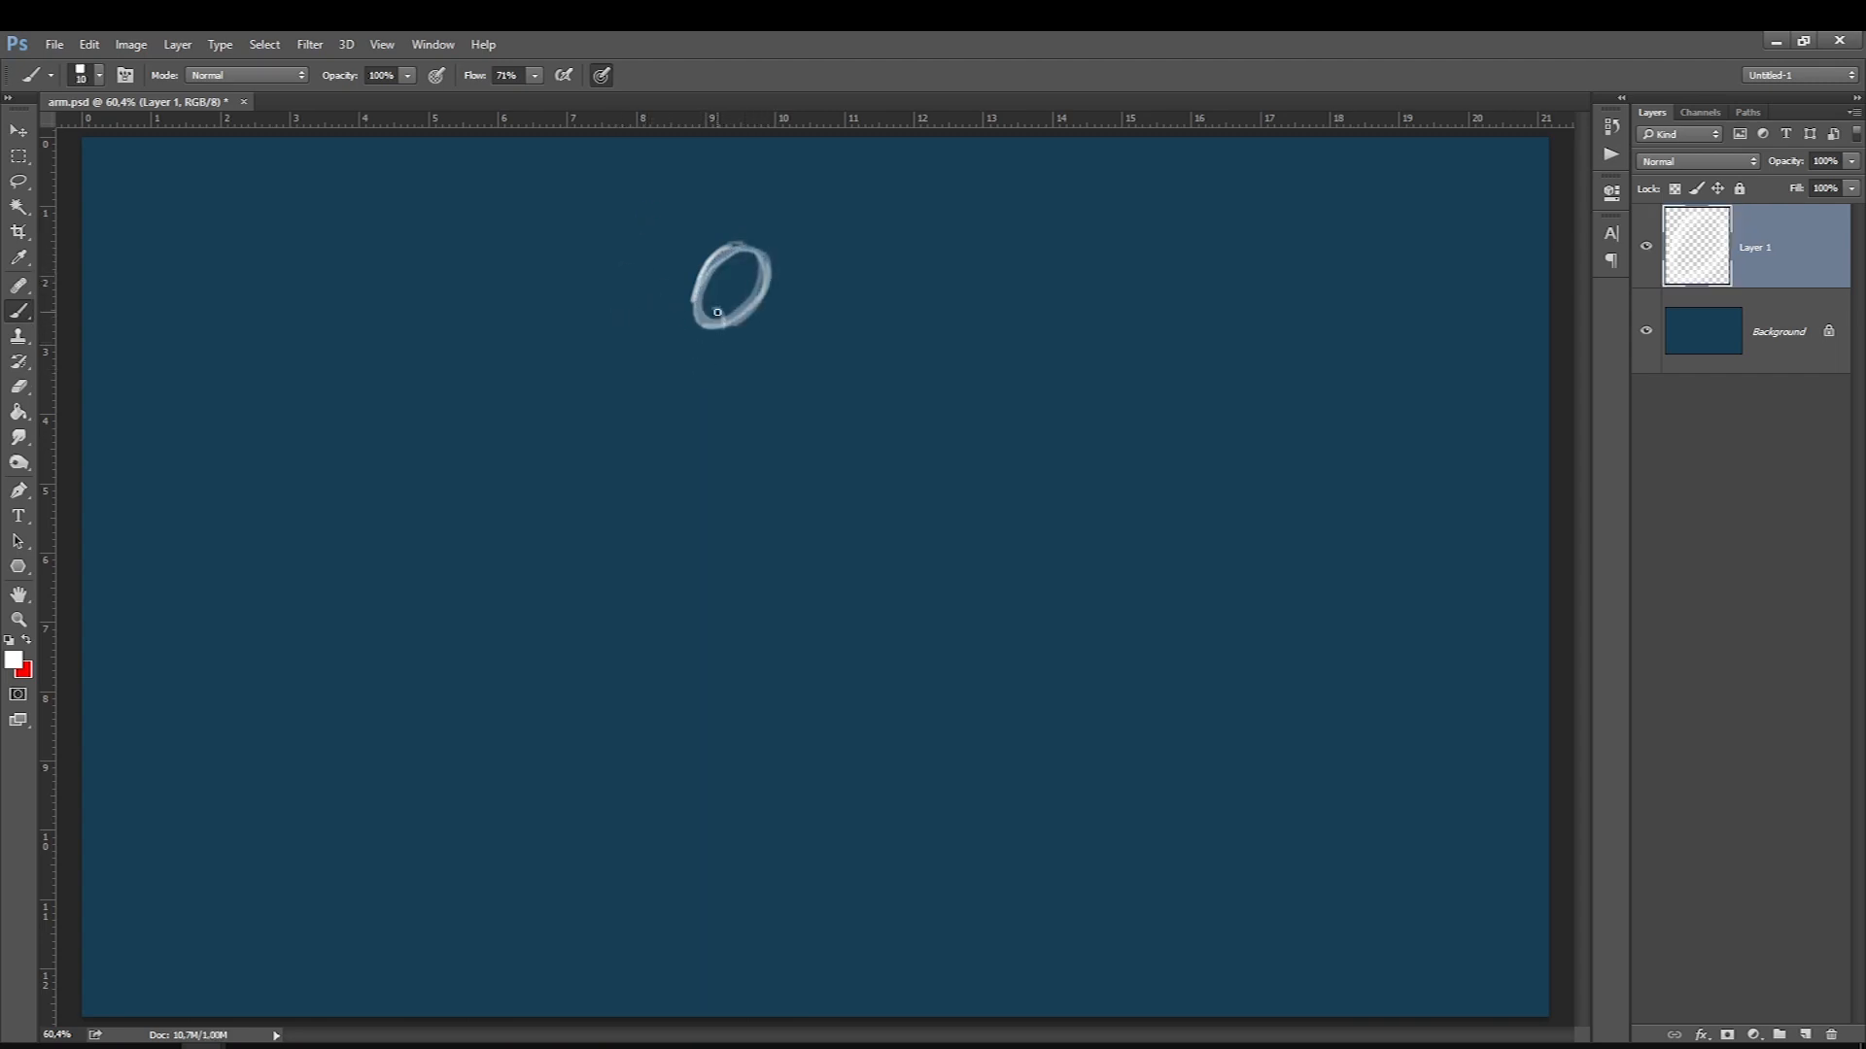
{"action": "mouse_move", "coordinate": [731, 332]}
{"action": "left_mouse_down"}
{"action": "mouse_move", "coordinate": [730, 394]}
{"action": "mouse_move", "coordinate": [698, 369]}
{"action": "mouse_move", "coordinate": [697, 339]}
{"action": "mouse_move", "coordinate": [730, 390]}
{"action": "mouse_move", "coordinate": [715, 314]}
{"action": "mouse_move", "coordinate": [733, 351]}
{"action": "mouse_move", "coordinate": [695, 360]}
{"action": "mouse_move", "coordinate": [721, 324]}
{"action": "left_mouse_up"}
{"action": "mouse_move", "coordinate": [715, 408]}
{"action": "left_mouse_down"}
{"action": "mouse_move", "coordinate": [724, 487]}
{"action": "mouse_move", "coordinate": [701, 468]}
{"action": "mouse_move", "coordinate": [730, 411]}
{"action": "mouse_move", "coordinate": [699, 422]}
{"action": "mouse_move", "coordinate": [729, 510]}
{"action": "mouse_move", "coordinate": [704, 502]}
{"action": "mouse_move", "coordinate": [741, 544]}
{"action": "mouse_move", "coordinate": [714, 512]}
{"action": "mouse_move", "coordinate": [730, 579]}
{"action": "left_mouse_up"}
{"action": "mouse_move", "coordinate": [751, 383]}
{"action": "left_mouse_down"}
{"action": "mouse_move", "coordinate": [886, 382]}
{"action": "mouse_move", "coordinate": [880, 405]}
{"action": "left_mouse_up"}
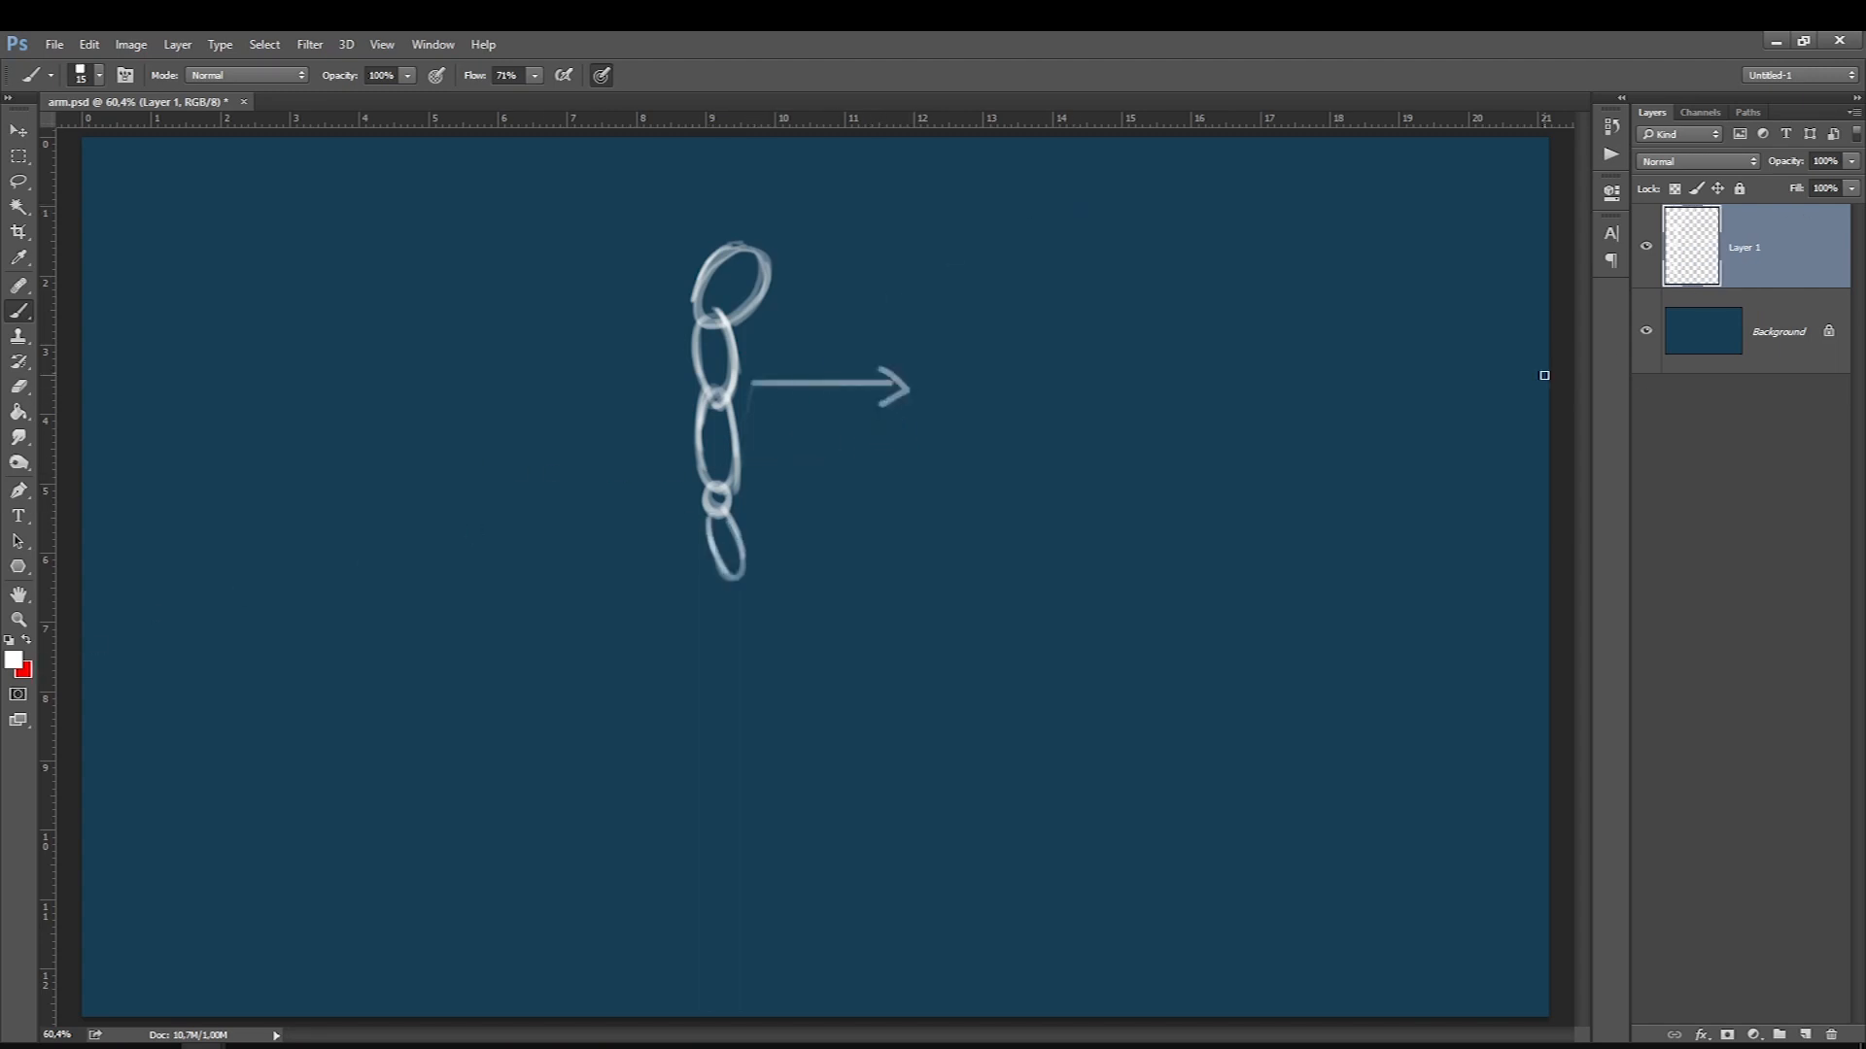
Sketch an angular shoulder and upper arm in thin white lines to the right of the arrow.
{"action": "mouse_move", "coordinate": [1047, 229]}
{"action": "left_mouse_down"}
{"action": "mouse_move", "coordinate": [1016, 237]}
{"action": "mouse_move", "coordinate": [997, 301]}
{"action": "left_mouse_up"}
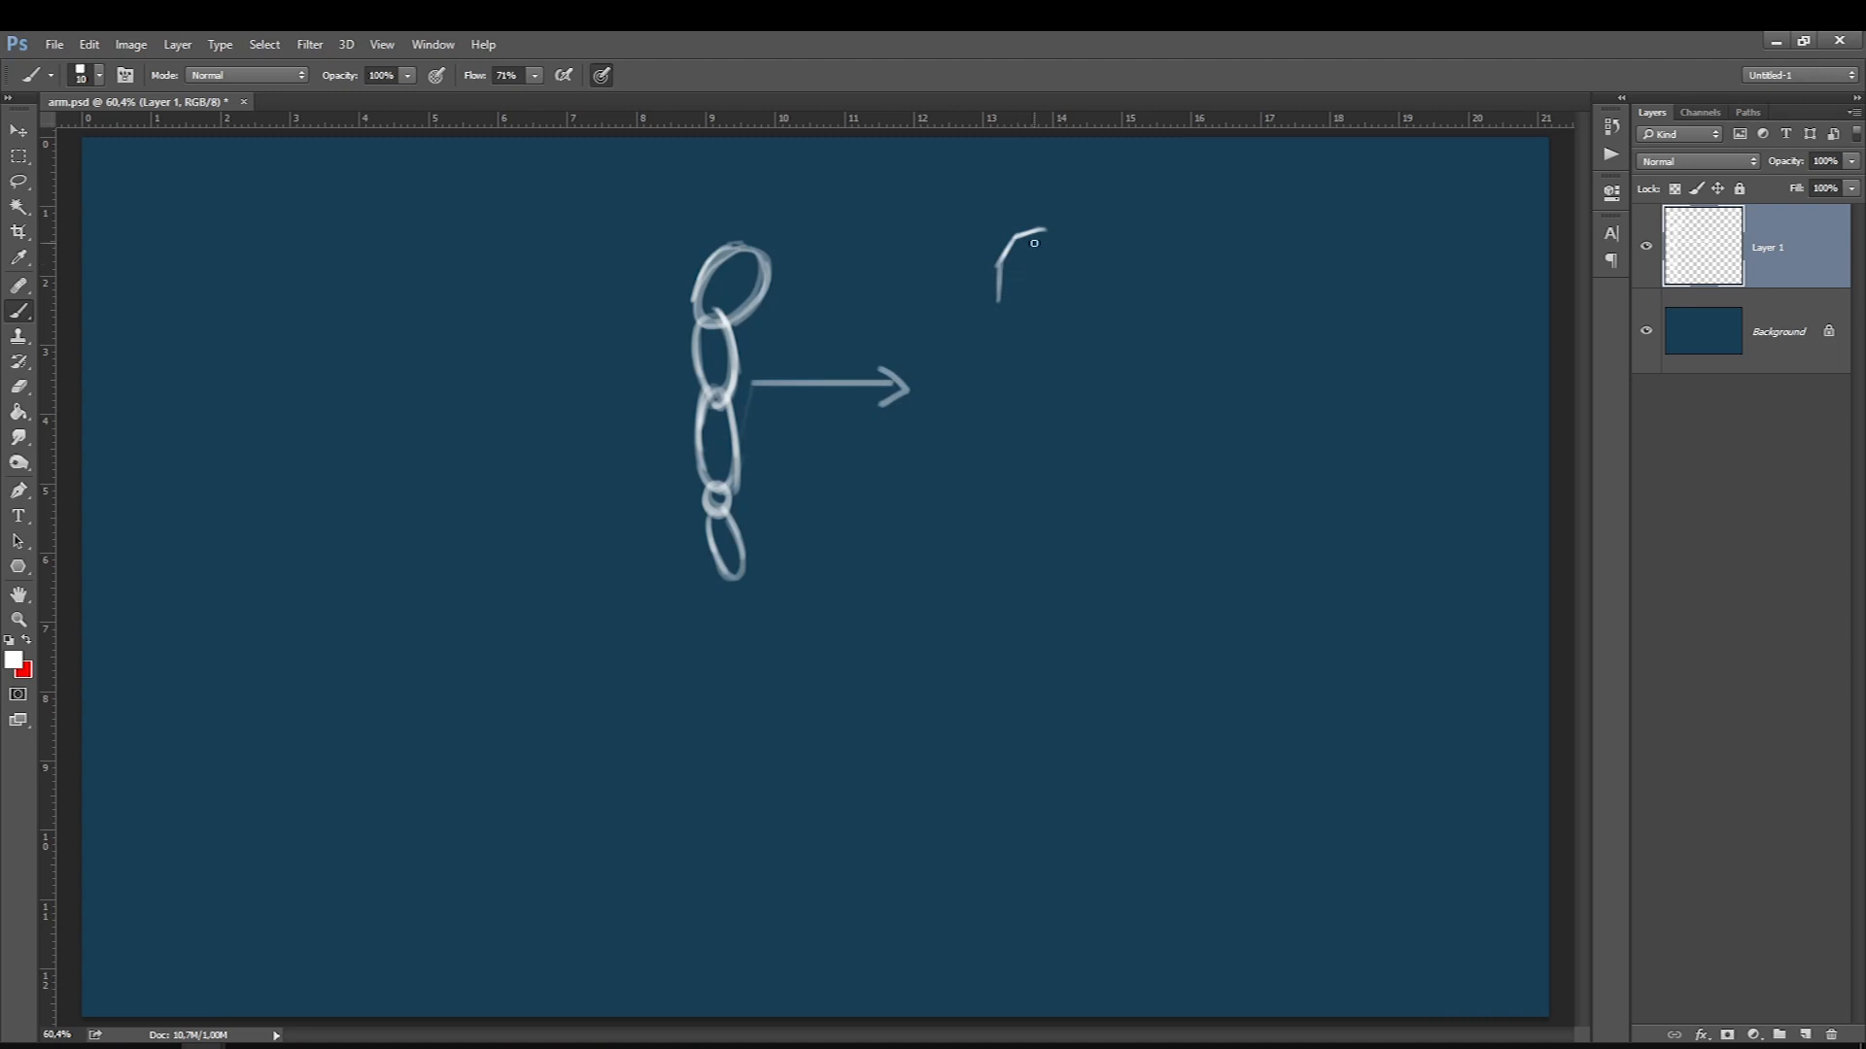
{"action": "left_click_drag", "start_coordinate": [1044, 233], "coordinate": [1001, 296]}
{"action": "left_click_drag", "start_coordinate": [1023, 227], "coordinate": [987, 309]}
{"action": "left_click_drag", "start_coordinate": [1026, 291], "coordinate": [1034, 465]}
Sketch the tapering forearm and a blocky hand below the upper arm right of the arrow.
{"action": "left_click_drag", "start_coordinate": [1007, 388], "coordinate": [1018, 497]}
{"action": "left_click_drag", "start_coordinate": [1036, 425], "coordinate": [1032, 483]}
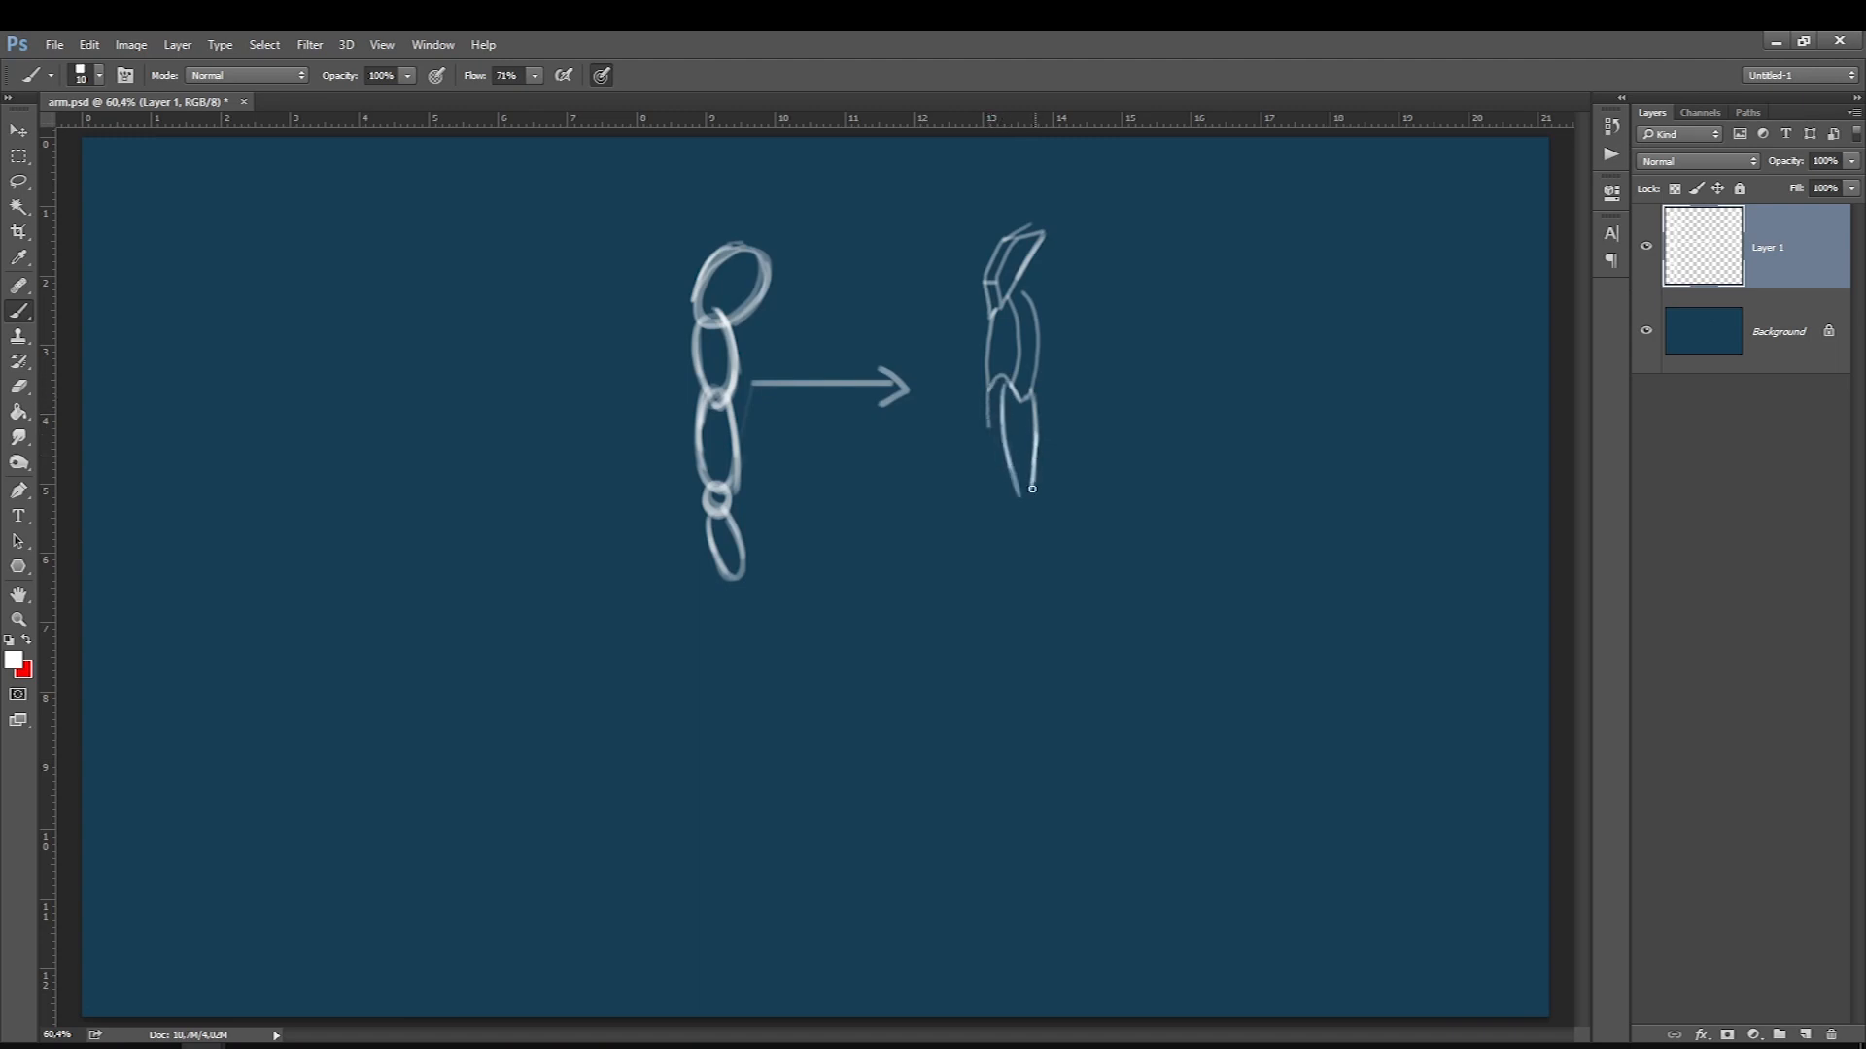
{"action": "left_click_drag", "start_coordinate": [1038, 453], "coordinate": [1027, 502]}
{"action": "mouse_move", "coordinate": [999, 388]}
{"action": "left_mouse_down"}
{"action": "mouse_move", "coordinate": [1001, 492]}
{"action": "mouse_move", "coordinate": [1027, 499]}
{"action": "left_mouse_up"}
{"action": "mouse_move", "coordinate": [1001, 493]}
{"action": "left_mouse_down"}
{"action": "mouse_move", "coordinate": [1002, 519]}
{"action": "mouse_move", "coordinate": [1049, 548]}
{"action": "mouse_move", "coordinate": [1006, 560]}
{"action": "mouse_move", "coordinate": [1054, 554]}
{"action": "mouse_move", "coordinate": [1053, 589]}
{"action": "left_mouse_up"}
{"action": "key", "text": "bracketright"}
{"action": "left_click_drag", "start_coordinate": [1047, 208], "coordinate": [1073, 347]}
{"action": "key", "text": "ctrl+z"}
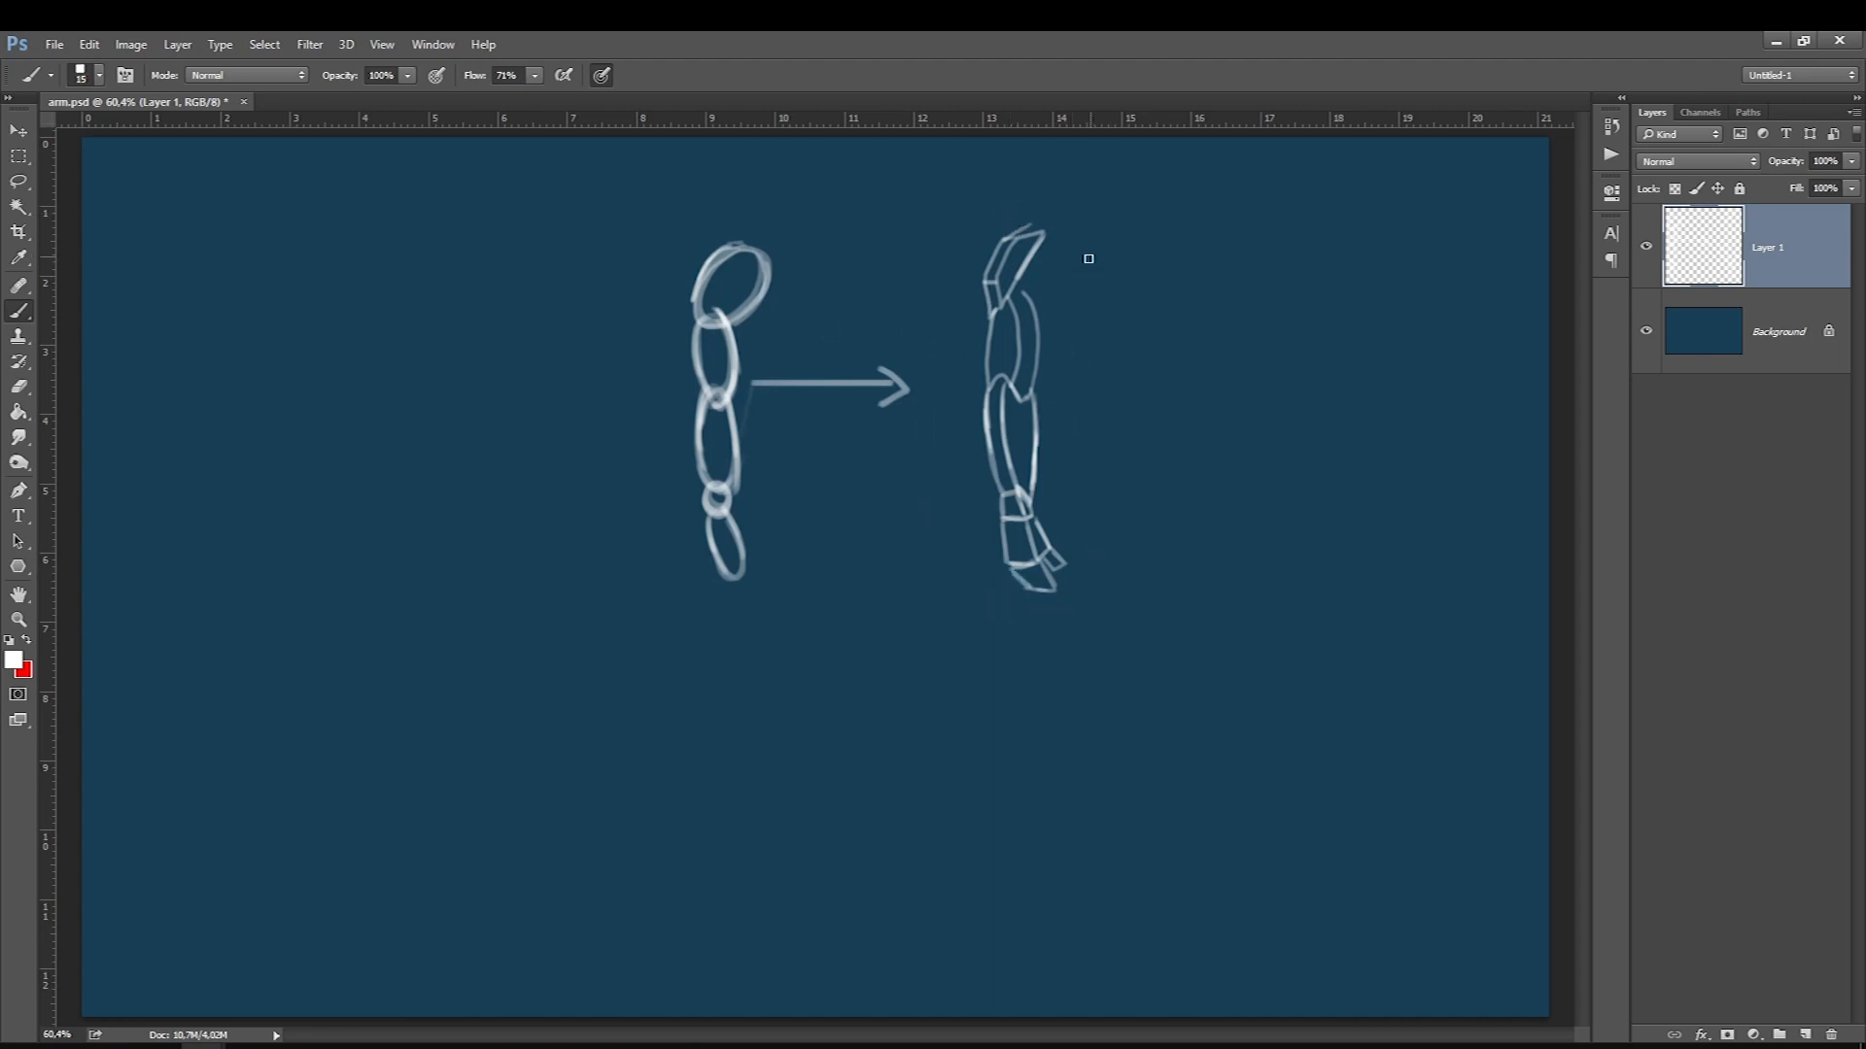
Touch up the angular shoulder and sketch another arm to the left of the oval chain.
{"action": "mouse_move", "coordinate": [1026, 256]}
{"action": "left_mouse_down"}
{"action": "mouse_move", "coordinate": [1052, 229]}
{"action": "mouse_move", "coordinate": [1032, 230]}
{"action": "left_mouse_up"}
{"action": "mouse_move", "coordinate": [516, 249]}
{"action": "left_mouse_down"}
{"action": "mouse_move", "coordinate": [492, 418]}
{"action": "mouse_move", "coordinate": [490, 391]}
{"action": "mouse_move", "coordinate": [531, 538]}
{"action": "left_mouse_up"}
{"action": "key", "text": "bracketright"}
{"action": "left_click_drag", "start_coordinate": [531, 345], "coordinate": [520, 397]}
{"action": "mouse_move", "coordinate": [480, 287]}
{"action": "left_mouse_down"}
{"action": "mouse_move", "coordinate": [469, 413]}
{"action": "mouse_move", "coordinate": [513, 525]}
{"action": "left_mouse_up"}
{"action": "left_click", "coordinate": [516, 416]}
{"action": "mouse_move", "coordinate": [524, 437]}
{"action": "left_mouse_down"}
{"action": "mouse_move", "coordinate": [590, 581]}
{"action": "mouse_move", "coordinate": [544, 586]}
{"action": "left_mouse_up"}
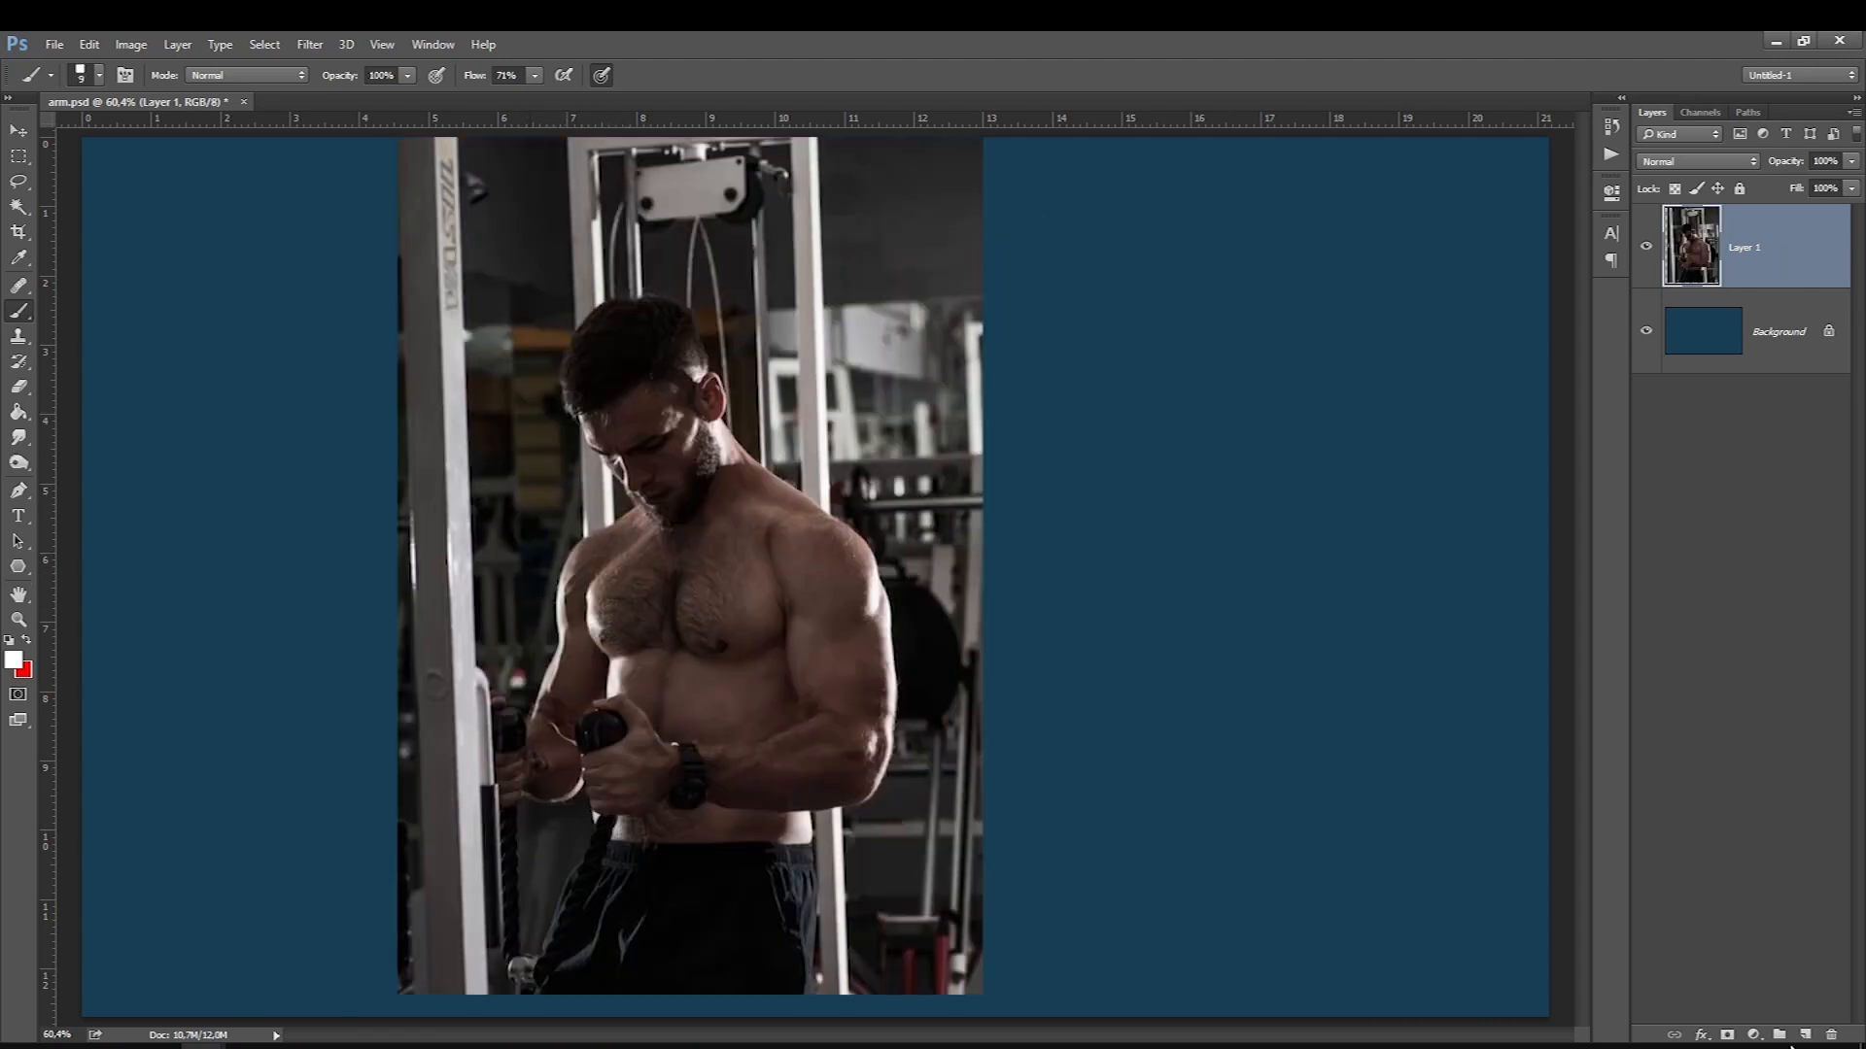
Add a layer above the gym photo, fill it with white and lower its opacity to 27%.
{"action": "left_click", "coordinate": [1805, 1035]}
{"action": "left_click", "coordinate": [17, 413]}
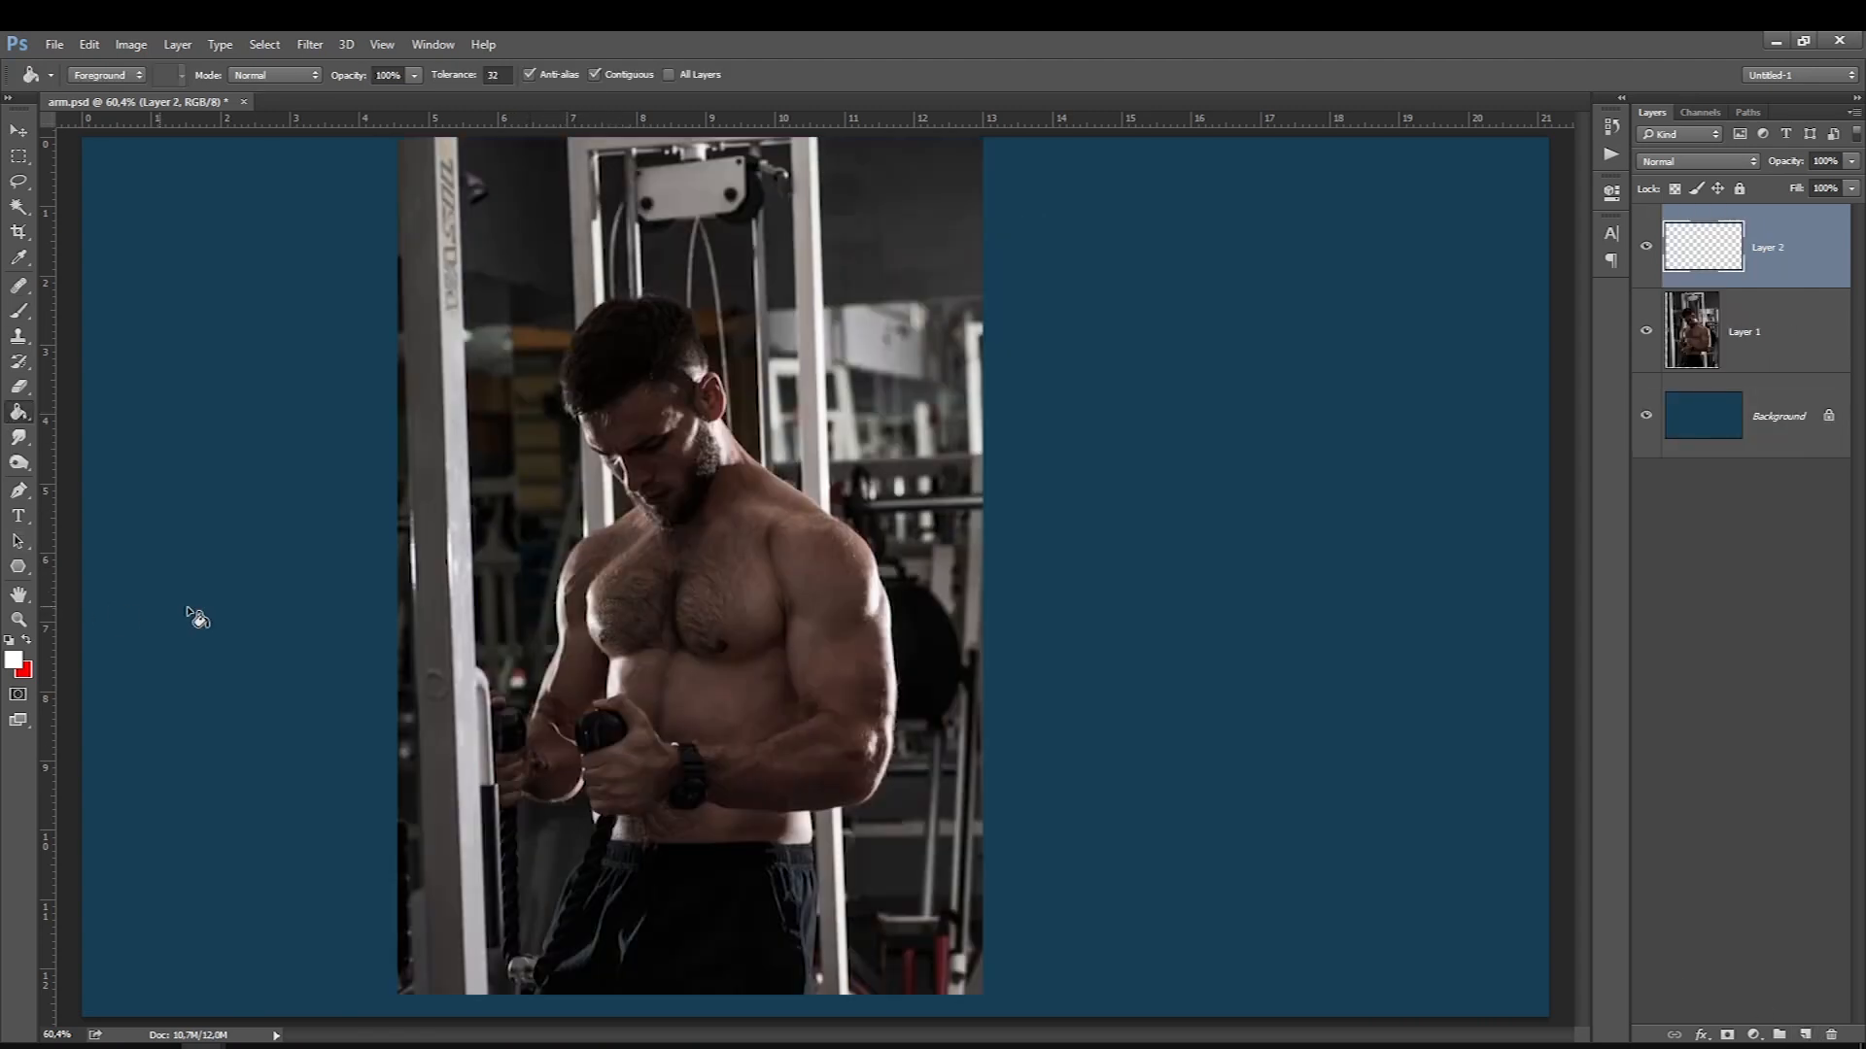
{"action": "left_click", "coordinate": [1053, 404]}
{"action": "mouse_move", "coordinate": [1851, 161]}
{"action": "left_mouse_down"}
{"action": "mouse_move", "coordinate": [1823, 187]}
{"action": "mouse_move", "coordinate": [1779, 185]}
{"action": "left_mouse_up"}
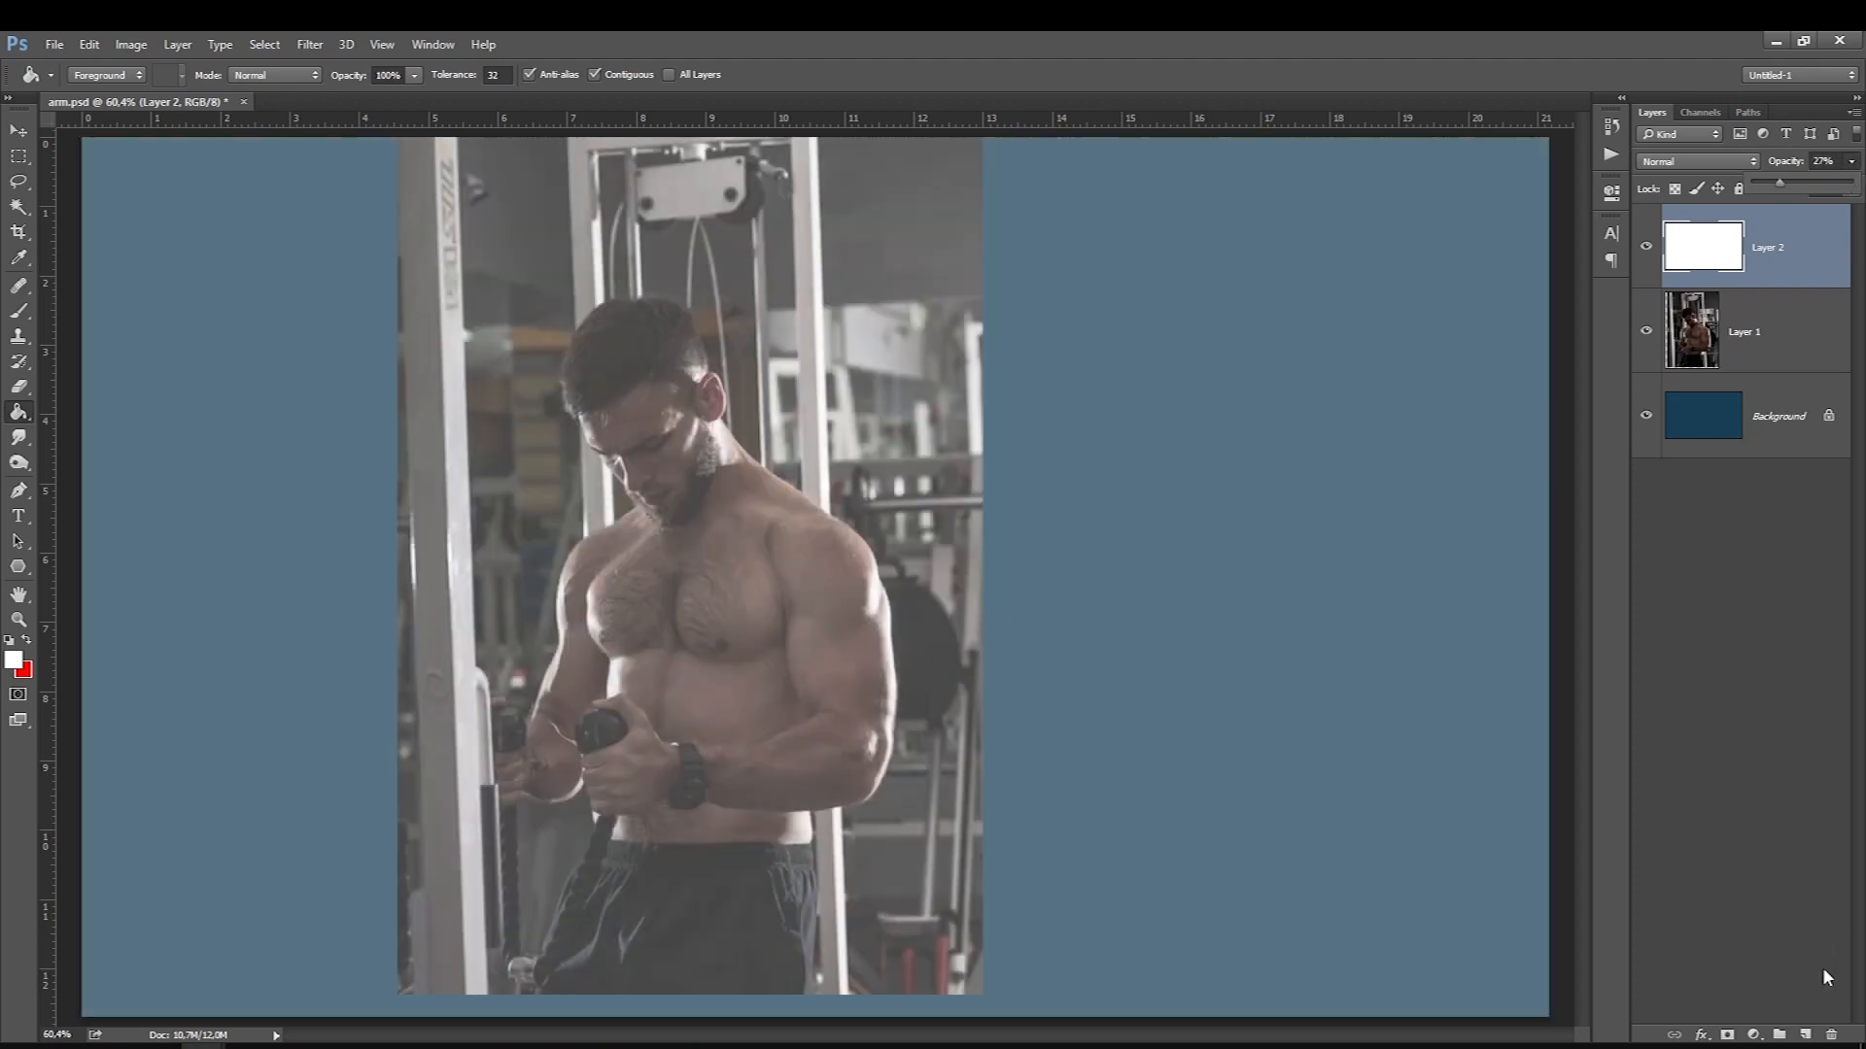
Add an empty top layer for the lines and scale up the photo so the arm is larger.
{"action": "left_click", "coordinate": [1805, 1034]}
{"action": "left_click", "coordinate": [1739, 427]}
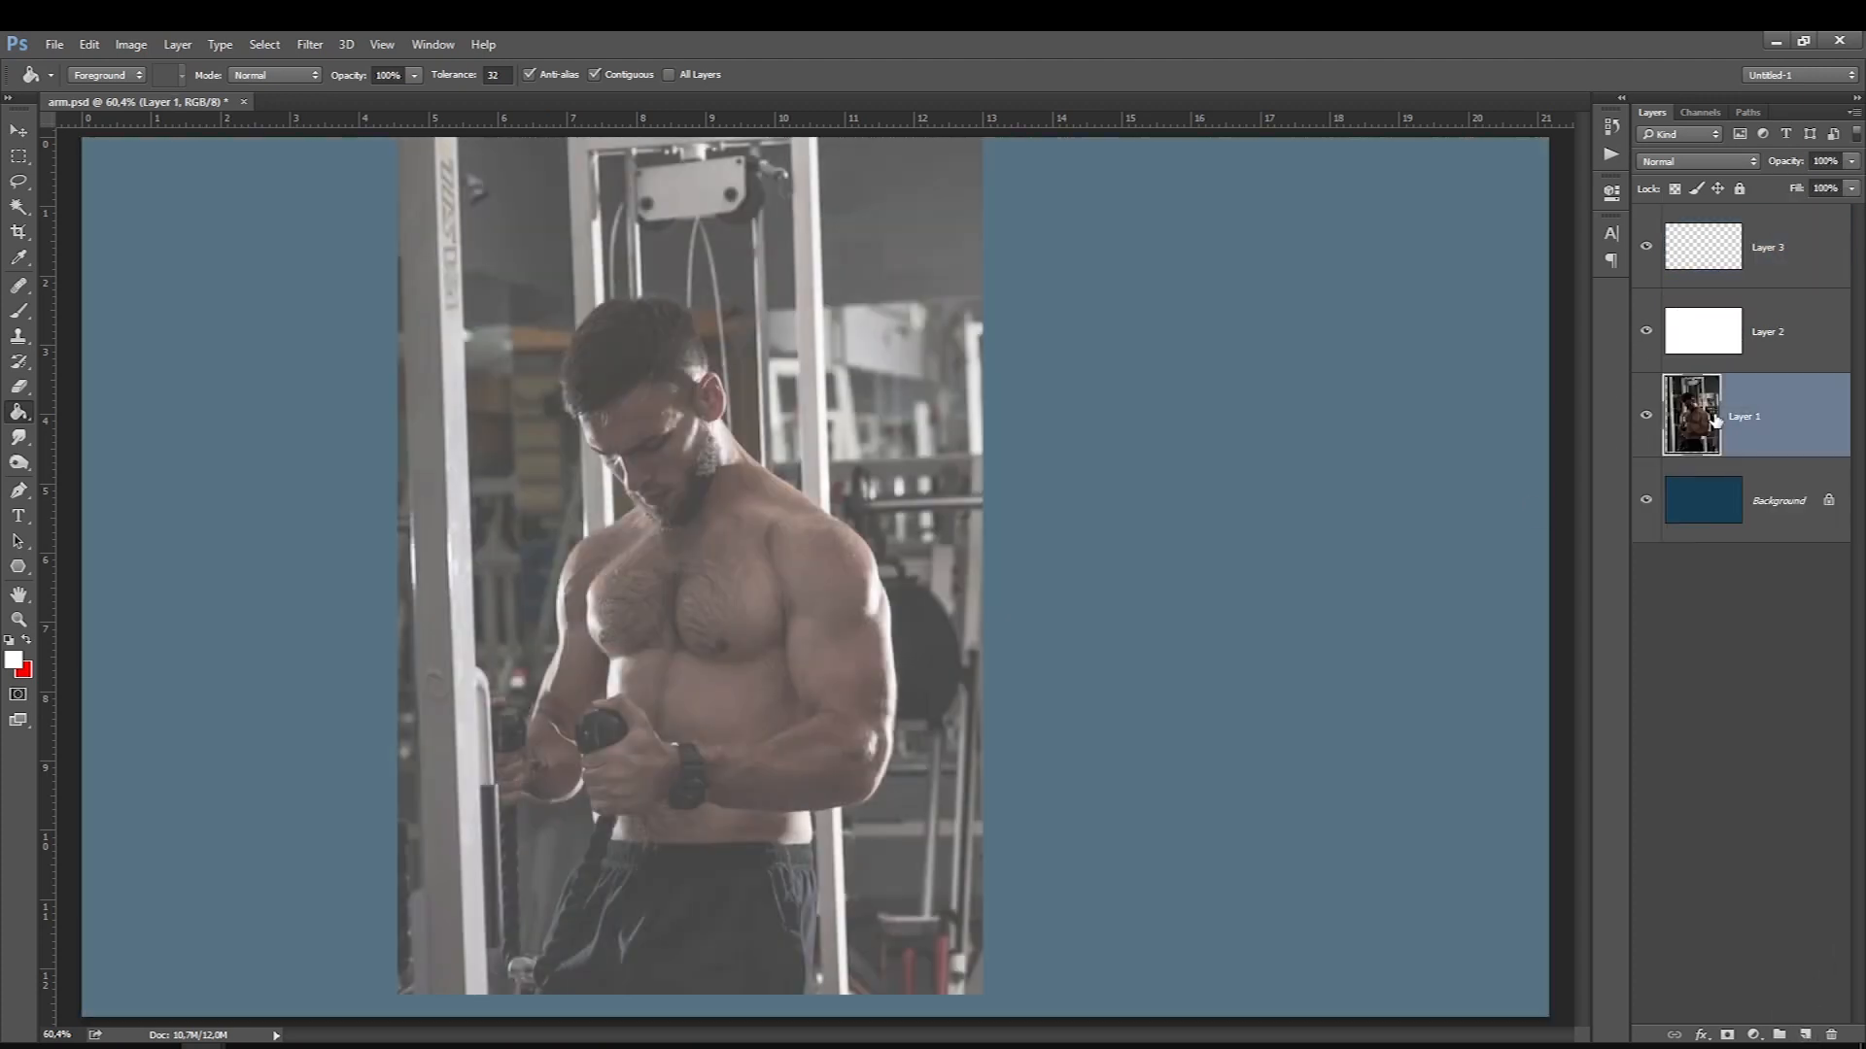
{"action": "key", "text": "ctrl+t"}
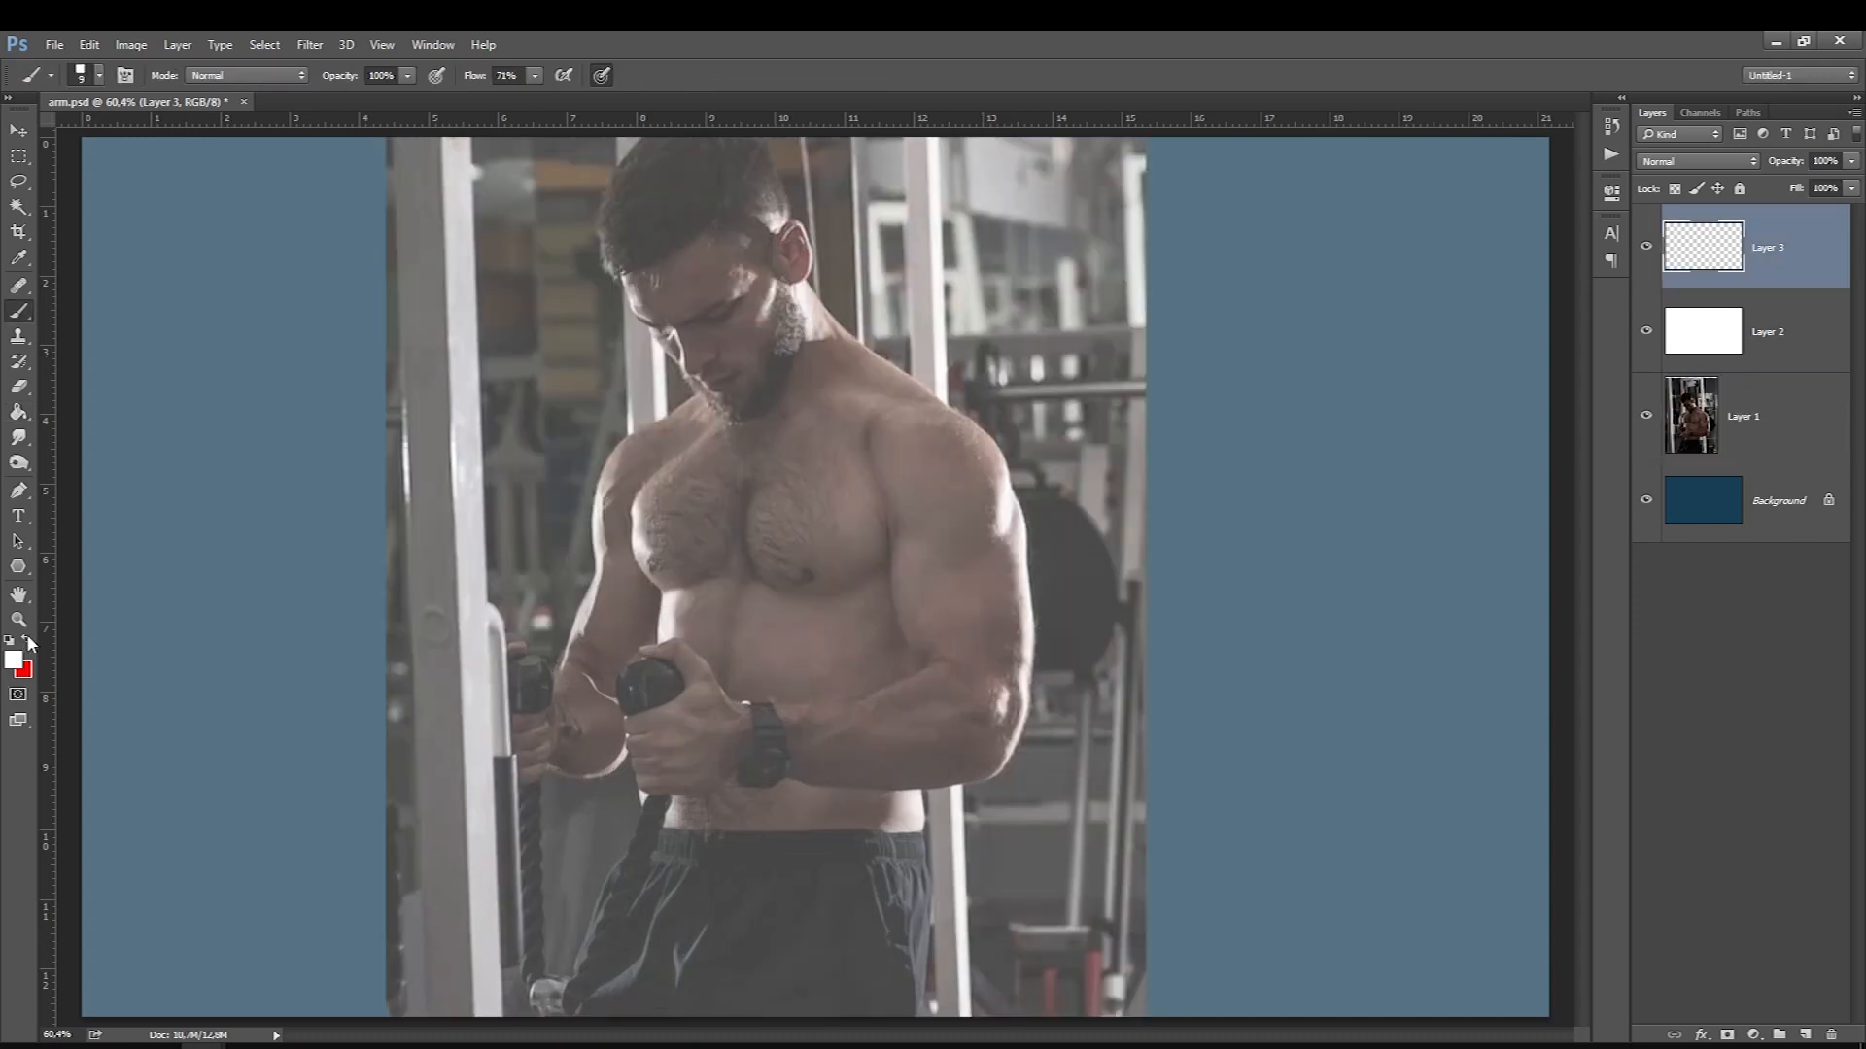
Switch the brush to red and outline the shoulder muscle and the curve beneath it on the top layer.
{"action": "left_click", "coordinate": [27, 642]}
{"action": "mouse_move", "coordinate": [938, 396]}
{"action": "left_mouse_down"}
{"action": "mouse_move", "coordinate": [990, 438]}
{"action": "mouse_move", "coordinate": [989, 460]}
{"action": "mouse_move", "coordinate": [976, 427]}
{"action": "mouse_move", "coordinate": [1012, 523]}
{"action": "left_mouse_up"}
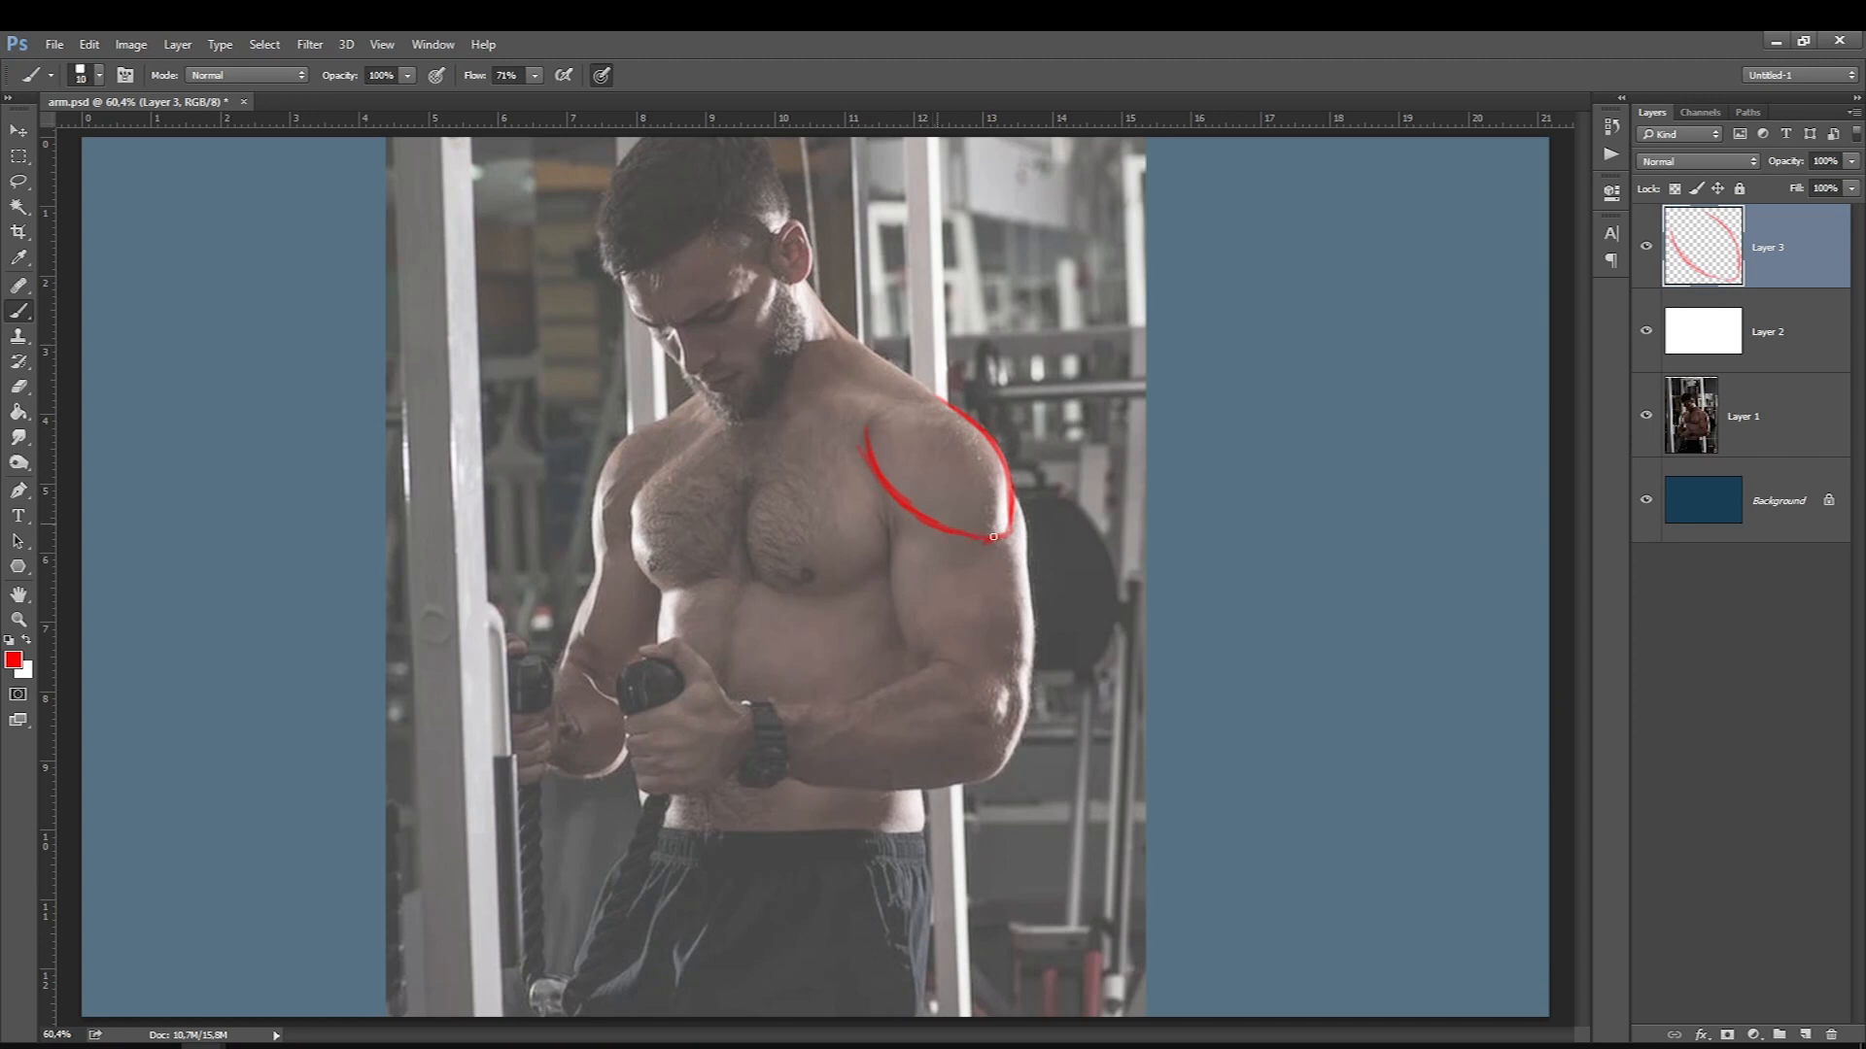
{"action": "left_click_drag", "start_coordinate": [993, 536], "coordinate": [1011, 529]}
{"action": "mouse_move", "coordinate": [875, 511]}
{"action": "left_mouse_down"}
{"action": "mouse_move", "coordinate": [931, 545]}
{"action": "mouse_move", "coordinate": [901, 539]}
{"action": "mouse_move", "coordinate": [860, 473]}
{"action": "mouse_move", "coordinate": [892, 544]}
{"action": "mouse_move", "coordinate": [962, 538]}
{"action": "left_mouse_up"}
Trace the upper arm in red, covering the inner strip, the dividing line, the back contour and the elbow.
{"action": "left_click_drag", "start_coordinate": [942, 546], "coordinate": [957, 649]}
{"action": "key", "text": "bracketright"}
{"action": "left_click_drag", "start_coordinate": [902, 556], "coordinate": [921, 660]}
{"action": "left_click_drag", "start_coordinate": [943, 569], "coordinate": [973, 674]}
{"action": "left_click_drag", "start_coordinate": [1015, 505], "coordinate": [1025, 700]}
{"action": "mouse_move", "coordinate": [921, 661]}
{"action": "left_mouse_down"}
{"action": "mouse_move", "coordinate": [965, 668]}
{"action": "mouse_move", "coordinate": [1016, 741]}
{"action": "left_mouse_up"}
{"action": "left_click_drag", "start_coordinate": [1030, 667], "coordinate": [1016, 737]}
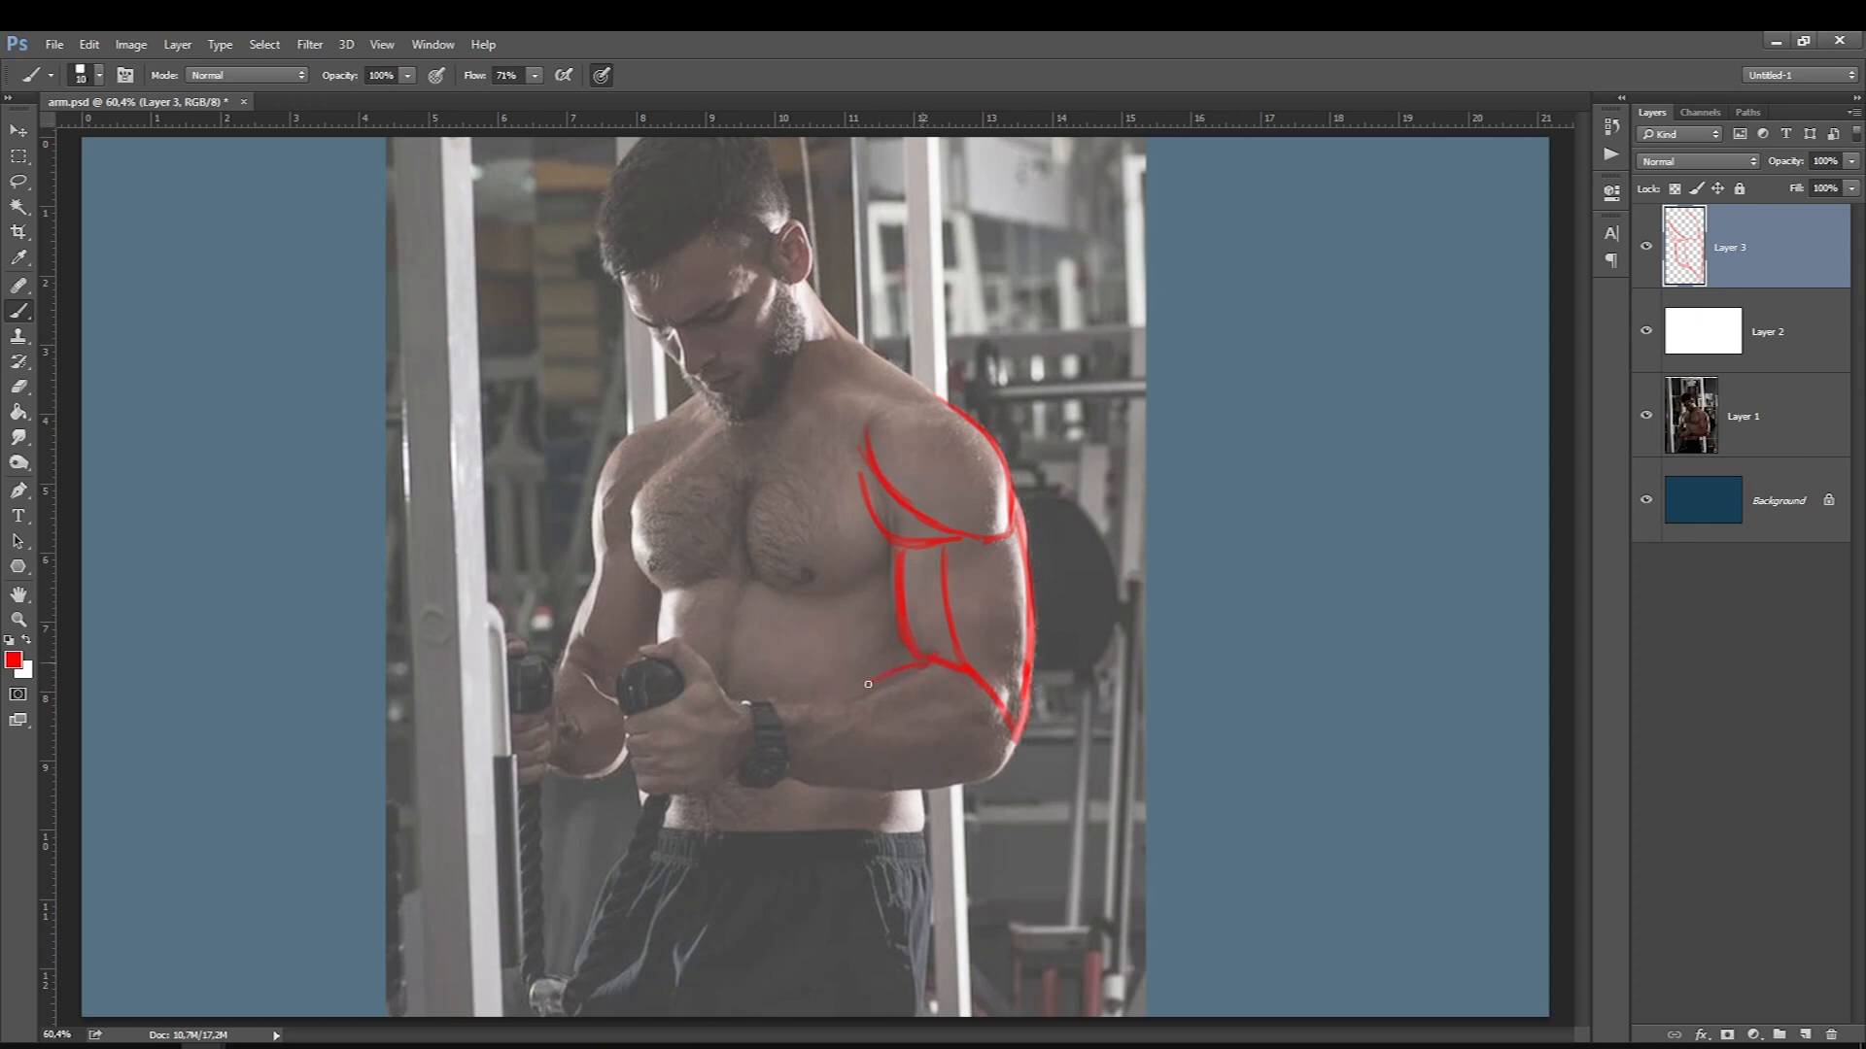
Trace the forearm's upper and lower contours in red and close it with an oval at the wrist.
{"action": "left_click_drag", "start_coordinate": [896, 672], "coordinate": [785, 714]}
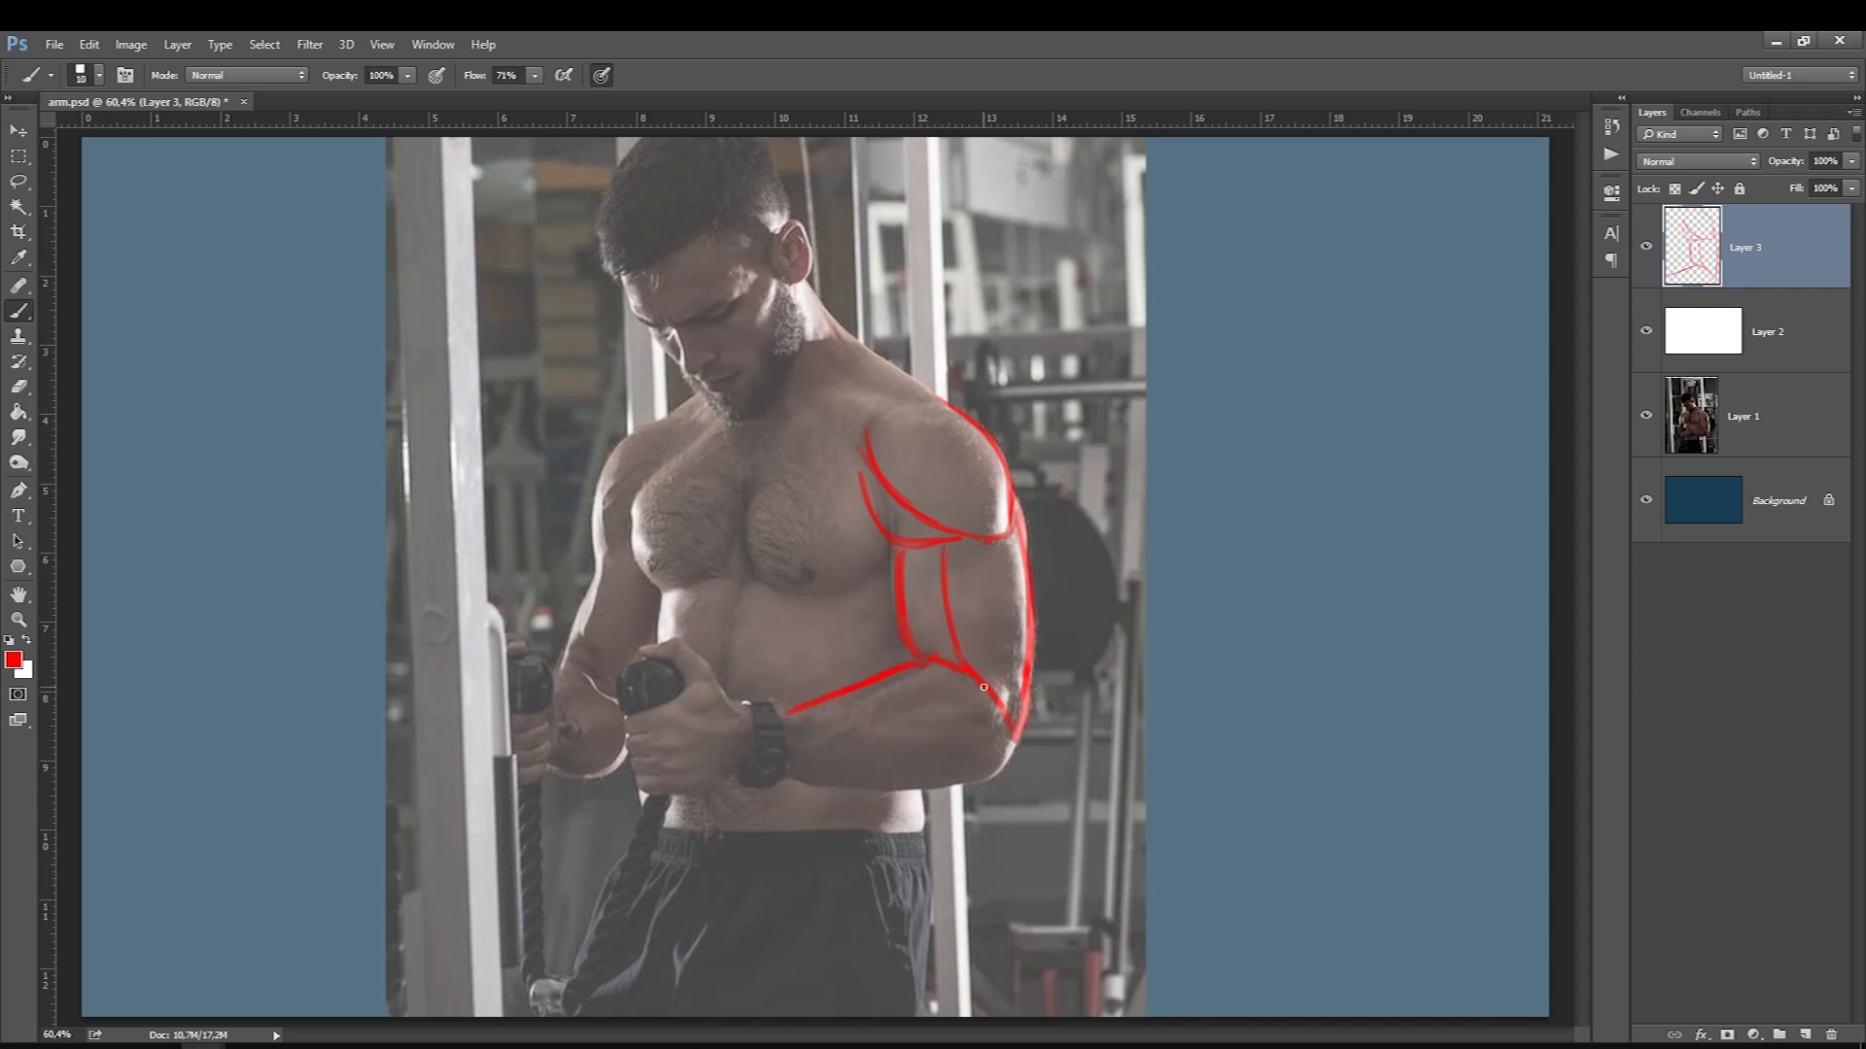
{"action": "left_click_drag", "start_coordinate": [979, 678], "coordinate": [785, 719]}
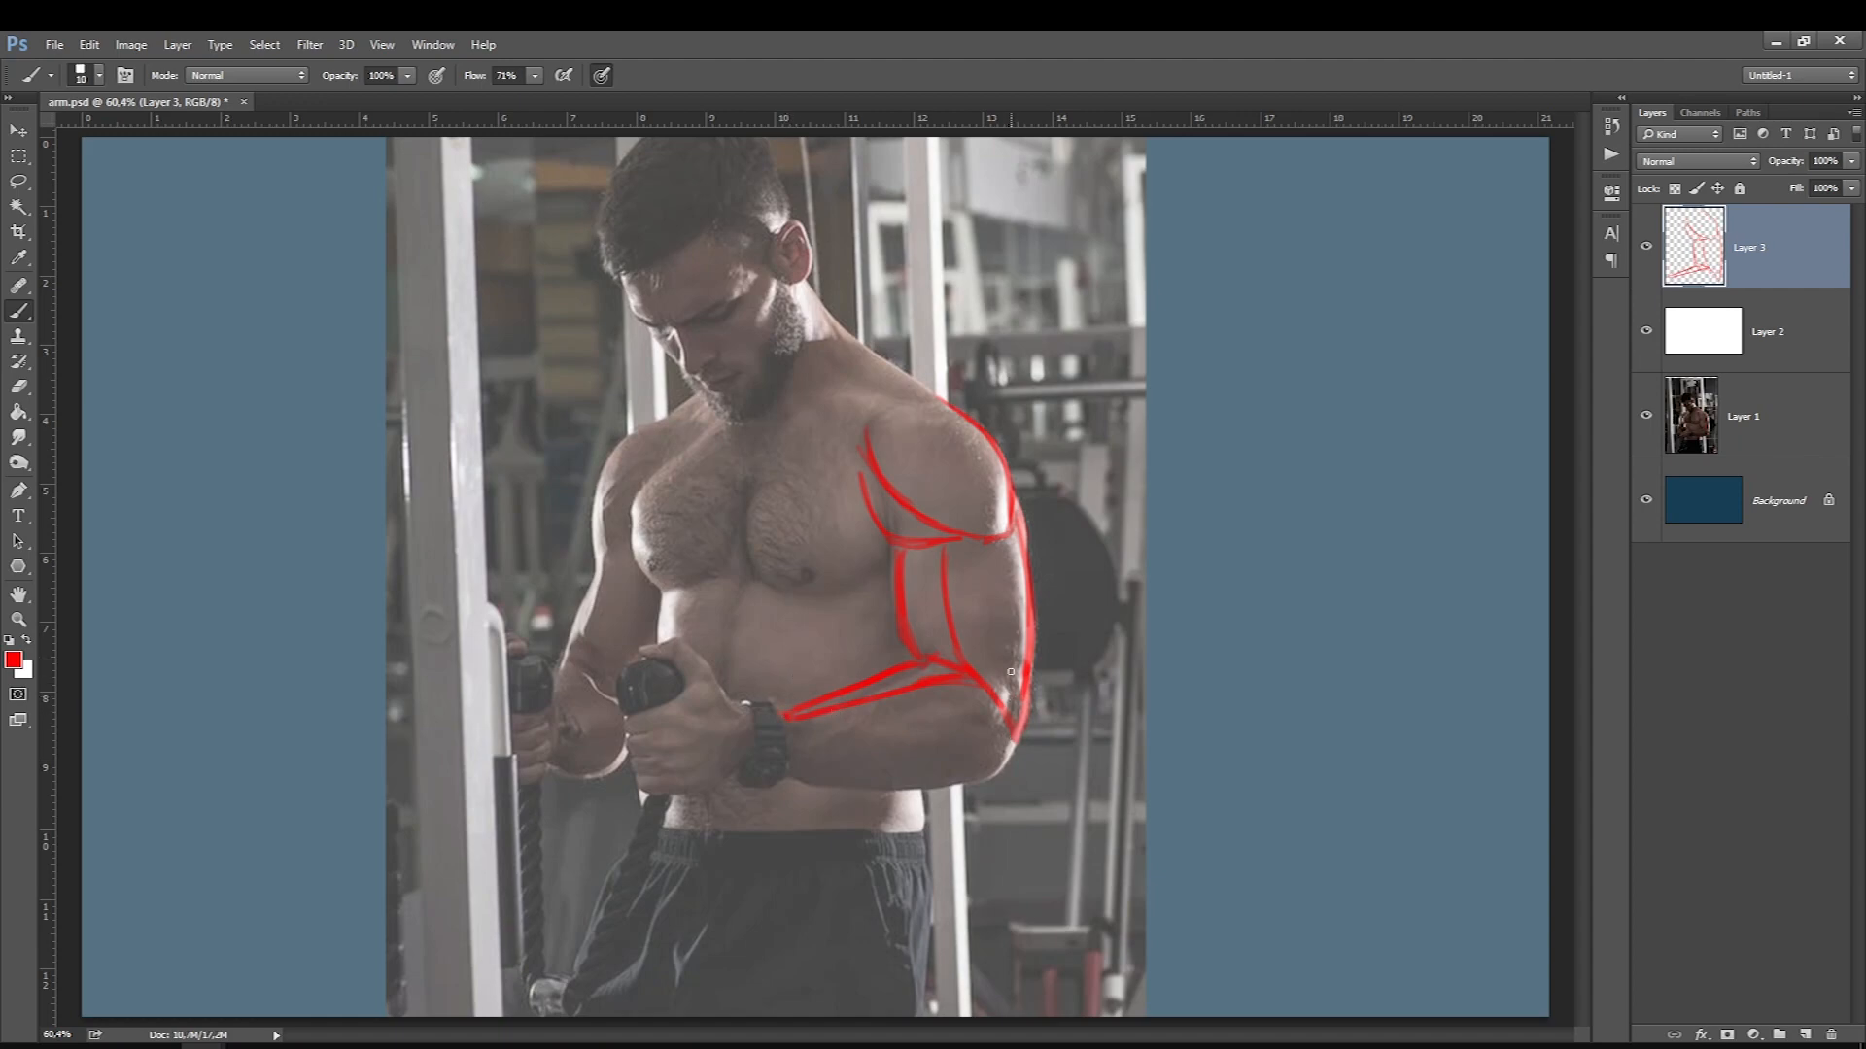
{"action": "mouse_move", "coordinate": [1002, 763]}
{"action": "left_mouse_down"}
{"action": "mouse_move", "coordinate": [1015, 727]}
{"action": "mouse_move", "coordinate": [993, 779]}
{"action": "mouse_move", "coordinate": [789, 780]}
{"action": "mouse_move", "coordinate": [749, 732]}
{"action": "mouse_move", "coordinate": [780, 721]}
{"action": "left_mouse_up"}
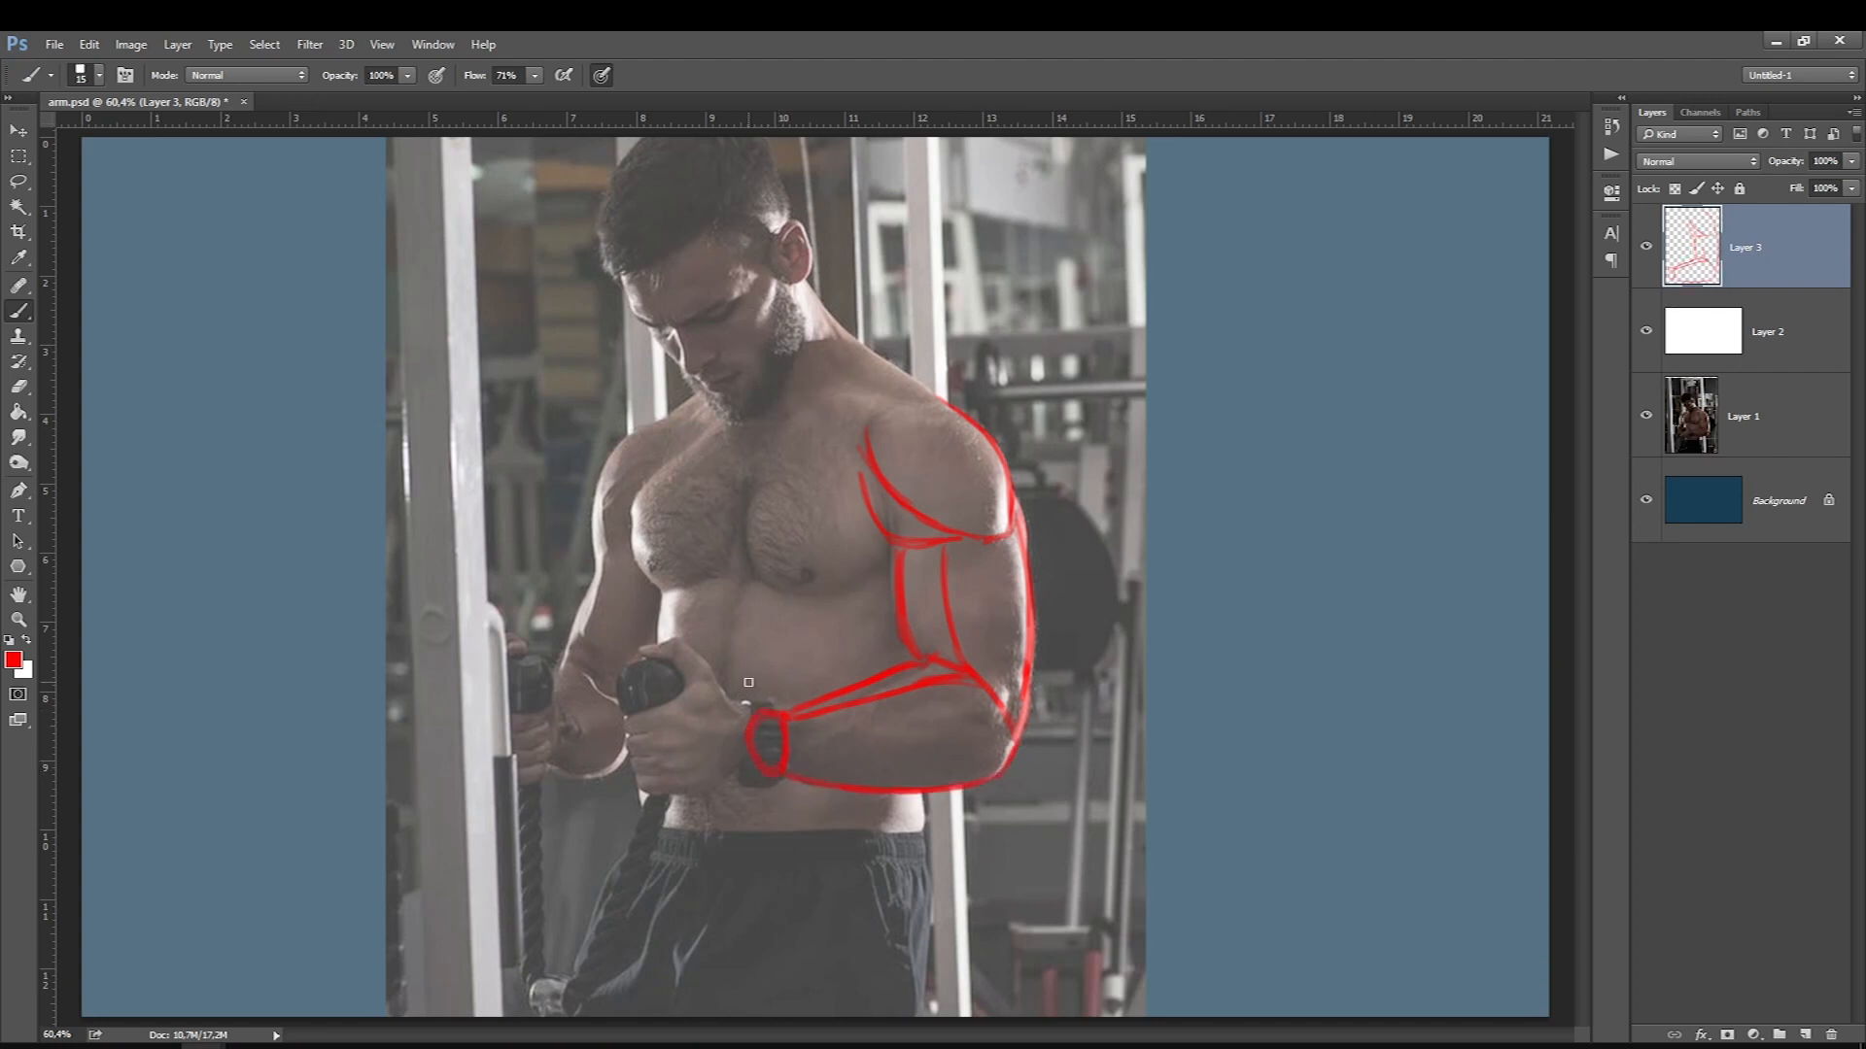
Hide the photo and add a new layer beneath the arm's line layer.
{"action": "left_click", "coordinate": [1646, 415]}
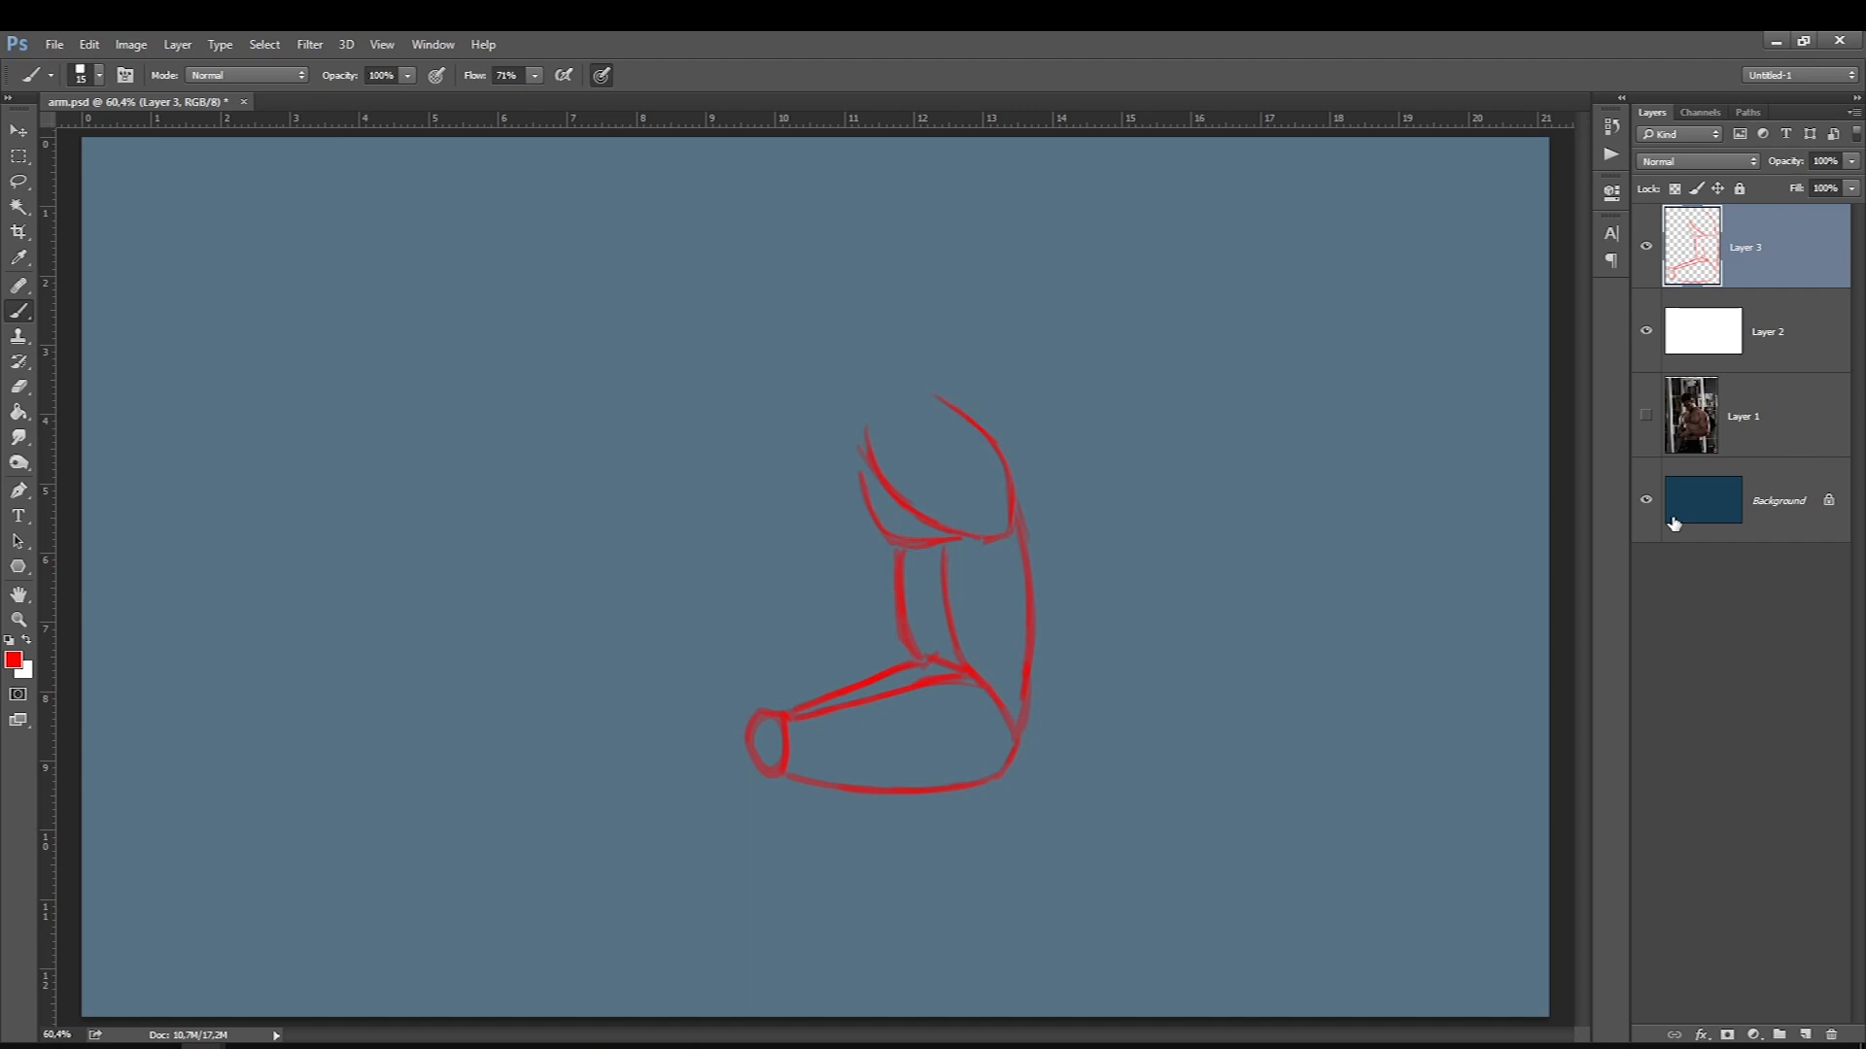
{"action": "left_click", "coordinate": [1805, 1034]}
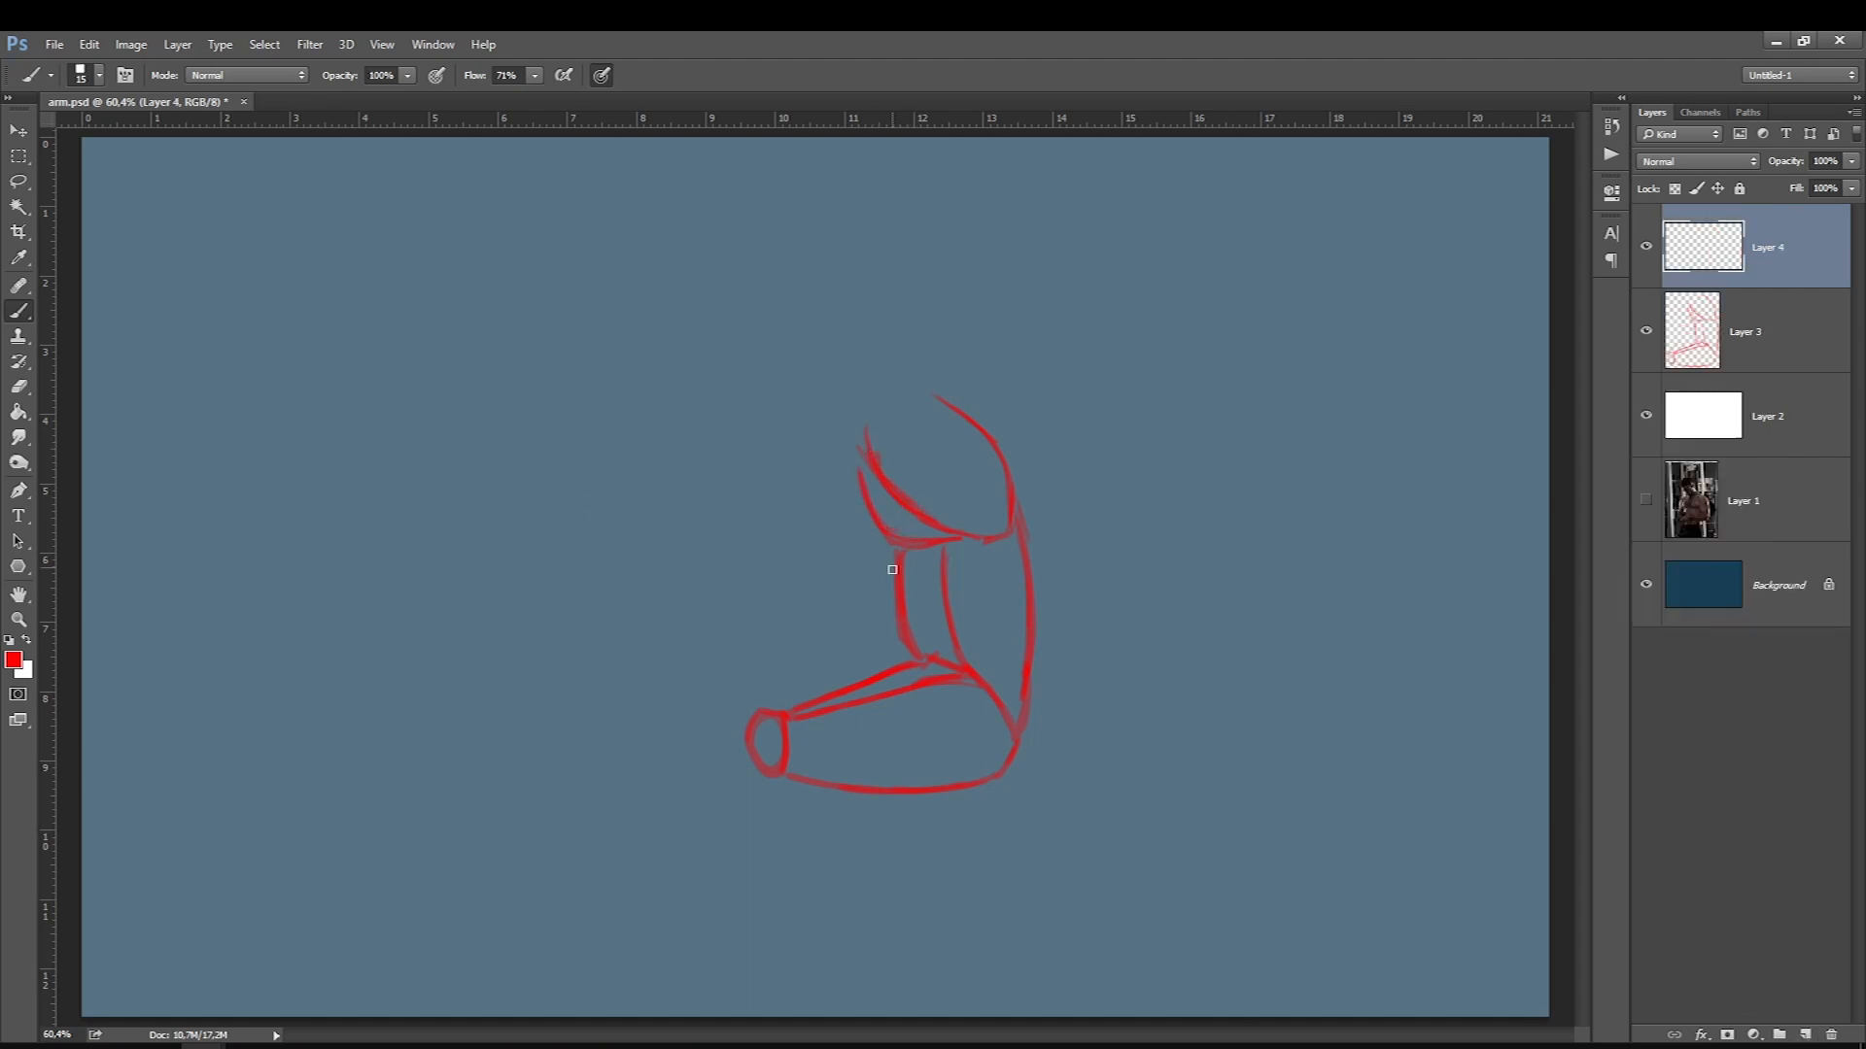
{"action": "left_click", "coordinate": [1701, 350]}
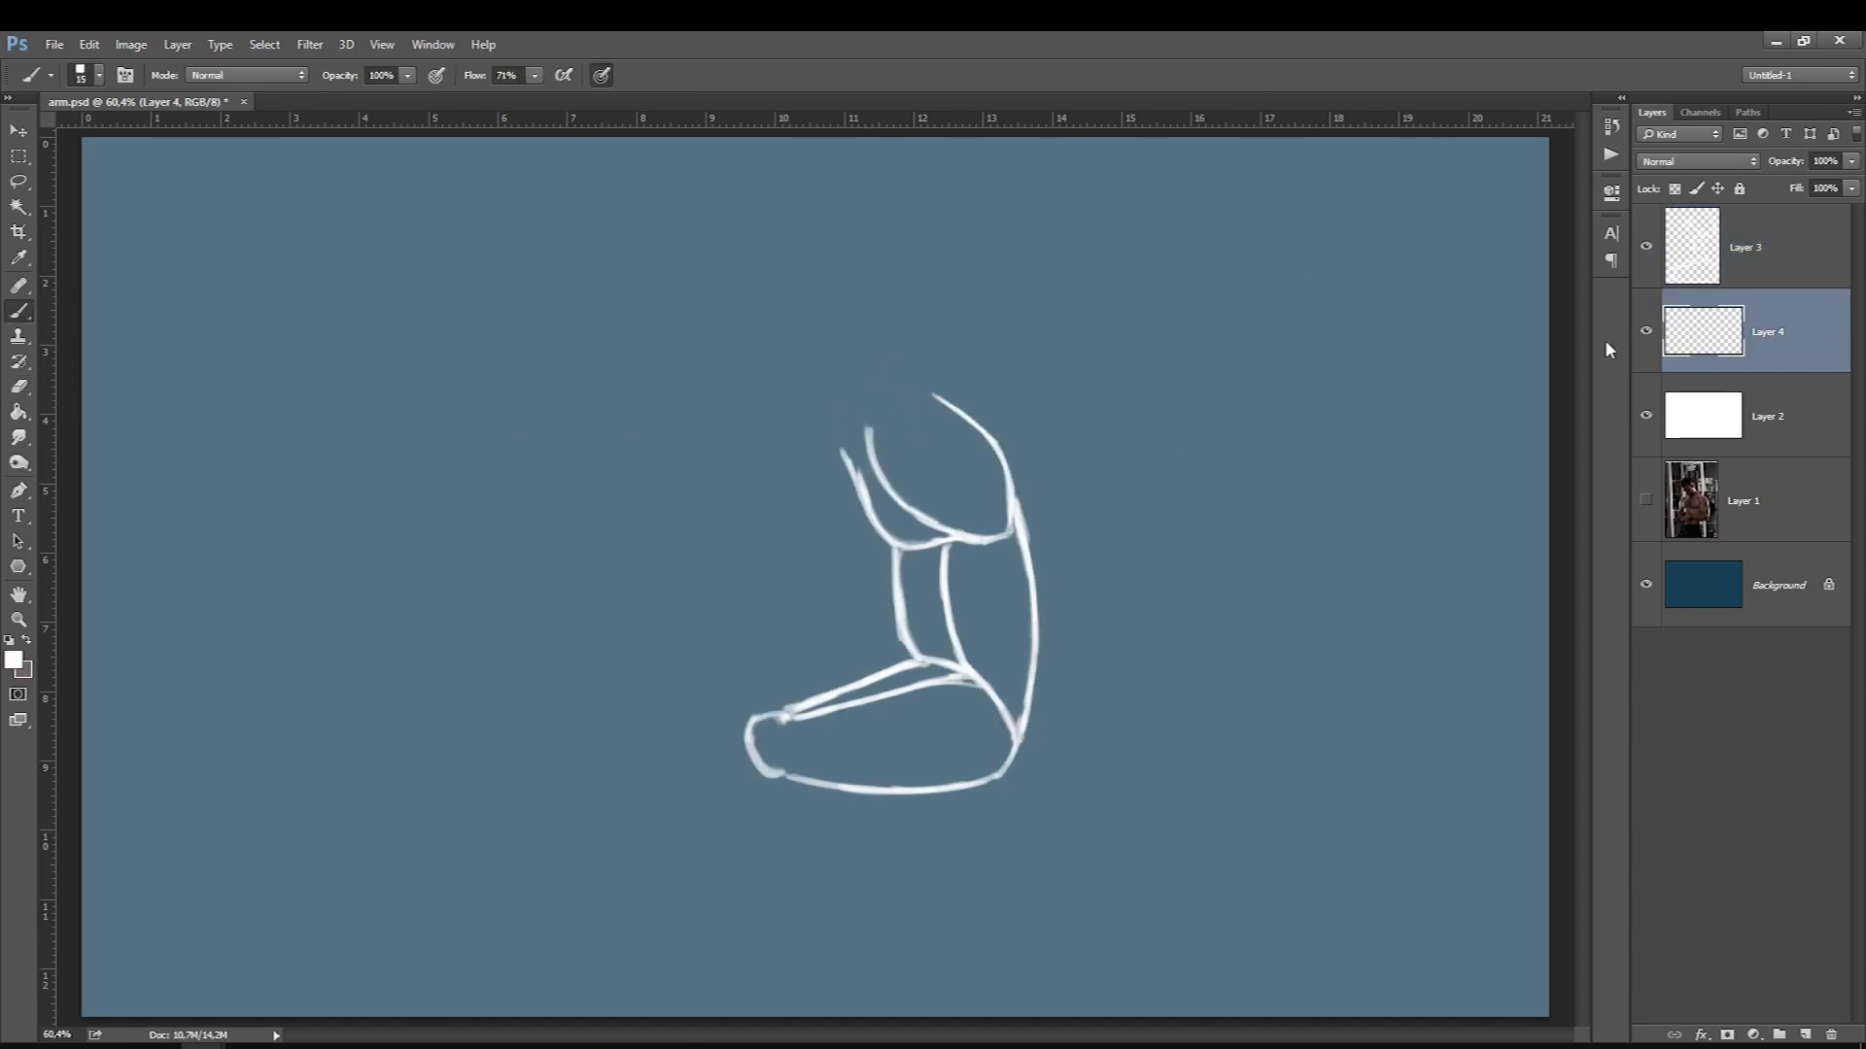
Choose a dark grey-brown brush colour and fill the strip beneath the shoulder muscle on Layer 4.
{"action": "left_click", "coordinate": [27, 640]}
{"action": "key", "text": "bracketright"}
{"action": "left_click_drag", "start_coordinate": [905, 523], "coordinate": [943, 539]}
{"action": "key", "text": "bracketright"}
{"action": "left_click", "coordinate": [14, 660]}
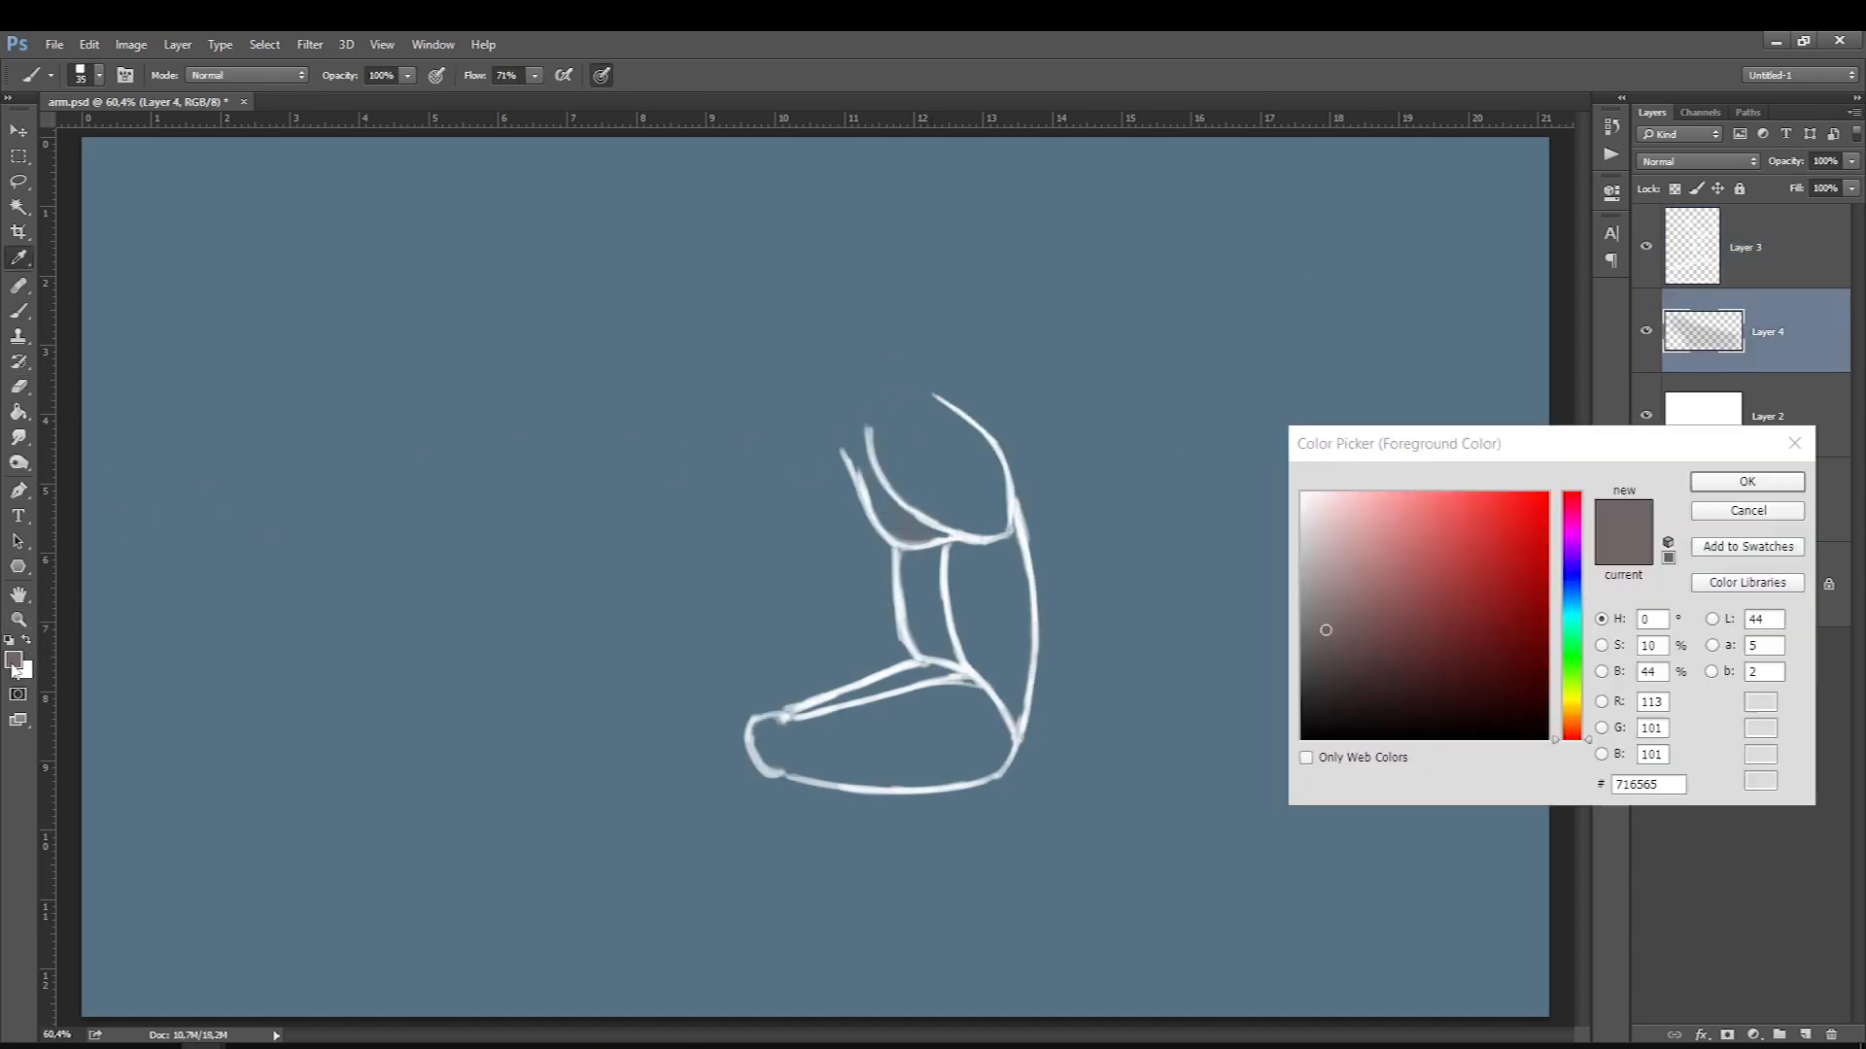
{"action": "left_click", "coordinate": [1339, 667]}
{"action": "left_click", "coordinate": [1341, 687]}
{"action": "key", "text": "Return"}
{"action": "left_click_drag", "start_coordinate": [937, 554], "coordinate": [855, 437]}
Fill the inner upper-arm strip and the thin upper strip of the forearm with the dark colour.
{"action": "key", "text": "bracketright"}
{"action": "key", "text": "bracketright"}
{"action": "mouse_move", "coordinate": [921, 552]}
{"action": "left_mouse_down"}
{"action": "mouse_move", "coordinate": [908, 573]}
{"action": "mouse_move", "coordinate": [937, 658]}
{"action": "mouse_move", "coordinate": [777, 719]}
{"action": "left_mouse_up"}
Paint the shoulder, outer upper arm and main forearm areas in light blue with a large brush.
{"action": "key", "text": "bracketleft"}
{"action": "key", "text": "bracketleft"}
{"action": "key", "text": "bracketright"}
{"action": "key", "text": "bracketright"}
{"action": "key", "text": "bracketright"}
{"action": "left_click", "coordinate": [935, 401], "text": "alt"}
{"action": "mouse_move", "coordinate": [918, 401]}
{"action": "left_mouse_down"}
{"action": "mouse_move", "coordinate": [992, 495]}
{"action": "mouse_move", "coordinate": [929, 421]}
{"action": "mouse_move", "coordinate": [985, 519]}
{"action": "mouse_move", "coordinate": [940, 505]}
{"action": "mouse_move", "coordinate": [961, 446]}
{"action": "left_mouse_up"}
{"action": "mouse_move", "coordinate": [1010, 542]}
{"action": "left_mouse_down"}
{"action": "mouse_move", "coordinate": [1020, 679]}
{"action": "mouse_move", "coordinate": [1006, 554]}
{"action": "left_mouse_up"}
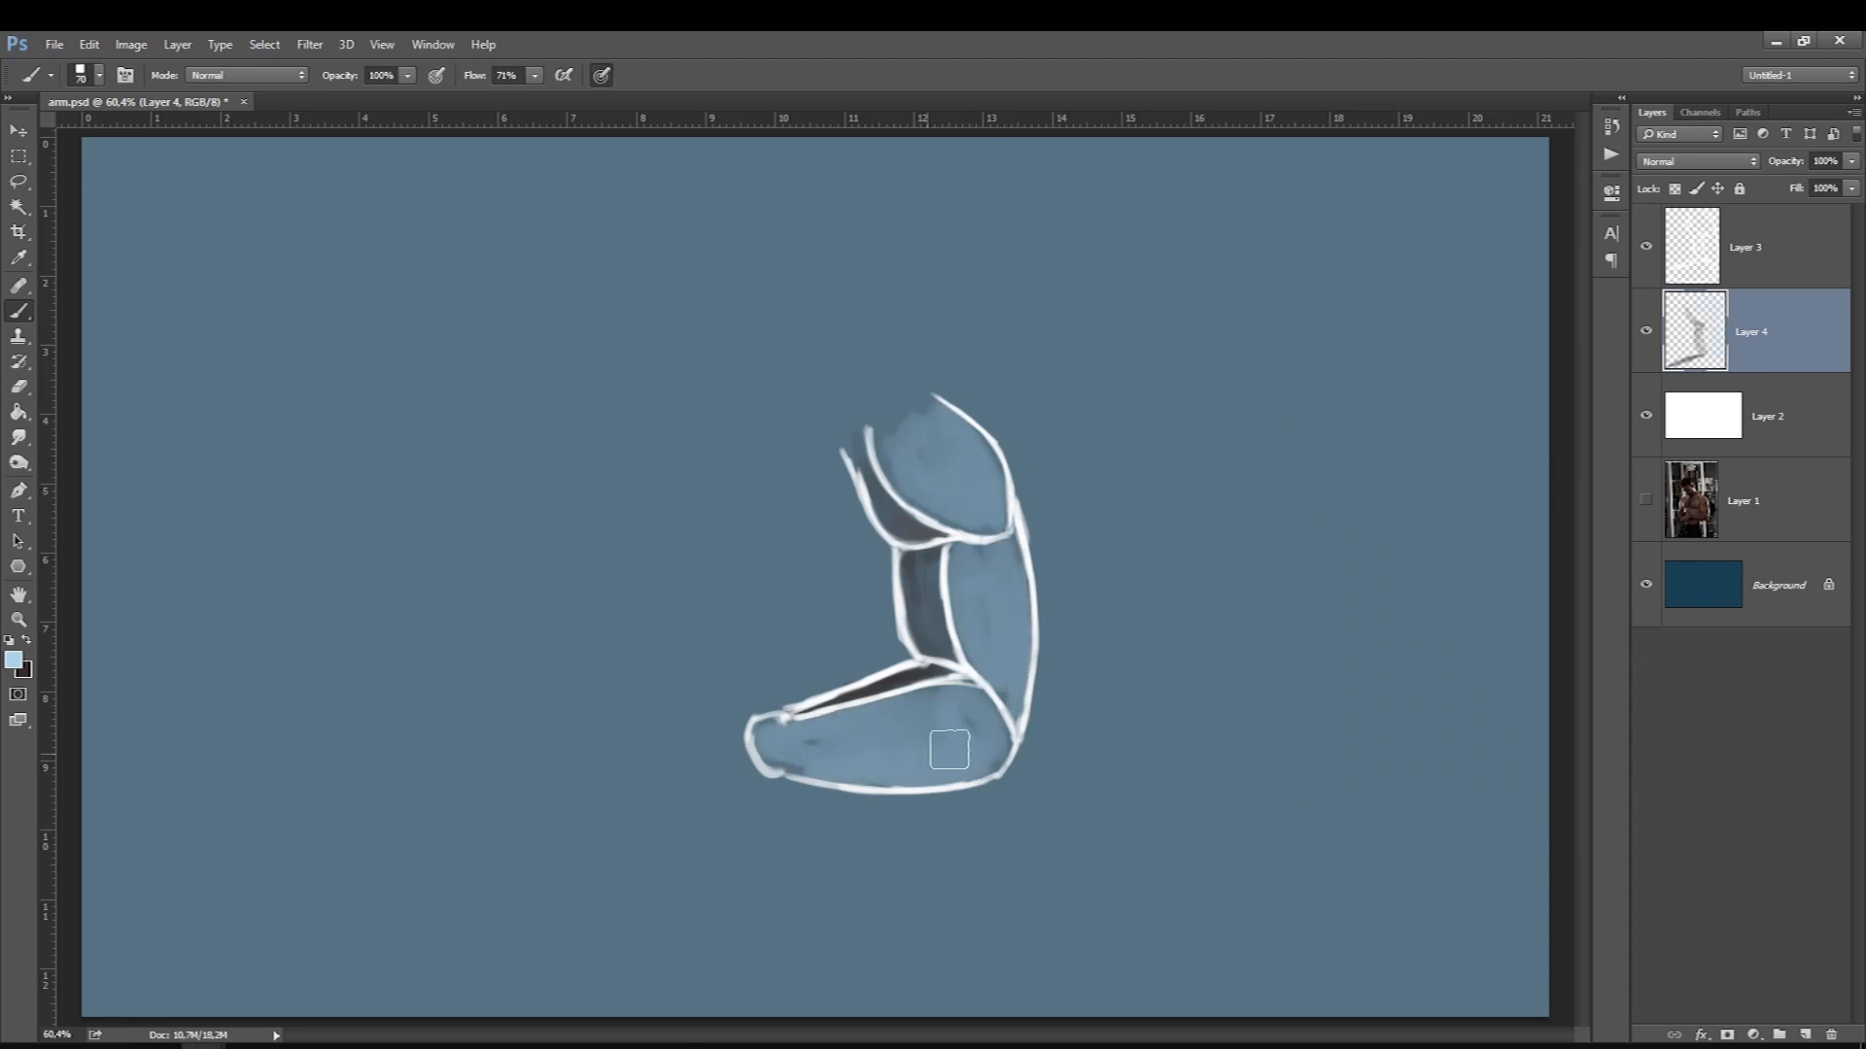
Add a lighter blue highlight stroke along the forearm with a smaller brush.
{"action": "key", "text": "bracketleft"}
{"action": "key", "text": "bracketleft"}
{"action": "left_click_drag", "start_coordinate": [807, 748], "coordinate": [903, 734]}
Compare the painted arm with the photo, with and without the white overlay, and hide the photo again.
{"action": "left_click", "coordinate": [1647, 499]}
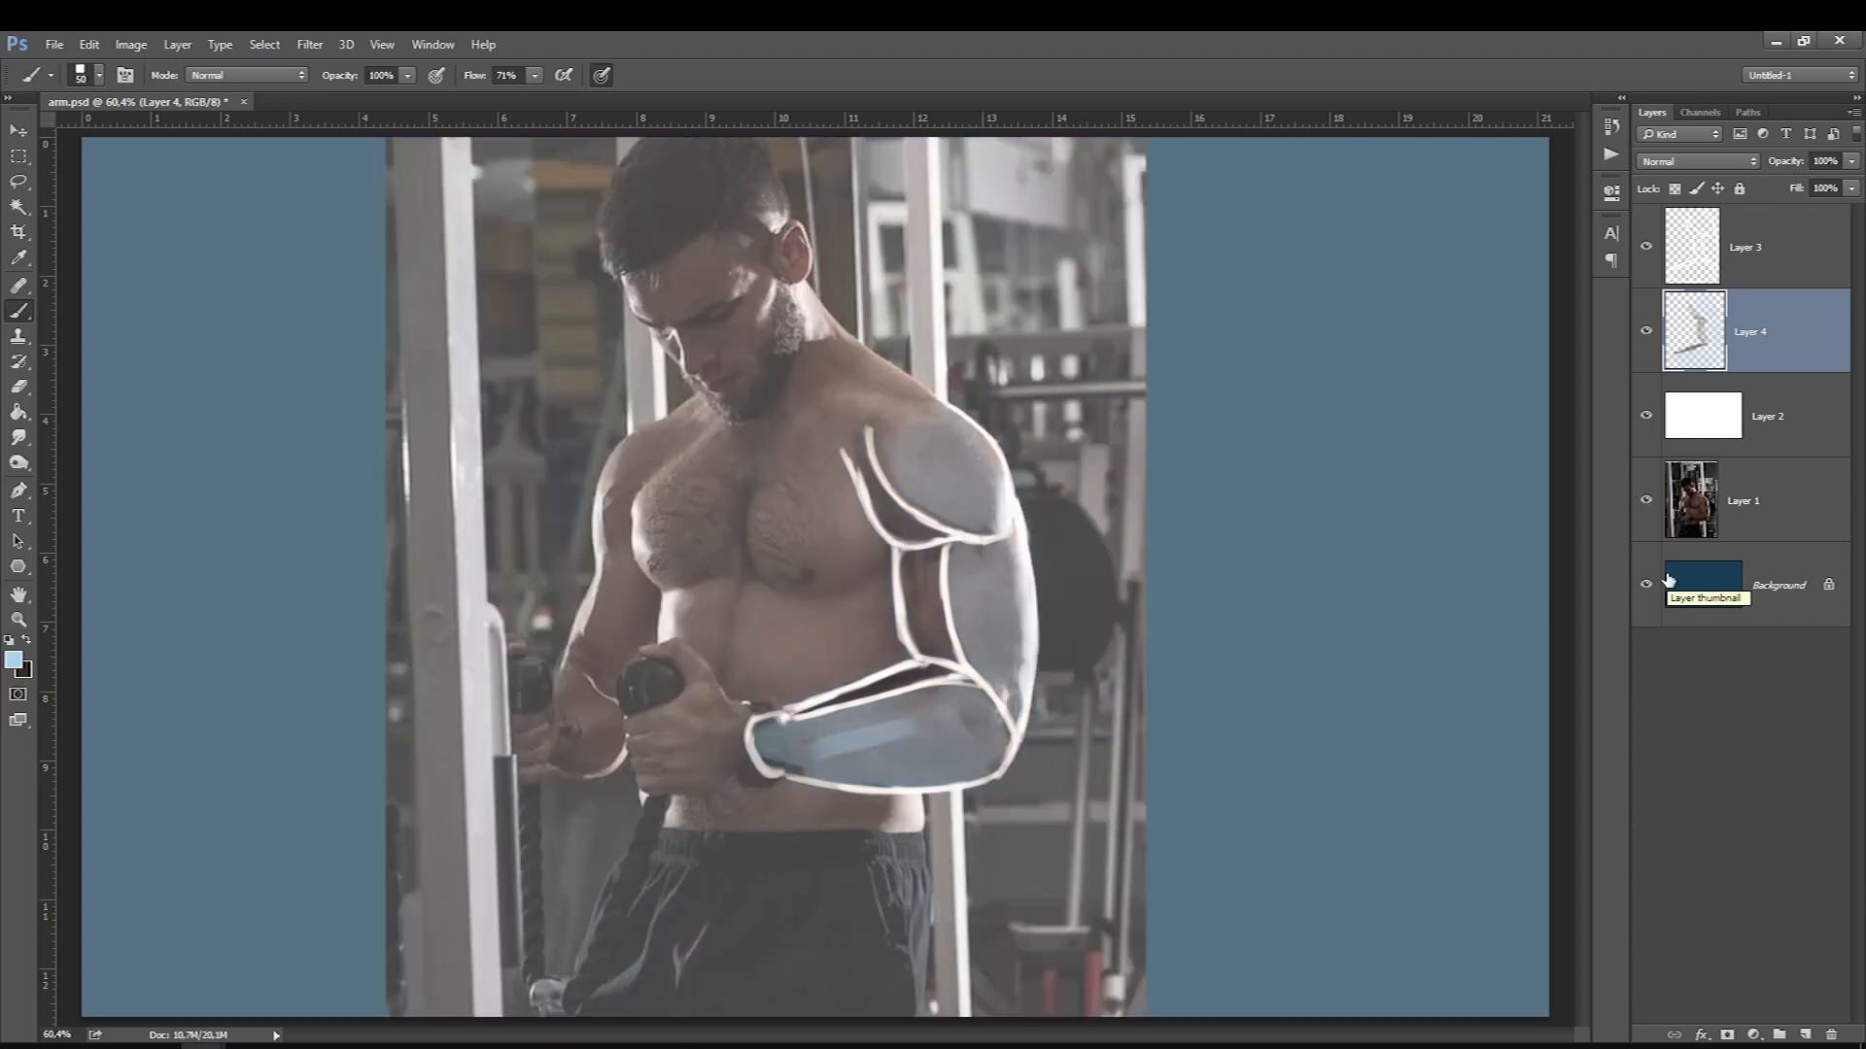
{"action": "left_click", "coordinate": [1646, 415]}
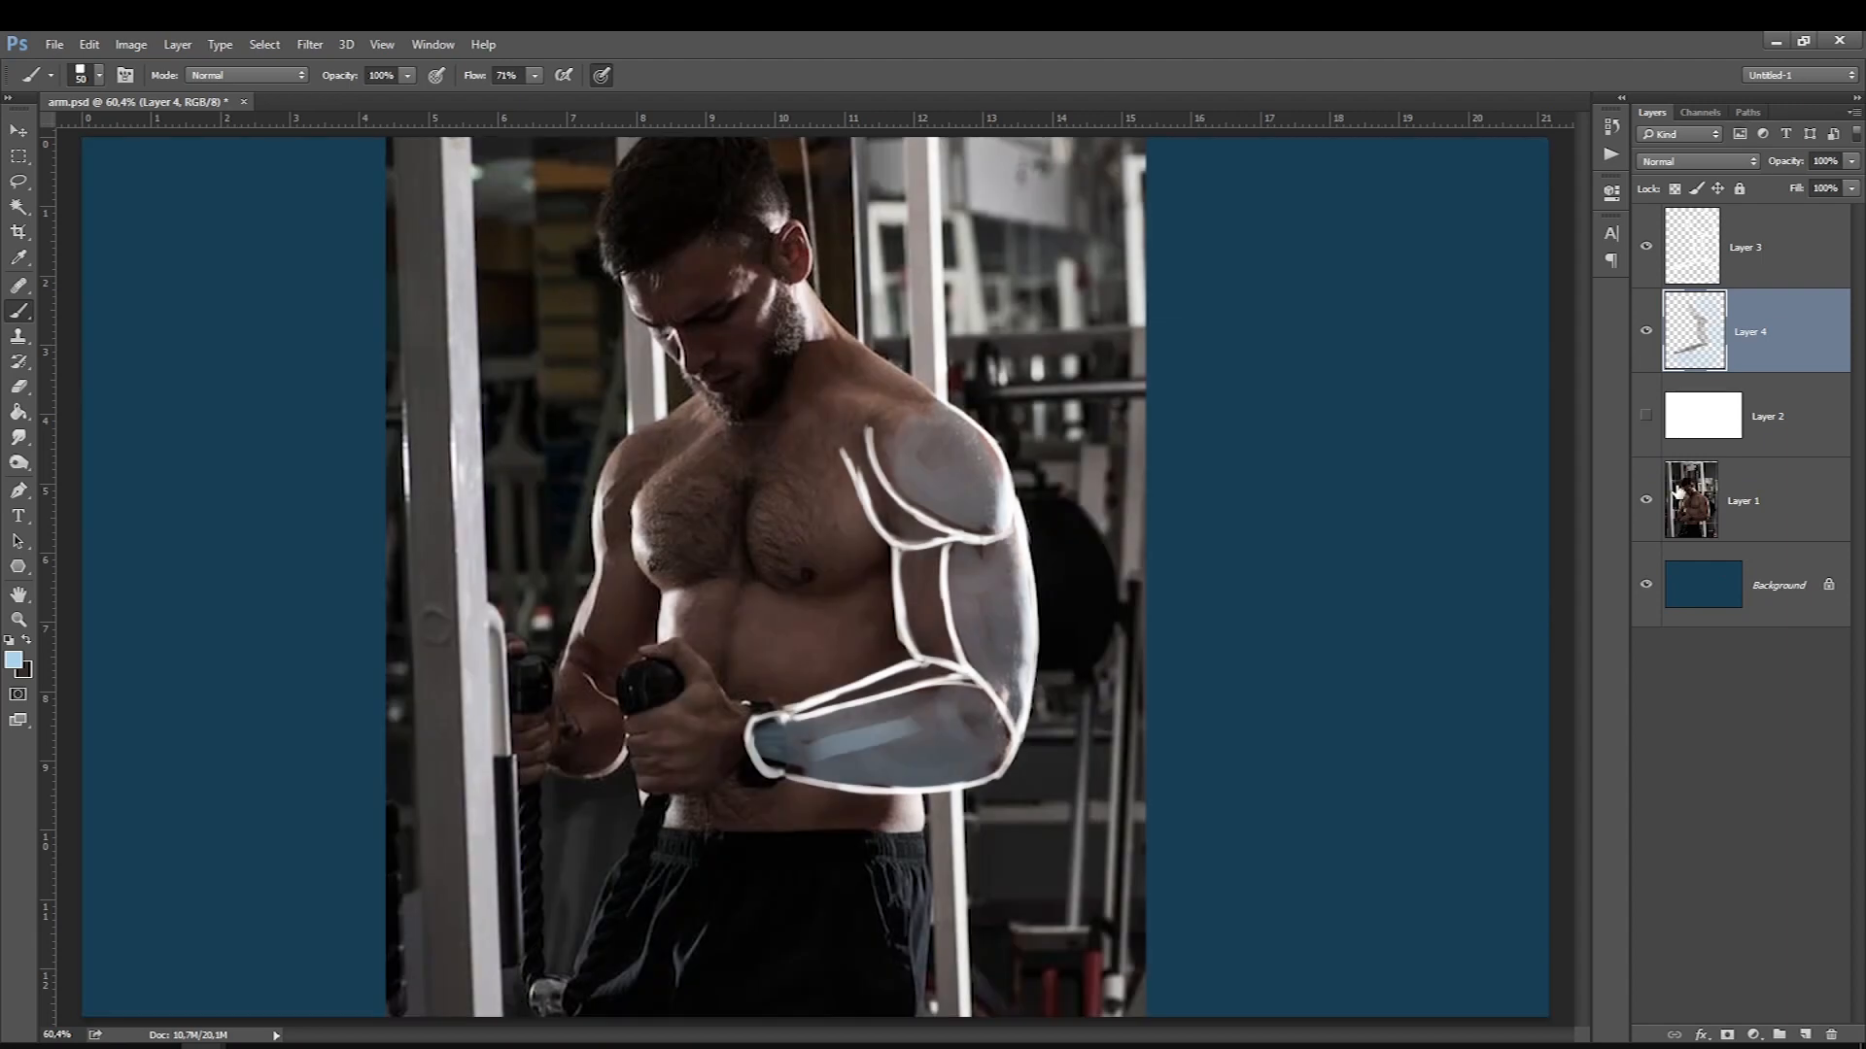
{"action": "left_click", "coordinate": [1646, 416]}
{"action": "left_click", "coordinate": [1646, 500]}
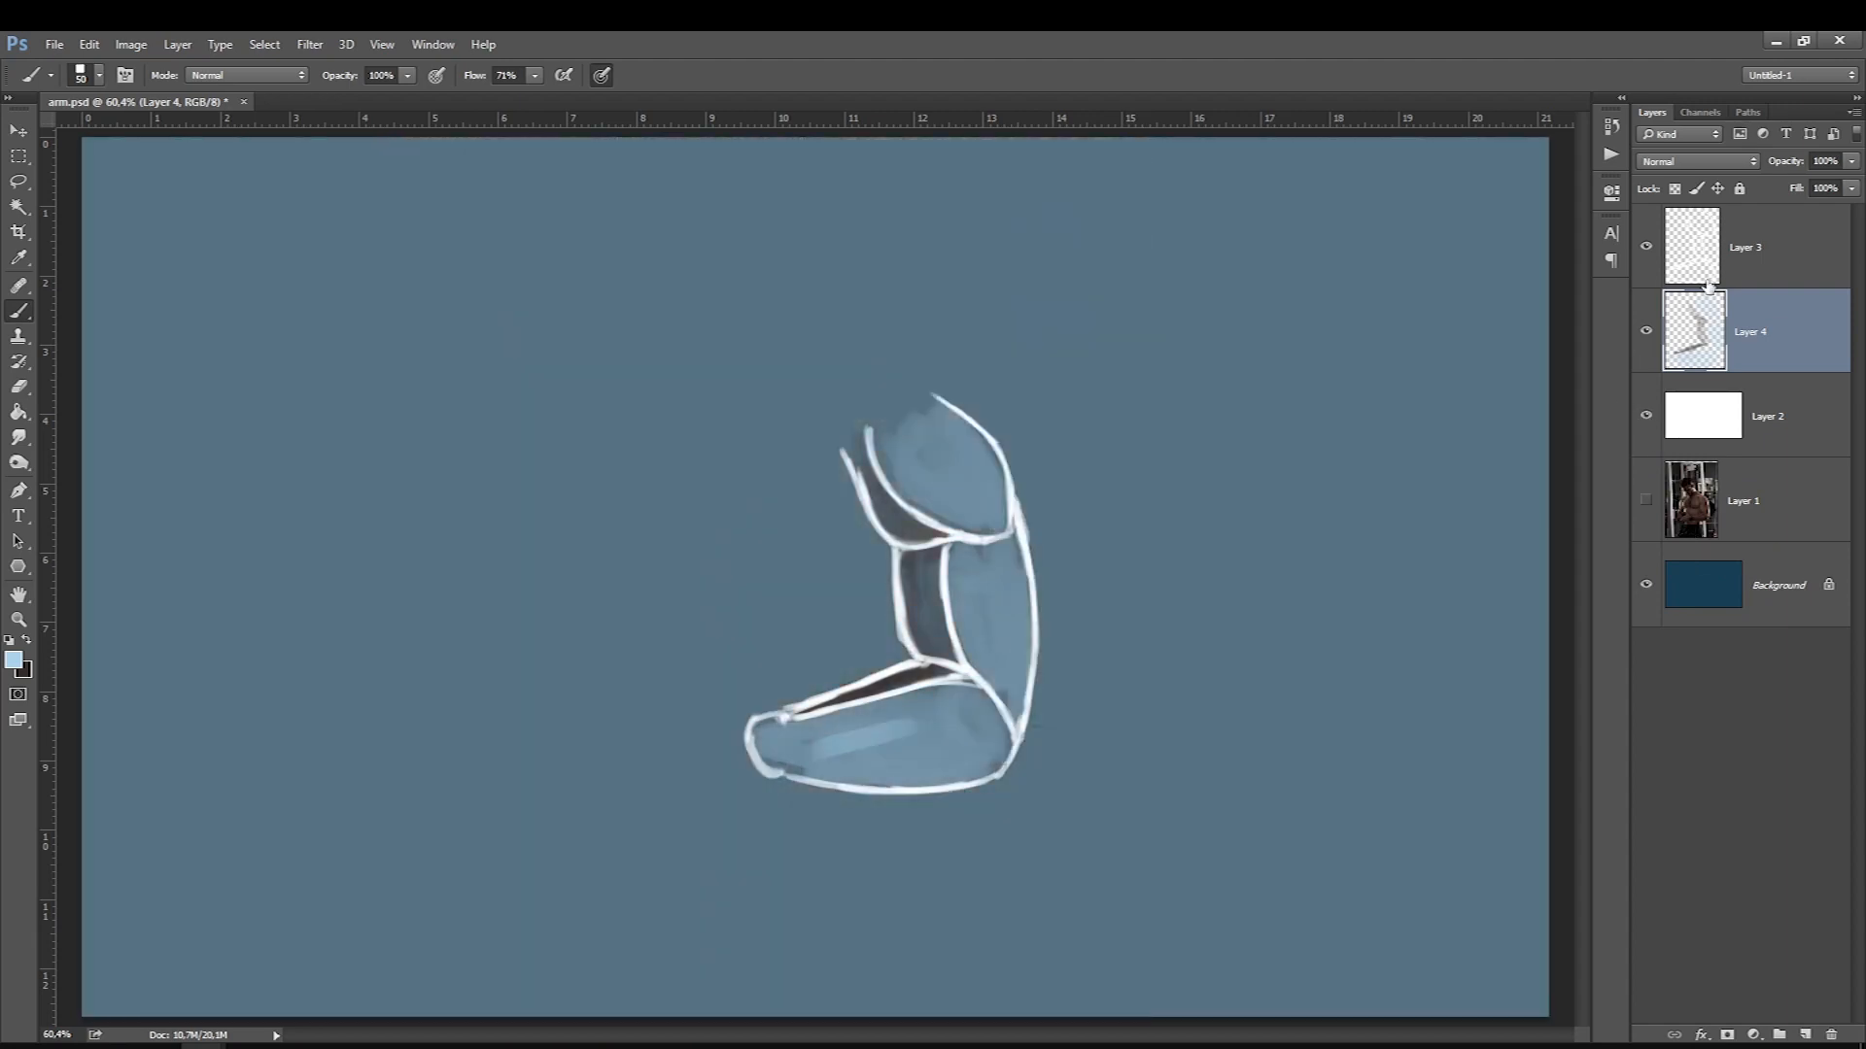
Add a new layer above the line layer and set the brush colour to red ff003c.
{"action": "left_click", "coordinate": [1715, 250]}
{"action": "left_click", "coordinate": [1805, 1034]}
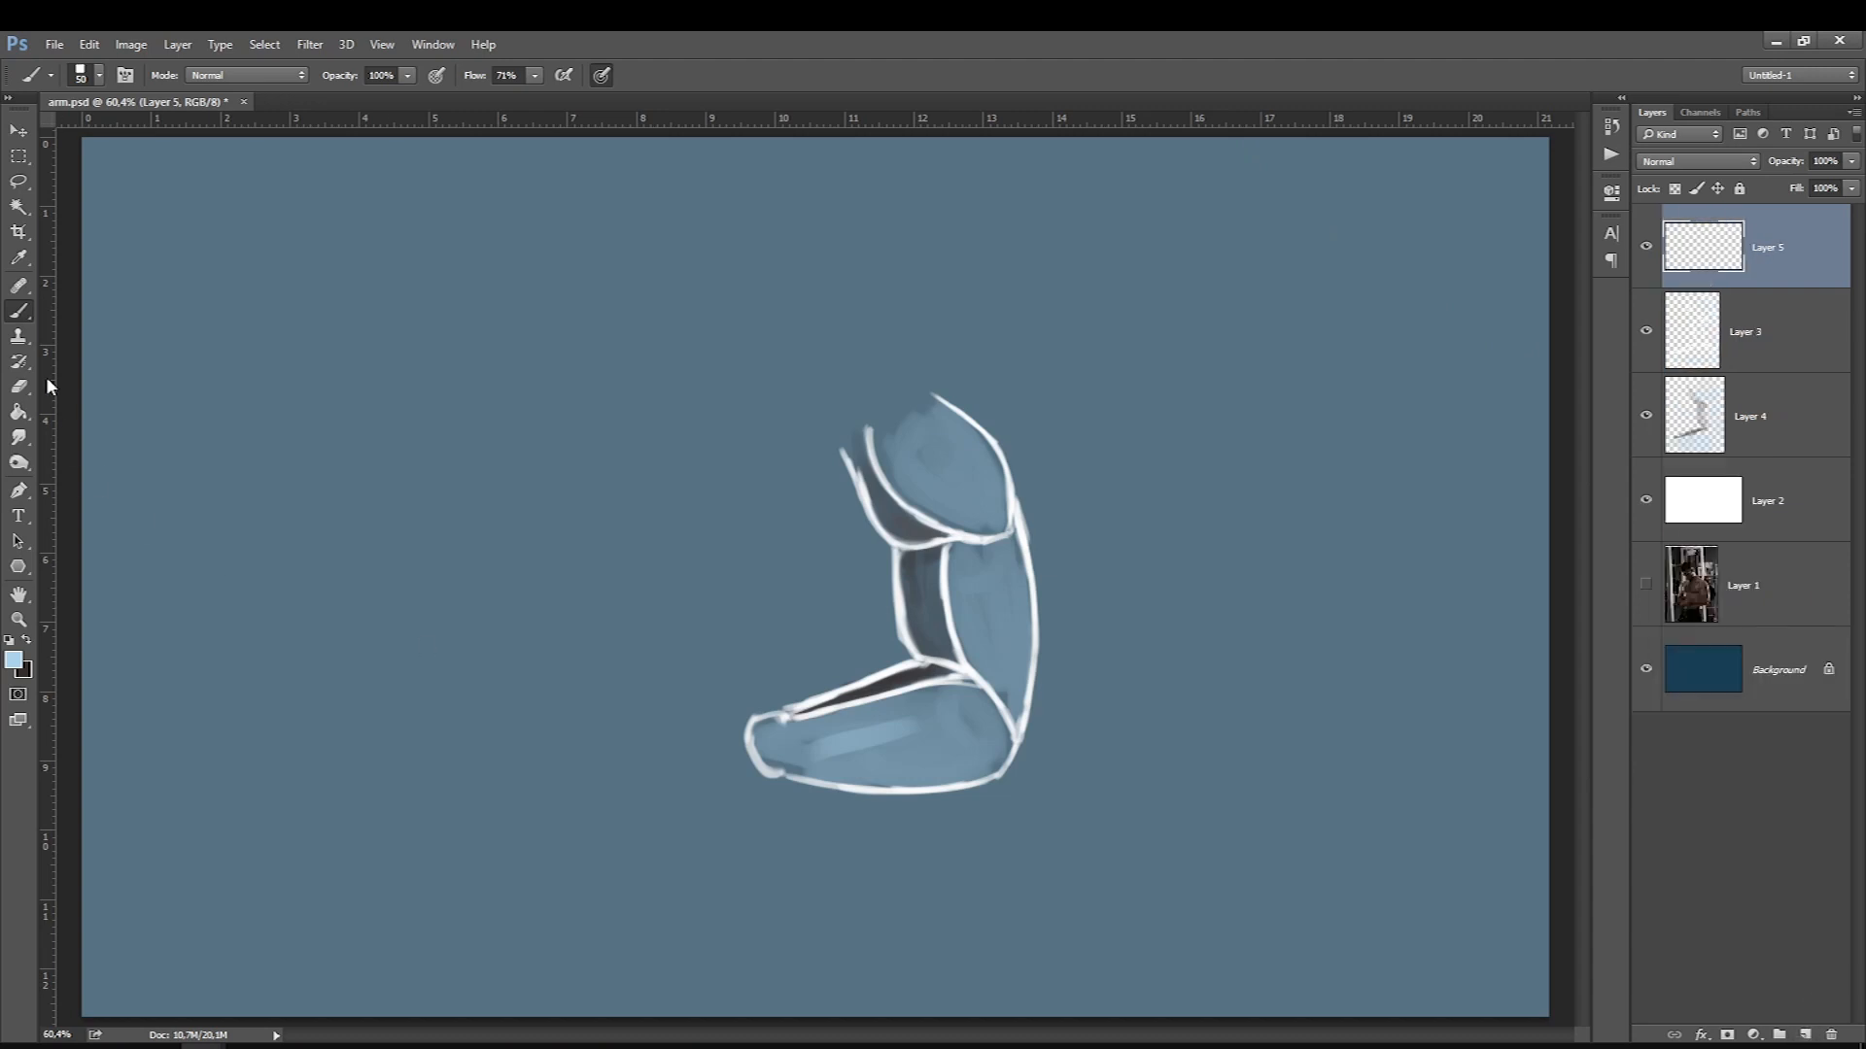
{"action": "left_click", "coordinate": [15, 661]}
{"action": "left_click", "coordinate": [1574, 506]}
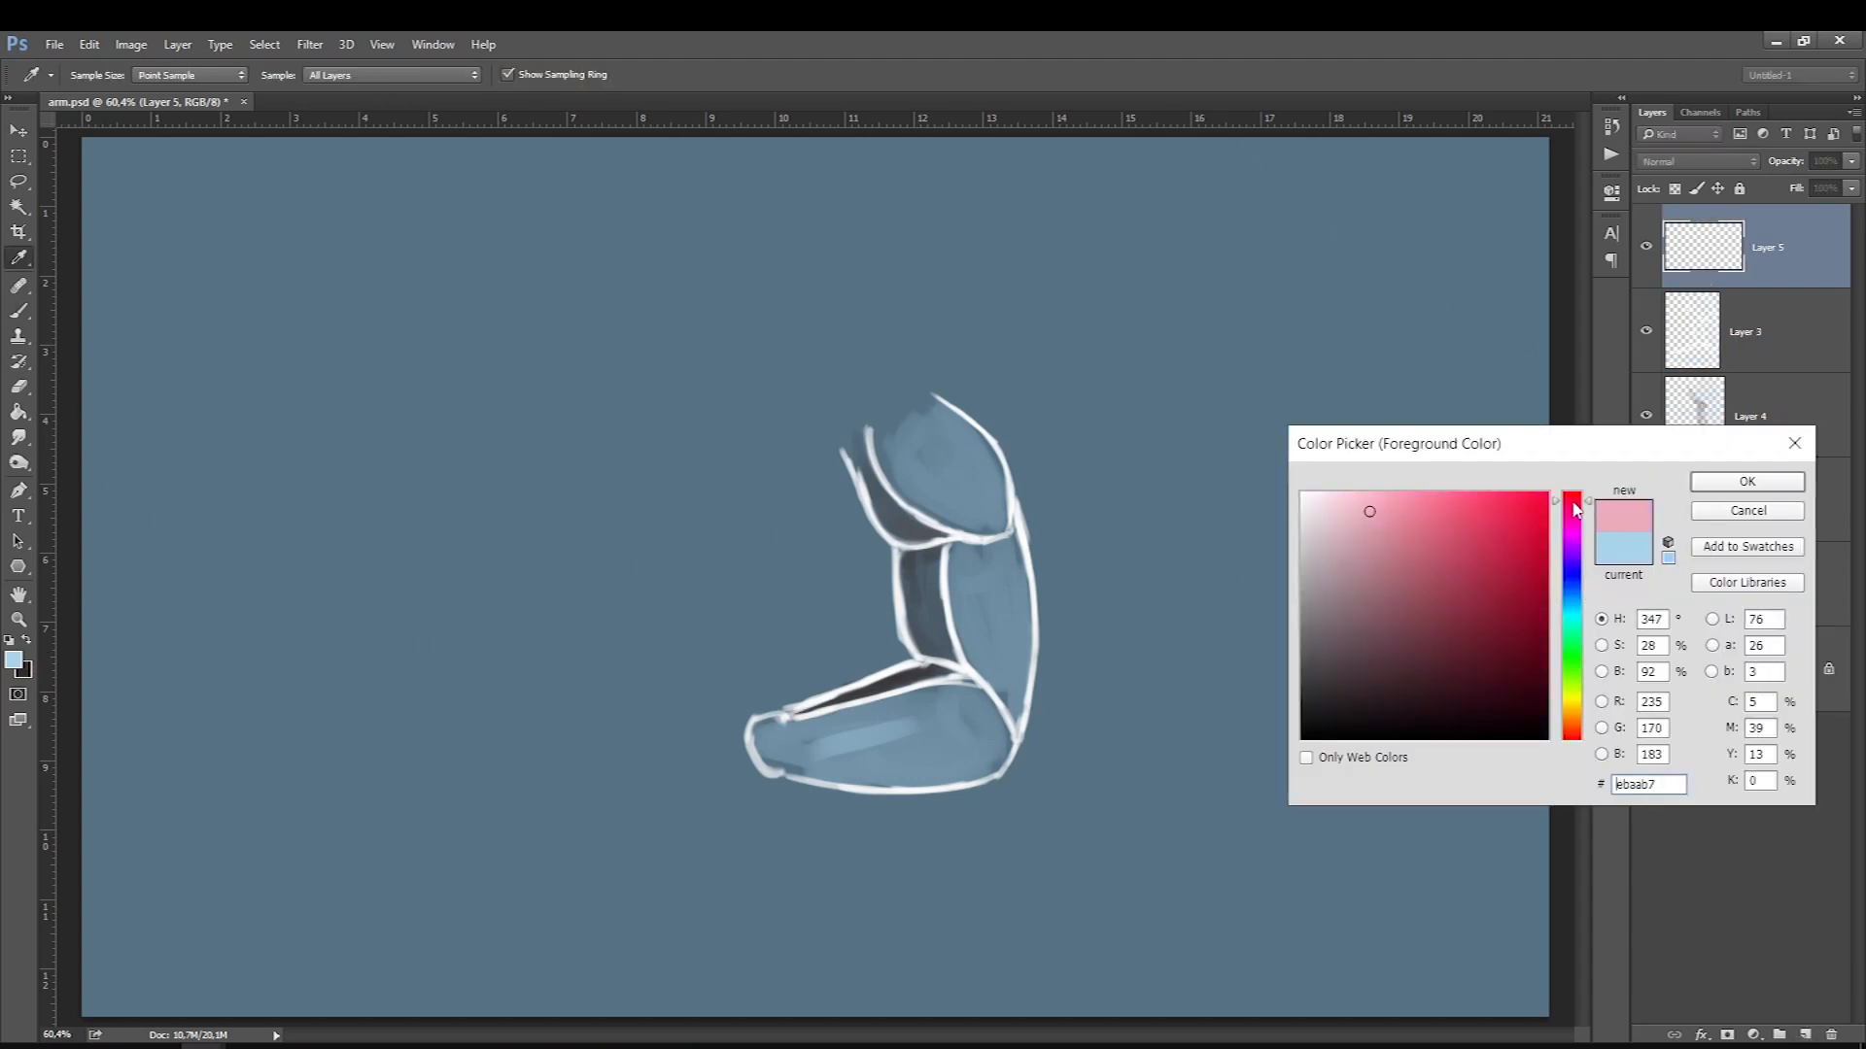
{"action": "left_click_drag", "start_coordinate": [1522, 489], "coordinate": [1553, 488]}
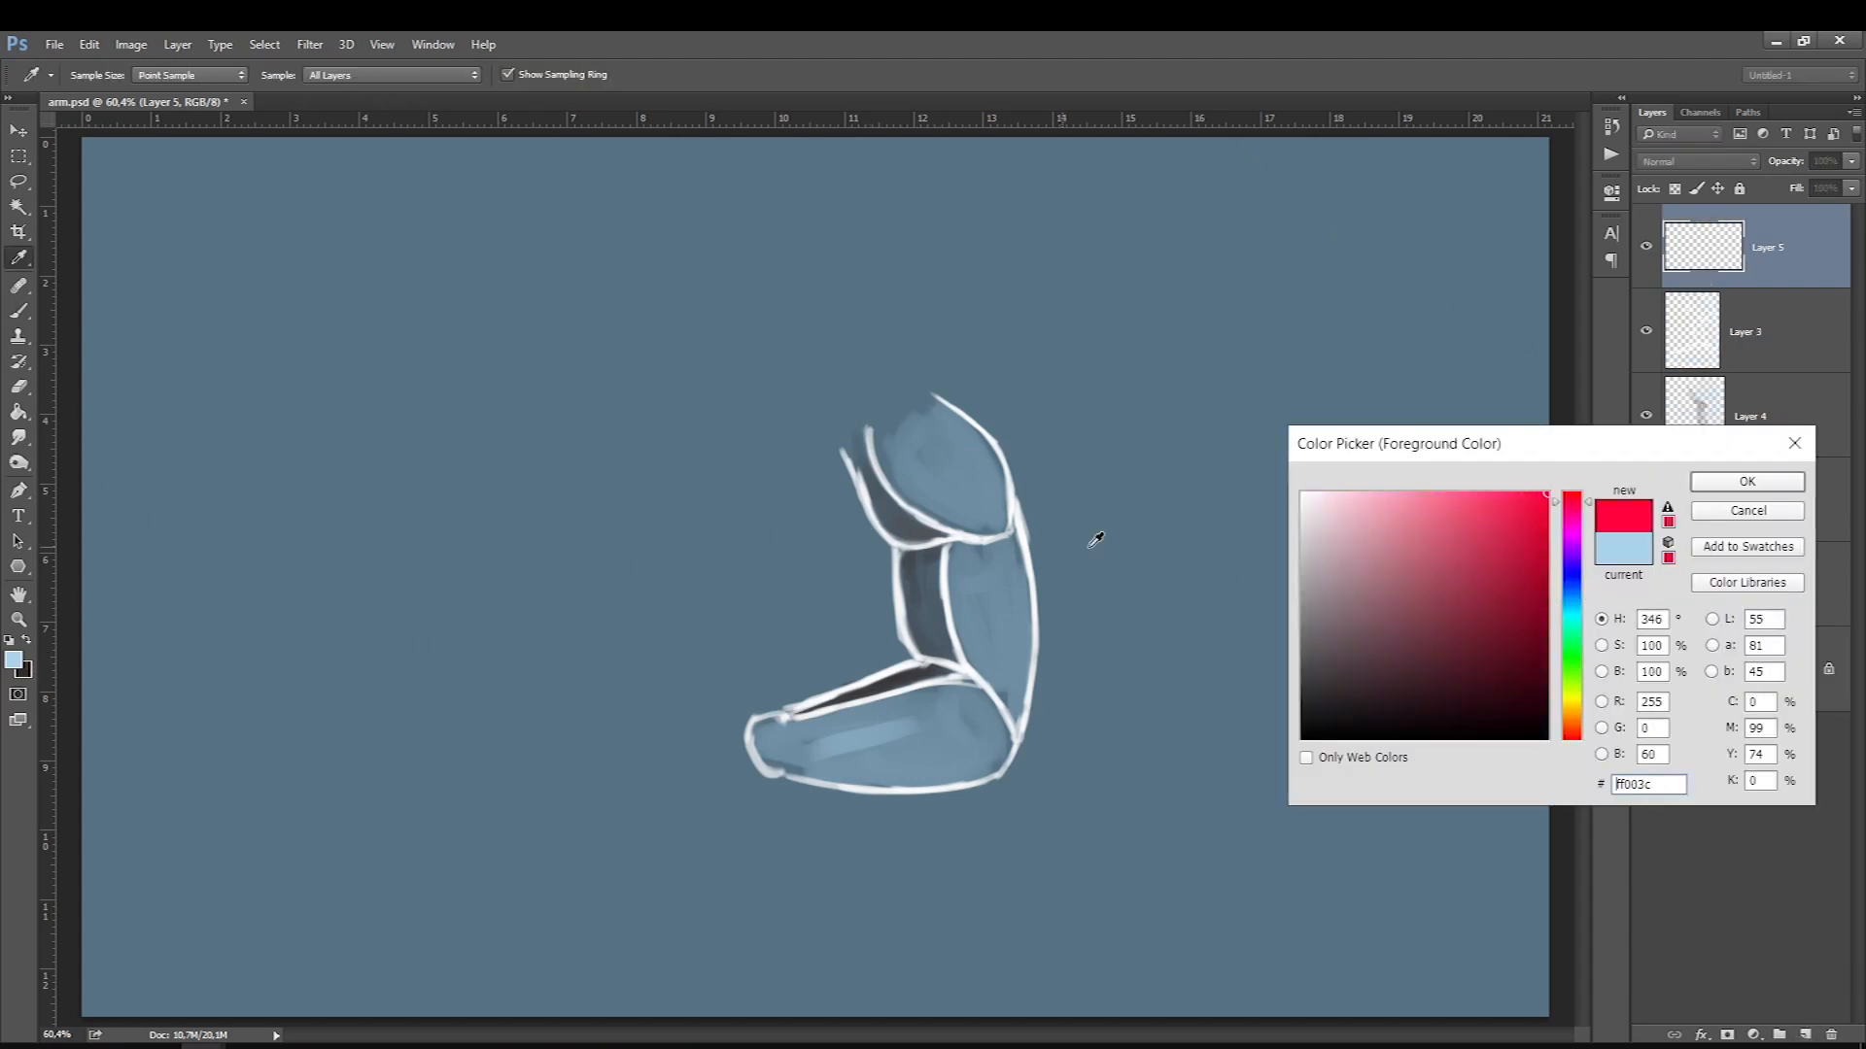
{"action": "left_click", "coordinate": [1747, 482]}
{"action": "key", "text": "b"}
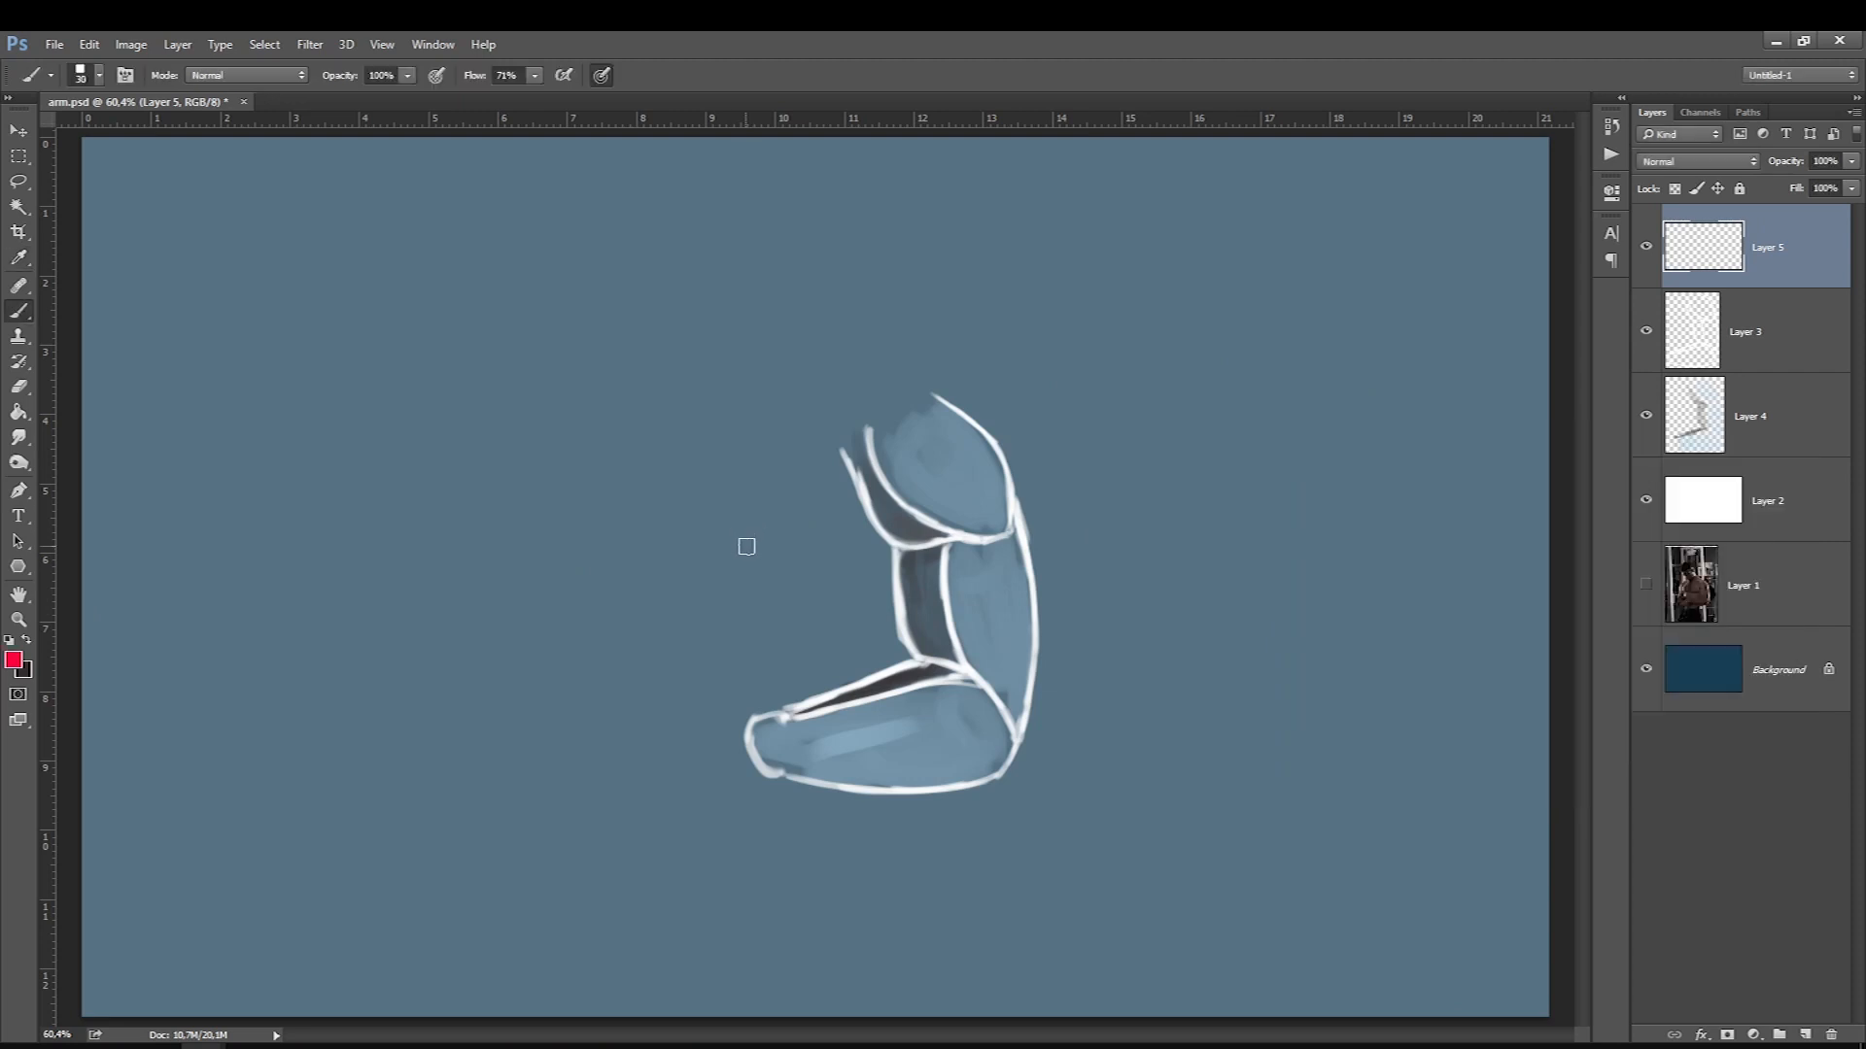
Draw thin curved red contour lines across the shoulder muscle and the dark strip beneath it.
{"action": "key", "text": "bracketleft"}
{"action": "key", "text": "bracketleft"}
{"action": "mouse_move", "coordinate": [950, 410]}
{"action": "left_mouse_down"}
{"action": "mouse_move", "coordinate": [882, 453]}
{"action": "mouse_move", "coordinate": [945, 411]}
{"action": "mouse_move", "coordinate": [878, 465]}
{"action": "mouse_move", "coordinate": [936, 450]}
{"action": "mouse_move", "coordinate": [886, 469]}
{"action": "left_mouse_up"}
{"action": "mouse_move", "coordinate": [993, 447]}
{"action": "left_mouse_down"}
{"action": "mouse_move", "coordinate": [909, 494]}
{"action": "mouse_move", "coordinate": [934, 513]}
{"action": "left_mouse_up"}
{"action": "mouse_move", "coordinate": [1006, 520]}
{"action": "left_mouse_down"}
{"action": "mouse_move", "coordinate": [962, 532]}
{"action": "mouse_move", "coordinate": [872, 507]}
{"action": "mouse_move", "coordinate": [847, 452]}
{"action": "left_mouse_up"}
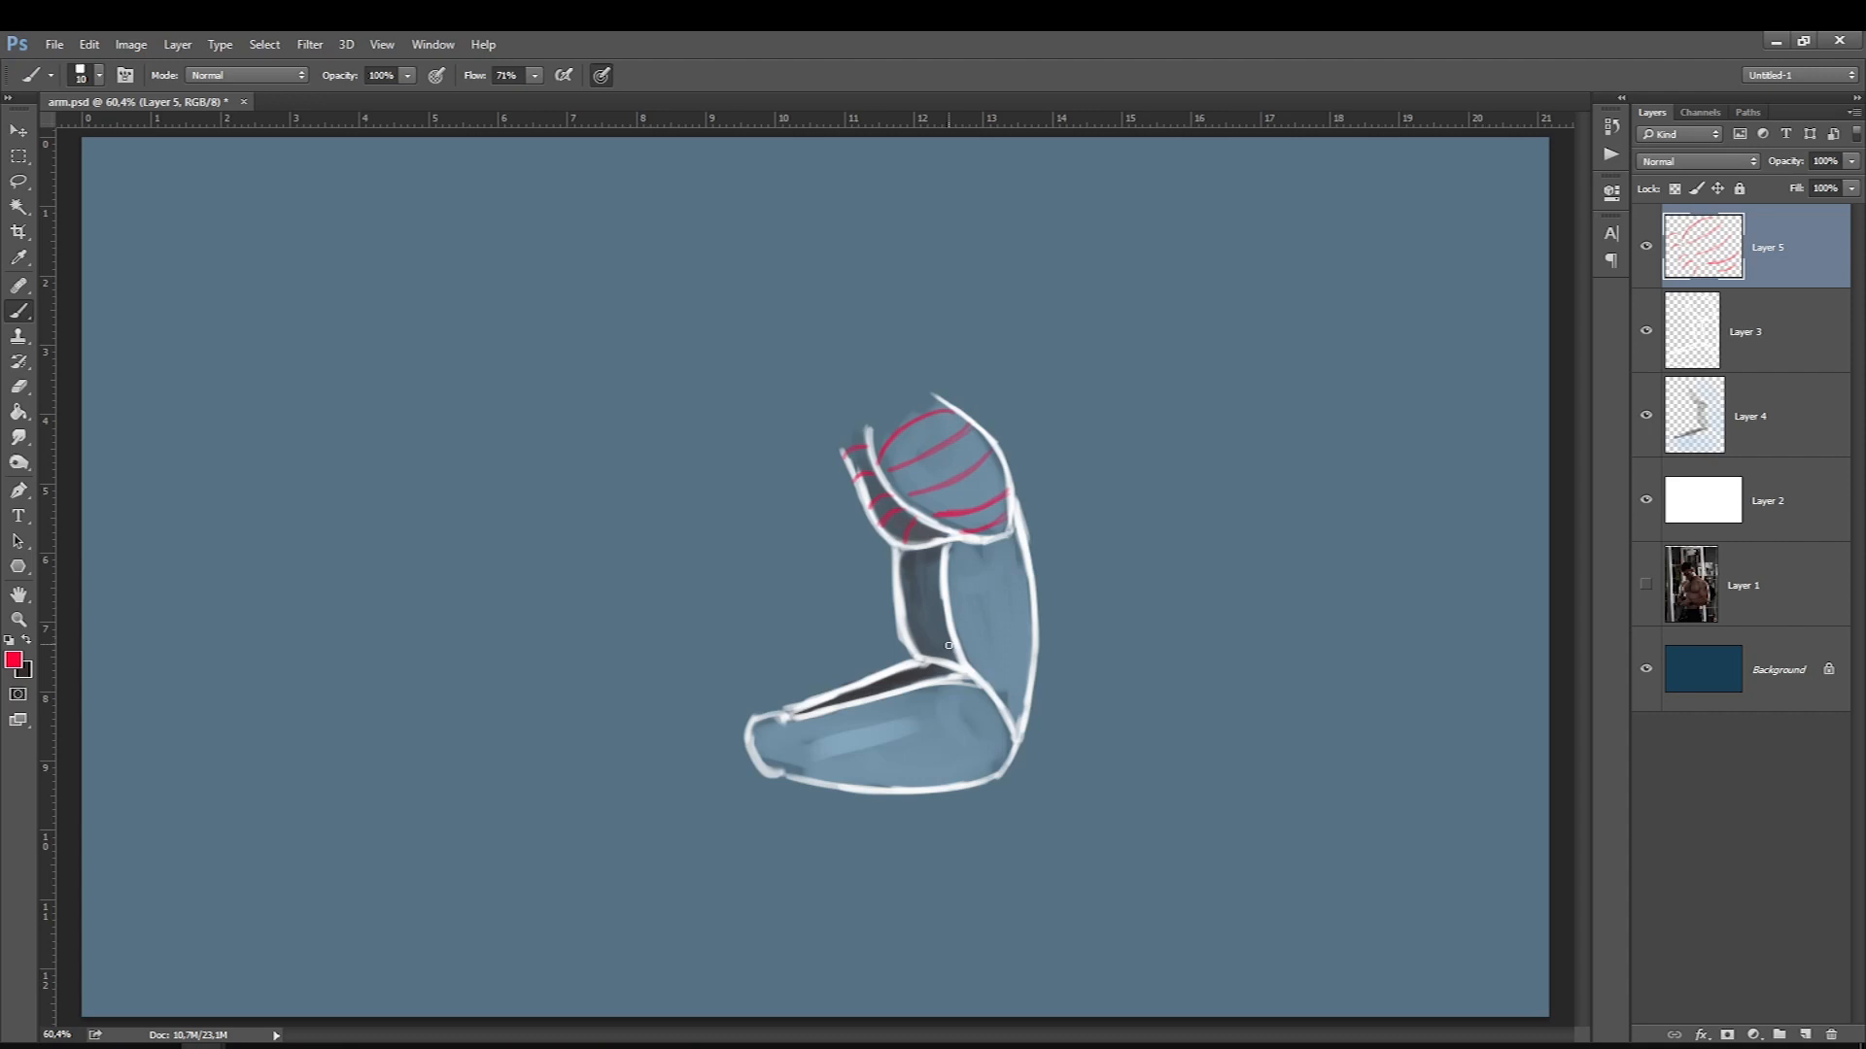
Hatch the dark inner strip of the upper arm with short horizontal red contour lines.
{"action": "left_click_drag", "start_coordinate": [947, 643], "coordinate": [909, 636]}
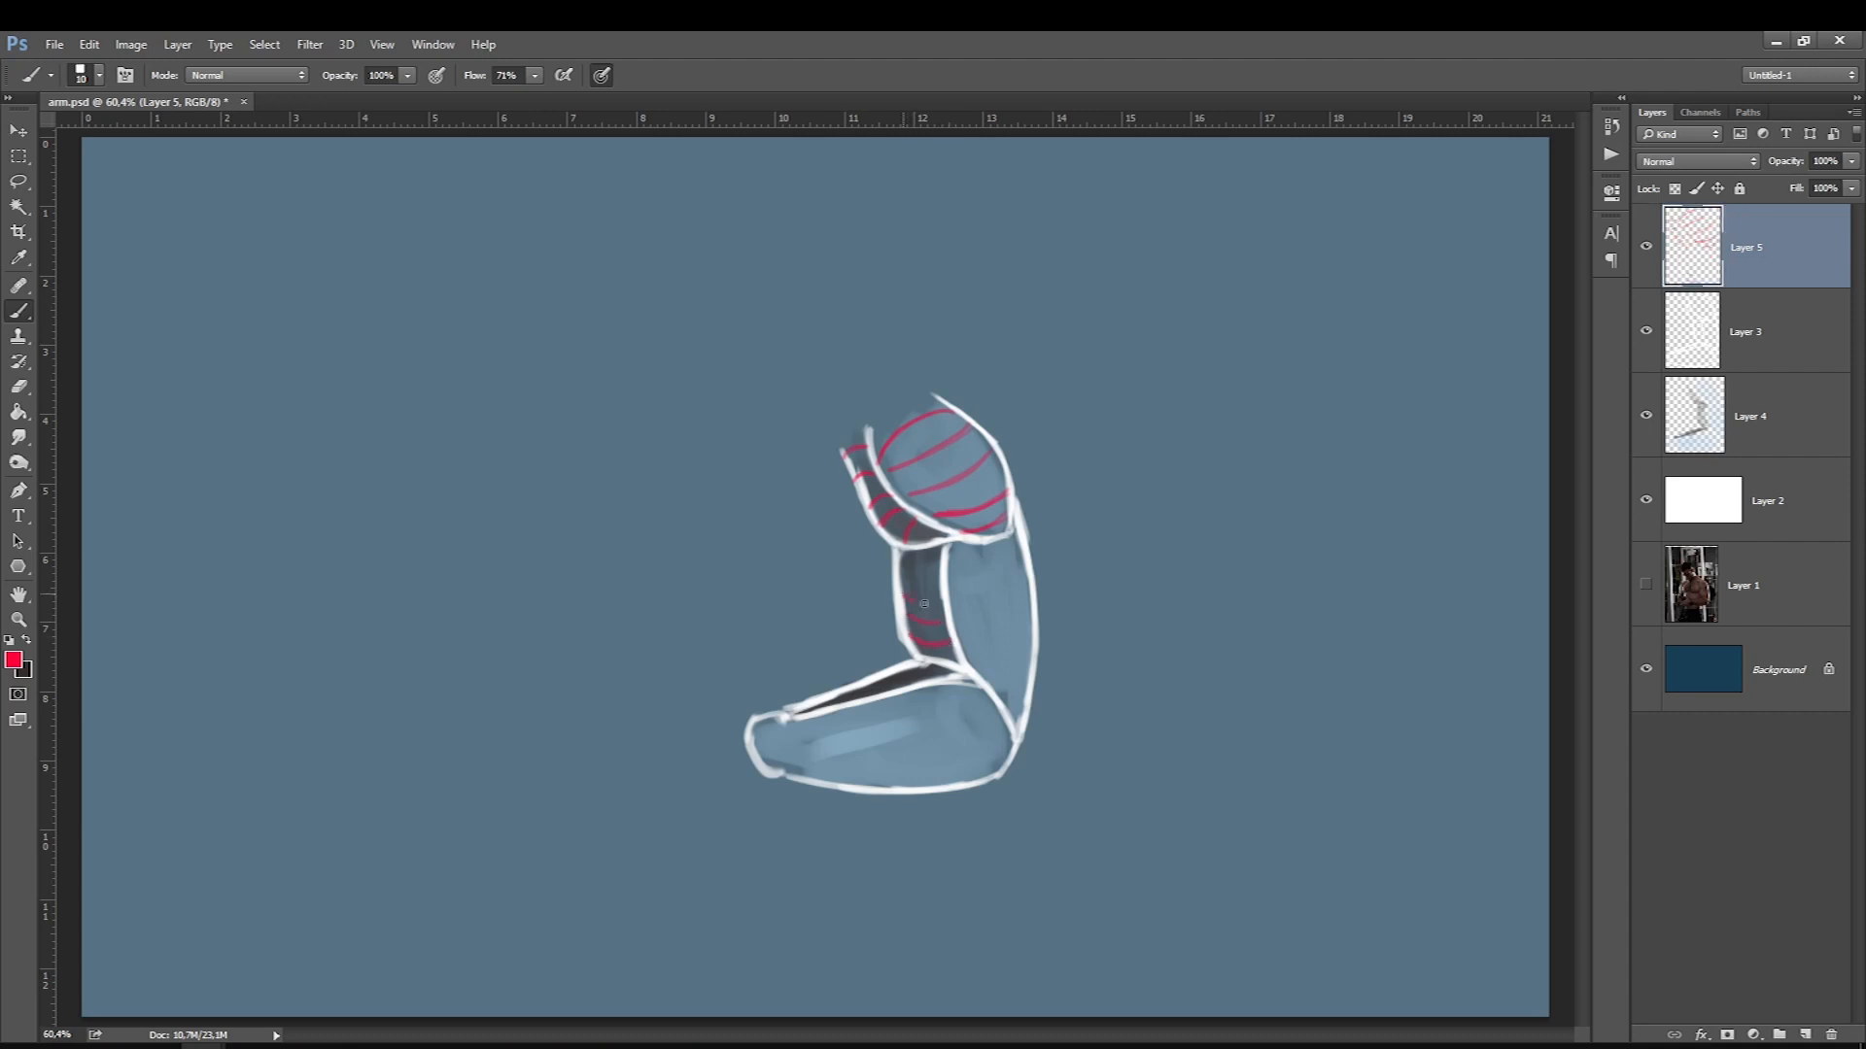
{"action": "mouse_move", "coordinate": [900, 569]}
{"action": "left_mouse_down"}
{"action": "mouse_move", "coordinate": [901, 563]}
{"action": "mouse_move", "coordinate": [929, 560]}
{"action": "mouse_move", "coordinate": [903, 595]}
{"action": "mouse_move", "coordinate": [938, 623]}
{"action": "left_mouse_up"}
{"action": "mouse_move", "coordinate": [923, 561]}
{"action": "left_mouse_down"}
{"action": "mouse_move", "coordinate": [949, 558]}
{"action": "mouse_move", "coordinate": [952, 614]}
{"action": "left_mouse_up"}
Draw a long curved red line down the outer upper arm beside the dark inner strip.
{"action": "left_click_drag", "start_coordinate": [977, 576], "coordinate": [992, 646]}
{"action": "mouse_move", "coordinate": [979, 579]}
{"action": "left_mouse_down"}
{"action": "mouse_move", "coordinate": [986, 669]}
{"action": "mouse_move", "coordinate": [971, 573]}
{"action": "left_mouse_up"}
{"action": "key", "text": "bracketright"}
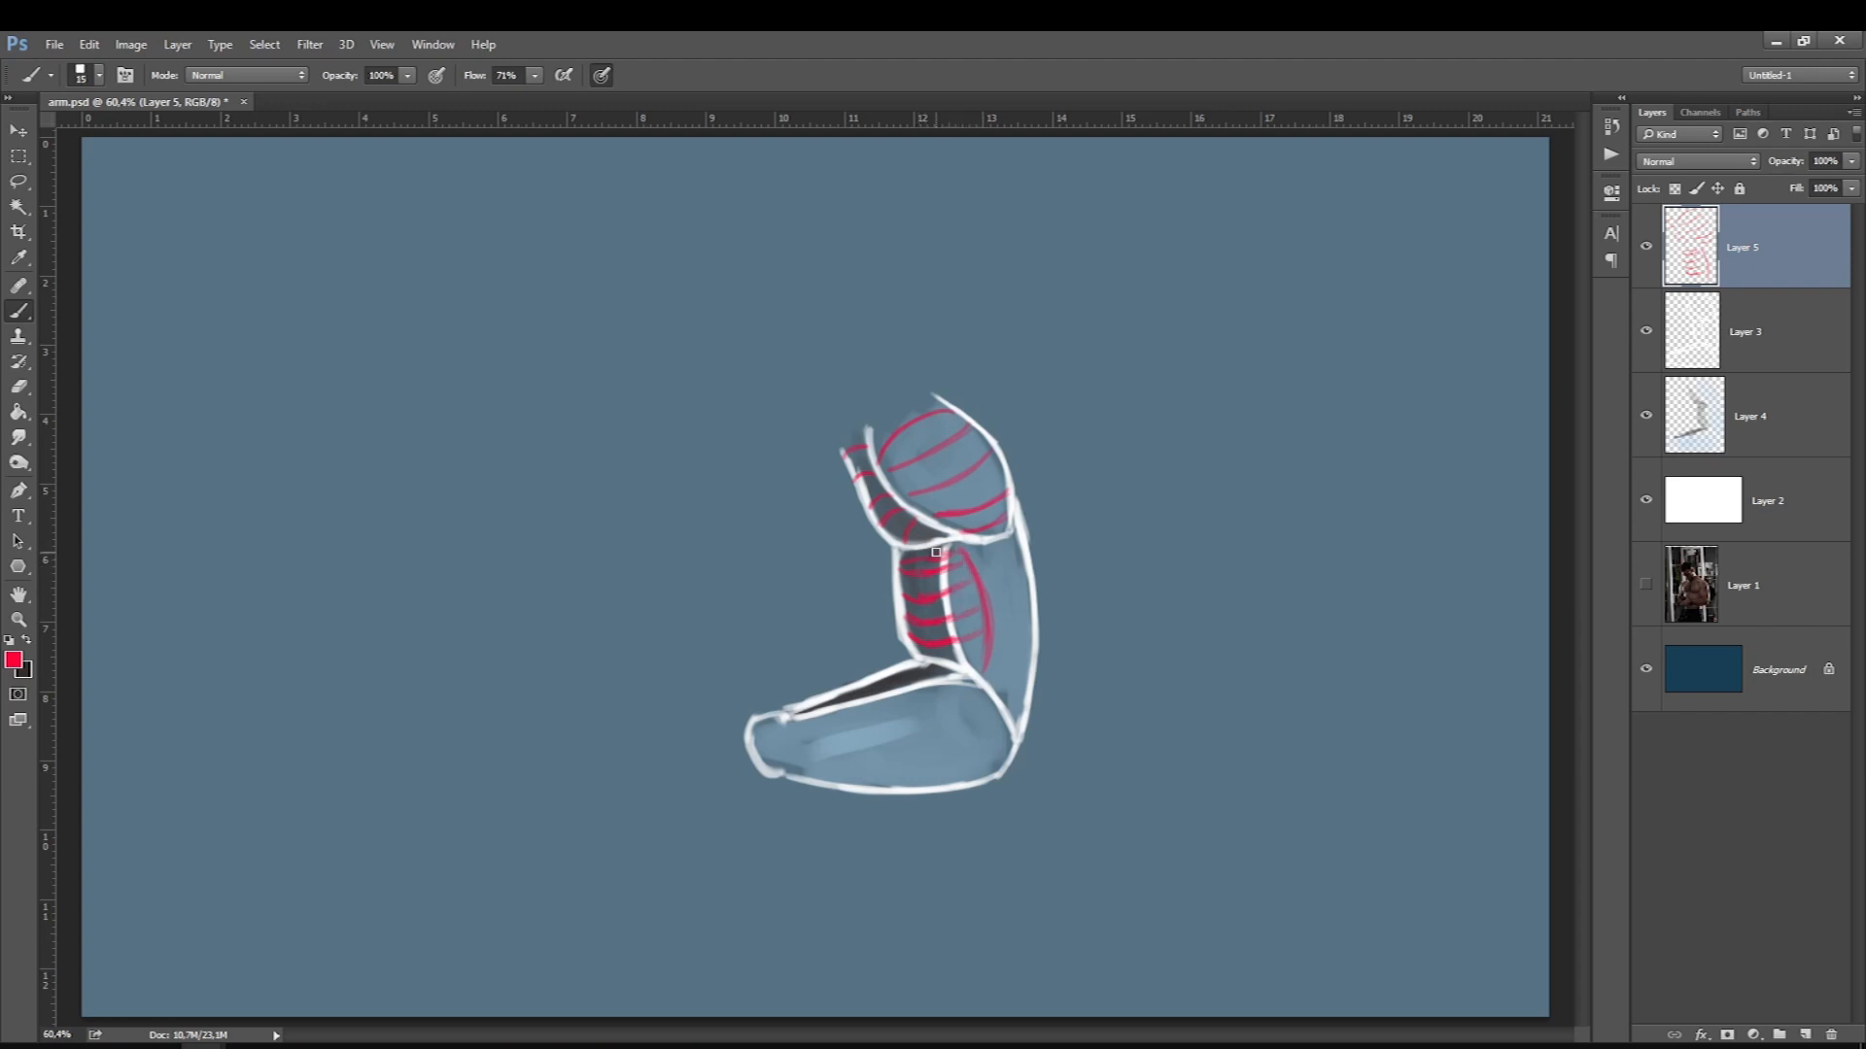
{"action": "key", "text": "bracketleft"}
{"action": "key", "text": "bracketright"}
Hatch the back edge of the upper arm with red contour lines and thicken the curved muscle line.
{"action": "mouse_move", "coordinate": [1011, 586]}
{"action": "left_mouse_down"}
{"action": "mouse_move", "coordinate": [1030, 581]}
{"action": "mouse_move", "coordinate": [1020, 546]}
{"action": "mouse_move", "coordinate": [1032, 600]}
{"action": "left_mouse_up"}
{"action": "mouse_move", "coordinate": [1016, 627]}
{"action": "left_mouse_down"}
{"action": "mouse_move", "coordinate": [1036, 622]}
{"action": "mouse_move", "coordinate": [1015, 716]}
{"action": "left_mouse_up"}
{"action": "key", "text": "bracketleft"}
{"action": "key", "text": "bracketright"}
{"action": "left_click_drag", "start_coordinate": [976, 568], "coordinate": [995, 666]}
{"action": "key", "text": "bracketright"}
{"action": "left_click_drag", "start_coordinate": [1013, 583], "coordinate": [1018, 707]}
{"action": "key", "text": "bracketleft"}
{"action": "left_click_drag", "start_coordinate": [1016, 536], "coordinate": [1036, 668]}
{"action": "key", "text": "bracketleft"}
Hatch the dark upper strip of the forearm and outline the main forearm muscle with thin red lines.
{"action": "mouse_move", "coordinate": [894, 673]}
{"action": "left_mouse_down"}
{"action": "mouse_move", "coordinate": [834, 697]}
{"action": "mouse_move", "coordinate": [957, 680]}
{"action": "mouse_move", "coordinate": [867, 716]}
{"action": "mouse_move", "coordinate": [853, 748]}
{"action": "mouse_move", "coordinate": [928, 763]}
{"action": "mouse_move", "coordinate": [989, 757]}
{"action": "mouse_move", "coordinate": [1002, 737]}
{"action": "mouse_move", "coordinate": [927, 756]}
{"action": "left_mouse_up"}
{"action": "key", "text": "bracketright"}
{"action": "key", "text": "bracketleft"}
{"action": "key", "text": "bracketleft"}
{"action": "key", "text": "bracketright"}
{"action": "key", "text": "bracketright"}
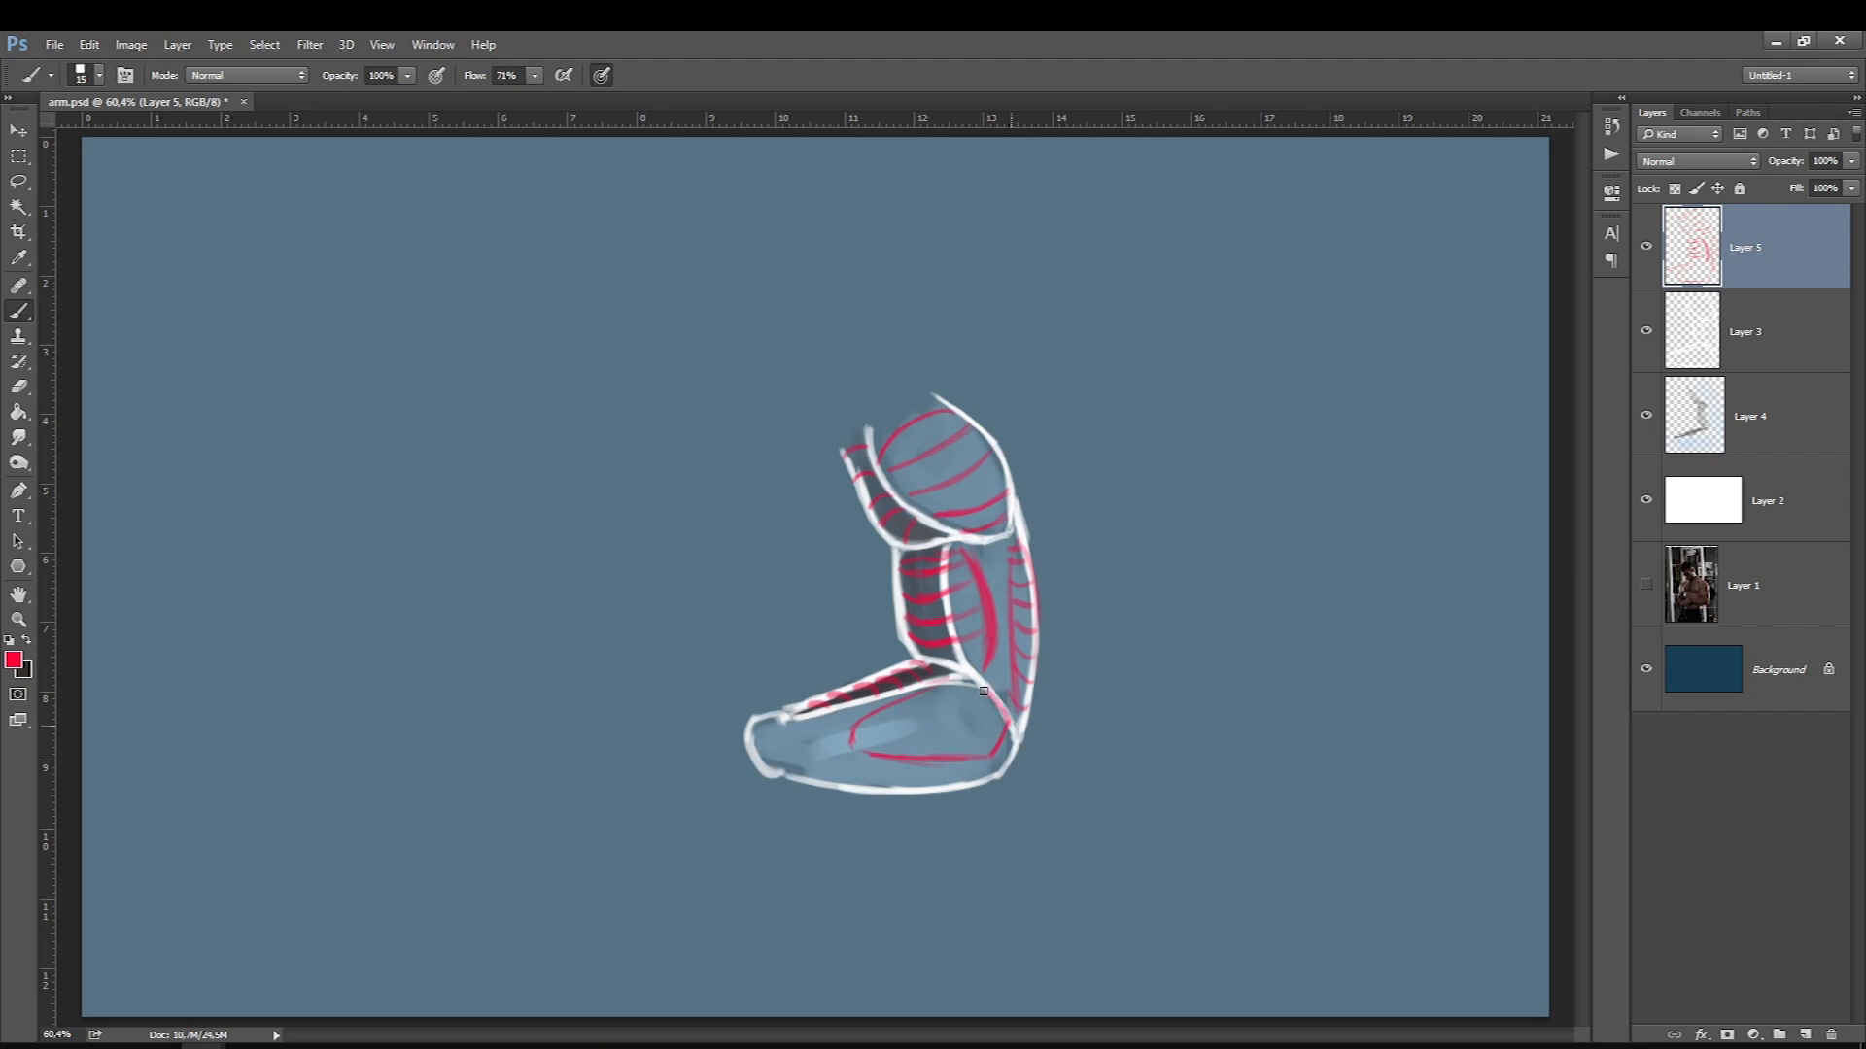
Thicken the red muscle outline near the elbow and hatch the lower edge of the forearm with short curved lines.
{"action": "key", "text": "bracketleft"}
{"action": "mouse_move", "coordinate": [991, 696]}
{"action": "left_mouse_down"}
{"action": "mouse_move", "coordinate": [1012, 727]}
{"action": "mouse_move", "coordinate": [999, 750]}
{"action": "mouse_move", "coordinate": [883, 757]}
{"action": "left_mouse_up"}
{"action": "mouse_move", "coordinate": [937, 687]}
{"action": "left_mouse_down"}
{"action": "mouse_move", "coordinate": [867, 791]}
{"action": "mouse_move", "coordinate": [880, 759]}
{"action": "mouse_move", "coordinate": [895, 789]}
{"action": "mouse_move", "coordinate": [943, 764]}
{"action": "mouse_move", "coordinate": [931, 791]}
{"action": "mouse_move", "coordinate": [1006, 754]}
{"action": "mouse_move", "coordinate": [923, 763]}
{"action": "mouse_move", "coordinate": [911, 798]}
{"action": "mouse_move", "coordinate": [948, 765]}
{"action": "mouse_move", "coordinate": [994, 781]}
{"action": "left_mouse_up"}
{"action": "key", "text": "bracketright"}
{"action": "key", "text": "bracketleft"}
{"action": "mouse_move", "coordinate": [884, 764]}
{"action": "left_mouse_down"}
{"action": "mouse_move", "coordinate": [869, 790]}
{"action": "mouse_move", "coordinate": [886, 787]}
{"action": "left_mouse_up"}
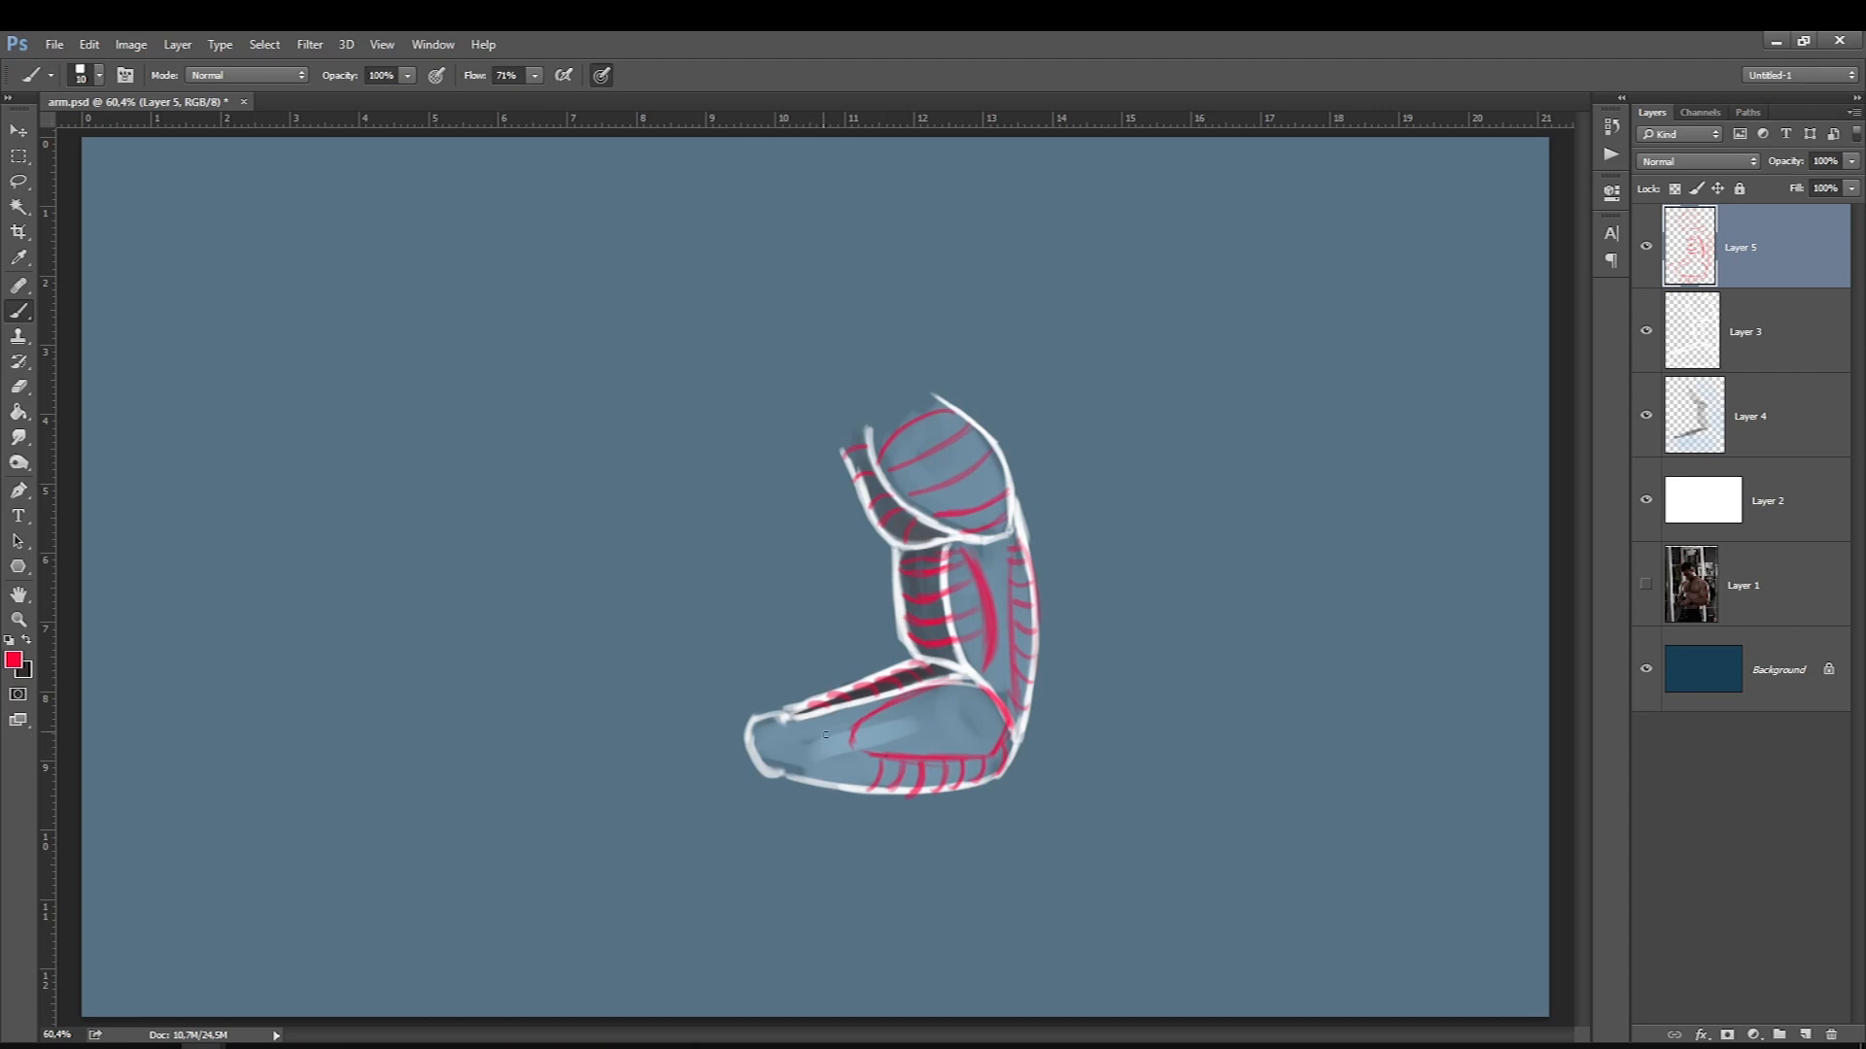
Extend the red contour lines toward the wrist and hatch the inside of the main forearm muscle.
{"action": "key", "text": "bracketright"}
{"action": "left_click_drag", "start_coordinate": [874, 763], "coordinate": [802, 775]}
{"action": "mouse_move", "coordinate": [826, 769]}
{"action": "left_mouse_down"}
{"action": "mouse_move", "coordinate": [877, 758]}
{"action": "mouse_move", "coordinate": [783, 724]}
{"action": "mouse_move", "coordinate": [838, 753]}
{"action": "mouse_move", "coordinate": [805, 768]}
{"action": "left_mouse_up"}
{"action": "key", "text": "bracketleft"}
{"action": "key", "text": "bracketright"}
{"action": "mouse_move", "coordinate": [937, 693]}
{"action": "left_mouse_down"}
{"action": "mouse_move", "coordinate": [923, 753]}
{"action": "mouse_move", "coordinate": [992, 738]}
{"action": "mouse_move", "coordinate": [896, 751]}
{"action": "mouse_move", "coordinate": [918, 736]}
{"action": "left_mouse_up"}
{"action": "key", "text": "bracketleft"}
{"action": "left_click_drag", "start_coordinate": [951, 695], "coordinate": [951, 744]}
Show the reference photo and hide the white outline, shading and white overlay layers to compare the red contours with the photo.
{"action": "left_click", "coordinate": [1645, 584]}
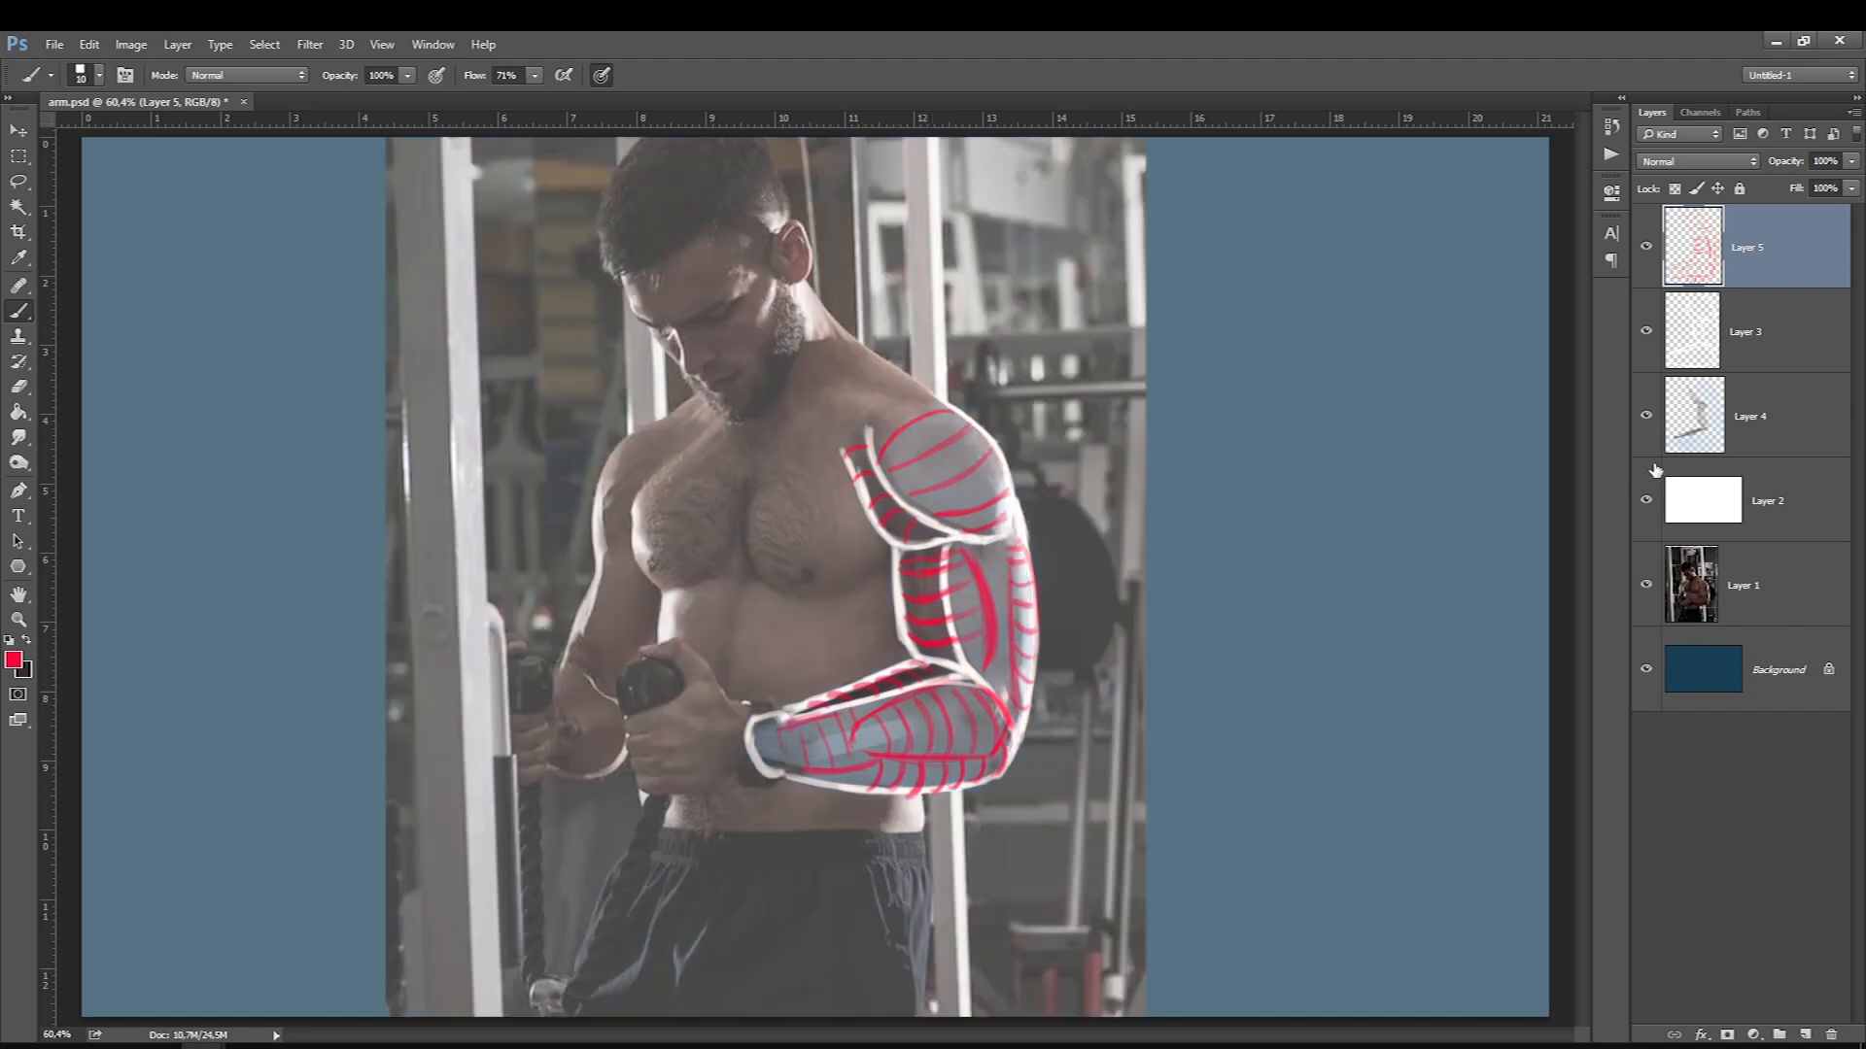
{"action": "left_click", "coordinate": [1646, 331]}
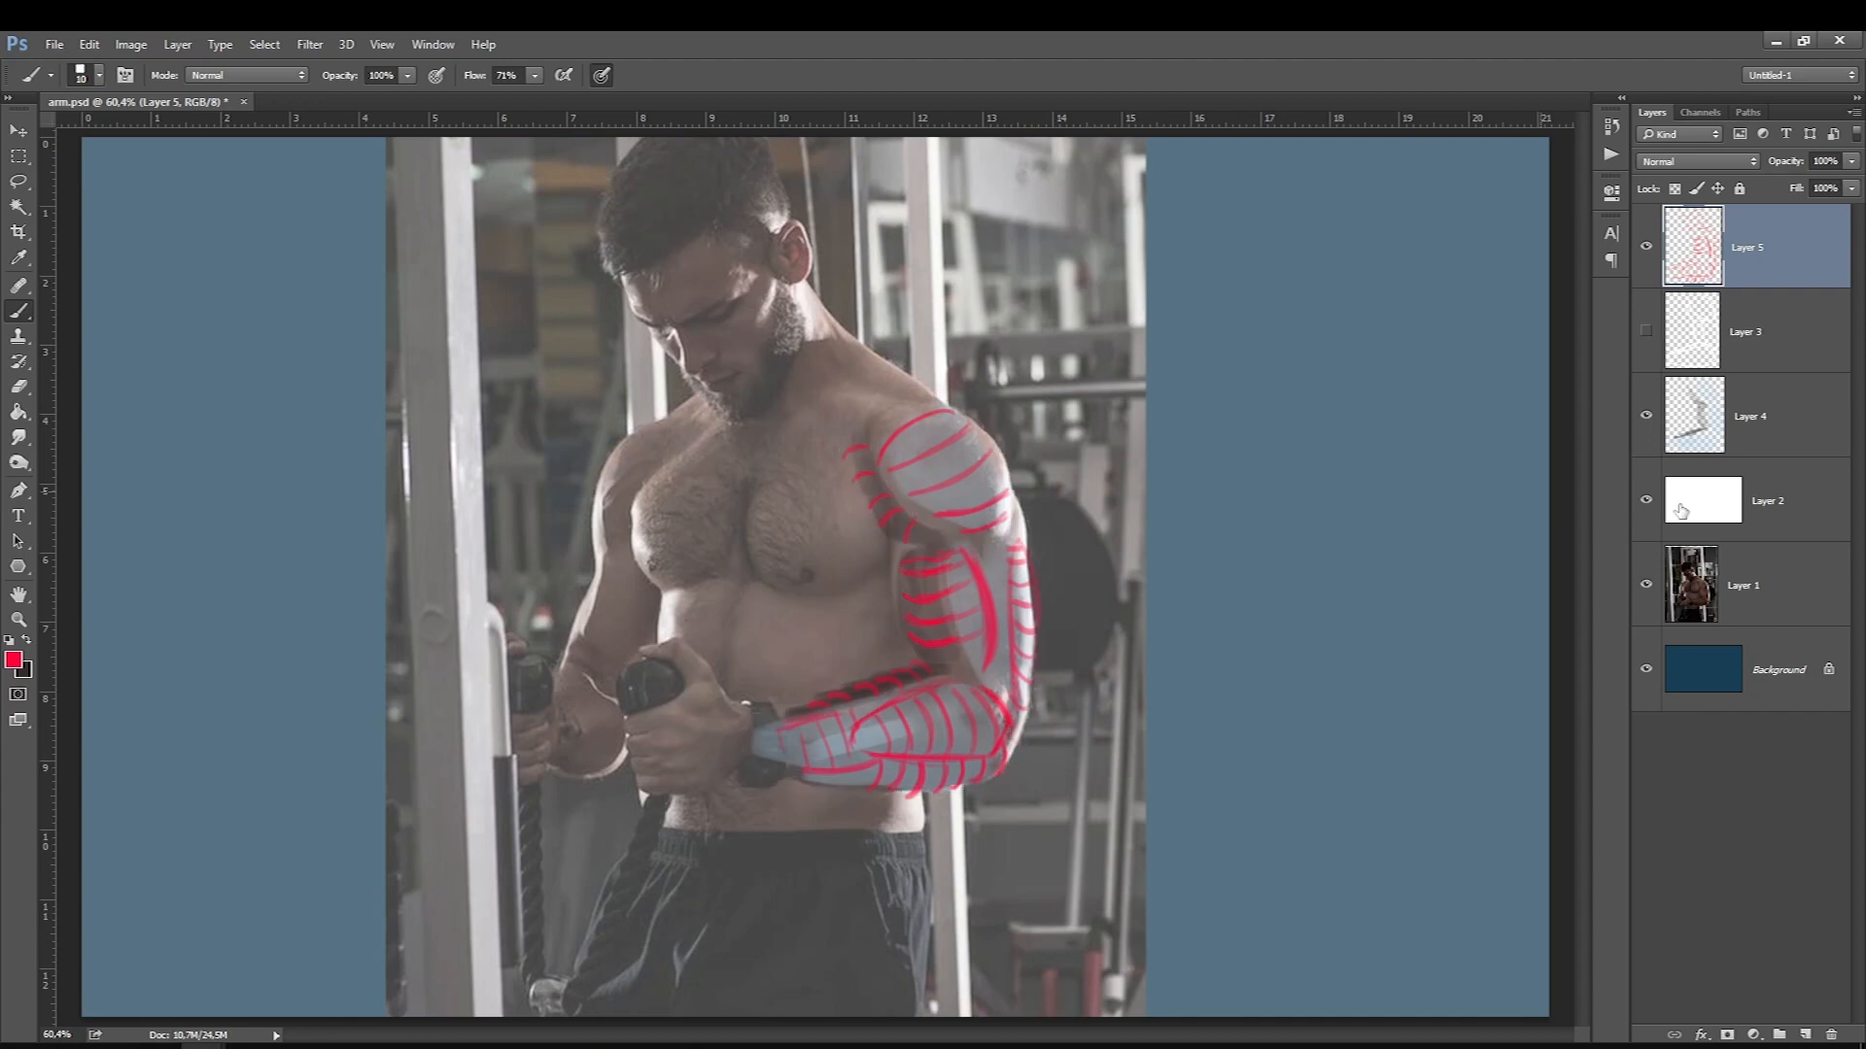
{"action": "left_click", "coordinate": [1646, 499]}
{"action": "left_click", "coordinate": [1645, 416]}
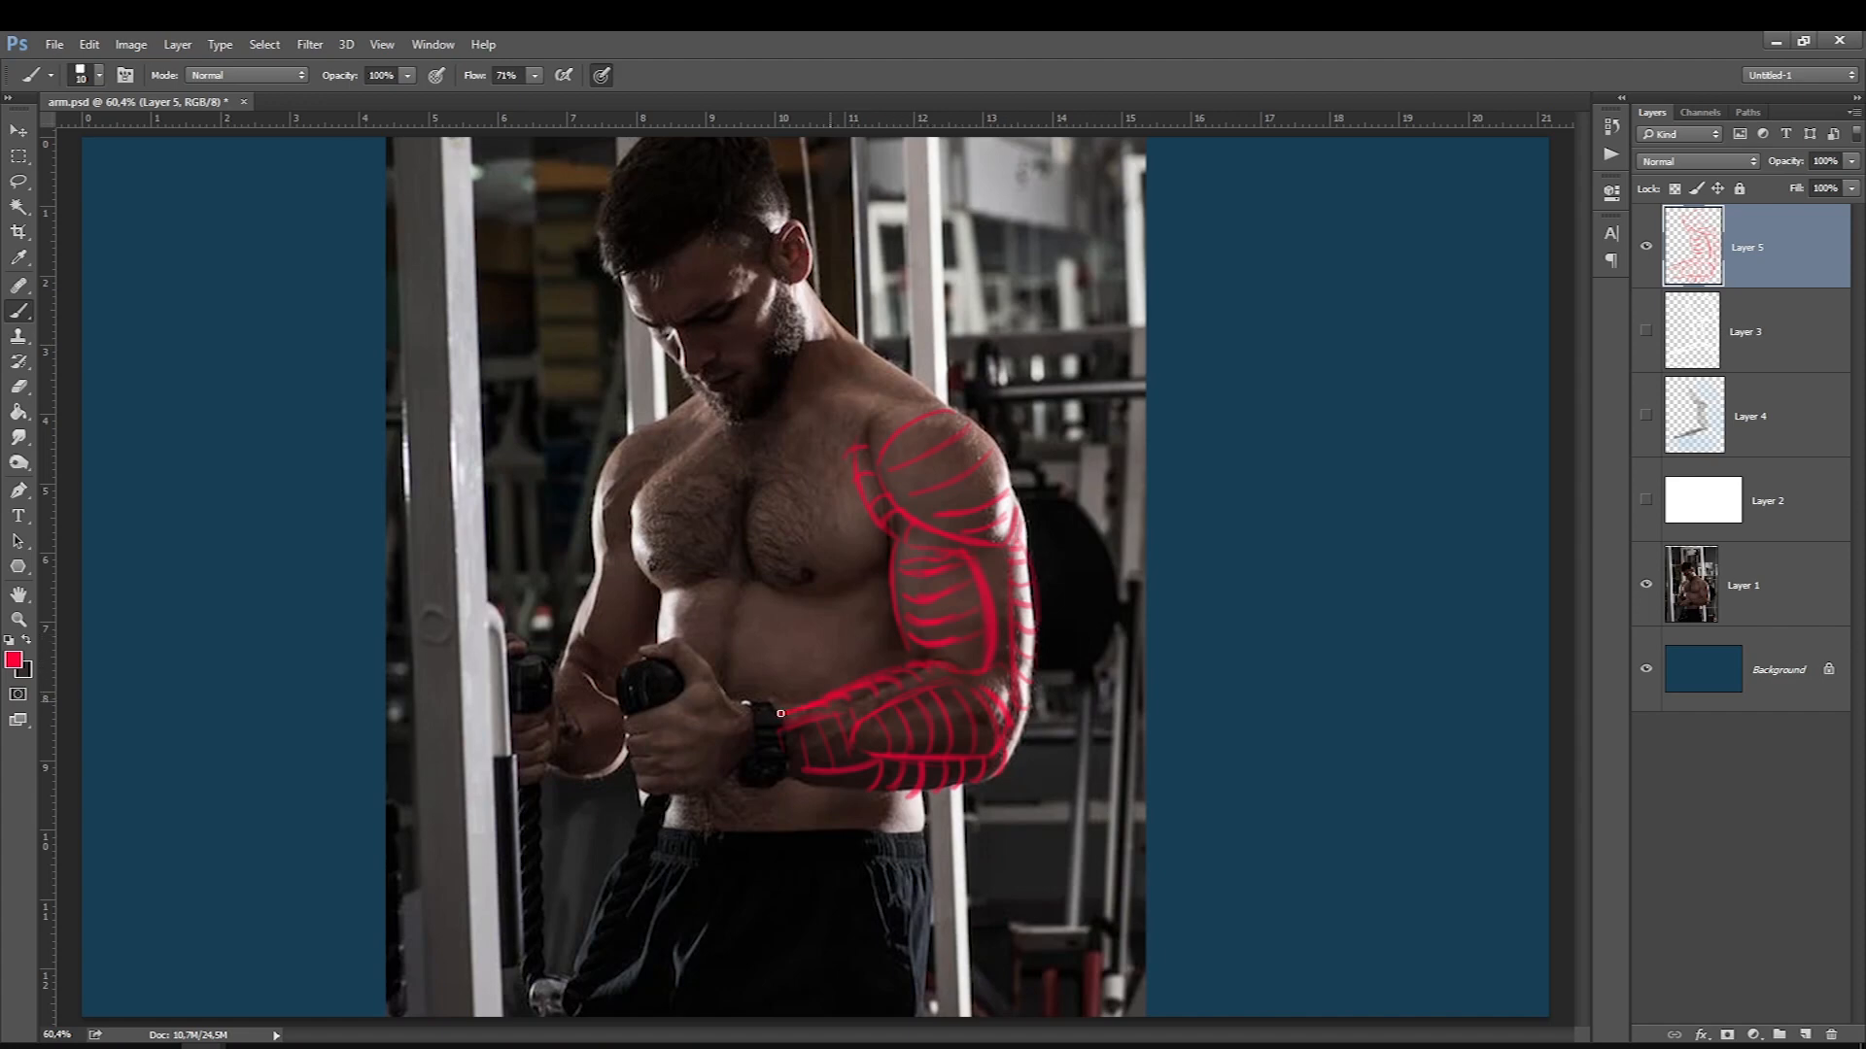
{"action": "left_click", "coordinate": [1644, 585]}
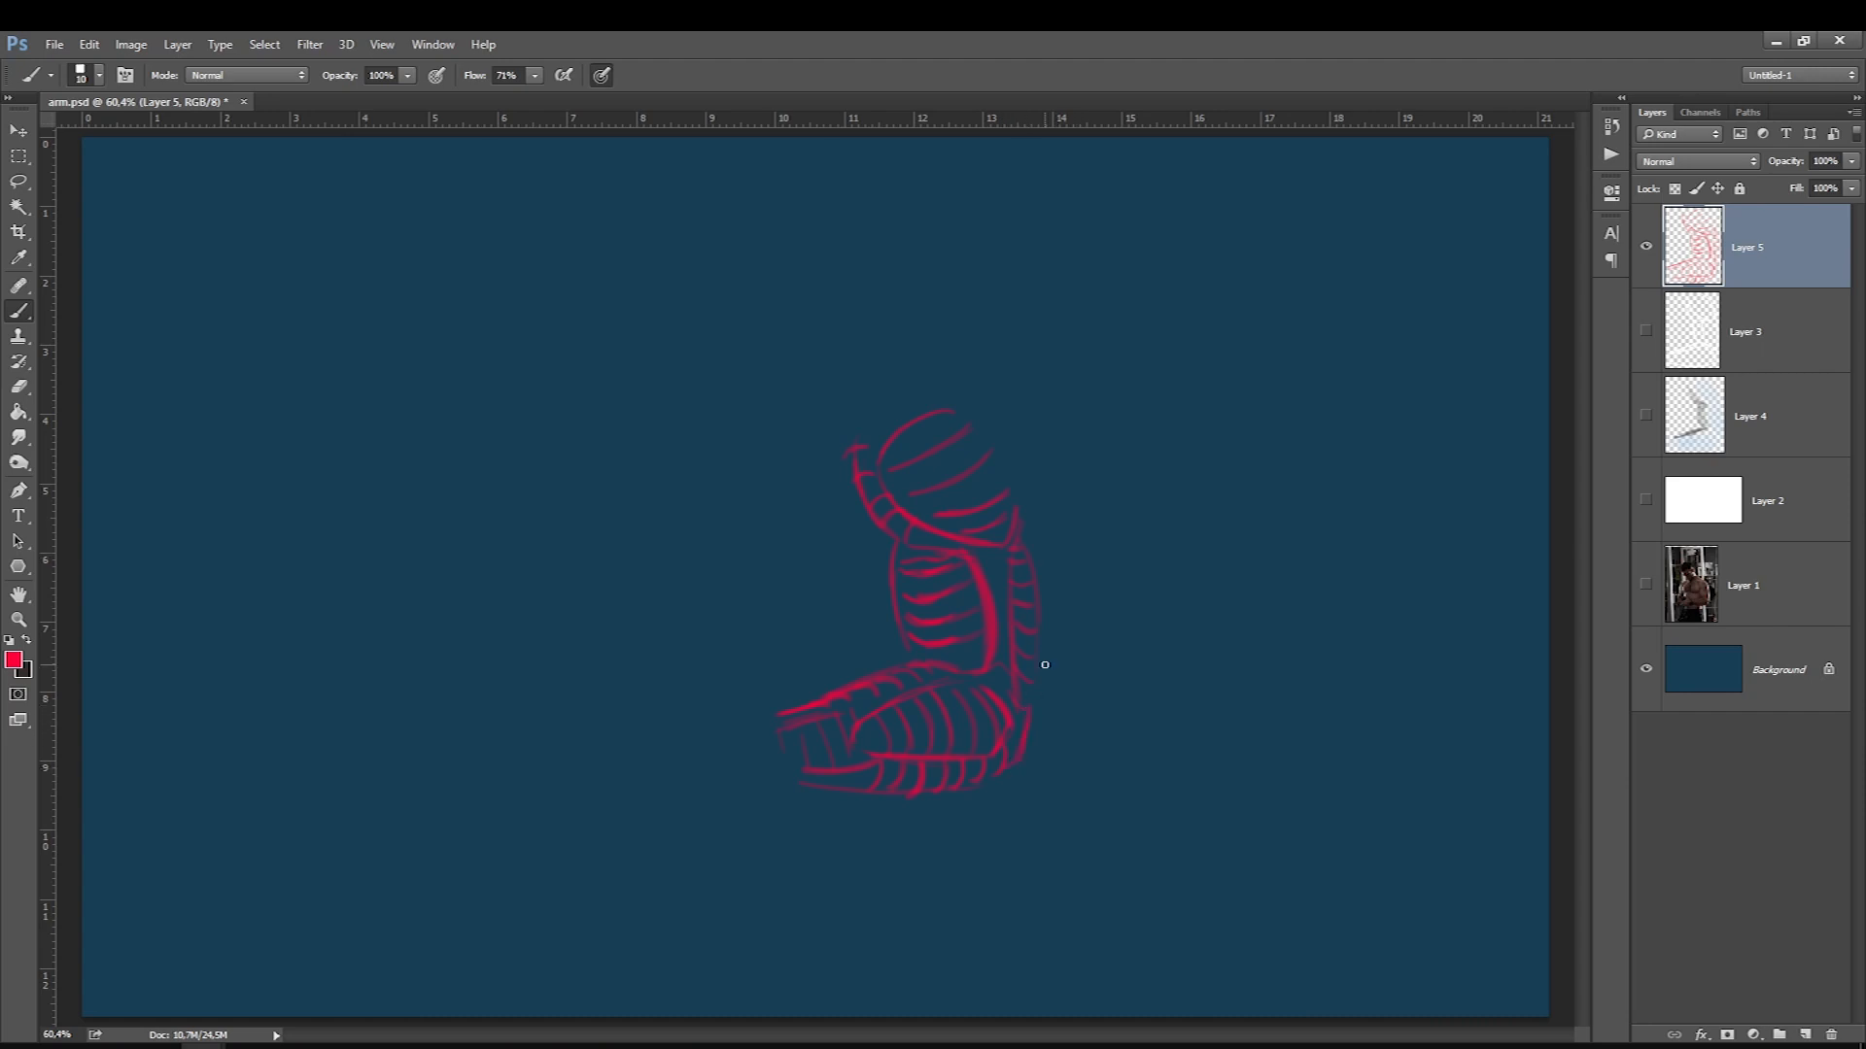
{"action": "left_click", "coordinate": [1645, 585]}
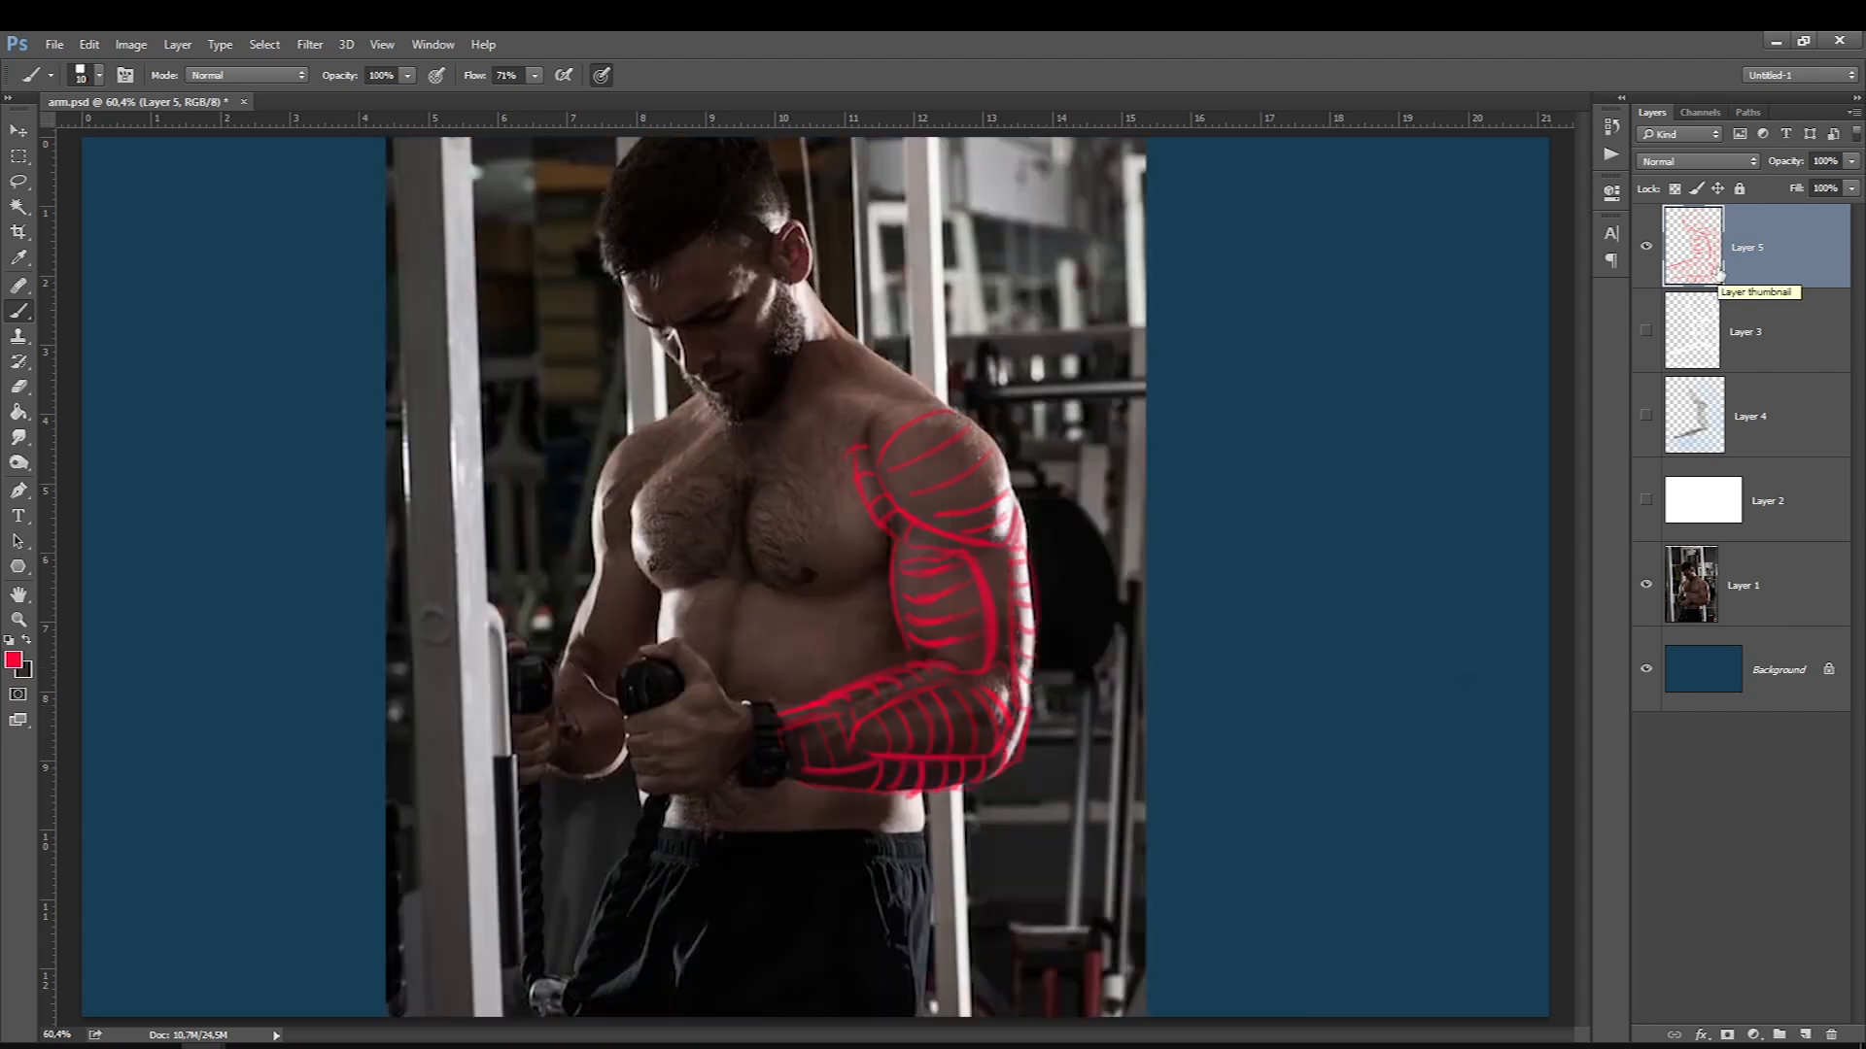
Delete the reference photo and its tracing layers to clear the canvas for a new arm sketch.
{"action": "key", "text": "Delete"}
{"action": "key", "text": "Delete"}
{"action": "key", "text": "Delete"}
{"action": "key", "text": "Delete"}
{"action": "key", "text": "Delete"}
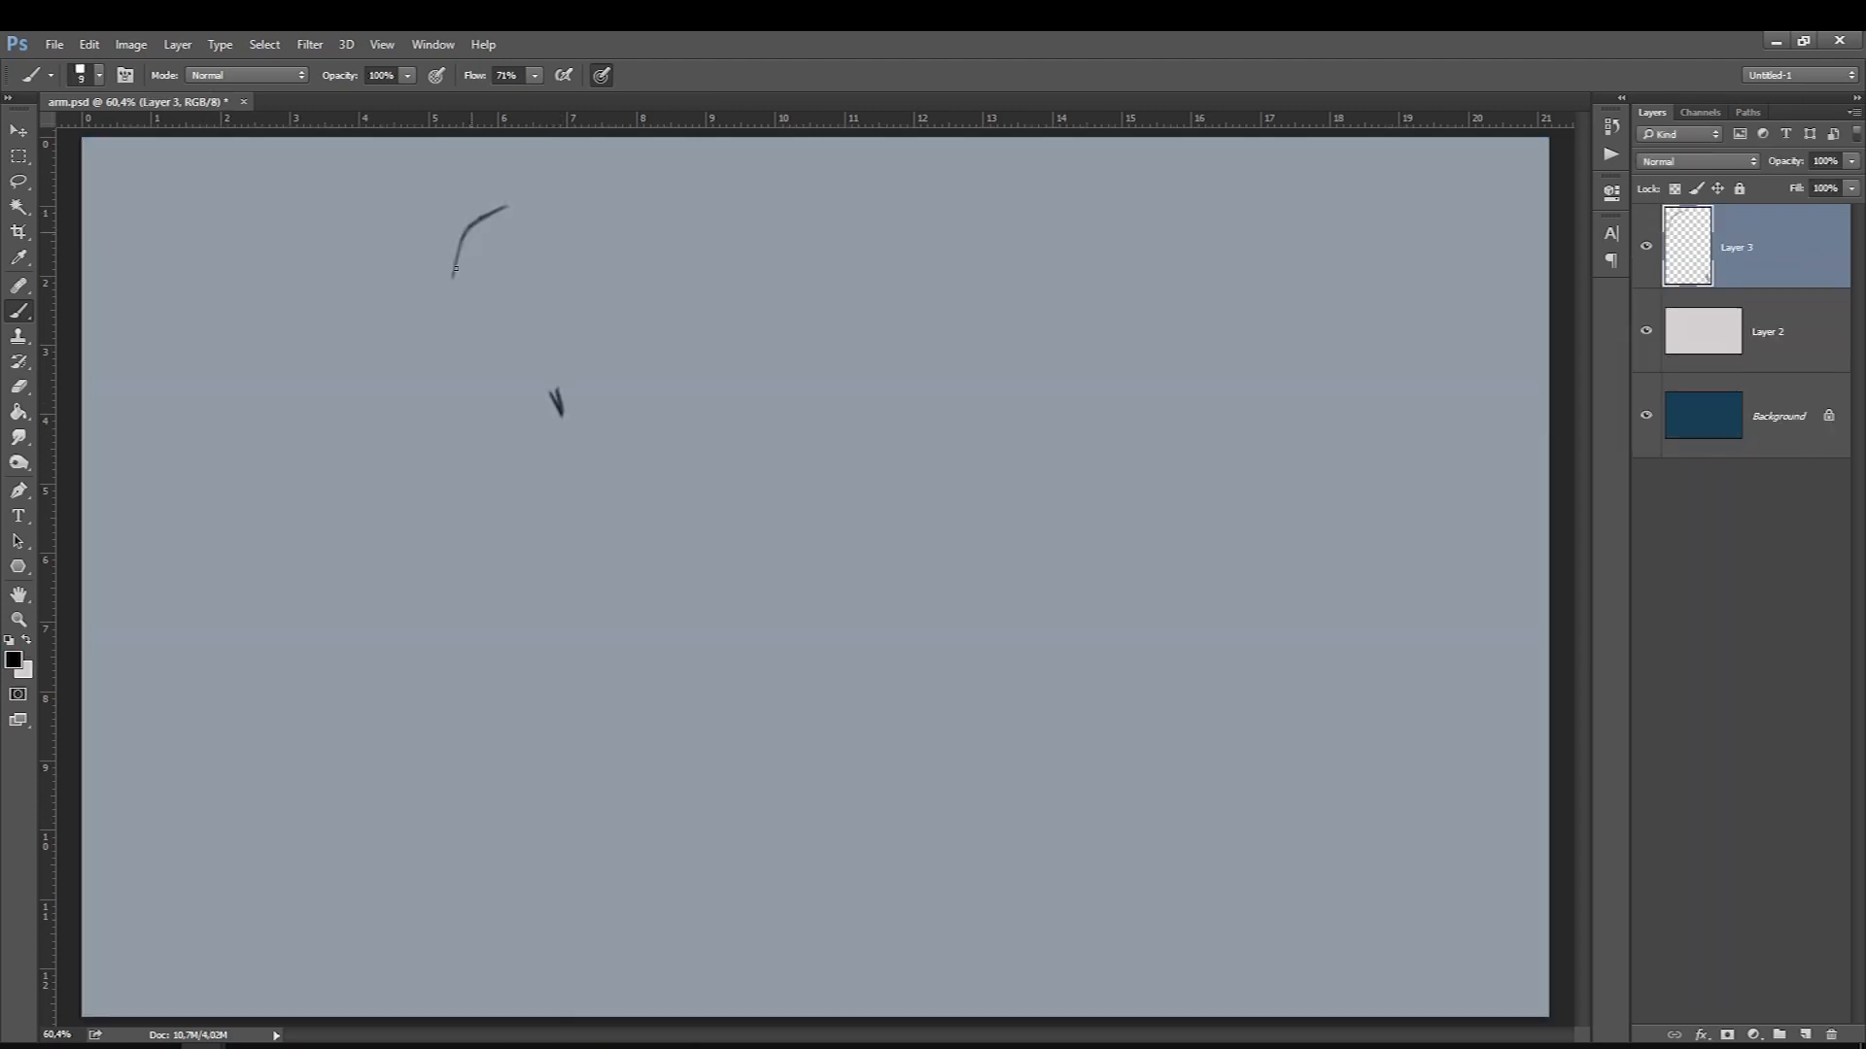
Add a new layer and set the foreground color to red.
{"action": "left_click", "coordinate": [1805, 1035]}
{"action": "left_click", "coordinate": [14, 660]}
{"action": "left_click", "coordinate": [1524, 501]}
{"action": "left_click", "coordinate": [1770, 480]}
{"action": "key", "text": "bracketright"}
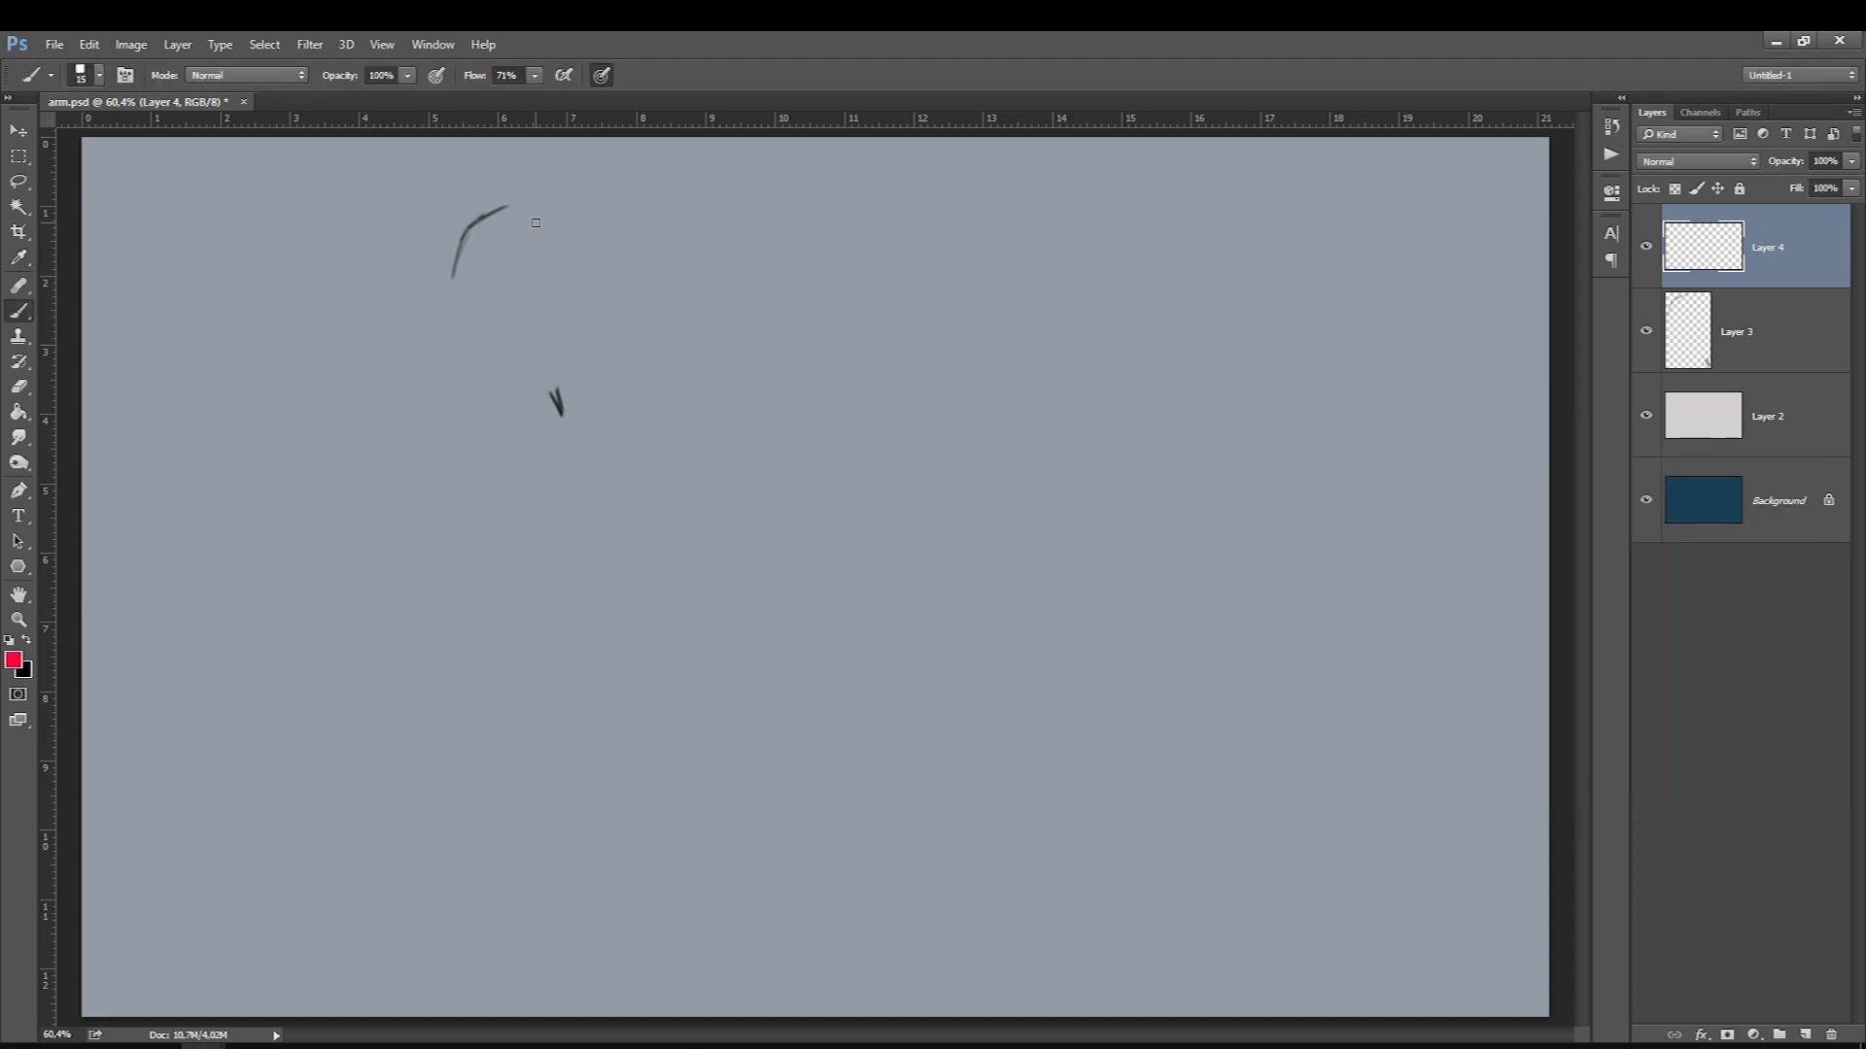
Move the new layer beneath the black sketch layer and set the brush size to 15.
{"action": "left_click", "coordinate": [1707, 330]}
{"action": "key", "text": "bracketright"}
{"action": "key", "text": "bracketright"}
{"action": "left_click", "coordinate": [1703, 255]}
{"action": "key", "text": "ctrl+bracketleft"}
{"action": "key", "text": "bracketleft"}
{"action": "key", "text": "bracketleft"}
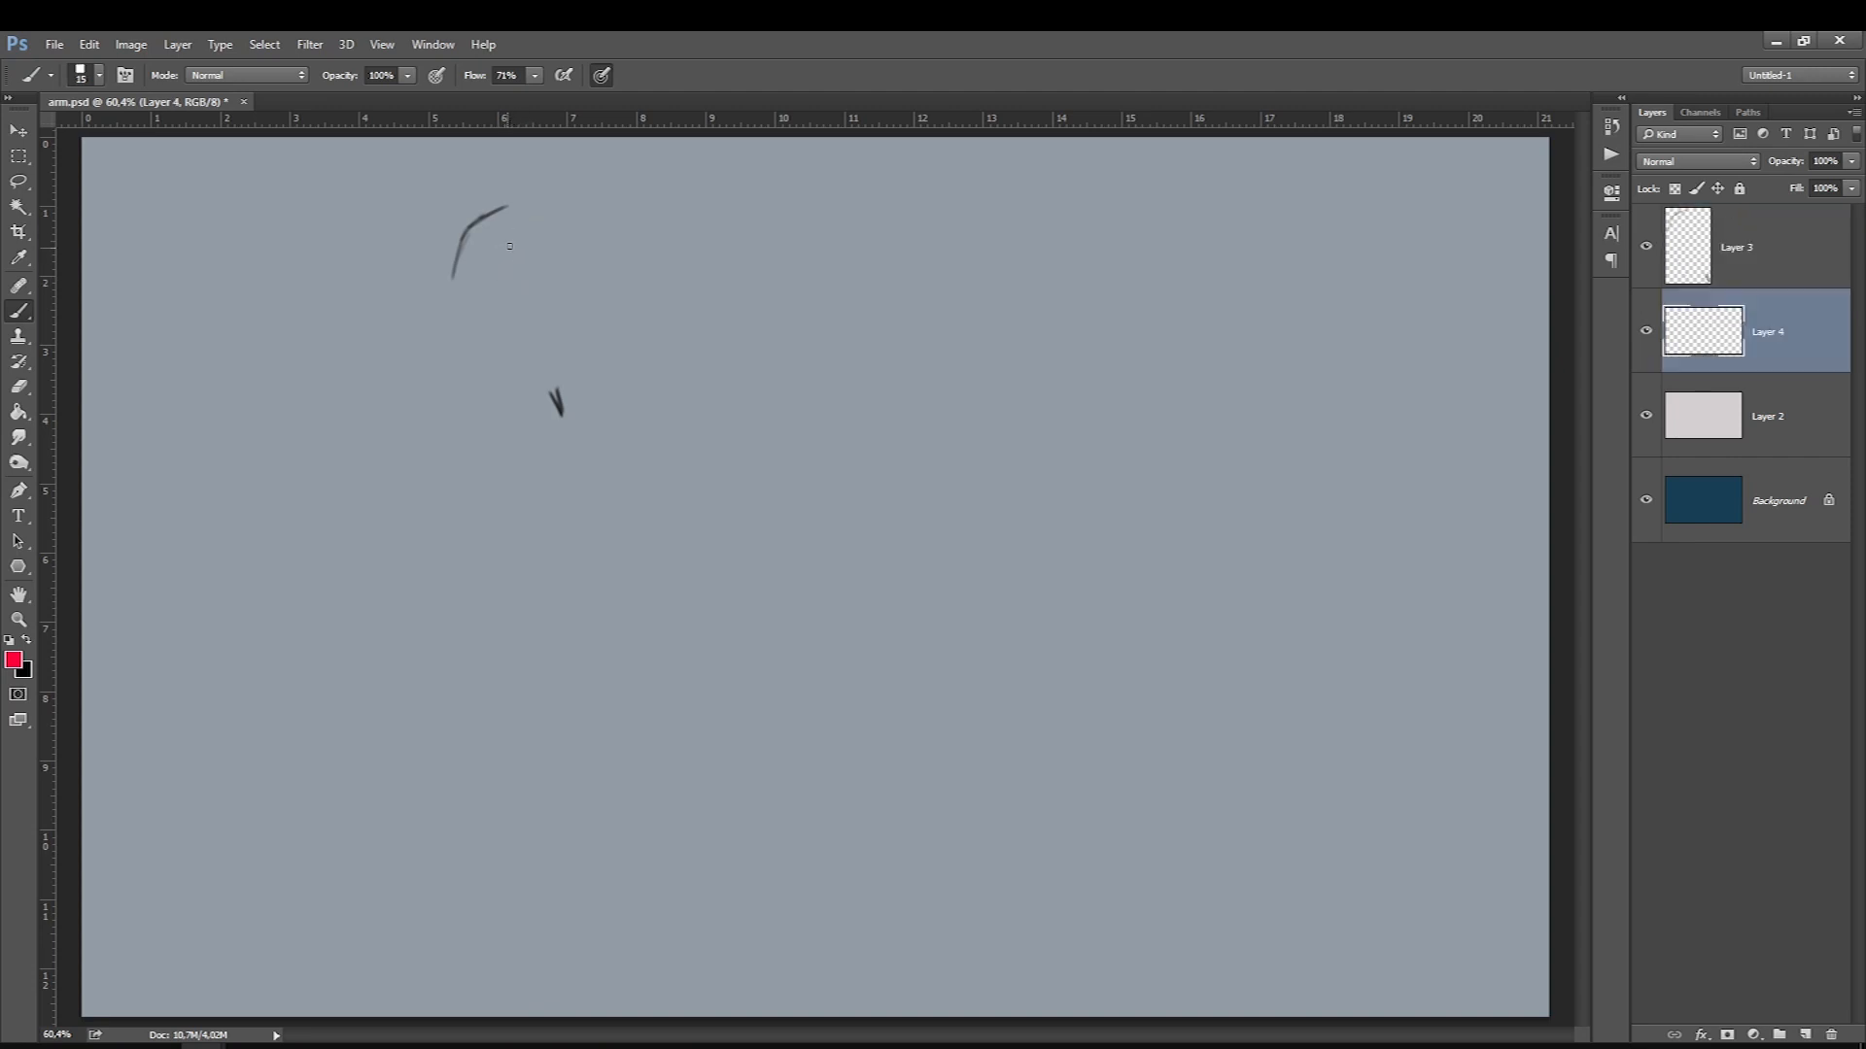
Draw a red shoulder circle with a thick slanting line running down from it as the upper-arm bone.
{"action": "mouse_move", "coordinate": [507, 238]}
{"action": "left_mouse_down"}
{"action": "mouse_move", "coordinate": [511, 349]}
{"action": "mouse_move", "coordinate": [601, 292]}
{"action": "mouse_move", "coordinate": [520, 232]}
{"action": "mouse_move", "coordinate": [482, 304]}
{"action": "mouse_move", "coordinate": [553, 346]}
{"action": "mouse_move", "coordinate": [579, 247]}
{"action": "mouse_move", "coordinate": [482, 264]}
{"action": "mouse_move", "coordinate": [561, 345]}
{"action": "mouse_move", "coordinate": [576, 239]}
{"action": "mouse_move", "coordinate": [484, 294]}
{"action": "mouse_move", "coordinate": [587, 309]}
{"action": "mouse_move", "coordinate": [515, 240]}
{"action": "mouse_move", "coordinate": [518, 348]}
{"action": "mouse_move", "coordinate": [557, 240]}
{"action": "mouse_move", "coordinate": [582, 319]}
{"action": "mouse_move", "coordinate": [508, 232]}
{"action": "mouse_move", "coordinate": [583, 327]}
{"action": "mouse_move", "coordinate": [484, 310]}
{"action": "mouse_move", "coordinate": [524, 221]}
{"action": "mouse_move", "coordinate": [480, 345]}
{"action": "mouse_move", "coordinate": [511, 339]}
{"action": "mouse_move", "coordinate": [467, 563]}
{"action": "left_mouse_up"}
{"action": "left_click_drag", "start_coordinate": [499, 307], "coordinate": [457, 602]}
{"action": "mouse_move", "coordinate": [472, 525]}
{"action": "left_mouse_down"}
{"action": "mouse_move", "coordinate": [500, 342]}
{"action": "mouse_move", "coordinate": [506, 391]}
{"action": "left_mouse_up"}
{"action": "left_click_drag", "start_coordinate": [530, 291], "coordinate": [467, 563]}
{"action": "left_click_drag", "start_coordinate": [505, 348], "coordinate": [456, 586]}
Draw a red elbow circle below the upper-arm line, undoing stray strokes and reinforcing the circle.
{"action": "mouse_move", "coordinate": [394, 649]}
{"action": "left_mouse_down"}
{"action": "mouse_move", "coordinate": [469, 632]}
{"action": "mouse_move", "coordinate": [441, 740]}
{"action": "mouse_move", "coordinate": [413, 732]}
{"action": "mouse_move", "coordinate": [478, 643]}
{"action": "mouse_move", "coordinate": [391, 665]}
{"action": "mouse_move", "coordinate": [485, 673]}
{"action": "mouse_move", "coordinate": [397, 680]}
{"action": "mouse_move", "coordinate": [449, 617]}
{"action": "mouse_move", "coordinate": [453, 716]}
{"action": "mouse_move", "coordinate": [394, 662]}
{"action": "mouse_move", "coordinate": [435, 615]}
{"action": "mouse_move", "coordinate": [454, 706]}
{"action": "mouse_move", "coordinate": [386, 668]}
{"action": "mouse_move", "coordinate": [420, 621]}
{"action": "left_mouse_up"}
{"action": "key", "text": "ctrl+alt+z"}
{"action": "key", "text": "ctrl+alt+z"}
{"action": "key", "text": "ctrl+alt+z"}
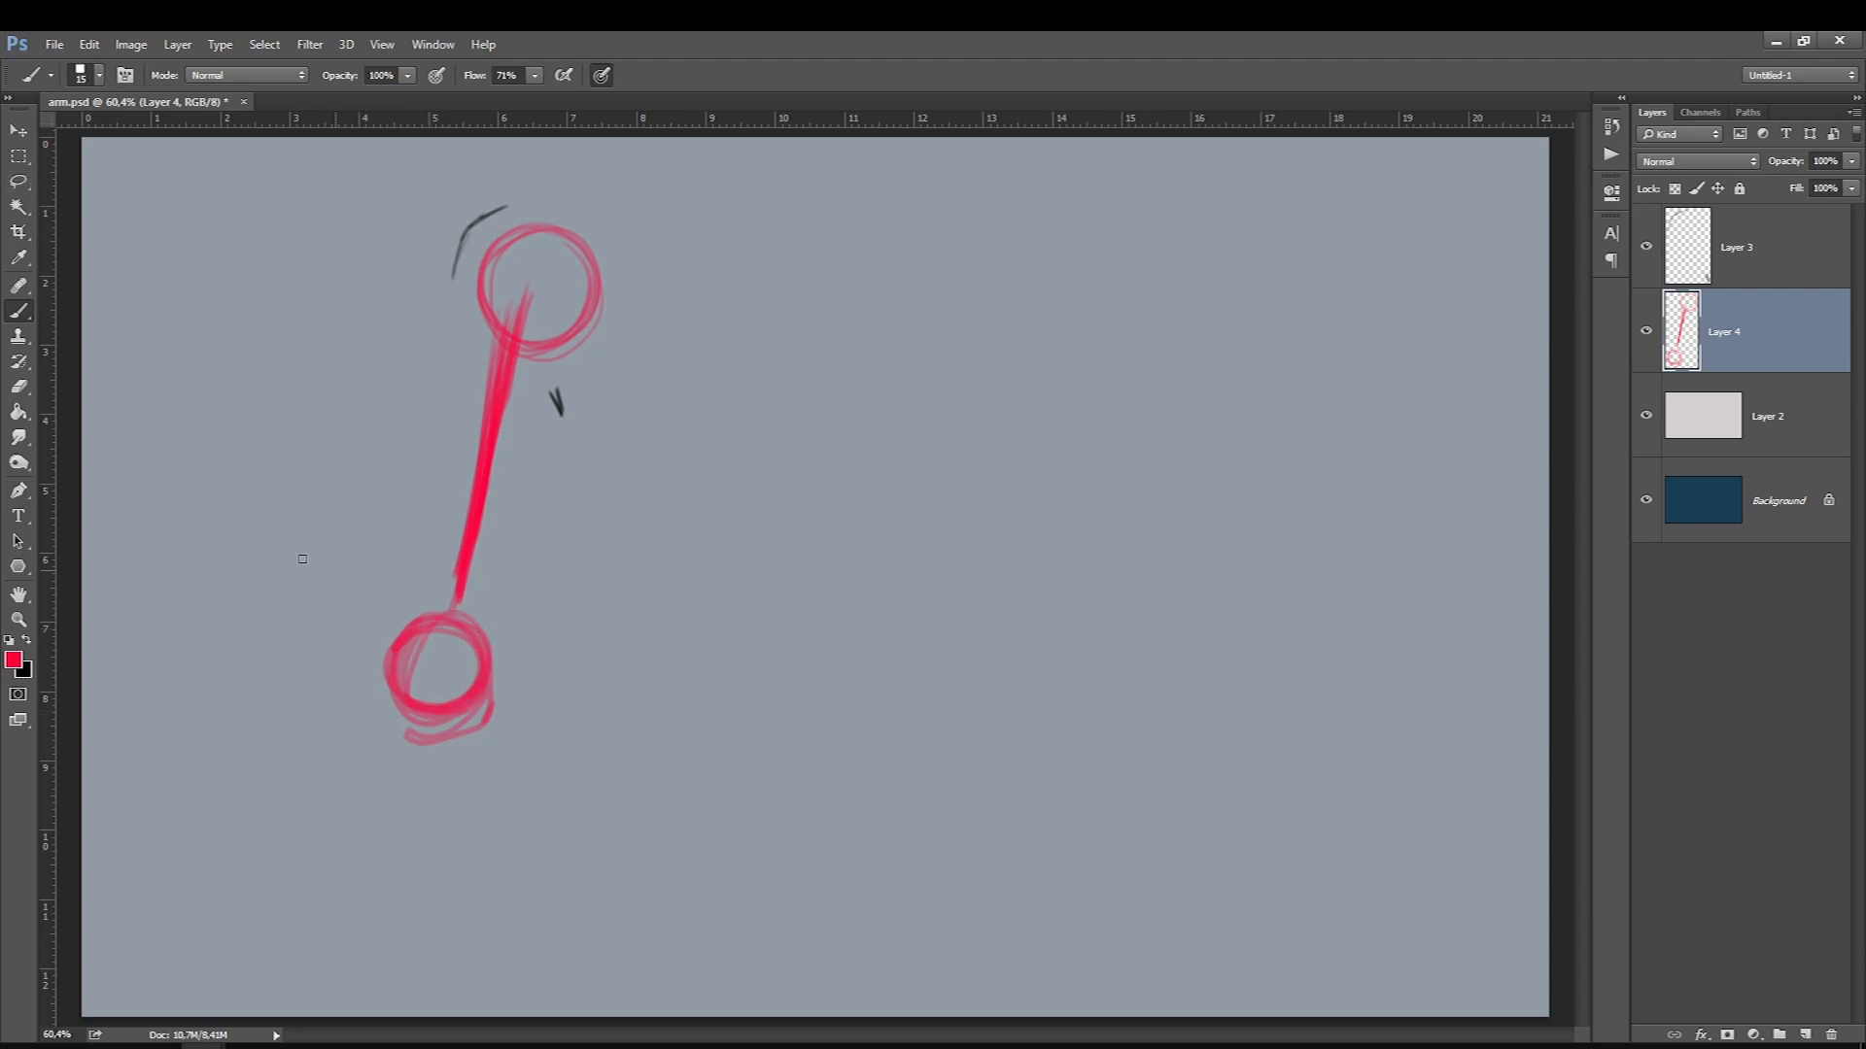
{"action": "mouse_move", "coordinate": [420, 715]}
{"action": "left_mouse_down"}
{"action": "mouse_move", "coordinate": [488, 685]}
{"action": "mouse_move", "coordinate": [485, 668]}
{"action": "mouse_move", "coordinate": [462, 694]}
{"action": "mouse_move", "coordinate": [453, 645]}
{"action": "left_mouse_up"}
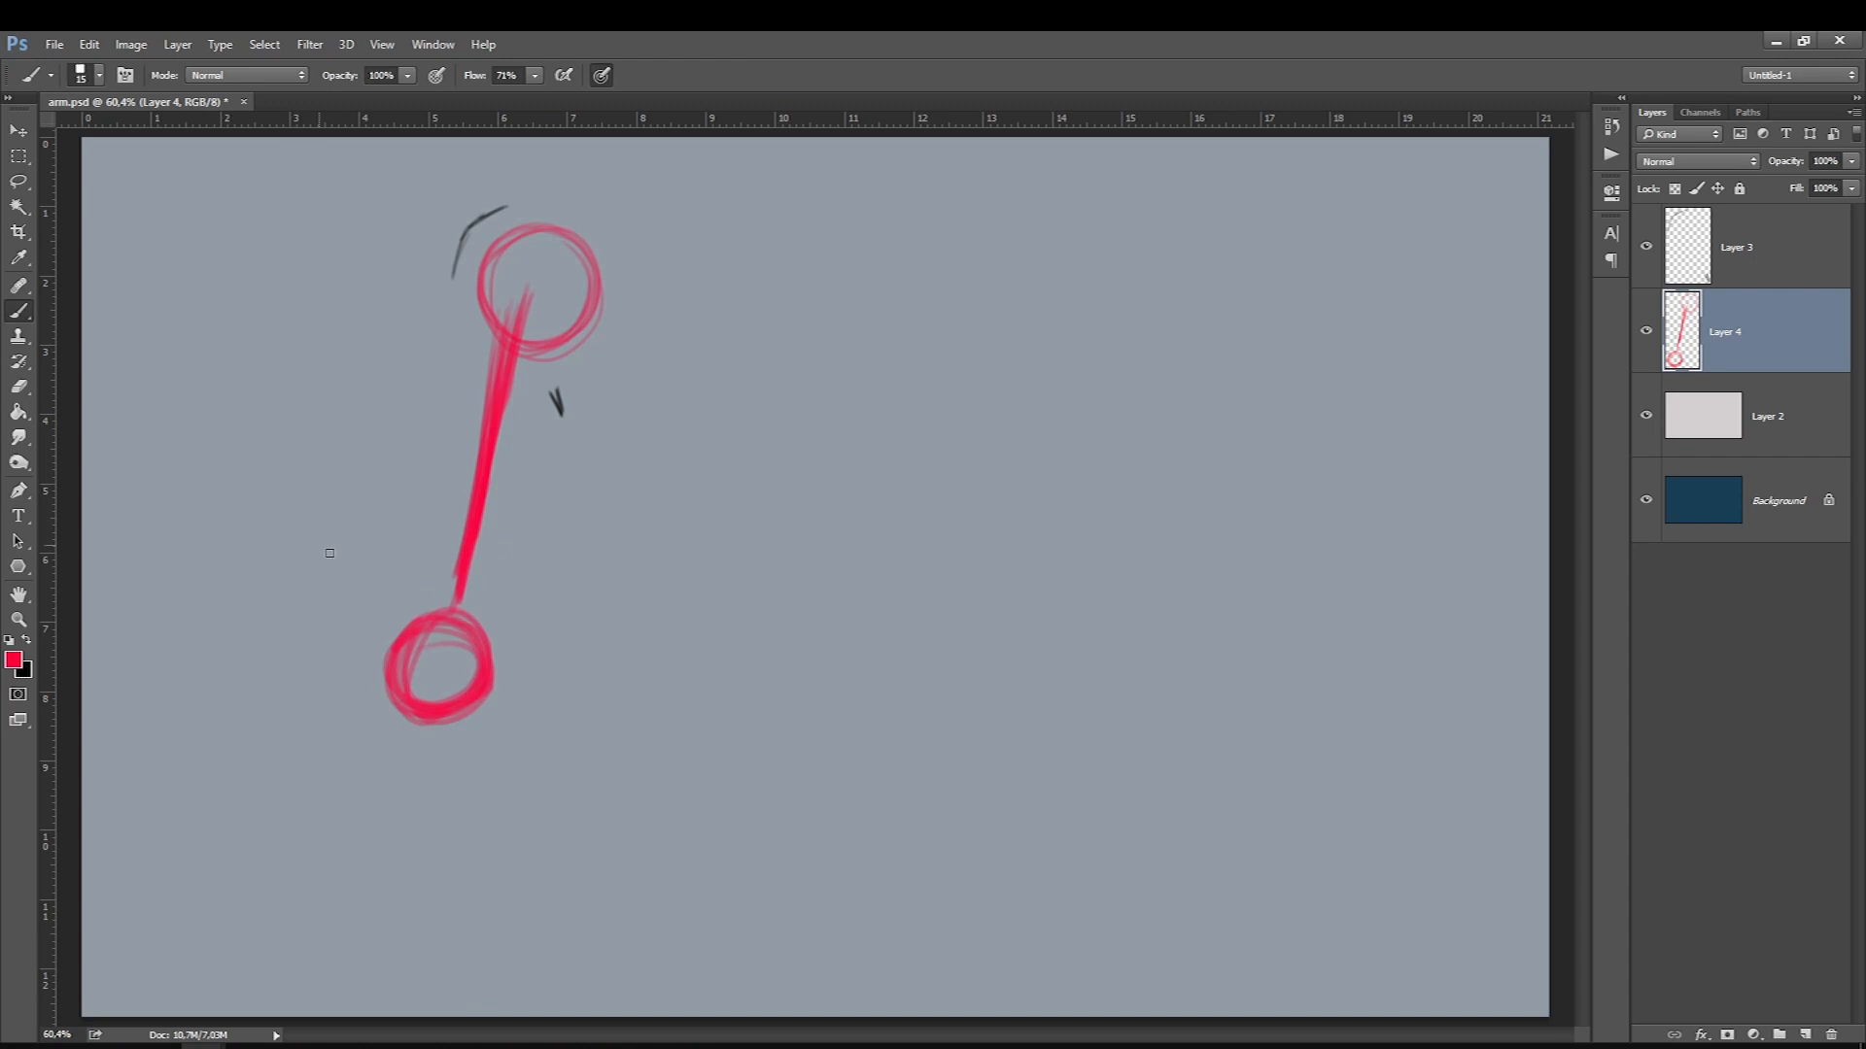
Draw a red forearm line from the elbow to a small wrist circle, and reduce the skeleton layer's opacity to about 54%.
{"action": "left_click_drag", "start_coordinate": [418, 698], "coordinate": [259, 850]}
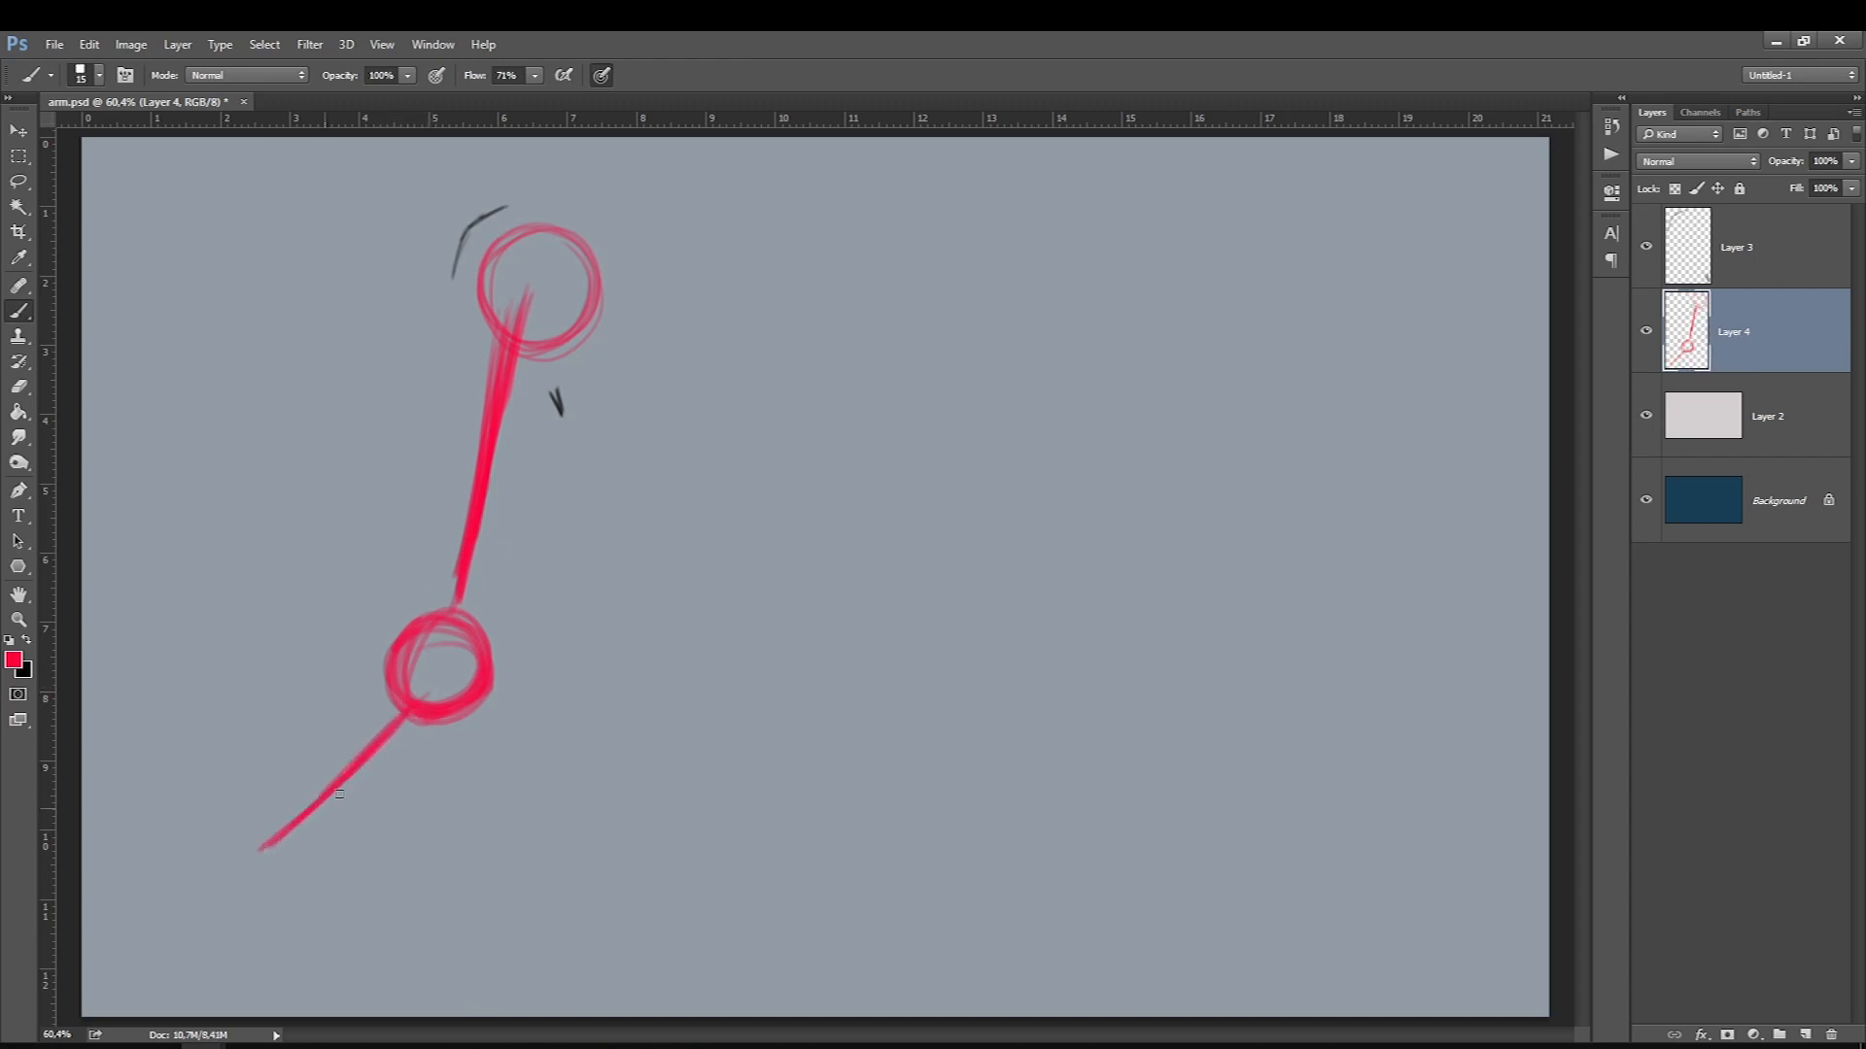
{"action": "left_click_drag", "start_coordinate": [513, 315], "coordinate": [465, 573]}
{"action": "mouse_move", "coordinate": [291, 826]}
{"action": "left_mouse_down"}
{"action": "mouse_move", "coordinate": [175, 943]}
{"action": "mouse_move", "coordinate": [195, 937]}
{"action": "left_mouse_up"}
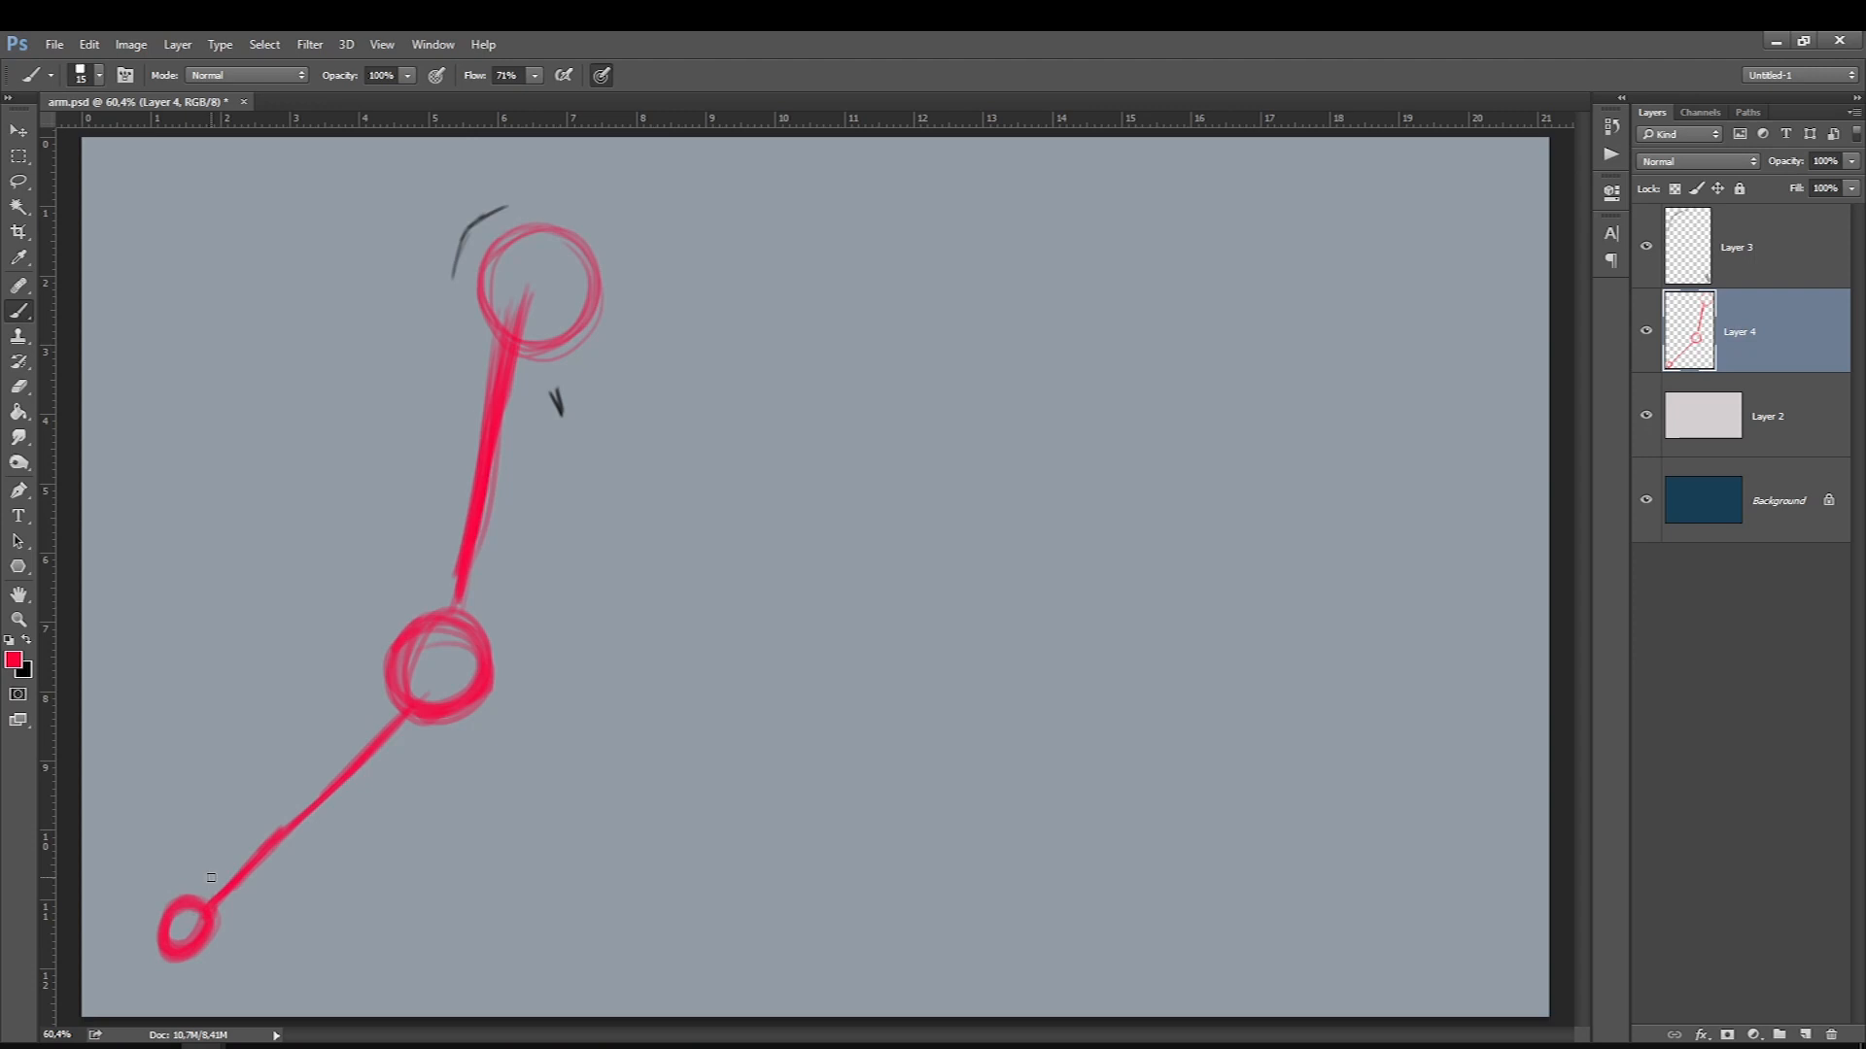
{"action": "left_click", "coordinate": [1852, 163]}
{"action": "left_click_drag", "start_coordinate": [1852, 184], "coordinate": [1799, 187]}
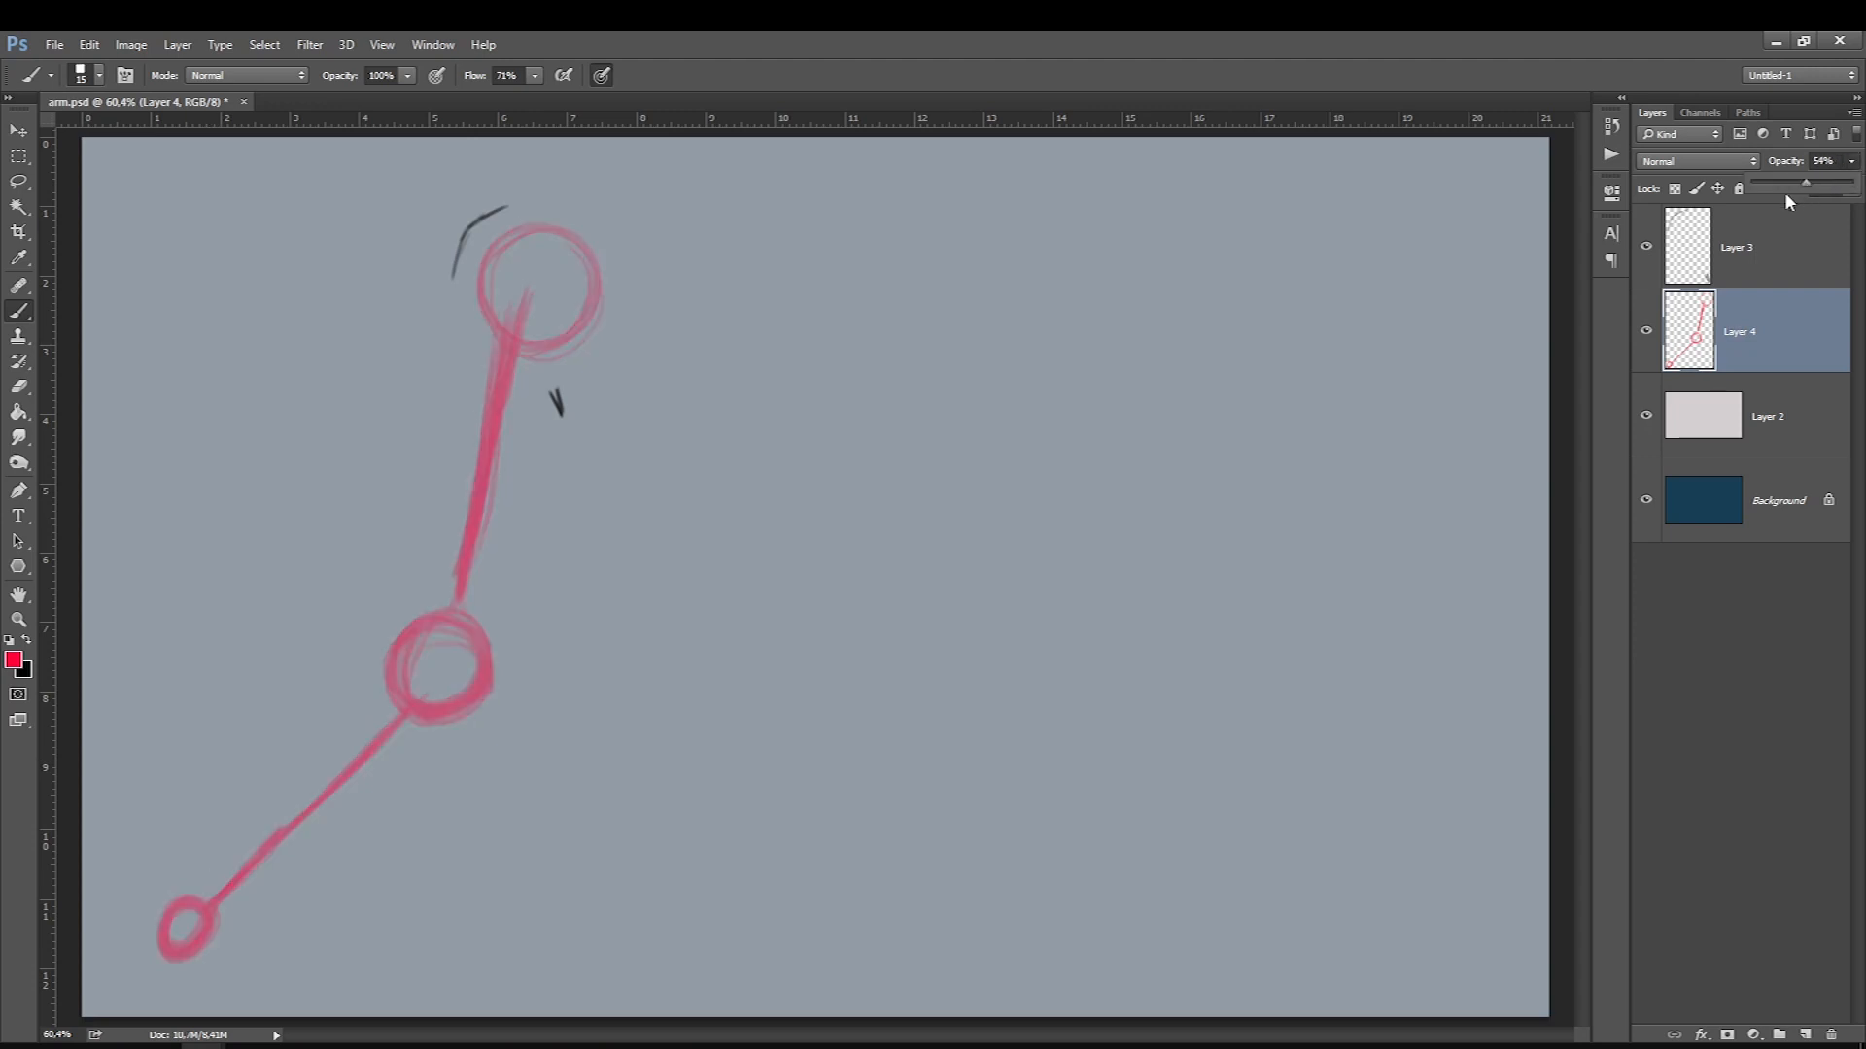
Add a new layer above the red skeleton and draw a large blue oval around the shoulder circle.
{"action": "key", "text": "ctrl+alt+shift+n"}
{"action": "key", "text": "bracketleft"}
{"action": "left_click_drag", "start_coordinate": [498, 210], "coordinate": [525, 195]}
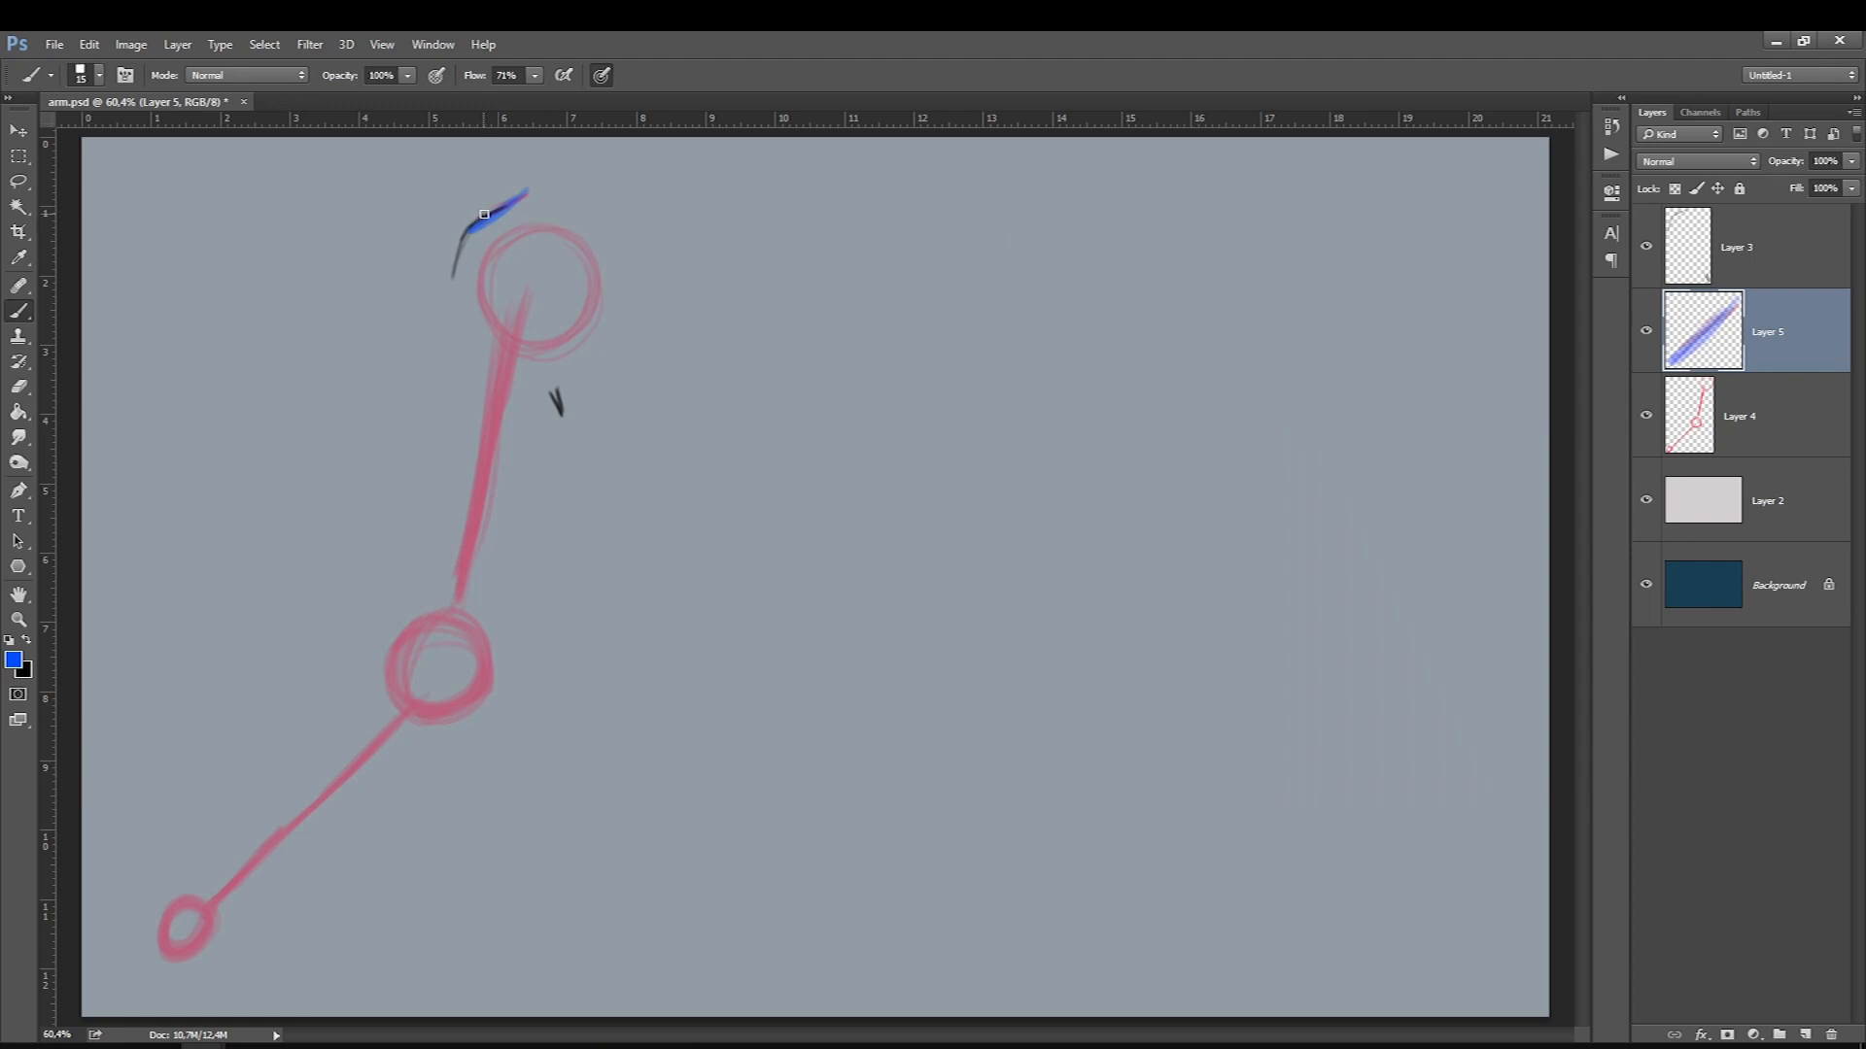
{"action": "mouse_move", "coordinate": [486, 214]}
{"action": "left_mouse_down"}
{"action": "mouse_move", "coordinate": [534, 188]}
{"action": "mouse_move", "coordinate": [454, 272]}
{"action": "mouse_move", "coordinate": [470, 236]}
{"action": "mouse_move", "coordinate": [446, 300]}
{"action": "left_mouse_up"}
{"action": "key", "text": "bracketright"}
{"action": "mouse_move", "coordinate": [534, 186]}
{"action": "left_mouse_down"}
{"action": "mouse_move", "coordinate": [449, 389]}
{"action": "mouse_move", "coordinate": [536, 187]}
{"action": "mouse_move", "coordinate": [449, 329]}
{"action": "mouse_move", "coordinate": [597, 327]}
{"action": "mouse_move", "coordinate": [612, 218]}
{"action": "left_mouse_up"}
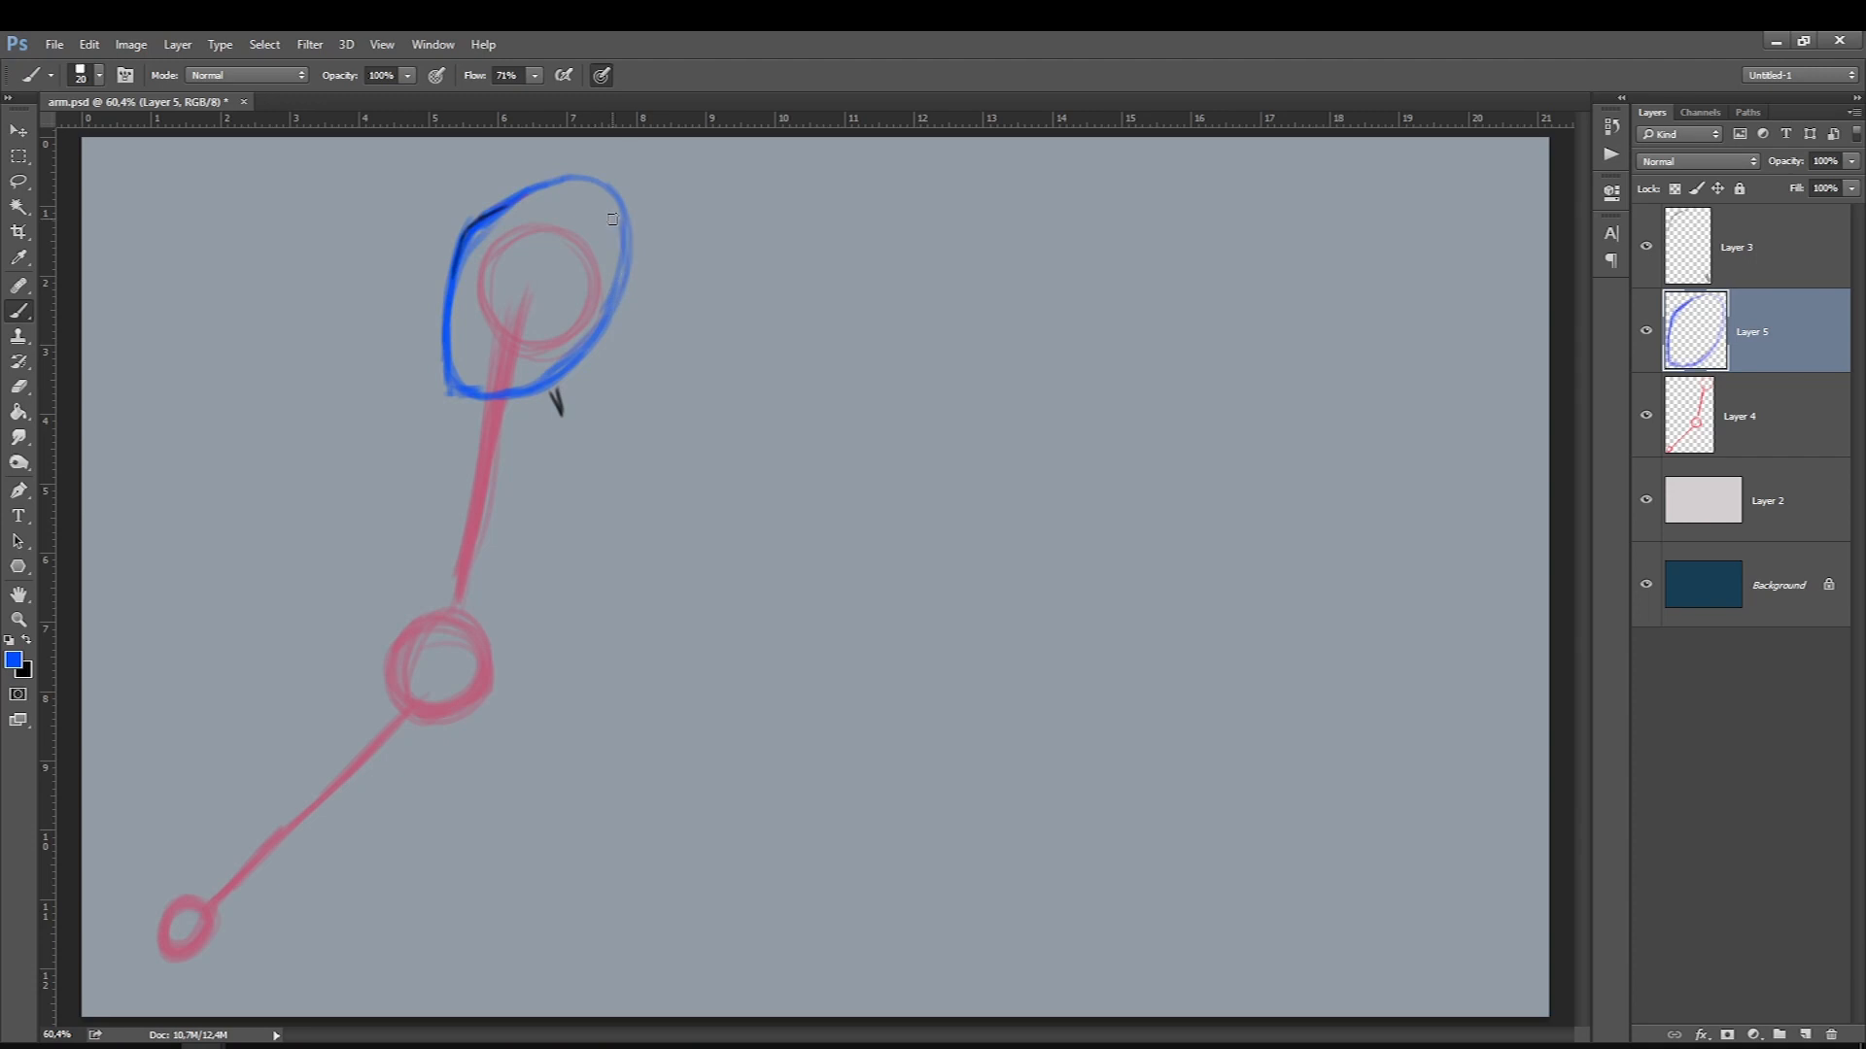
Draw the inner rear contour of the upper arm in blue from the shoulder oval to the elbow, ending in a pointed notch.
{"action": "mouse_move", "coordinate": [537, 380]}
{"action": "left_mouse_down"}
{"action": "mouse_move", "coordinate": [552, 432]}
{"action": "mouse_move", "coordinate": [550, 389]}
{"action": "mouse_move", "coordinate": [520, 588]}
{"action": "left_mouse_up"}
{"action": "key", "text": "bracketleft"}
{"action": "left_click_drag", "start_coordinate": [544, 489], "coordinate": [518, 622]}
{"action": "key", "text": "bracketleft"}
{"action": "mouse_move", "coordinate": [540, 524]}
{"action": "left_mouse_down"}
{"action": "mouse_move", "coordinate": [481, 678]}
{"action": "mouse_move", "coordinate": [459, 623]}
{"action": "mouse_move", "coordinate": [474, 674]}
{"action": "mouse_move", "coordinate": [422, 606]}
{"action": "mouse_move", "coordinate": [455, 618]}
{"action": "left_mouse_up"}
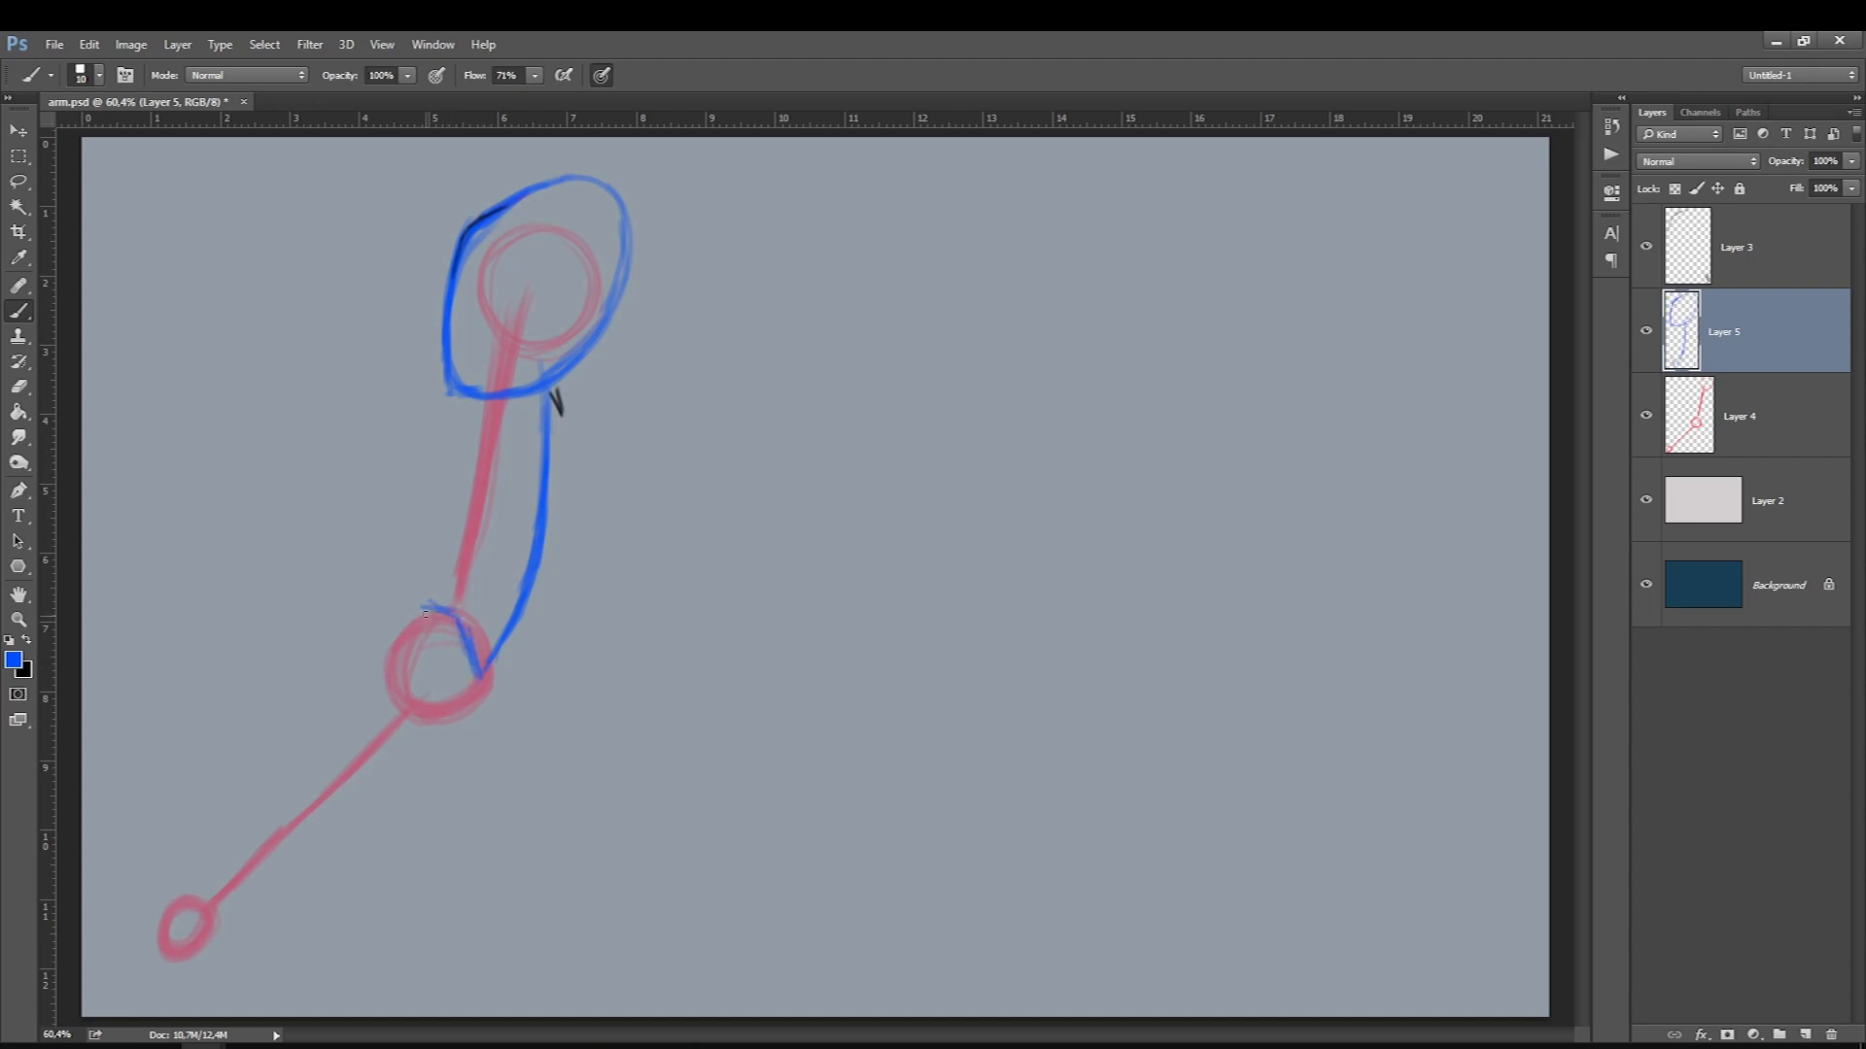
Draw the front contour of the upper arm in blue and a second outer contour along the back for the triceps.
{"action": "left_click_drag", "start_coordinate": [449, 391], "coordinate": [416, 528]}
{"action": "left_click_drag", "start_coordinate": [439, 425], "coordinate": [414, 605]}
{"action": "left_click_drag", "start_coordinate": [443, 418], "coordinate": [416, 620]}
{"action": "left_click_drag", "start_coordinate": [534, 622], "coordinate": [499, 714]}
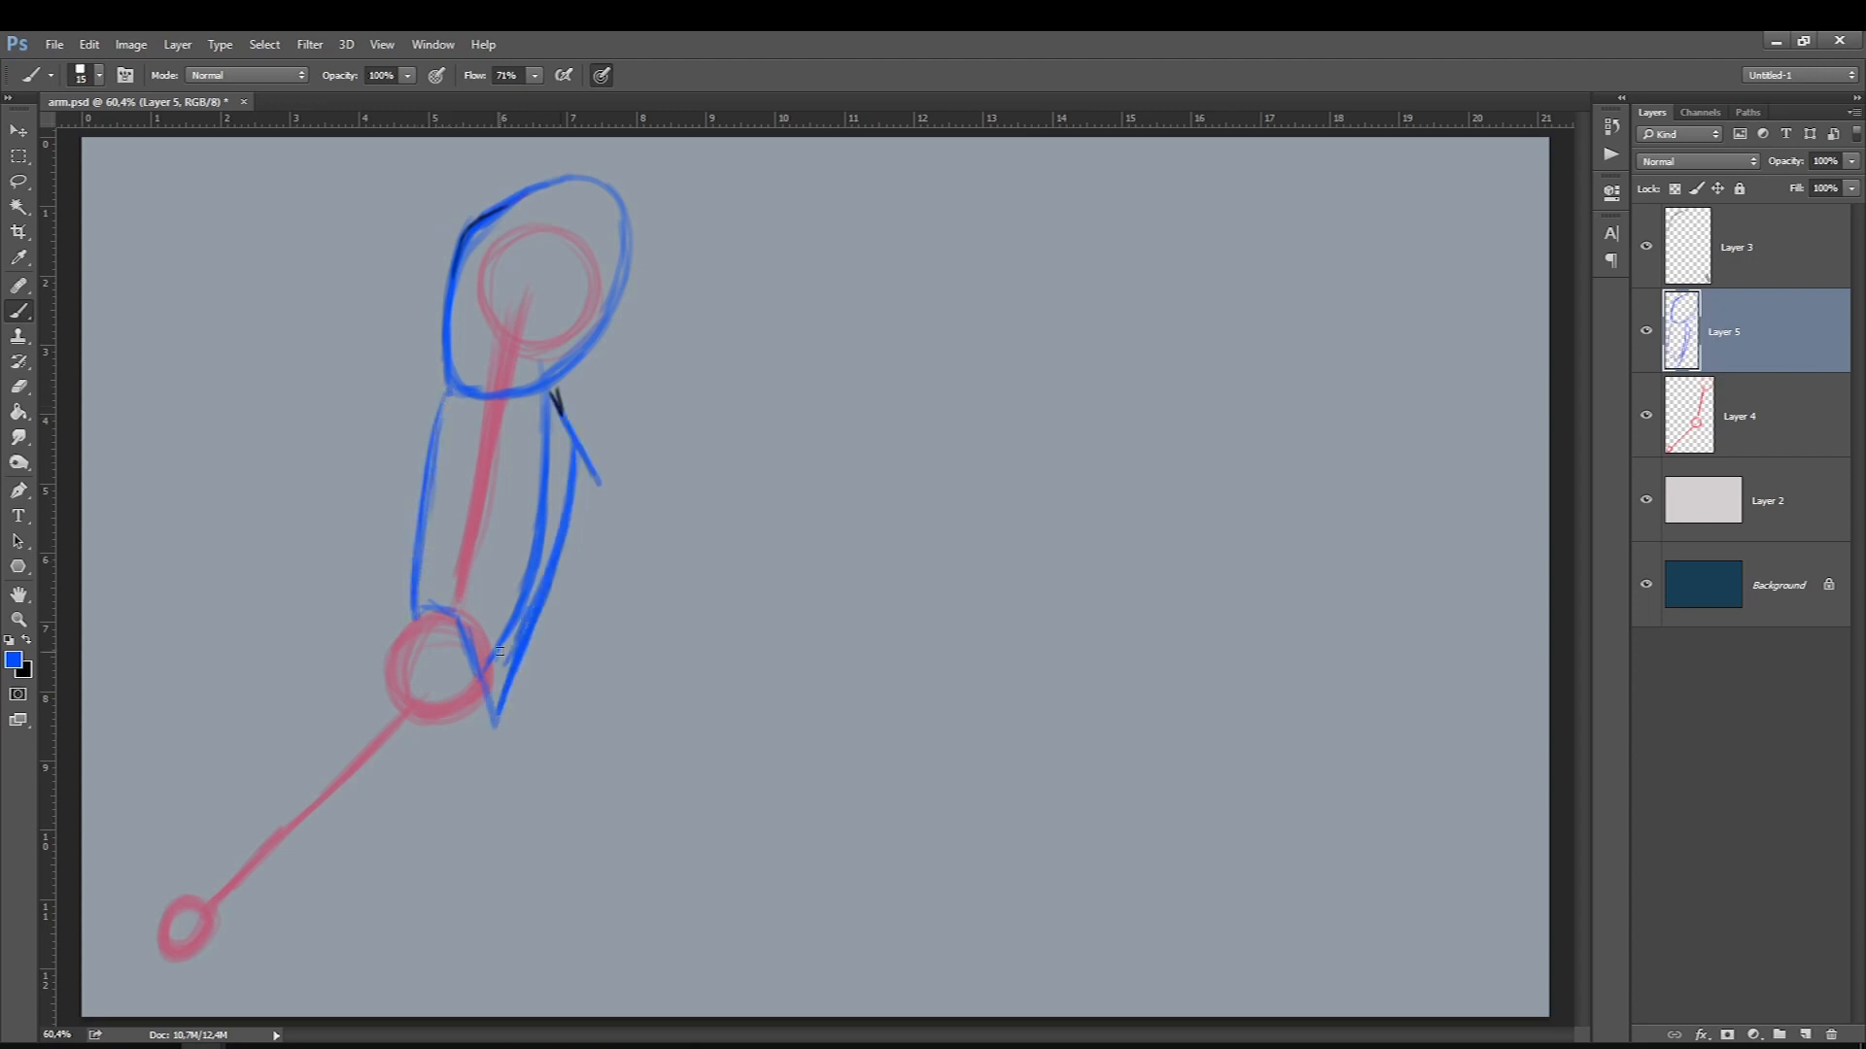
Reinforce the triceps line and add blue armpit and torso lines plus a short line off the top of the shoulder.
{"action": "mouse_move", "coordinate": [499, 649]}
{"action": "left_mouse_down"}
{"action": "mouse_move", "coordinate": [543, 417]}
{"action": "mouse_move", "coordinate": [525, 633]}
{"action": "left_mouse_up"}
{"action": "left_click_drag", "start_coordinate": [555, 397], "coordinate": [608, 508]}
{"action": "left_click_drag", "start_coordinate": [615, 192], "coordinate": [677, 190]}
{"action": "mouse_move", "coordinate": [639, 359]}
{"action": "left_mouse_down"}
{"action": "mouse_move", "coordinate": [612, 536]}
{"action": "mouse_move", "coordinate": [543, 488]}
{"action": "left_mouse_up"}
Redraw the end of the upper arm at the elbow and add a small curved blue crease beneath it.
{"action": "left_click_drag", "start_coordinate": [463, 627], "coordinate": [421, 612]}
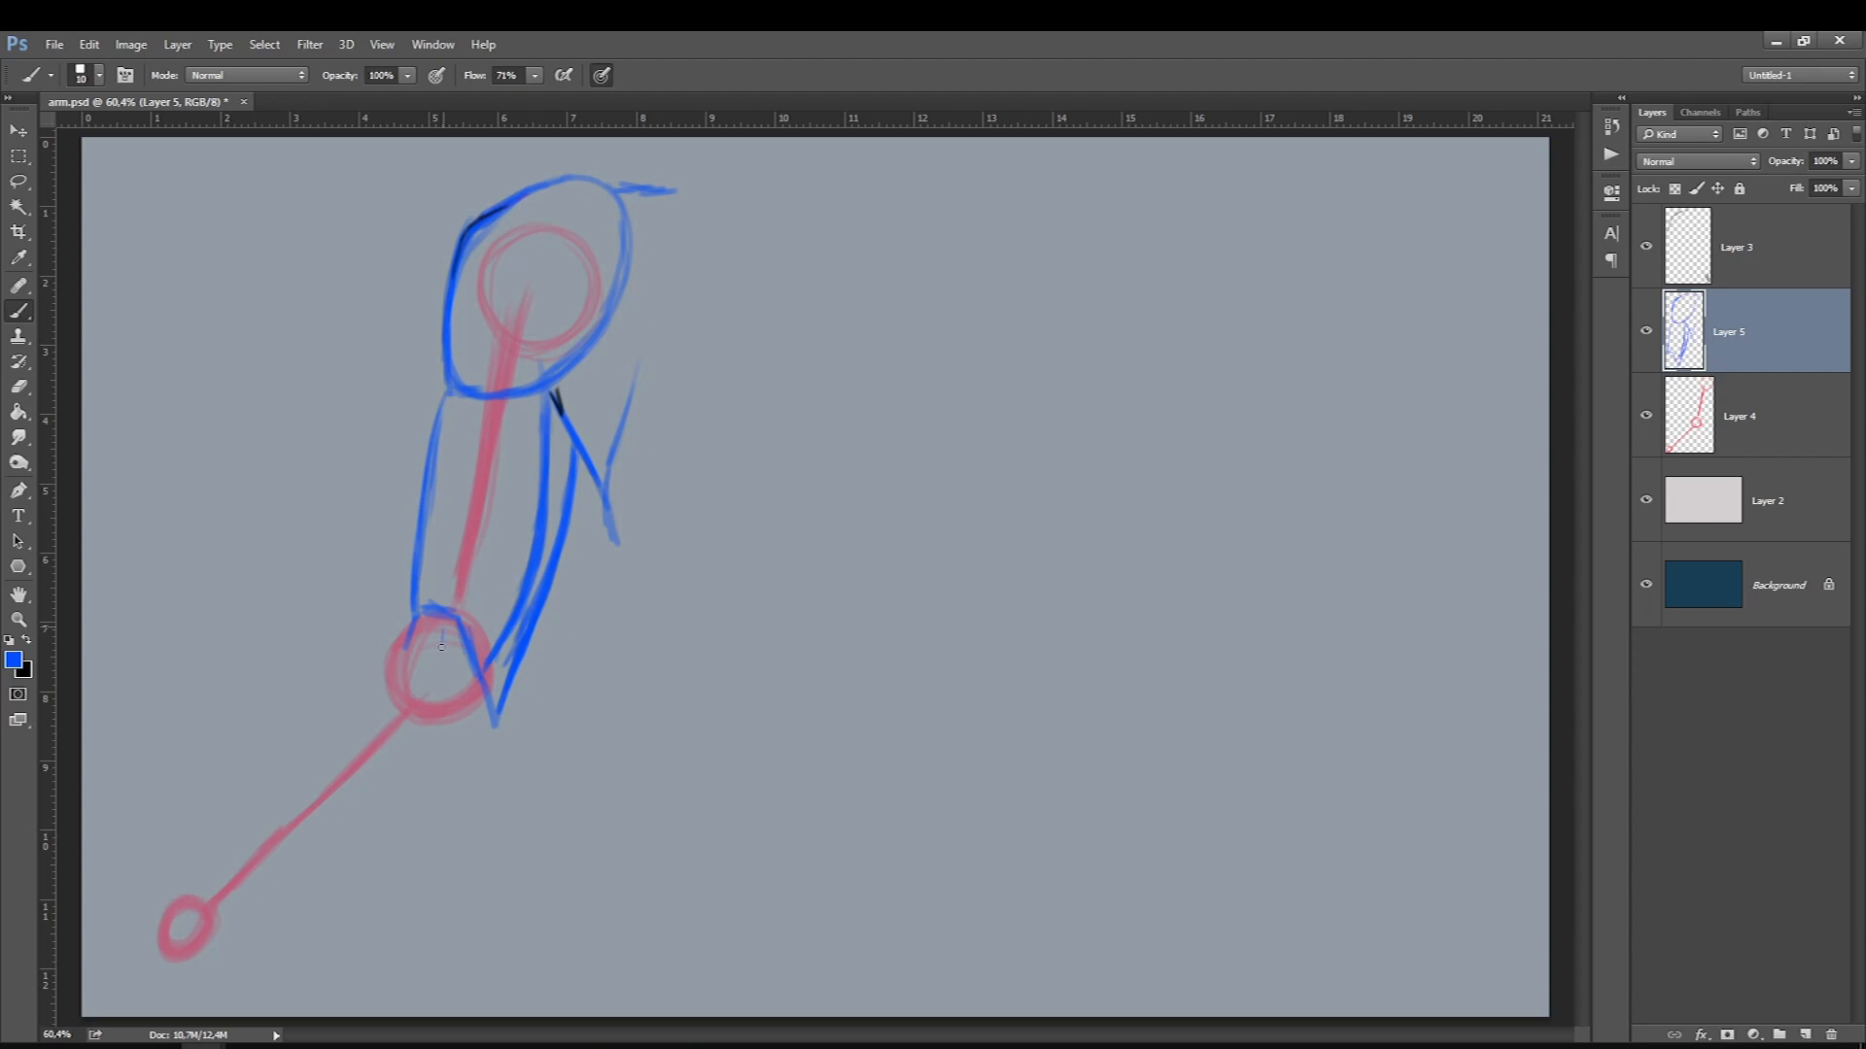
{"action": "key", "text": "bracketright"}
{"action": "mouse_move", "coordinate": [428, 627]}
{"action": "left_mouse_down"}
{"action": "mouse_move", "coordinate": [375, 671]}
{"action": "mouse_move", "coordinate": [464, 646]}
{"action": "left_mouse_up"}
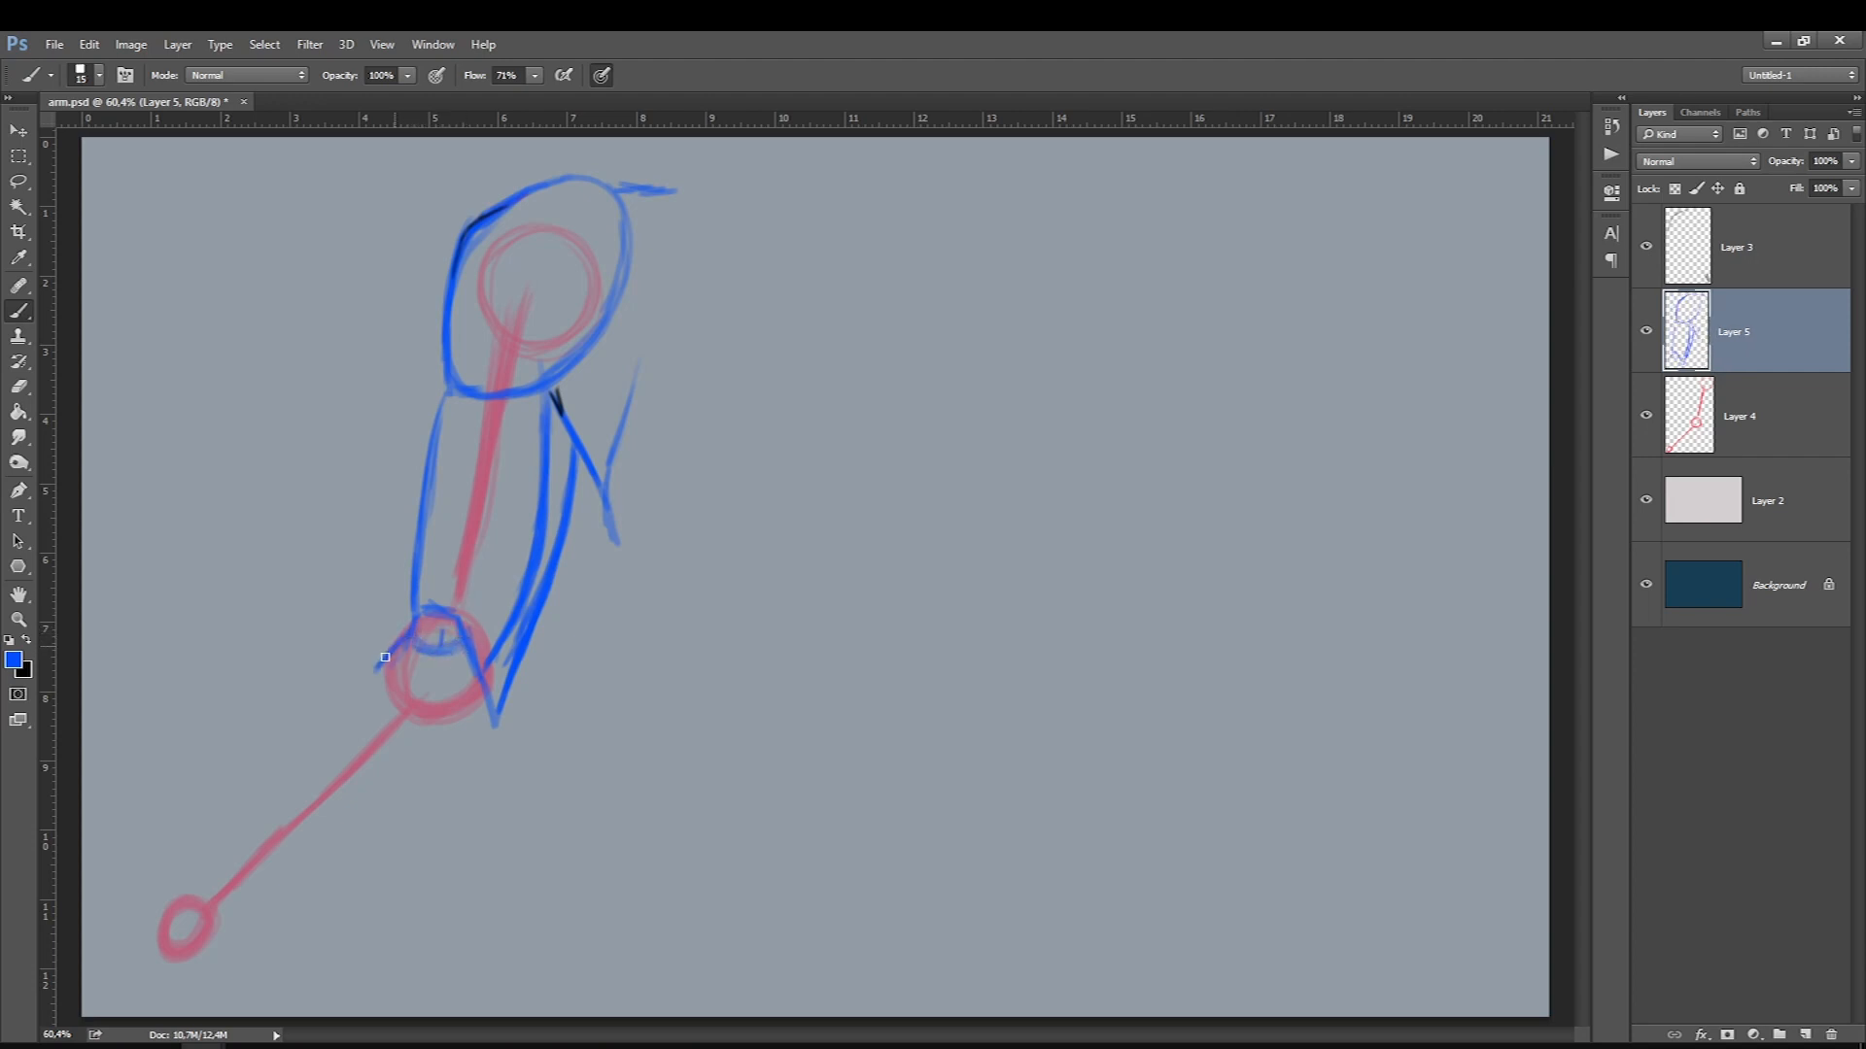
Draw both blue contours of the forearm from the elbow to the wrist, with short lines starting the hand.
{"action": "left_click_drag", "start_coordinate": [403, 645], "coordinate": [221, 855]}
{"action": "mouse_move", "coordinate": [420, 812]}
{"action": "left_mouse_down"}
{"action": "mouse_move", "coordinate": [476, 751]}
{"action": "mouse_move", "coordinate": [329, 892]}
{"action": "mouse_move", "coordinate": [271, 918]}
{"action": "mouse_move", "coordinate": [293, 904]}
{"action": "left_mouse_up"}
{"action": "left_click_drag", "start_coordinate": [249, 819], "coordinate": [196, 877]}
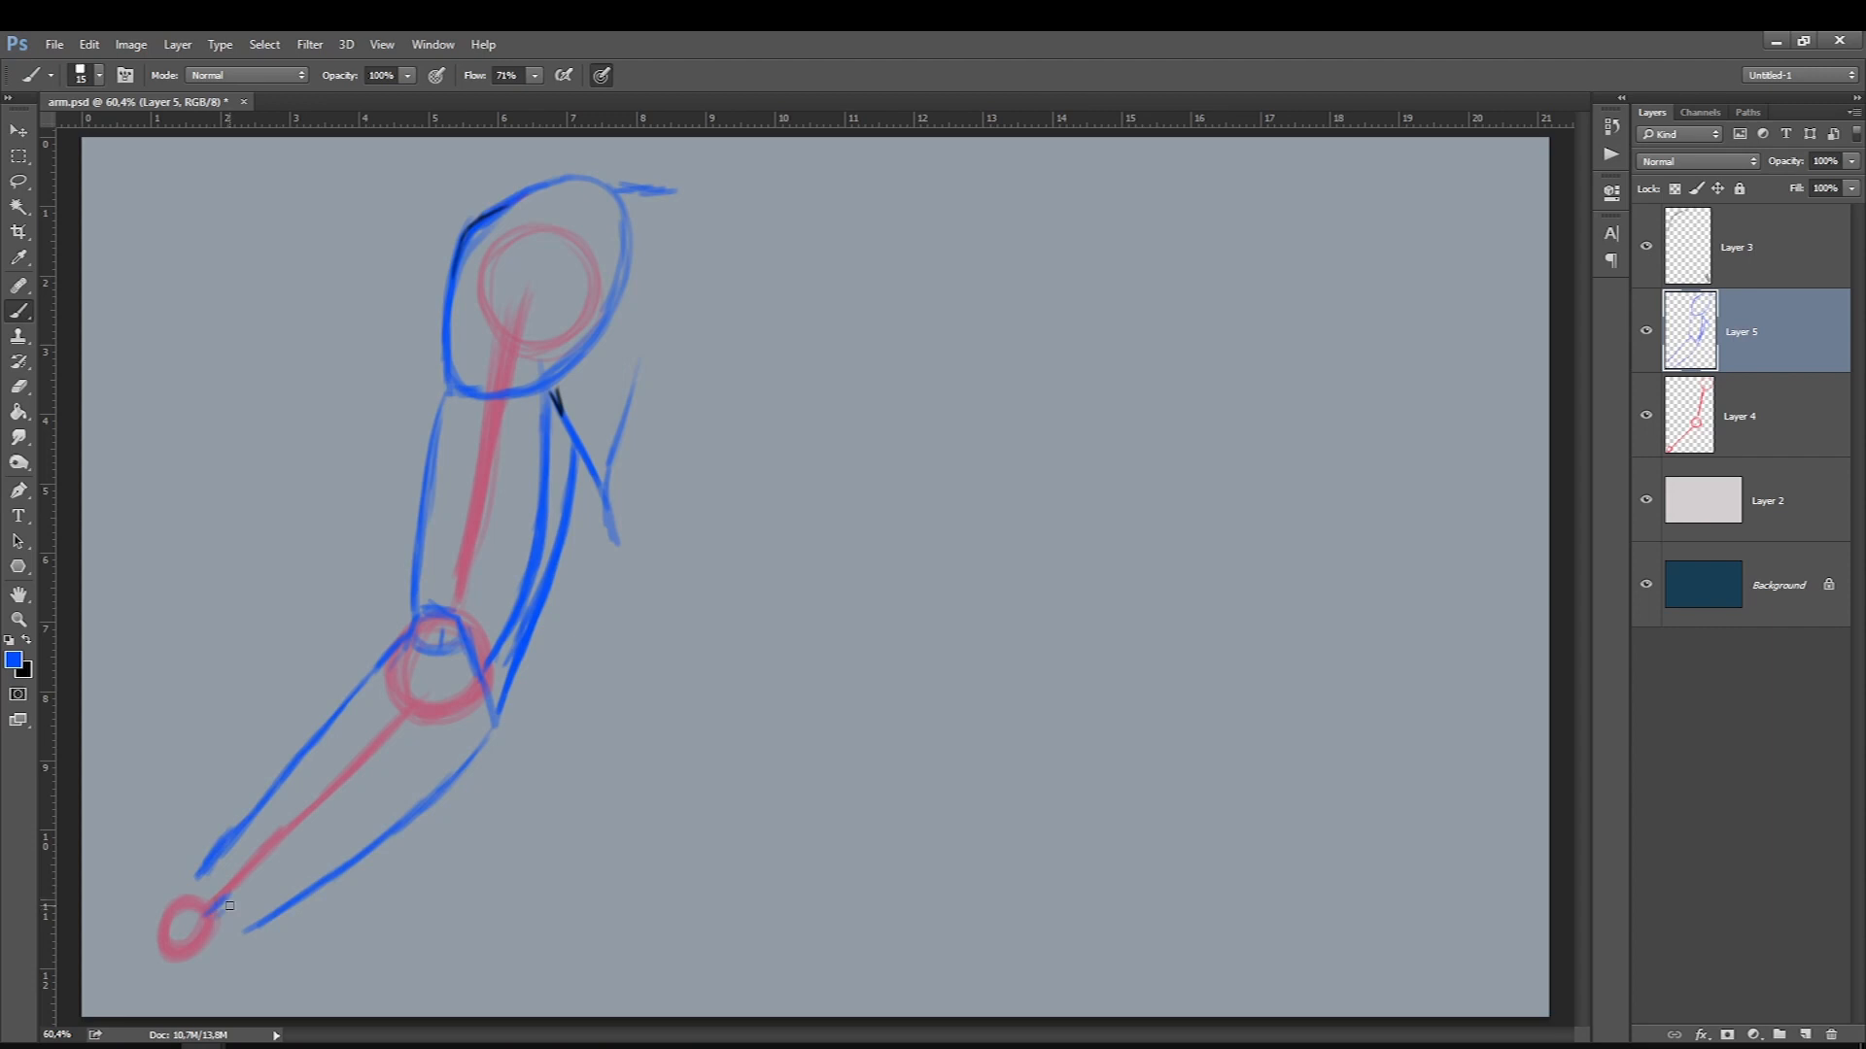
{"action": "mouse_move", "coordinate": [226, 896]}
{"action": "left_mouse_down"}
{"action": "mouse_move", "coordinate": [136, 921]}
{"action": "mouse_move", "coordinate": [204, 973]}
{"action": "left_mouse_up"}
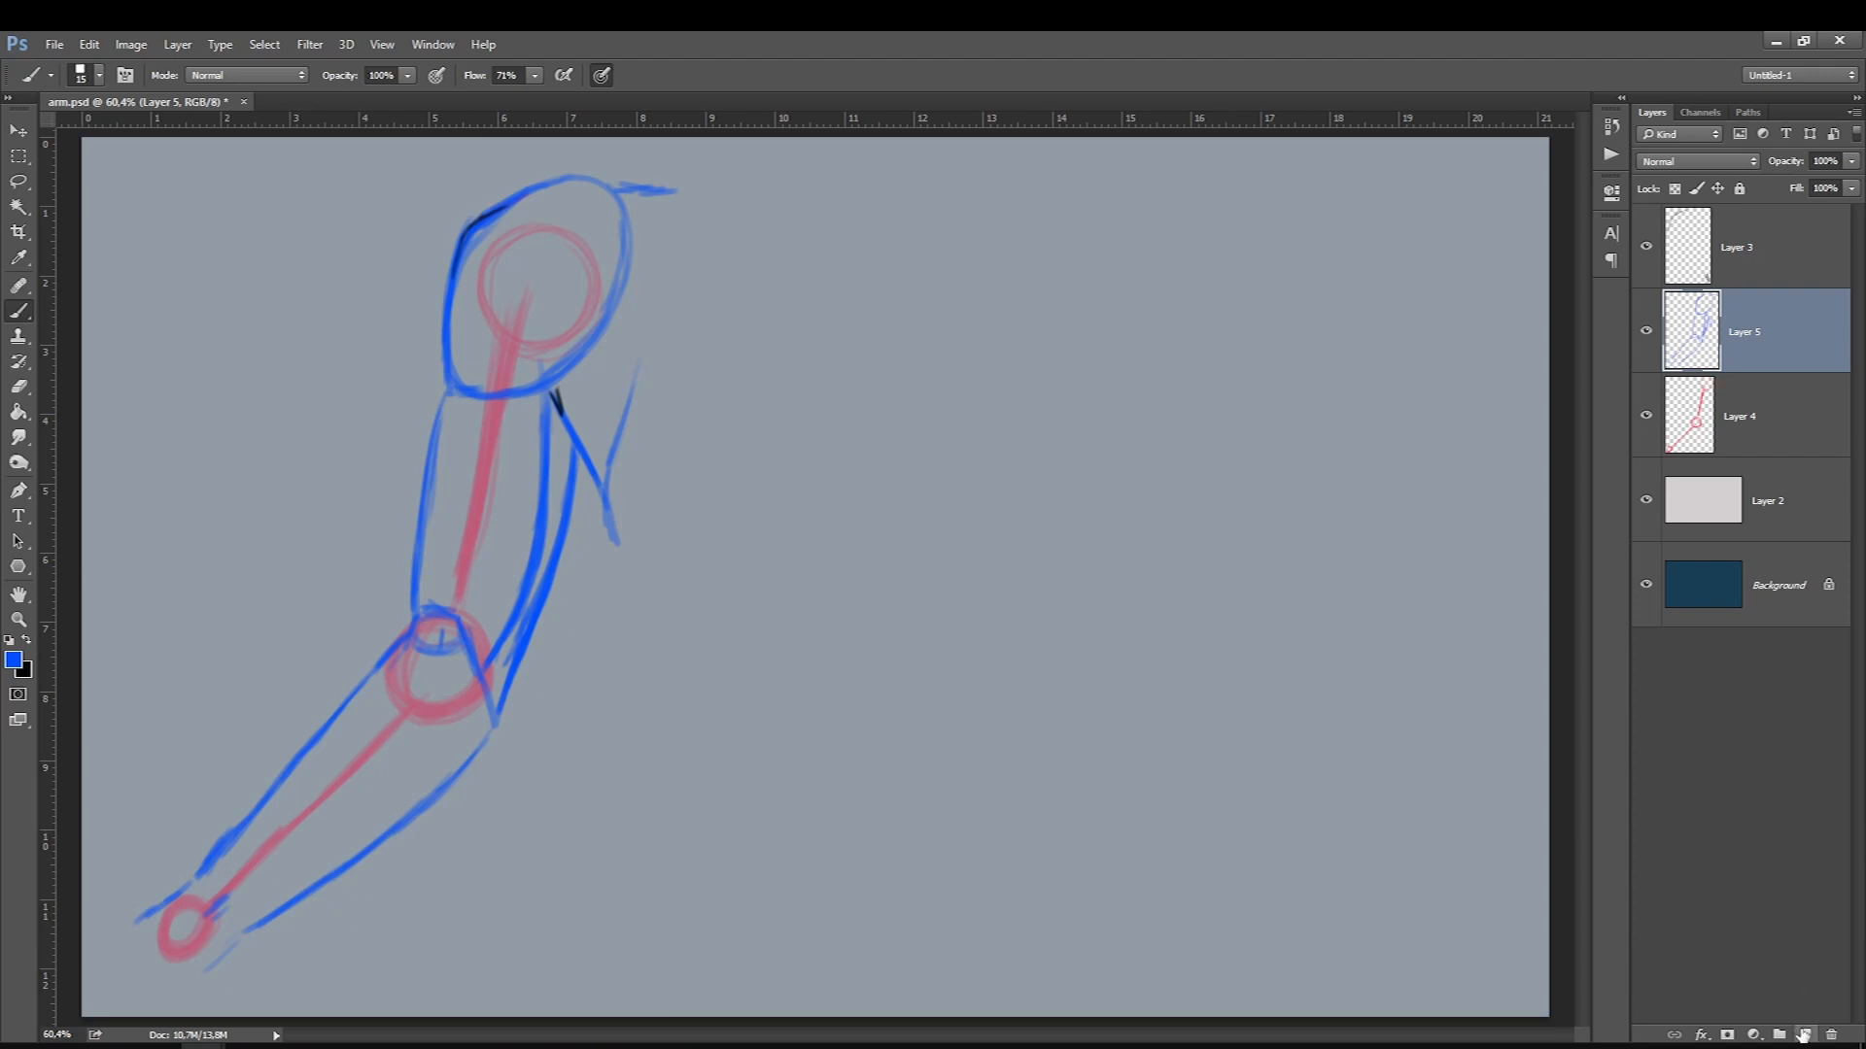
Lower the blue contour layer's opacity, set the foreground color to black with a smaller brush, and select the black sketch layer.
{"action": "left_click", "coordinate": [1739, 281]}
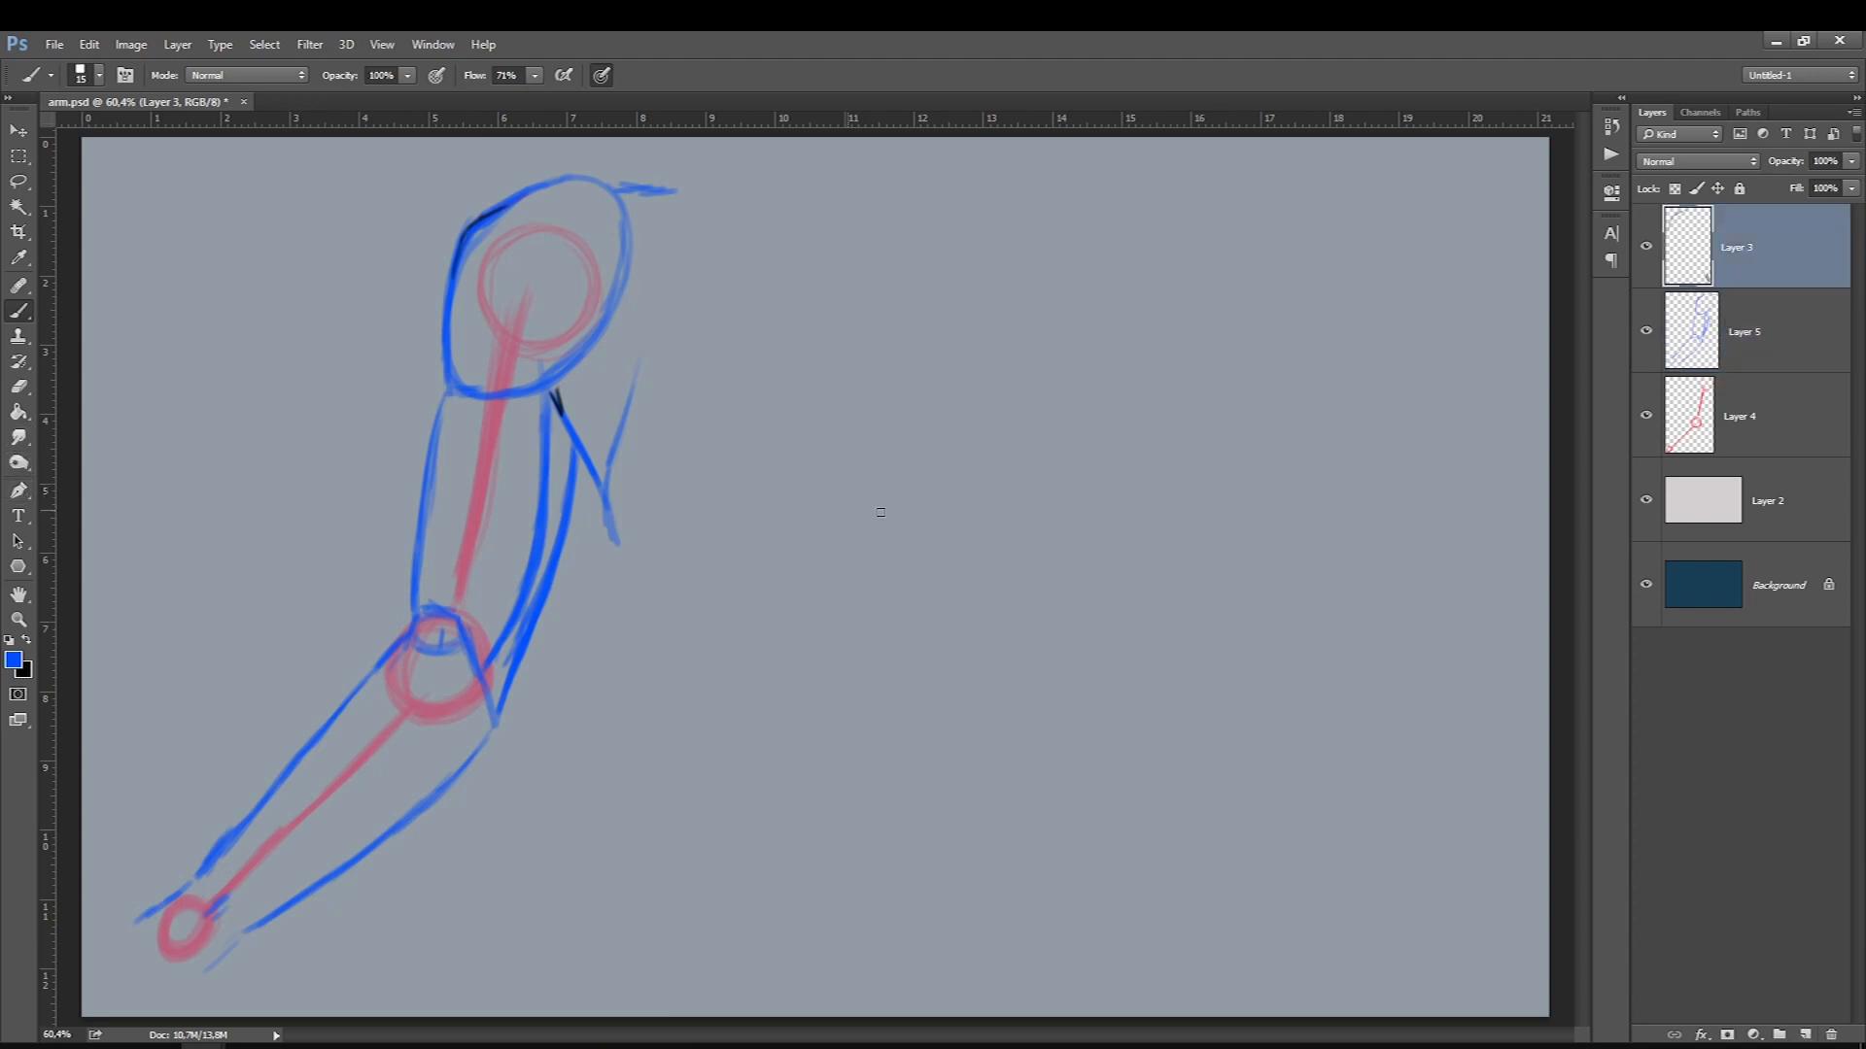
{"action": "left_click", "coordinate": [1734, 318]}
{"action": "left_click", "coordinate": [1851, 161]}
{"action": "left_click_drag", "start_coordinate": [1851, 185], "coordinate": [1783, 184]}
{"action": "left_click", "coordinate": [29, 638]}
{"action": "key", "text": "bracketleft"}
{"action": "key", "text": "bracketleft"}
{"action": "key", "text": "alt+bracketright"}
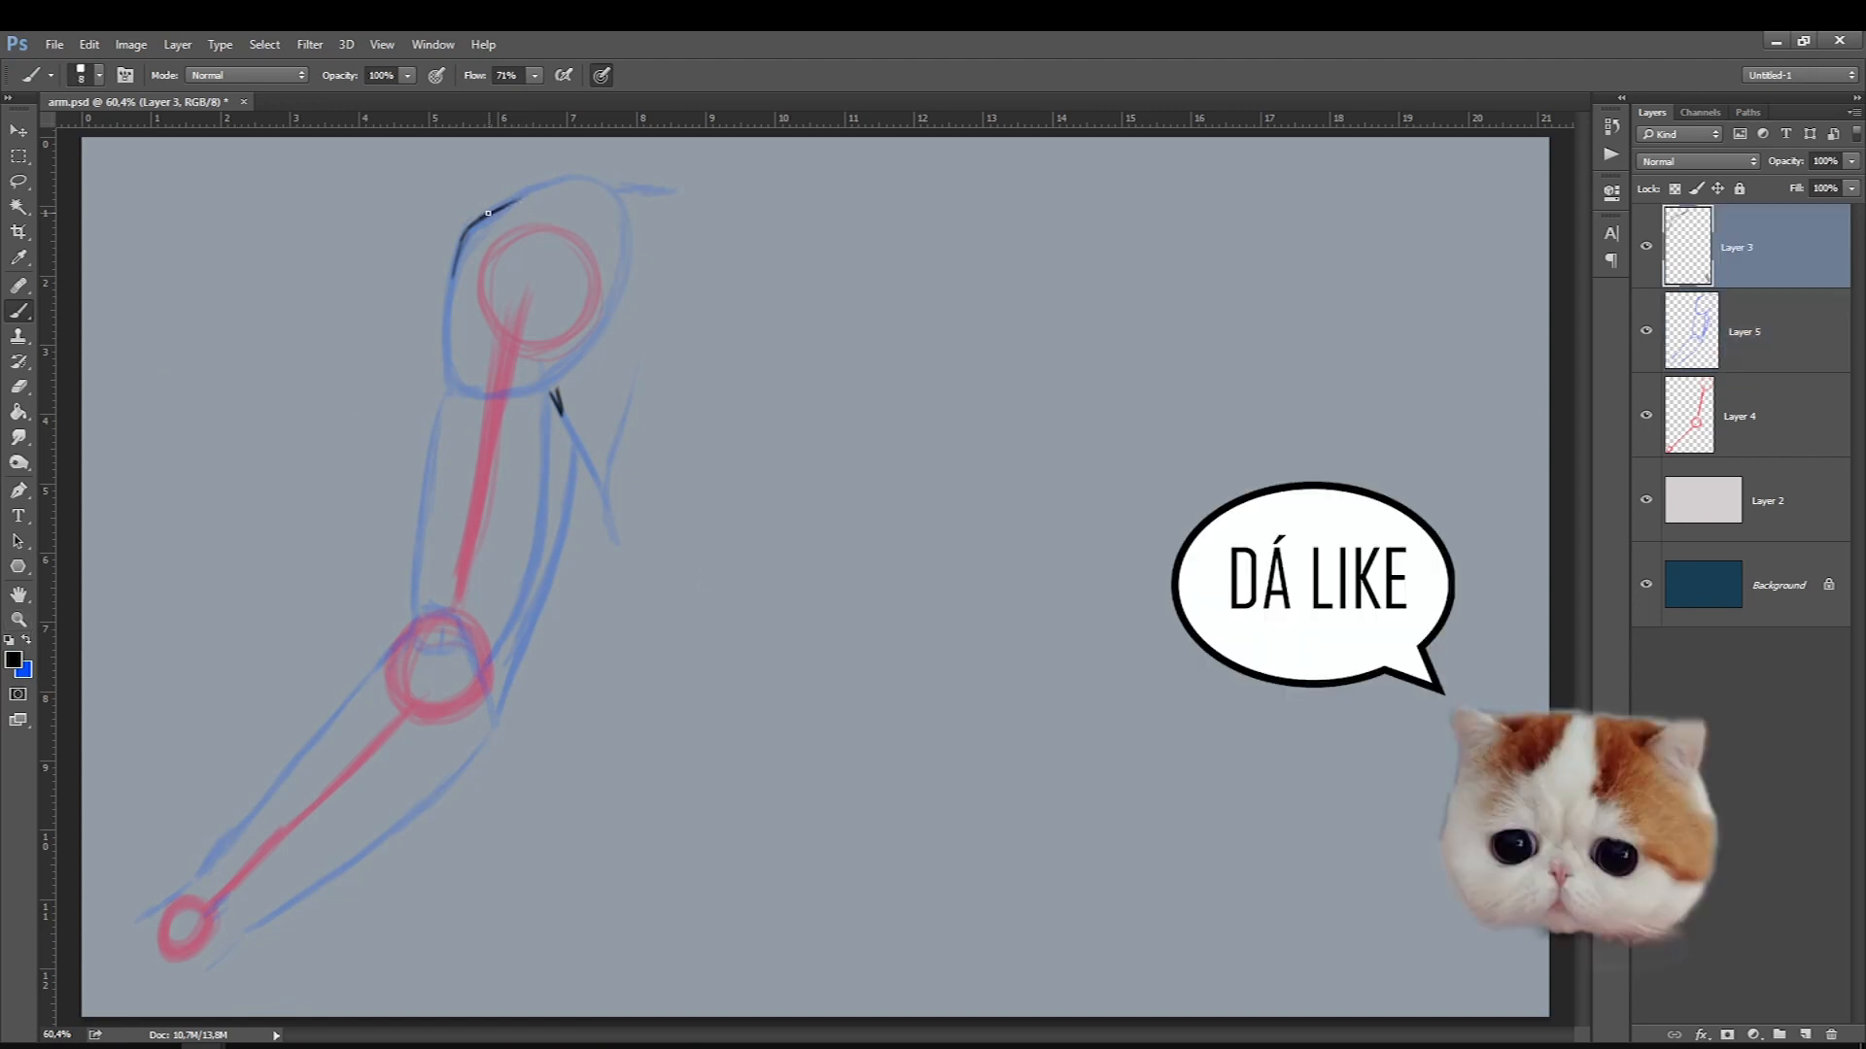
Trace the outer contours of the shoulder, upper arm and forearm in thin black lines over the blue construction.
{"action": "mouse_move", "coordinate": [455, 261]}
{"action": "left_mouse_down"}
{"action": "mouse_move", "coordinate": [447, 318]}
{"action": "mouse_move", "coordinate": [457, 244]}
{"action": "mouse_move", "coordinate": [449, 354]}
{"action": "left_mouse_up"}
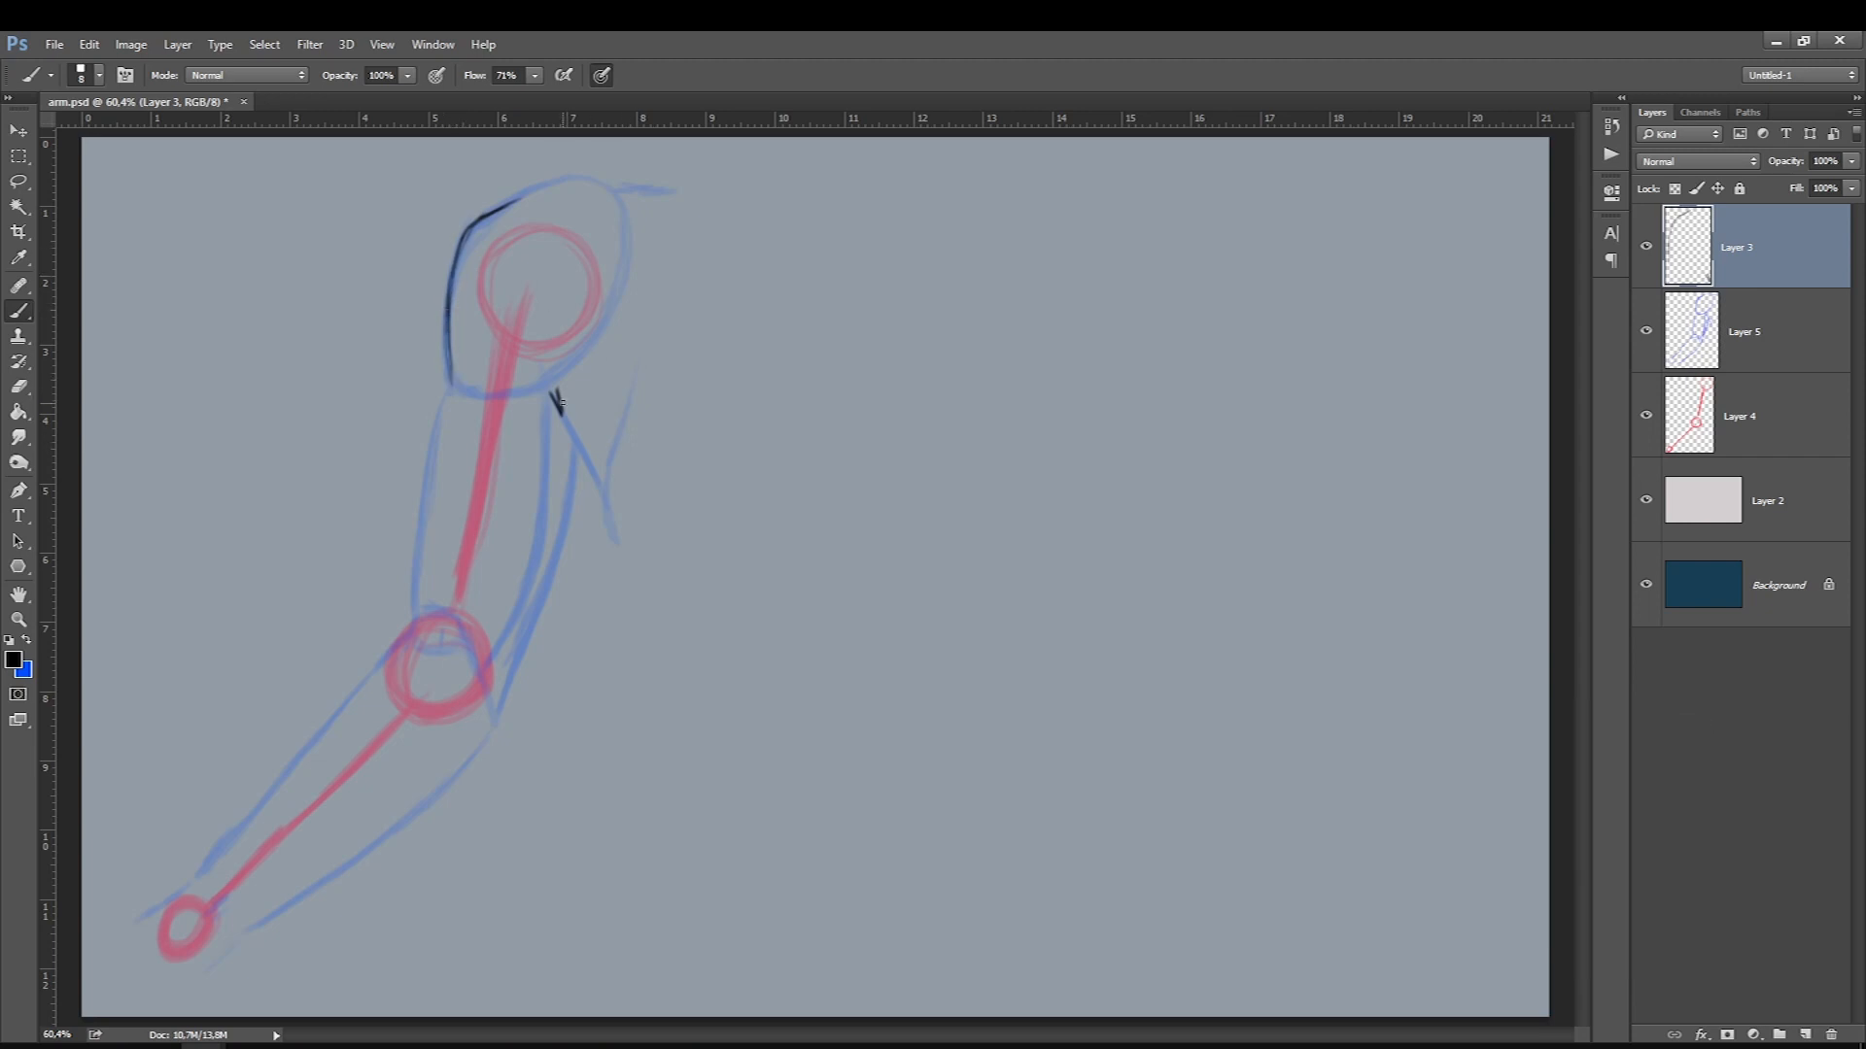
{"action": "left_click_drag", "start_coordinate": [570, 420], "coordinate": [584, 445]}
{"action": "left_click_drag", "start_coordinate": [574, 447], "coordinate": [214, 957]}
{"action": "left_click_drag", "start_coordinate": [443, 408], "coordinate": [173, 905]}
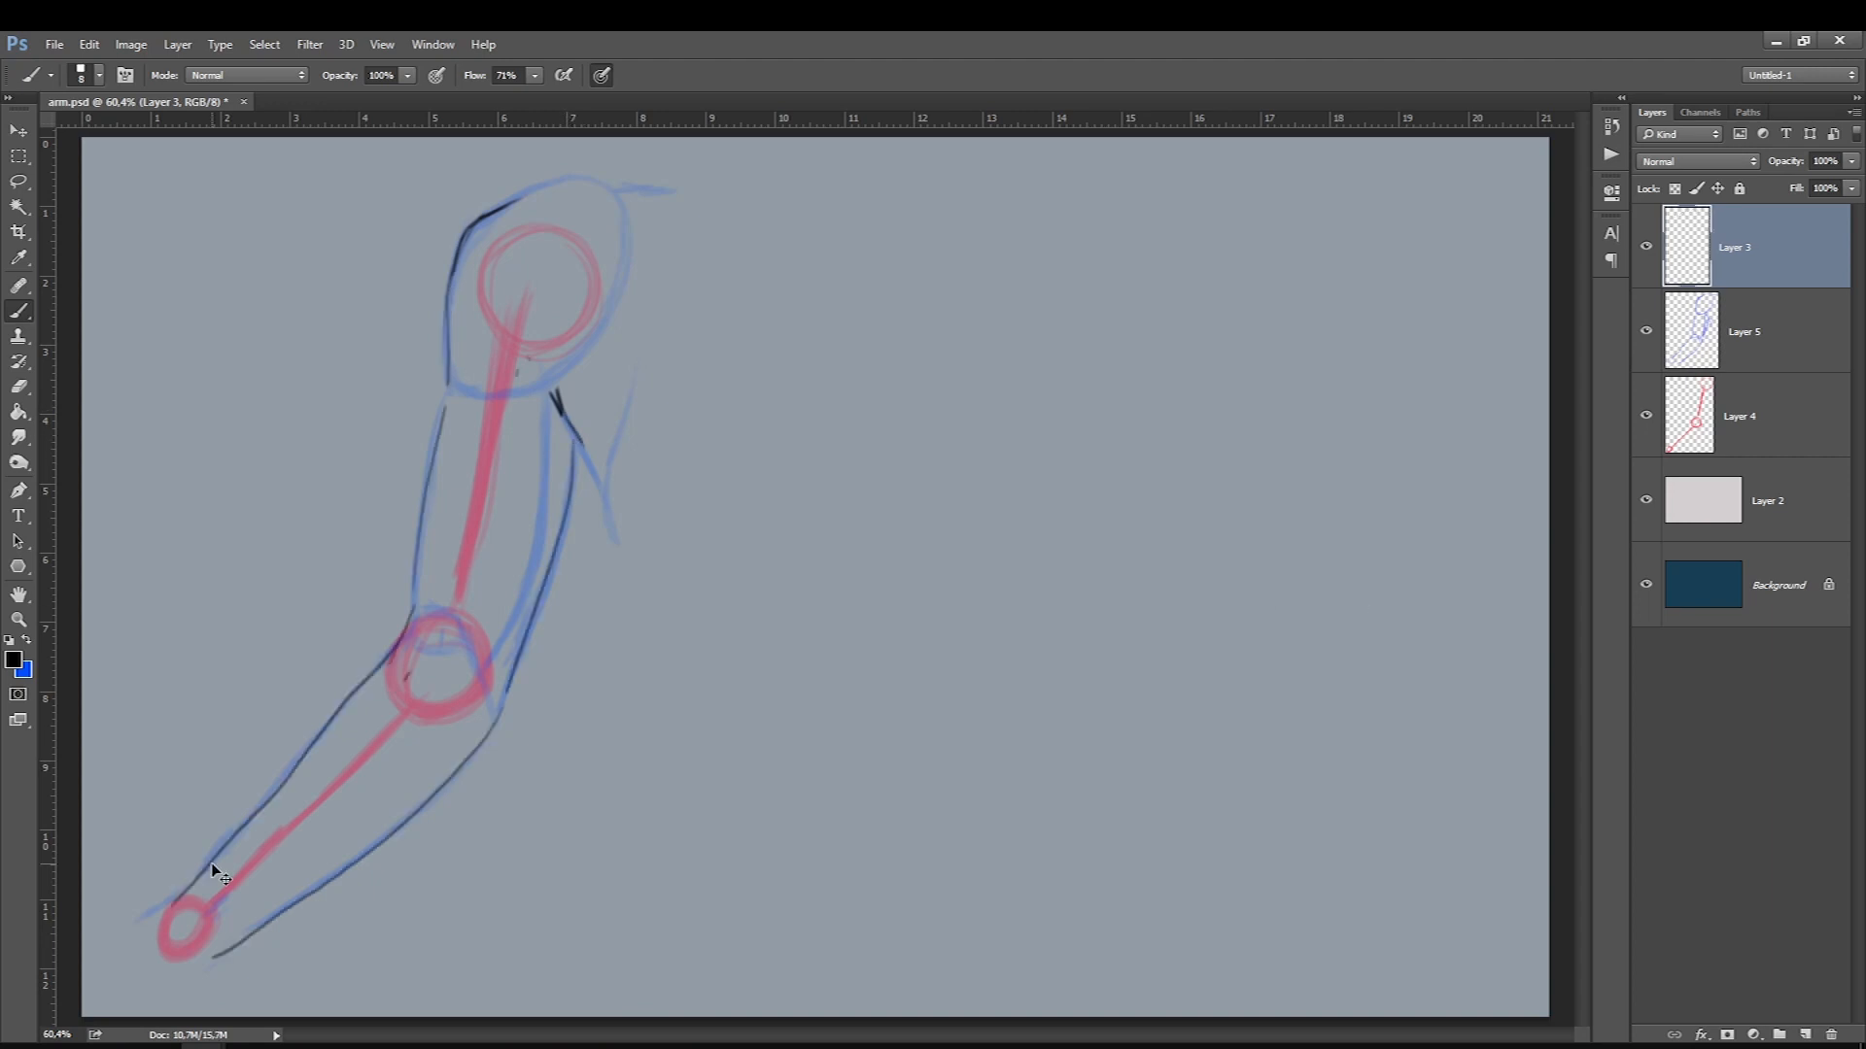
Hide the light overlay layer and delete the blue contour and red skeleton layers.
{"action": "left_click", "coordinate": [1646, 500]}
{"action": "left_click", "coordinate": [1700, 494]}
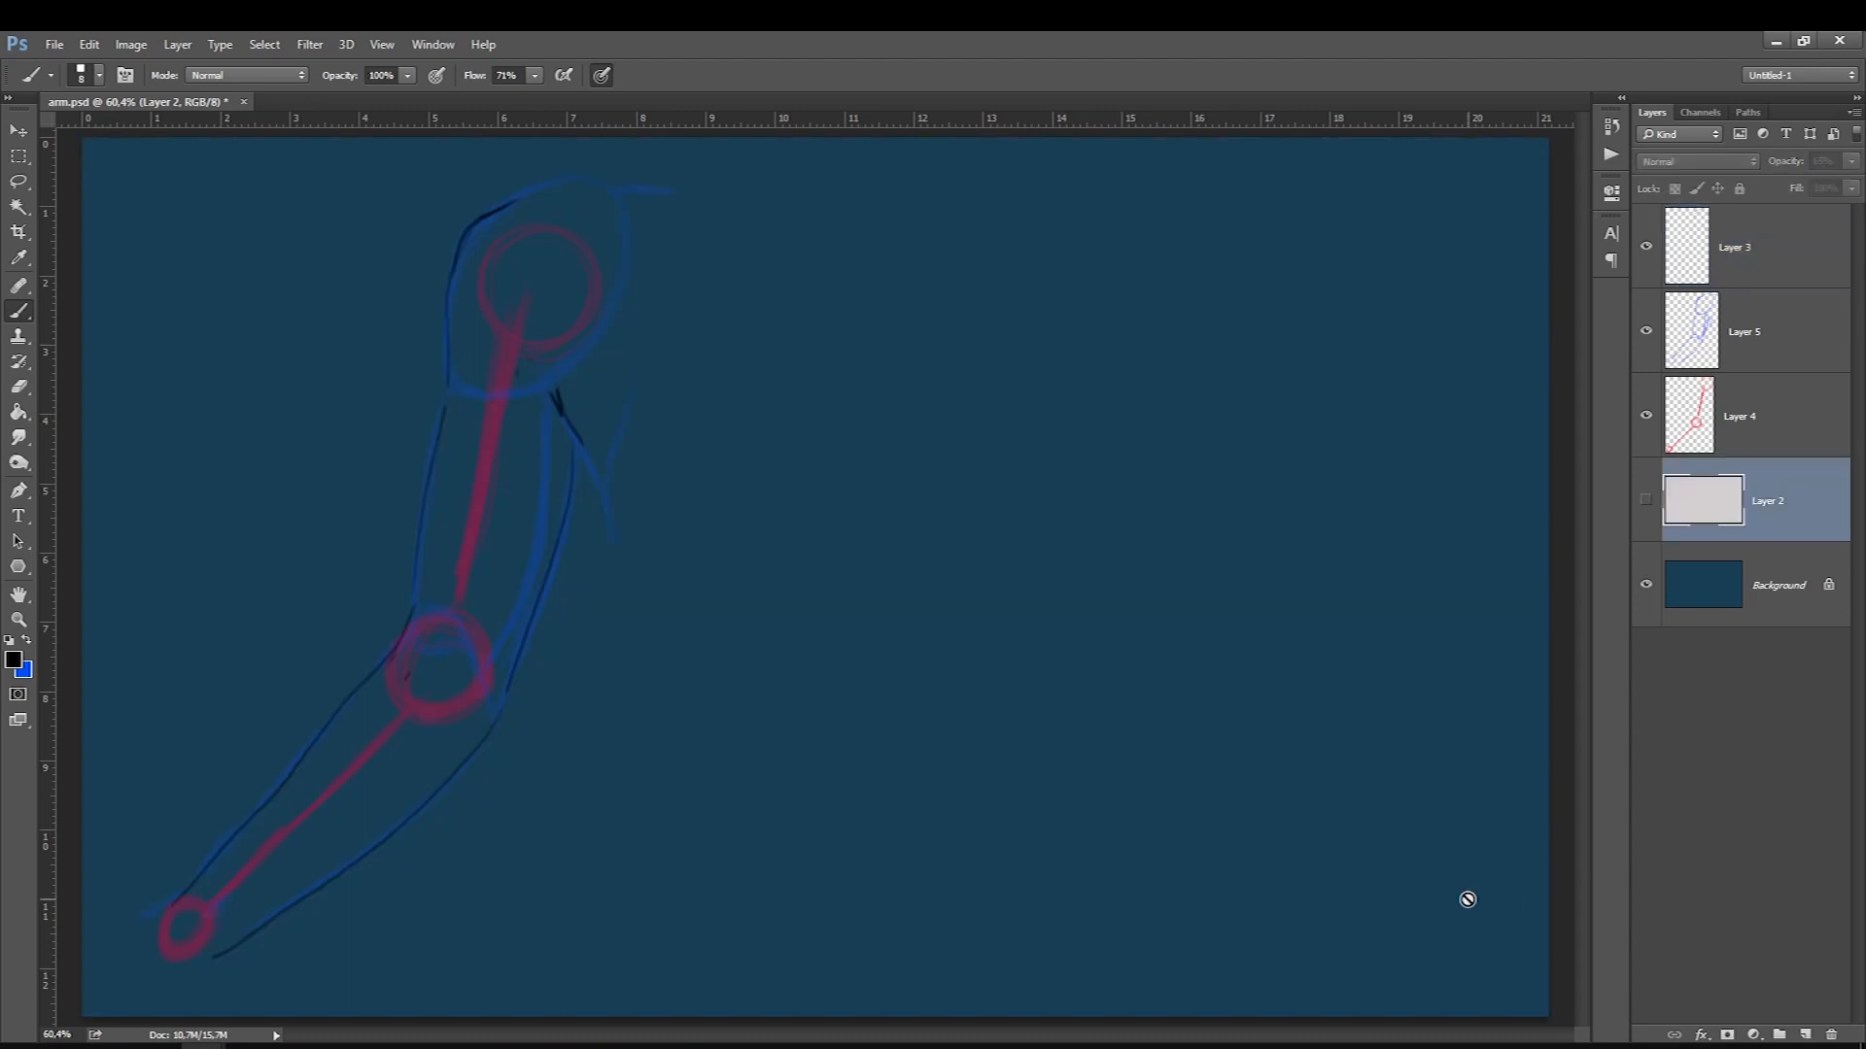
{"action": "left_click", "coordinate": [1712, 330]}
{"action": "key", "text": "Delete"}
{"action": "key", "text": "Delete"}
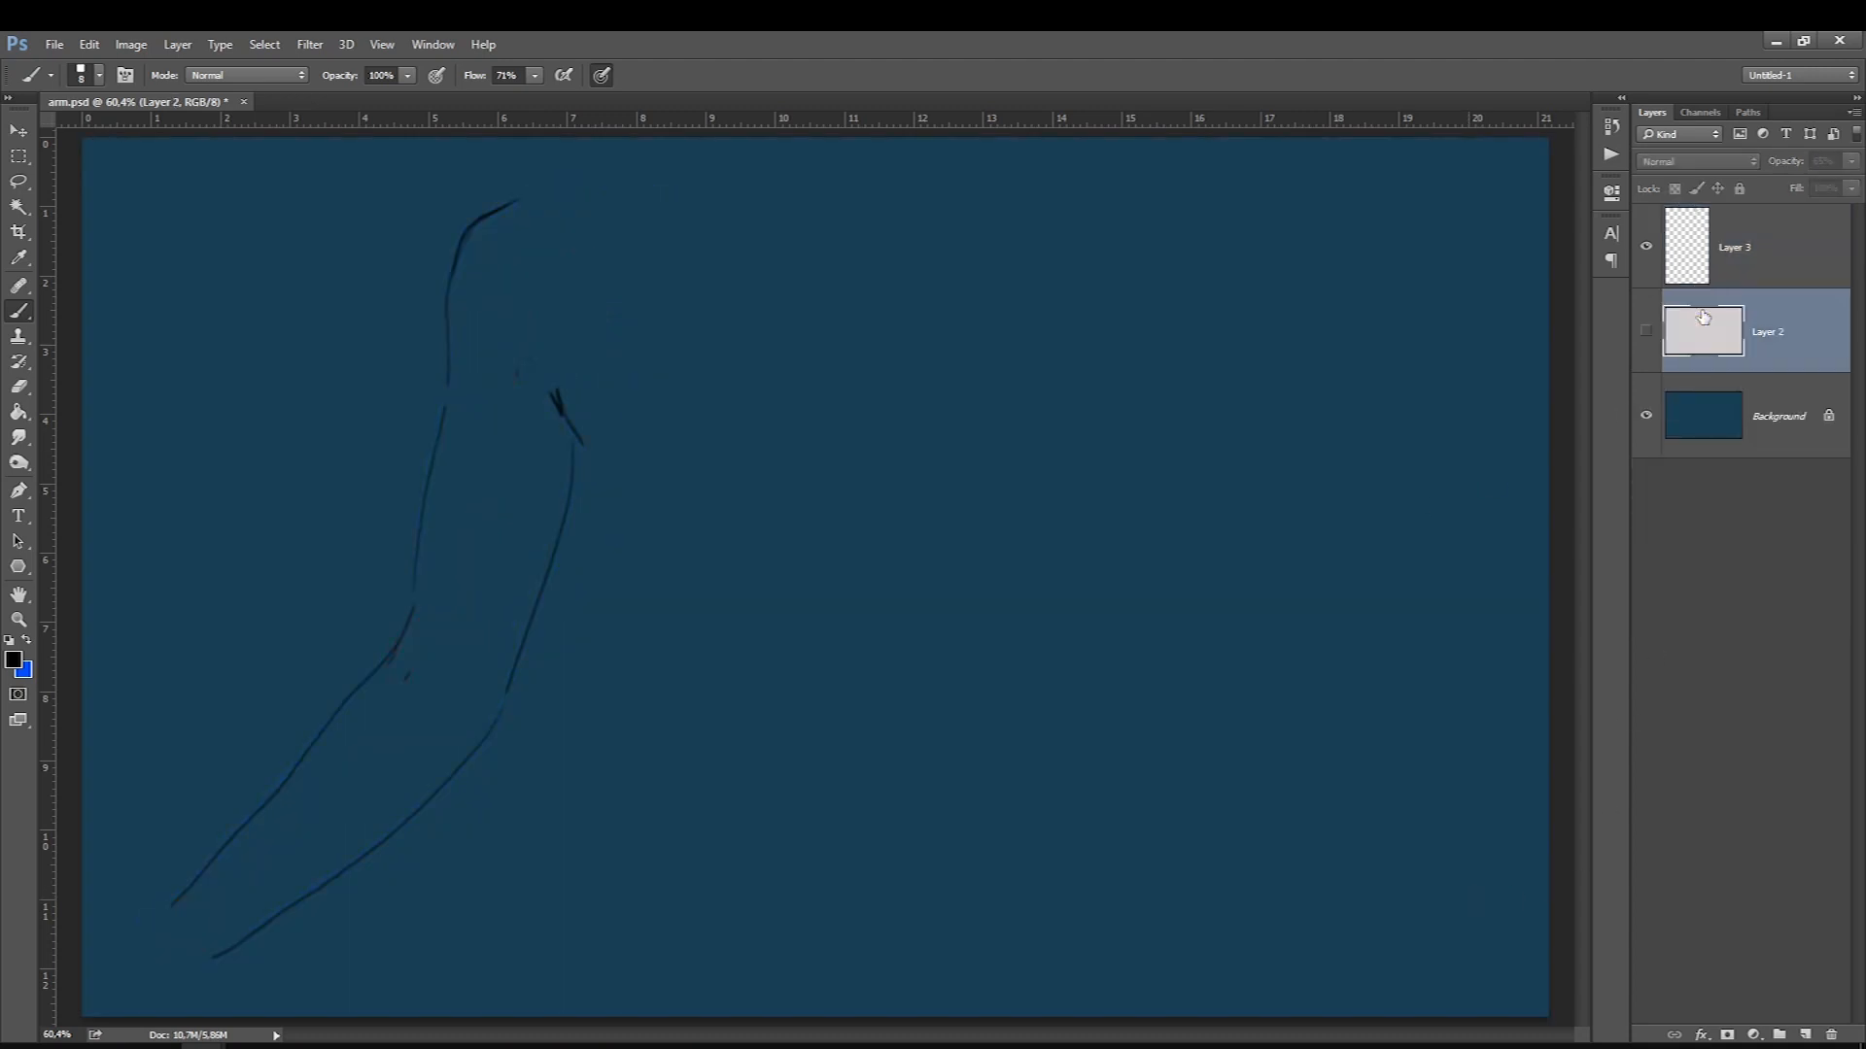
Add a new layer beneath the black line art and set the foreground color to a tan skin tone (#b68261).
{"action": "left_click", "coordinate": [1805, 1035]}
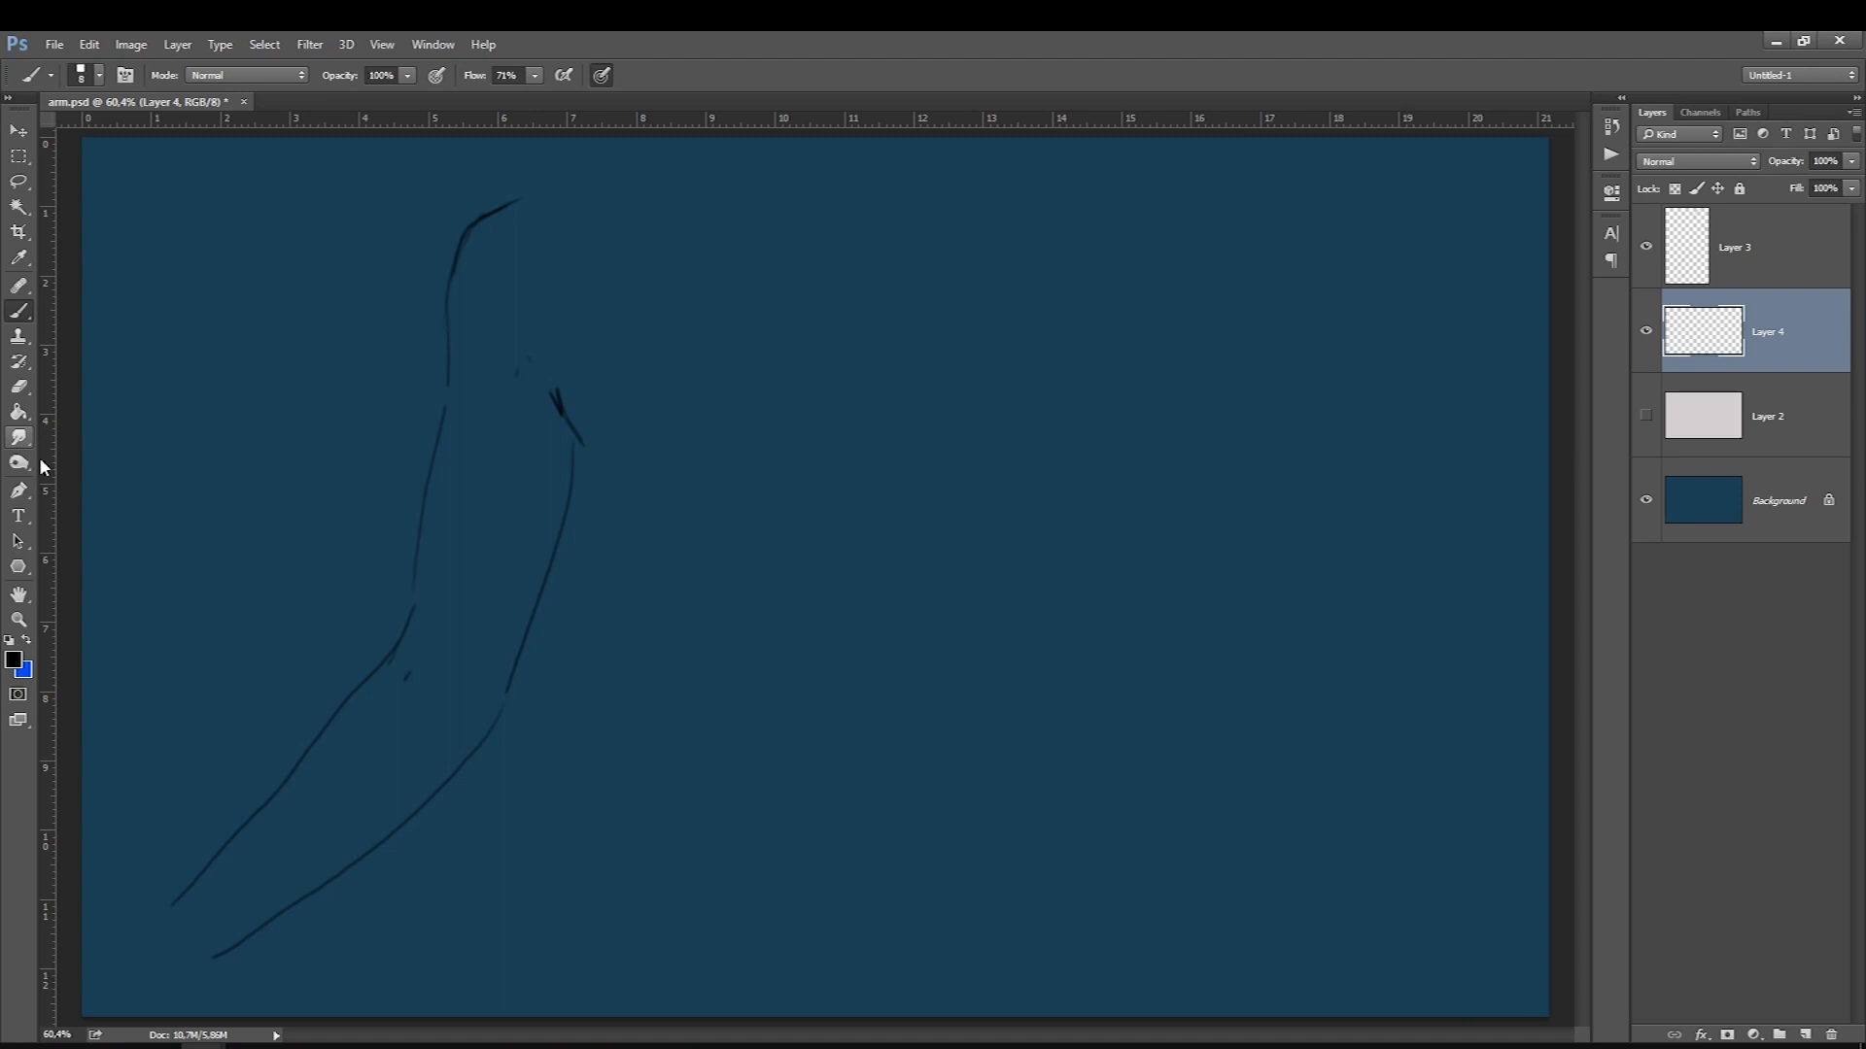
{"action": "left_click", "coordinate": [12, 661]}
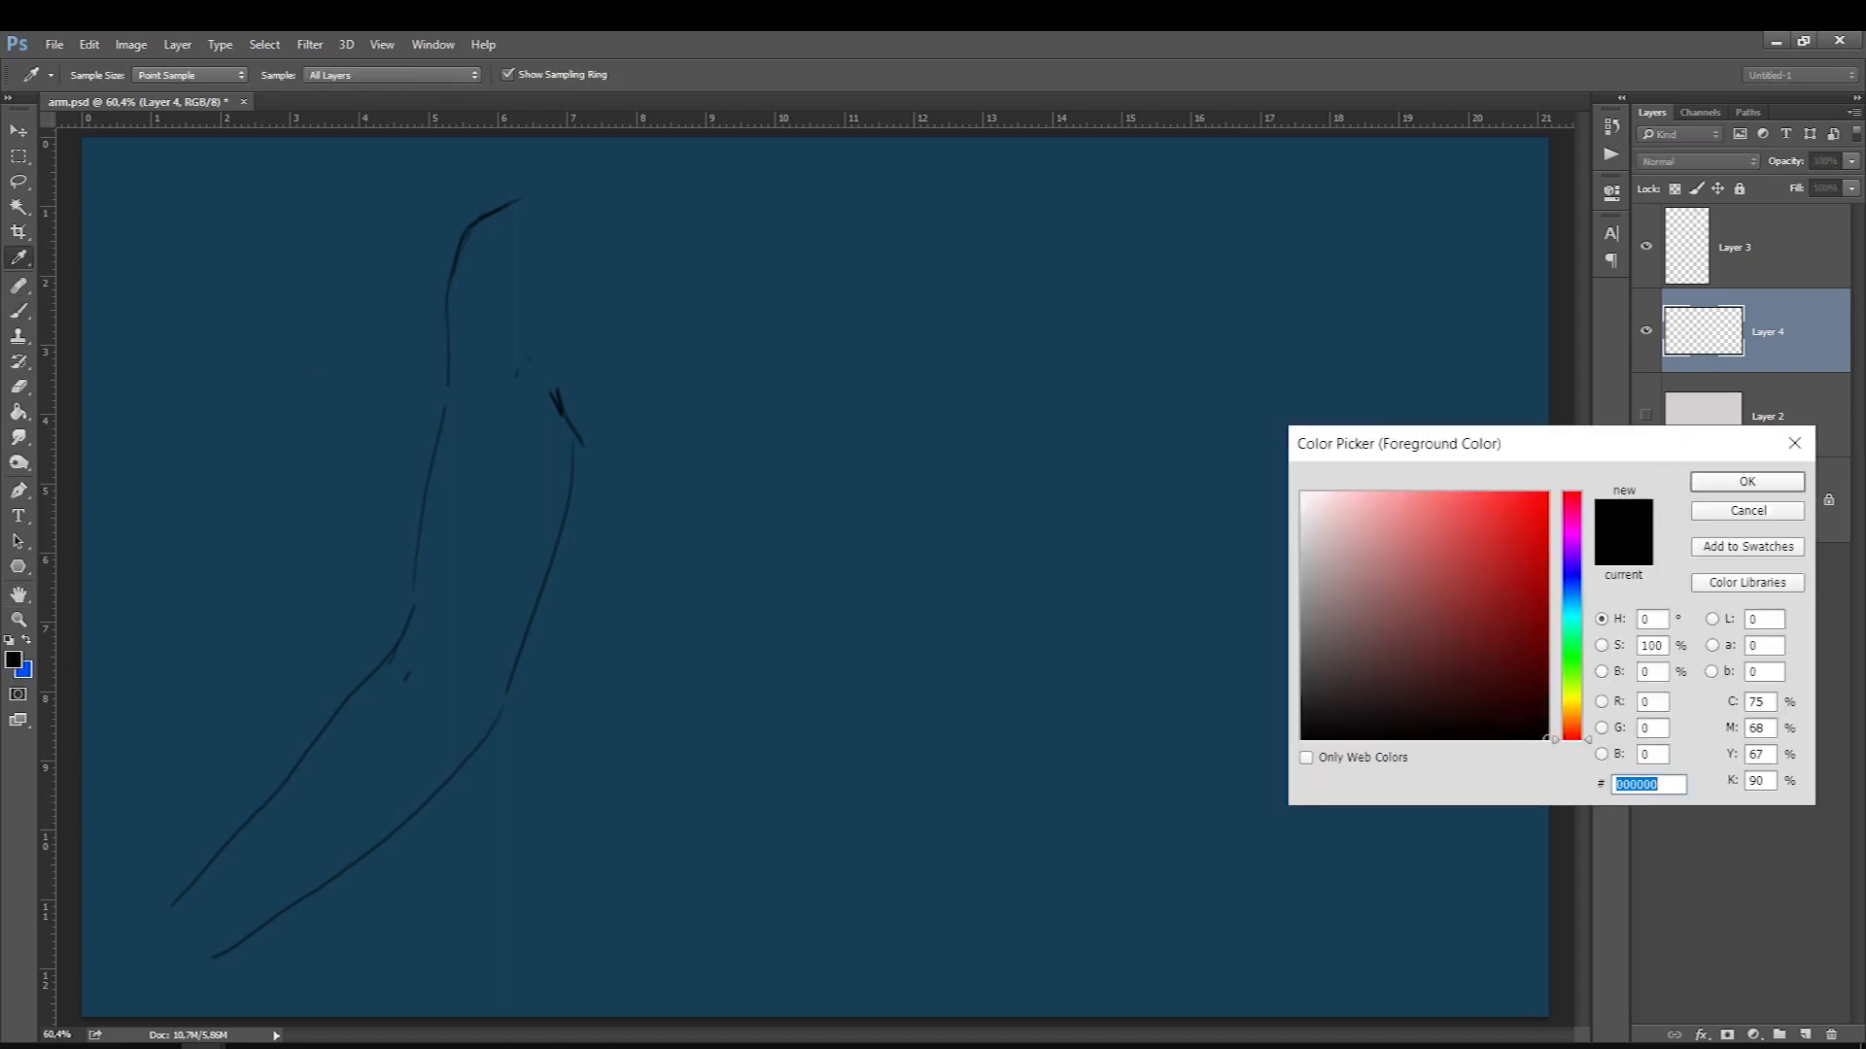
{"action": "type", "text": "ad7d5e"}
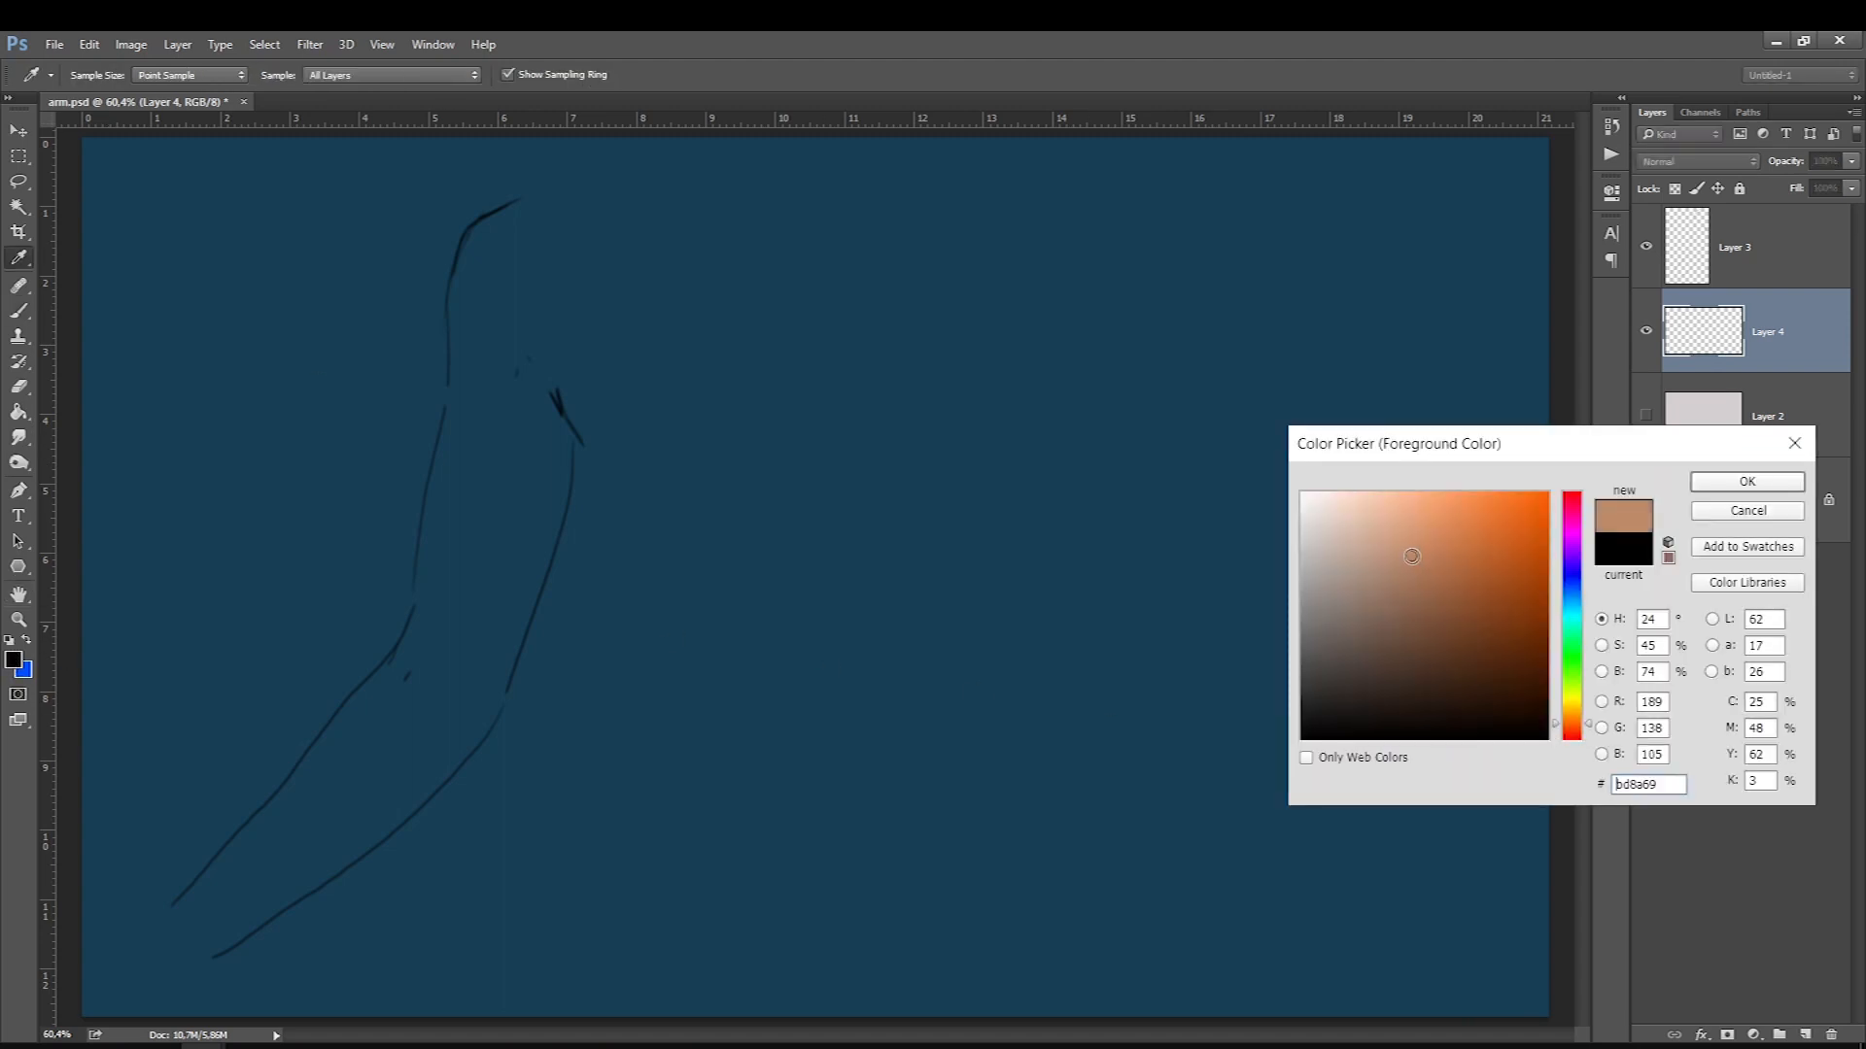
{"action": "key", "text": "Return"}
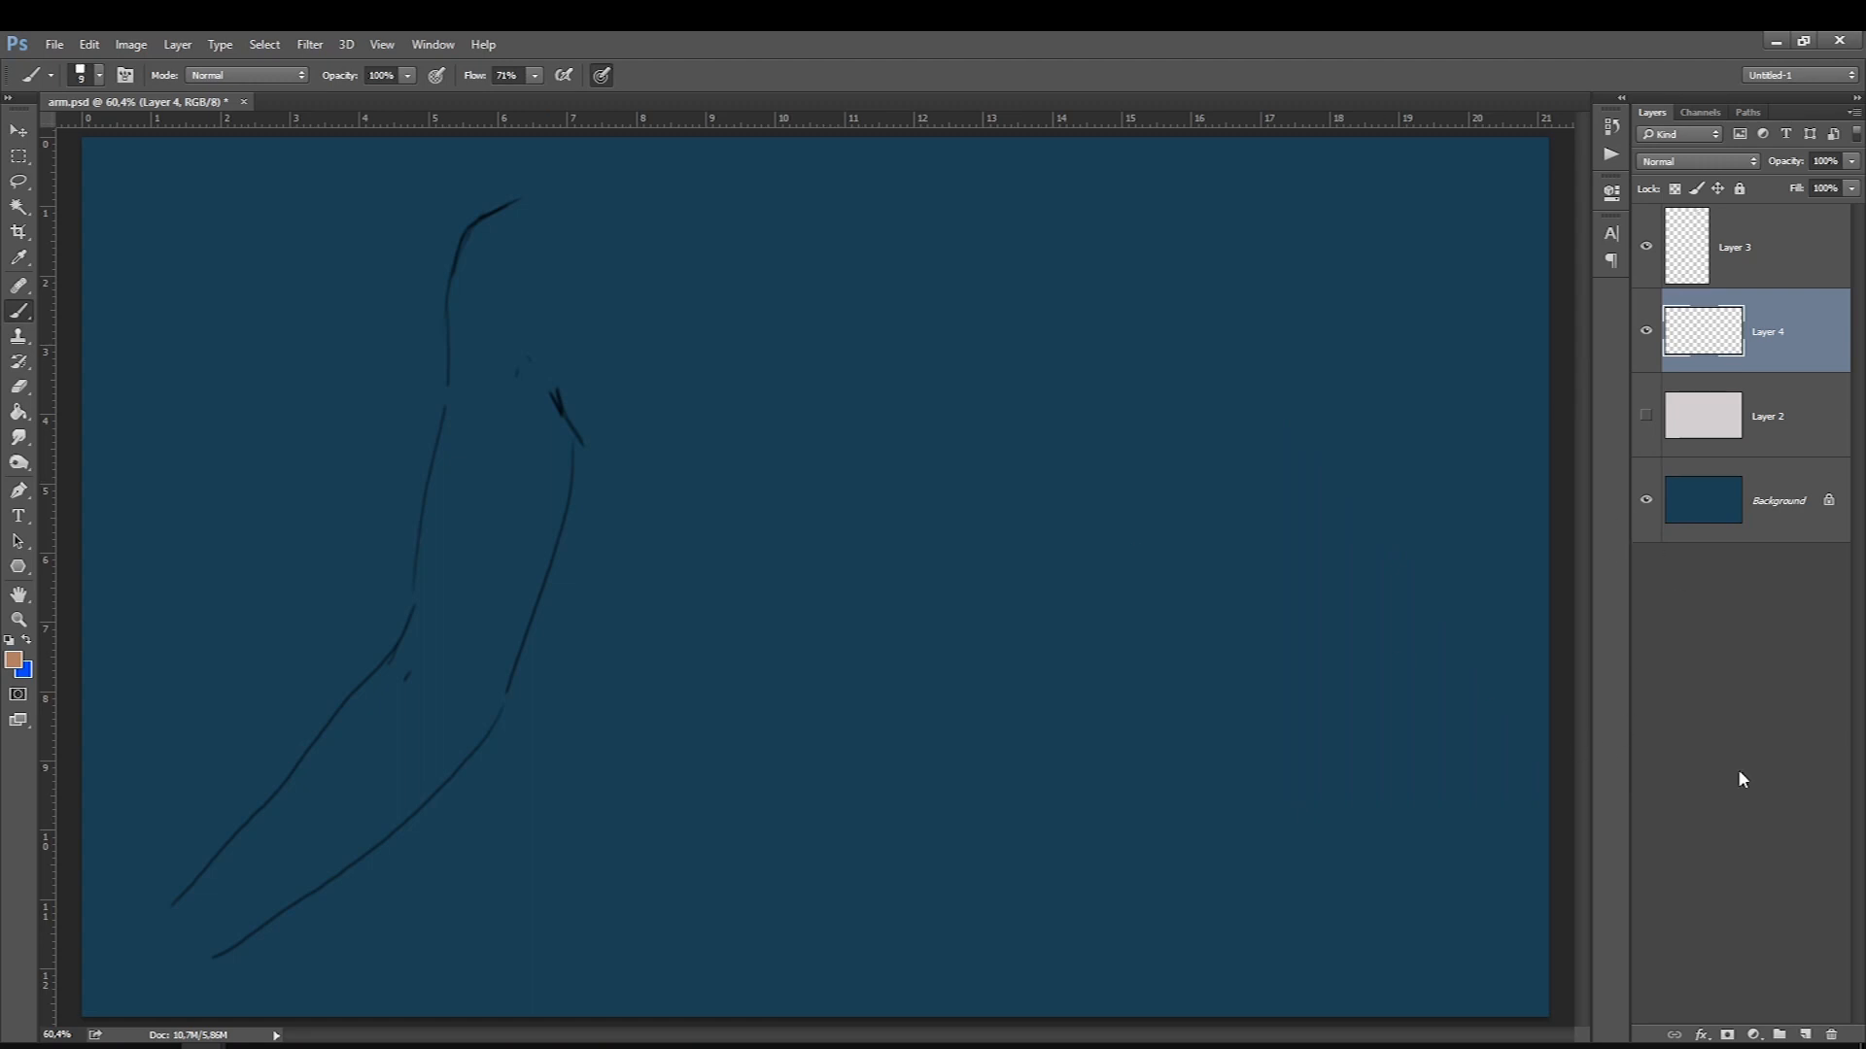
Select the whole arm shape with the Lasso tool and fill it with the tan color using a large brush.
{"action": "key", "text": "l"}
{"action": "mouse_move", "coordinate": [534, 192]}
{"action": "left_mouse_down"}
{"action": "mouse_move", "coordinate": [491, 211]}
{"action": "mouse_move", "coordinate": [457, 283]}
{"action": "mouse_move", "coordinate": [441, 458]}
{"action": "mouse_move", "coordinate": [479, 750]}
{"action": "mouse_move", "coordinate": [558, 574]}
{"action": "mouse_move", "coordinate": [539, 190]}
{"action": "left_mouse_up"}
{"action": "key", "text": "b"}
{"action": "mouse_move", "coordinate": [525, 252]}
{"action": "left_mouse_down"}
{"action": "mouse_move", "coordinate": [538, 637]}
{"action": "mouse_move", "coordinate": [509, 213]}
{"action": "mouse_move", "coordinate": [558, 629]}
{"action": "mouse_move", "coordinate": [478, 293]}
{"action": "mouse_move", "coordinate": [335, 822]}
{"action": "mouse_move", "coordinate": [190, 941]}
{"action": "mouse_move", "coordinate": [309, 807]}
{"action": "mouse_move", "coordinate": [525, 638]}
{"action": "mouse_move", "coordinate": [266, 895]}
{"action": "left_mouse_up"}
Set the foreground color to a dark reddish brown for shading the arm.
{"action": "left_click", "coordinate": [14, 660]}
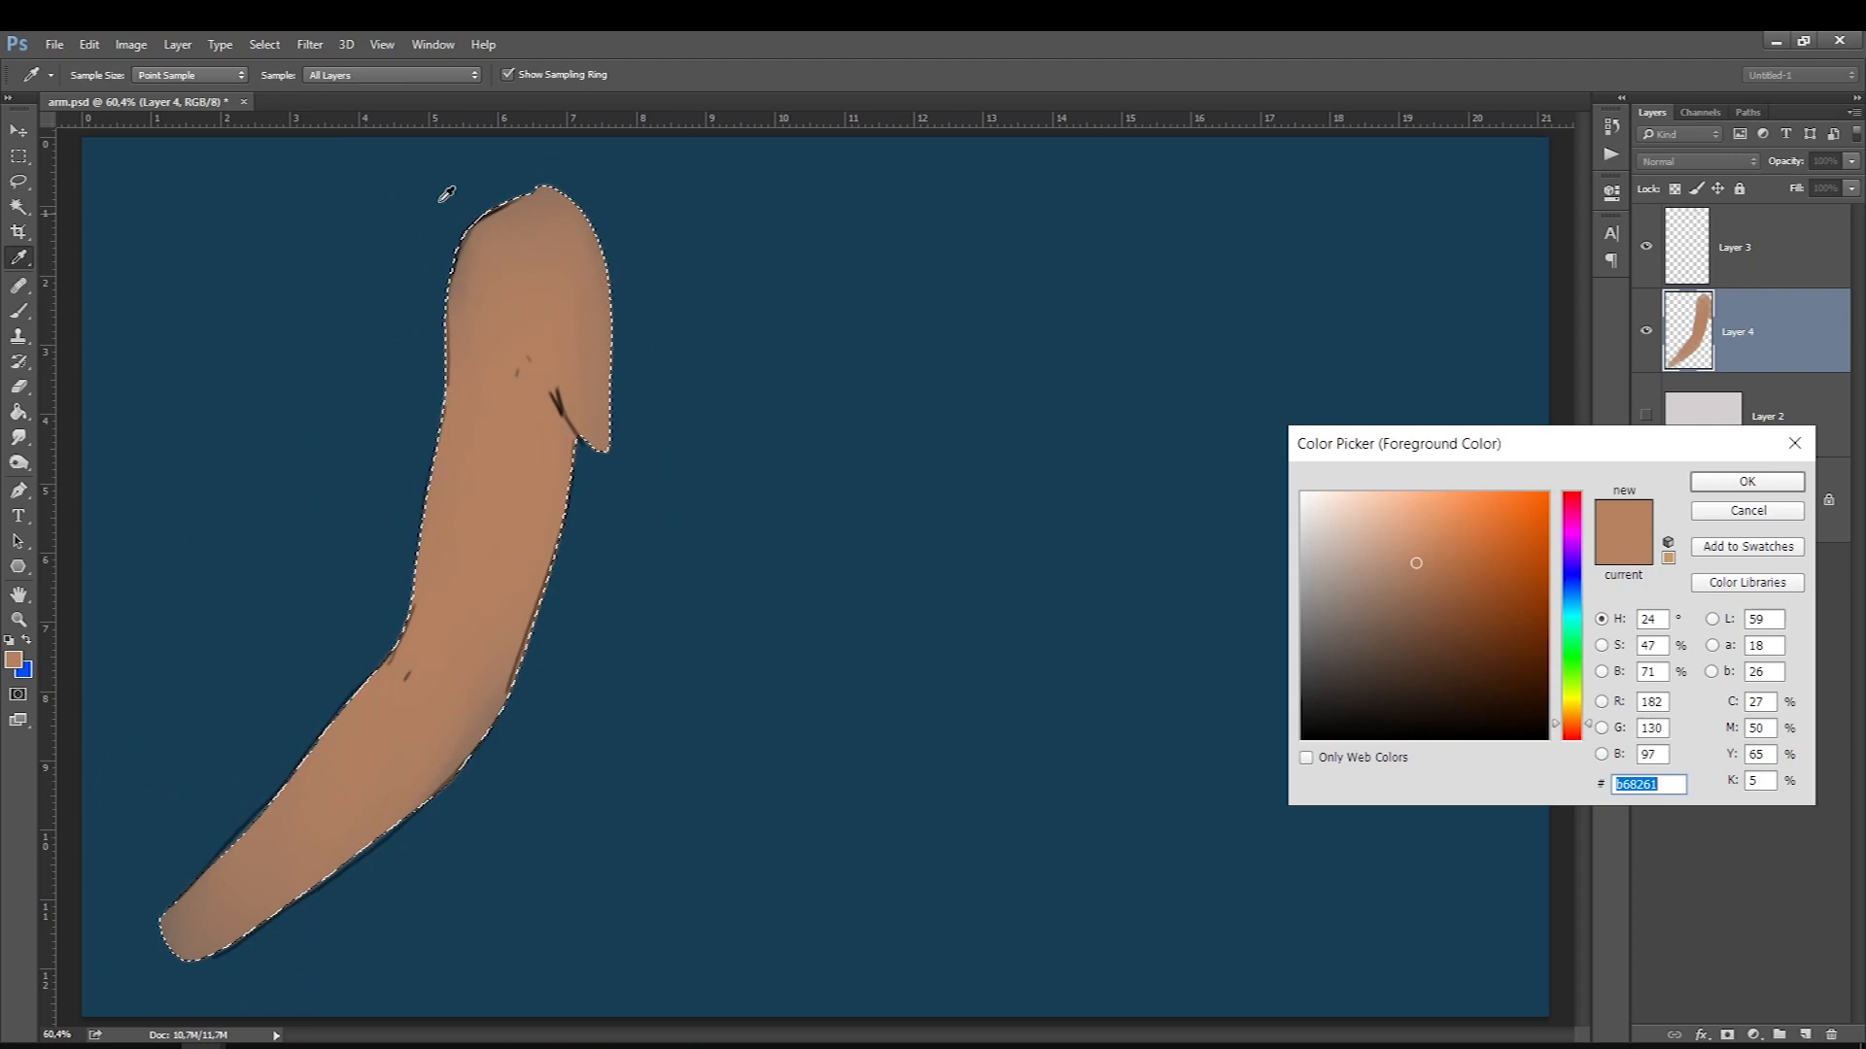
{"action": "left_click", "coordinate": [1507, 661]}
{"action": "key", "text": "Return"}
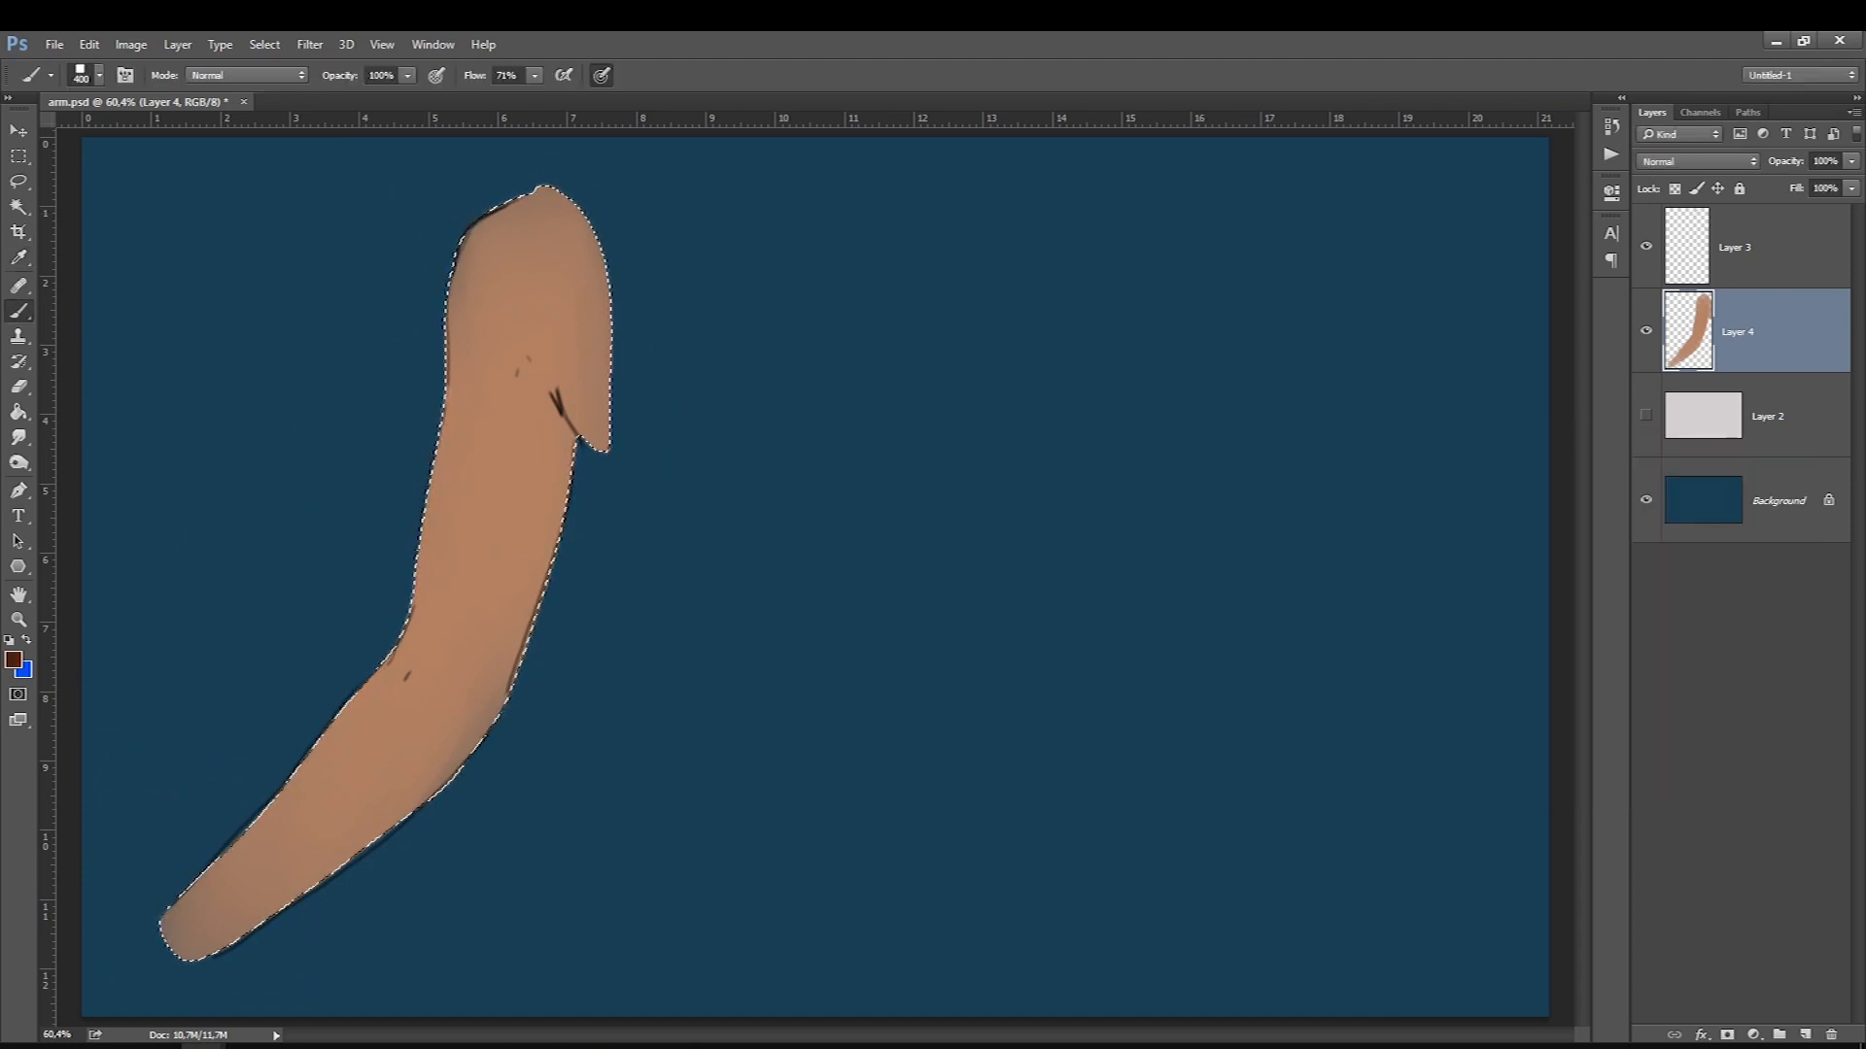
Add one new empty layer directly above the tan arm layer (Layer 4).
{"action": "key", "text": "ctrl+shift+alt+n"}
{"action": "key", "text": "ctrl+shift+alt+n"}
{"action": "key", "text": "ctrl+z"}
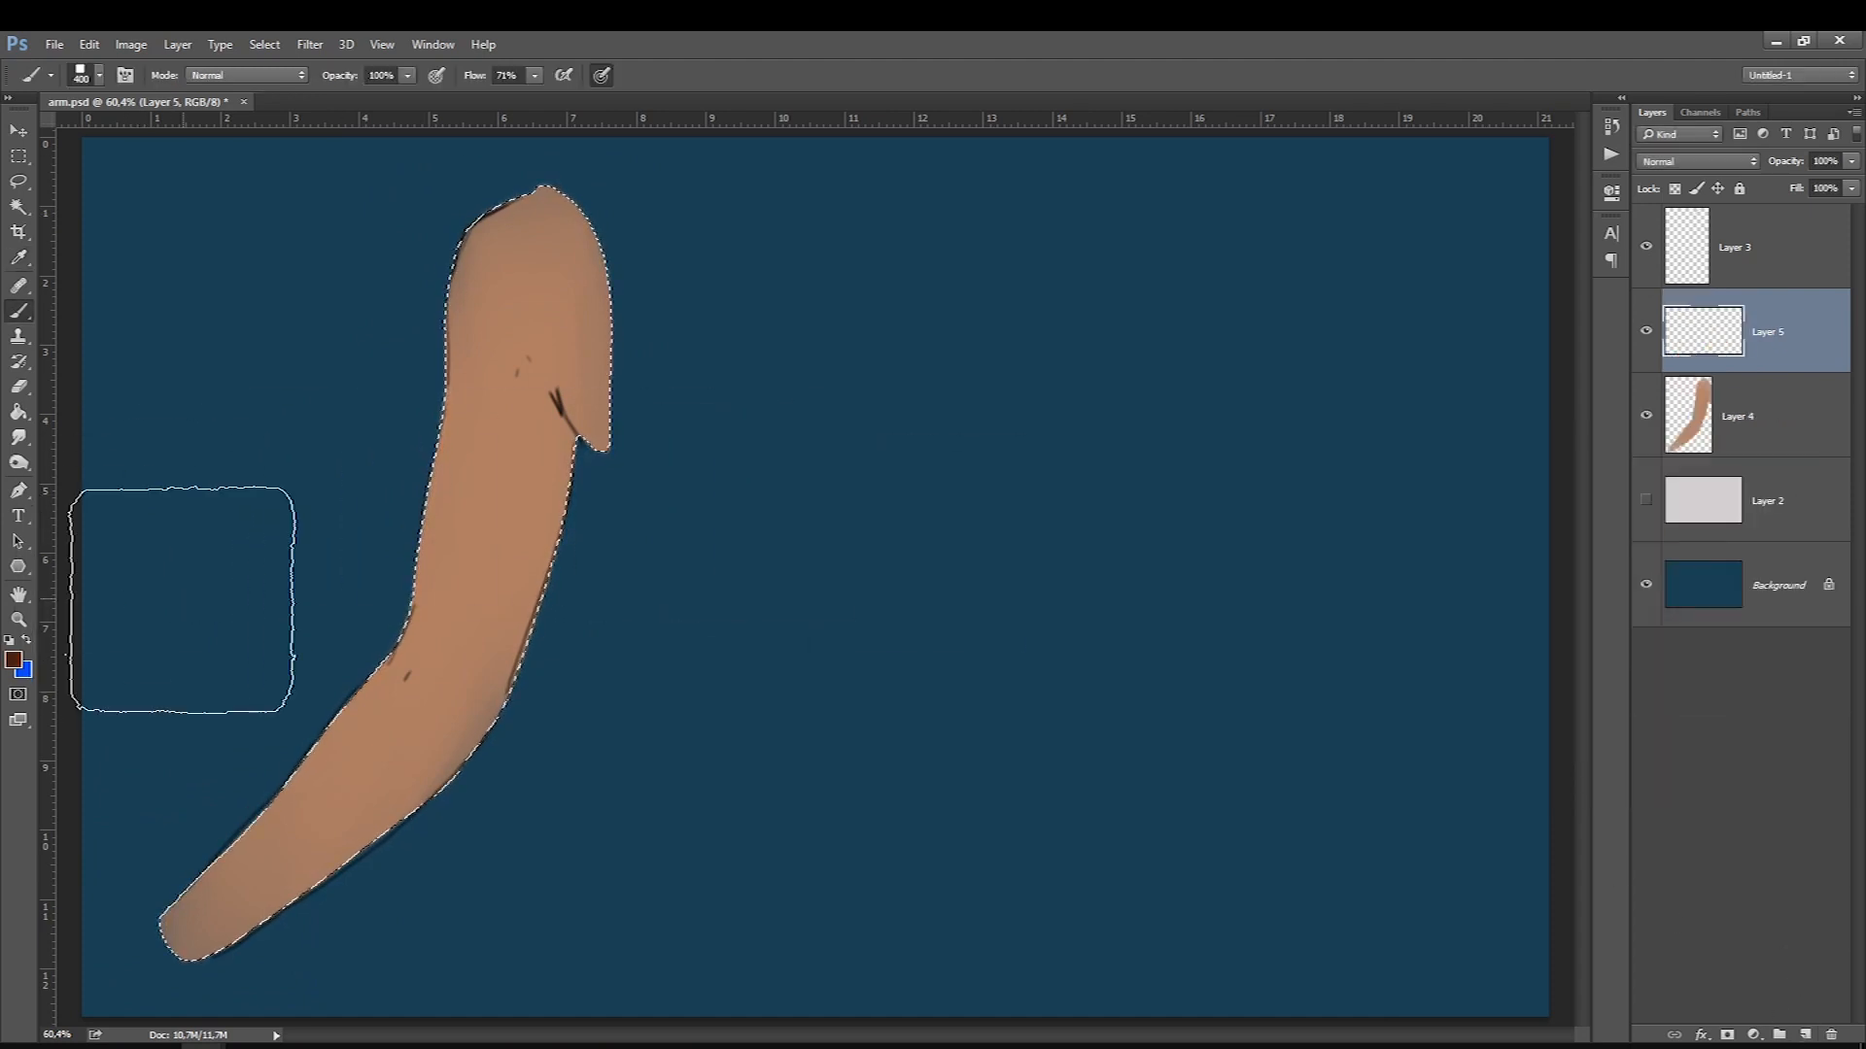
Set the foreground to a dark reddish brown and reduce the brush opacity to 26%.
{"action": "left_click", "coordinate": [14, 659]}
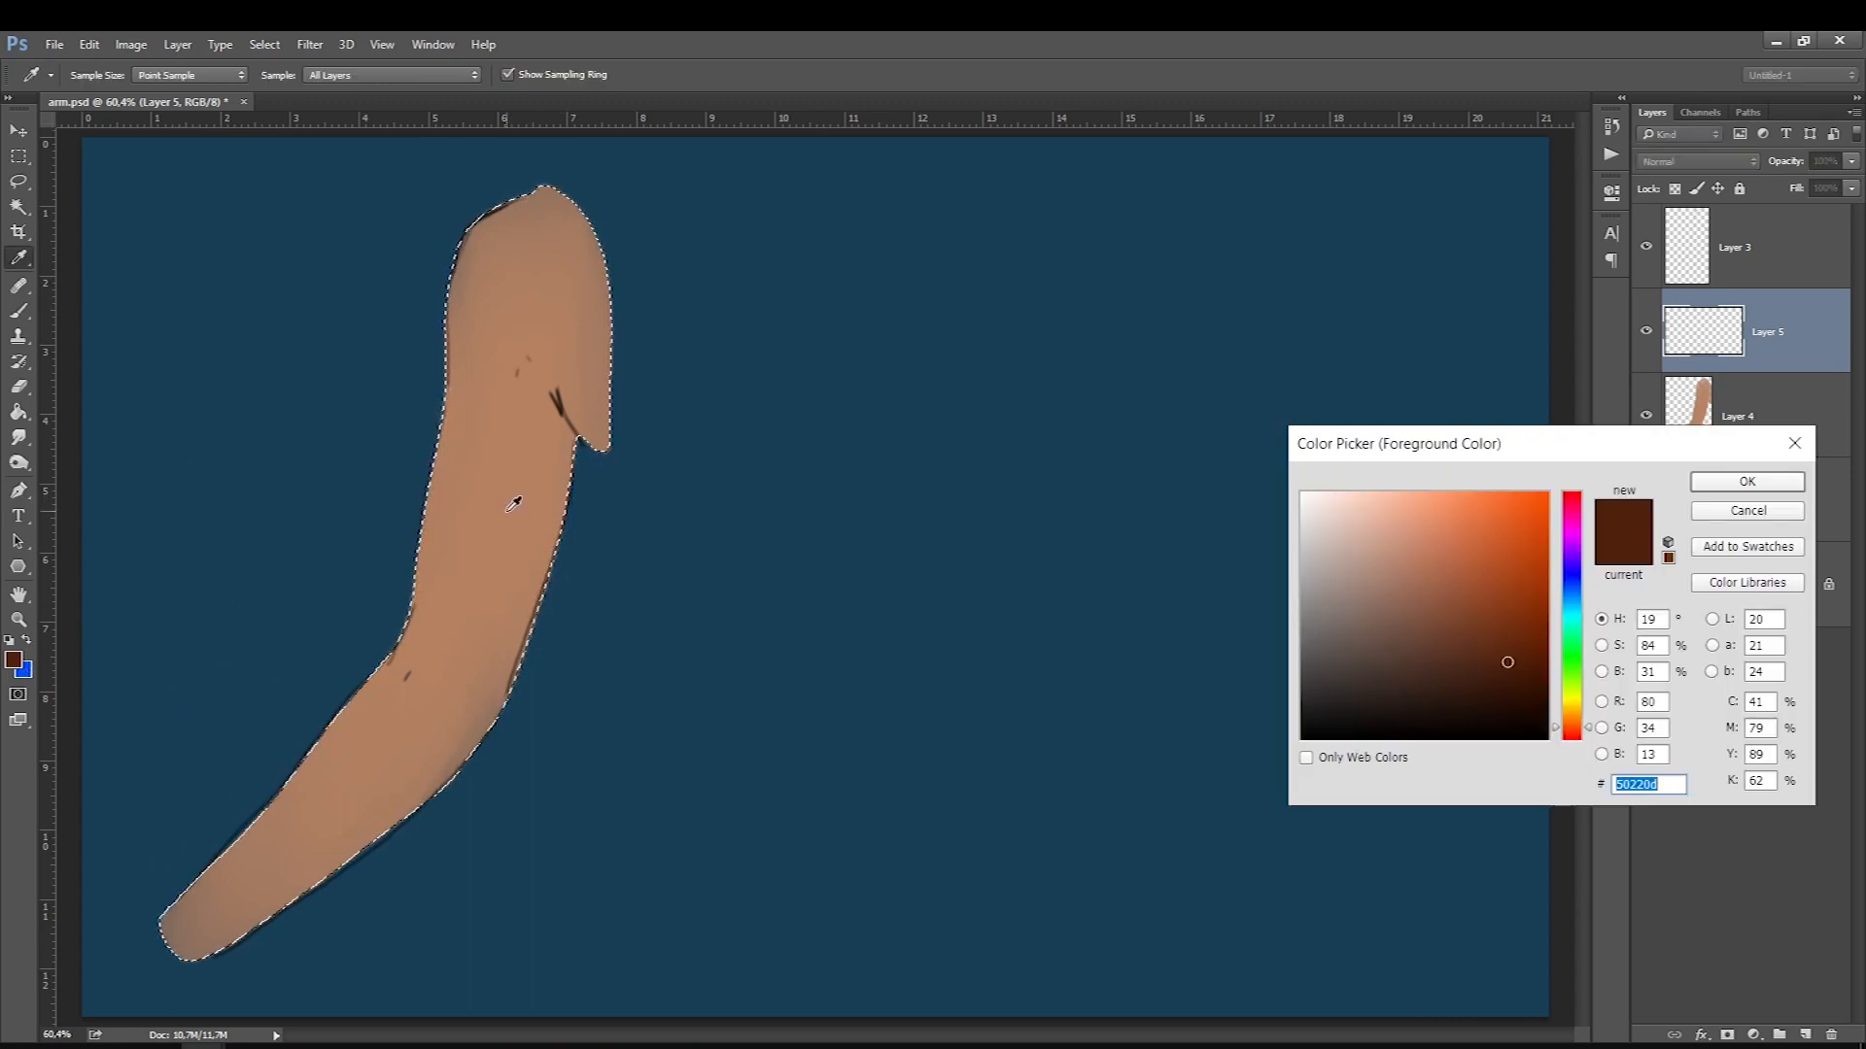
{"action": "left_click", "coordinate": [514, 503]}
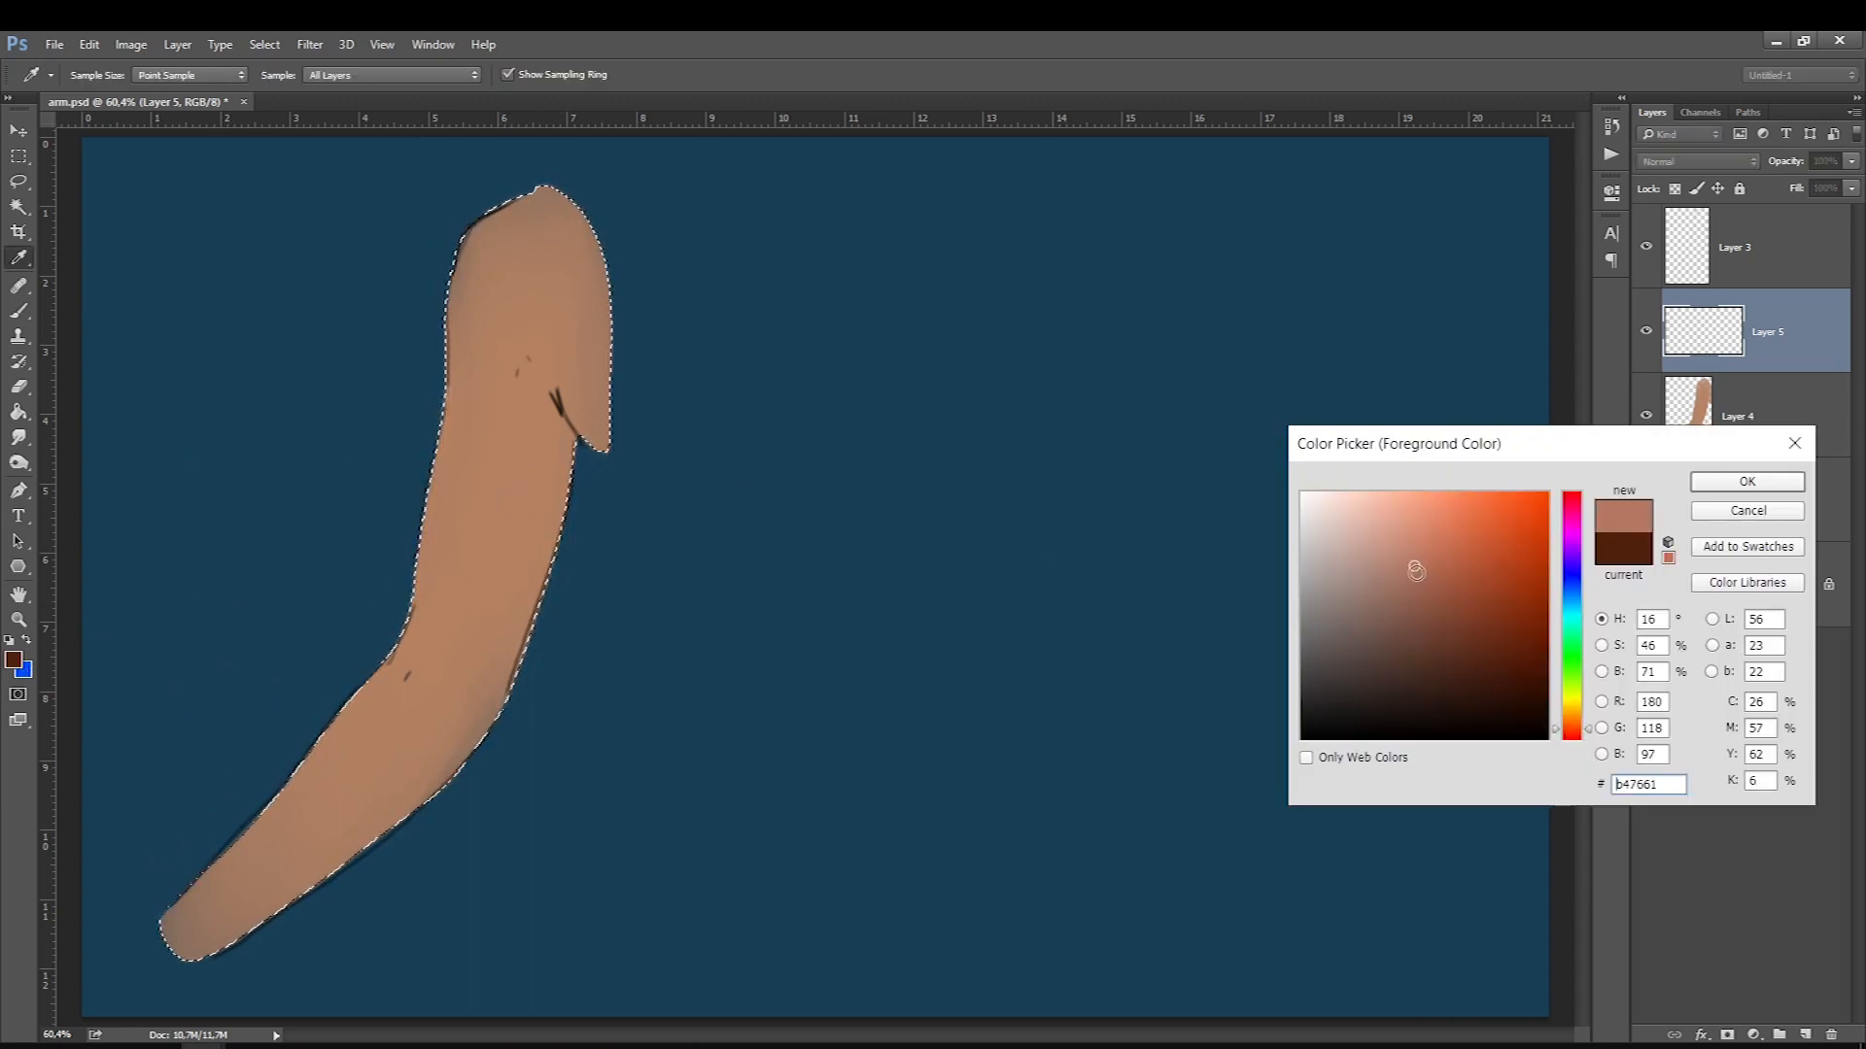
{"action": "left_click", "coordinate": [1497, 663]}
{"action": "left_click", "coordinate": [1746, 481]}
{"action": "left_click", "coordinate": [407, 75]}
{"action": "left_click_drag", "start_coordinate": [341, 96], "coordinate": [337, 95]}
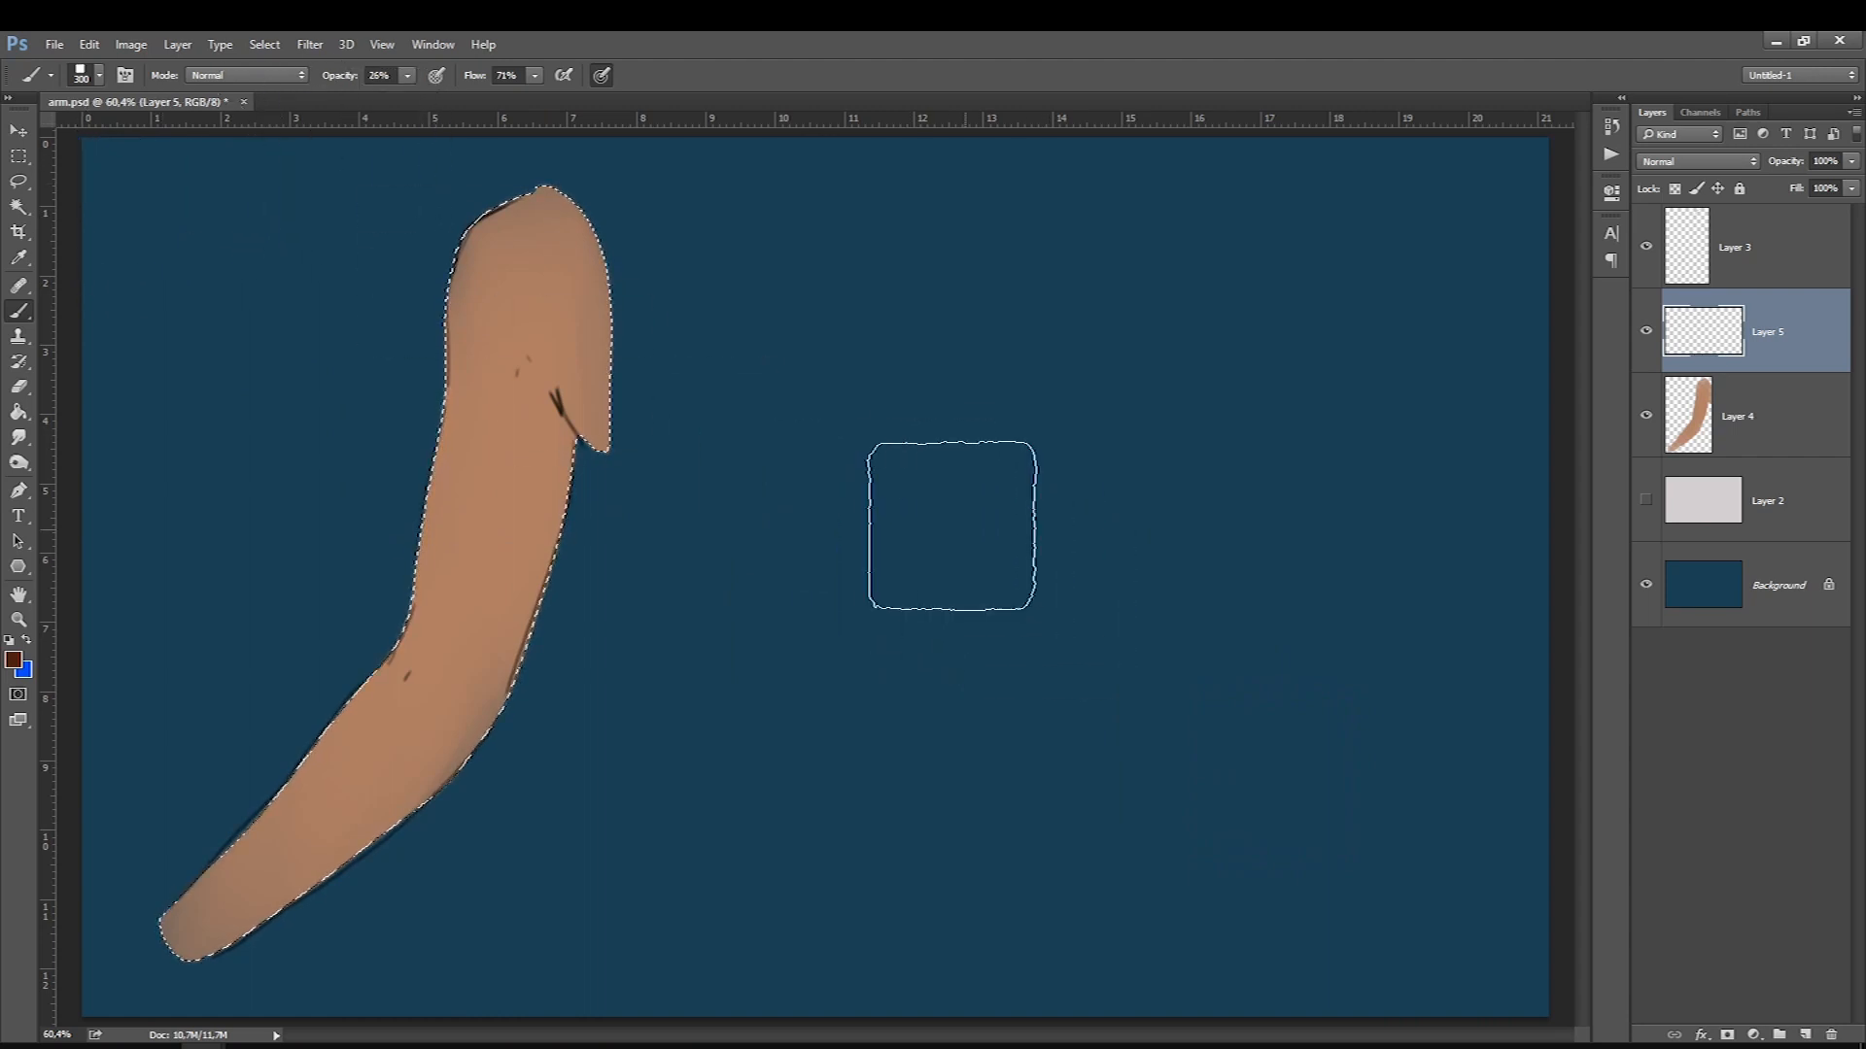
Clear the current selection and load the painted arm shape of Layer 4 as a selection.
{"action": "left_click", "coordinate": [264, 45]}
{"action": "left_click", "coordinate": [271, 82]}
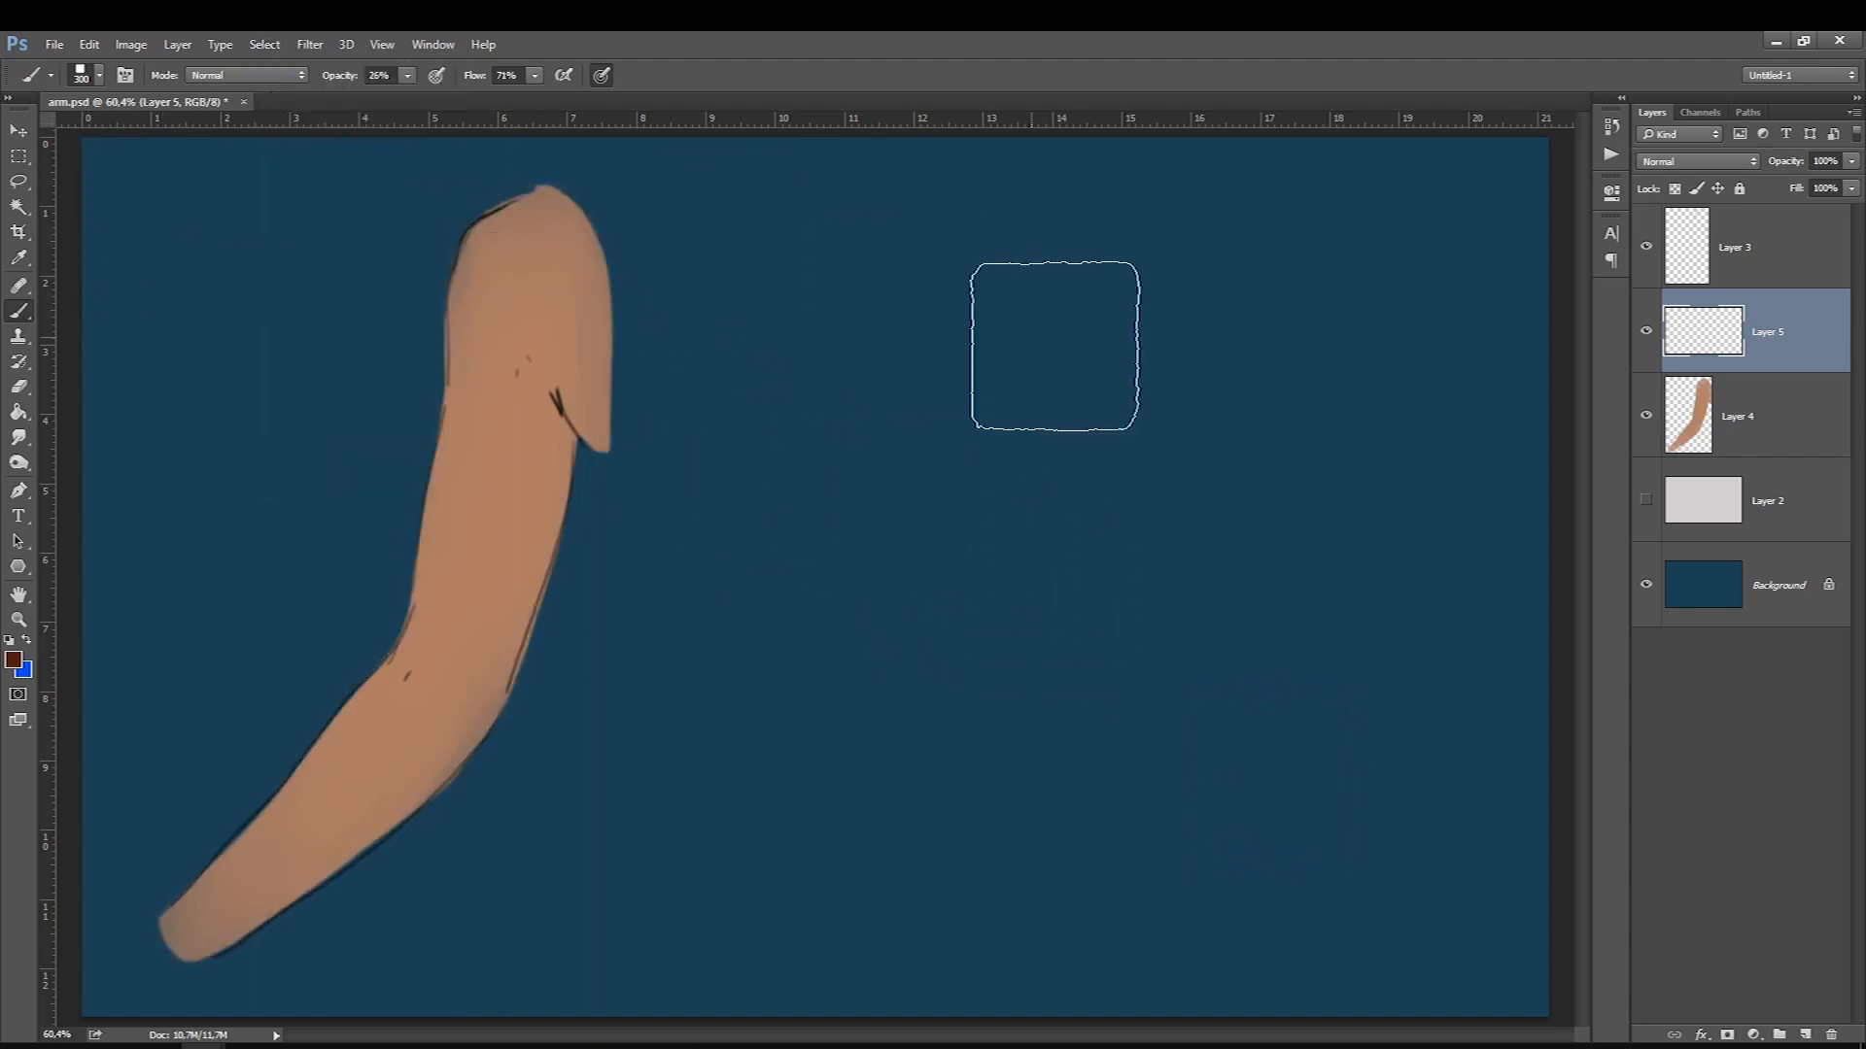
{"action": "left_click", "coordinate": [1703, 427], "text": "ctrl"}
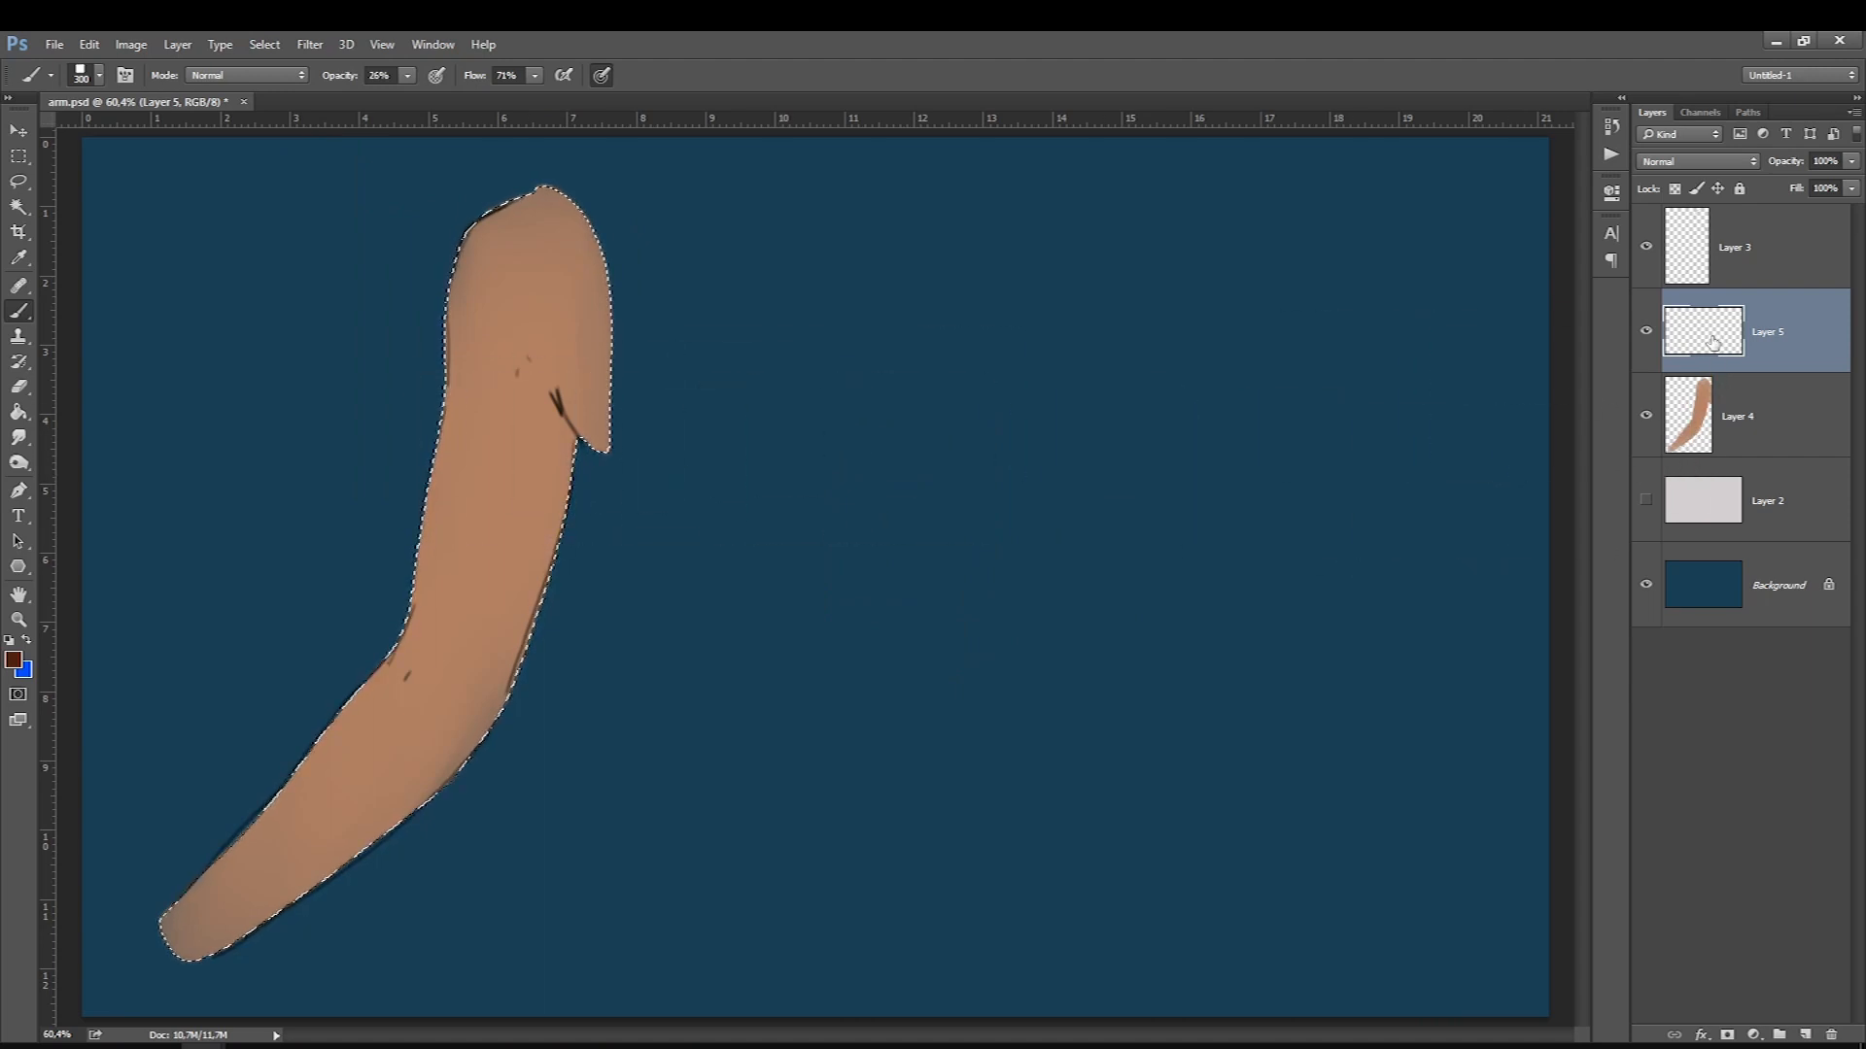
Rename the black outline layer (Layer 3) to LINE ART and make Layer 5 active for shading.
{"action": "double_click", "coordinate": [1735, 248]}
{"action": "type", "text": "LINE ART"}
{"action": "key", "text": "Return"}
{"action": "left_click", "coordinate": [1761, 338]}
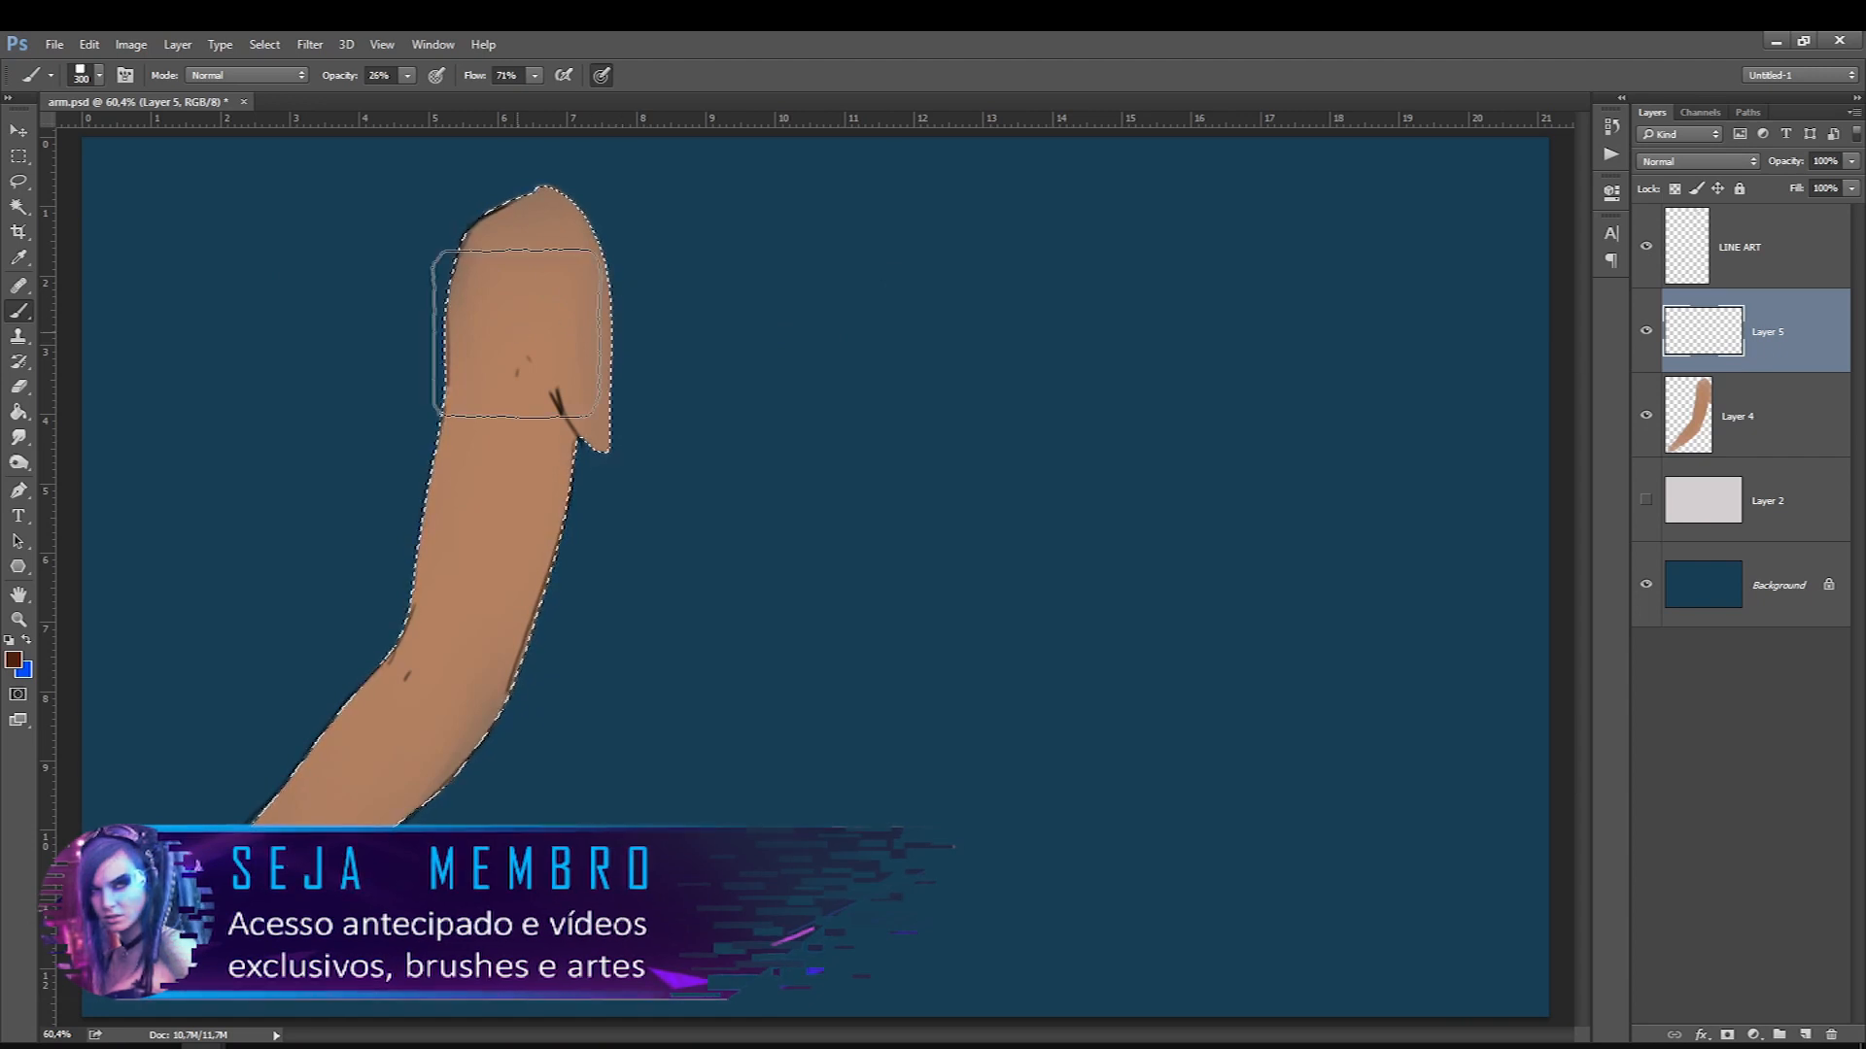
Brush the first soft shadows around the armpit crease and shift the foreground color to a more saturated reddish brown.
{"action": "mouse_move", "coordinate": [556, 390]}
{"action": "left_mouse_down"}
{"action": "mouse_move", "coordinate": [539, 428]}
{"action": "mouse_move", "coordinate": [556, 481]}
{"action": "left_mouse_up"}
{"action": "mouse_move", "coordinate": [526, 360]}
{"action": "left_mouse_down"}
{"action": "mouse_move", "coordinate": [515, 379]}
{"action": "mouse_move", "coordinate": [587, 433]}
{"action": "left_mouse_up"}
{"action": "left_click", "coordinate": [14, 660]}
{"action": "left_click_drag", "start_coordinate": [1495, 656], "coordinate": [1520, 648]}
{"action": "left_click", "coordinate": [1568, 730]}
{"action": "key", "text": "Return"}
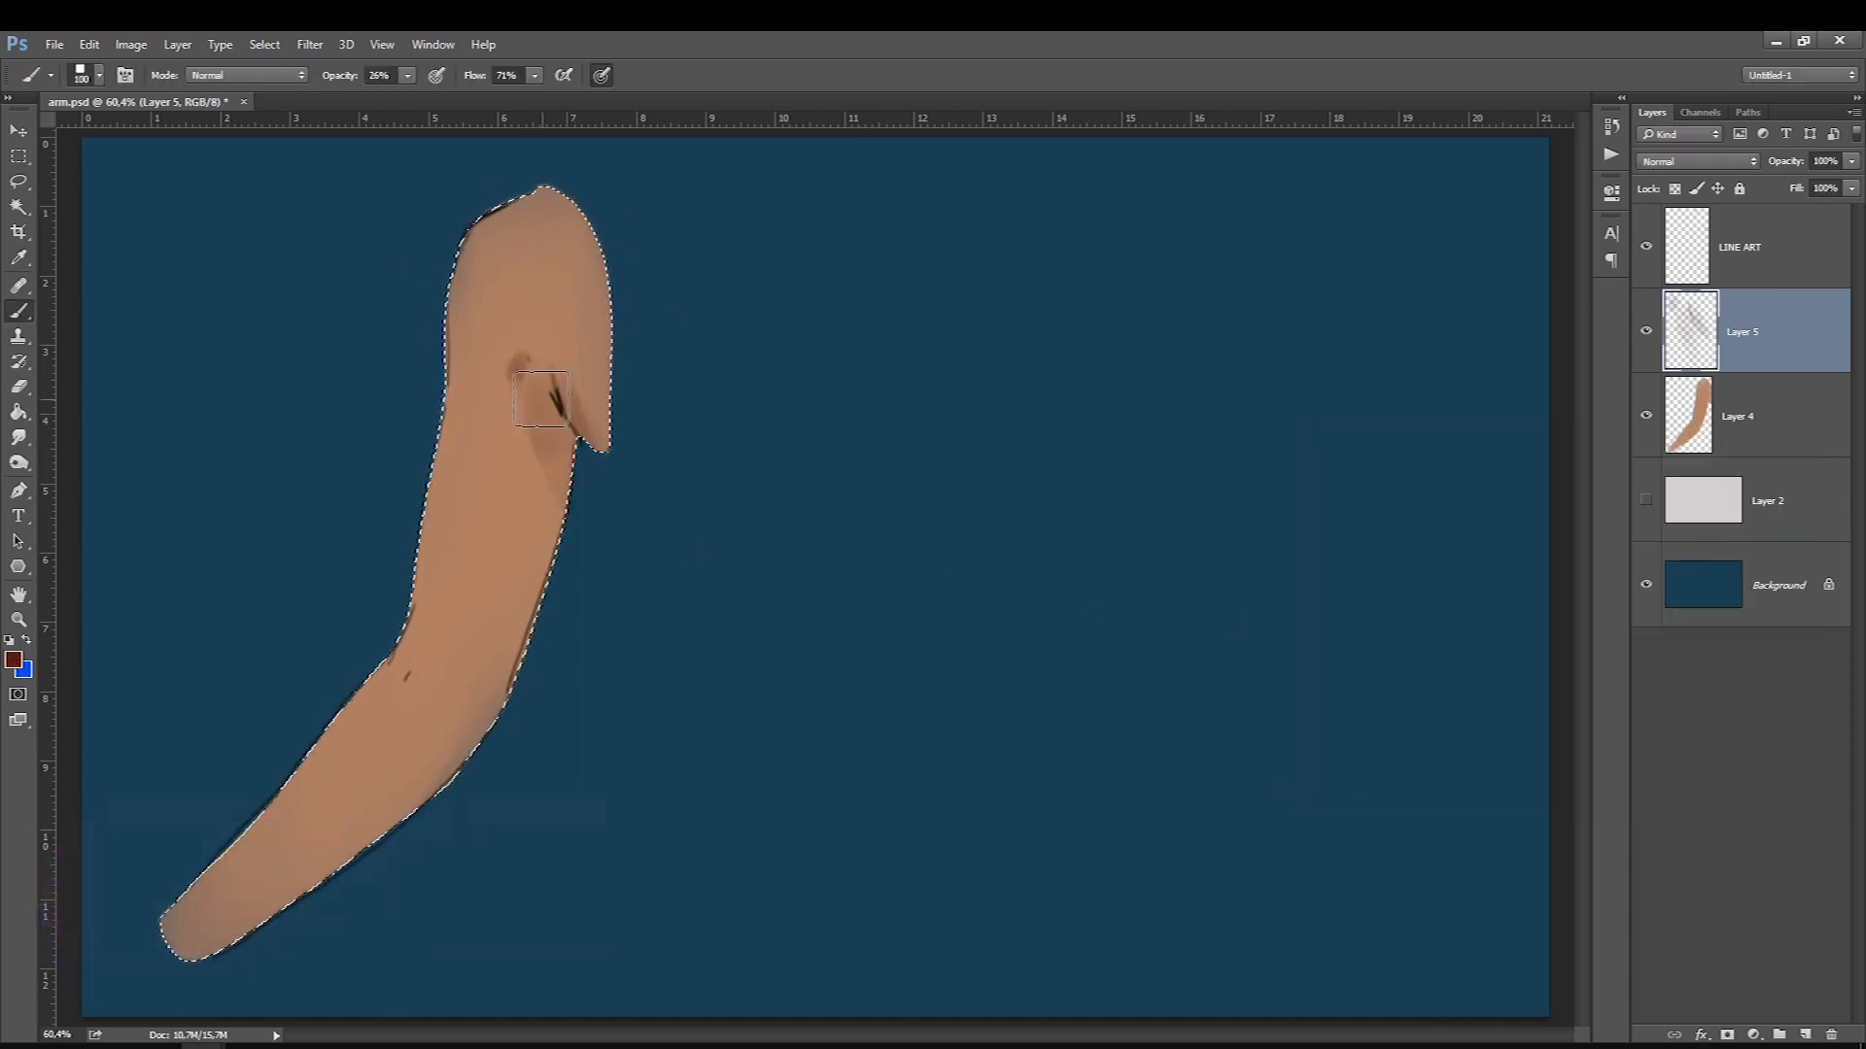
Build up reddish-brown shading along the inner side of the upper arm, from the armpit down to the elbow.
{"action": "left_click_drag", "start_coordinate": [552, 477], "coordinate": [556, 573]}
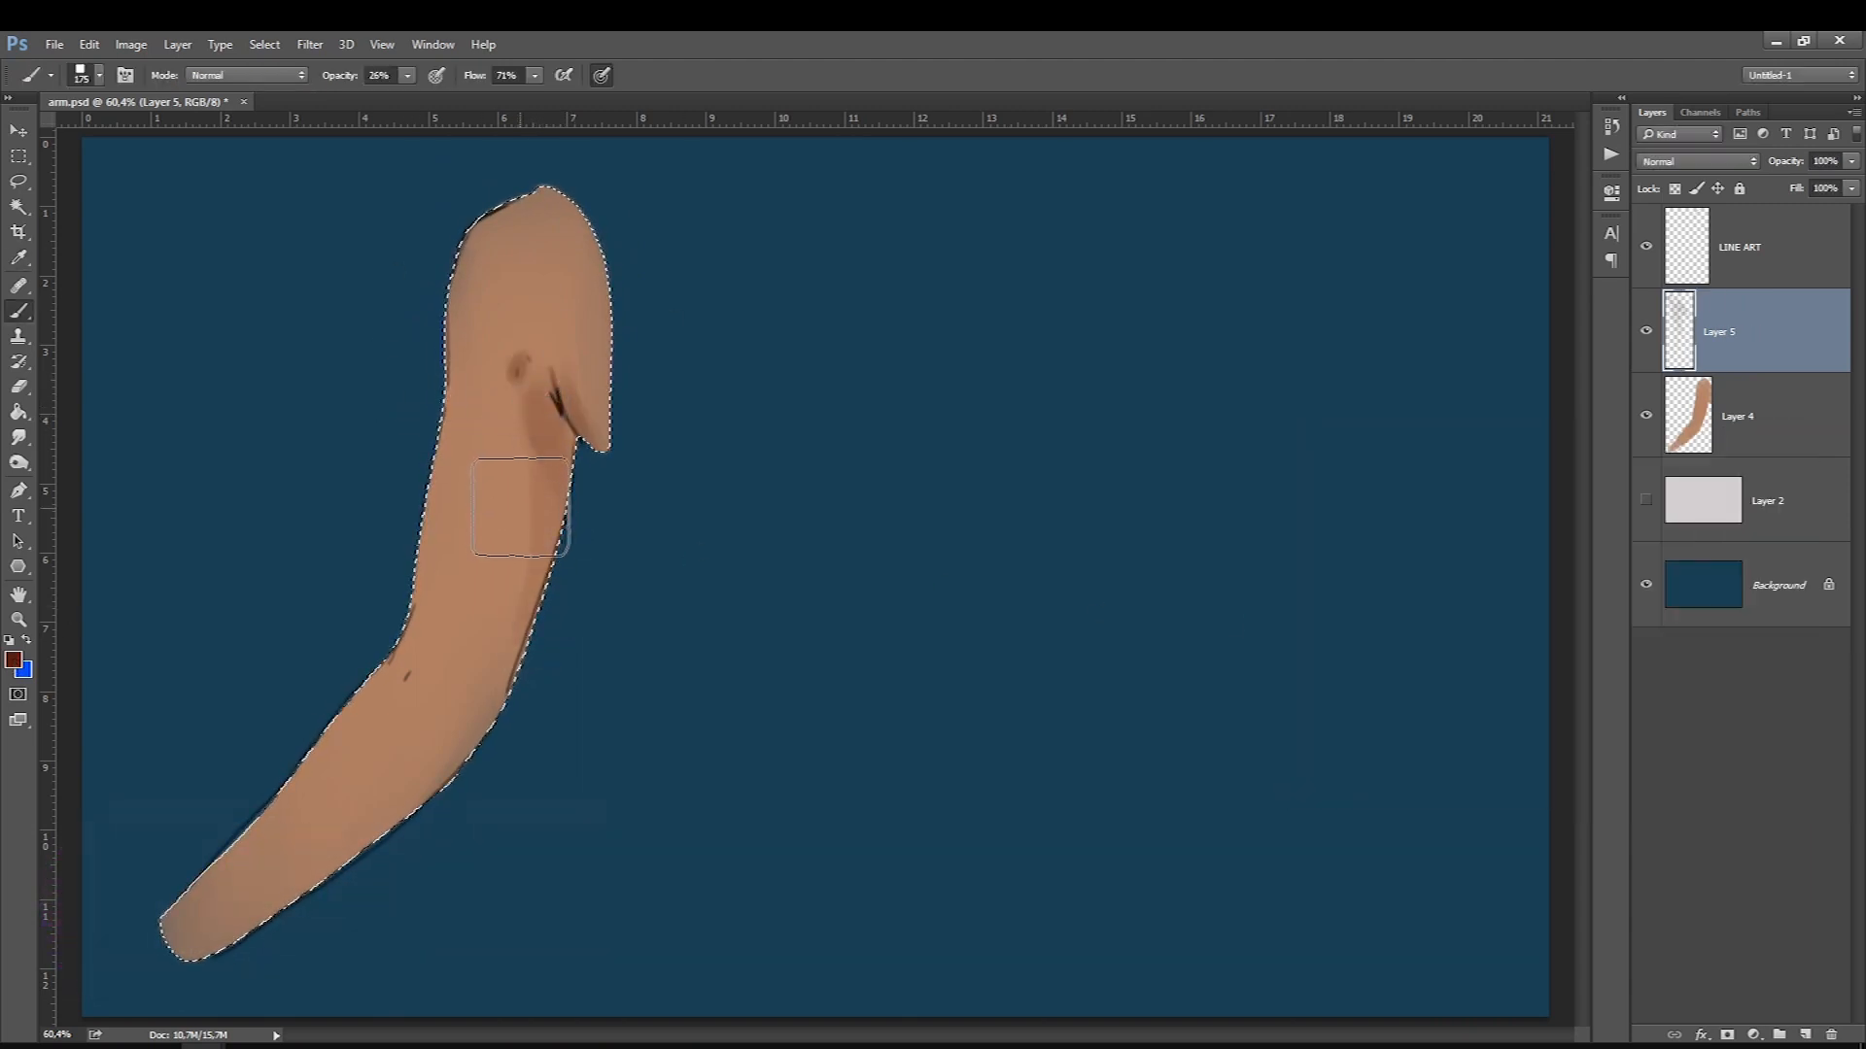
{"action": "left_click_drag", "start_coordinate": [509, 503], "coordinate": [530, 465]}
{"action": "key", "text": "bracketleft"}
{"action": "key", "text": "bracketleft"}
{"action": "key", "text": "bracketleft"}
{"action": "key", "text": "bracketleft"}
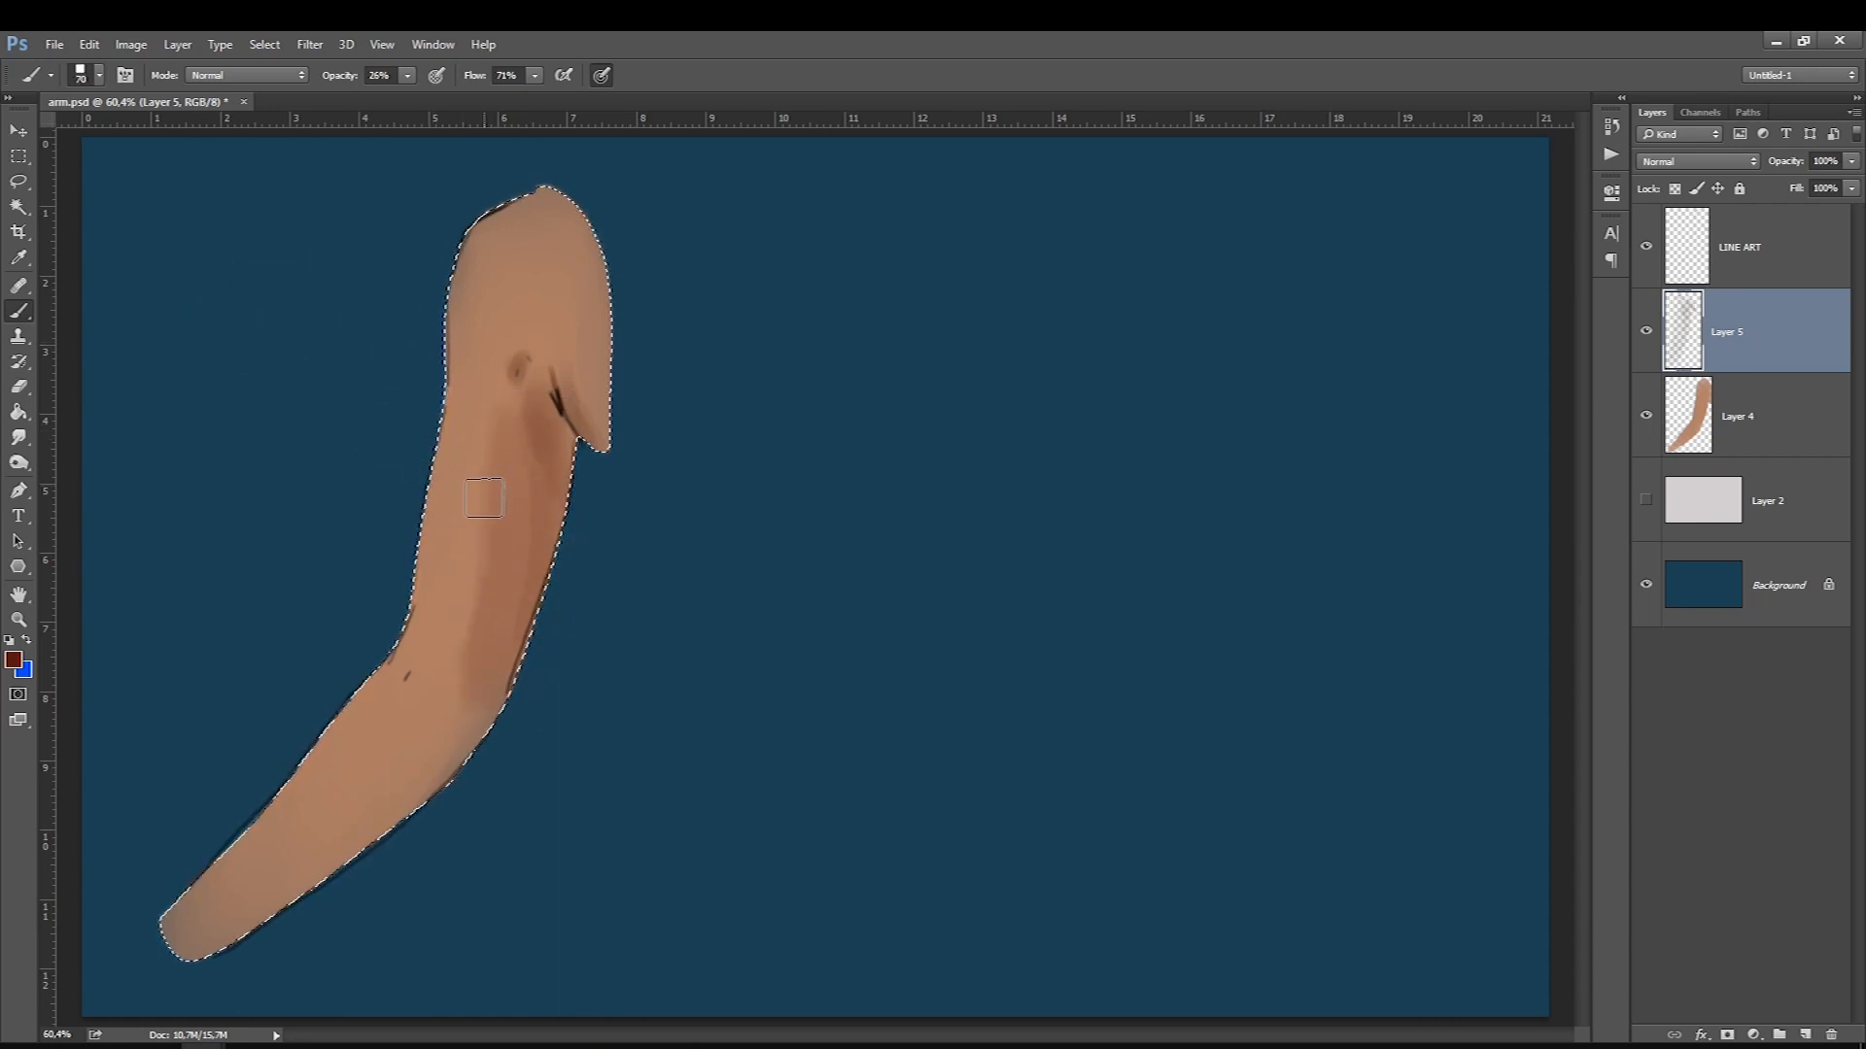
{"action": "key", "text": "bracketright"}
{"action": "key", "text": "bracketright"}
{"action": "key", "text": "bracketright"}
{"action": "key", "text": "bracketright"}
{"action": "key", "text": "bracketright"}
{"action": "left_click_drag", "start_coordinate": [520, 428], "coordinate": [466, 749]}
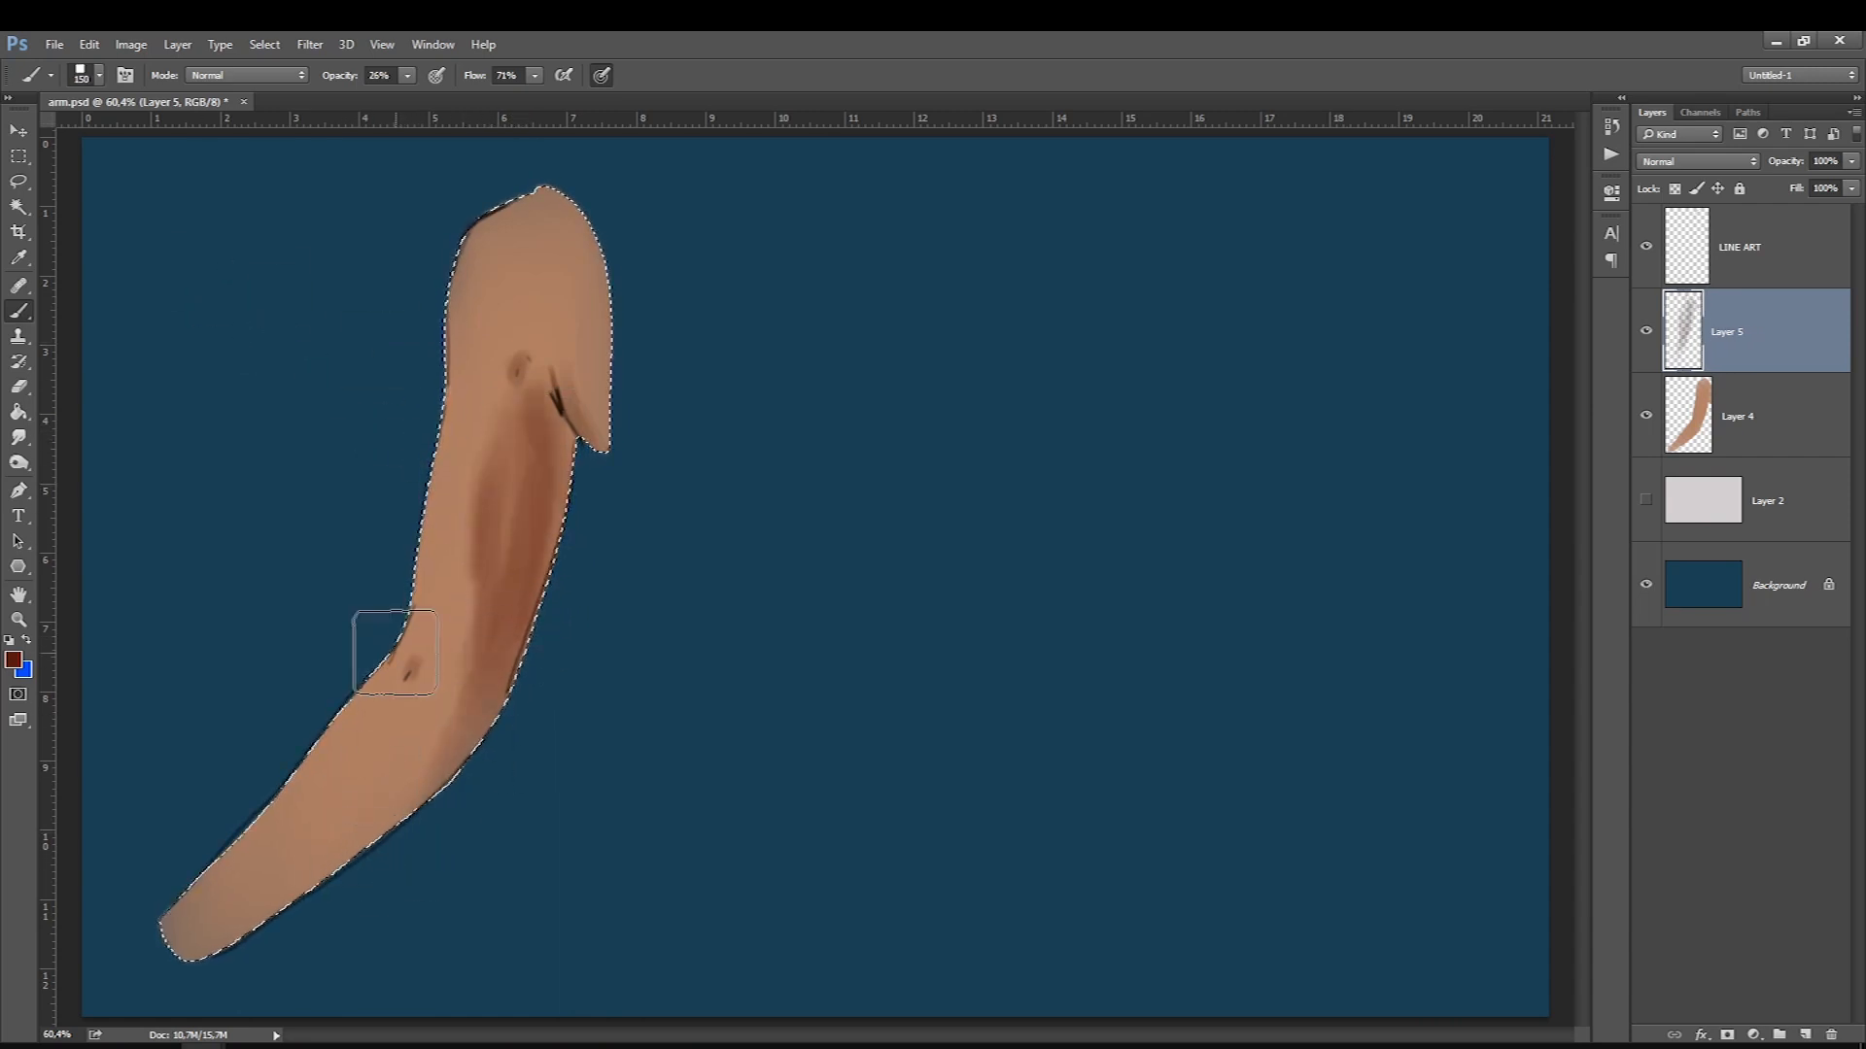
Shade both edges of the forearm toward the wrist with progressively smaller brushes.
{"action": "left_click_drag", "start_coordinate": [353, 717], "coordinate": [243, 844]}
{"action": "key", "text": "bracketleft"}
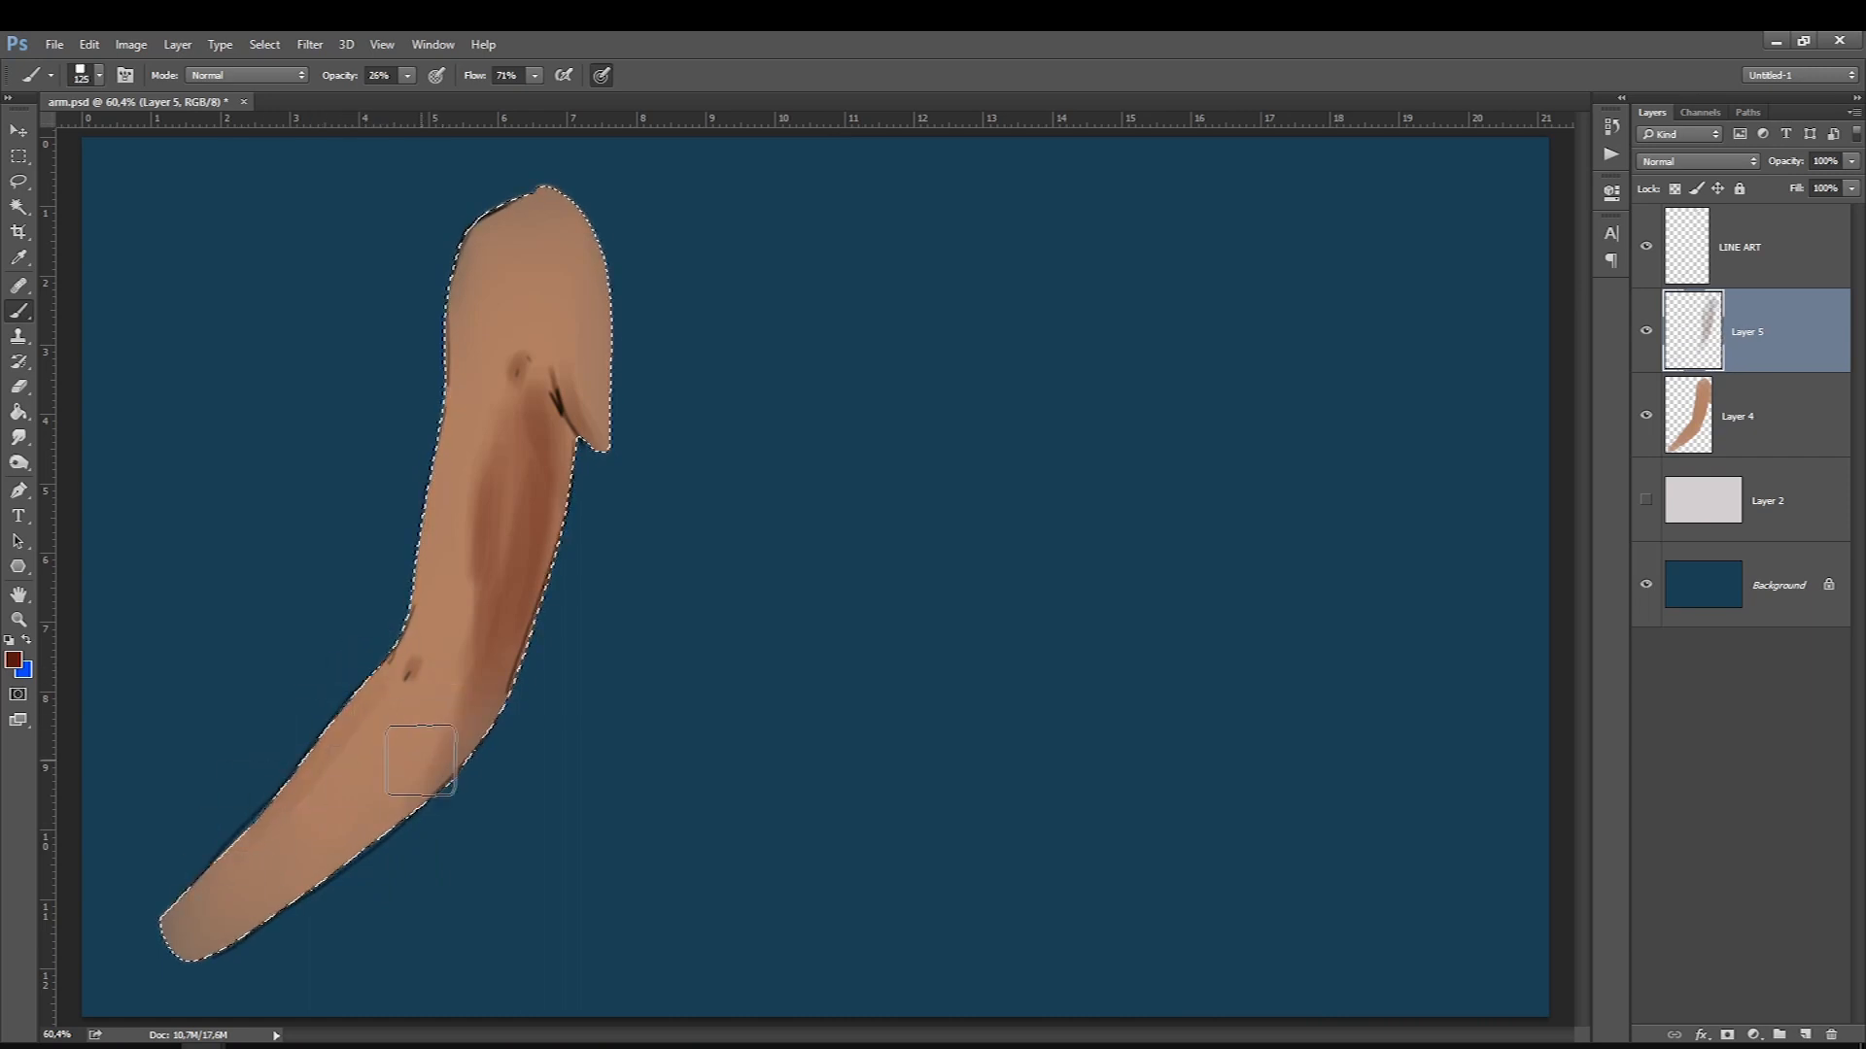
{"action": "left_click_drag", "start_coordinate": [374, 841], "coordinate": [439, 774]}
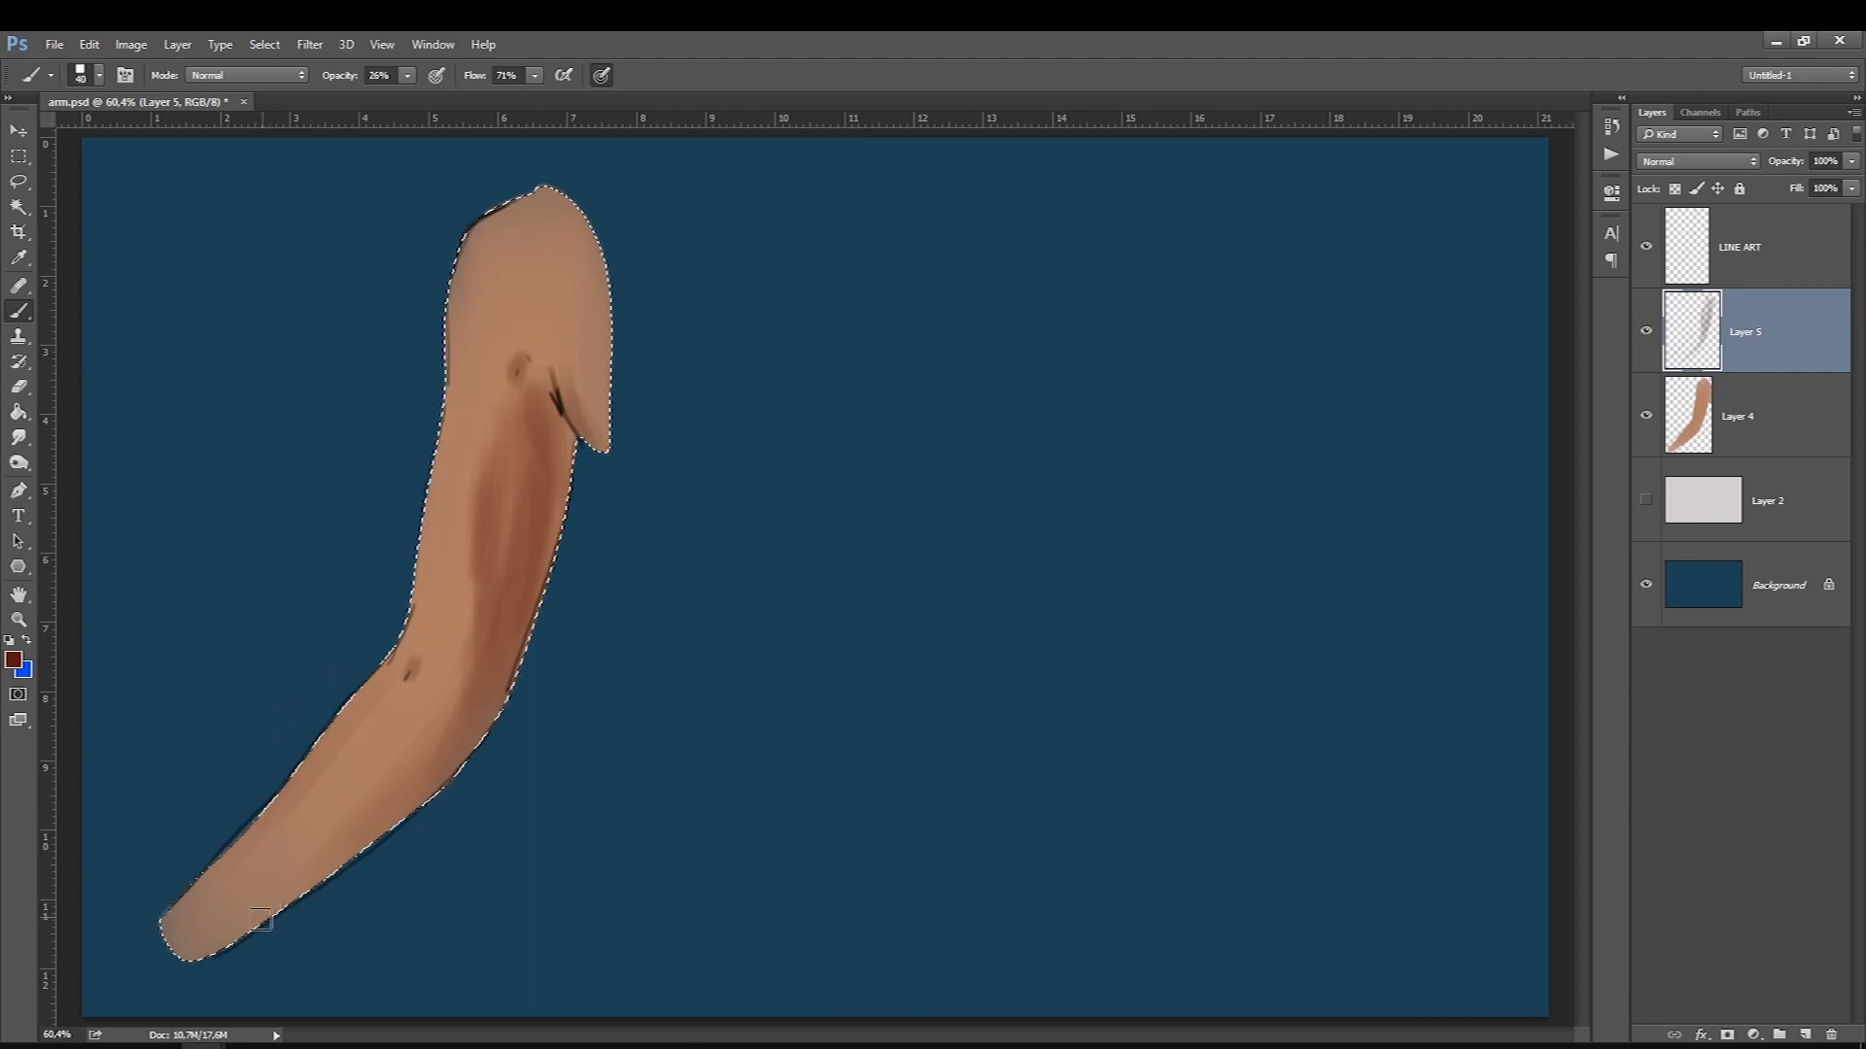
{"action": "left_click_drag", "start_coordinate": [260, 919], "coordinate": [253, 924]}
Shade the top of the shoulder with soft reddish-brown strokes using a larger brush.
{"action": "key", "text": "bracketright"}
{"action": "key", "text": "bracketright"}
{"action": "key", "text": "bracketright"}
{"action": "key", "text": "bracketright"}
{"action": "key", "text": "bracketright"}
{"action": "key", "text": "bracketright"}
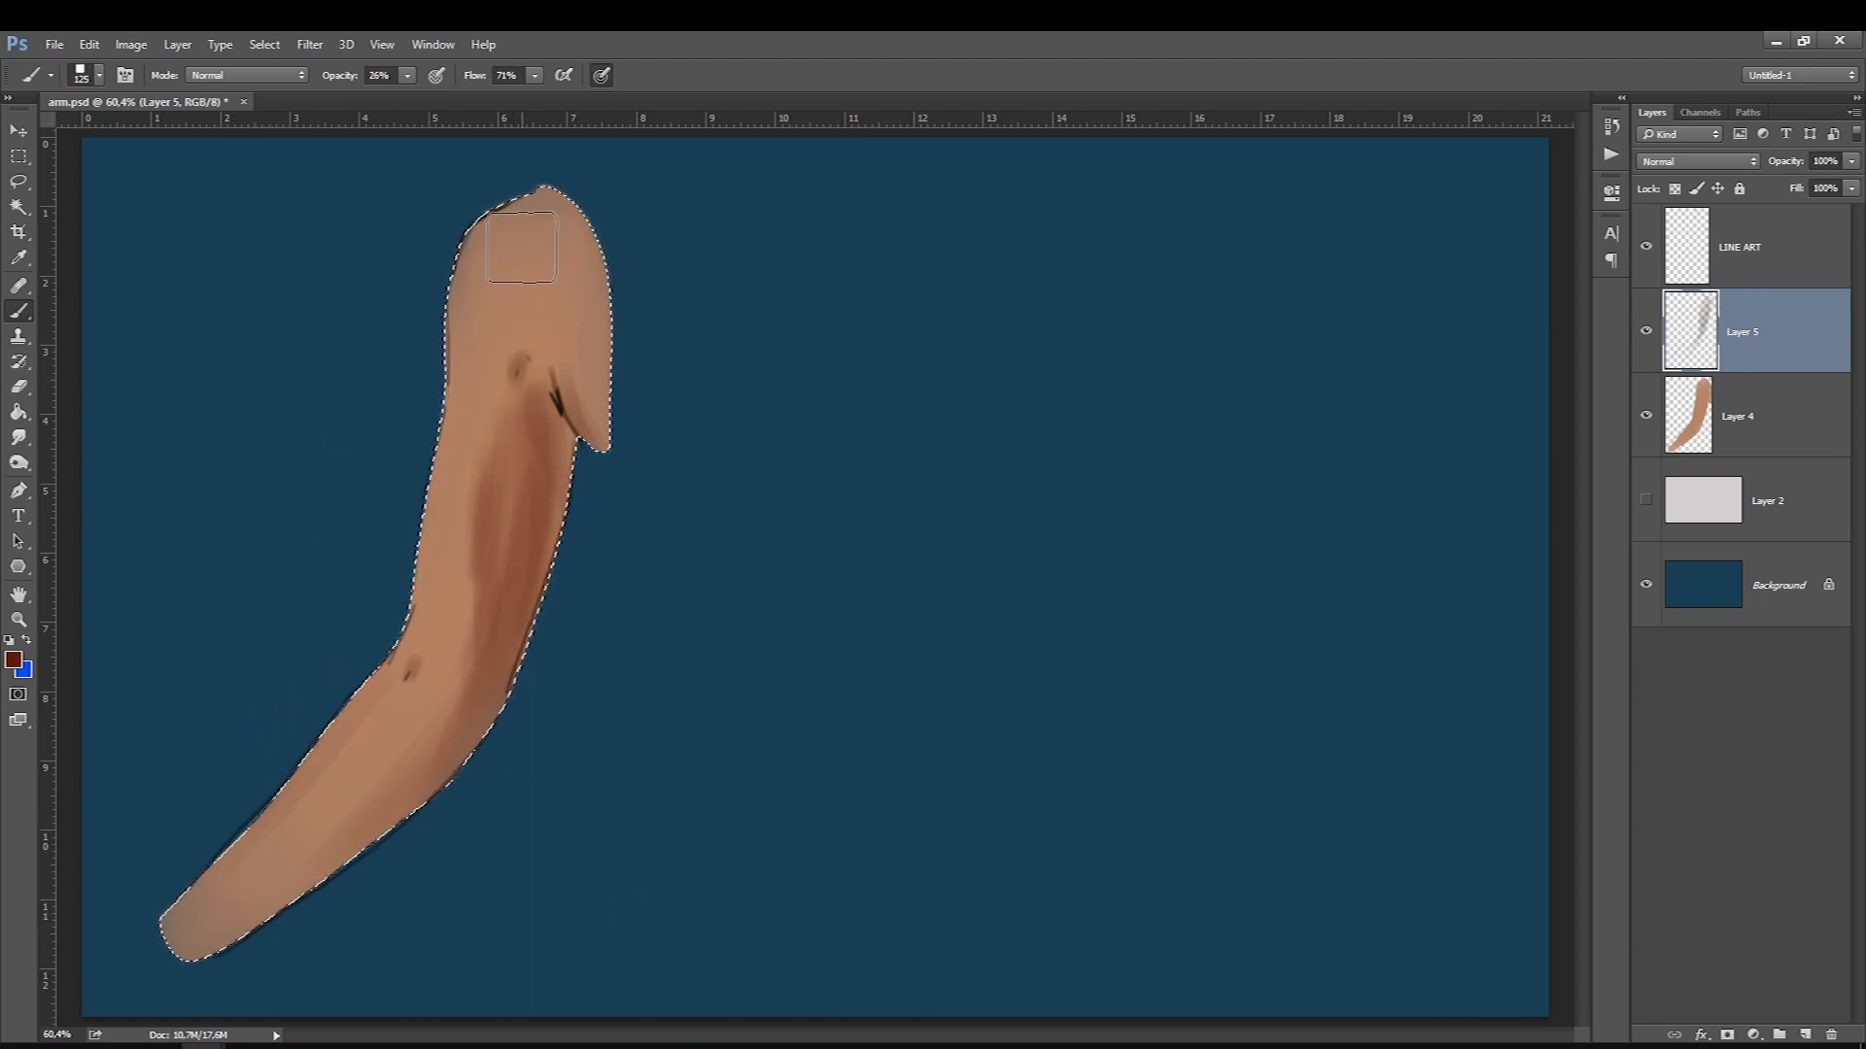
{"action": "left_click_drag", "start_coordinate": [534, 212], "coordinate": [532, 234]}
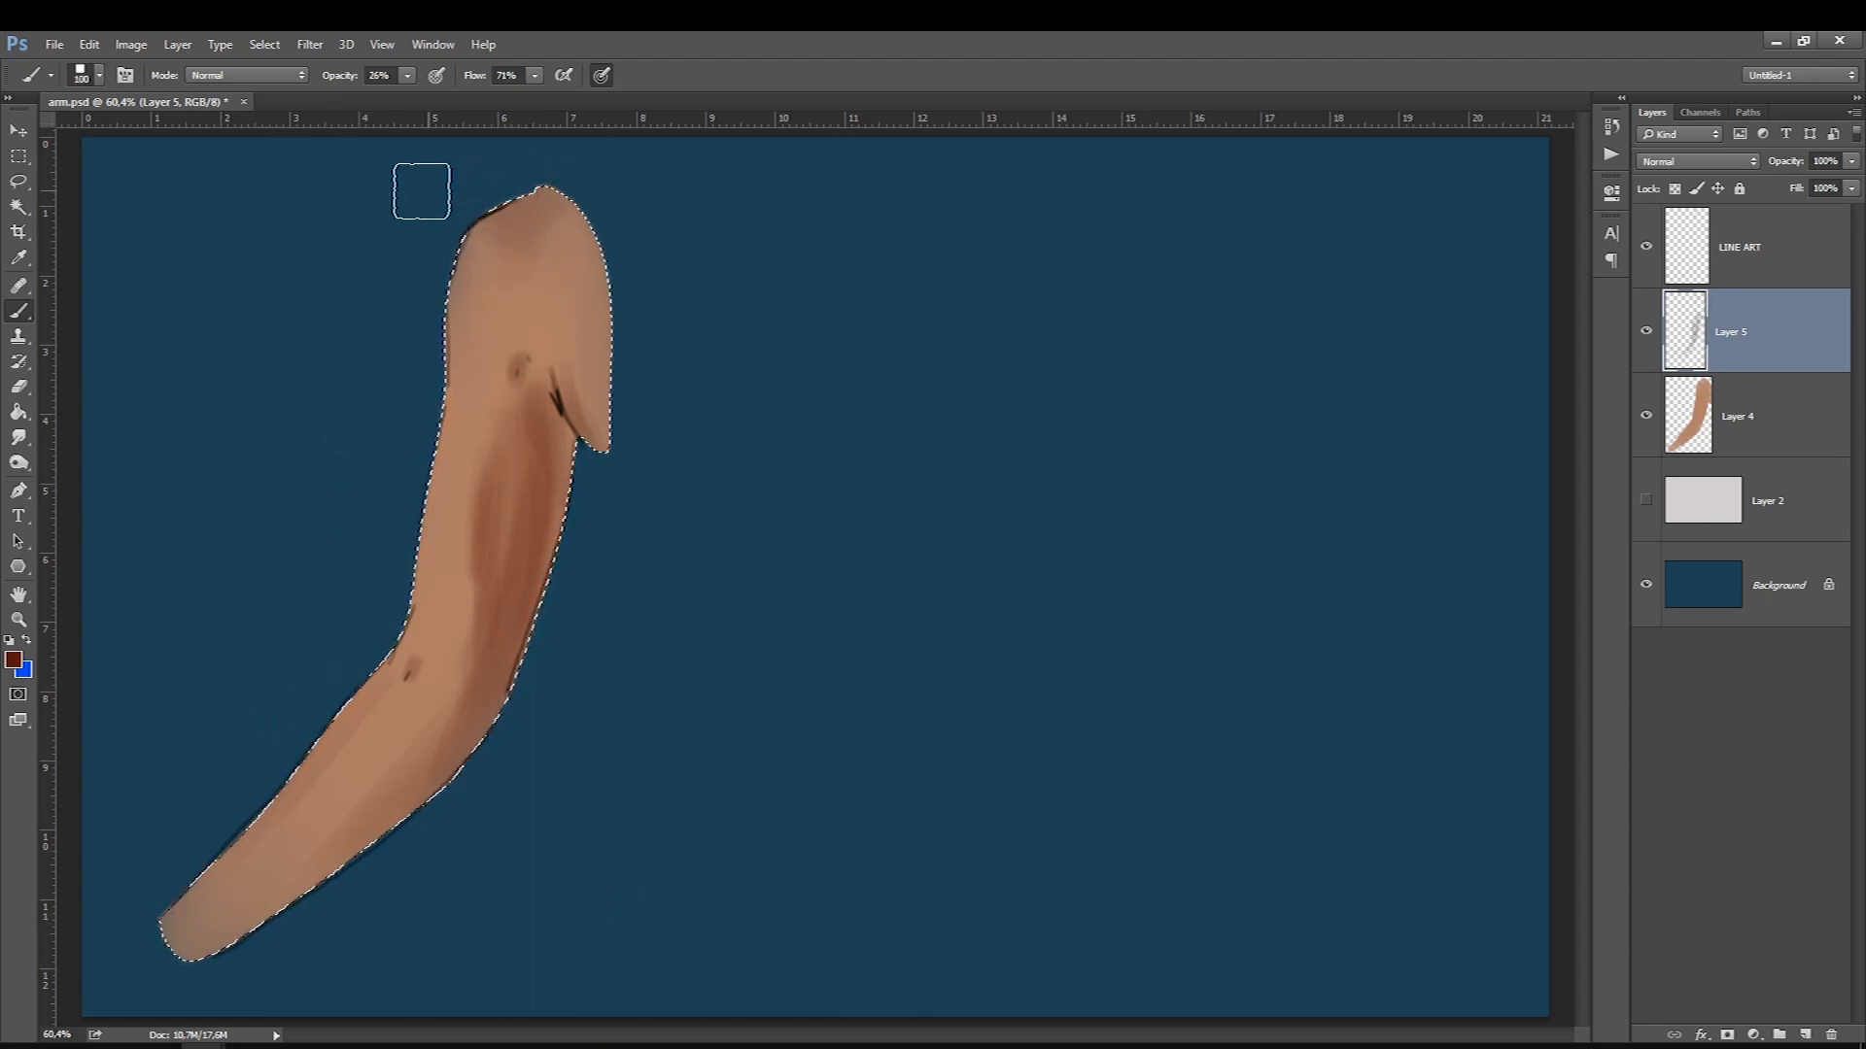
{"action": "key", "text": "bracketright"}
{"action": "key", "text": "bracketright"}
{"action": "key", "text": "bracketright"}
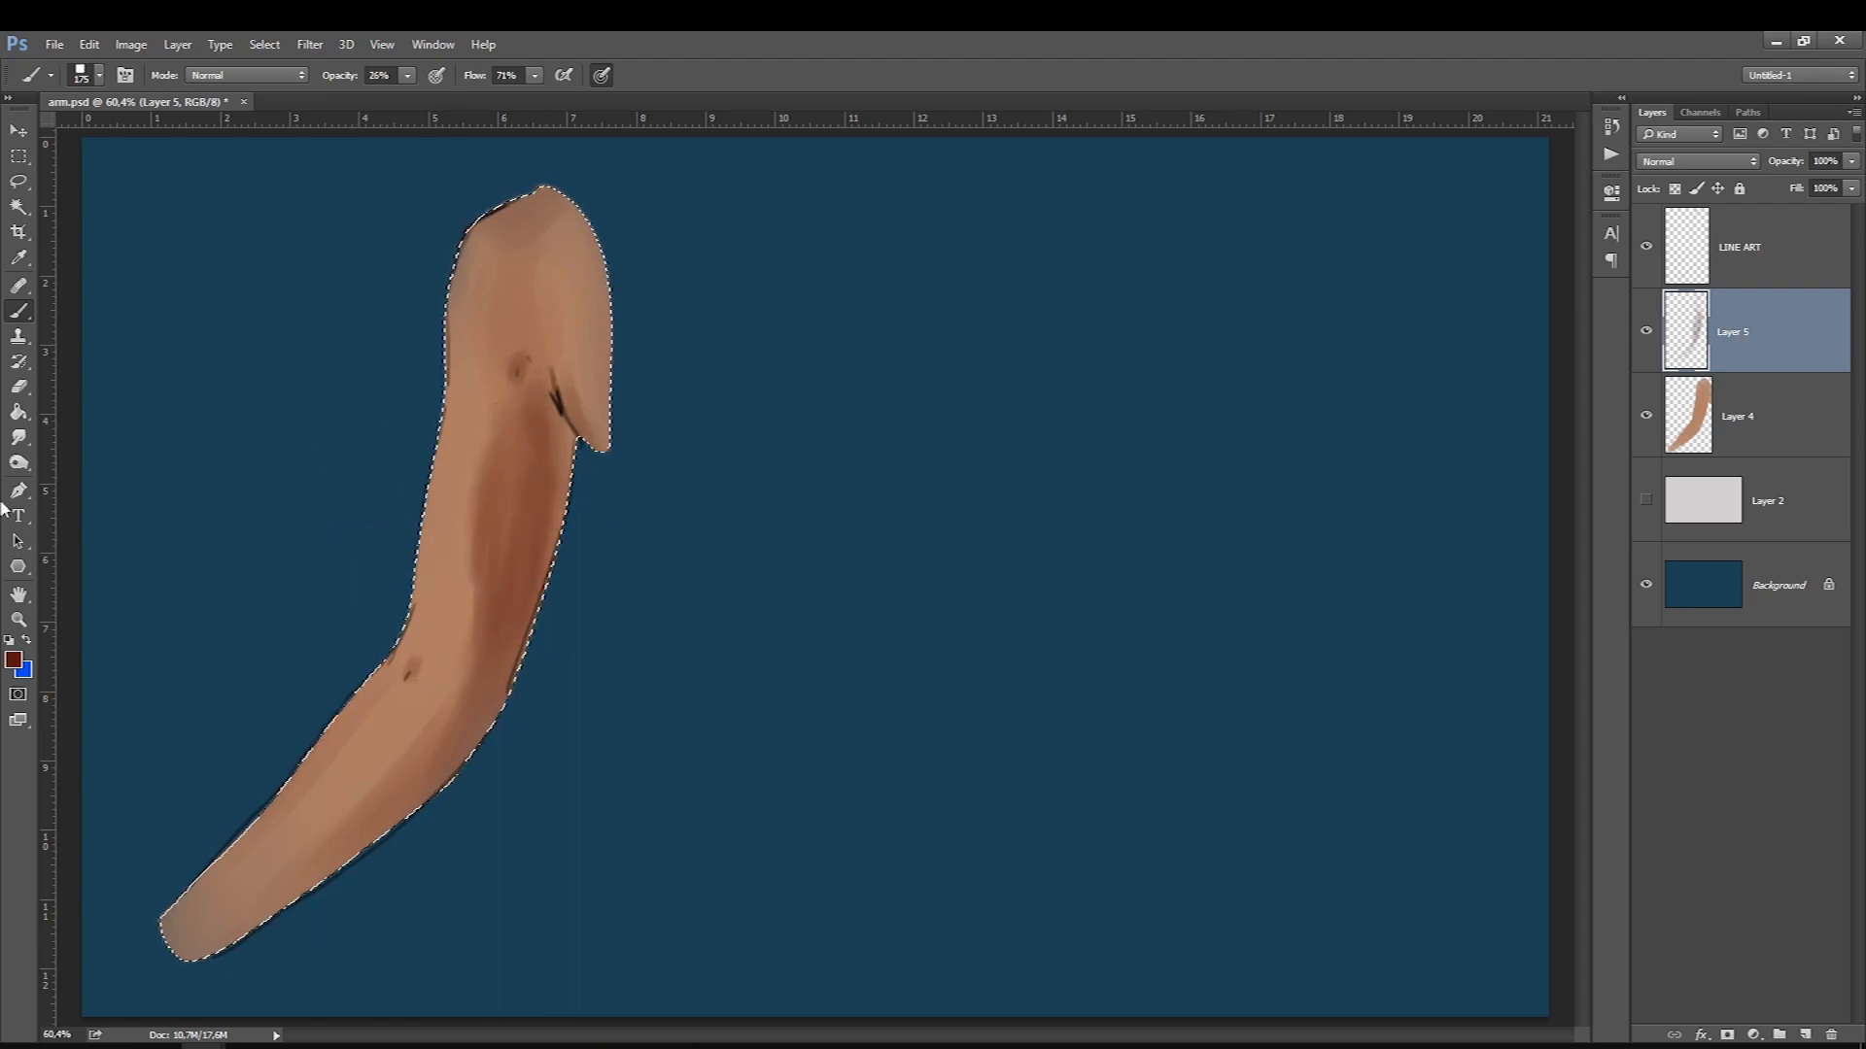
Blend the arm's shading with a large Smudge tool at 20% strength.
{"action": "left_click", "coordinate": [21, 437]}
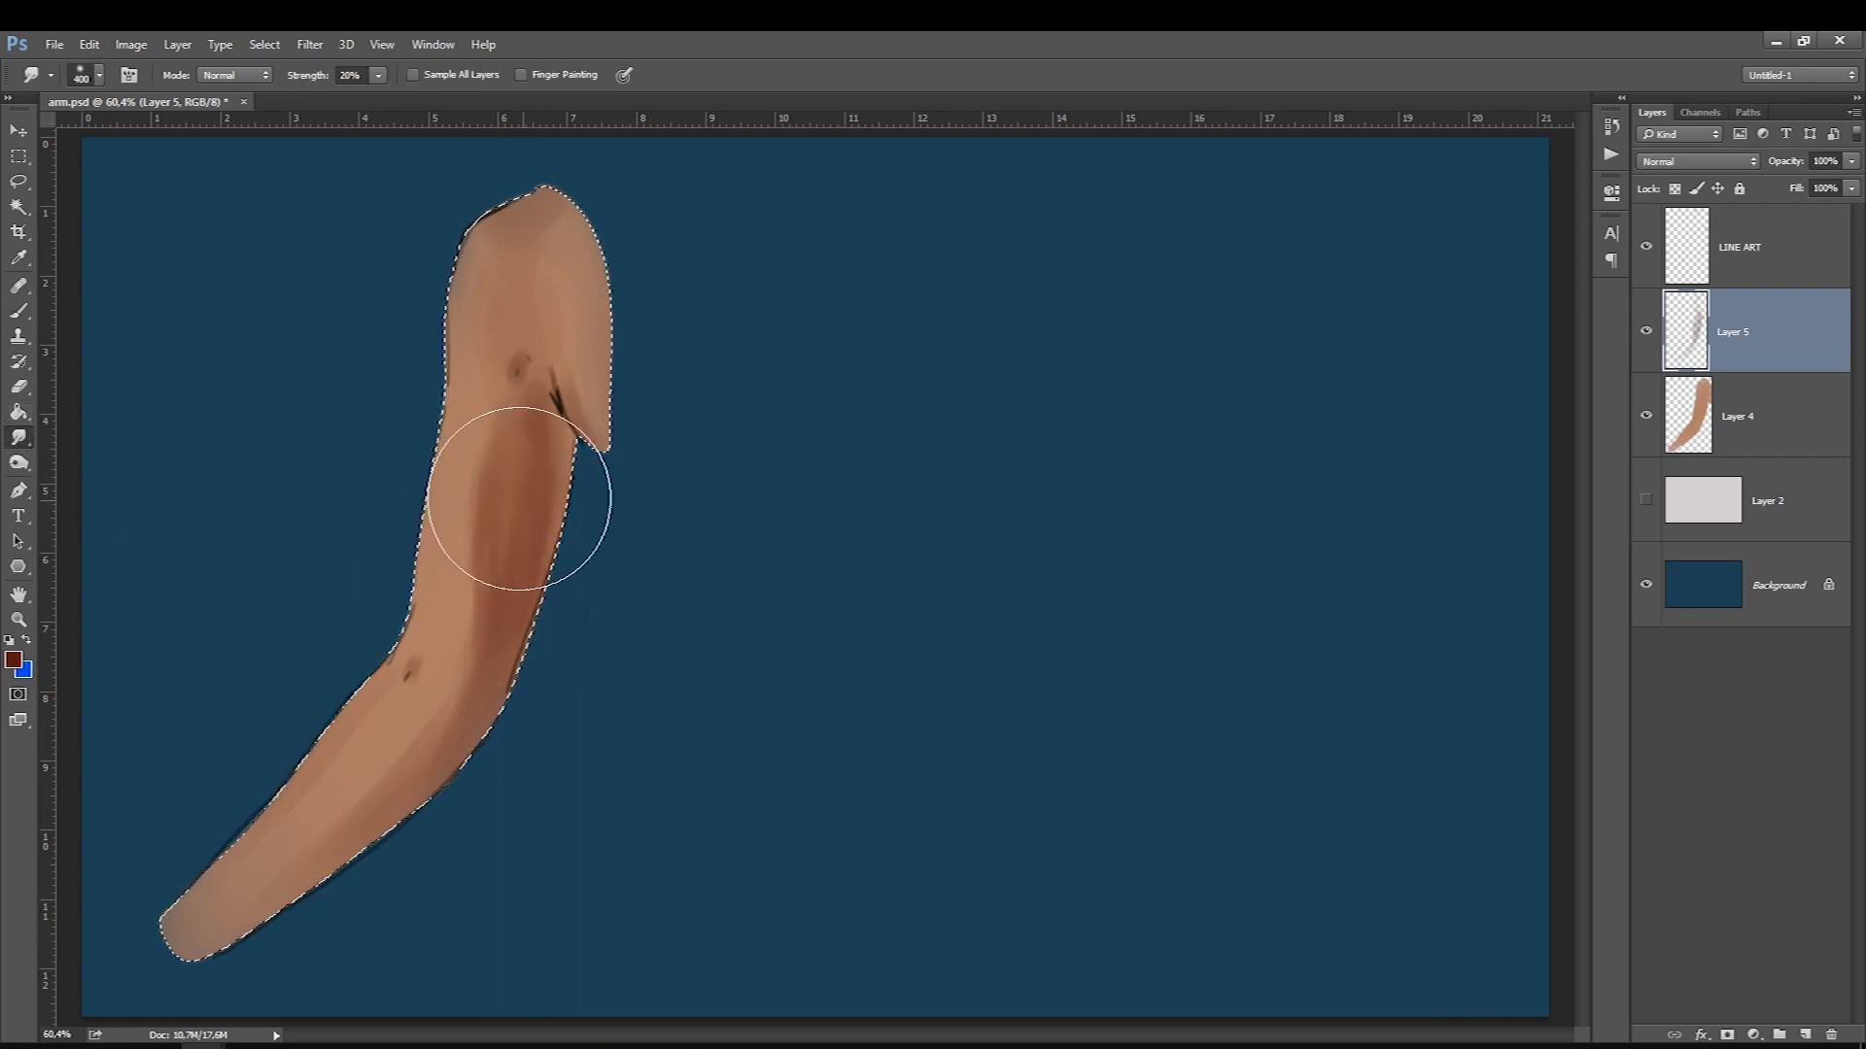
{"action": "mouse_move", "coordinate": [505, 483]}
{"action": "left_mouse_down"}
{"action": "mouse_move", "coordinate": [429, 739]}
{"action": "mouse_move", "coordinate": [308, 838]}
{"action": "mouse_move", "coordinate": [533, 437]}
{"action": "left_mouse_up"}
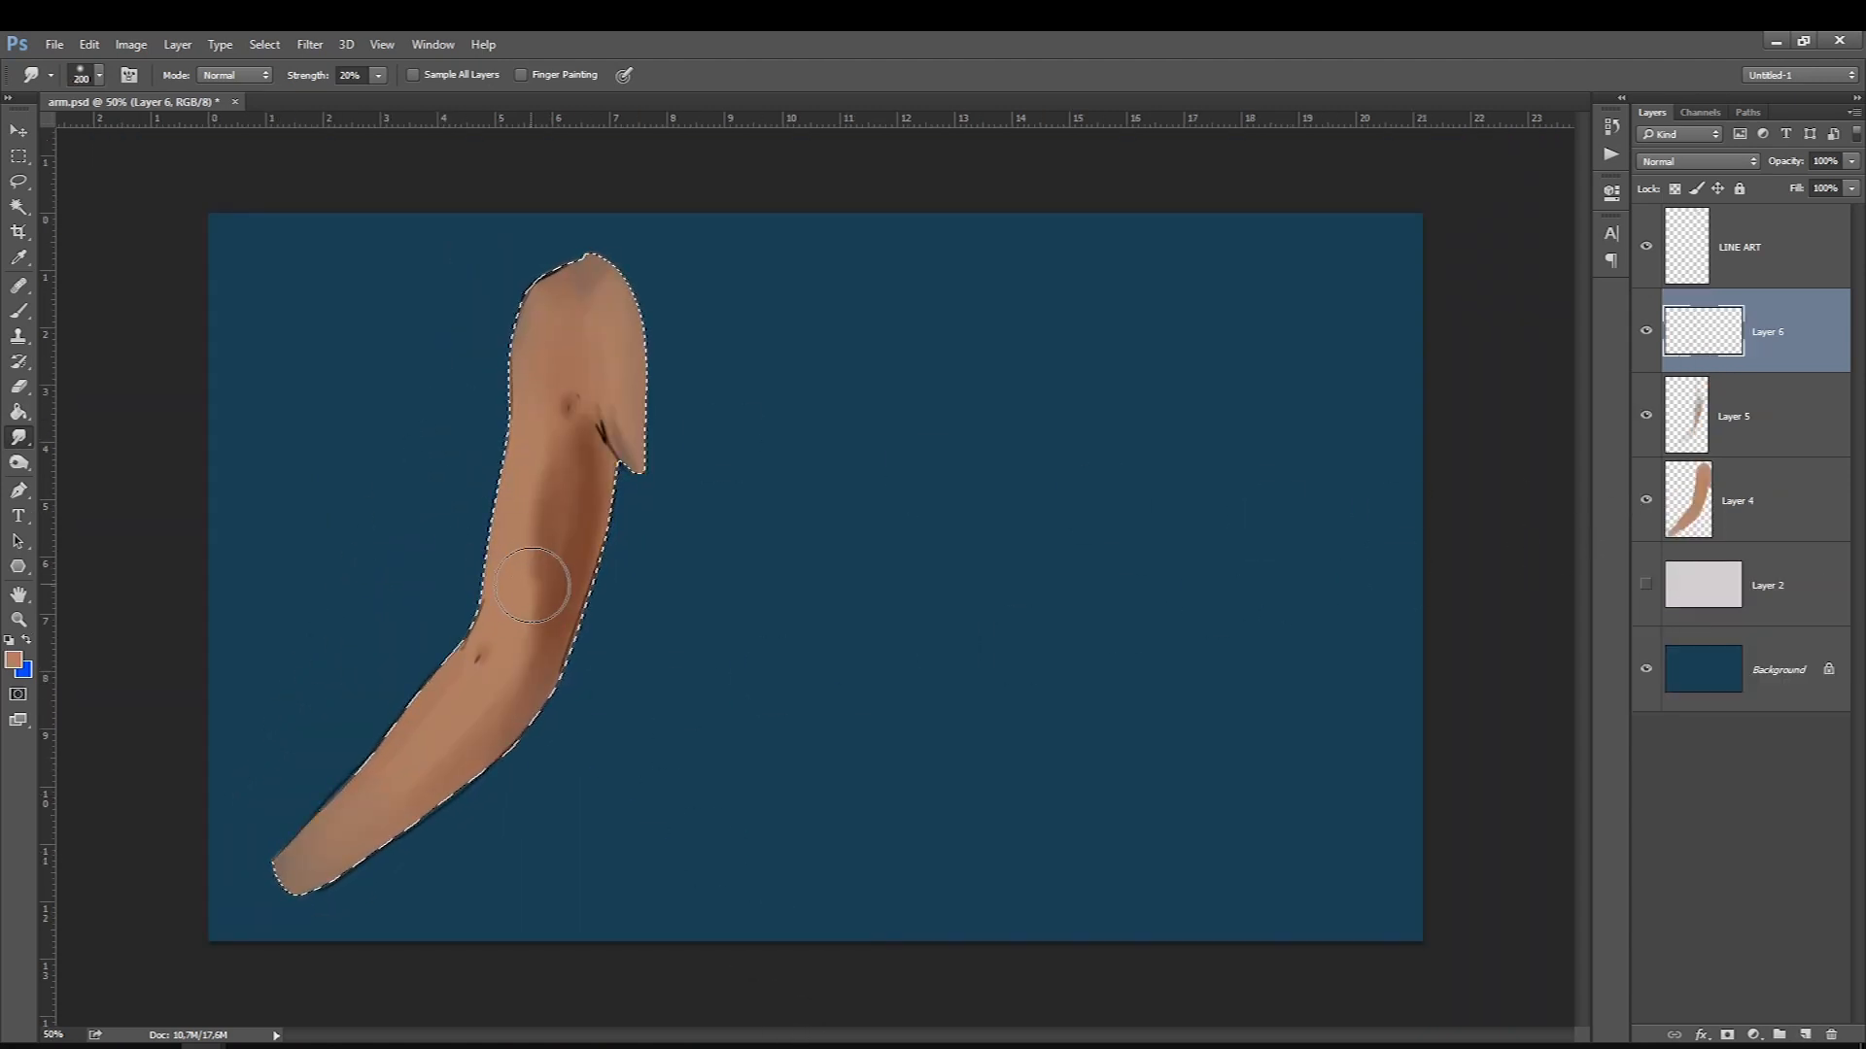
{"action": "key", "text": "bracketright"}
{"action": "key", "text": "bracketright"}
{"action": "key", "text": "bracketright"}
{"action": "key", "text": "bracketright"}
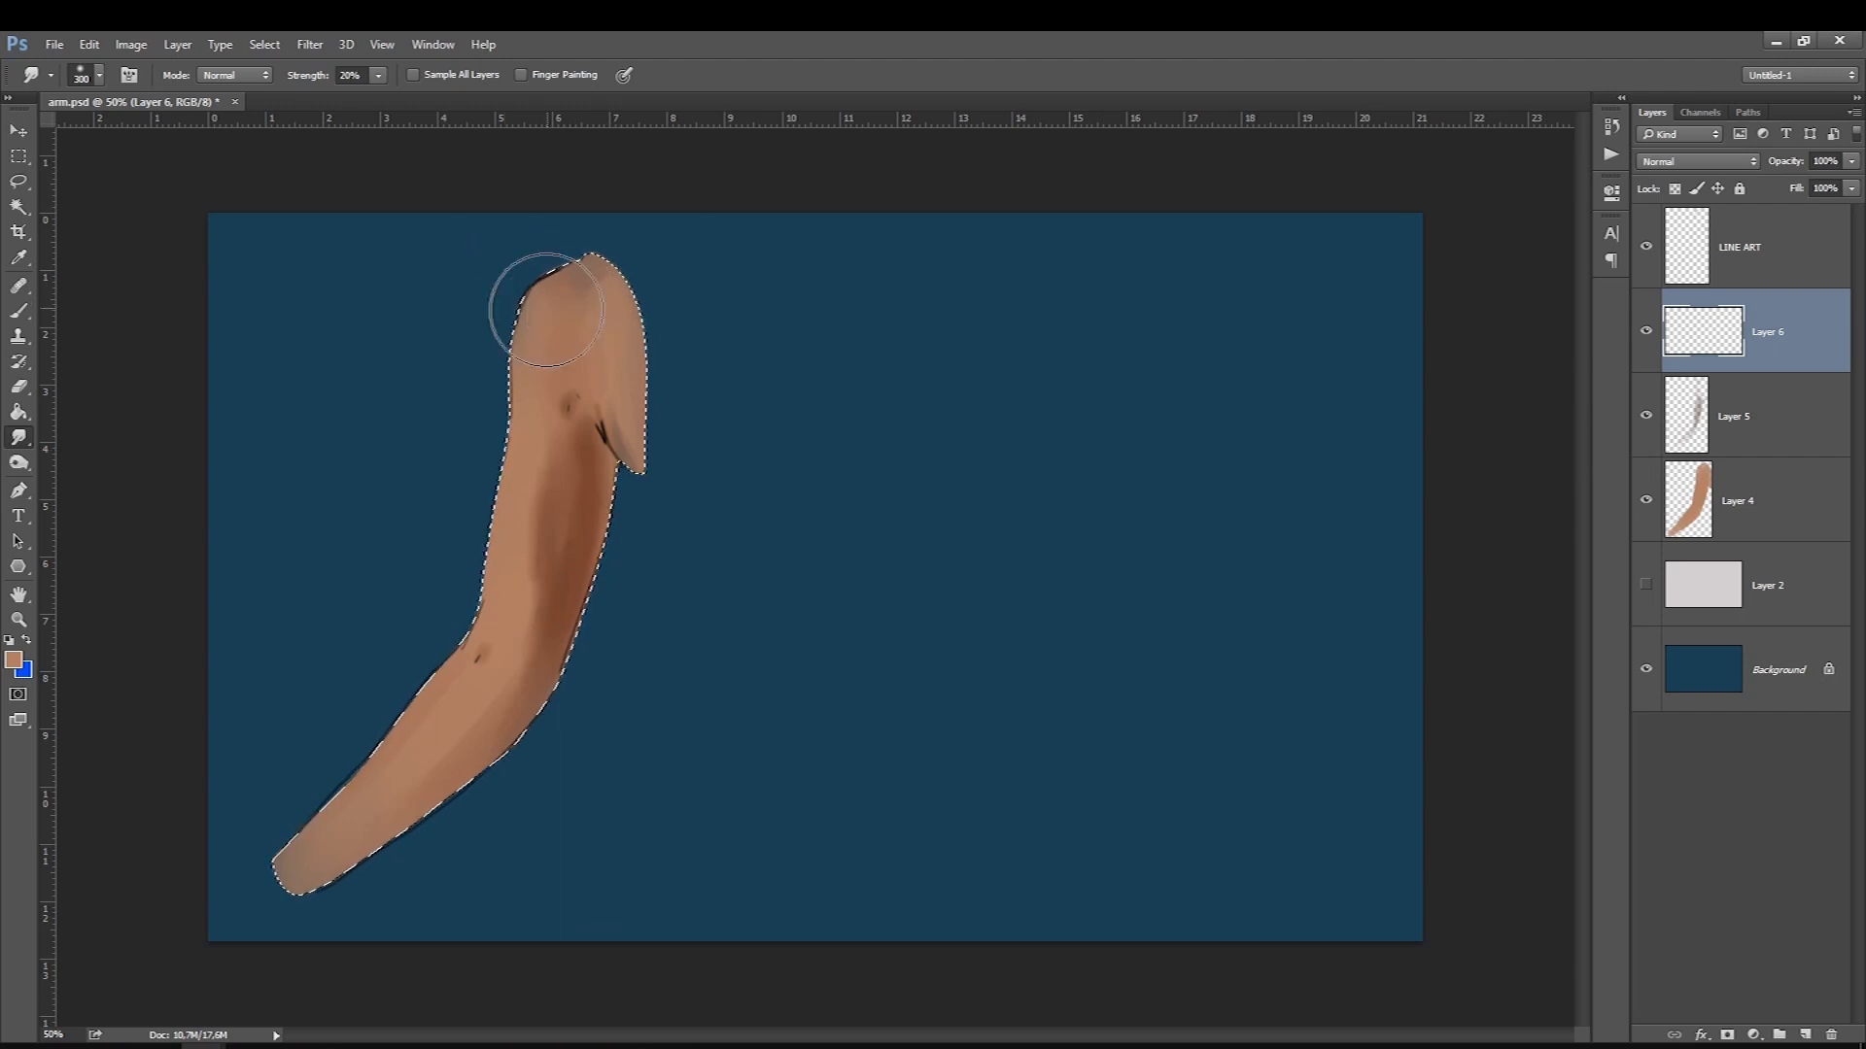
Set the foreground to a lighter tan and brush it softly over the shoulder on Layer 6.
{"action": "left_click", "coordinate": [14, 661]}
{"action": "left_click", "coordinate": [1407, 542]}
{"action": "key", "text": "Return"}
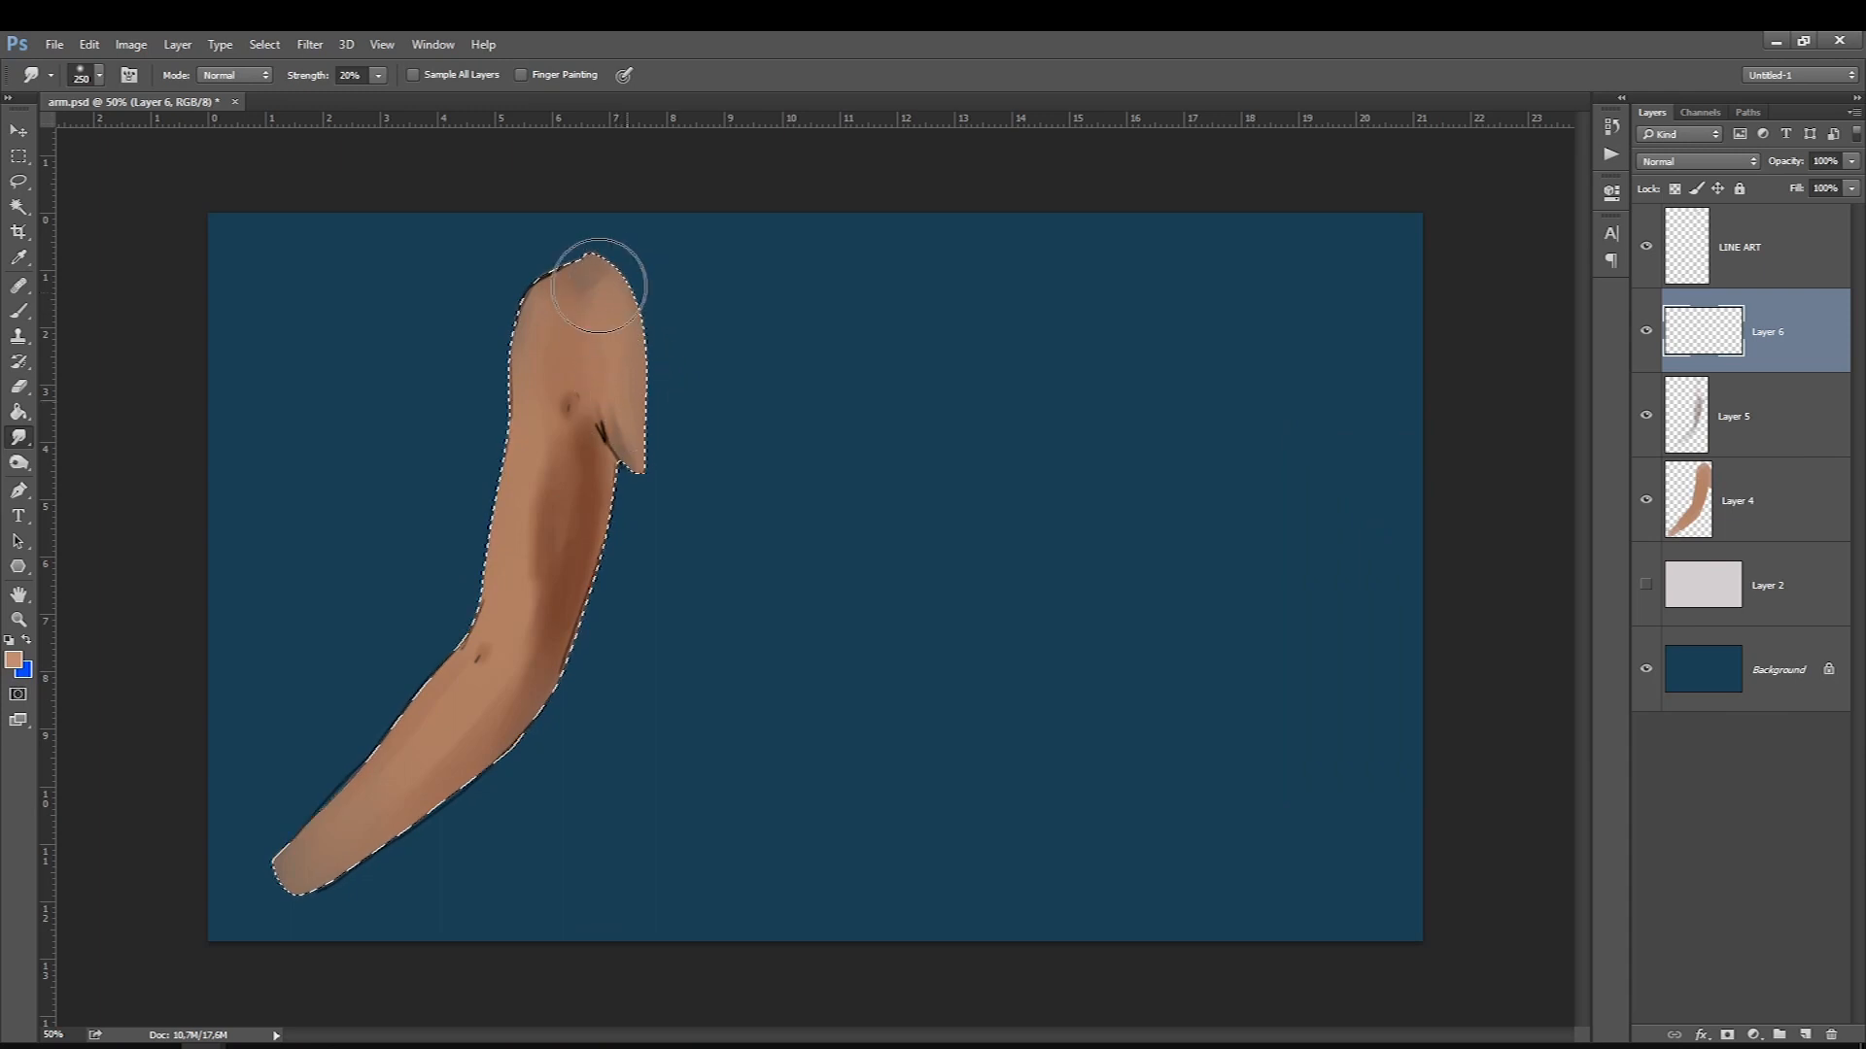
{"action": "left_click", "coordinate": [19, 311]}
{"action": "mouse_move", "coordinate": [526, 346]}
{"action": "left_mouse_down"}
{"action": "mouse_move", "coordinate": [589, 306]}
{"action": "mouse_move", "coordinate": [590, 336]}
{"action": "mouse_move", "coordinate": [598, 287]}
{"action": "left_mouse_up"}
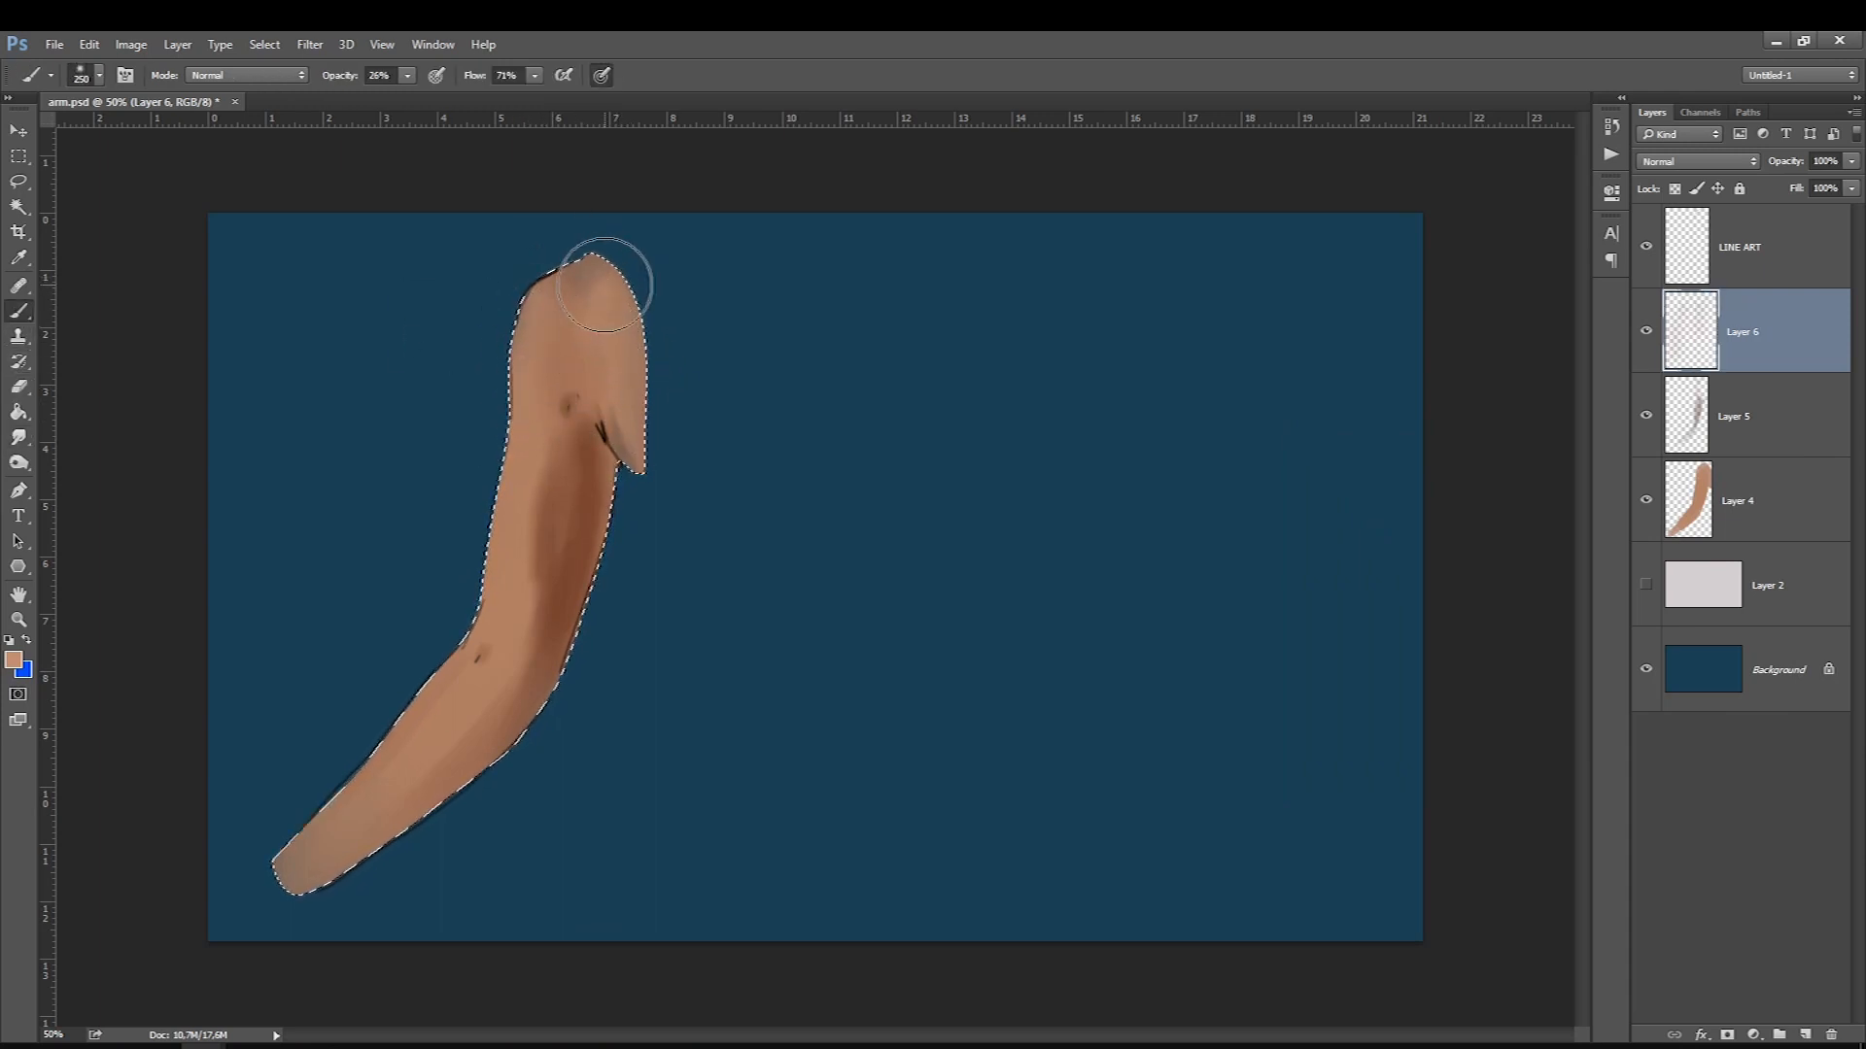
Set the brush opacity to 21% and paint light tan along the middle of the upper arm and forearm.
{"action": "key", "text": "2"}
{"action": "key", "text": "1"}
{"action": "key", "text": "bracketright"}
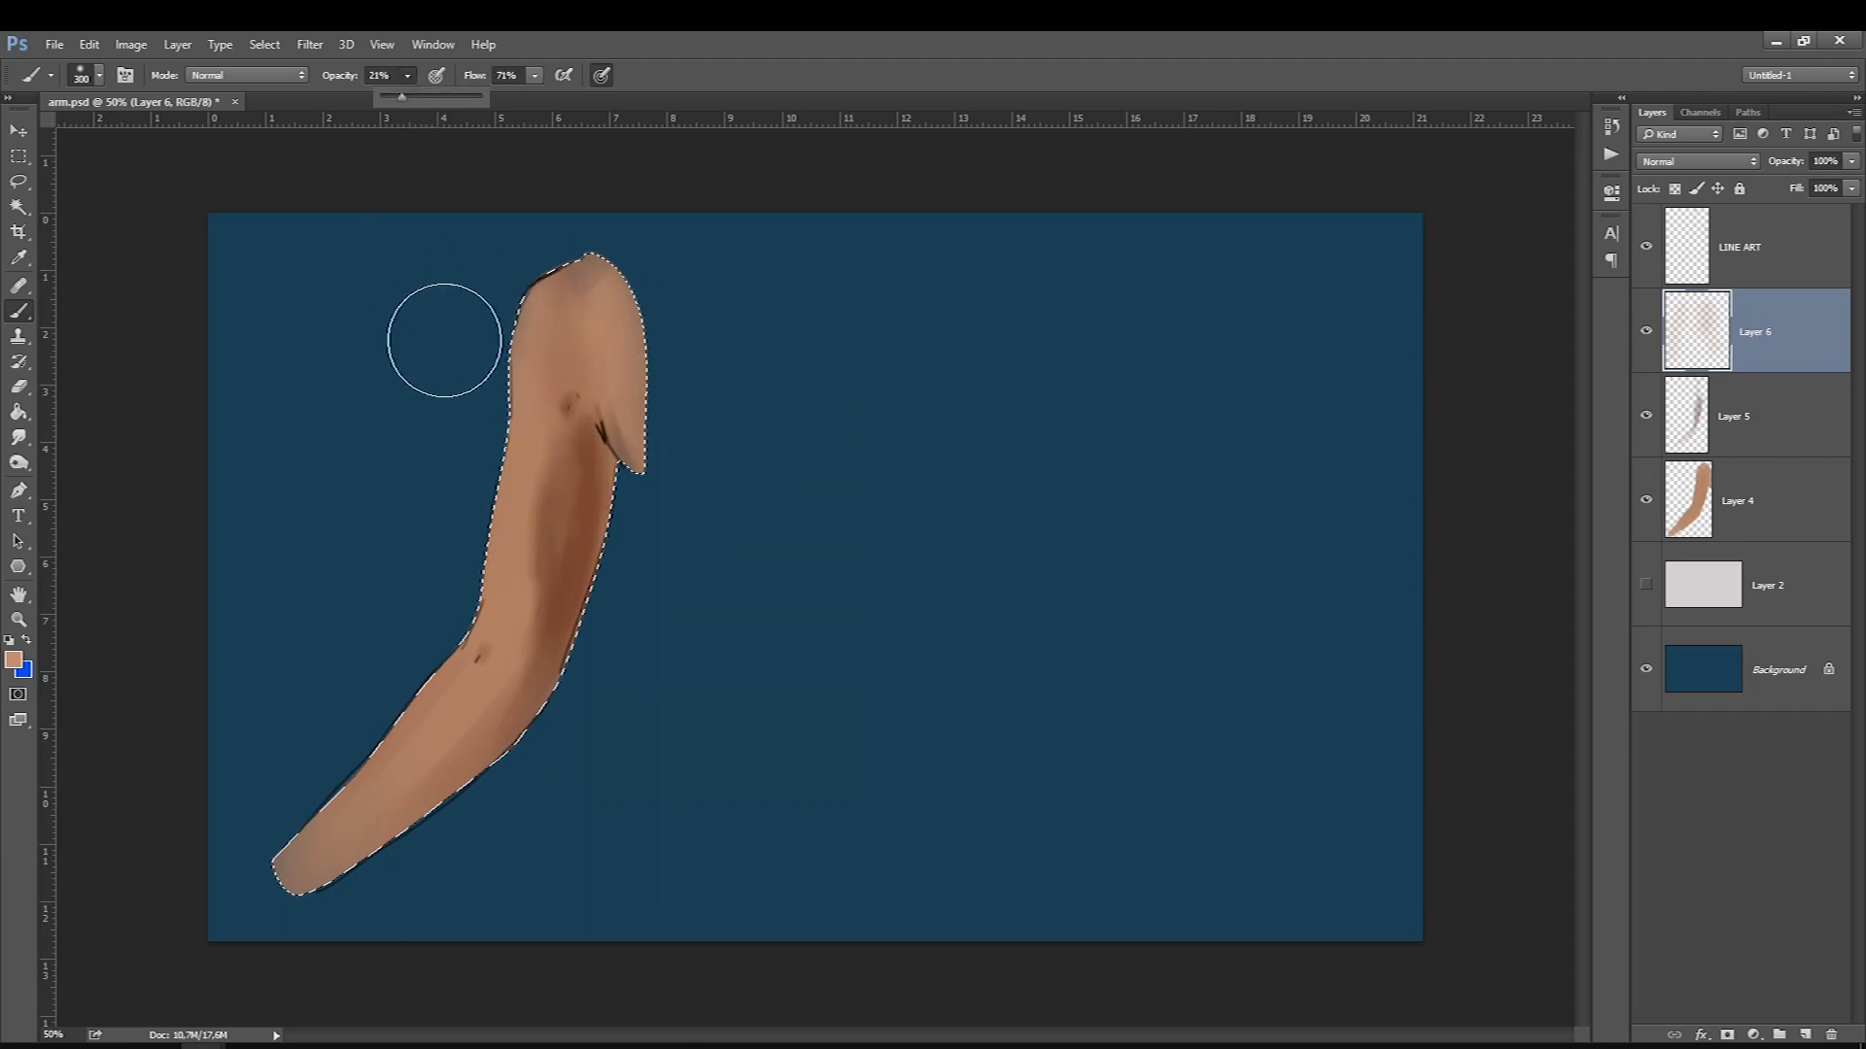
{"action": "key", "text": "bracketleft"}
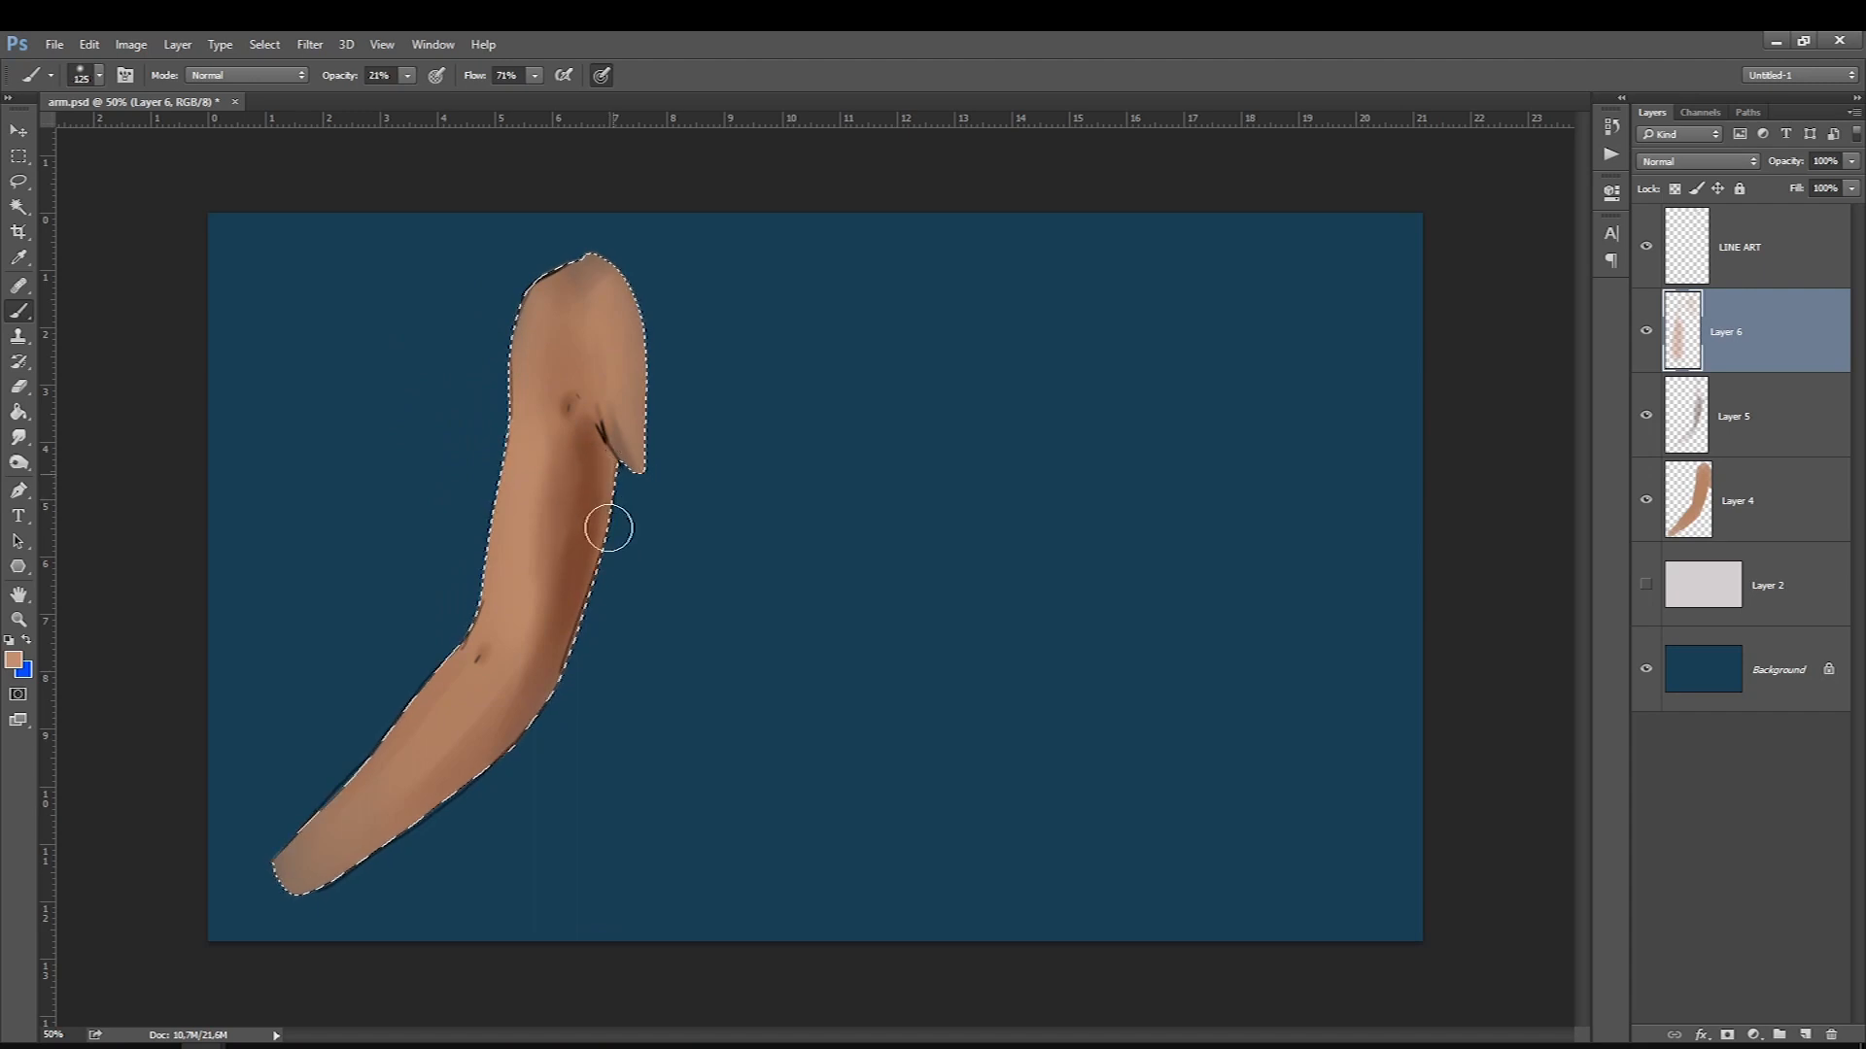
{"action": "key", "text": "bracketright"}
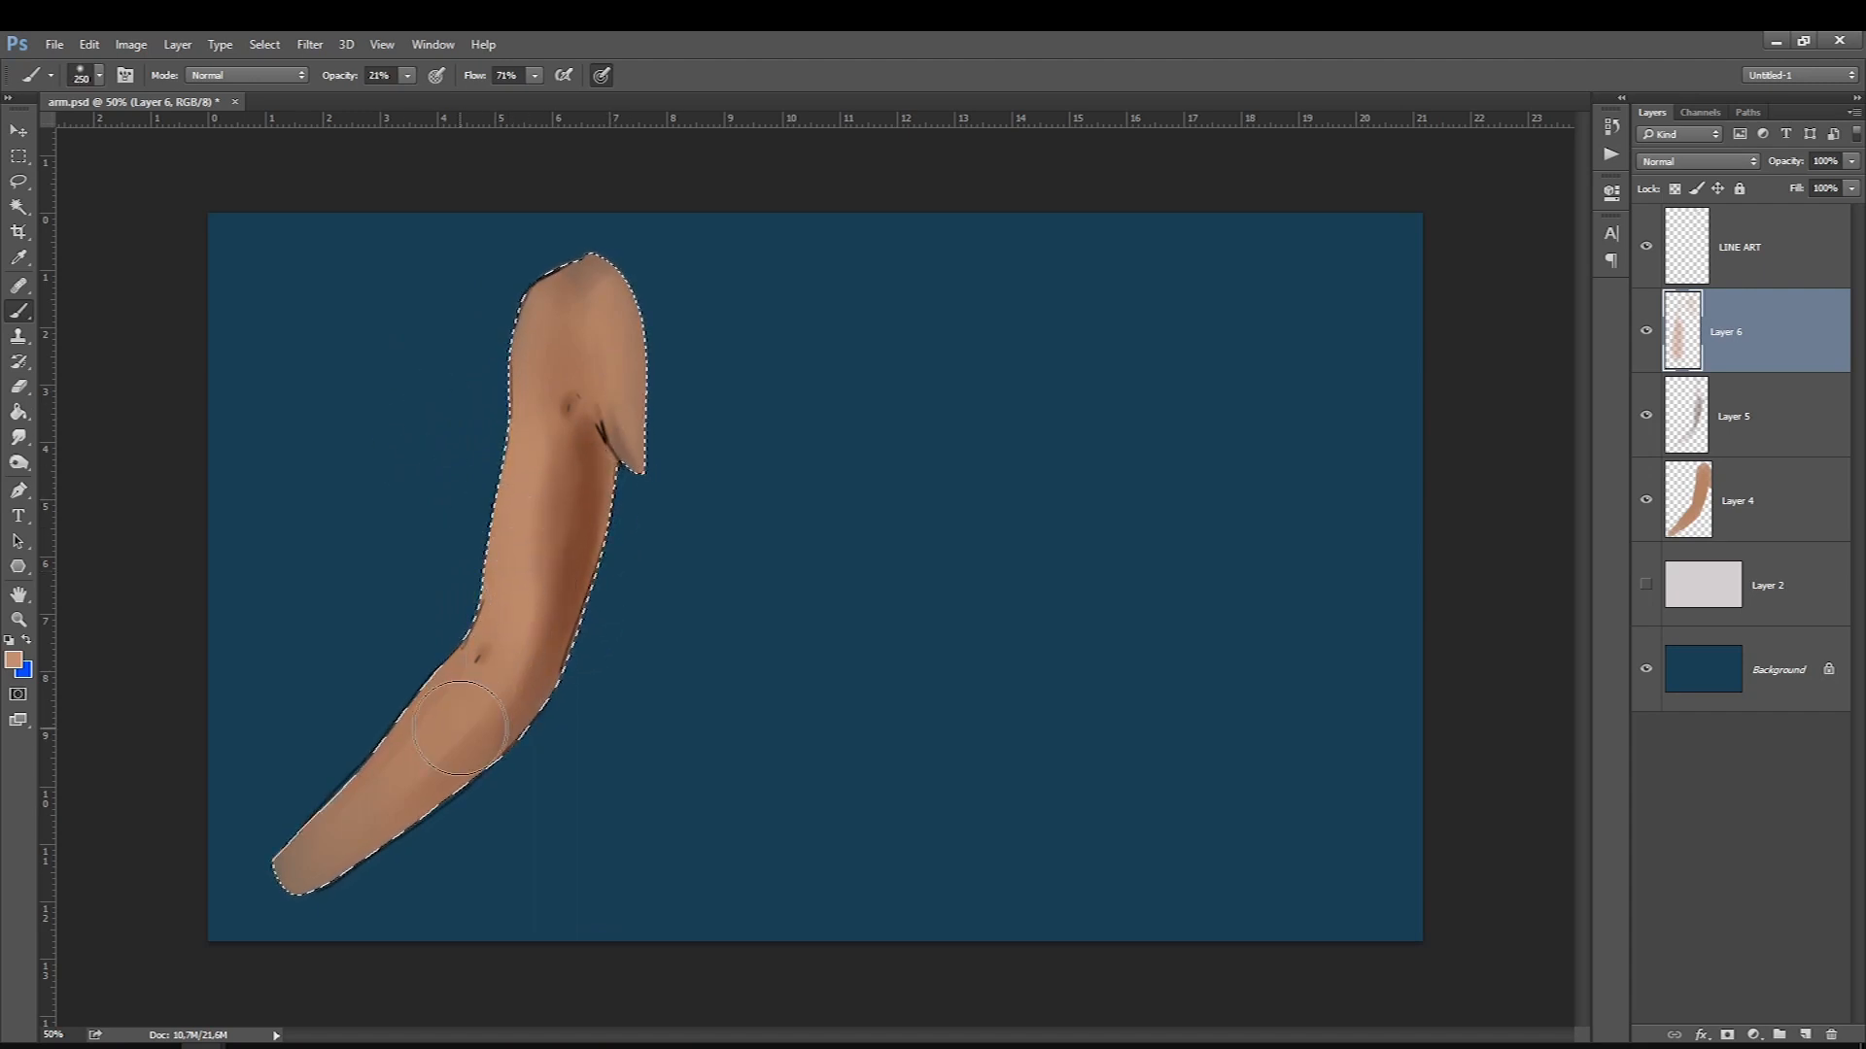
{"action": "left_click_drag", "start_coordinate": [461, 727], "coordinate": [335, 826]}
Swap the two colors and sample the brown of the upper arm's shadow as the foreground color.
{"action": "key", "text": "x"}
{"action": "left_click", "coordinate": [14, 660]}
{"action": "left_click", "coordinate": [588, 506]}
{"action": "left_click", "coordinate": [1749, 480]}
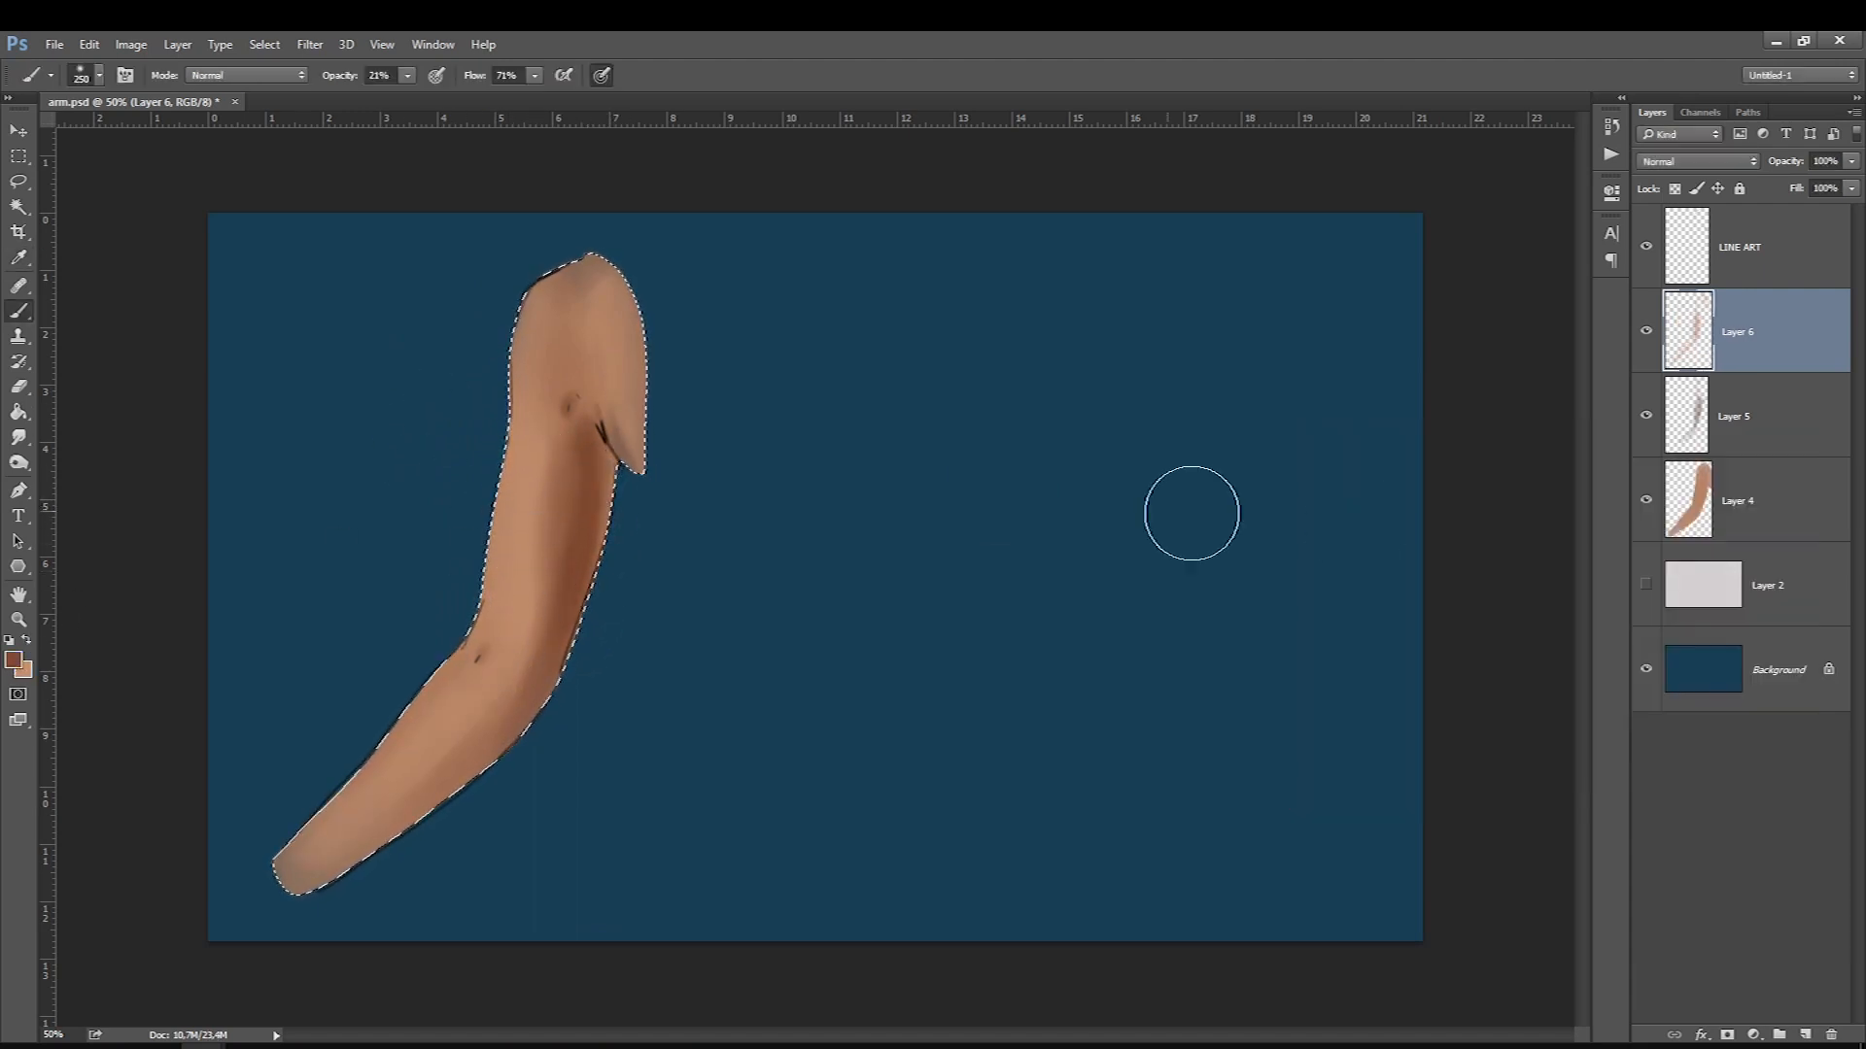
Draw a fine elbow crease on Layer 5 and reduce the brush opacity to 16%.
{"action": "left_click", "coordinate": [1688, 422]}
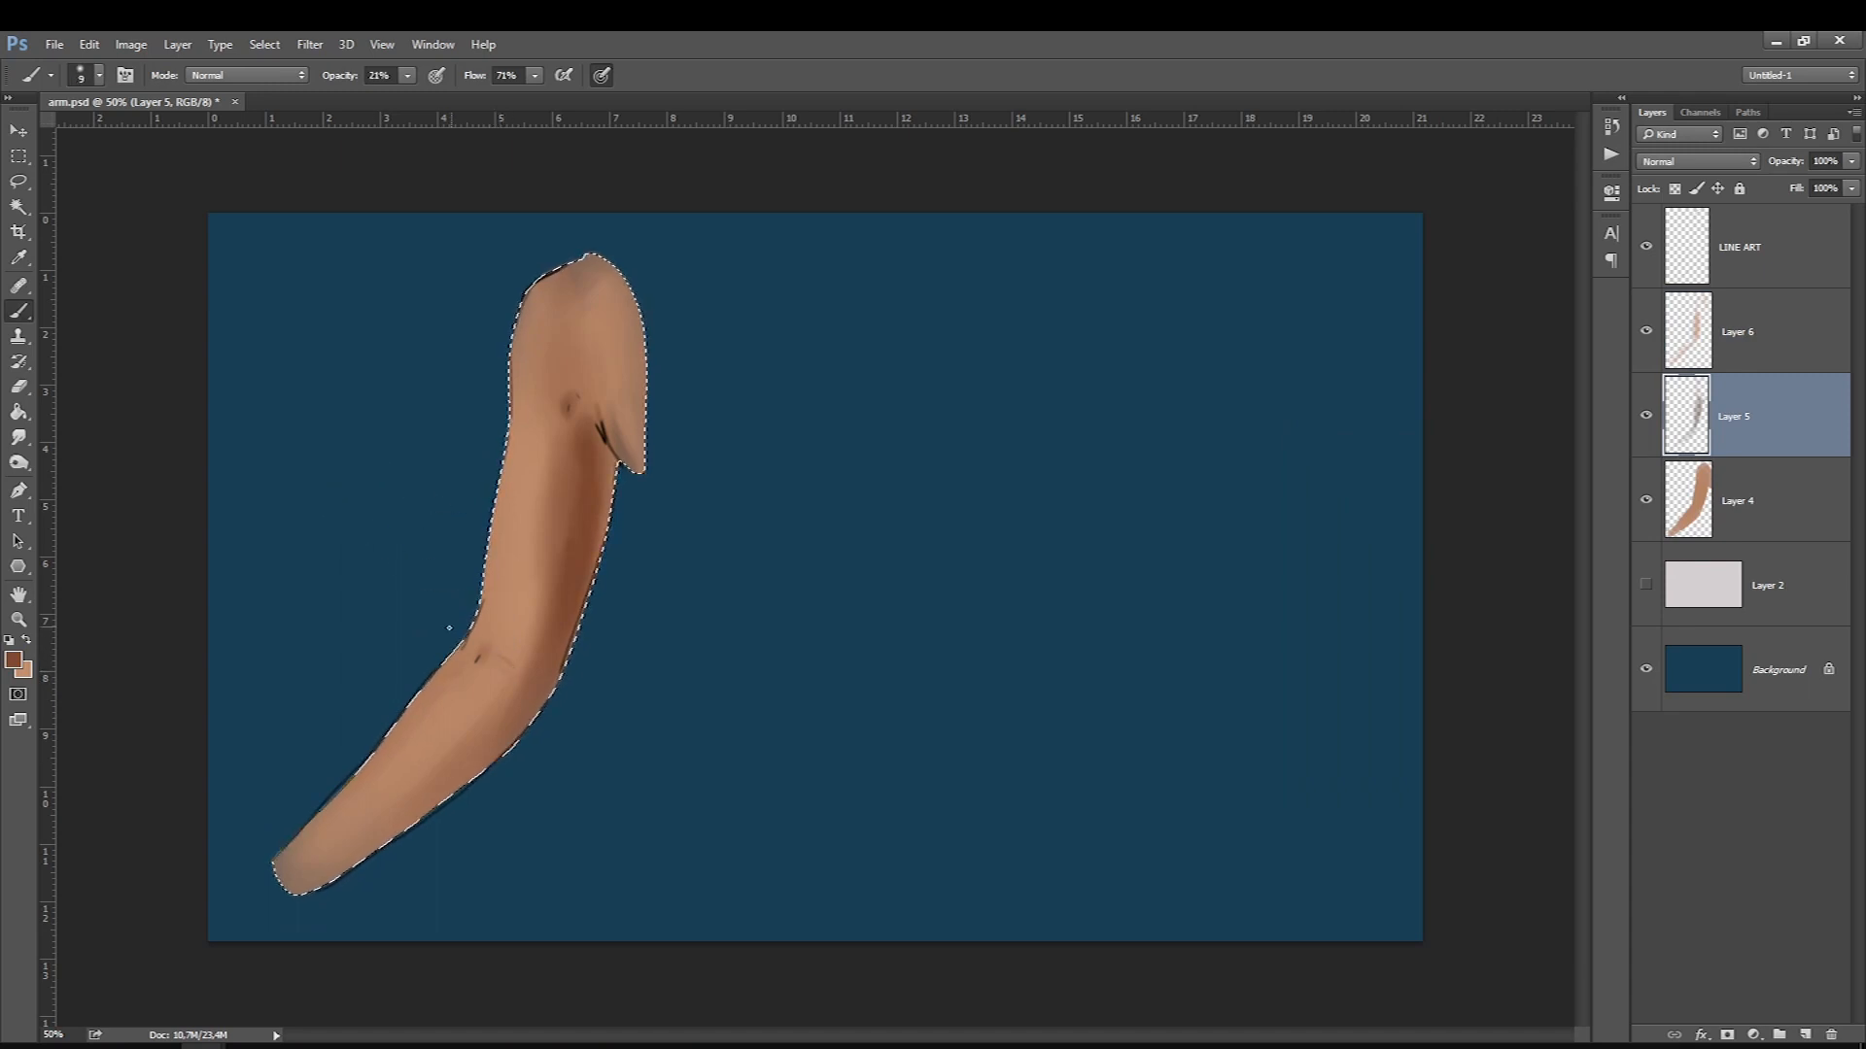
{"action": "left_click_drag", "start_coordinate": [407, 76], "coordinate": [399, 91]}
{"action": "key", "text": "bracketright"}
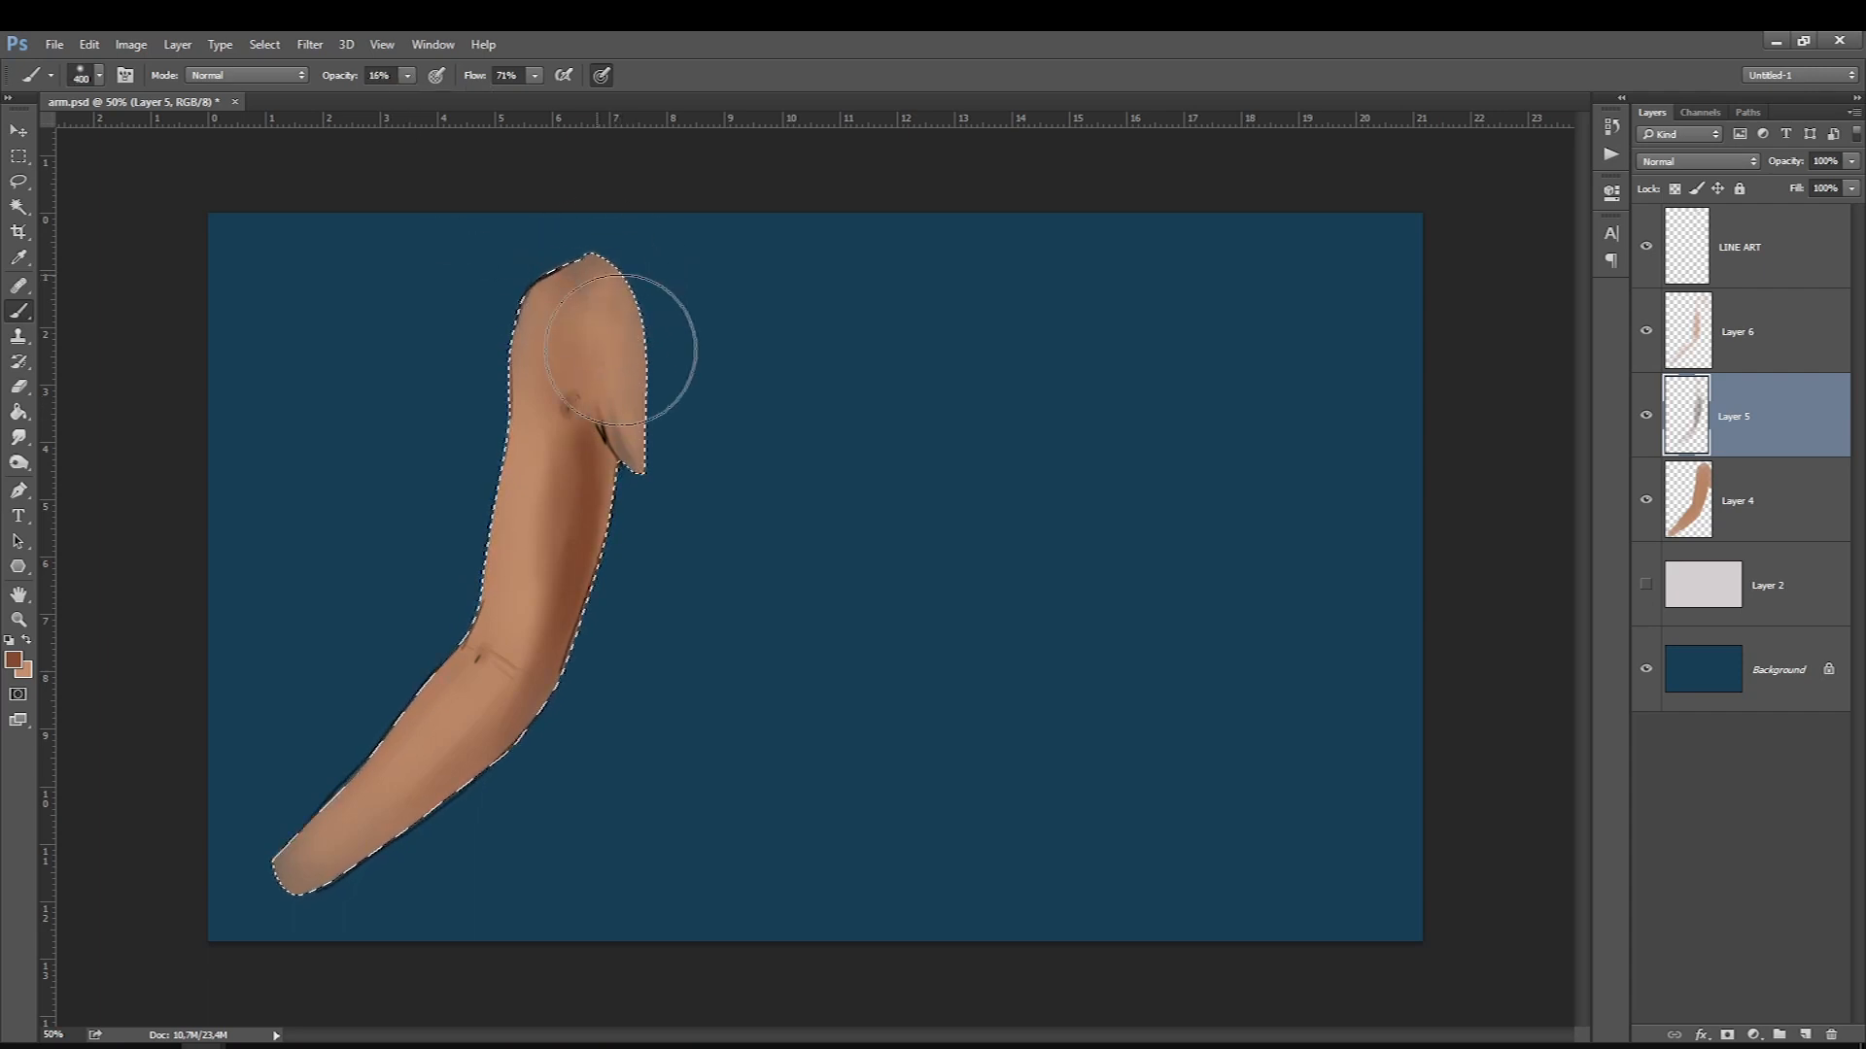
Glaze the whole arm with a more saturated reddish brown, using a size 500 brush at 10% opacity.
{"action": "left_click_drag", "start_coordinate": [407, 78], "coordinate": [401, 102]}
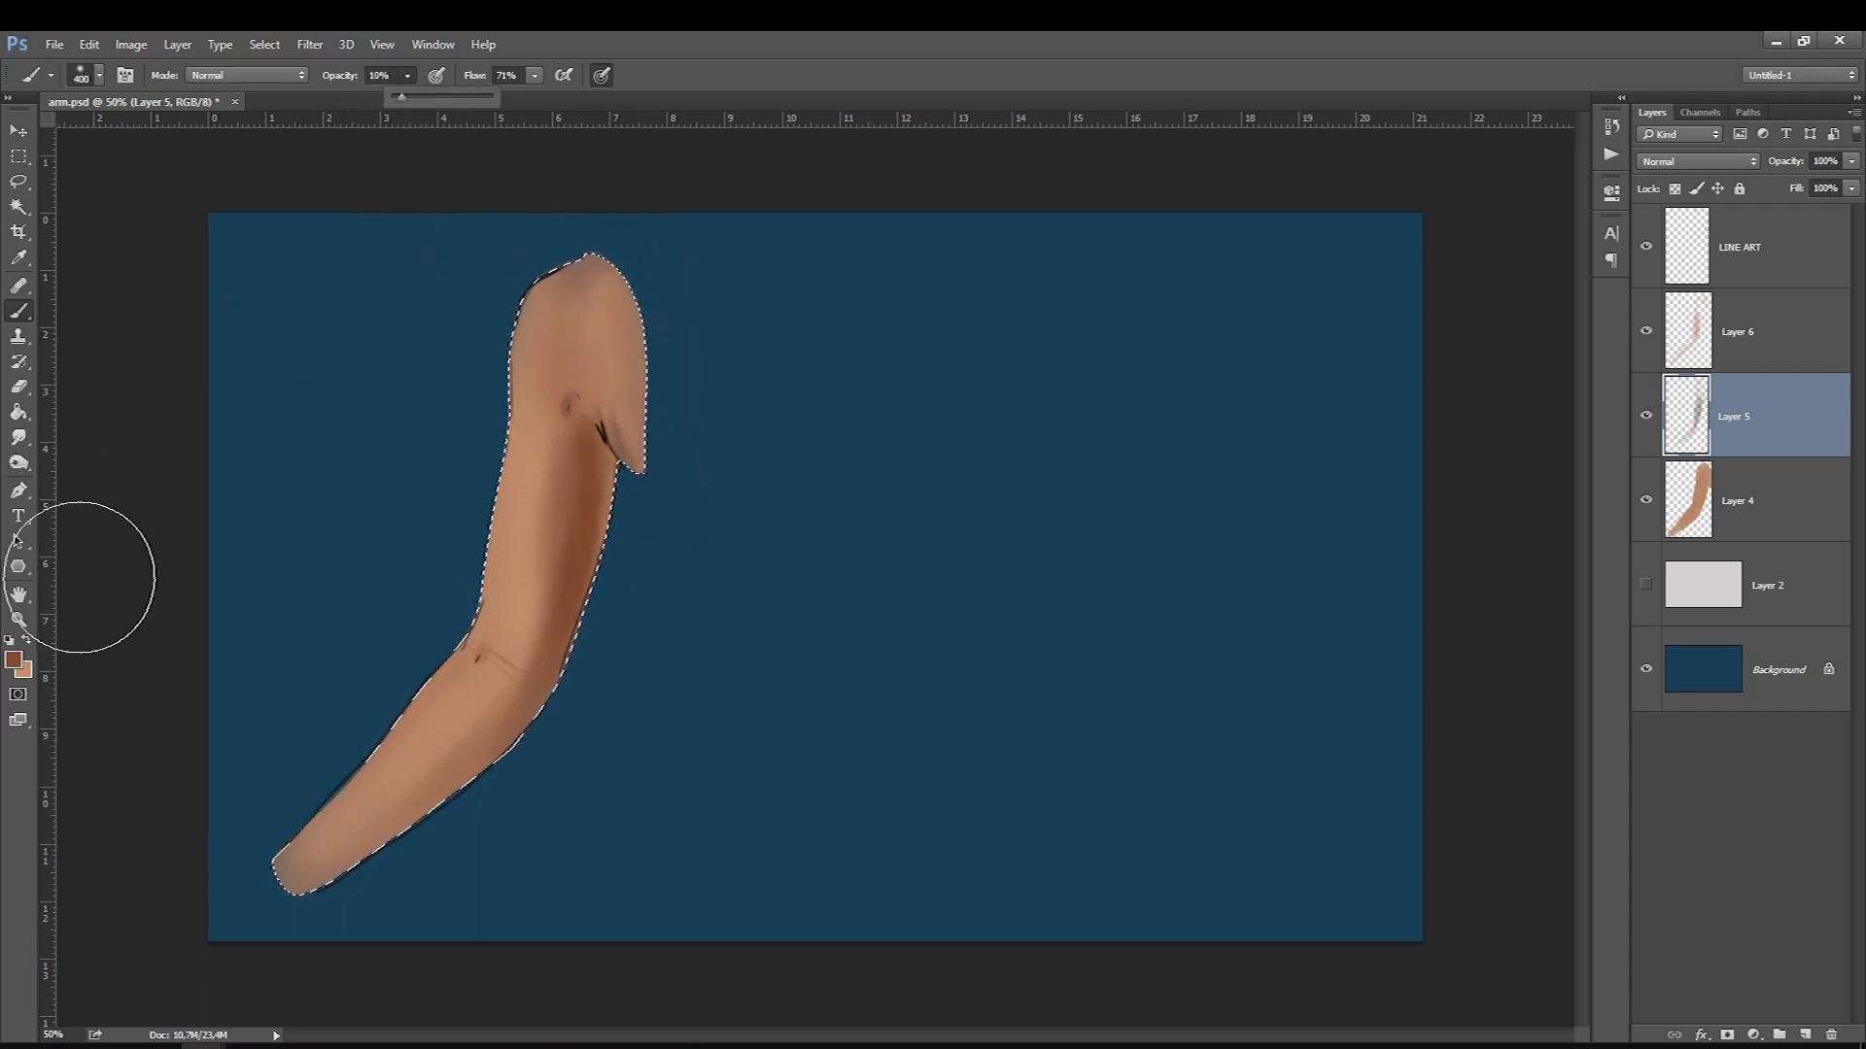
{"action": "left_click", "coordinate": [25, 668]}
{"action": "left_click", "coordinate": [1497, 612]}
{"action": "key", "text": "Return"}
{"action": "key", "text": "bracketright"}
{"action": "mouse_move", "coordinate": [623, 449]}
{"action": "left_mouse_down"}
{"action": "mouse_move", "coordinate": [573, 669]}
{"action": "mouse_move", "coordinate": [604, 352]}
{"action": "mouse_move", "coordinate": [583, 529]}
{"action": "mouse_move", "coordinate": [443, 794]}
{"action": "mouse_move", "coordinate": [364, 876]}
{"action": "mouse_move", "coordinate": [587, 355]}
{"action": "mouse_move", "coordinate": [465, 778]}
{"action": "mouse_move", "coordinate": [291, 919]}
{"action": "mouse_move", "coordinate": [514, 640]}
{"action": "mouse_move", "coordinate": [596, 237]}
{"action": "mouse_move", "coordinate": [580, 443]}
{"action": "mouse_move", "coordinate": [267, 975]}
{"action": "left_mouse_up"}
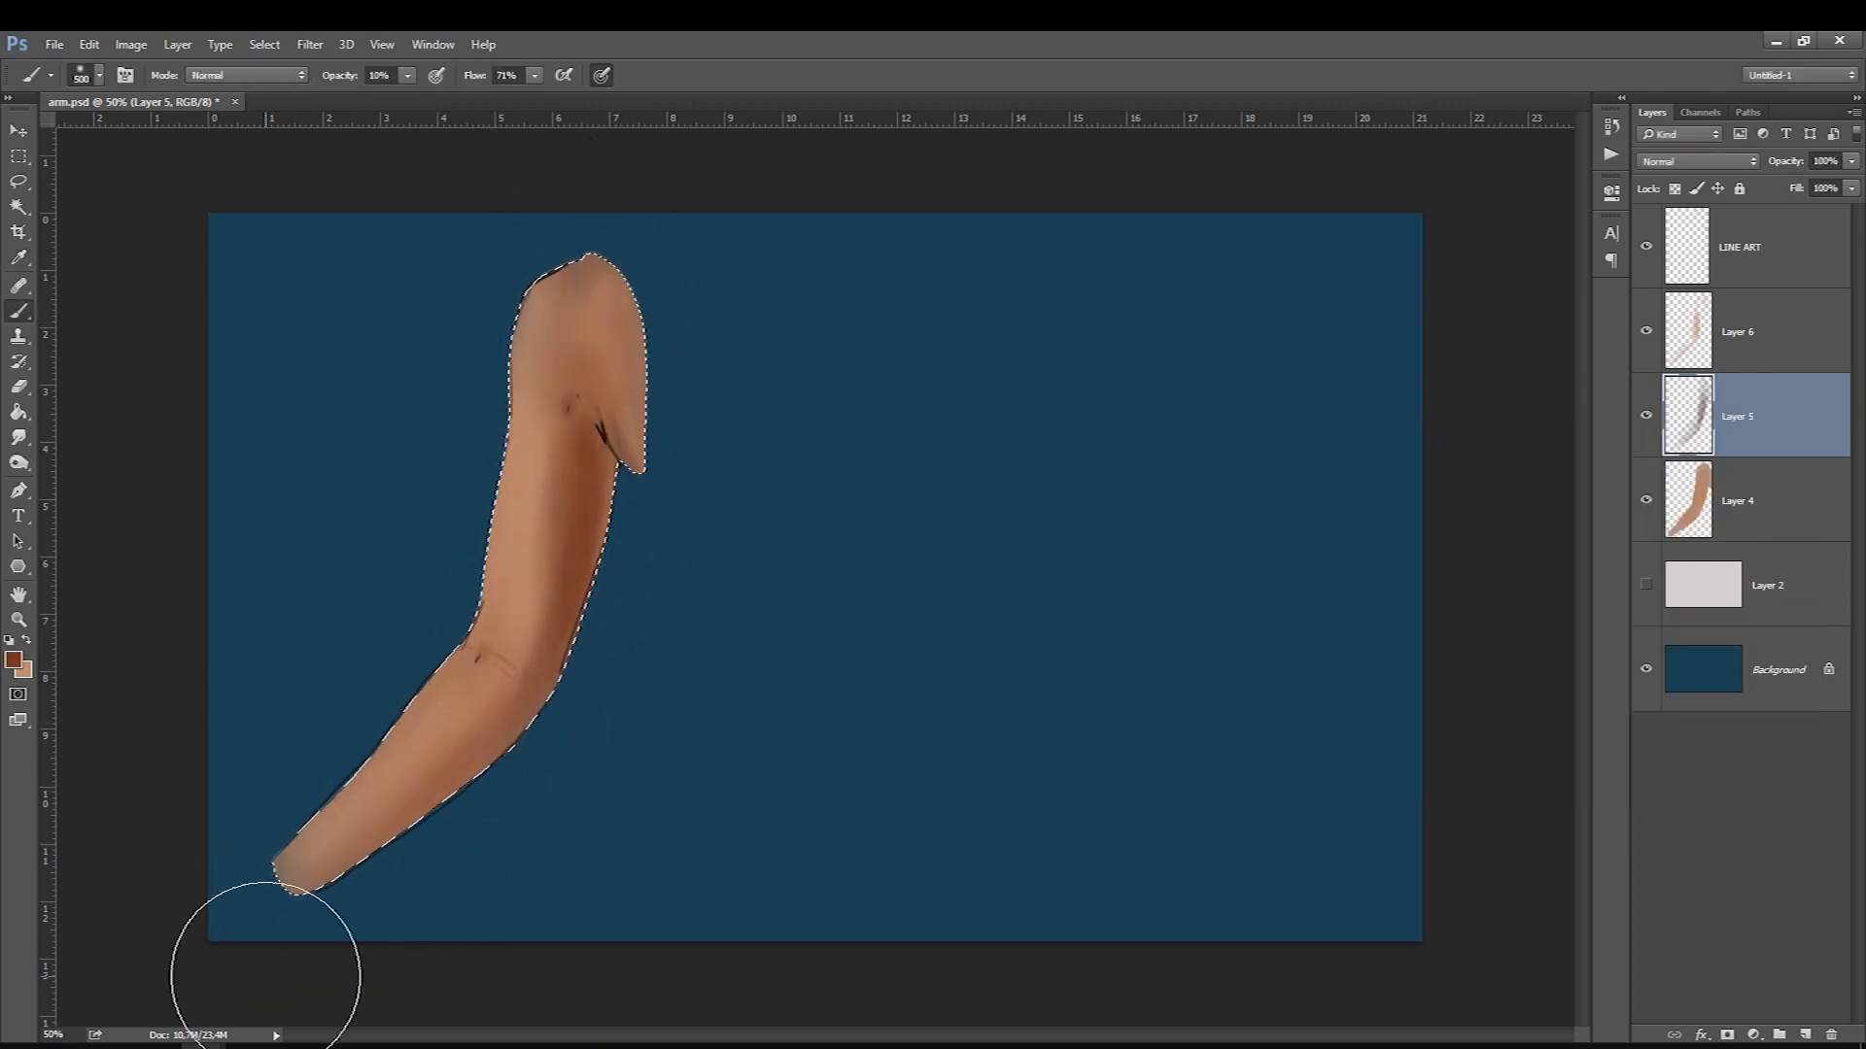
Hide the tan base layer (Layer 4) and add a new layer above it with light tan as the foreground color.
{"action": "left_click", "coordinate": [1645, 499]}
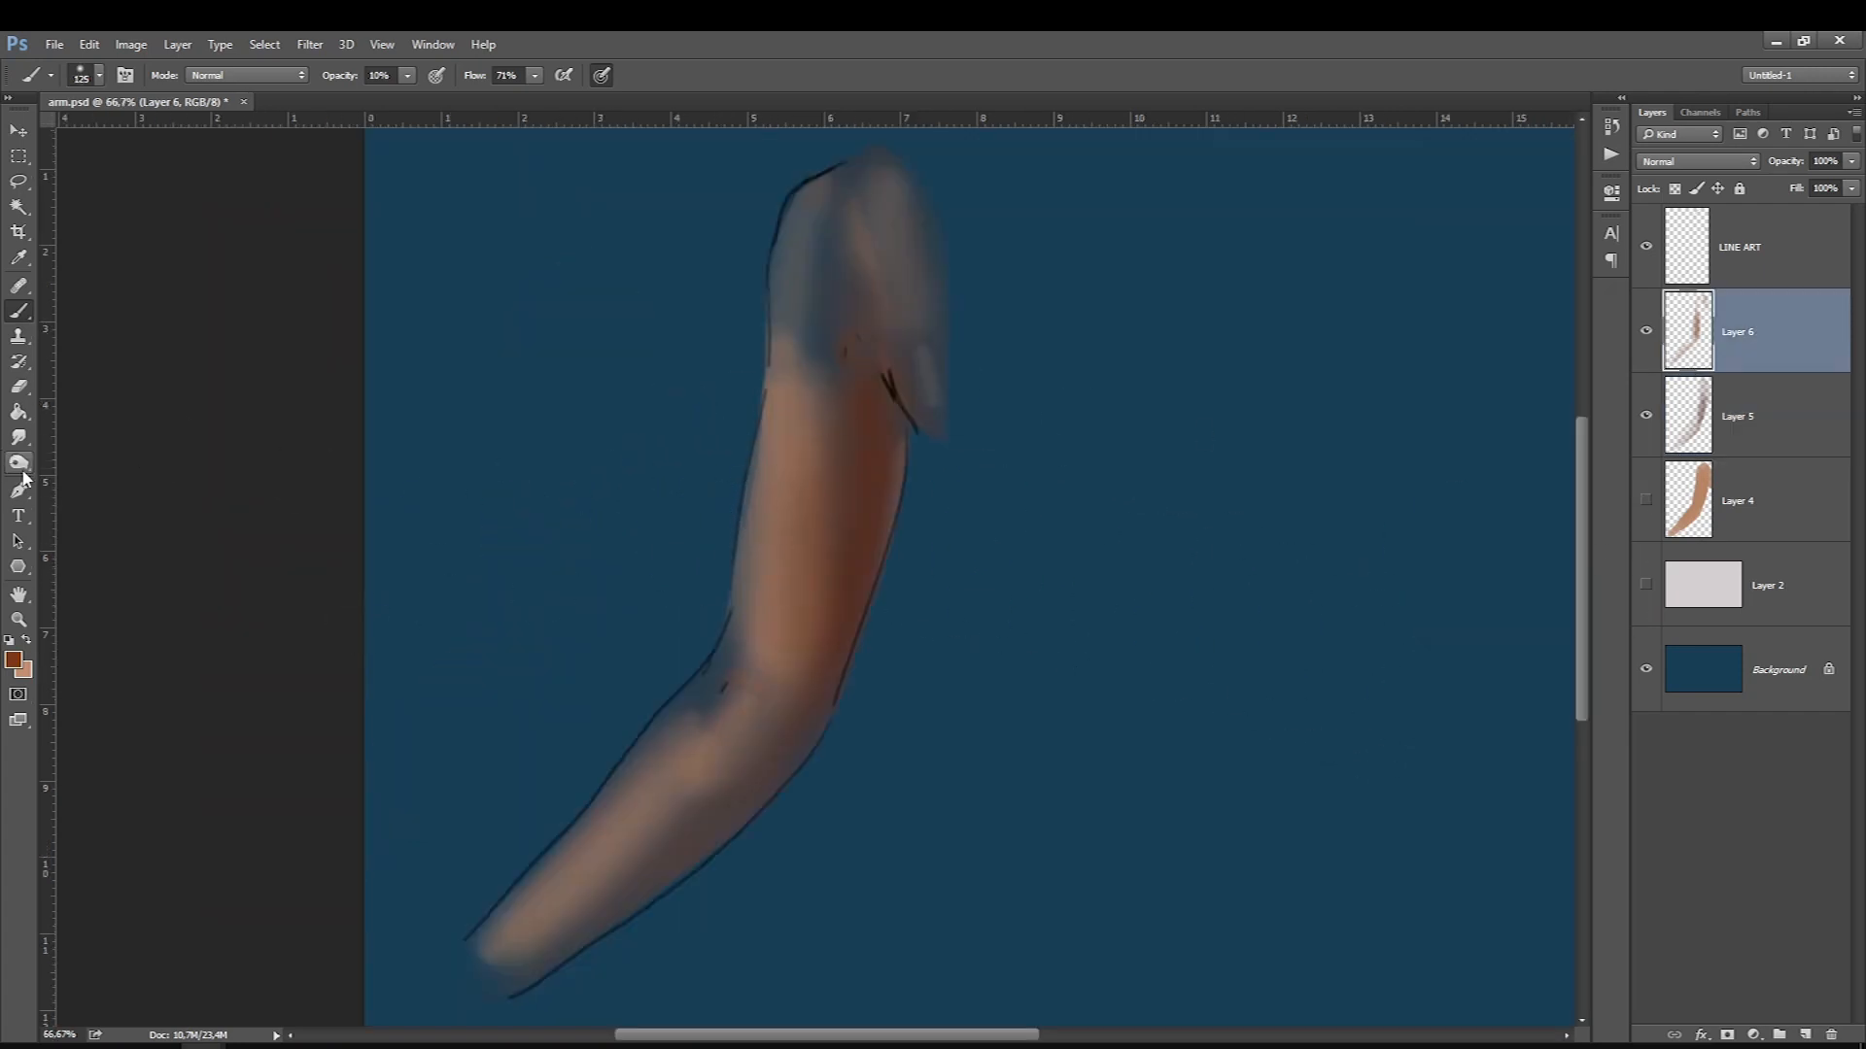
{"action": "left_click", "coordinate": [29, 640]}
{"action": "left_click", "coordinate": [1757, 501]}
{"action": "left_click", "coordinate": [1805, 1035]}
Brush light tan down the upper arm with a larger brush and load the shape of Layer 4 as a selection.
{"action": "key", "text": "bracketright"}
{"action": "key", "text": "bracketright"}
{"action": "key", "text": "bracketright"}
{"action": "key", "text": "bracketright"}
{"action": "key", "text": "bracketright"}
{"action": "mouse_move", "coordinate": [866, 259]}
{"action": "left_mouse_down"}
{"action": "mouse_move", "coordinate": [823, 318]}
{"action": "mouse_move", "coordinate": [826, 446]}
{"action": "left_mouse_up"}
{"action": "left_click", "coordinate": [1687, 617], "text": "ctrl"}
Paint light tan over the shoulder and upper arm inside the selection, varying the brush size.
{"action": "mouse_move", "coordinate": [866, 166]}
{"action": "left_mouse_down"}
{"action": "mouse_move", "coordinate": [825, 291]}
{"action": "mouse_move", "coordinate": [833, 466]}
{"action": "left_mouse_up"}
{"action": "key", "text": "bracketright"}
{"action": "key", "text": "bracketright"}
{"action": "mouse_move", "coordinate": [865, 195]}
{"action": "left_mouse_down"}
{"action": "mouse_move", "coordinate": [841, 158]}
{"action": "mouse_move", "coordinate": [645, 833]}
{"action": "mouse_move", "coordinate": [779, 533]}
{"action": "mouse_move", "coordinate": [762, 591]}
{"action": "mouse_move", "coordinate": [438, 979]}
{"action": "mouse_move", "coordinate": [808, 279]}
{"action": "left_mouse_up"}
{"action": "key", "text": "bracketleft"}
{"action": "key", "text": "bracketleft"}
{"action": "key", "text": "bracketleft"}
{"action": "left_click_drag", "start_coordinate": [708, 217], "coordinate": [769, 353]}
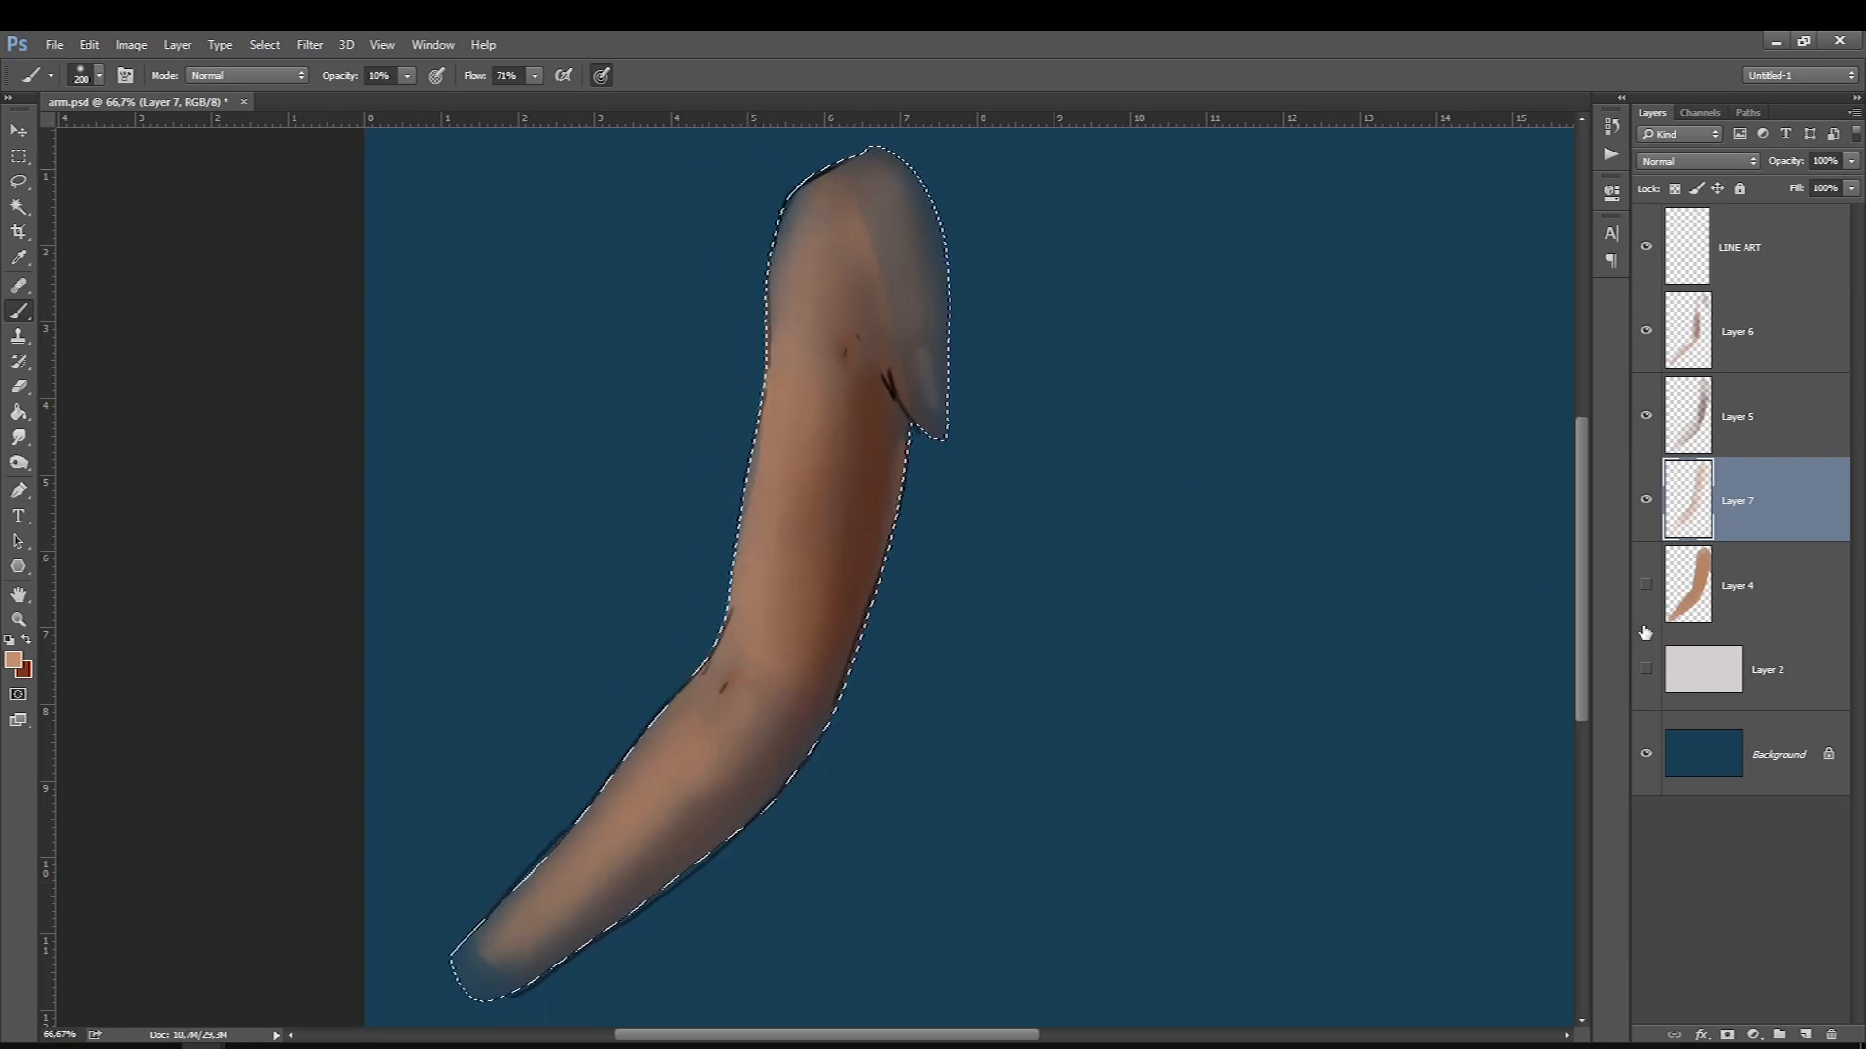
Show the tan base layer (Layer 4) again and lower its opacity to 69%.
{"action": "left_click", "coordinate": [1645, 585]}
{"action": "left_click", "coordinate": [1707, 574]}
{"action": "left_click", "coordinate": [1852, 160]}
{"action": "left_click_drag", "start_coordinate": [1851, 187], "coordinate": [1817, 190]}
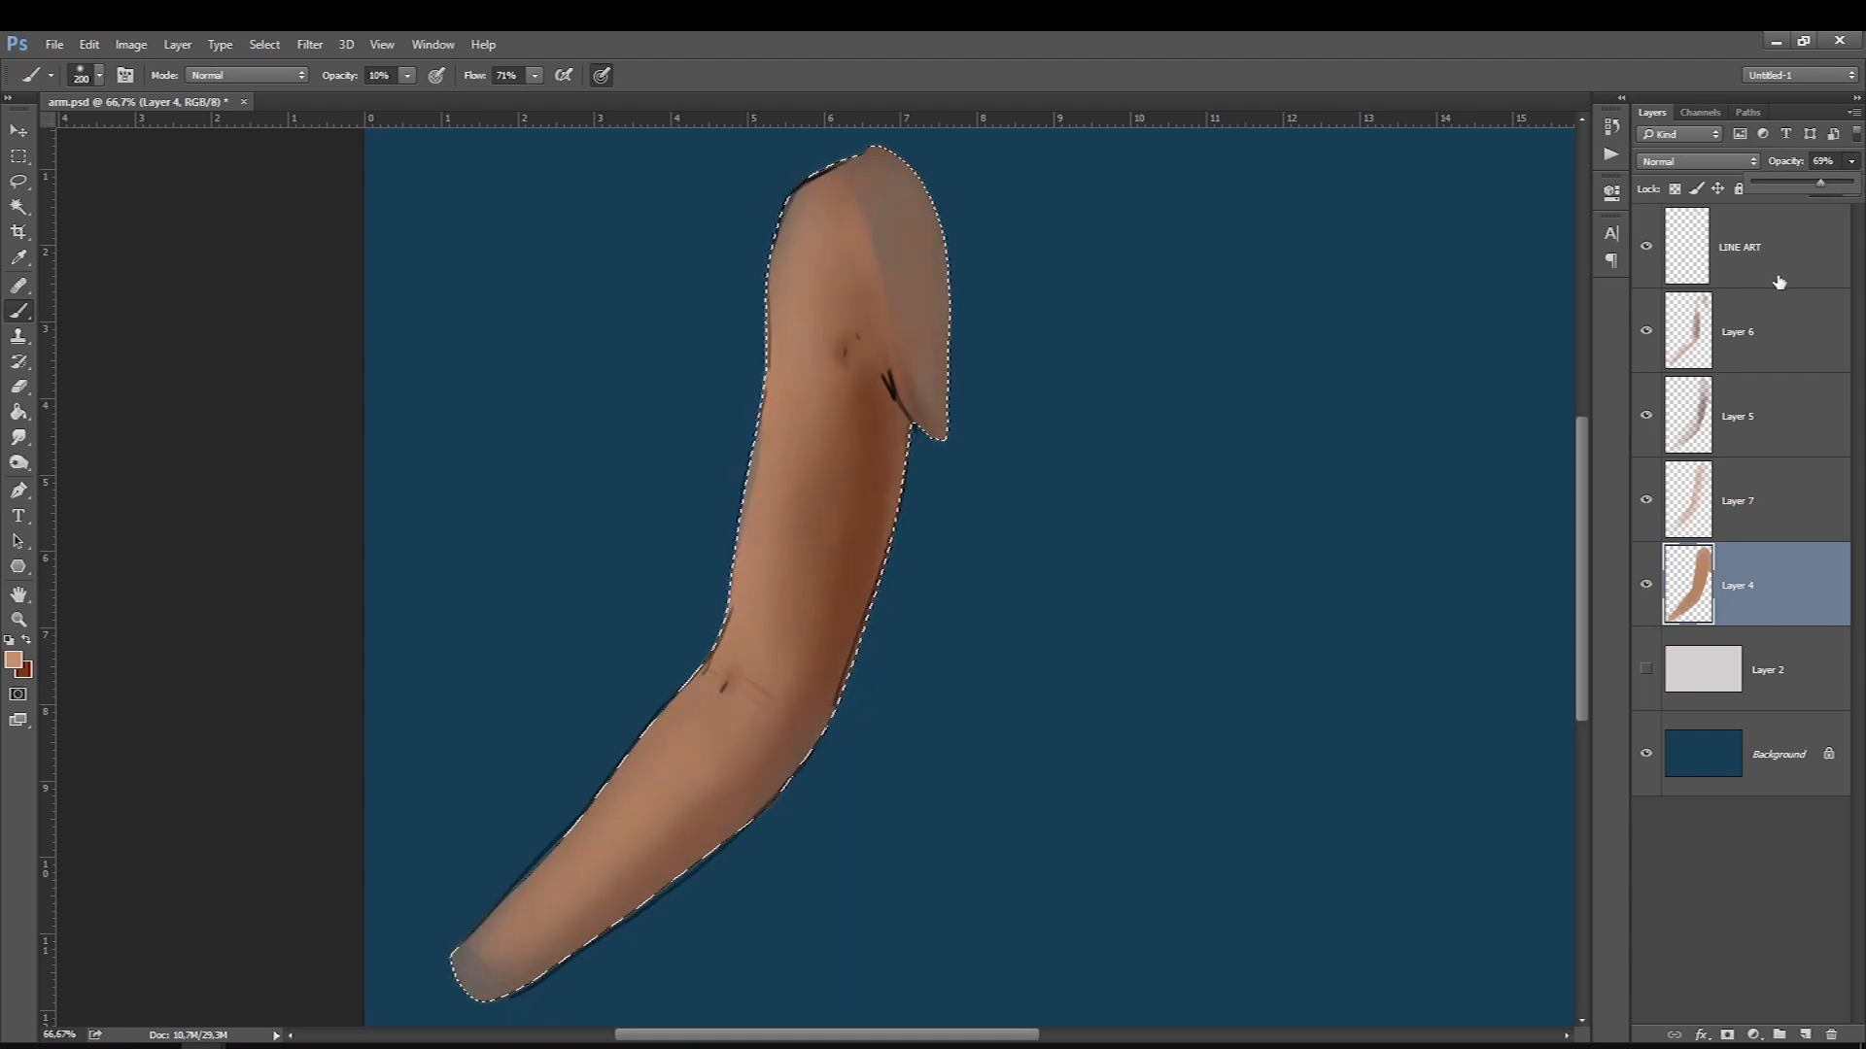
Set the foreground to a near-white highlight color (#fff3ec) and add a new layer above Layer 6.
{"action": "left_click", "coordinate": [14, 664]}
{"action": "left_click", "coordinate": [1318, 488]}
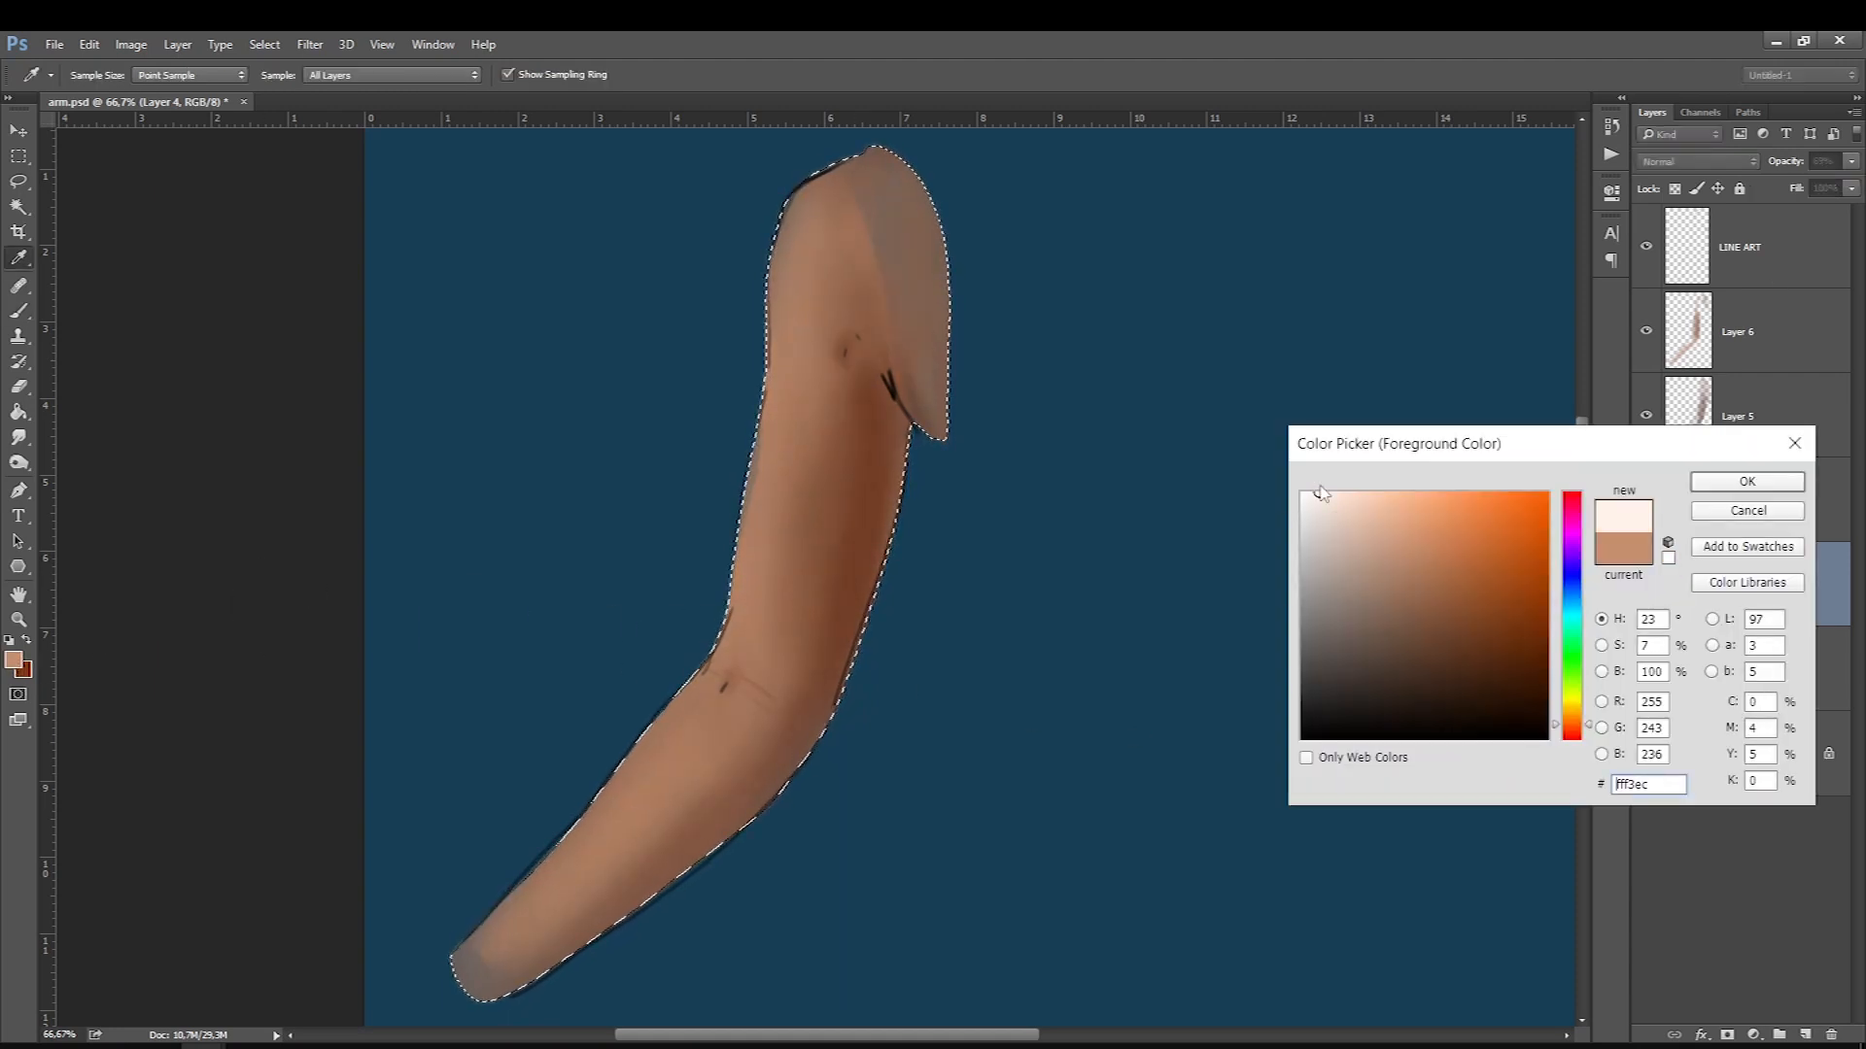
{"action": "left_click", "coordinate": [1769, 479]}
{"action": "key", "text": "bracketleft"}
{"action": "left_click", "coordinate": [1726, 330]}
{"action": "left_click", "coordinate": [1805, 1035]}
Paint faint near-white highlights along the outer edge of the shoulder and upper arm with a small brush.
{"action": "key", "text": "bracketleft"}
{"action": "key", "text": "bracketleft"}
{"action": "mouse_move", "coordinate": [785, 238]}
{"action": "left_mouse_down"}
{"action": "mouse_move", "coordinate": [803, 184]}
{"action": "mouse_move", "coordinate": [761, 280]}
{"action": "mouse_move", "coordinate": [791, 206]}
{"action": "mouse_move", "coordinate": [764, 361]}
{"action": "left_mouse_up"}
{"action": "left_click_drag", "start_coordinate": [785, 219], "coordinate": [766, 388]}
{"action": "left_click_drag", "start_coordinate": [783, 216], "coordinate": [763, 375]}
{"action": "mouse_move", "coordinate": [764, 300]}
{"action": "left_mouse_down"}
{"action": "mouse_move", "coordinate": [763, 445]}
{"action": "mouse_move", "coordinate": [730, 547]}
{"action": "mouse_move", "coordinate": [765, 325]}
{"action": "mouse_move", "coordinate": [729, 549]}
{"action": "mouse_move", "coordinate": [749, 424]}
{"action": "left_mouse_up"}
{"action": "key", "text": "bracketleft"}
Add near-white highlights on the inner edge below the armpit and on the outer edge above the elbow.
{"action": "left_click", "coordinate": [911, 462]}
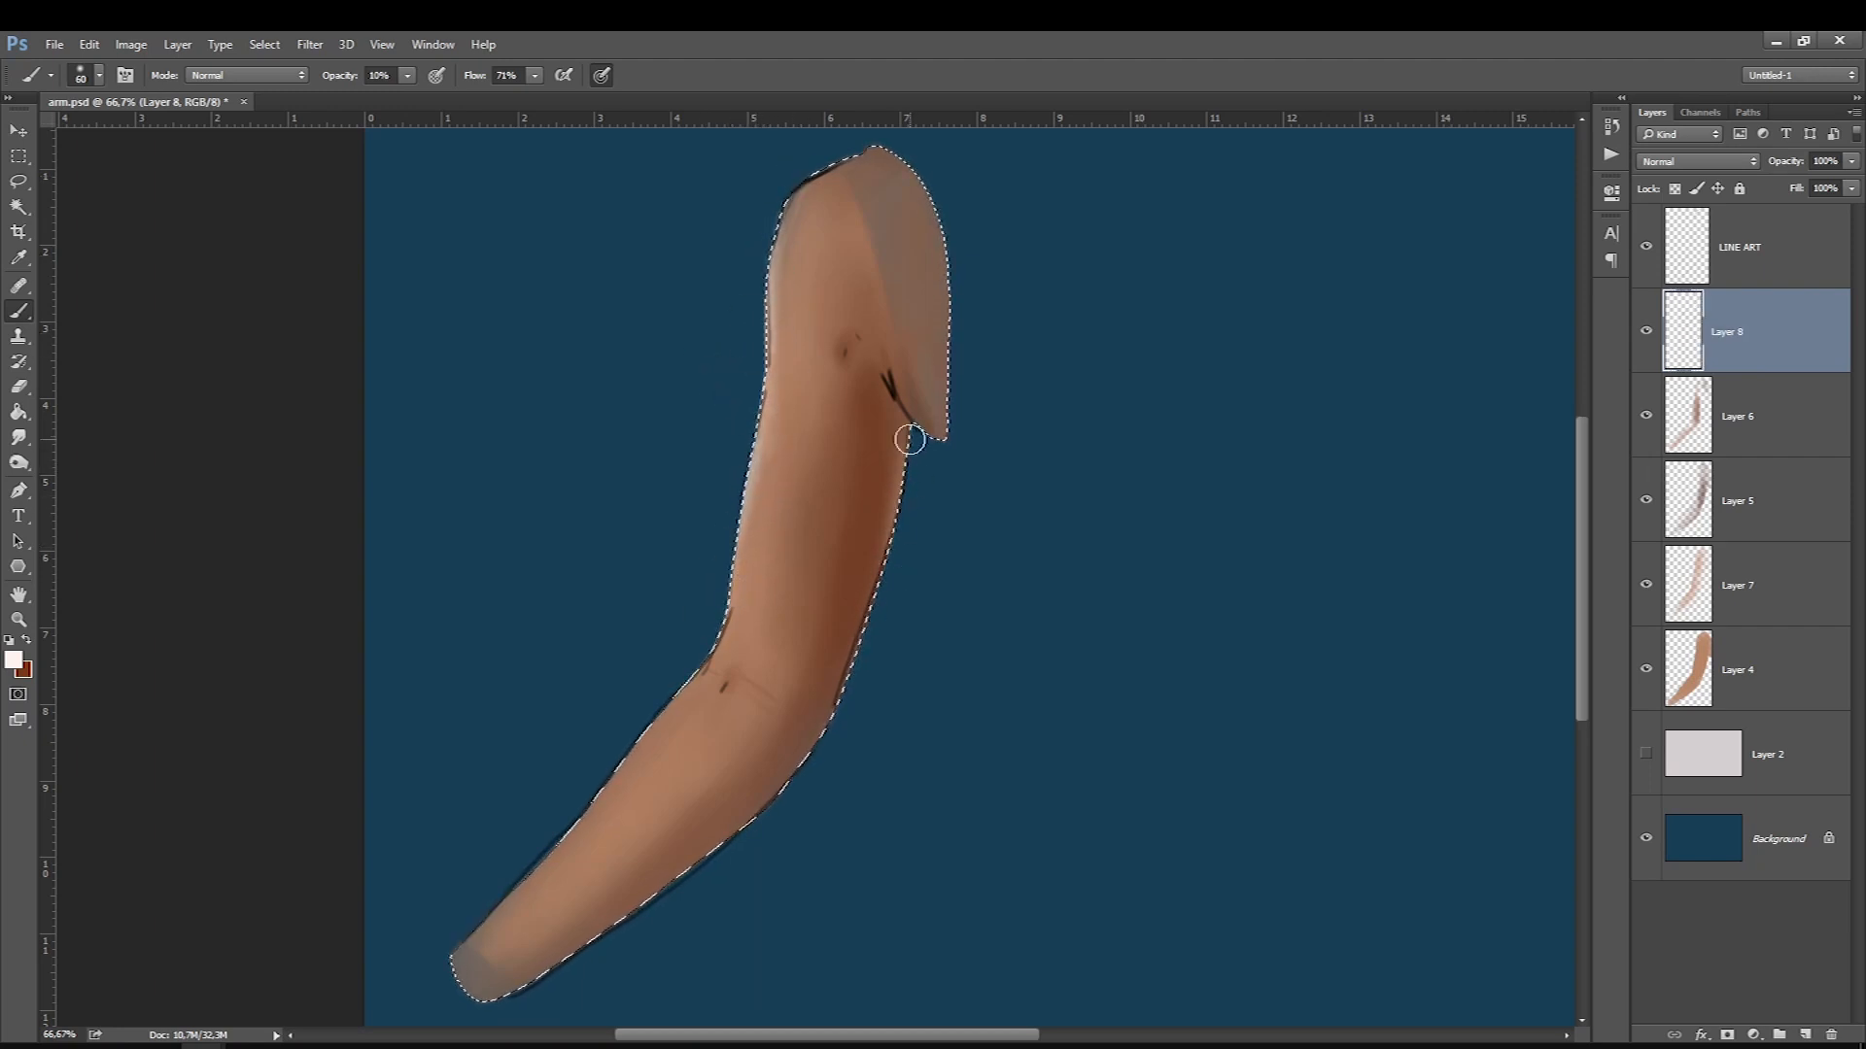
{"action": "key", "text": "bracketright"}
{"action": "key", "text": "bracketright"}
{"action": "left_click_drag", "start_coordinate": [731, 607], "coordinate": [772, 468]}
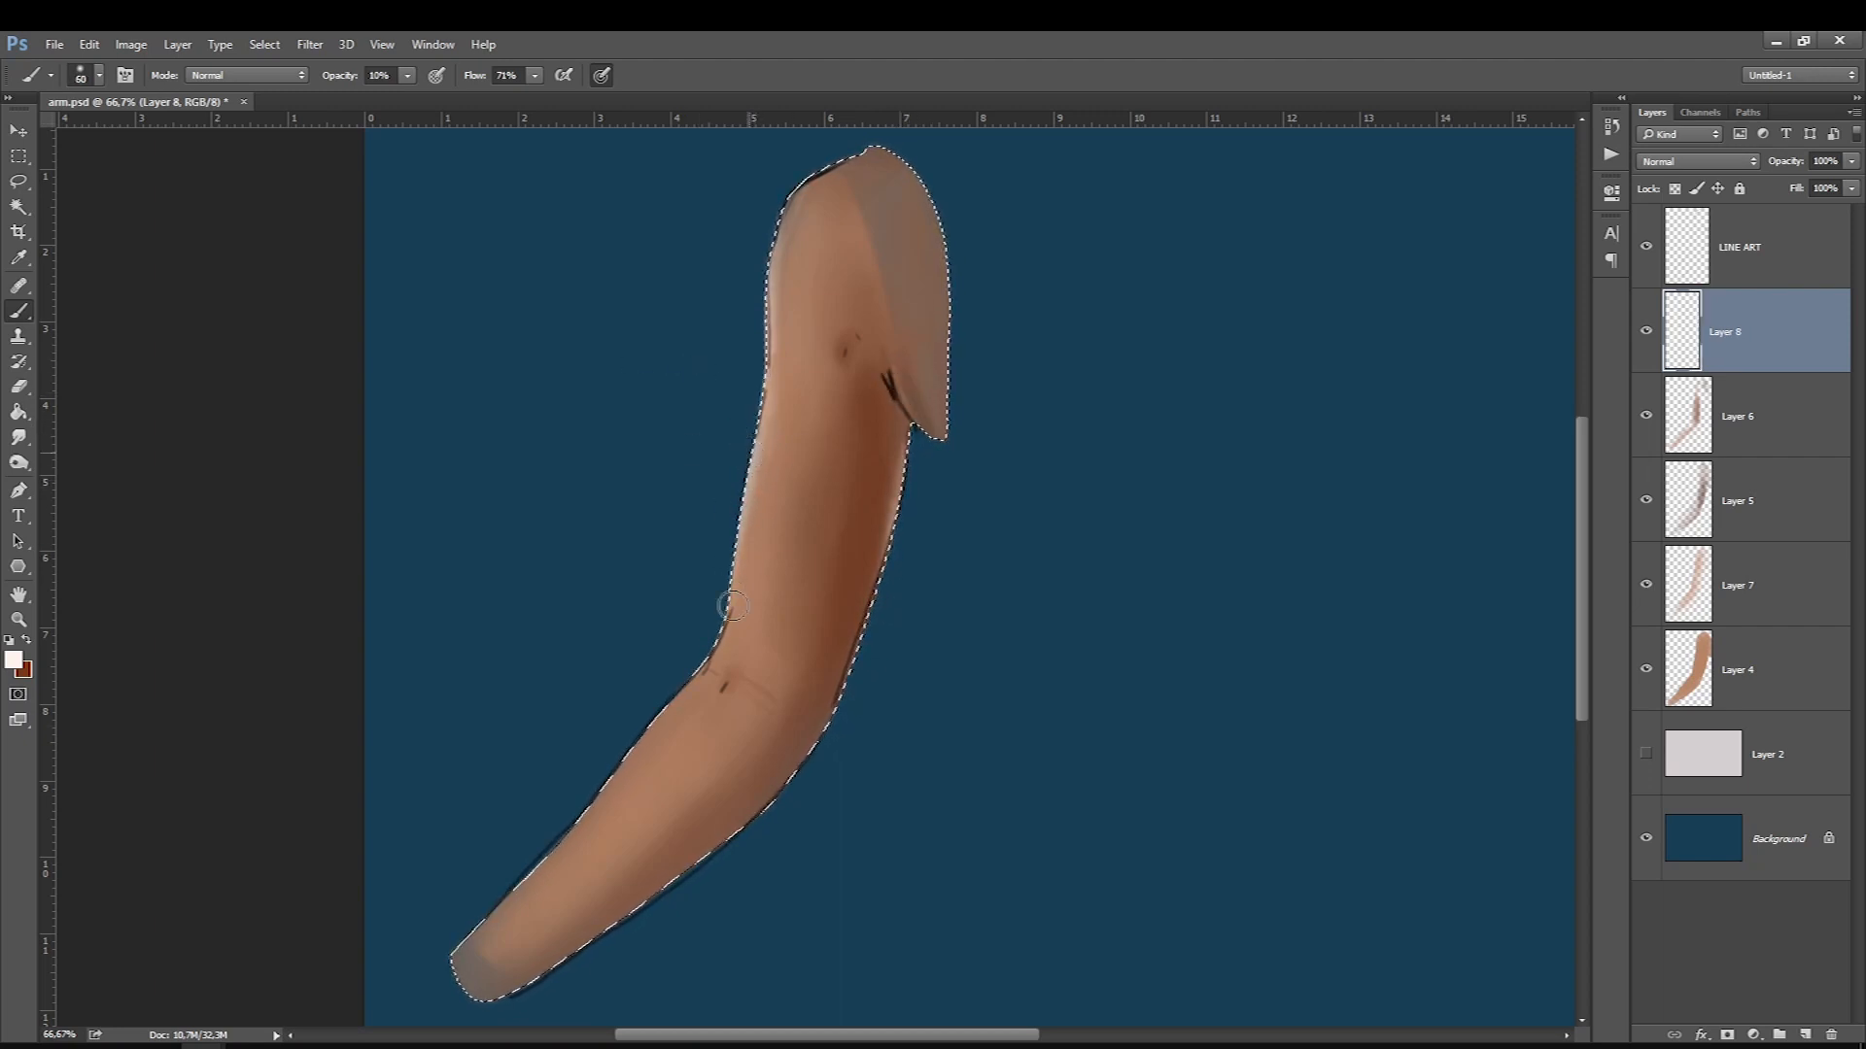
Extend the near-white highlight along the outer edge past the elbow onto the forearm, and clear the selection.
{"action": "mouse_move", "coordinate": [737, 549]}
{"action": "left_mouse_down"}
{"action": "mouse_move", "coordinate": [716, 625]}
{"action": "mouse_move", "coordinate": [578, 831]}
{"action": "left_mouse_up"}
{"action": "key", "text": "ctrl+d"}
{"action": "key", "text": "bracketright"}
{"action": "key", "text": "bracketright"}
{"action": "key", "text": "bracketright"}
{"action": "key", "text": "bracketright"}
{"action": "key", "text": "bracketright"}
{"action": "key", "text": "bracketright"}
{"action": "key", "text": "bracketright"}
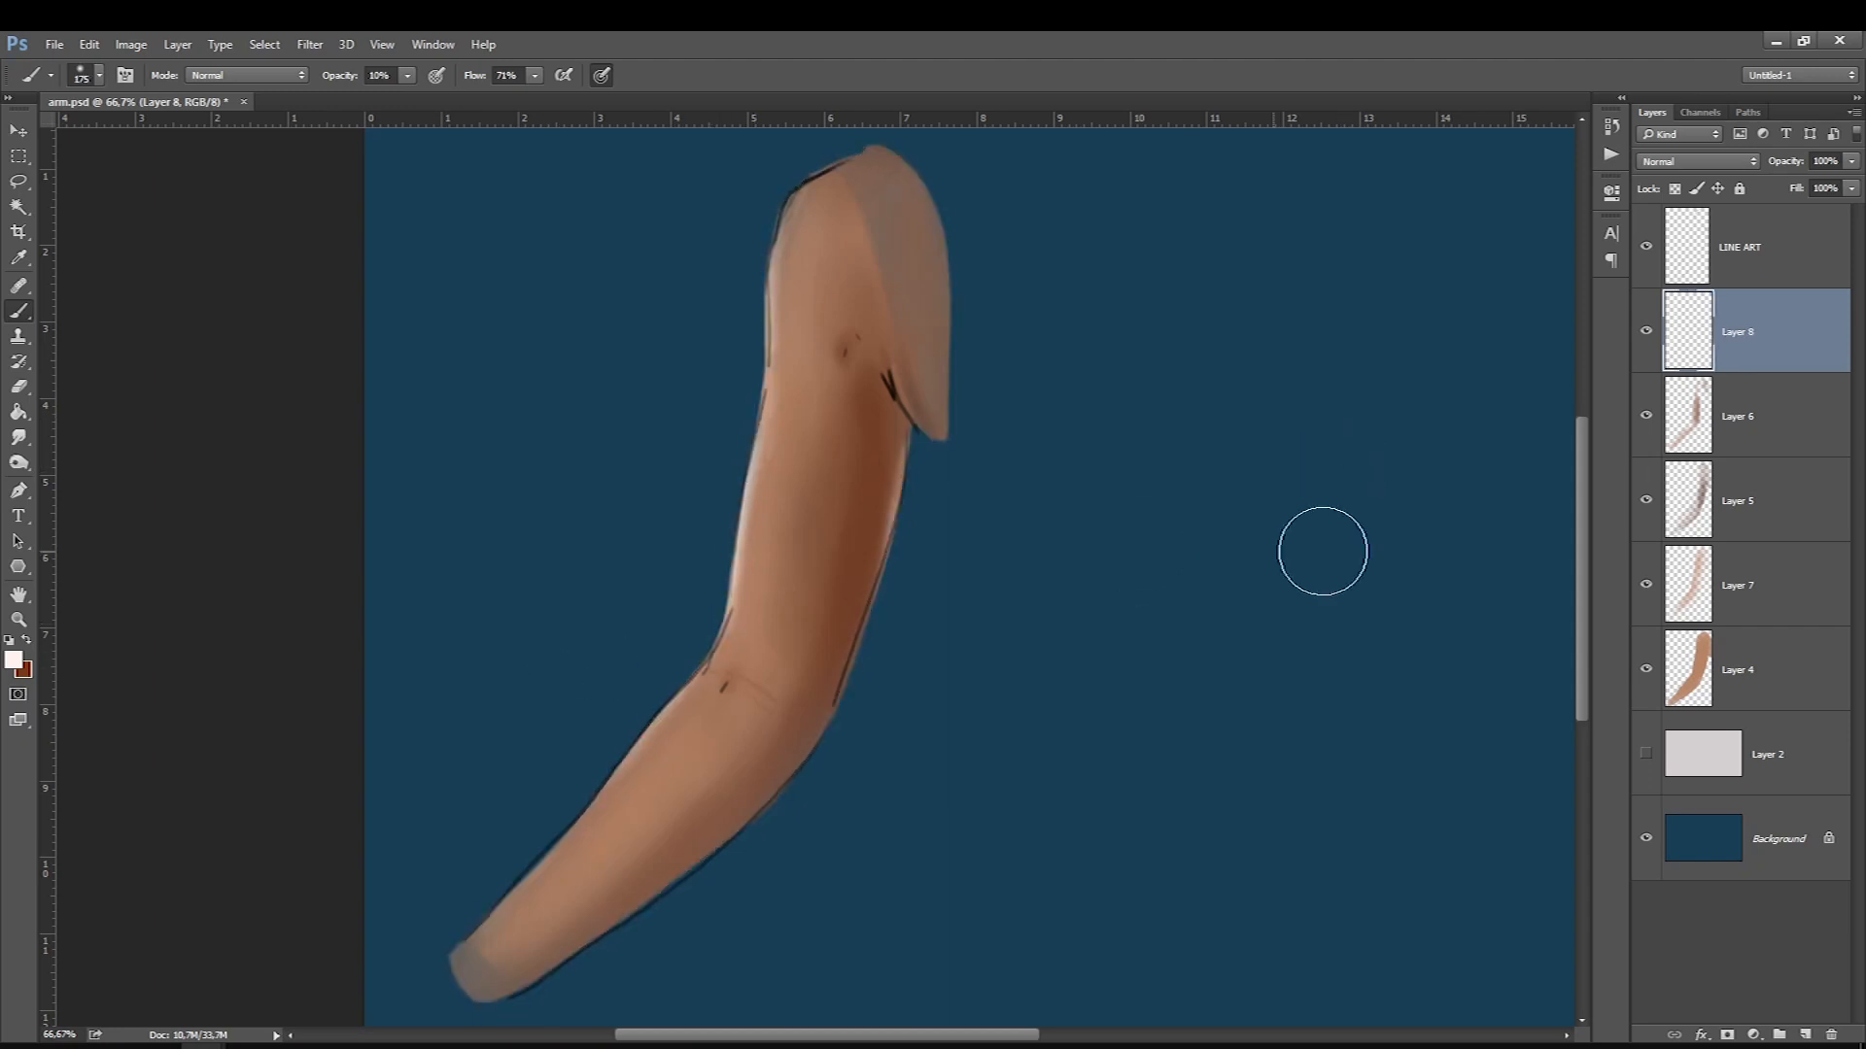
Smudge the LINE ART layer at 20% strength to soften the dark outlines of the upper arm and elbow.
{"action": "left_click", "coordinate": [1750, 247]}
{"action": "left_click", "coordinate": [18, 438]}
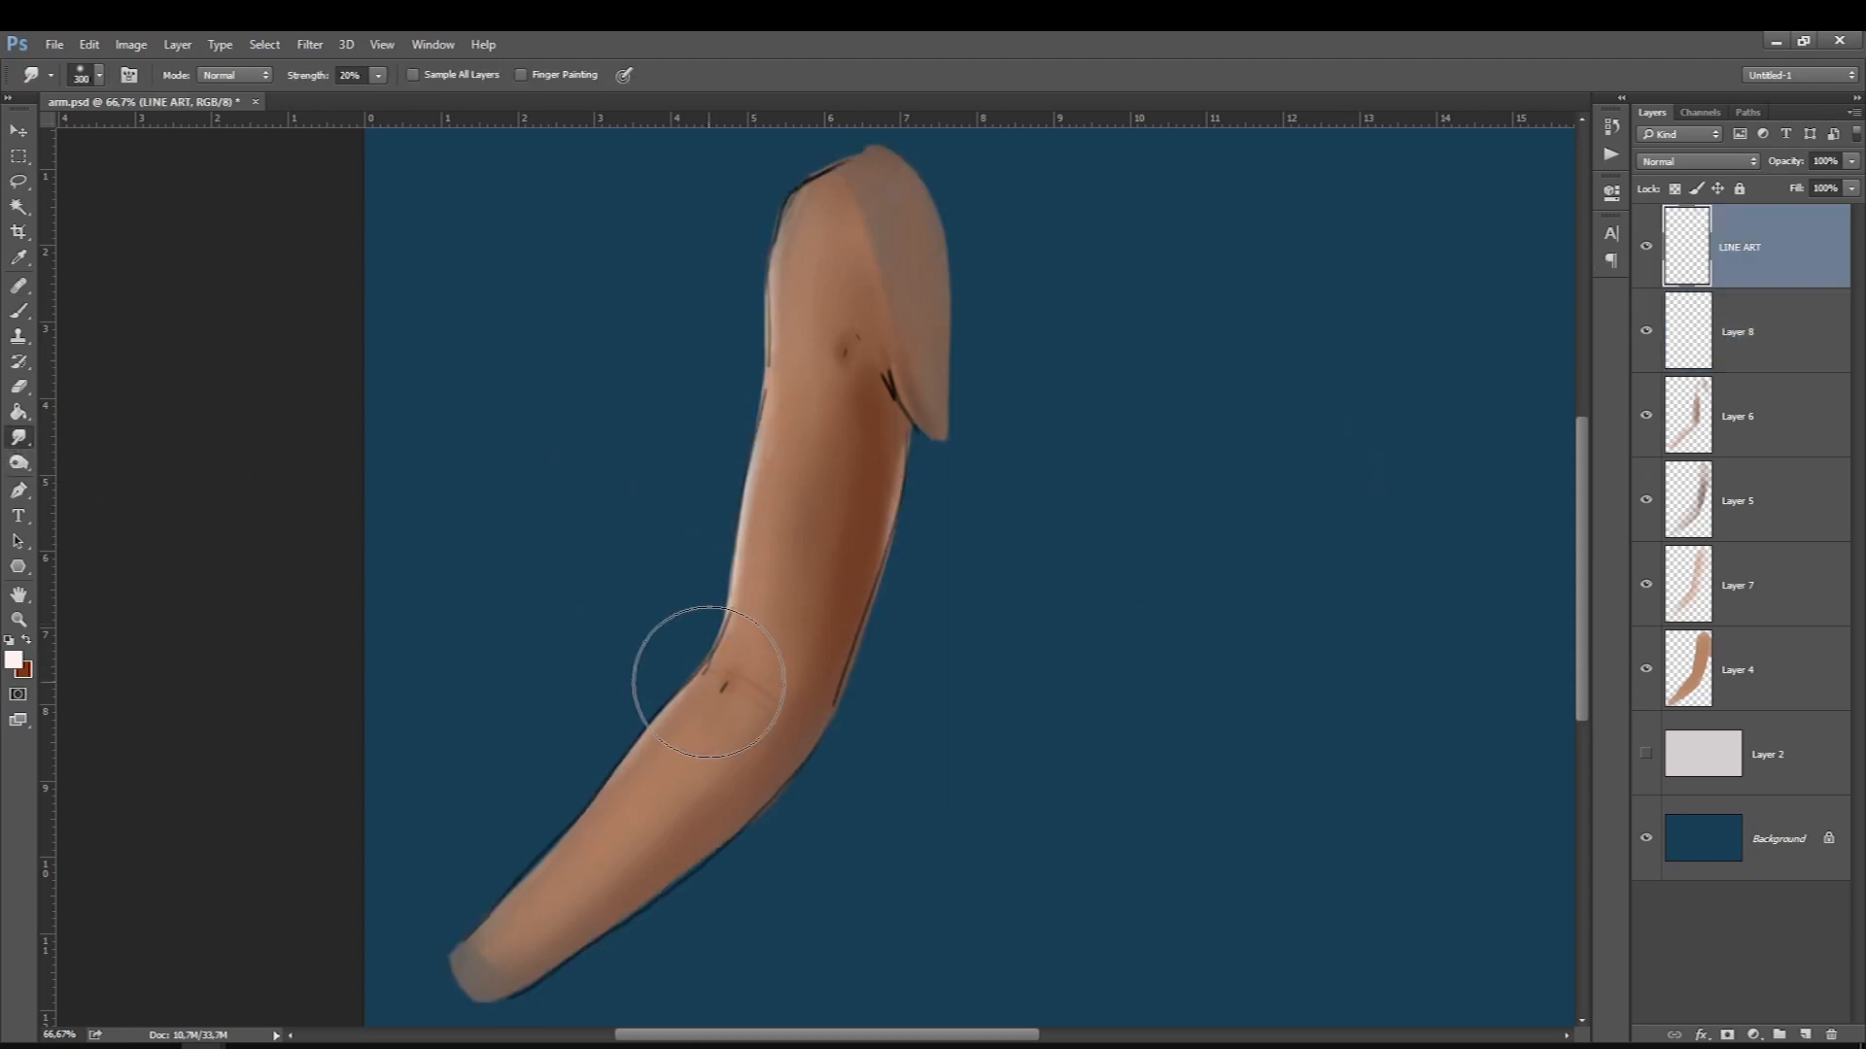
{"action": "left_click_drag", "start_coordinate": [709, 679], "coordinate": [742, 362]}
{"action": "key", "text": "bracketleft"}
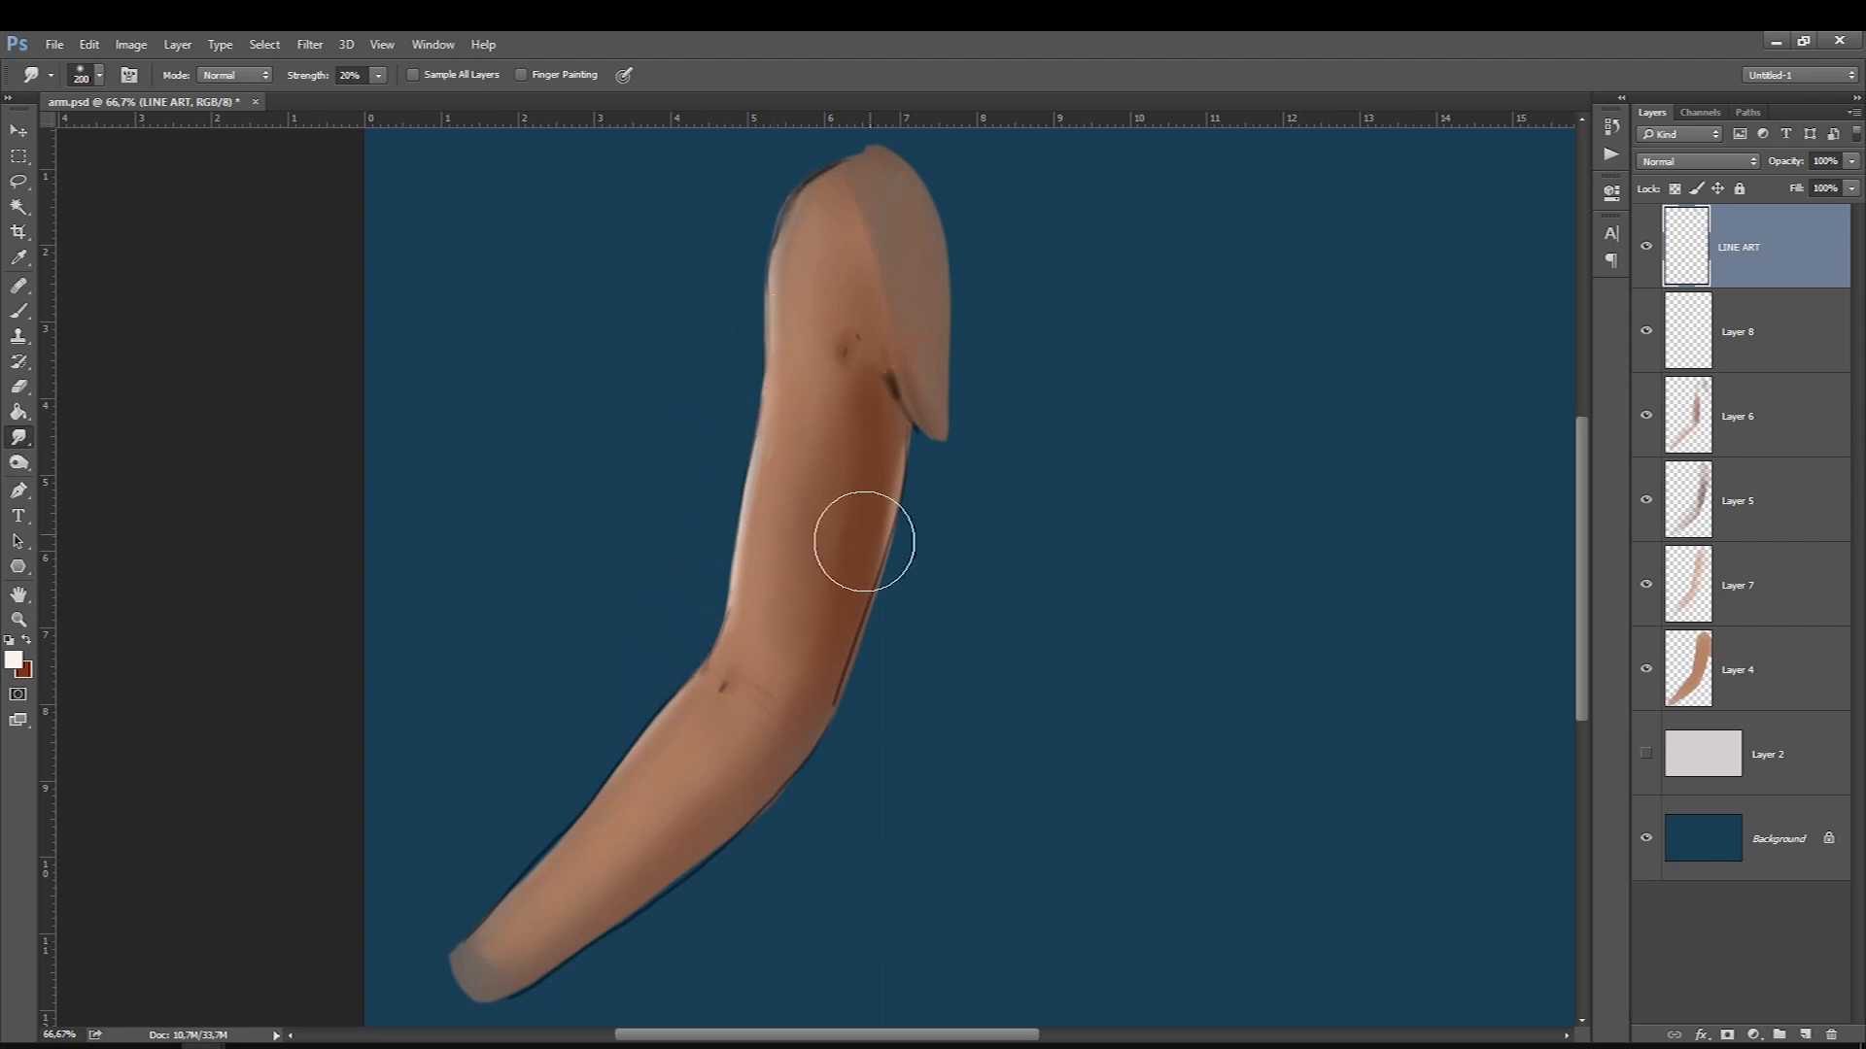
{"action": "mouse_move", "coordinate": [825, 654]}
{"action": "left_mouse_down"}
{"action": "mouse_move", "coordinate": [817, 691]}
{"action": "mouse_move", "coordinate": [854, 555]}
{"action": "mouse_move", "coordinate": [786, 747]}
{"action": "left_mouse_up"}
{"action": "left_click_drag", "start_coordinate": [687, 674], "coordinate": [725, 674]}
Smudge the remaining dark outline around the top of the shoulder into the skin, finishing with the whole canvas in view.
{"action": "key", "text": "bracketright"}
{"action": "key", "text": "bracketright"}
{"action": "key", "text": "bracketright"}
{"action": "key", "text": "bracketright"}
{"action": "key", "text": "ctrl+minus"}
{"action": "key", "text": "ctrl+minus"}
{"action": "key", "text": "bracketleft"}
{"action": "key", "text": "bracketleft"}
{"action": "key", "text": "bracketleft"}
{"action": "key", "text": "bracketleft"}
{"action": "key", "text": "bracketleft"}
{"action": "key", "text": "bracketright"}
{"action": "left_click_drag", "start_coordinate": [612, 402], "coordinate": [638, 387]}
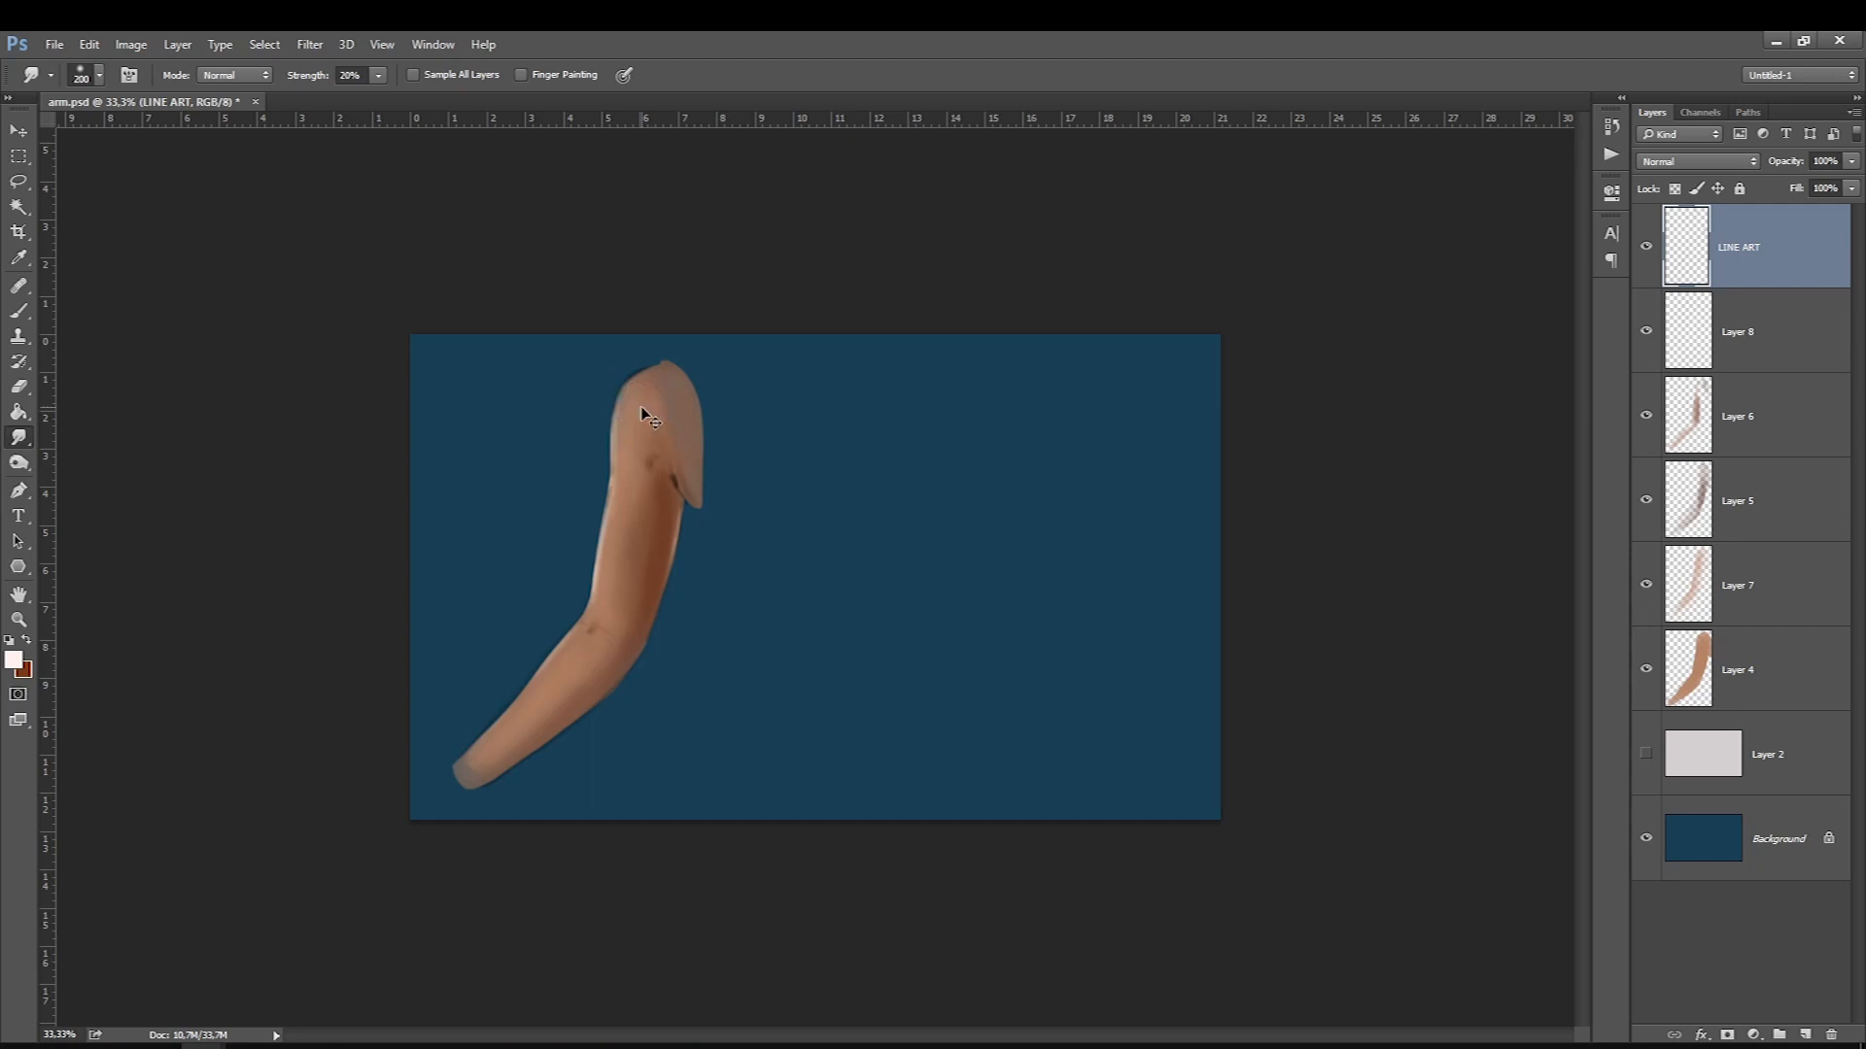
{"action": "key", "text": "ctrl+0"}
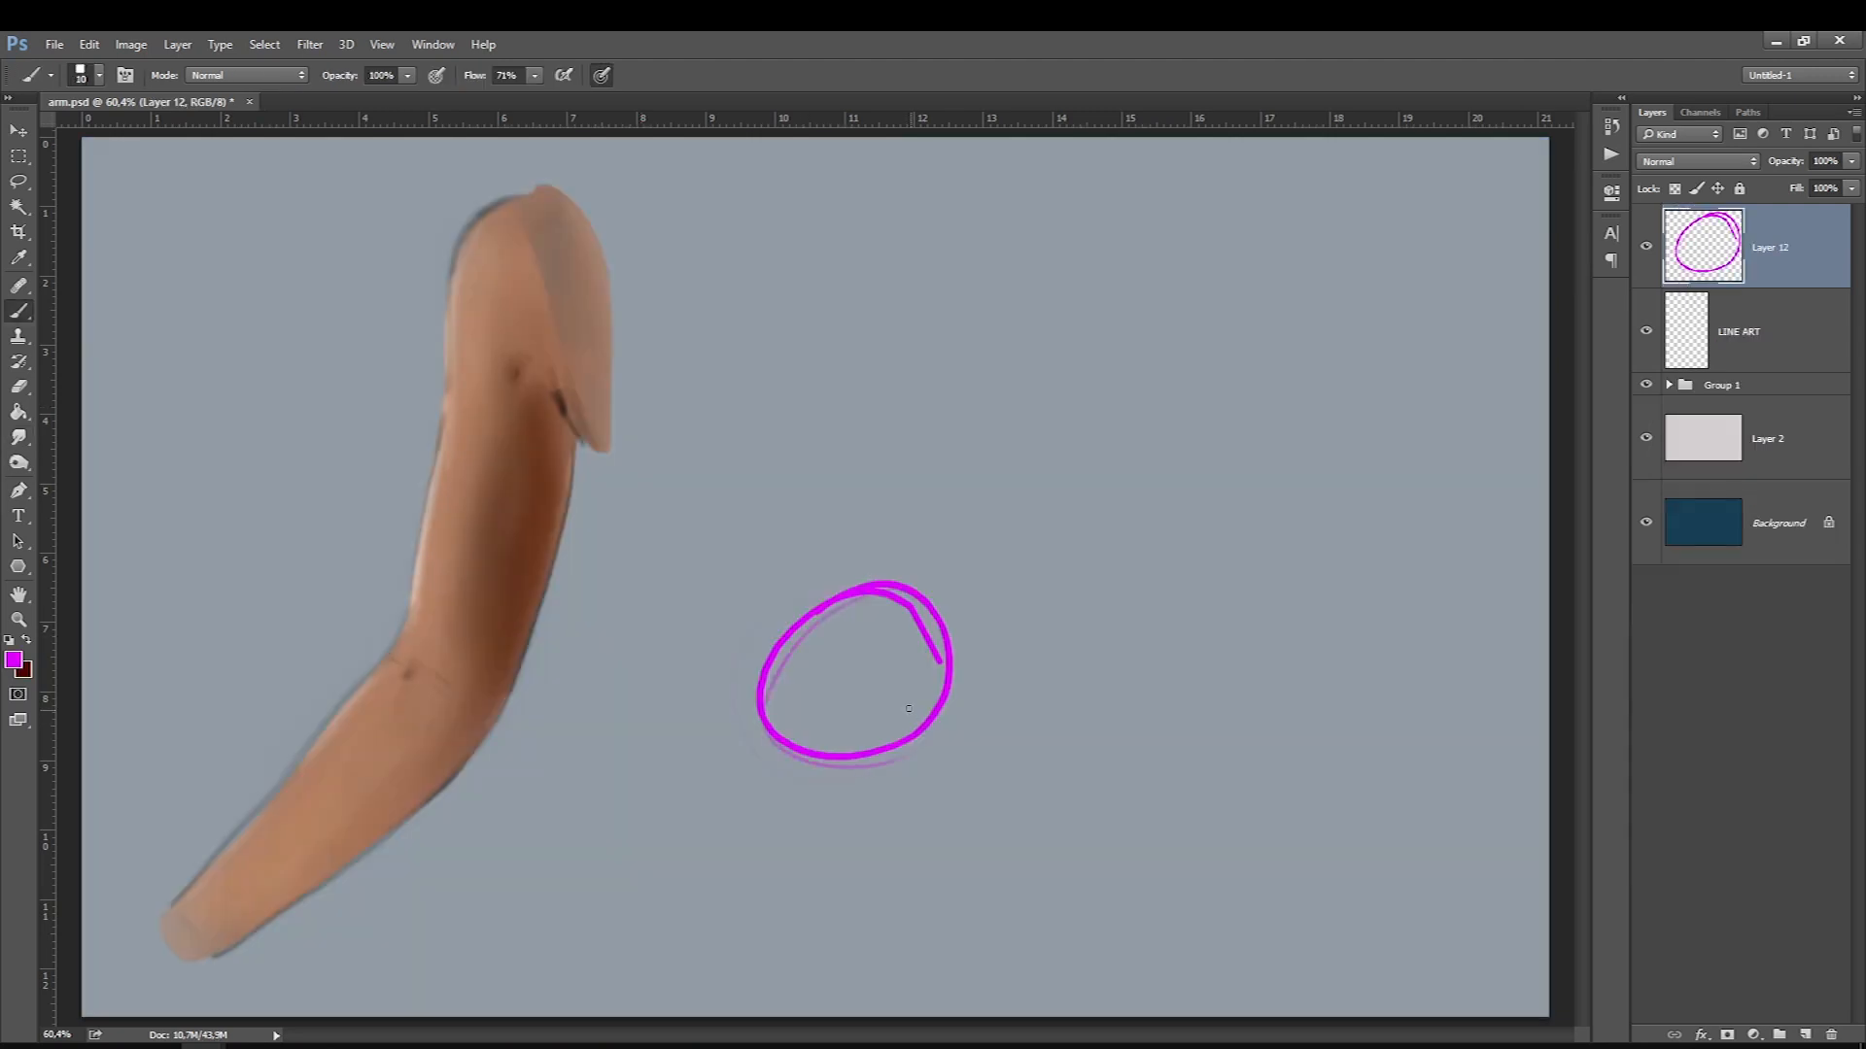
Sketch the magenta upper-arm axis on Layer 12 from the shoulder circle down towards the elbow.
{"action": "left_click_drag", "start_coordinate": [933, 724], "coordinate": [1030, 774]}
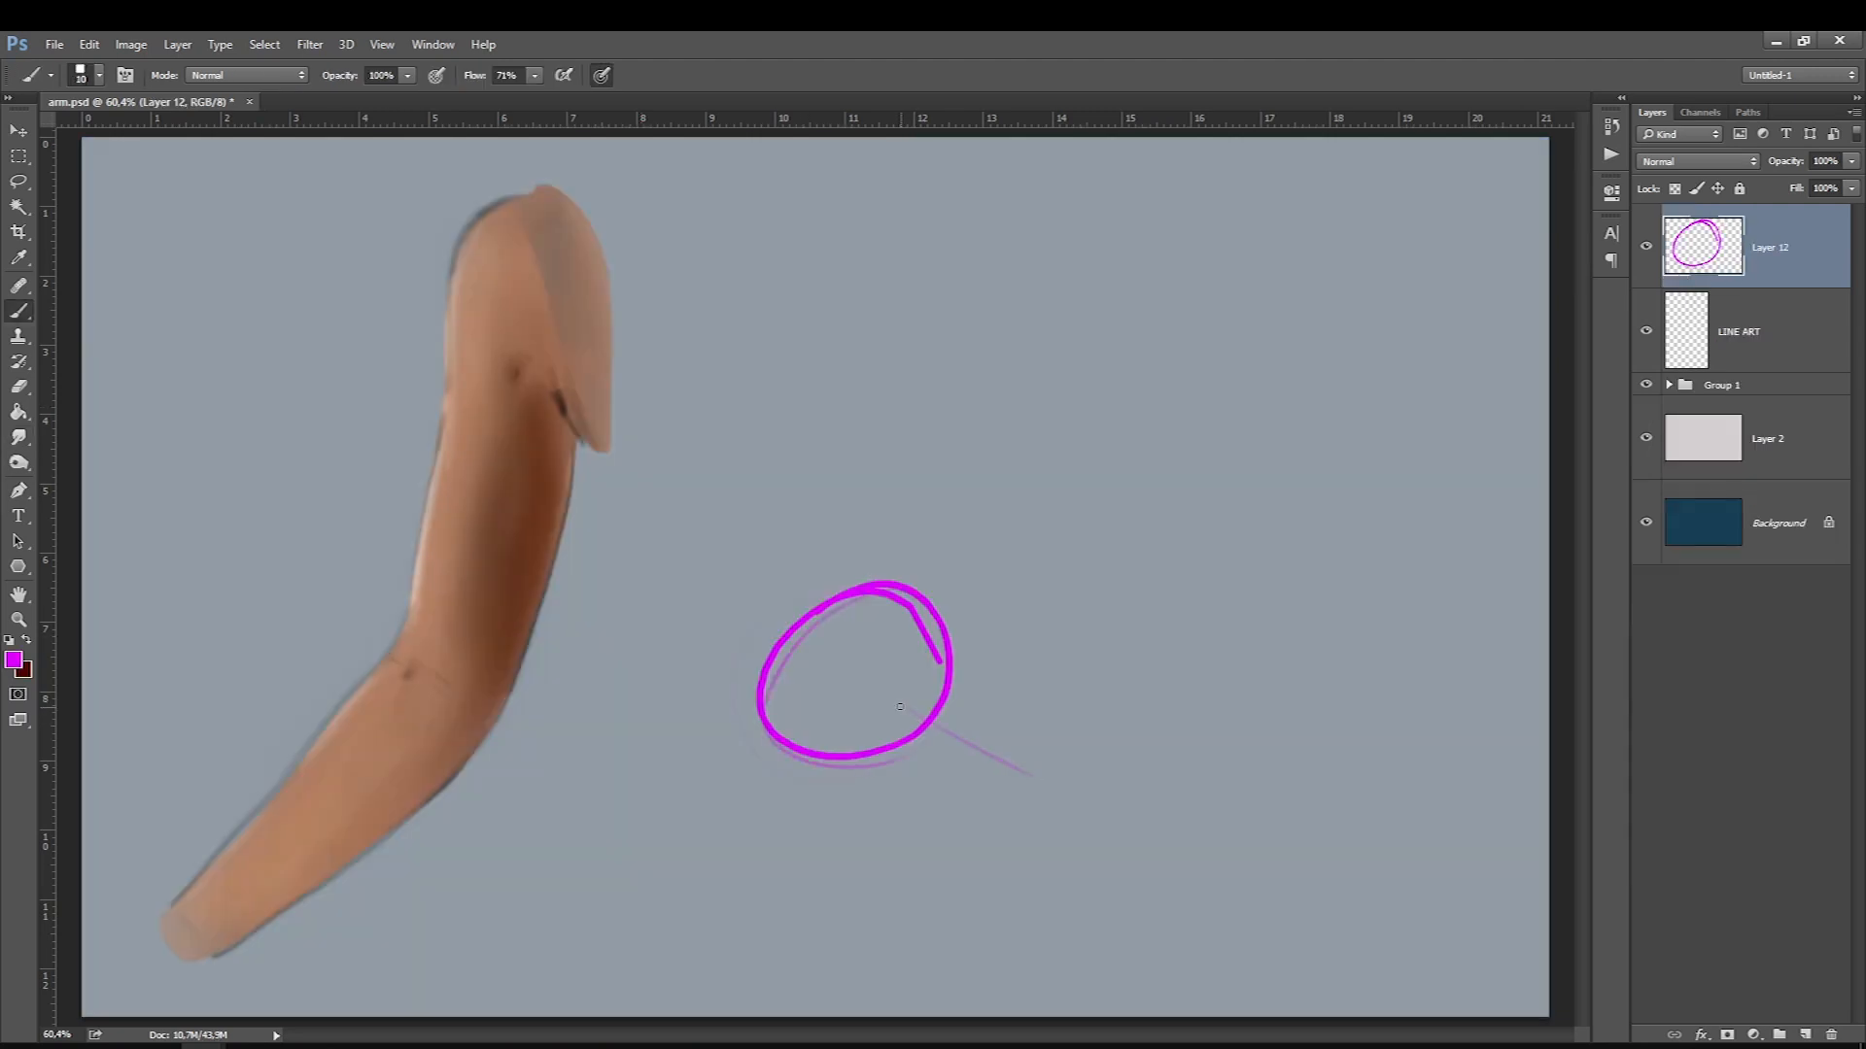
{"action": "mouse_move", "coordinate": [933, 724]}
{"action": "left_mouse_down"}
{"action": "mouse_move", "coordinate": [1091, 785]}
{"action": "mouse_move", "coordinate": [875, 709]}
{"action": "mouse_move", "coordinate": [1133, 787]}
{"action": "left_mouse_up"}
{"action": "mouse_move", "coordinate": [1011, 754]}
{"action": "left_mouse_down"}
{"action": "mouse_move", "coordinate": [1140, 790]}
{"action": "mouse_move", "coordinate": [1078, 806]}
{"action": "mouse_move", "coordinate": [1205, 797]}
{"action": "mouse_move", "coordinate": [1196, 831]}
{"action": "left_mouse_up"}
Swap the foreground color to dark red and add a new layer above the magenta construction sketch.
{"action": "left_click", "coordinate": [26, 643]}
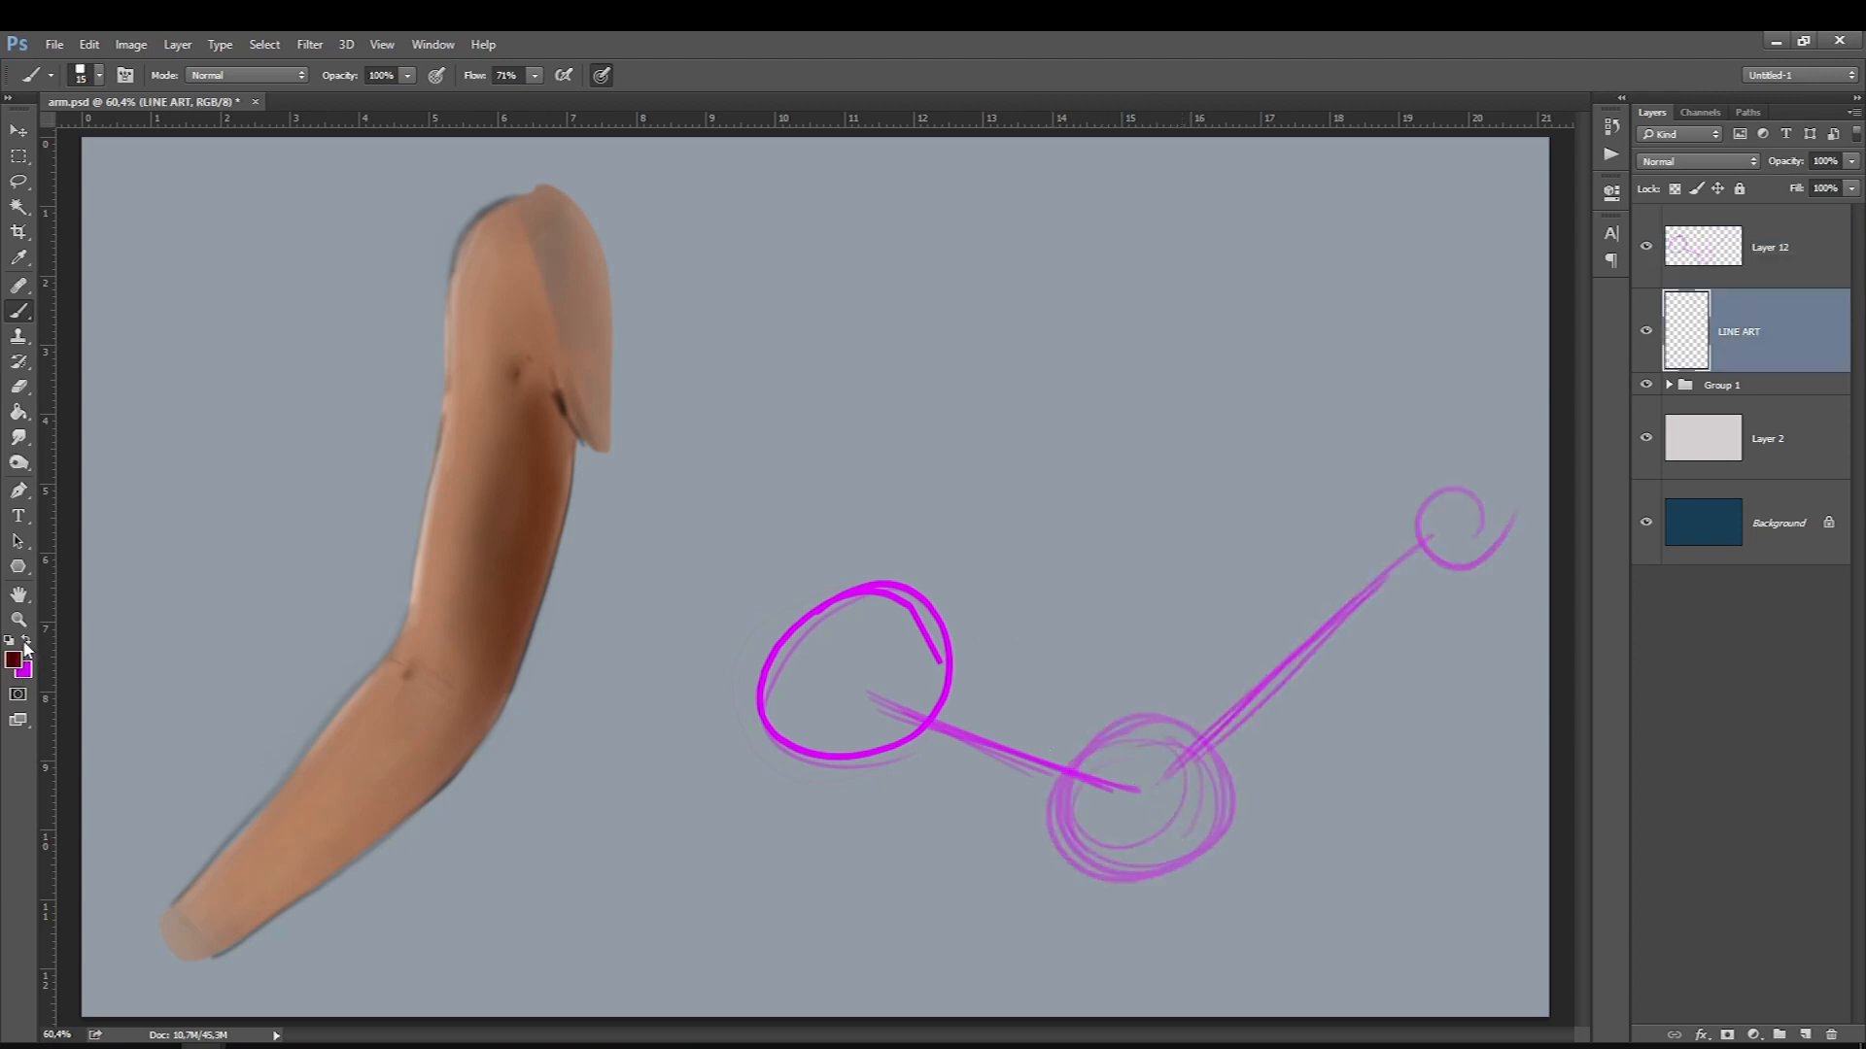
{"action": "left_click", "coordinate": [15, 661]}
{"action": "key", "text": "Escape"}
{"action": "left_click", "coordinate": [19, 663]}
{"action": "key", "text": "Escape"}
{"action": "left_click", "coordinate": [1710, 247]}
{"action": "left_click", "coordinate": [1804, 1034]}
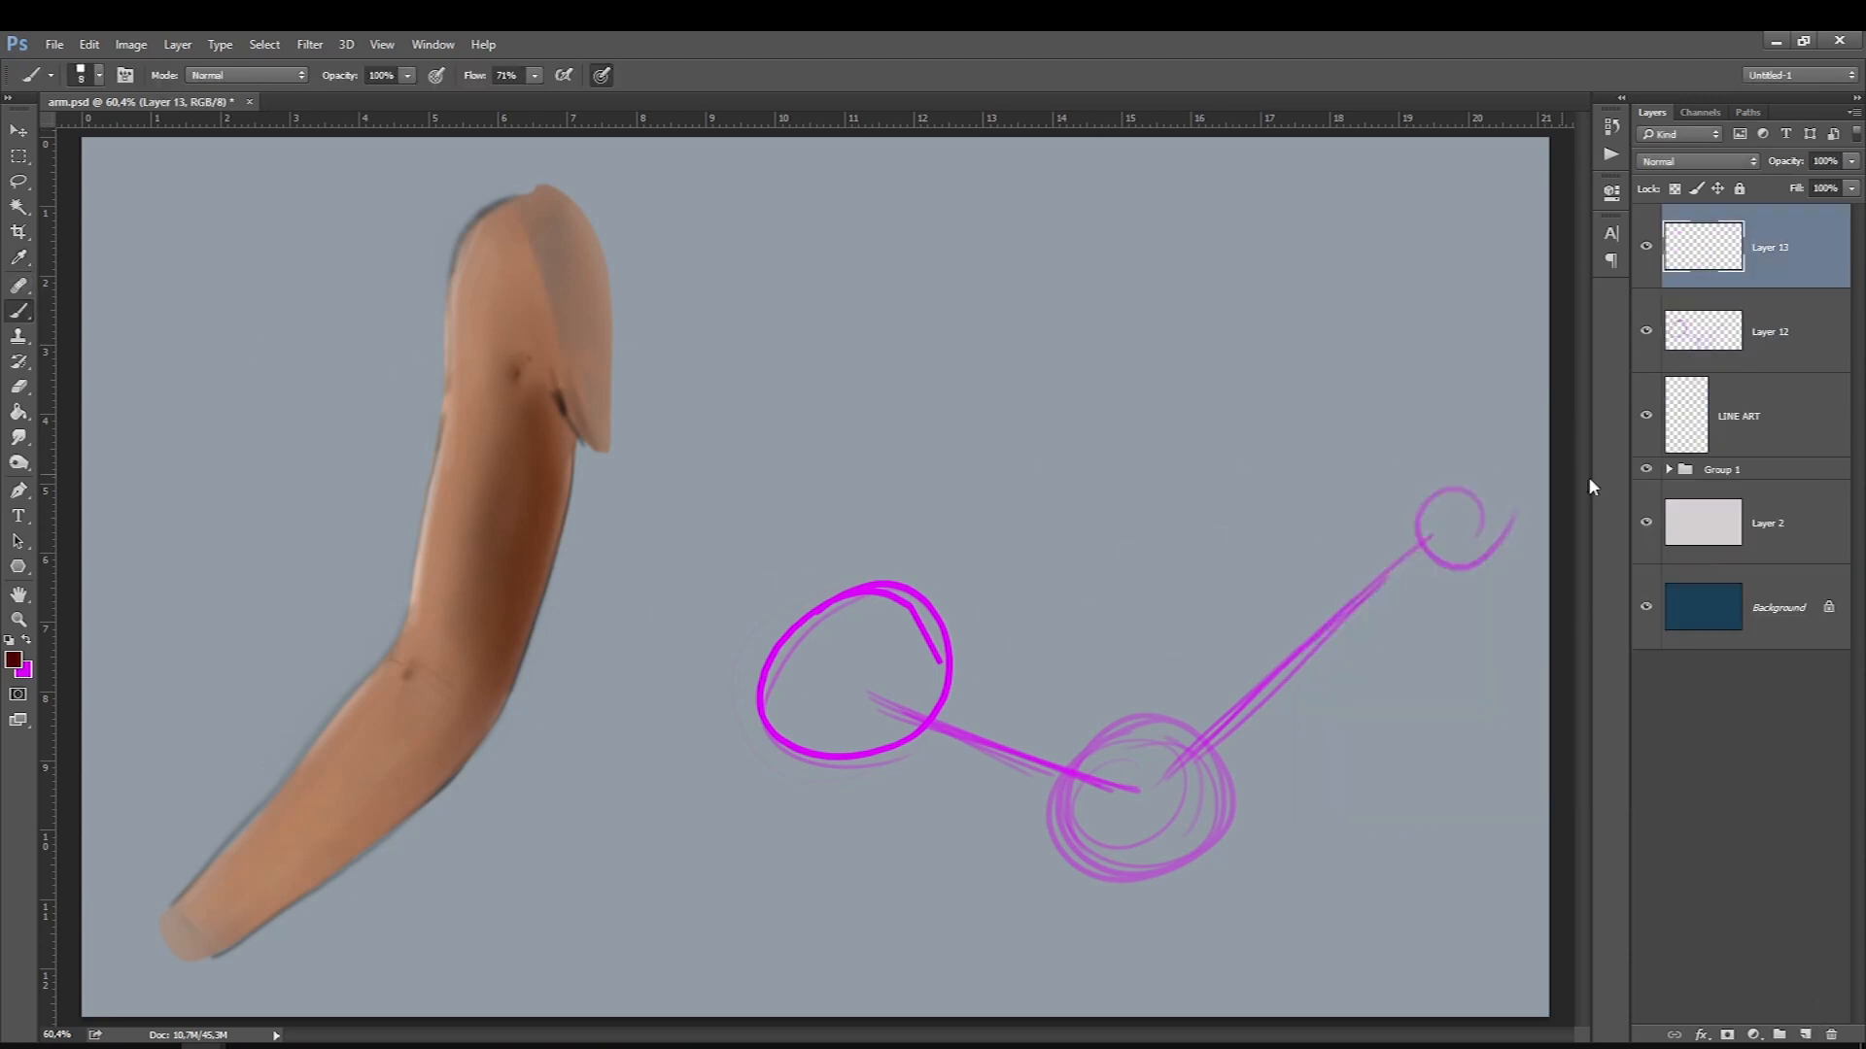
Group the LINE ART layer with Group 1, name the new group 1, and make Layer 13 active again.
{"action": "left_click", "coordinate": [1737, 419]}
{"action": "left_click", "coordinate": [1739, 470], "text": "shift"}
{"action": "key", "text": "ctrl+g"}
{"action": "double_click", "coordinate": [1722, 385]}
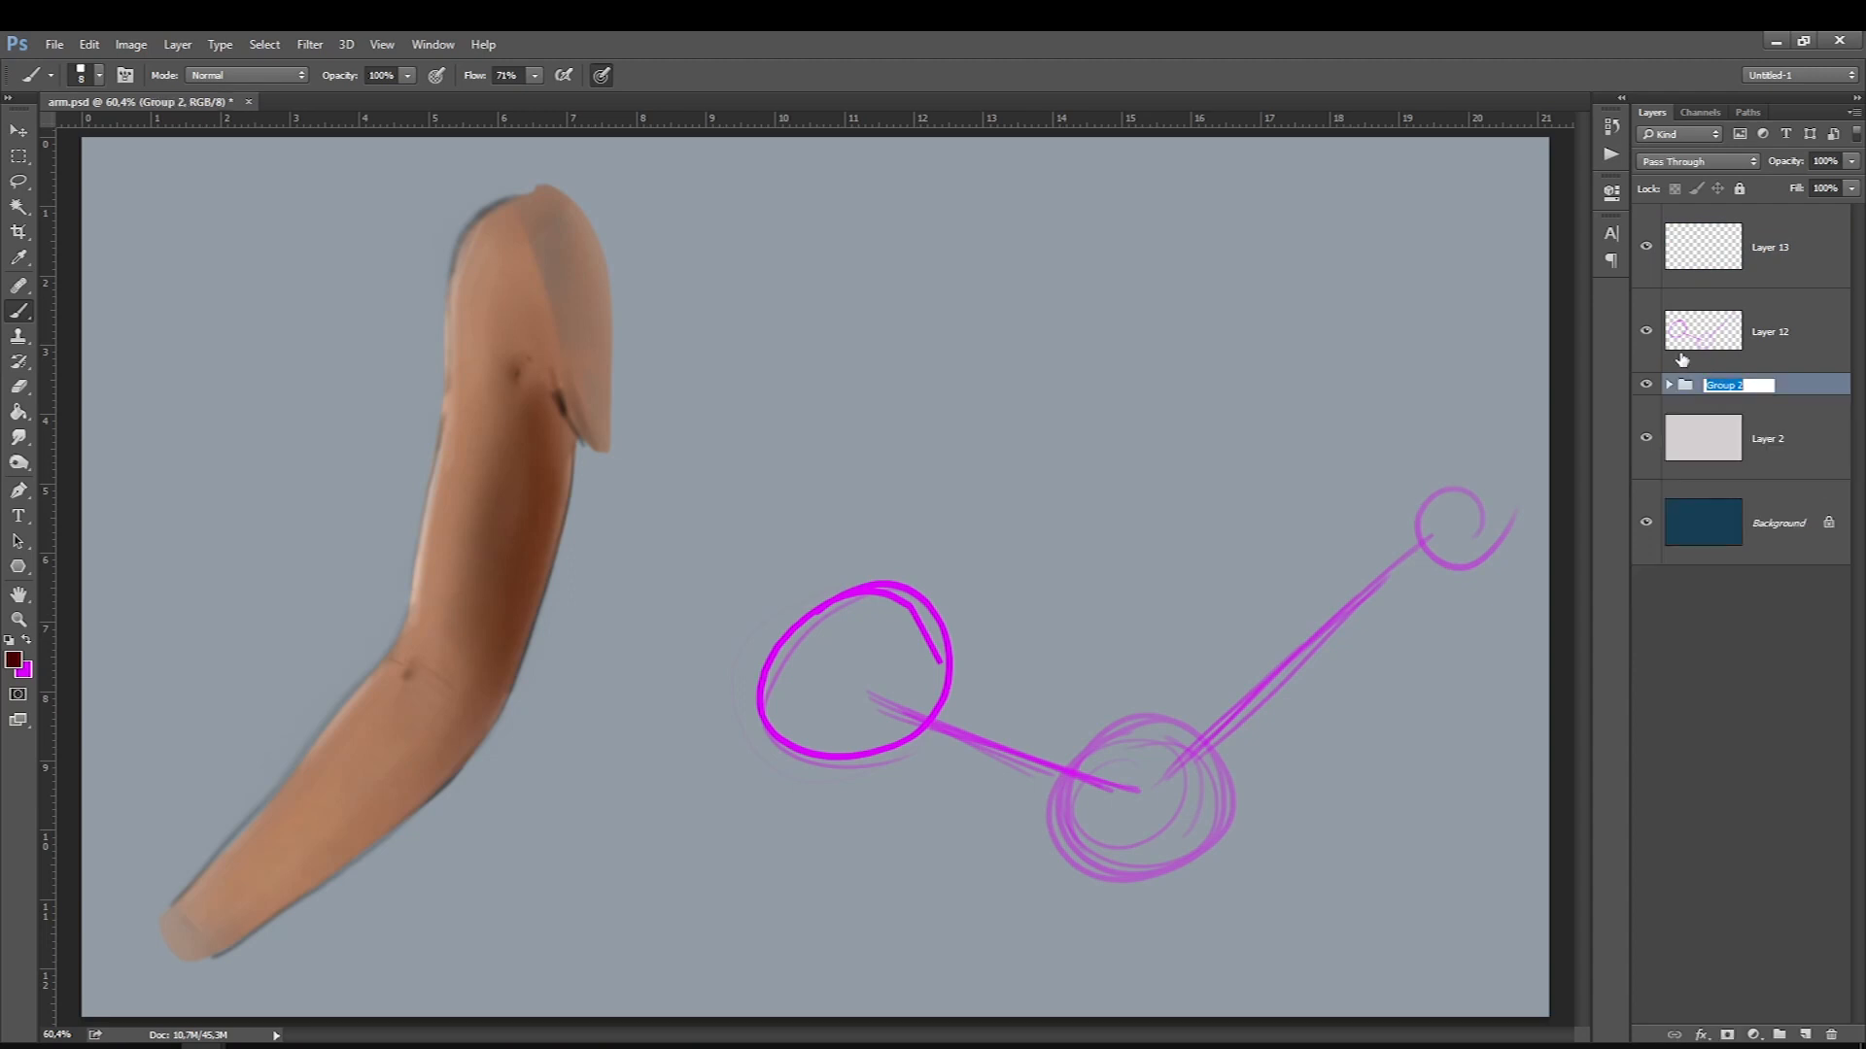
{"action": "type", "text": "1"}
{"action": "key", "text": "Return"}
{"action": "left_click", "coordinate": [1710, 255]}
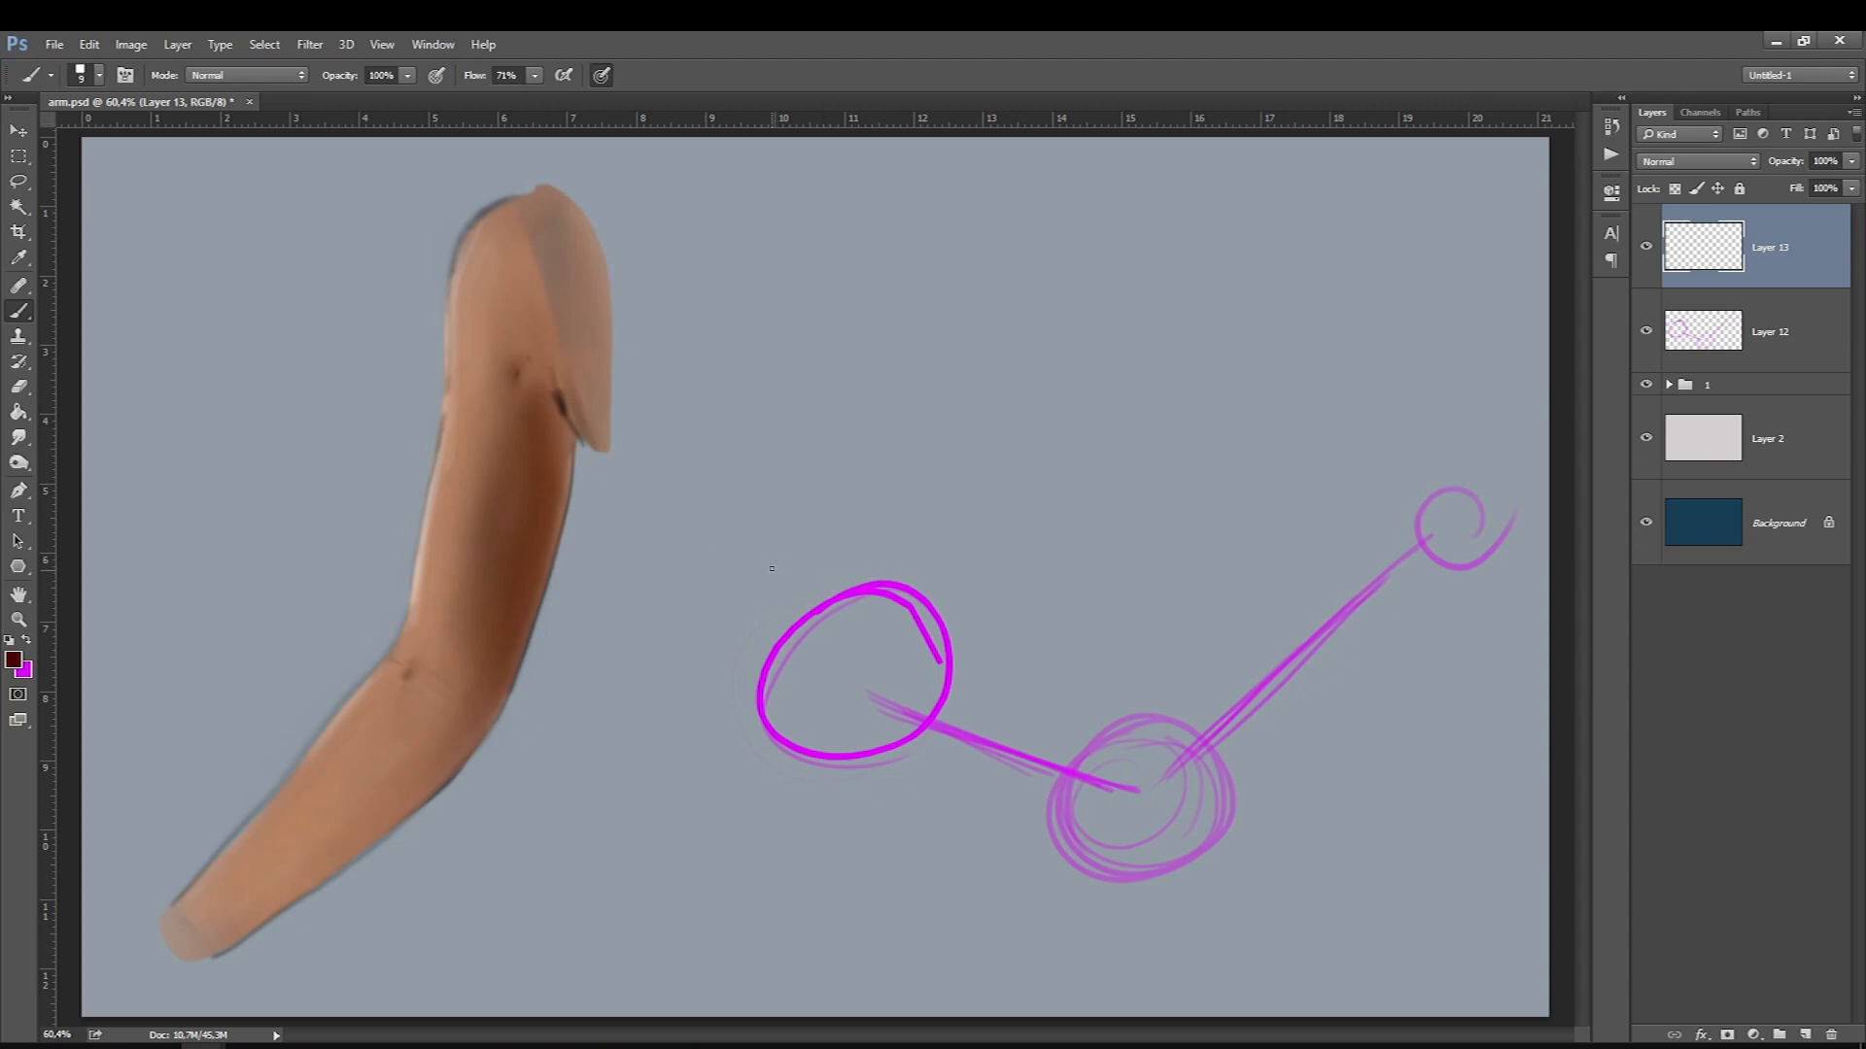
Sketch the dark red neck and shoulder contour curving over the magenta shoulder circle.
{"action": "mouse_move", "coordinate": [771, 527]}
{"action": "left_mouse_down"}
{"action": "mouse_move", "coordinate": [788, 559]}
{"action": "mouse_move", "coordinate": [934, 571]}
{"action": "left_mouse_up"}
{"action": "mouse_move", "coordinate": [836, 553]}
{"action": "left_mouse_down"}
{"action": "mouse_move", "coordinate": [904, 559]}
{"action": "mouse_move", "coordinate": [857, 551]}
{"action": "mouse_move", "coordinate": [936, 576]}
{"action": "mouse_move", "coordinate": [955, 611]}
{"action": "left_mouse_up"}
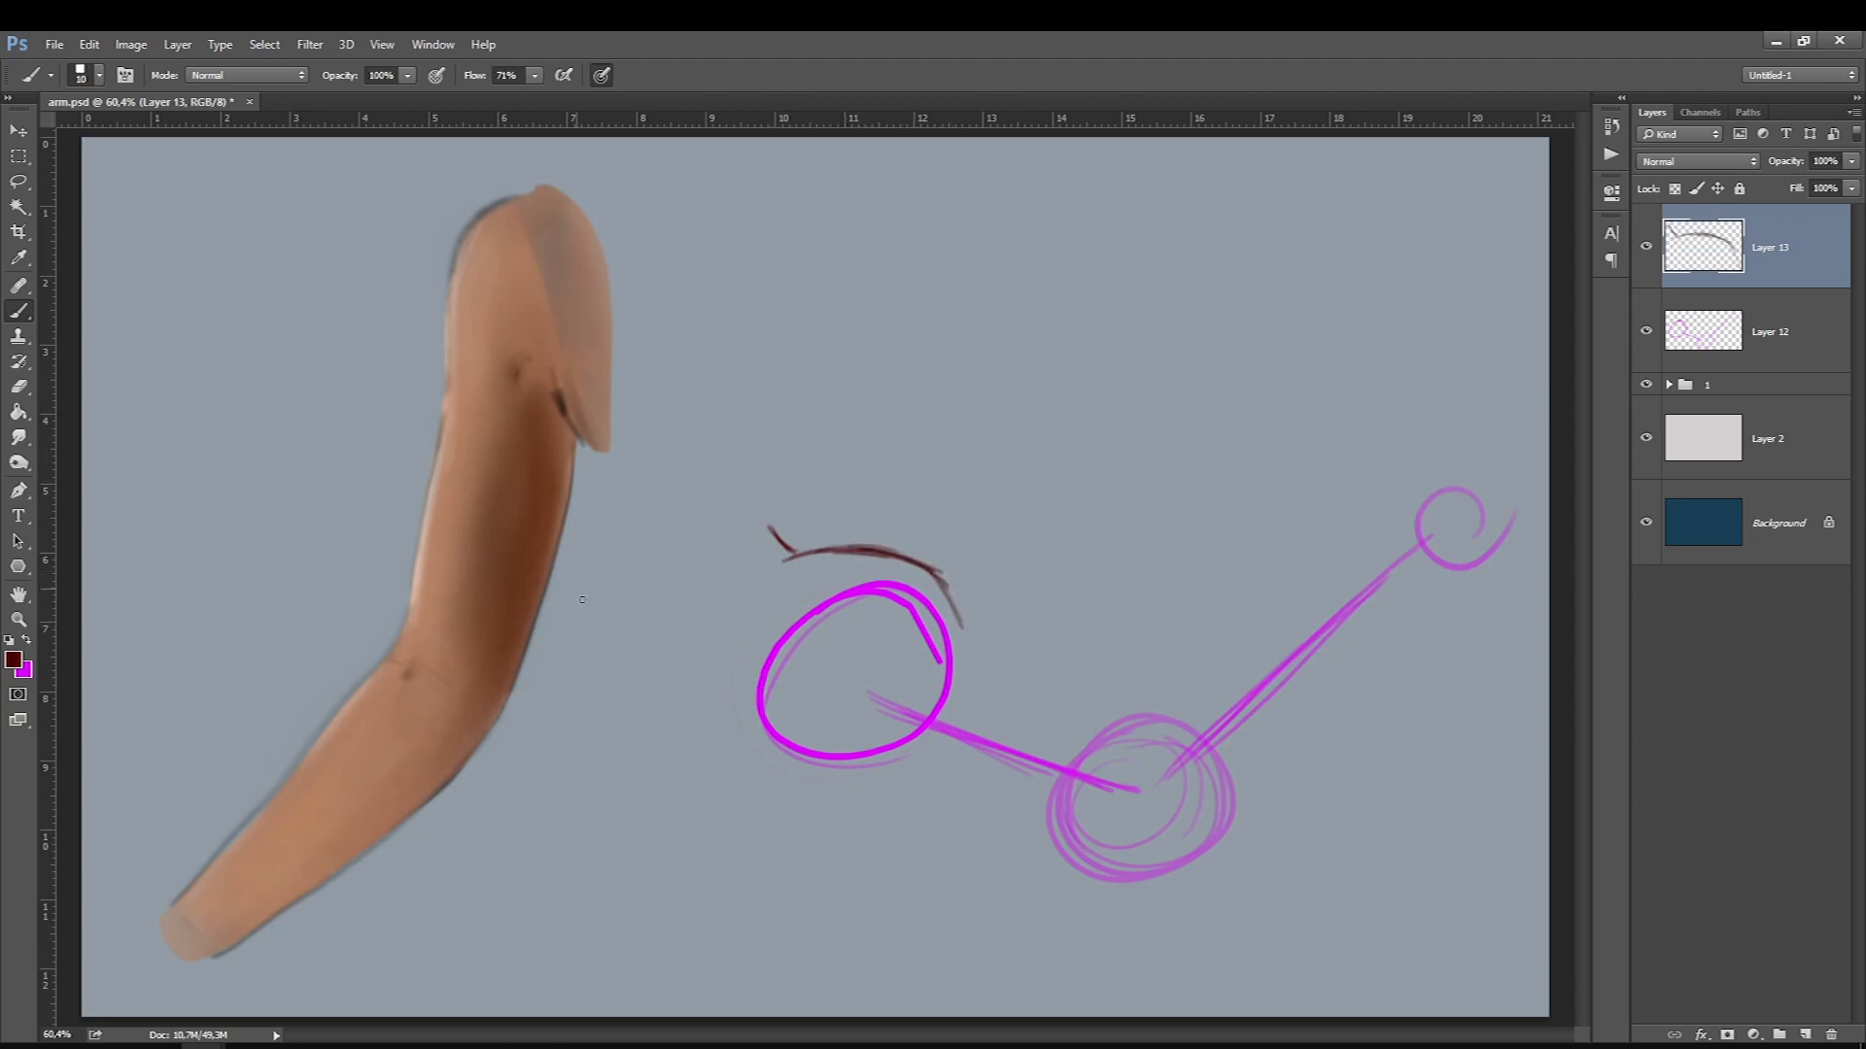
{"action": "left_click_drag", "start_coordinate": [932, 575], "coordinate": [972, 641]}
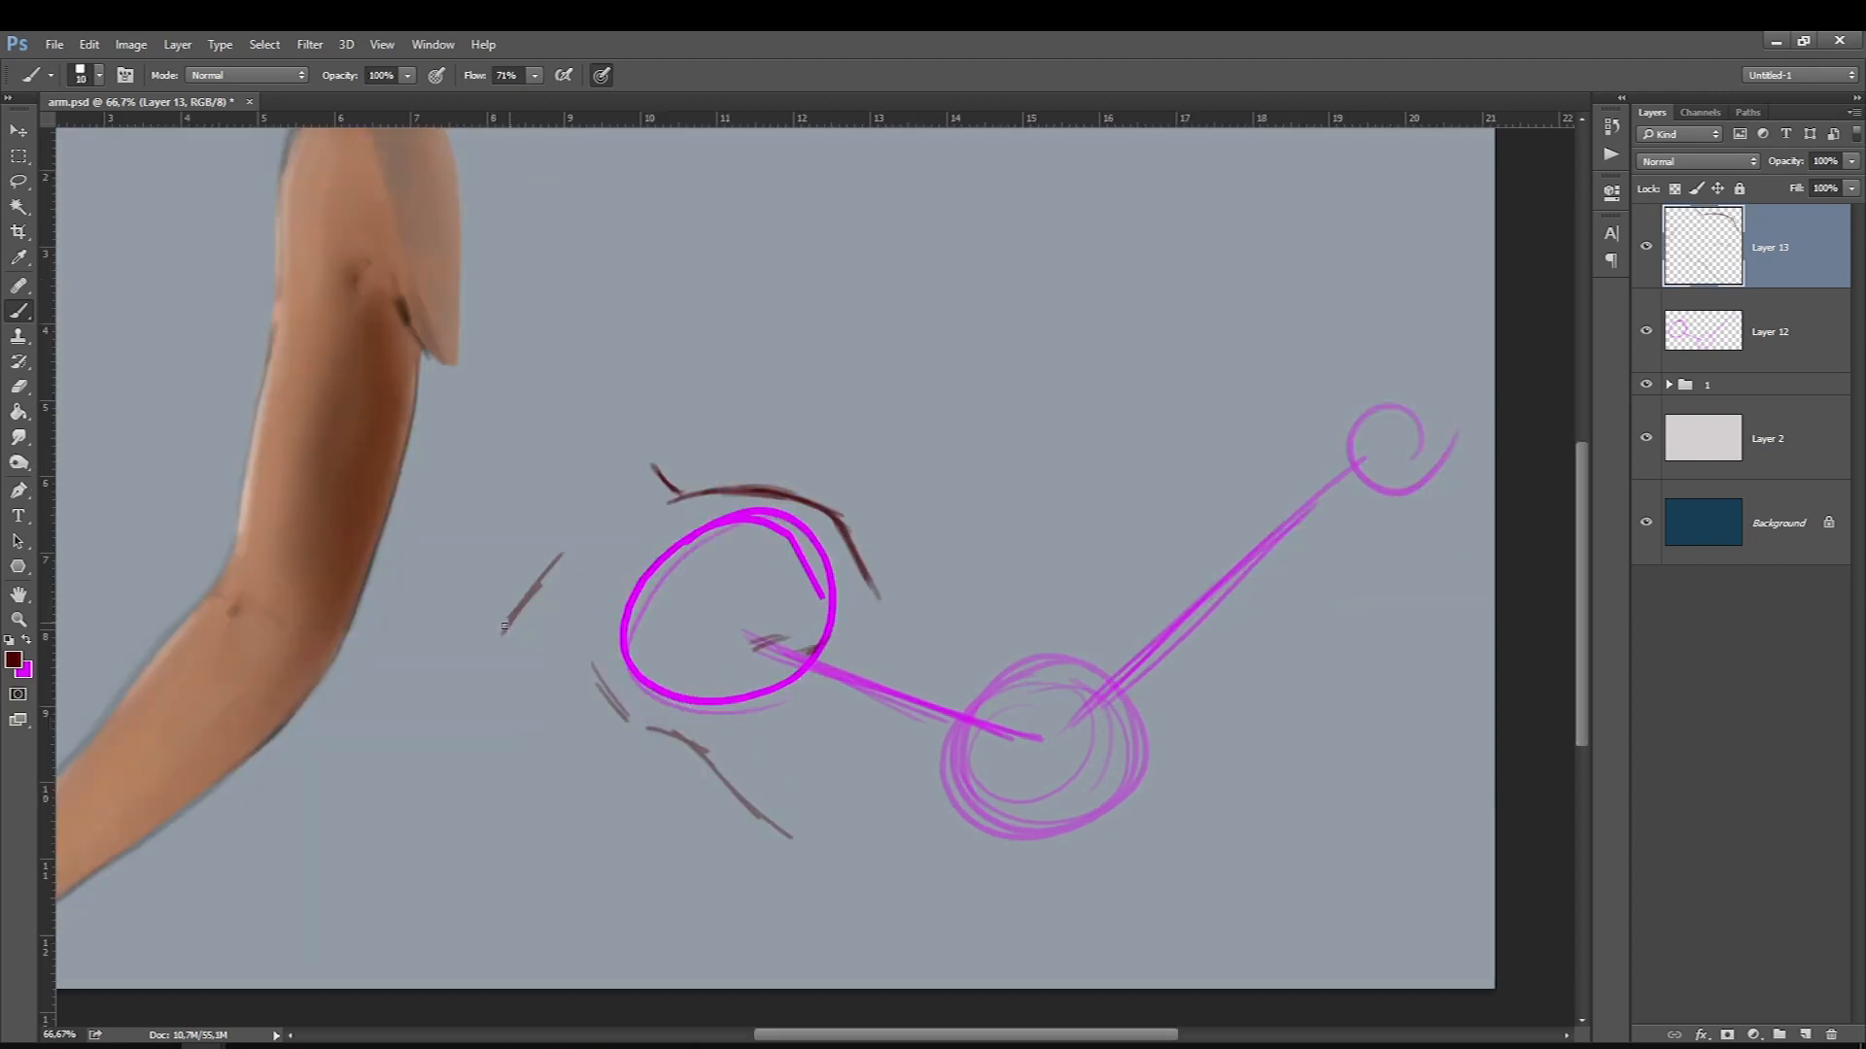
Sketch the chest marks, the underside of the upper arm, and the upper contour across the biceps into the forearm.
{"action": "mouse_move", "coordinate": [562, 556]}
{"action": "left_mouse_down"}
{"action": "mouse_move", "coordinate": [532, 667]}
{"action": "mouse_move", "coordinate": [517, 609]}
{"action": "mouse_move", "coordinate": [509, 632]}
{"action": "mouse_move", "coordinate": [515, 692]}
{"action": "left_mouse_up"}
{"action": "left_click_drag", "start_coordinate": [503, 627], "coordinate": [506, 685]}
{"action": "mouse_move", "coordinate": [693, 742]}
{"action": "left_mouse_down"}
{"action": "mouse_move", "coordinate": [781, 840]}
{"action": "mouse_move", "coordinate": [746, 812]}
{"action": "mouse_move", "coordinate": [923, 871]}
{"action": "mouse_move", "coordinate": [986, 871]}
{"action": "mouse_move", "coordinate": [782, 843]}
{"action": "left_mouse_up"}
{"action": "mouse_move", "coordinate": [840, 583]}
{"action": "left_mouse_down"}
{"action": "mouse_move", "coordinate": [968, 632]}
{"action": "mouse_move", "coordinate": [846, 566]}
{"action": "mouse_move", "coordinate": [991, 648]}
{"action": "mouse_move", "coordinate": [971, 649]}
{"action": "mouse_move", "coordinate": [1079, 565]}
{"action": "mouse_move", "coordinate": [1248, 476]}
{"action": "left_mouse_up"}
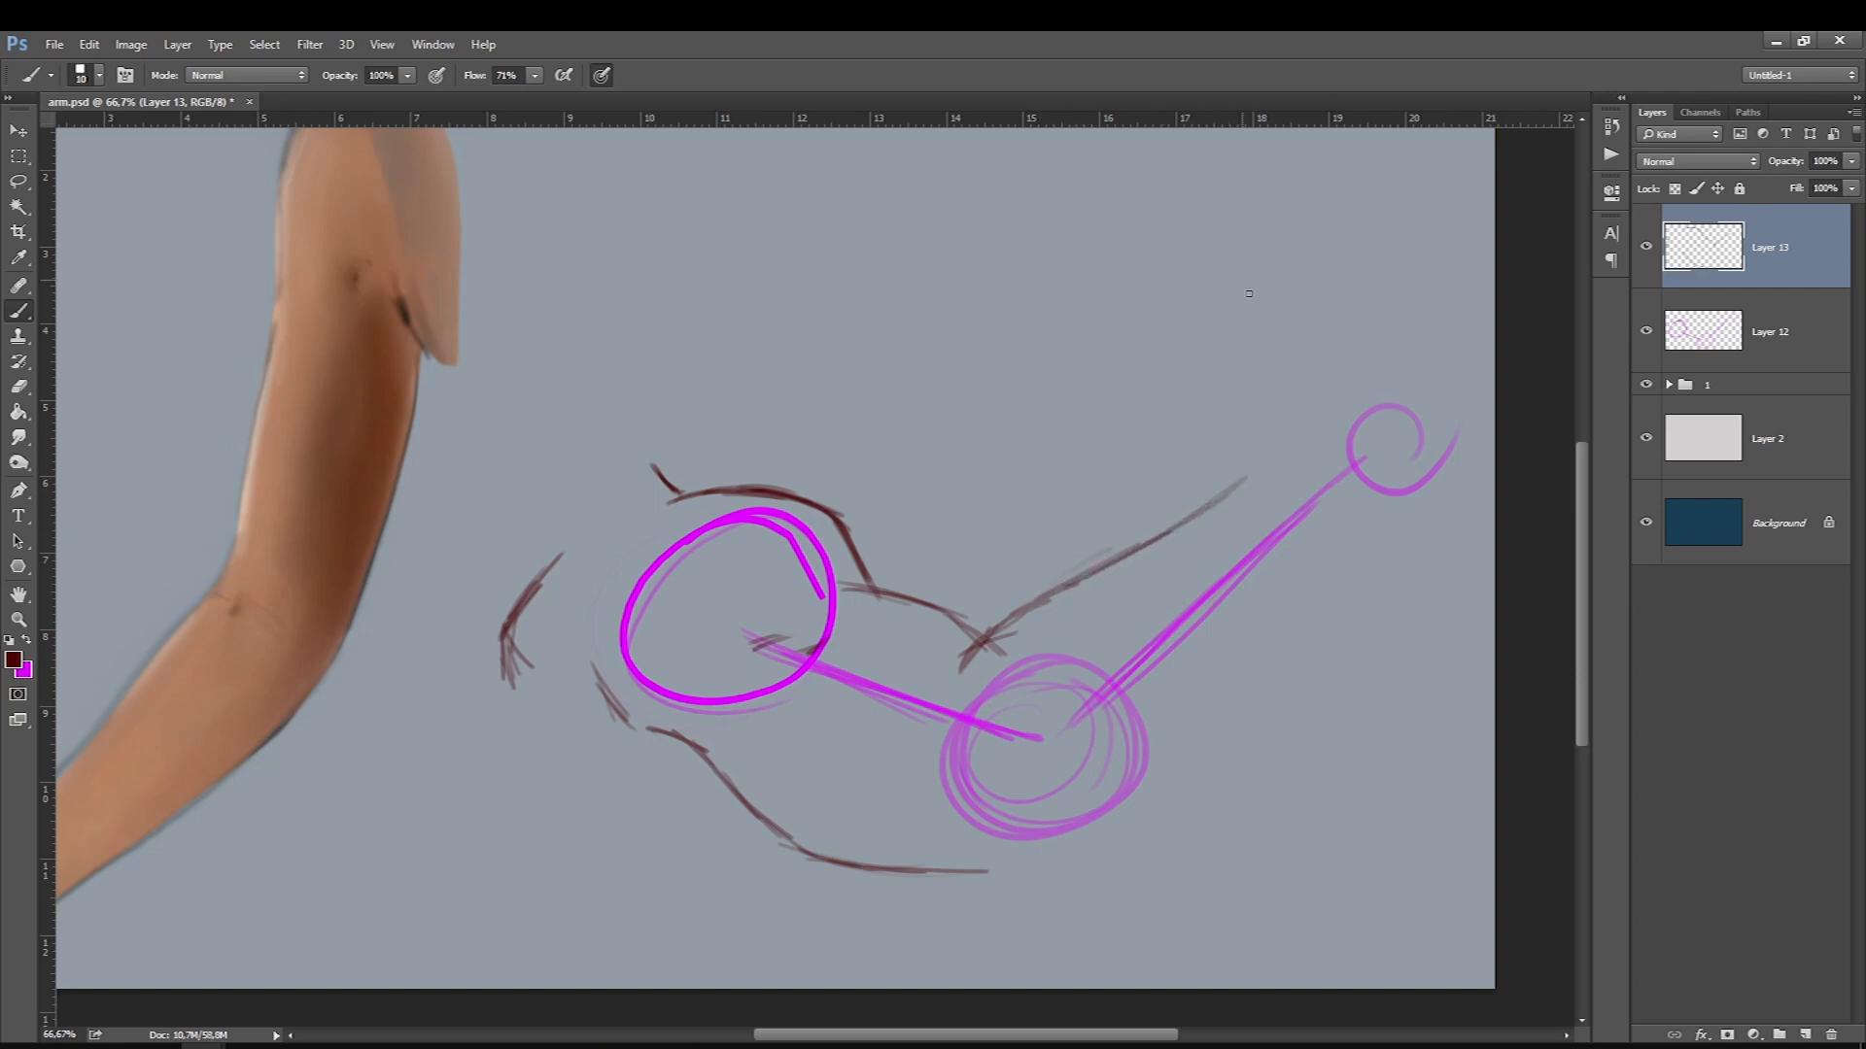
Extend the forearm's upper edge towards the wrist and draw its lower edge back around the elbow.
{"action": "left_click_drag", "start_coordinate": [1166, 544], "coordinate": [1268, 461]}
{"action": "left_click_drag", "start_coordinate": [1089, 573], "coordinate": [1292, 435]}
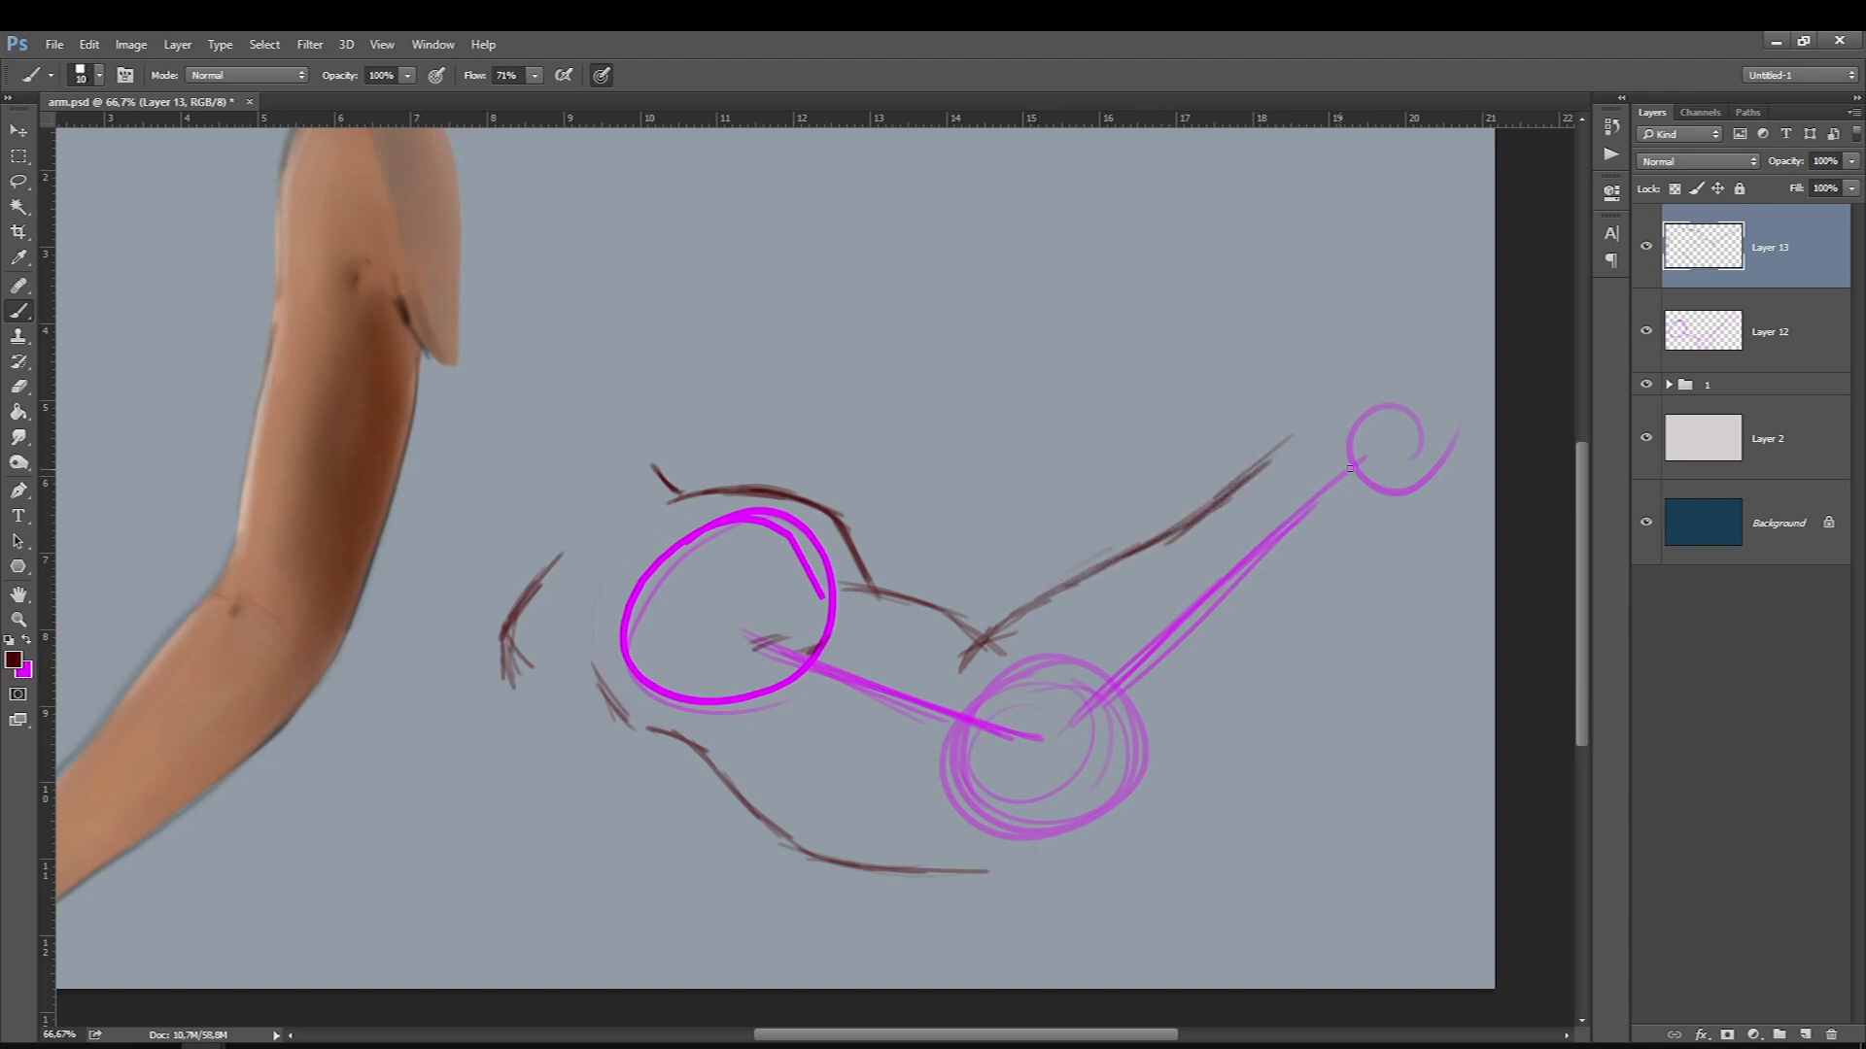
{"action": "mouse_move", "coordinate": [1417, 506]}
{"action": "left_mouse_down"}
{"action": "mouse_move", "coordinate": [1289, 616]}
{"action": "mouse_move", "coordinate": [1163, 801]}
{"action": "mouse_move", "coordinate": [1077, 867]}
{"action": "left_mouse_up"}
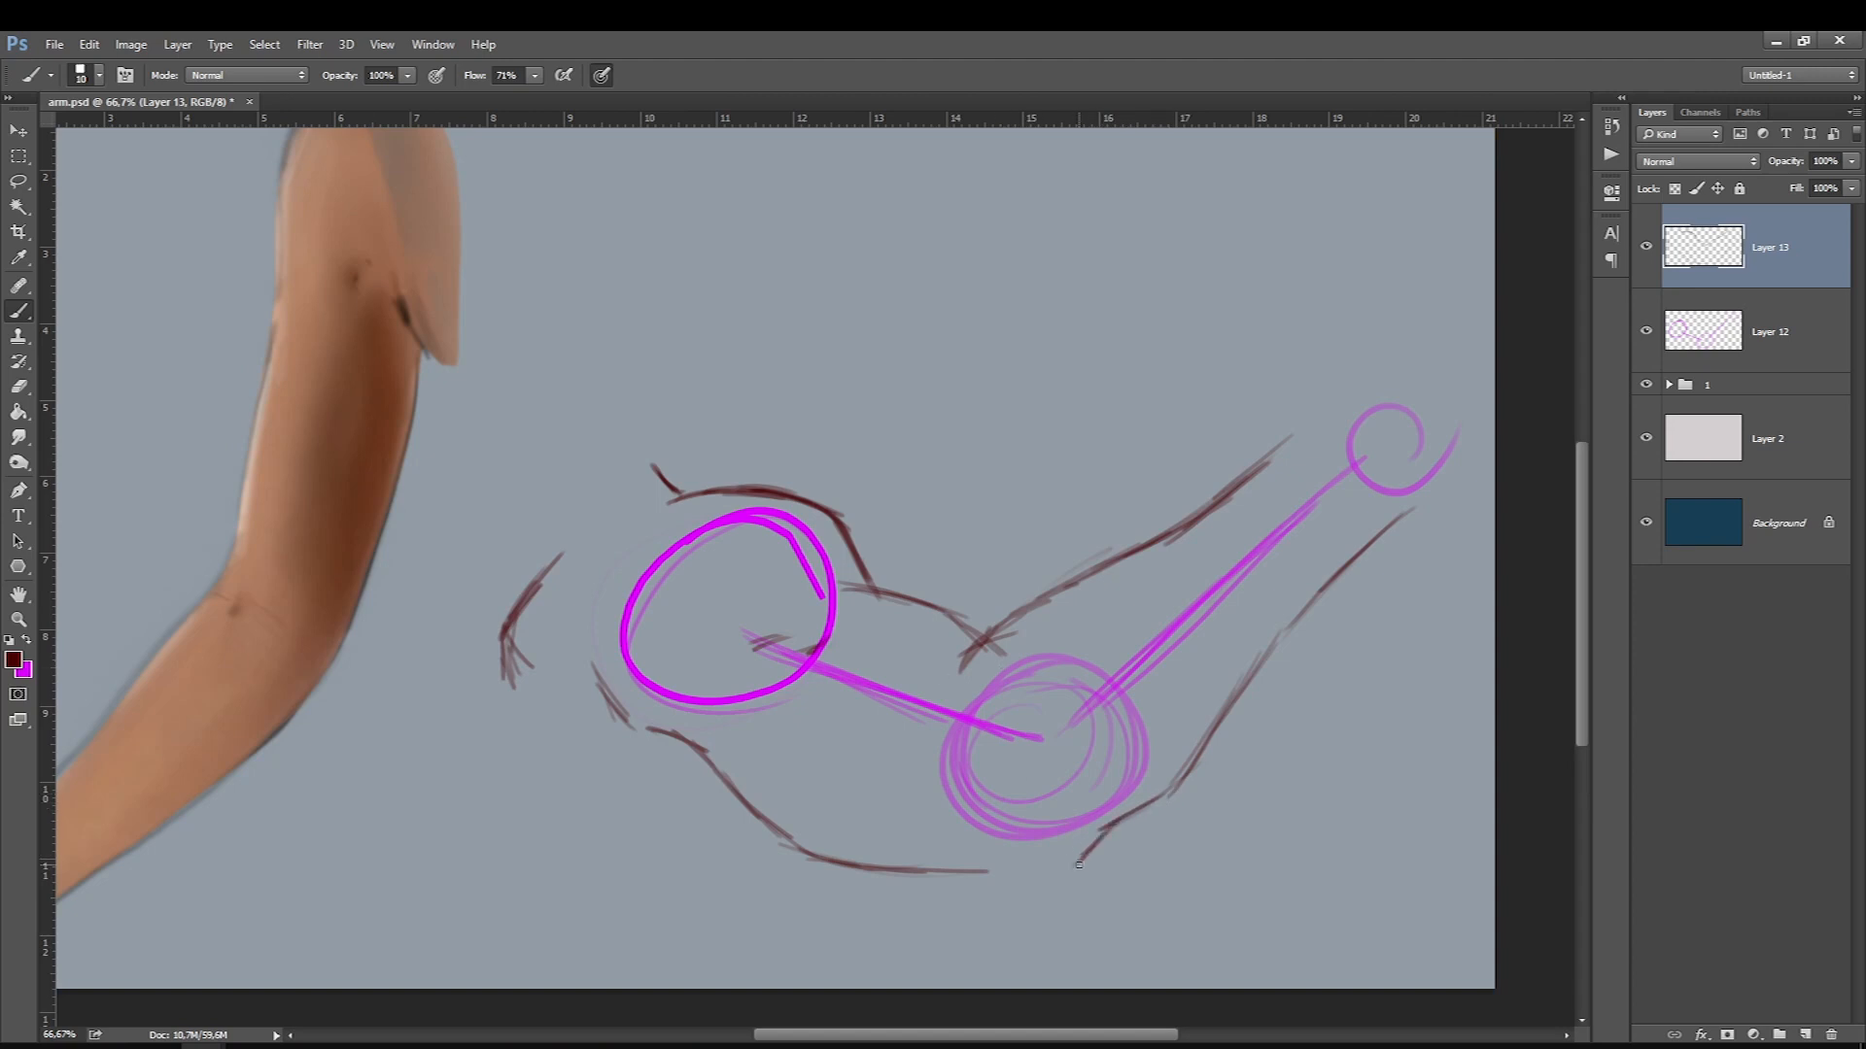
{"action": "mouse_move", "coordinate": [1126, 805]}
{"action": "left_mouse_down"}
{"action": "mouse_move", "coordinate": [1058, 877]}
{"action": "mouse_move", "coordinate": [1024, 846]}
{"action": "mouse_move", "coordinate": [1074, 859]}
{"action": "mouse_move", "coordinate": [996, 872]}
{"action": "left_mouse_up"}
{"action": "mouse_move", "coordinate": [1105, 836]}
{"action": "left_mouse_down"}
{"action": "mouse_move", "coordinate": [1001, 871]}
{"action": "mouse_move", "coordinate": [1066, 875]}
{"action": "left_mouse_up"}
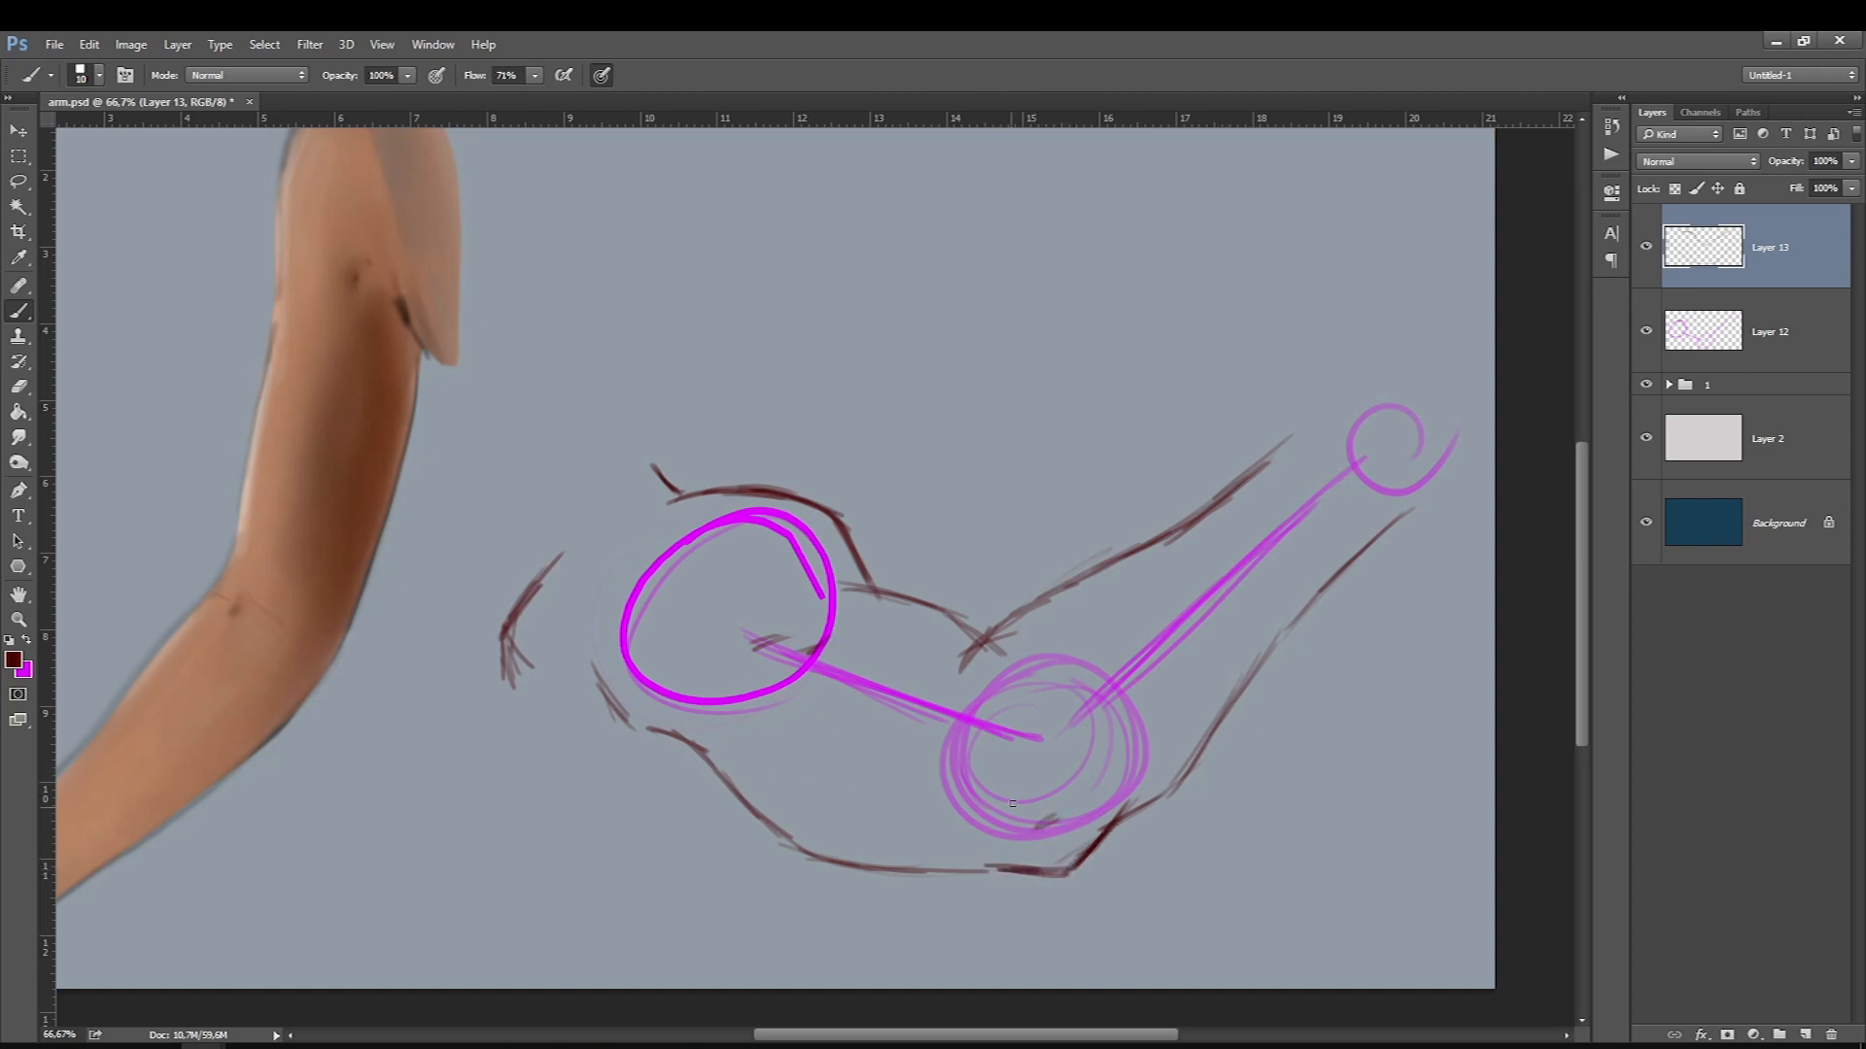
Reinforce the underarm and chest lines, lengthen both forearm edges to the wrist, and add the torso and neck strokes.
{"action": "left_click_drag", "start_coordinate": [823, 858], "coordinate": [737, 807]}
{"action": "mouse_move", "coordinate": [516, 590]}
{"action": "left_mouse_down"}
{"action": "mouse_move", "coordinate": [483, 655]}
{"action": "mouse_move", "coordinate": [505, 671]}
{"action": "left_mouse_up"}
{"action": "left_click_drag", "start_coordinate": [771, 850], "coordinate": [715, 921]}
{"action": "left_click_drag", "start_coordinate": [773, 856], "coordinate": [713, 928]}
{"action": "left_click_drag", "start_coordinate": [1256, 472], "coordinate": [1318, 413]}
{"action": "left_click_drag", "start_coordinate": [1385, 525], "coordinate": [1436, 486]}
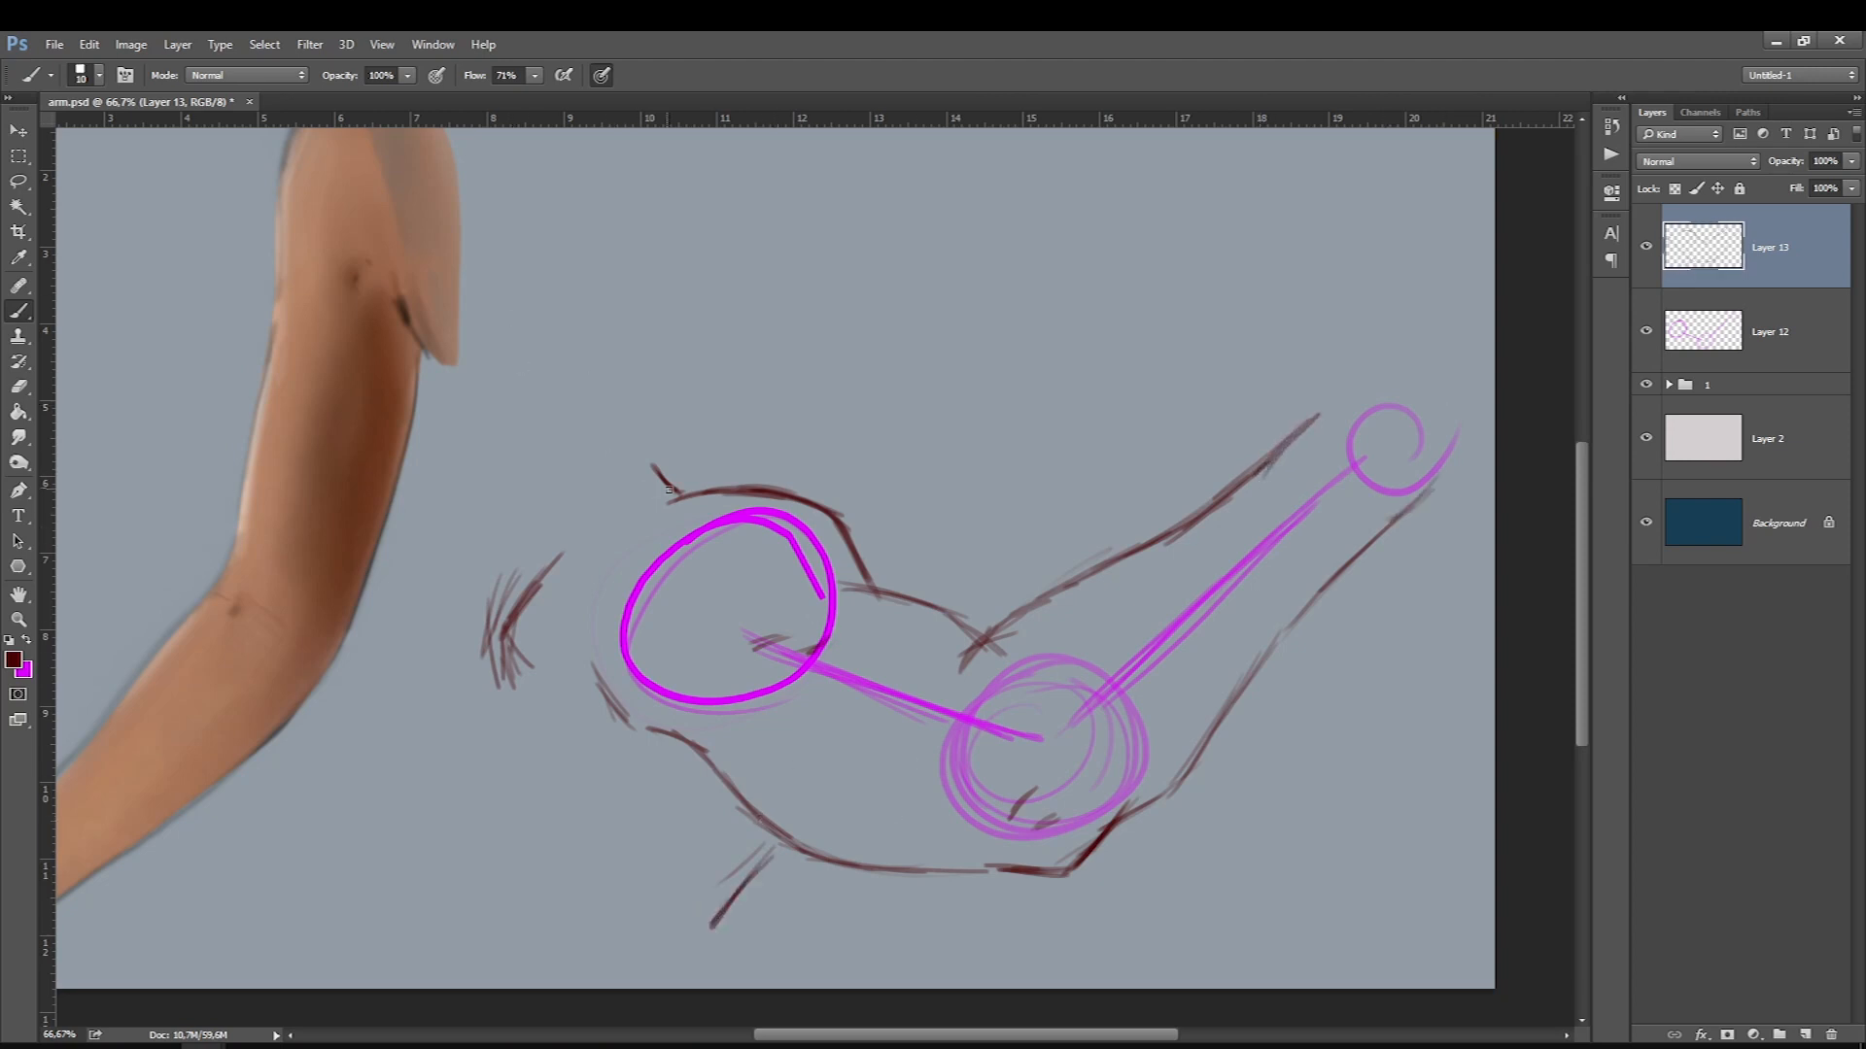
{"action": "mouse_move", "coordinate": [672, 405]}
{"action": "left_mouse_down"}
{"action": "mouse_move", "coordinate": [641, 488]}
{"action": "mouse_move", "coordinate": [653, 478]}
{"action": "left_mouse_up"}
{"action": "left_click_drag", "start_coordinate": [707, 780], "coordinate": [618, 859]}
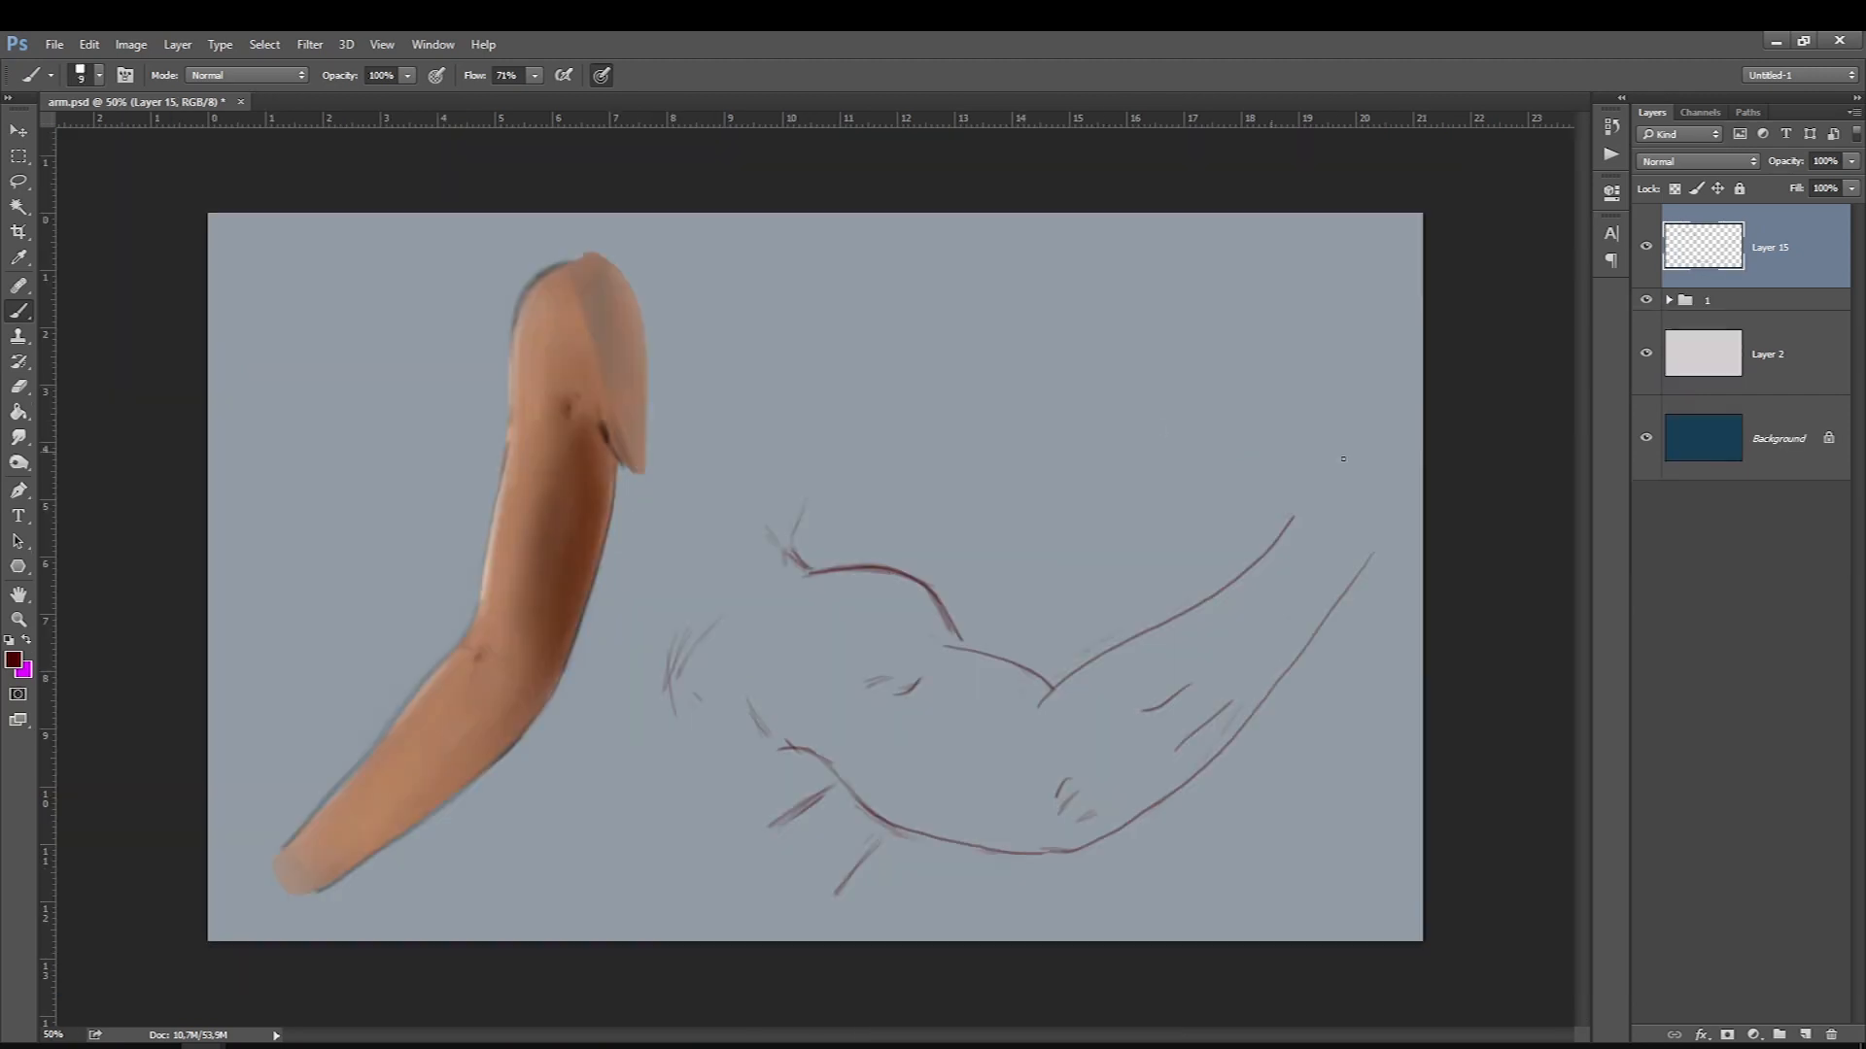
Hide Layer 2 and set the foreground to the skin tone #b3815f sampled from the finished arm.
{"action": "left_click", "coordinate": [1645, 353]}
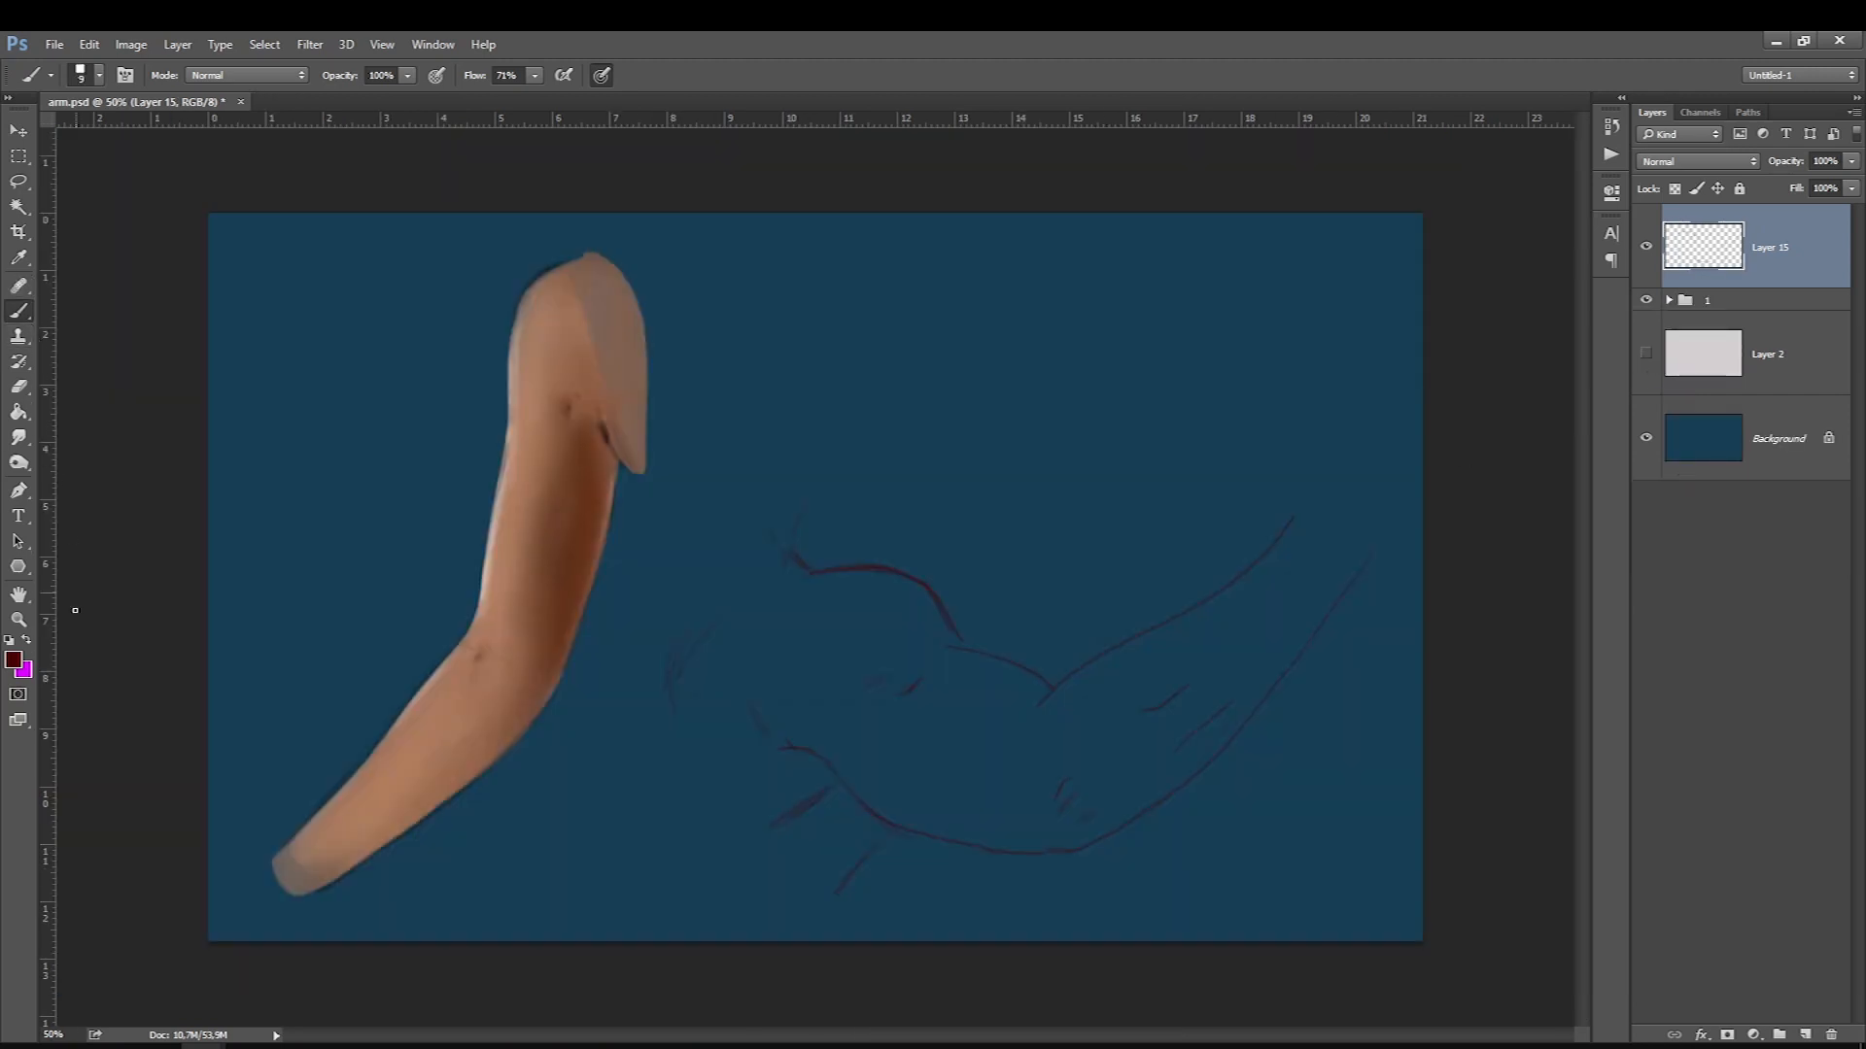
{"action": "left_click", "coordinate": [14, 661]}
{"action": "left_click", "coordinate": [583, 369]}
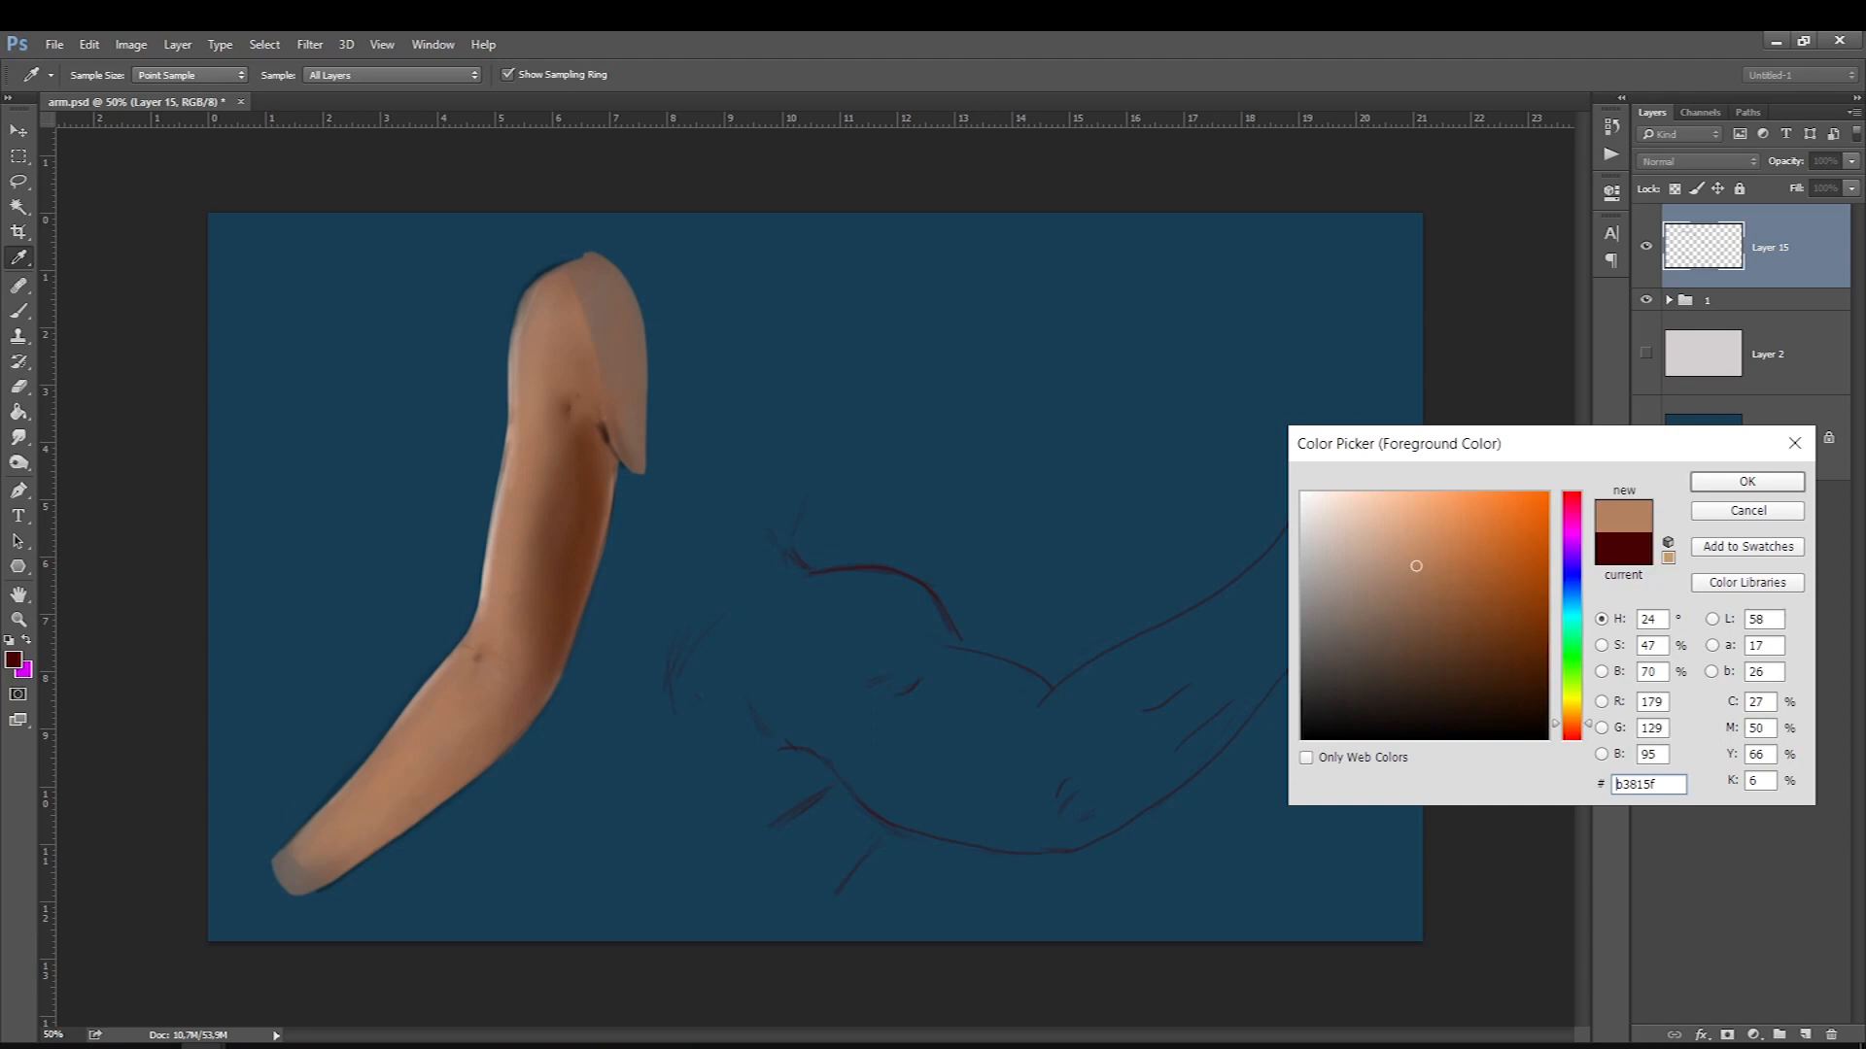
{"action": "key", "text": "Return"}
Rename Layer 15 to line and add a new layer beneath it, above group 1.
{"action": "double_click", "coordinate": [1774, 246]}
{"action": "type", "text": "line"}
{"action": "key", "text": "Return"}
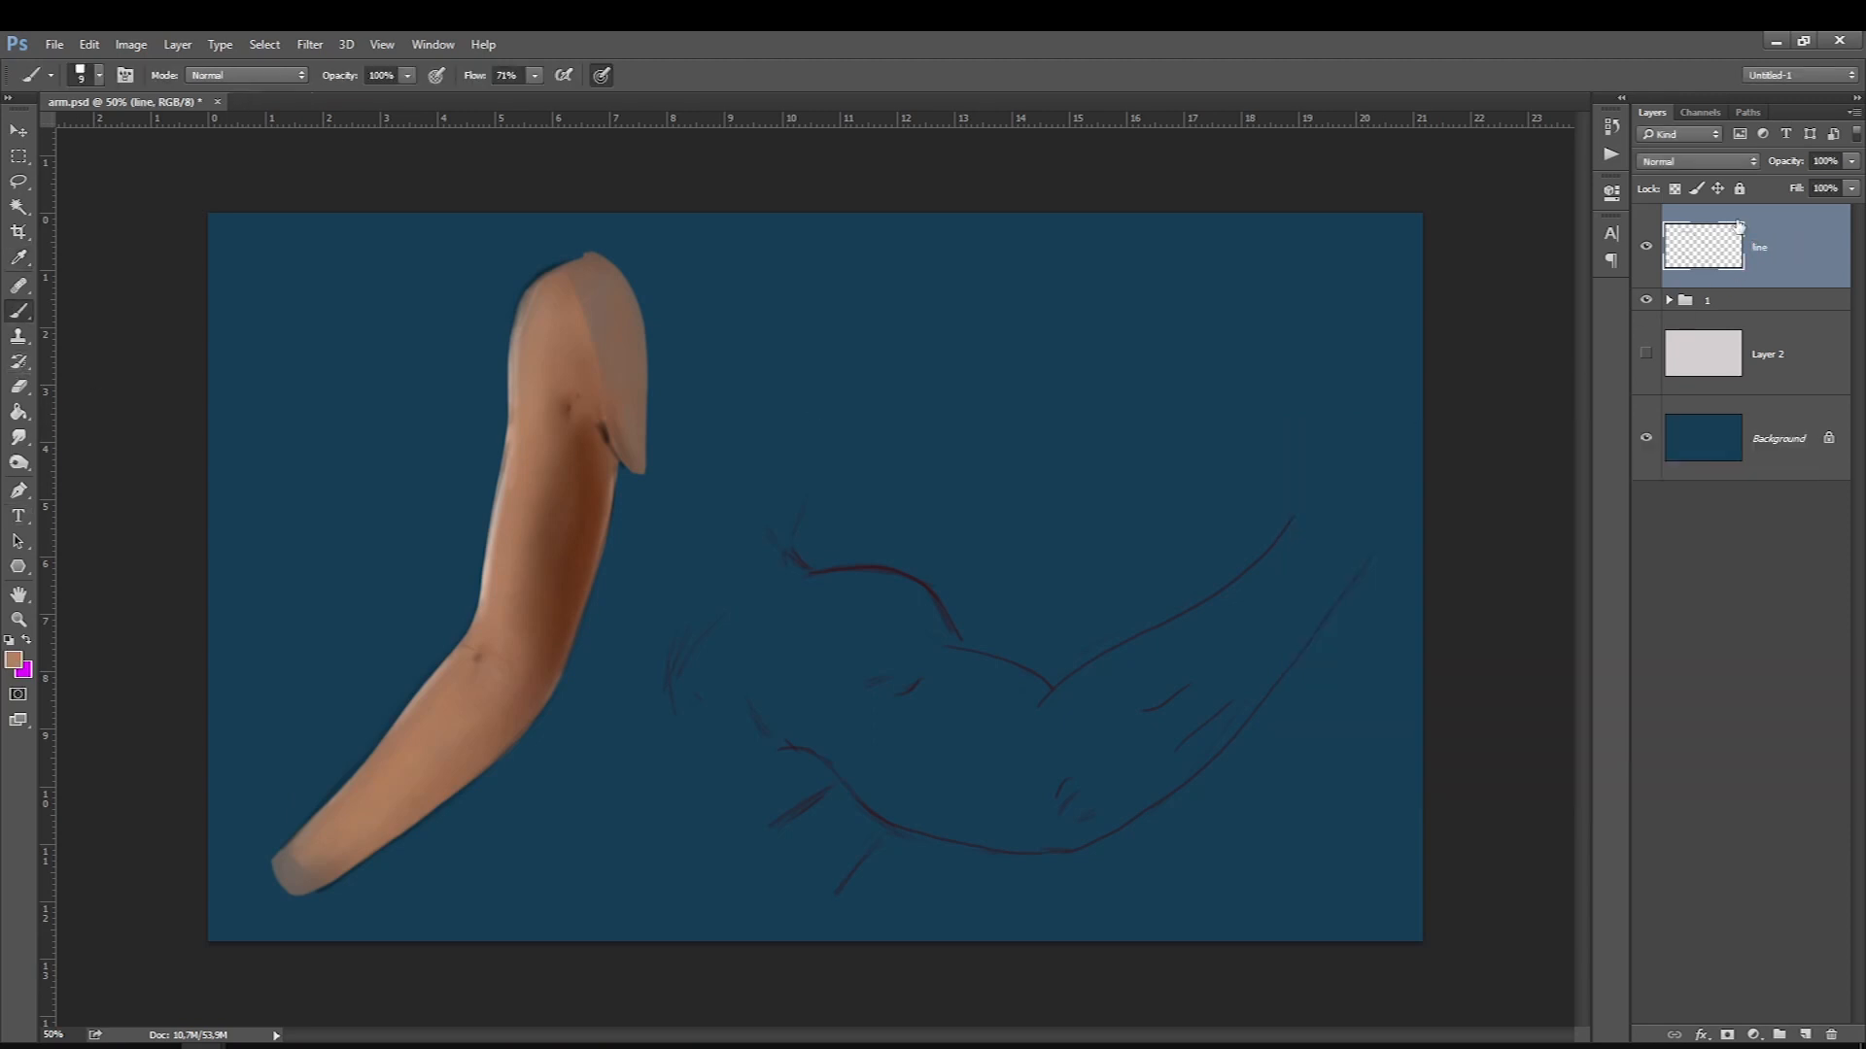
{"action": "left_click", "coordinate": [1736, 305]}
{"action": "left_click", "coordinate": [1804, 1035]}
Lasso the outline of the new arm and torso and fill it with the skin tone using a large brush.
{"action": "key", "text": "l"}
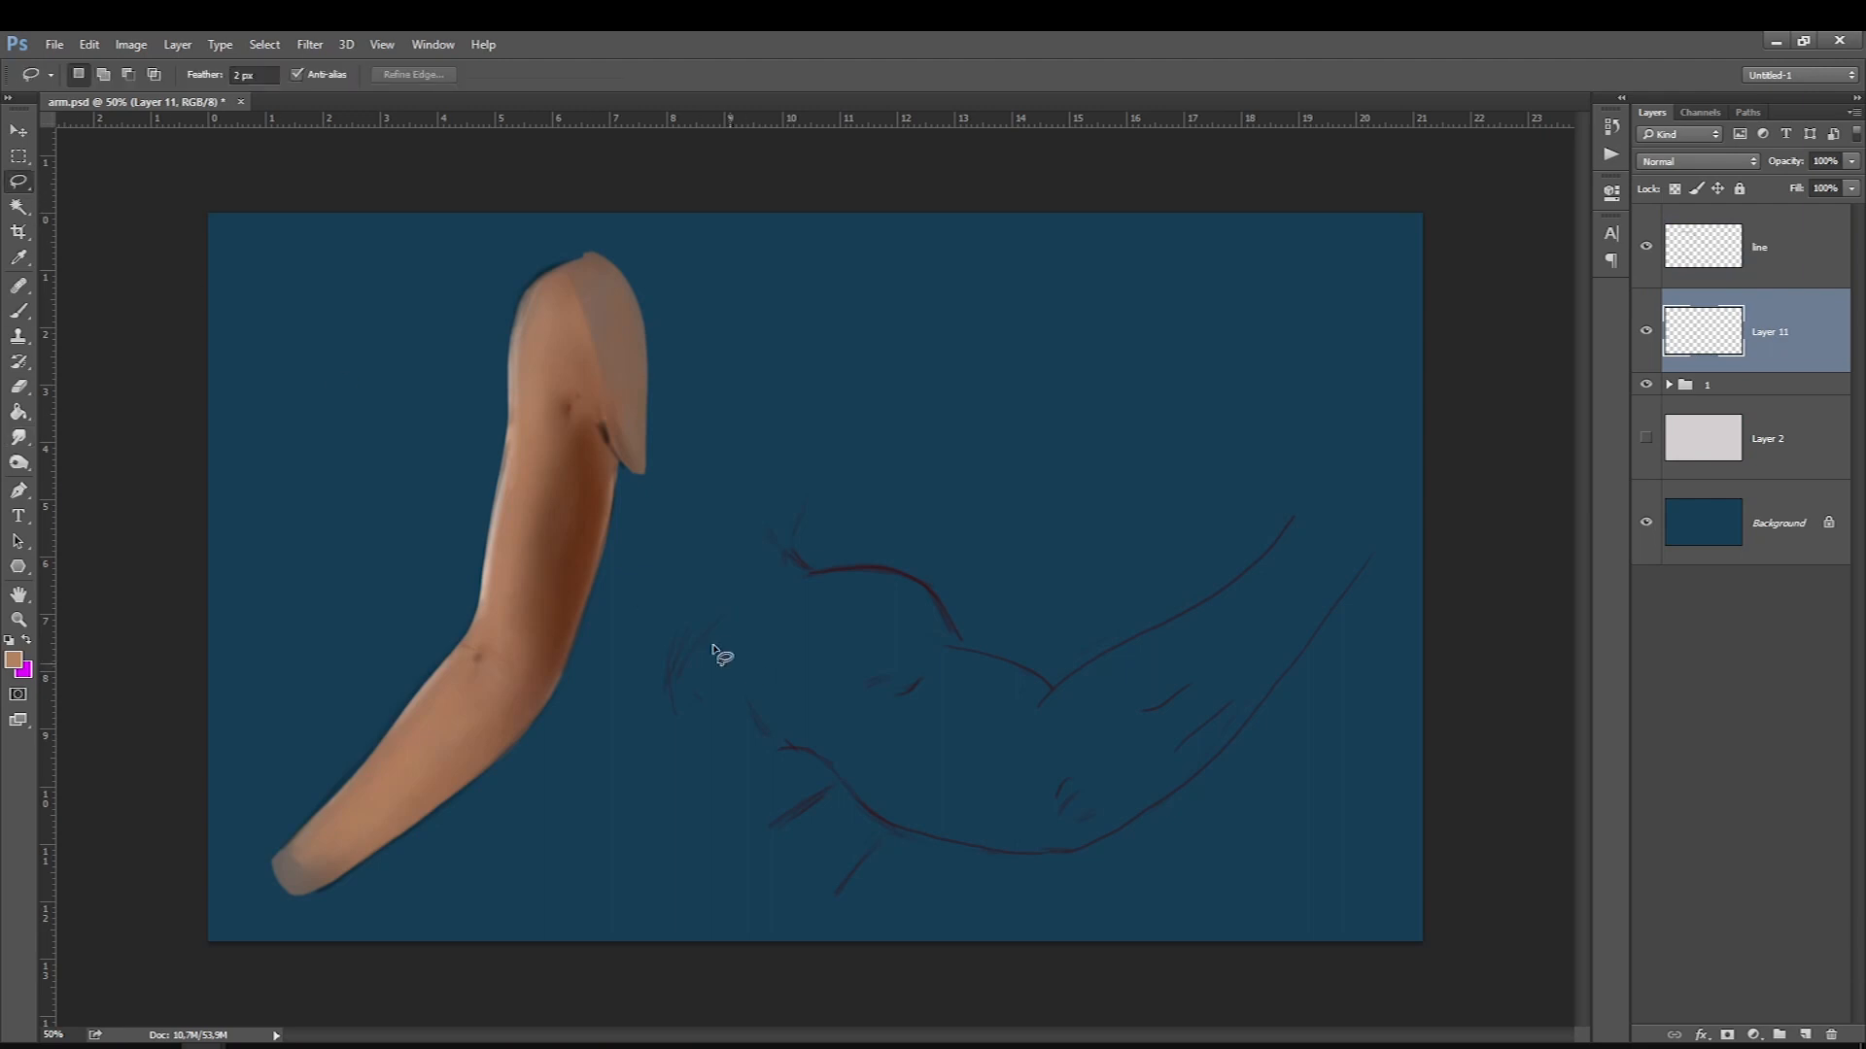
{"action": "left_click_drag", "start_coordinate": [782, 517], "coordinate": [806, 569]}
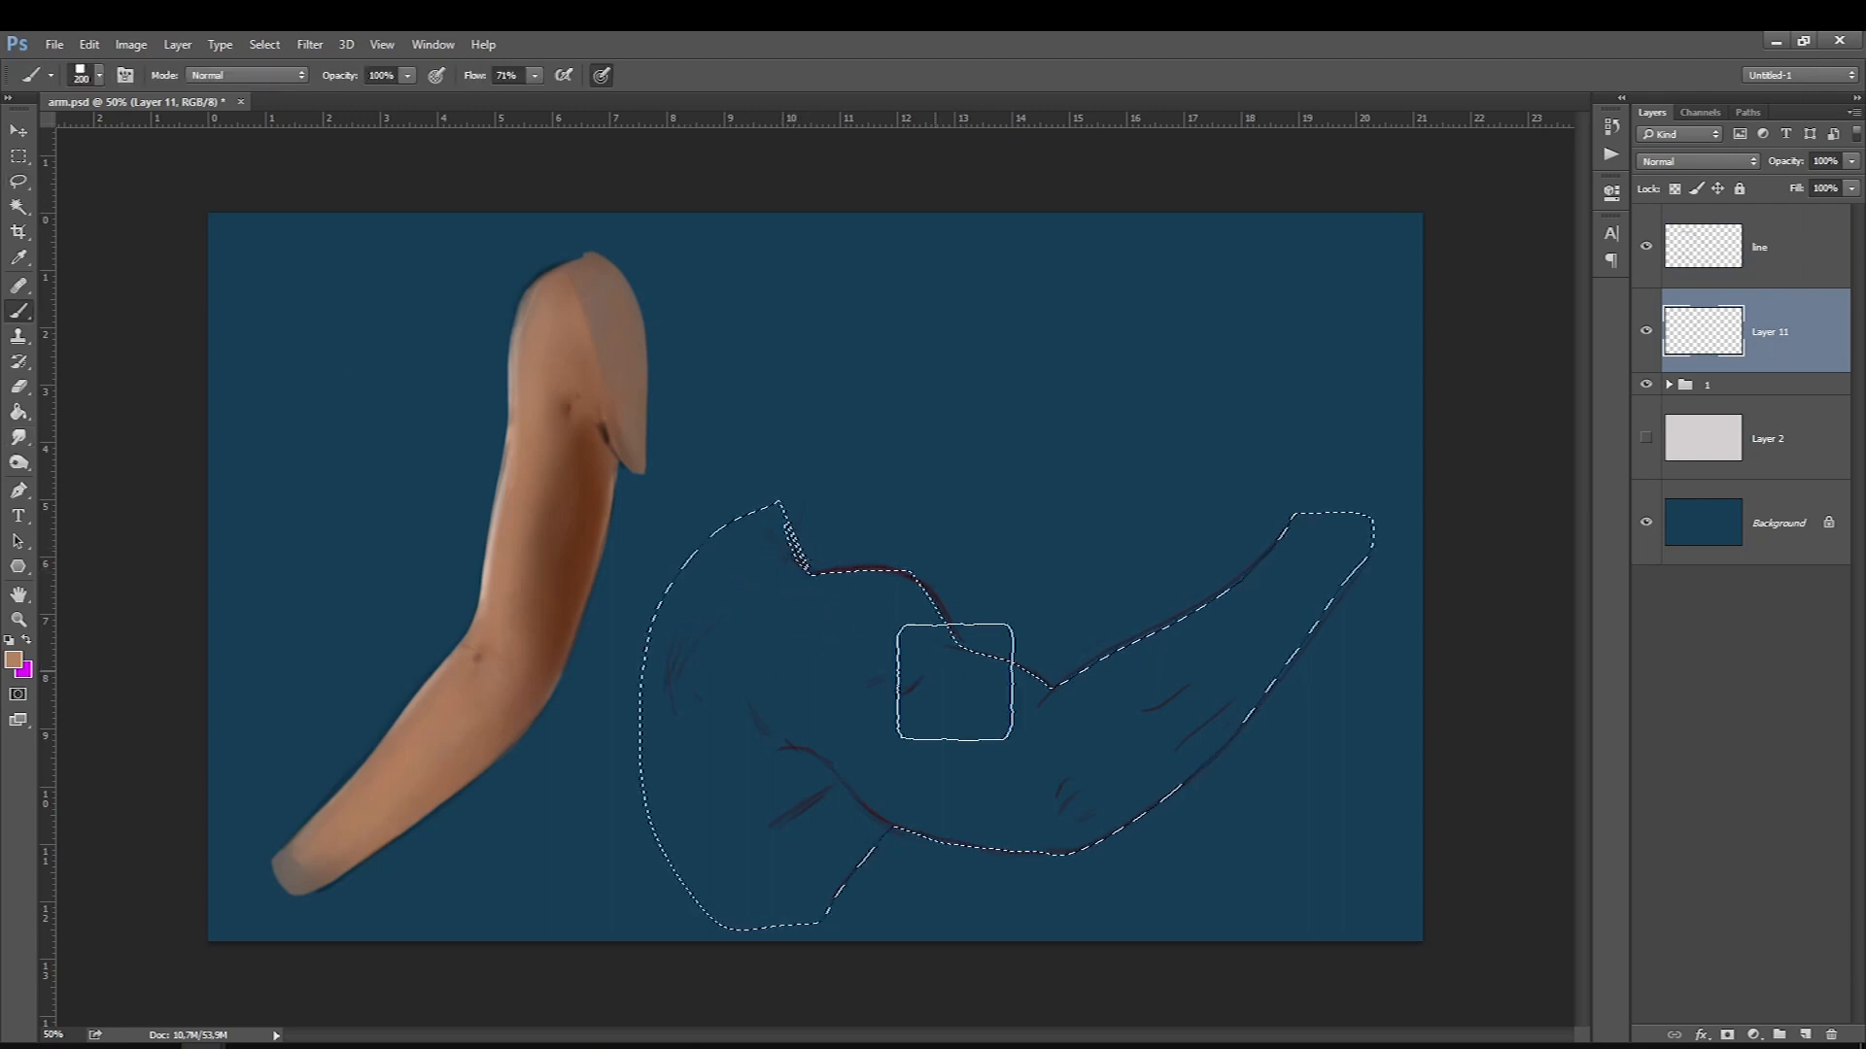
{"action": "key", "text": "bracketright"}
{"action": "key", "text": "bracketright"}
{"action": "key", "text": "bracketright"}
{"action": "key", "text": "bracketright"}
{"action": "mouse_move", "coordinate": [956, 682]}
{"action": "left_mouse_down"}
{"action": "mouse_move", "coordinate": [1024, 516]}
{"action": "mouse_move", "coordinate": [987, 854]}
{"action": "mouse_move", "coordinate": [804, 882]}
{"action": "mouse_move", "coordinate": [764, 608]}
{"action": "mouse_move", "coordinate": [749, 854]}
{"action": "left_mouse_up"}
{"action": "mouse_move", "coordinate": [1247, 754]}
{"action": "left_mouse_down"}
{"action": "mouse_move", "coordinate": [1008, 508]}
{"action": "mouse_move", "coordinate": [1257, 516]}
{"action": "mouse_move", "coordinate": [1068, 642]}
{"action": "left_mouse_up"}
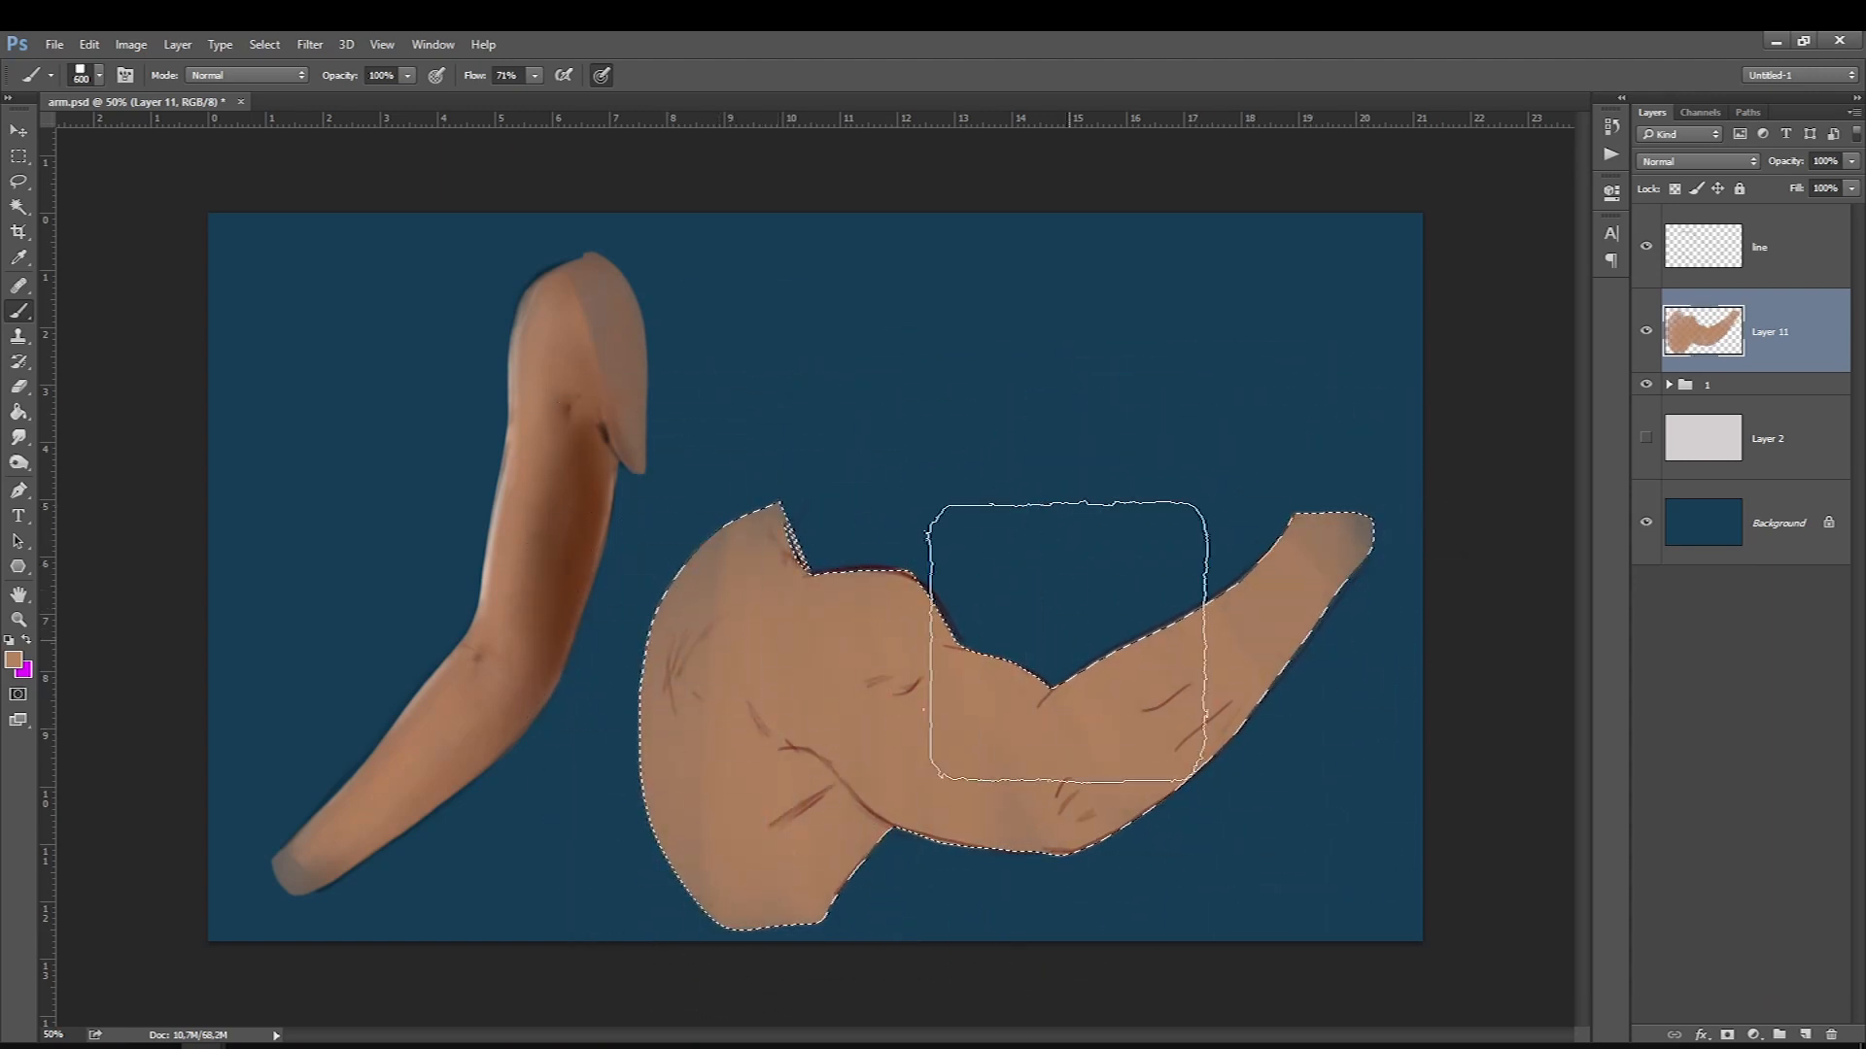
Add two new layers above the skin layer and set the foreground to a dark brown.
{"action": "left_click", "coordinate": [1805, 1035]}
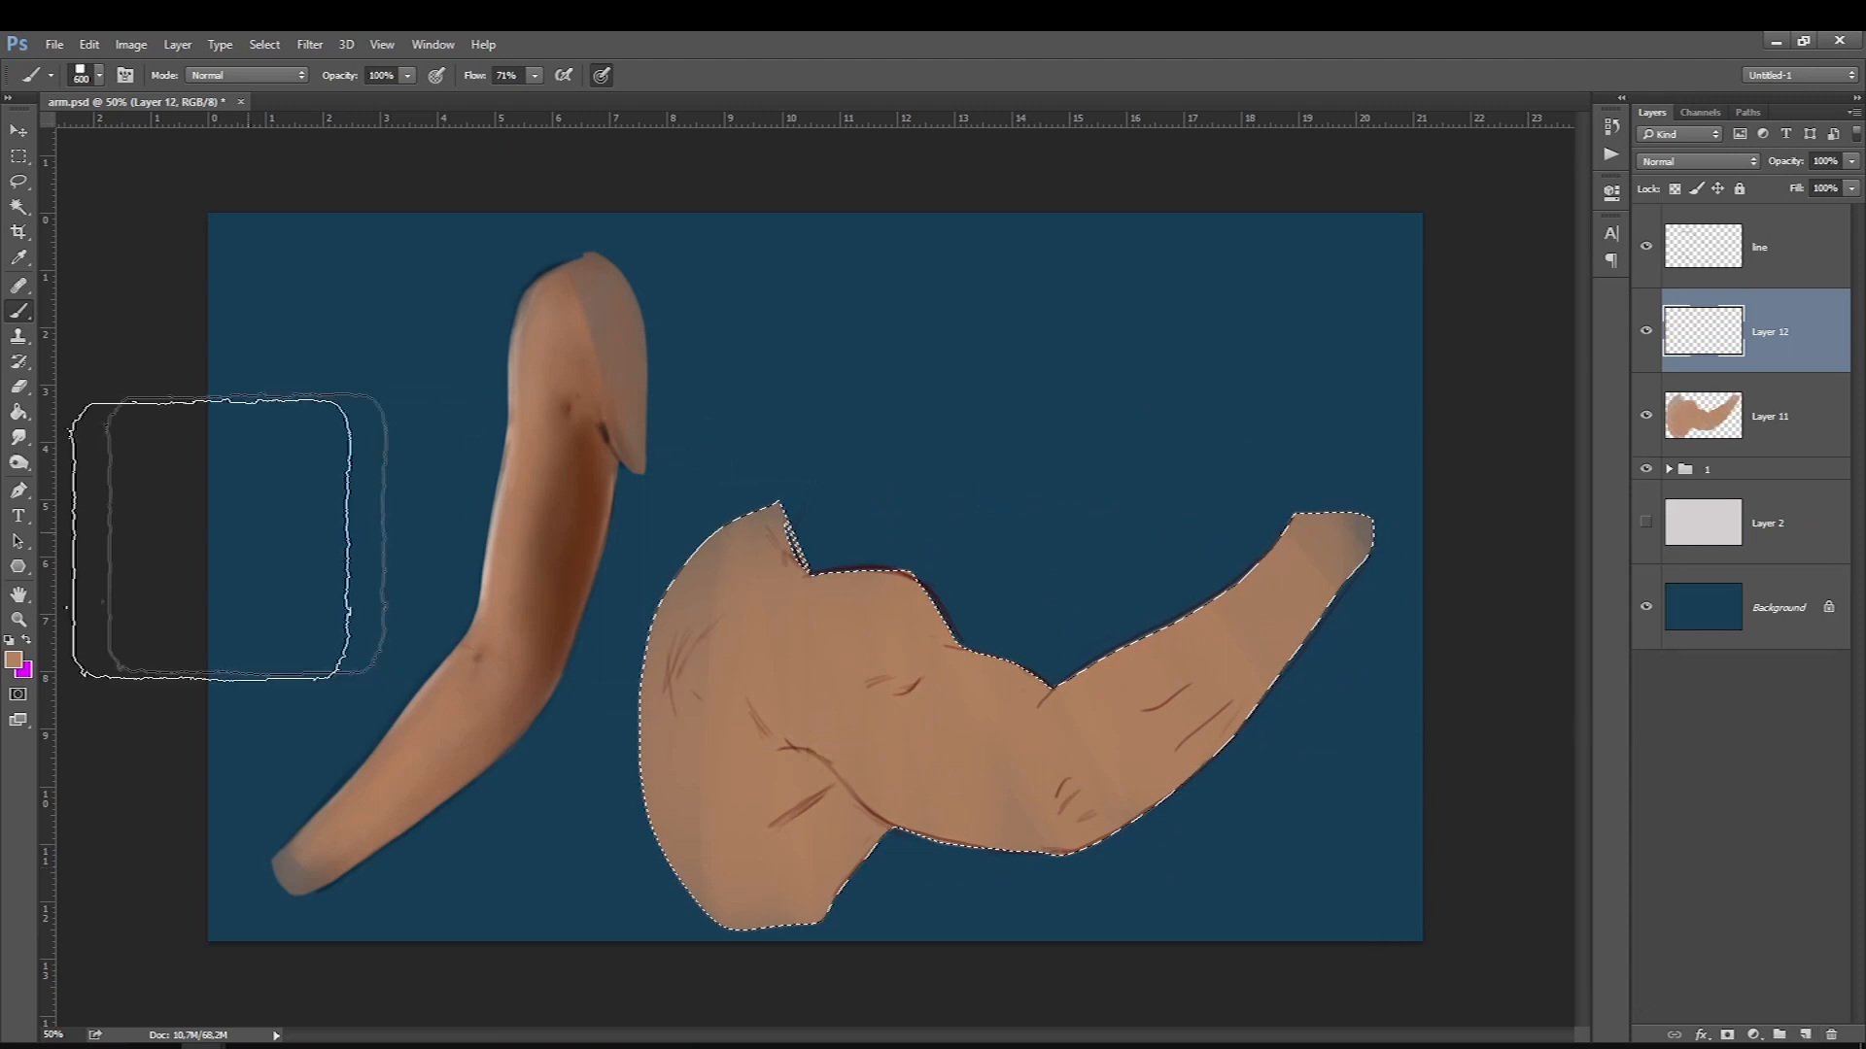
{"action": "left_click", "coordinate": [13, 660]}
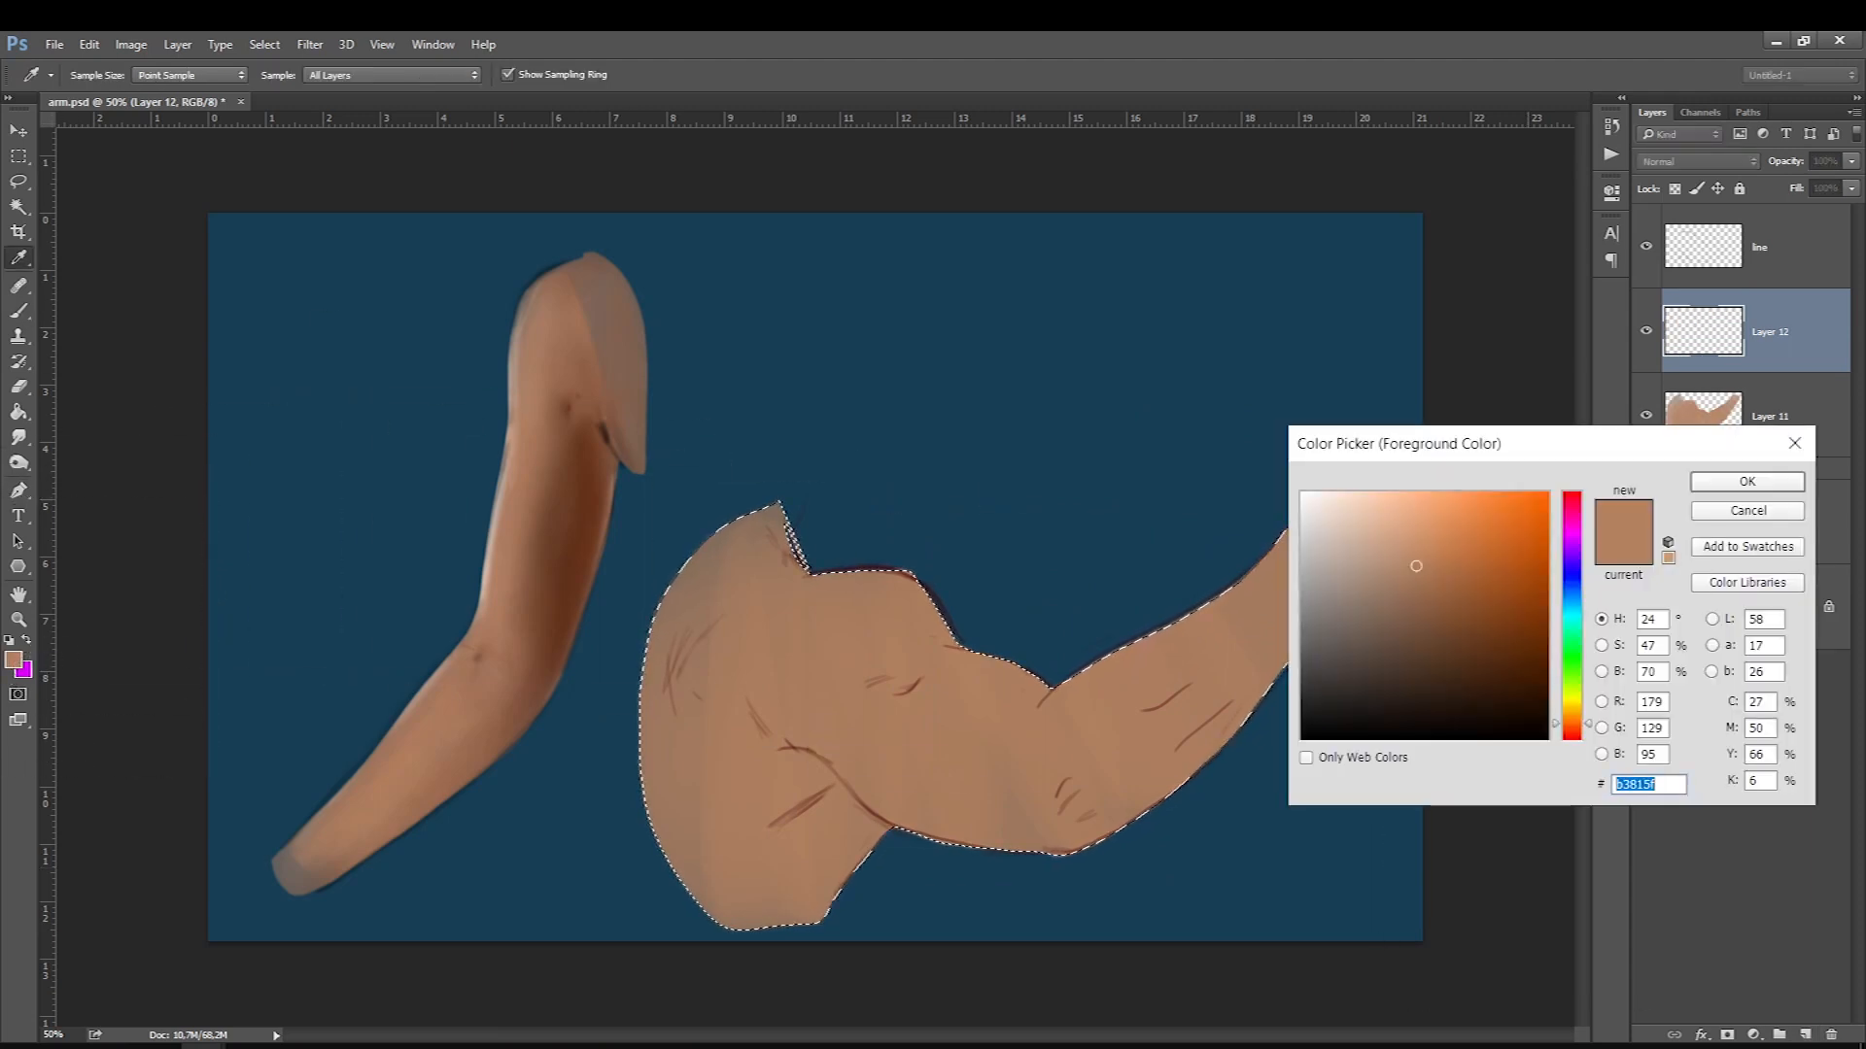
{"action": "mouse_move", "coordinate": [1416, 566]}
{"action": "left_mouse_down"}
{"action": "mouse_move", "coordinate": [1458, 671]}
{"action": "mouse_move", "coordinate": [1501, 693]}
{"action": "left_mouse_up"}
{"action": "key", "text": "Return"}
{"action": "left_click", "coordinate": [1804, 1034]}
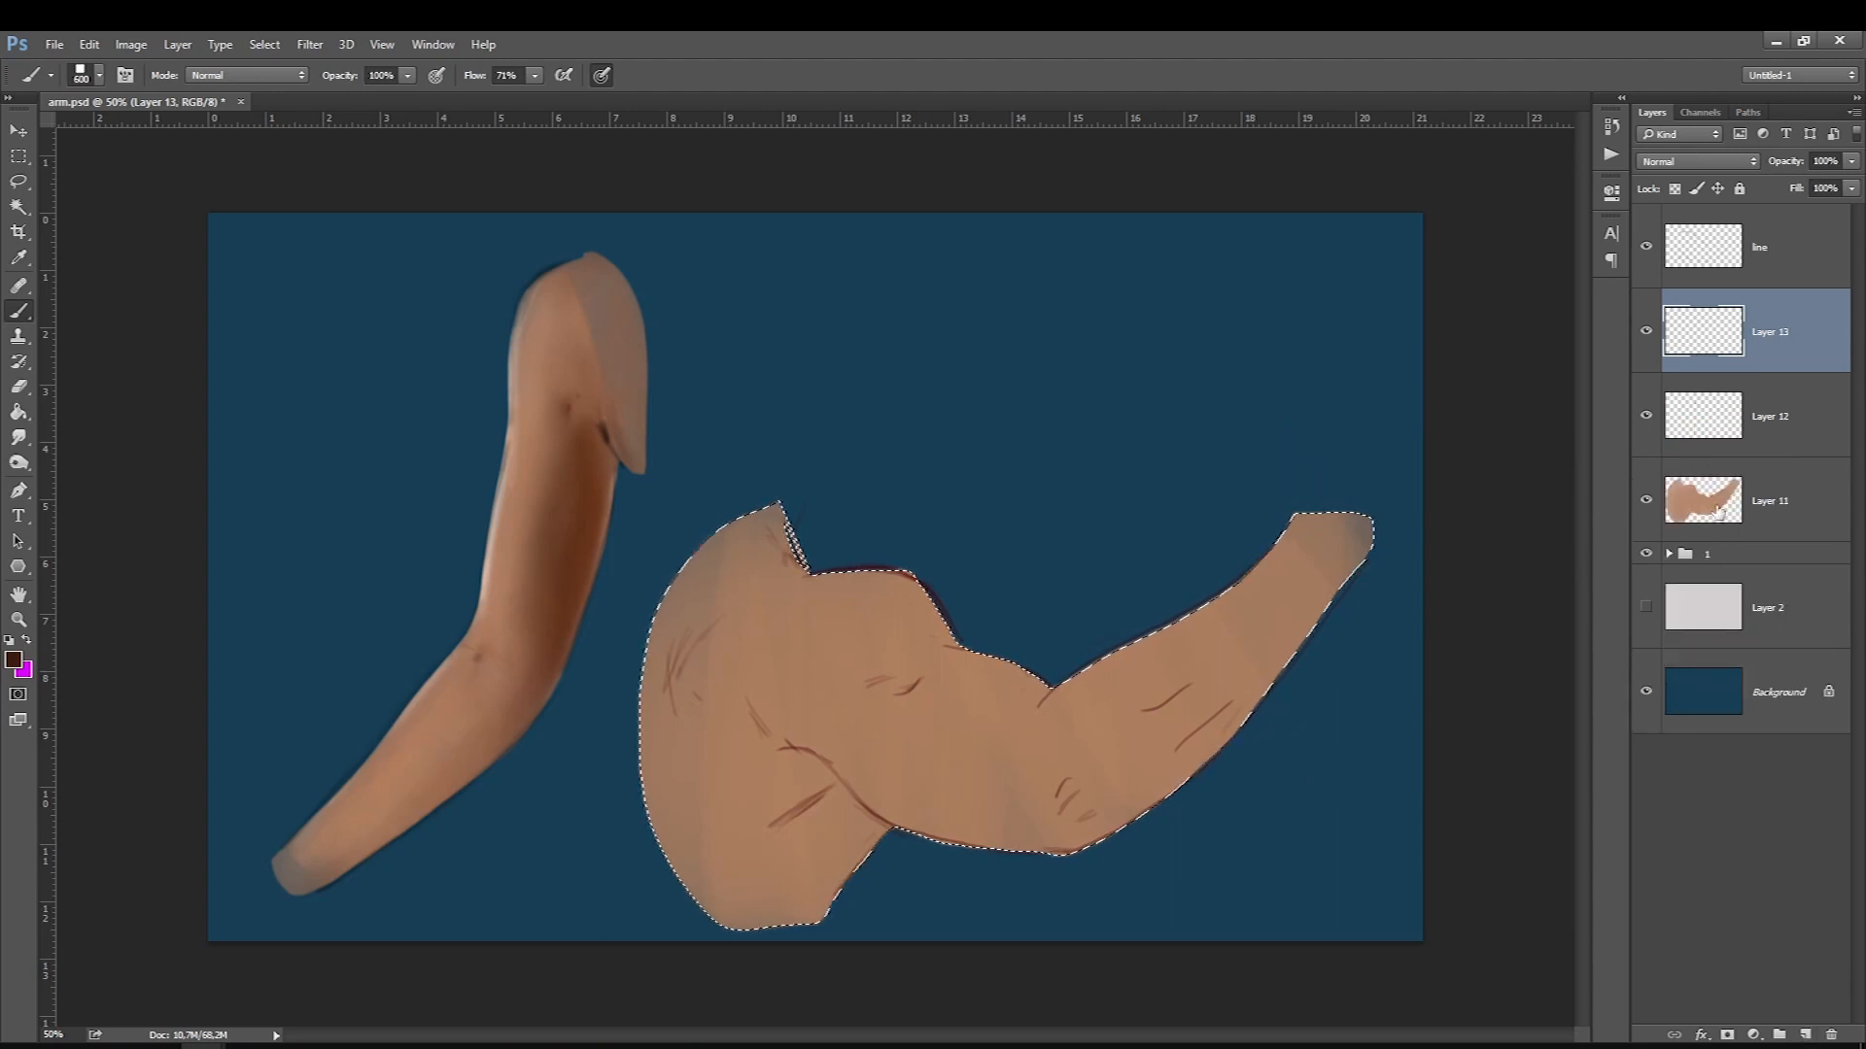
Rename Layer 12 to sombra and Layer 13 to luz.
{"action": "double_click", "coordinate": [1761, 425]}
{"action": "type", "text": "sombra"}
{"action": "key", "text": "Return"}
{"action": "type", "text": "luz"}
{"action": "key", "text": "Return"}
Undo the test shadow stroke on the sombra layer and set the smaller brush to 31% opacity.
{"action": "left_click", "coordinate": [1703, 402]}
{"action": "key", "text": "bracketleft"}
{"action": "key", "text": "bracketleft"}
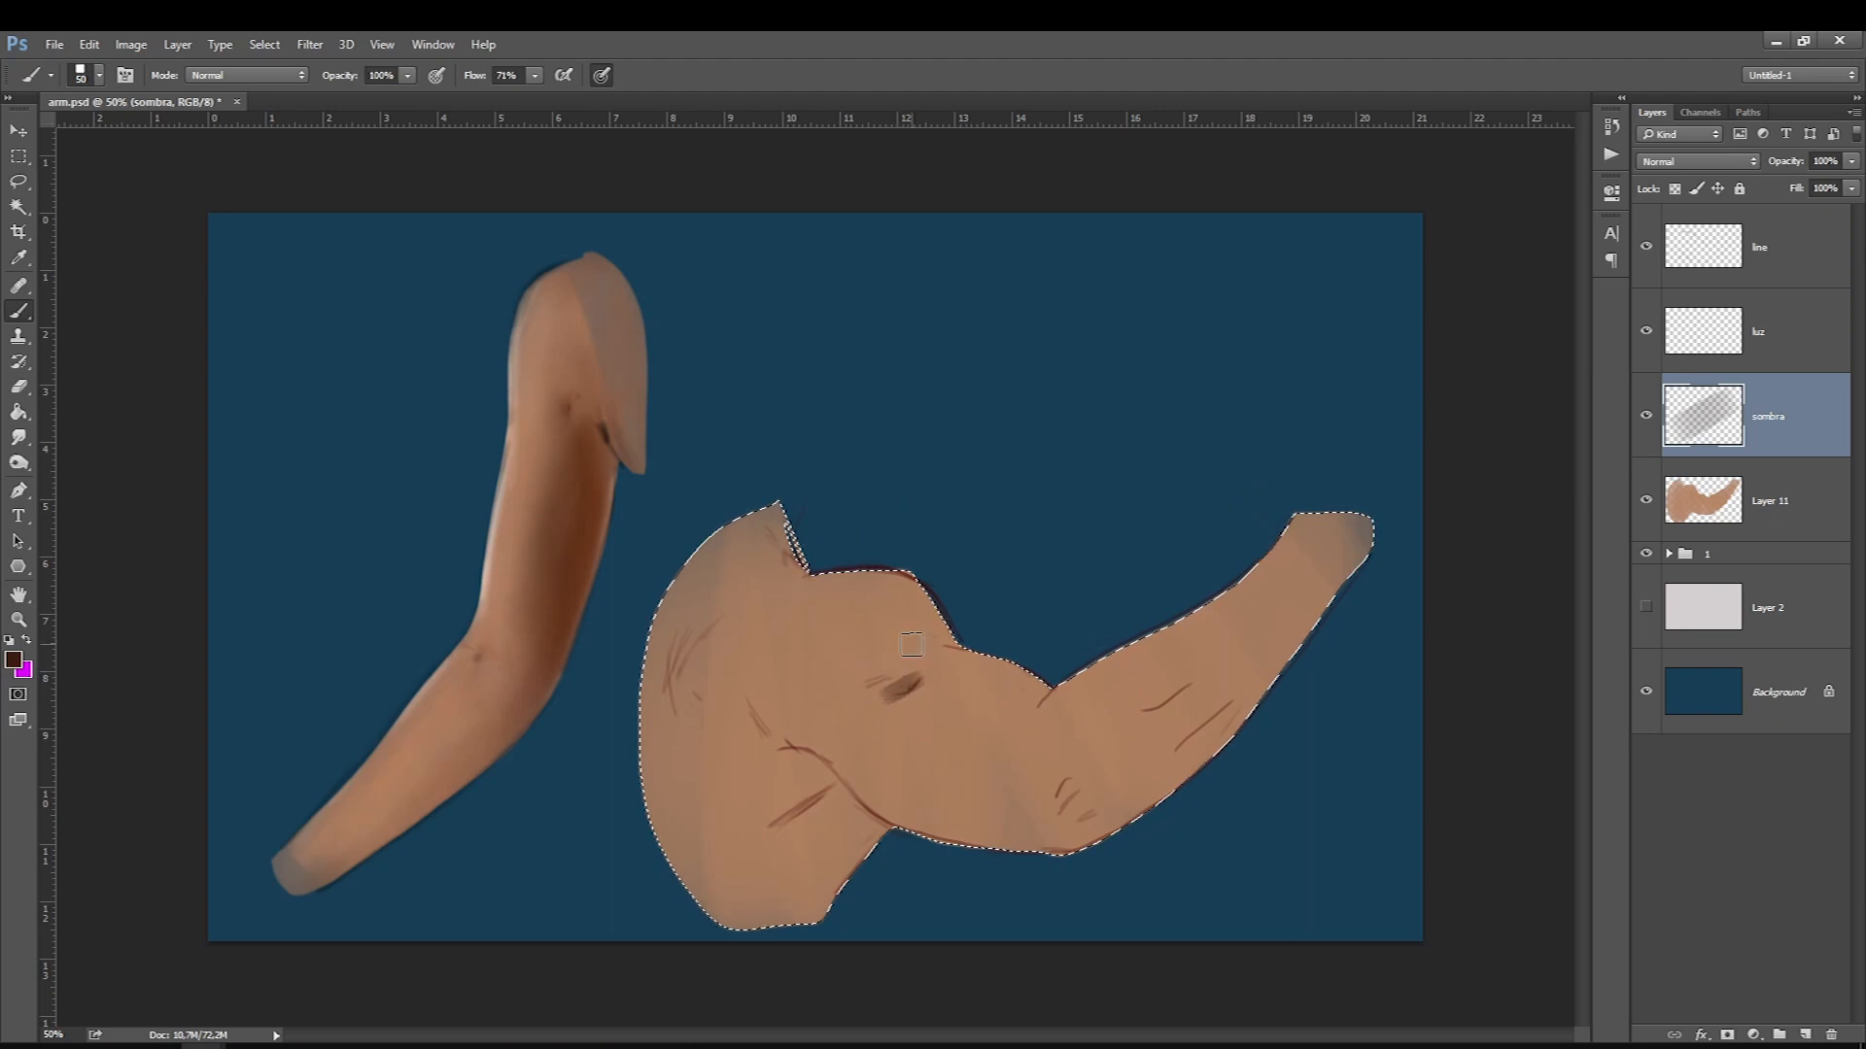
{"action": "key", "text": "ctrl+z"}
{"action": "key", "text": "alt+bracketright"}
{"action": "left_click_drag", "start_coordinate": [410, 75], "coordinate": [330, 101]}
{"action": "key", "text": "alt+bracketleft"}
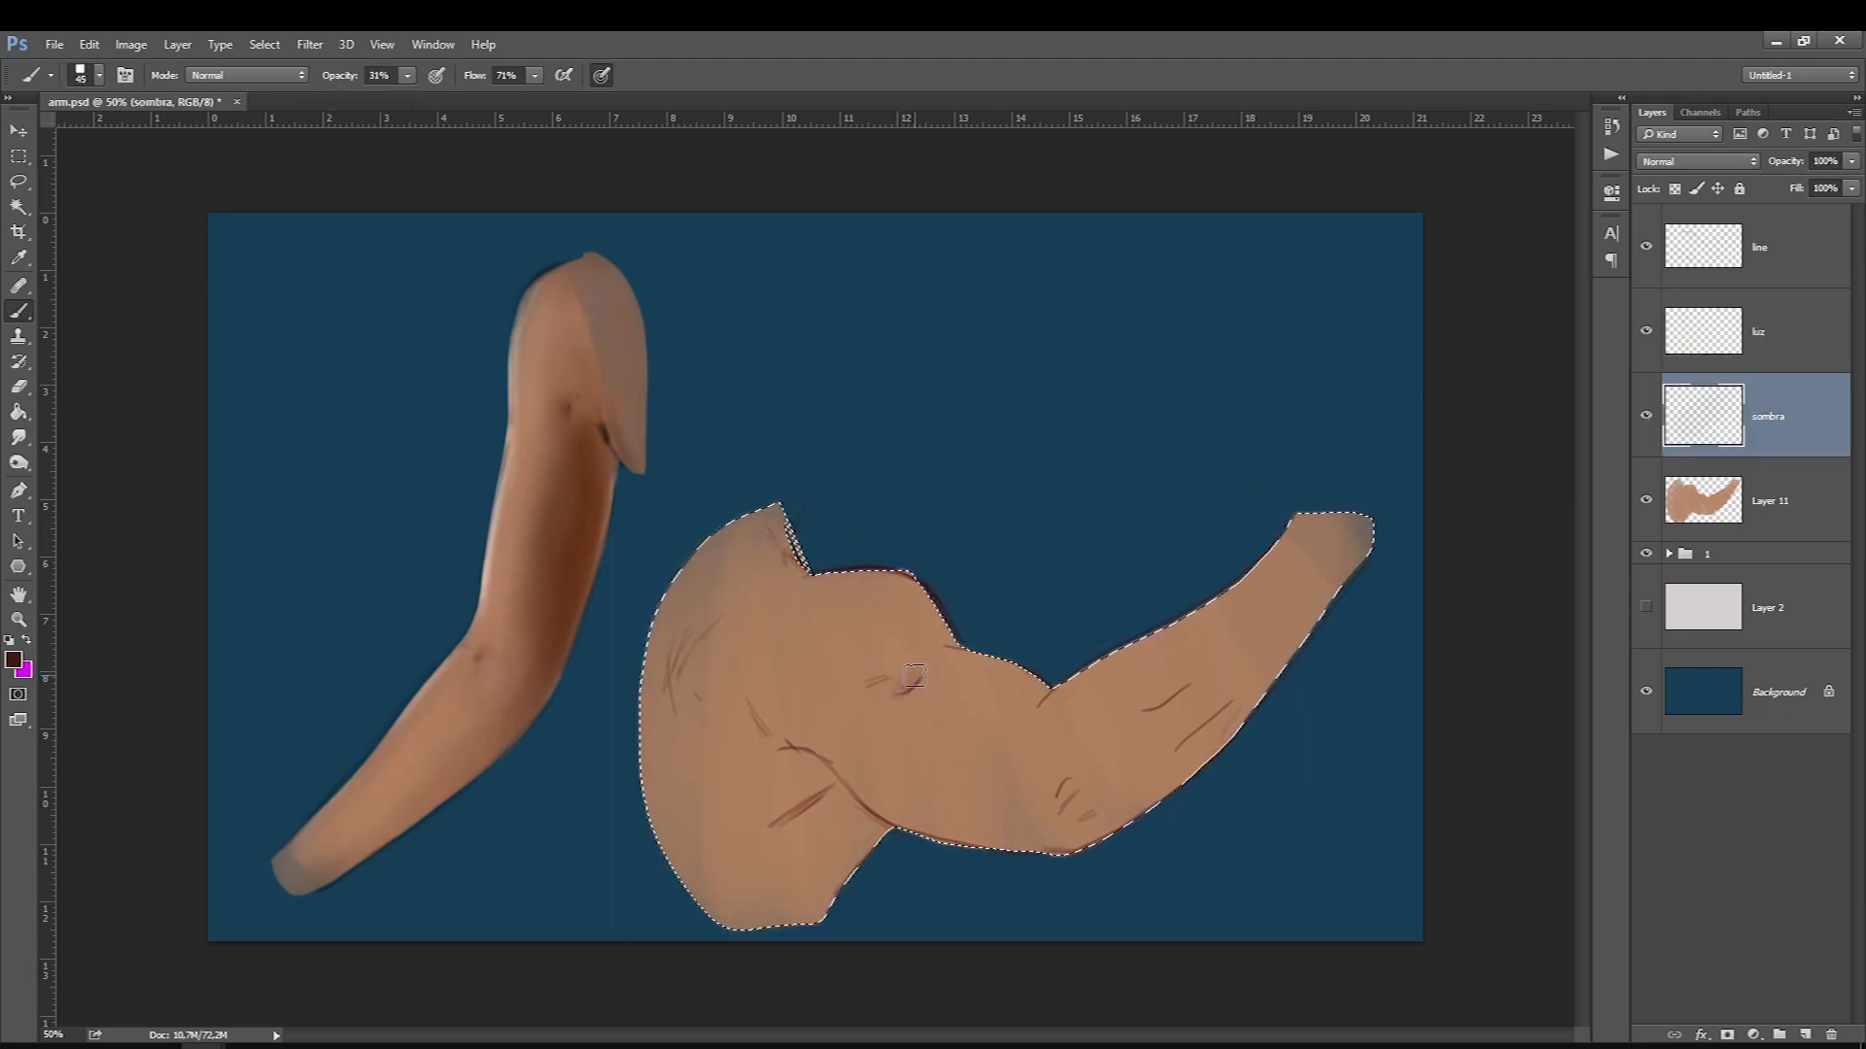
Fade the skin layer's opacity and paint a dark brown shadow patch on sombra over the crease beneath the shoulder.
{"action": "mouse_move", "coordinate": [895, 696]}
{"action": "left_mouse_down"}
{"action": "mouse_move", "coordinate": [916, 646]}
{"action": "mouse_move", "coordinate": [883, 675]}
{"action": "left_mouse_up"}
{"action": "left_click", "coordinate": [1751, 493]}
{"action": "left_click", "coordinate": [1851, 161]}
{"action": "left_click", "coordinate": [1792, 183]}
{"action": "left_click", "coordinate": [1778, 416]}
{"action": "key", "text": "]"}
{"action": "left_click_drag", "start_coordinate": [917, 675], "coordinate": [893, 666]}
{"action": "key", "text": "["}
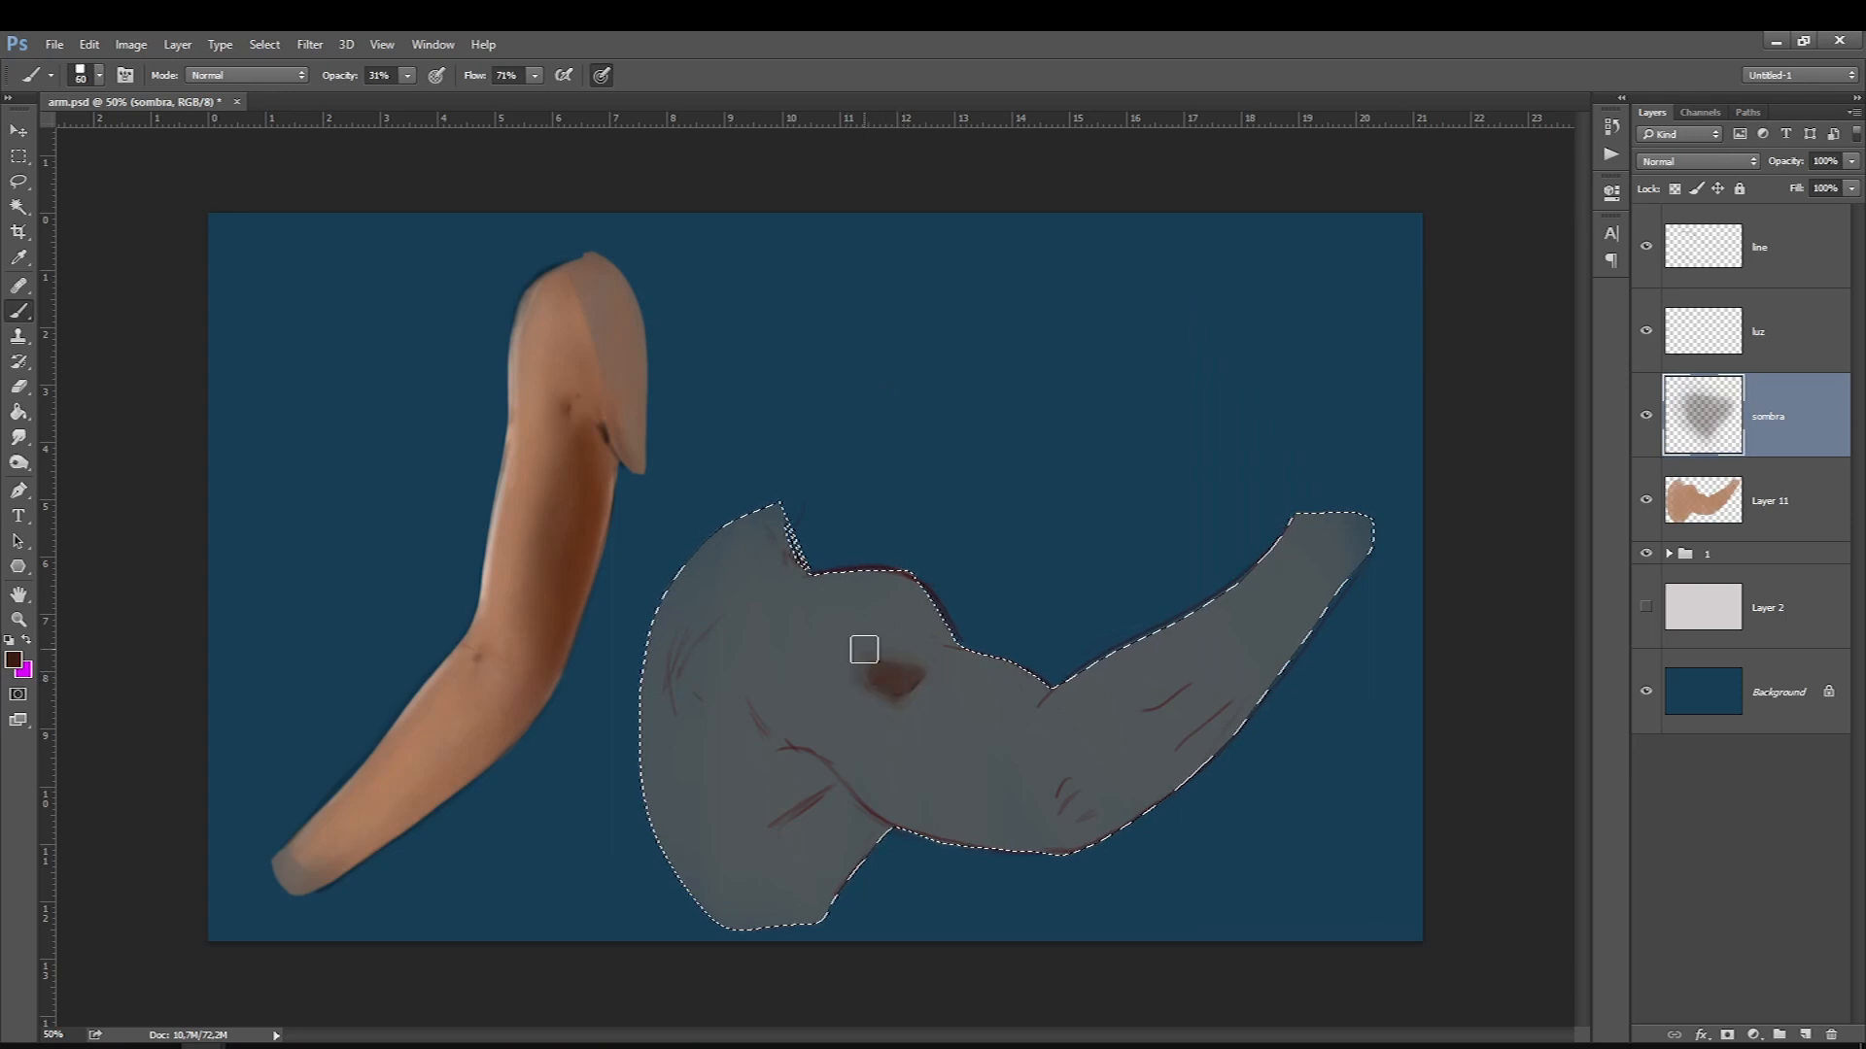
Paint dark brown shadow strokes over the curved sketch marks on the chest.
{"action": "key", "text": "["}
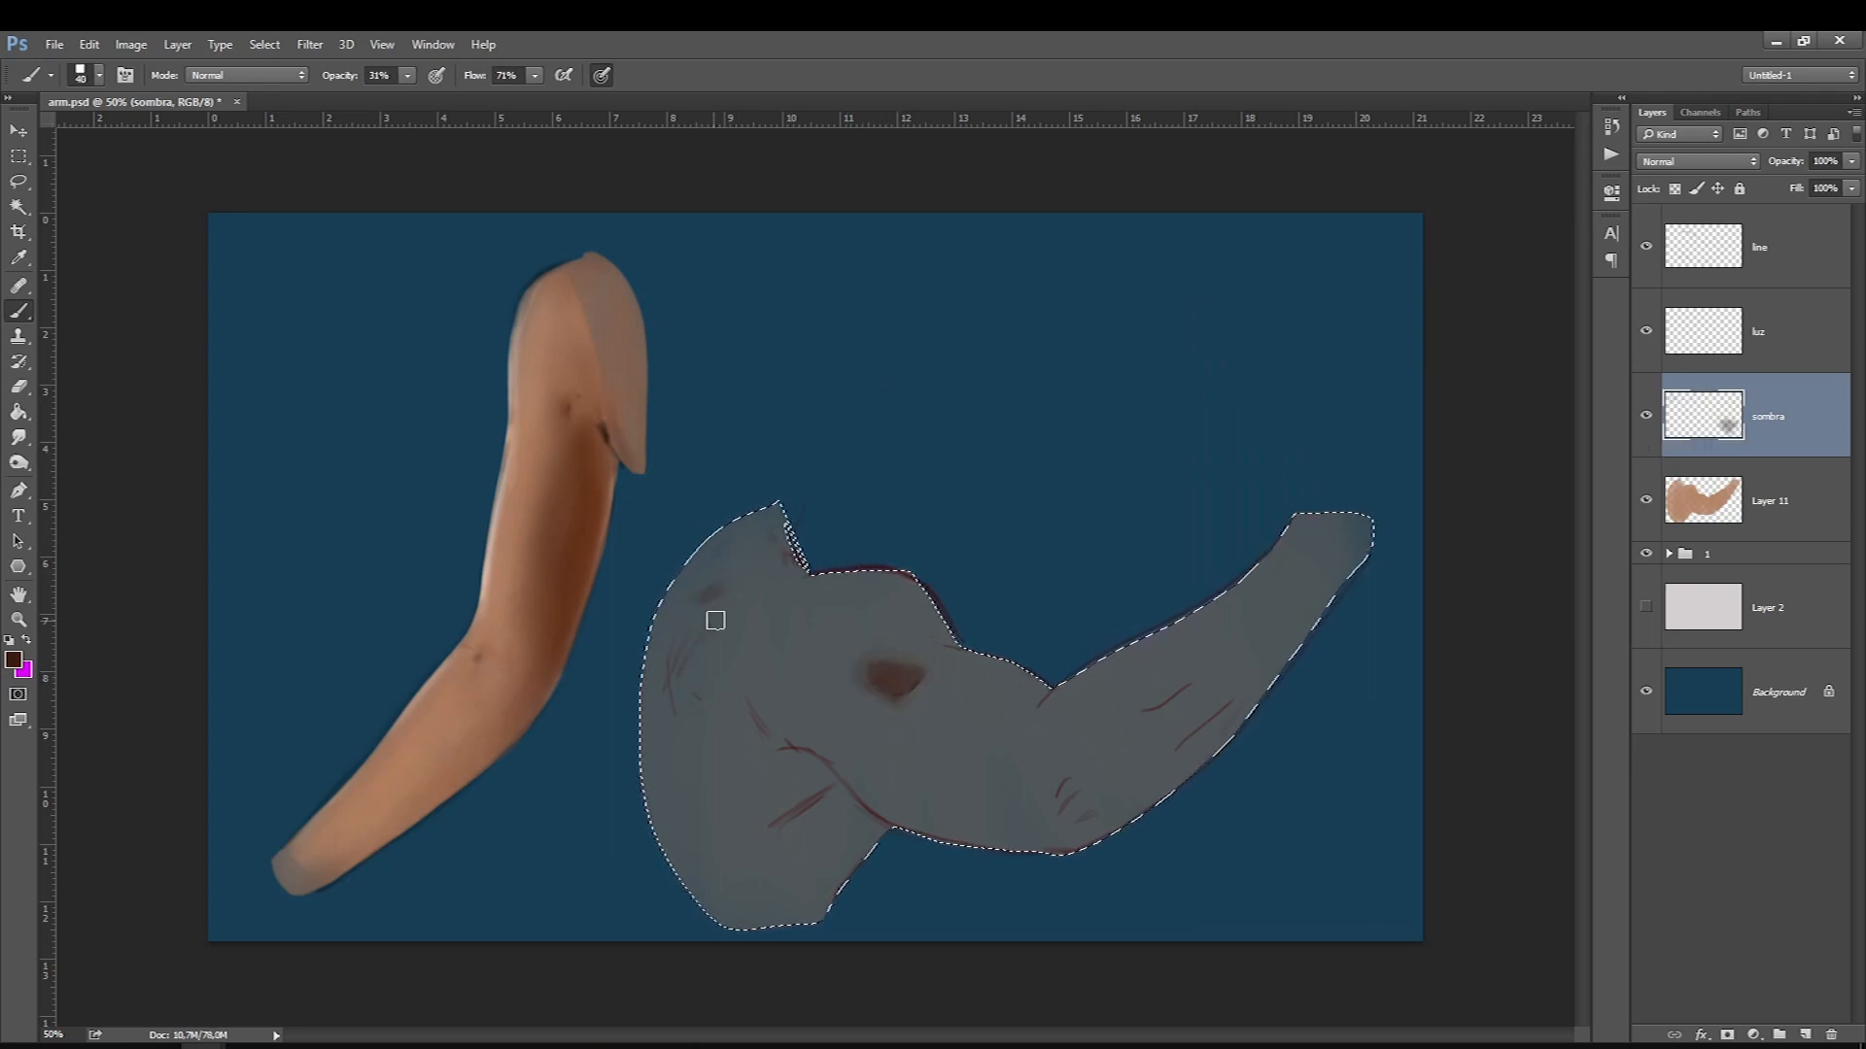
{"action": "key", "text": "]"}
{"action": "left_click_drag", "start_coordinate": [679, 716], "coordinate": [721, 627]}
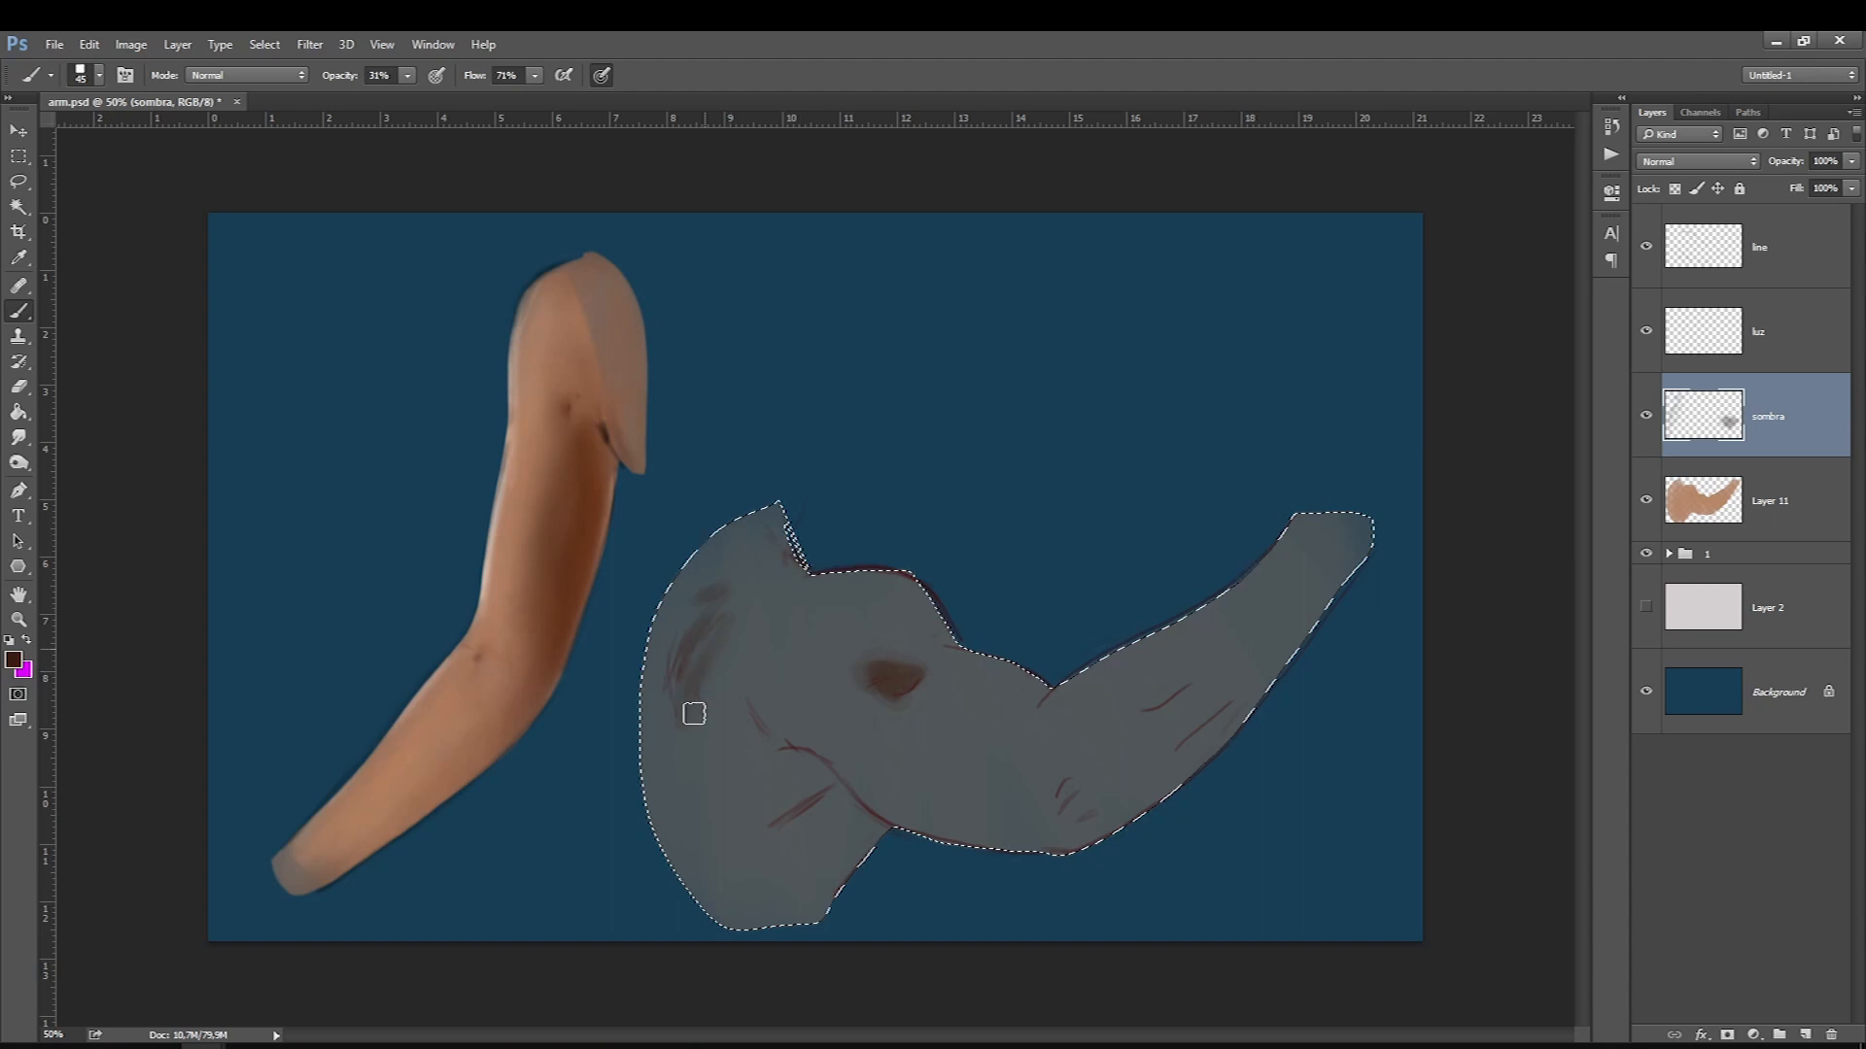
Set Layer 11's opacity to 65% and paint soft shadows on sombra around the inner end of the armpit line.
{"action": "left_click", "coordinate": [1726, 519]}
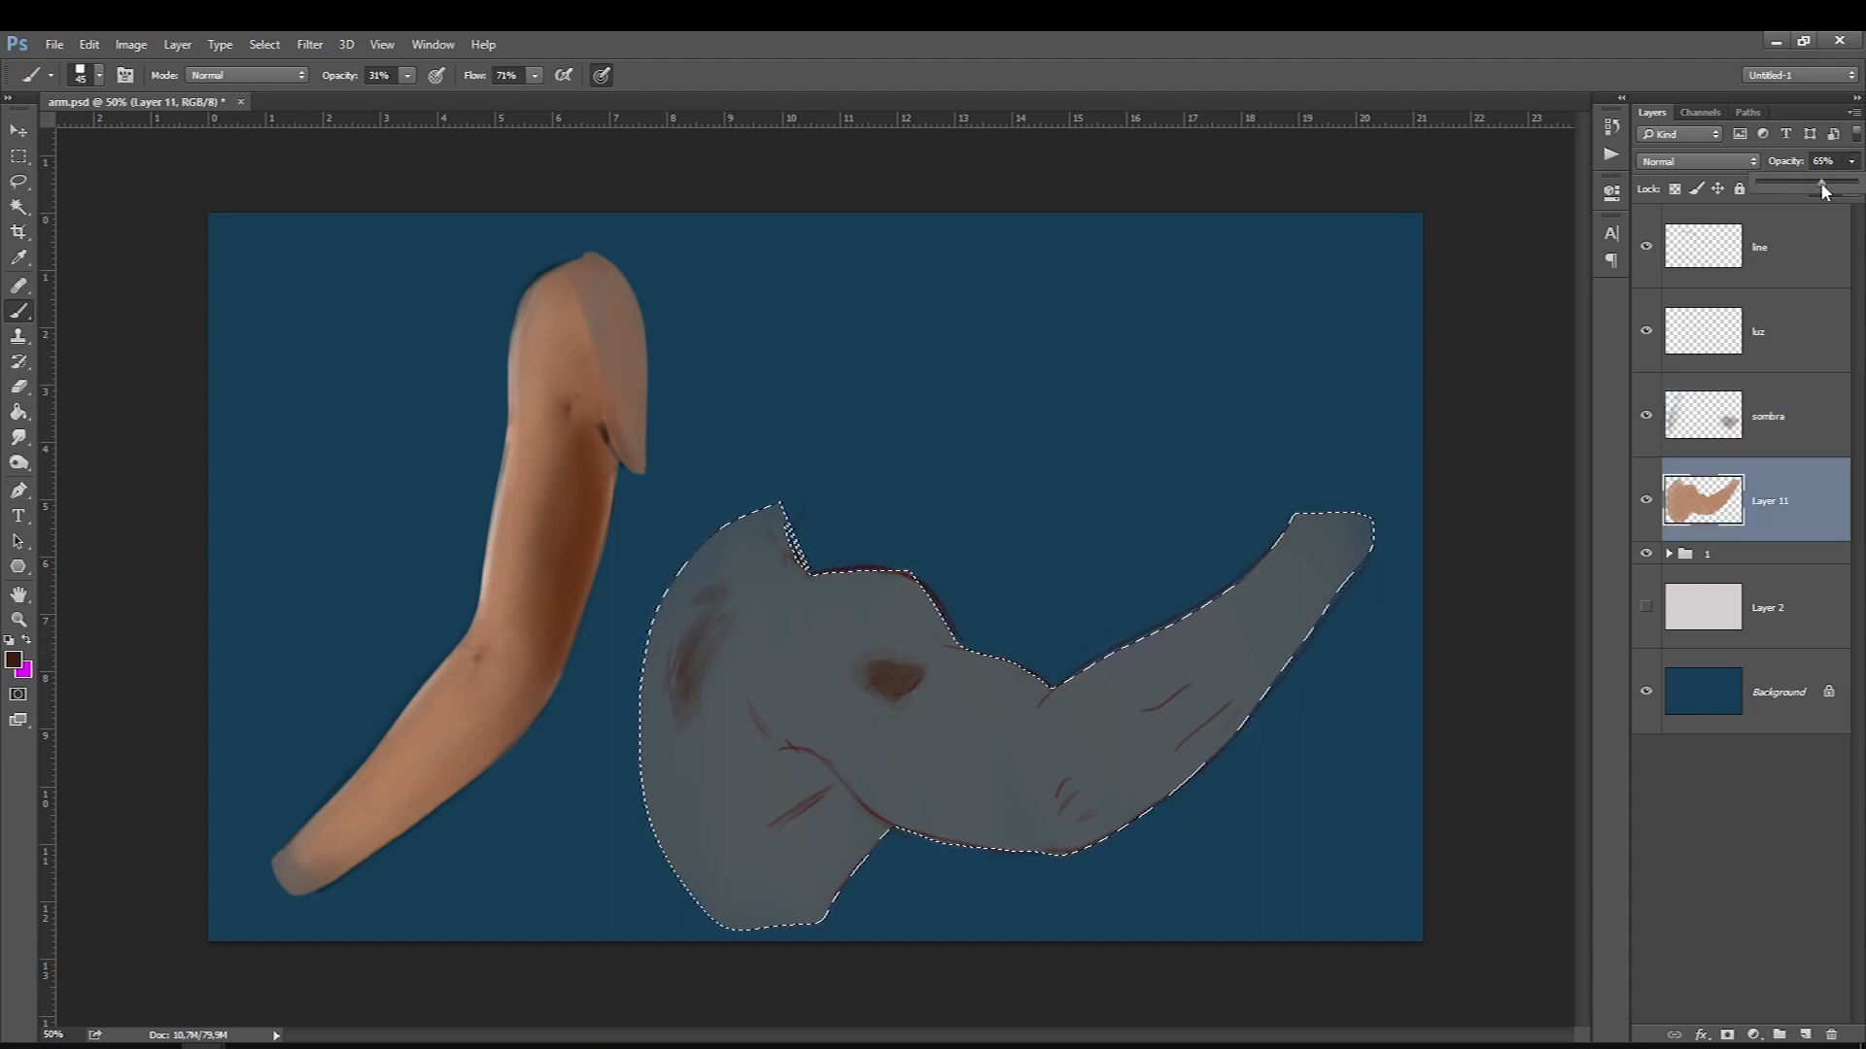
{"action": "left_click", "coordinate": [1741, 449]}
{"action": "key", "text": "["}
{"action": "key", "text": "]"}
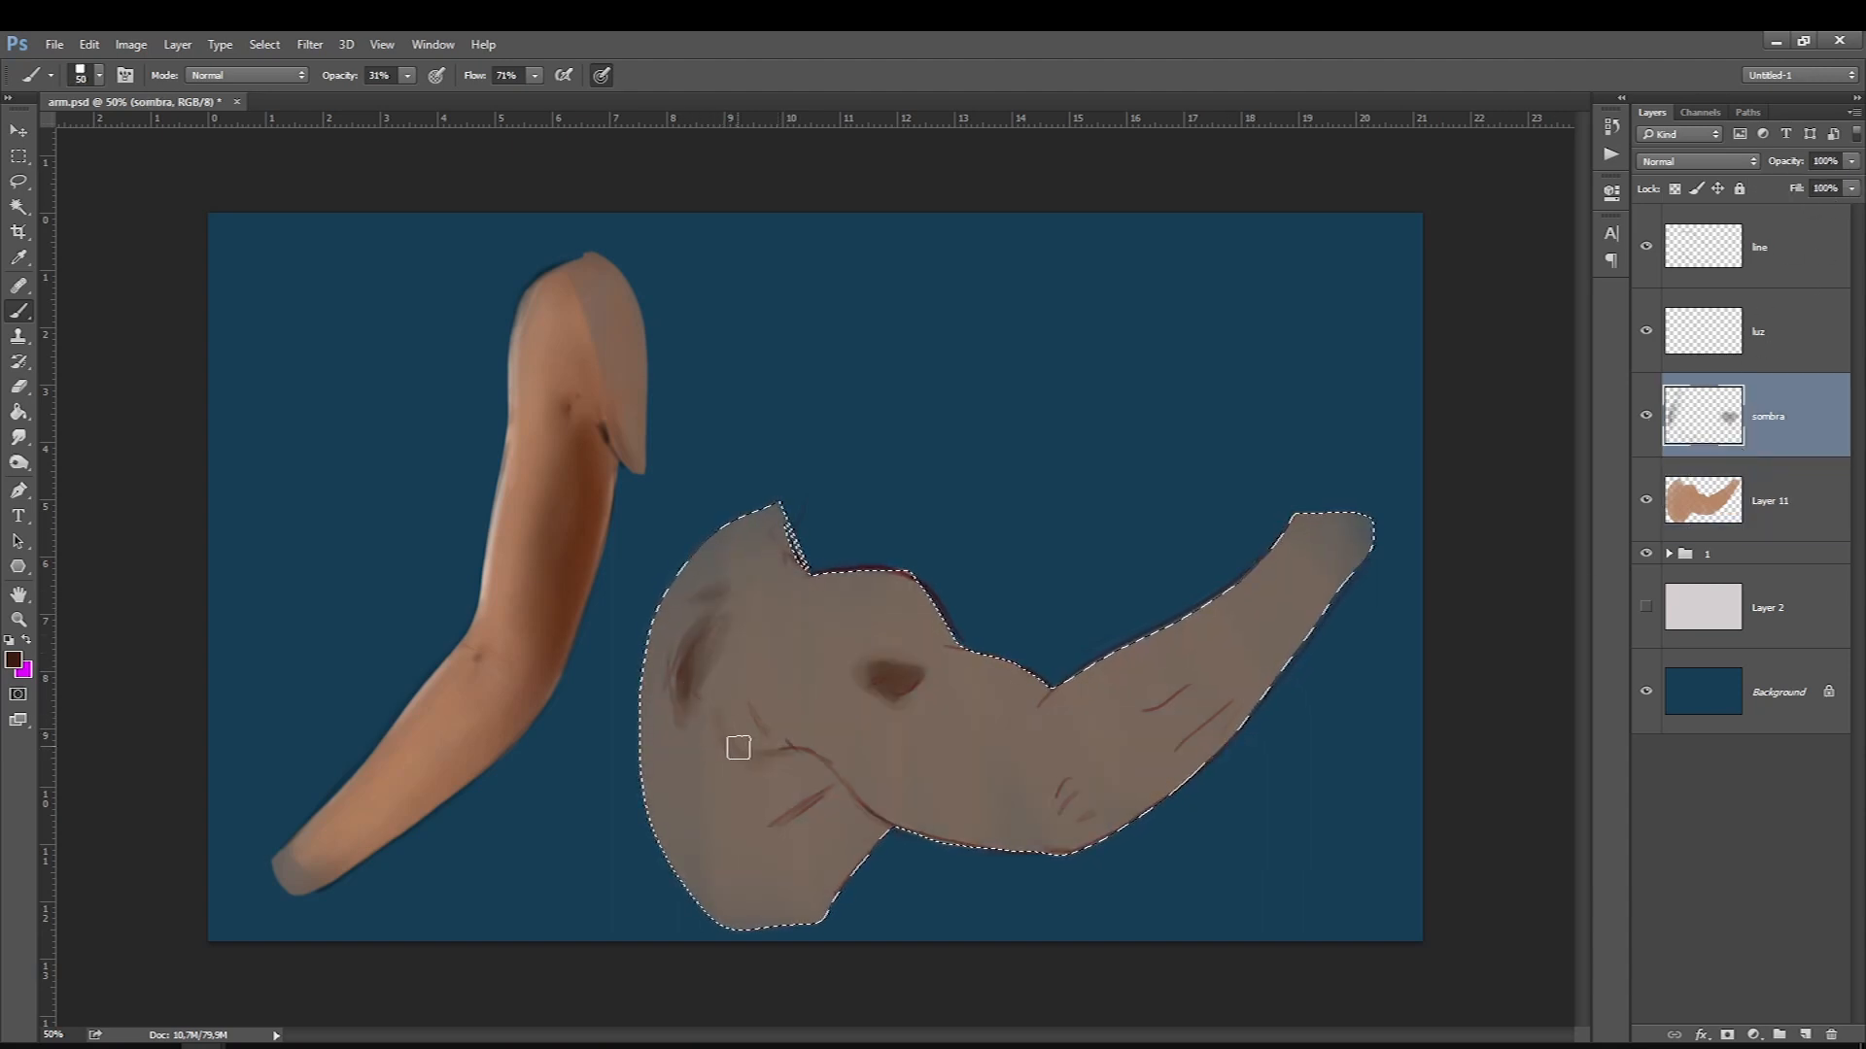
{"action": "left_click_drag", "start_coordinate": [710, 751], "coordinate": [603, 700]}
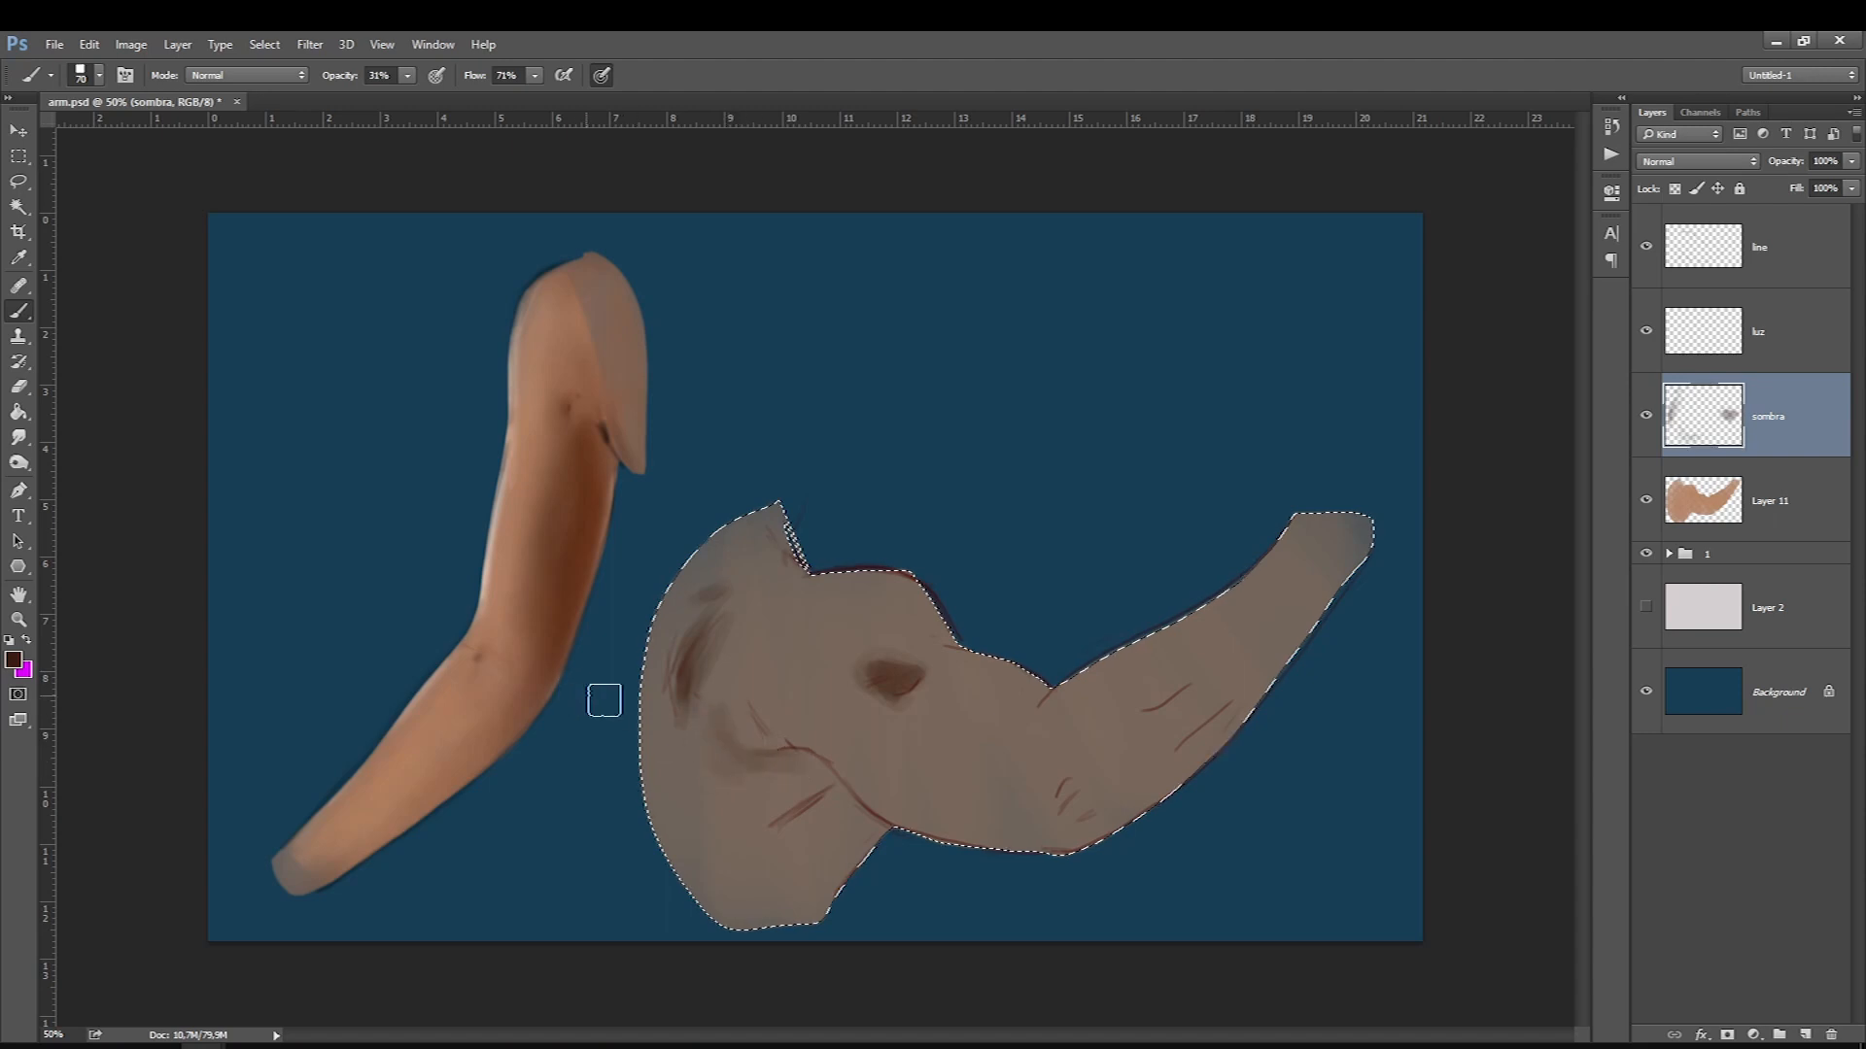
Paint dark brown shadows on sombra down the chest's outer curve and across the lower torso beneath the armpit.
{"action": "key", "text": "]"}
{"action": "mouse_move", "coordinate": [699, 781]}
{"action": "left_mouse_down"}
{"action": "mouse_move", "coordinate": [690, 705]}
{"action": "mouse_move", "coordinate": [687, 774]}
{"action": "mouse_move", "coordinate": [656, 709]}
{"action": "left_mouse_up"}
{"action": "key", "text": "["}
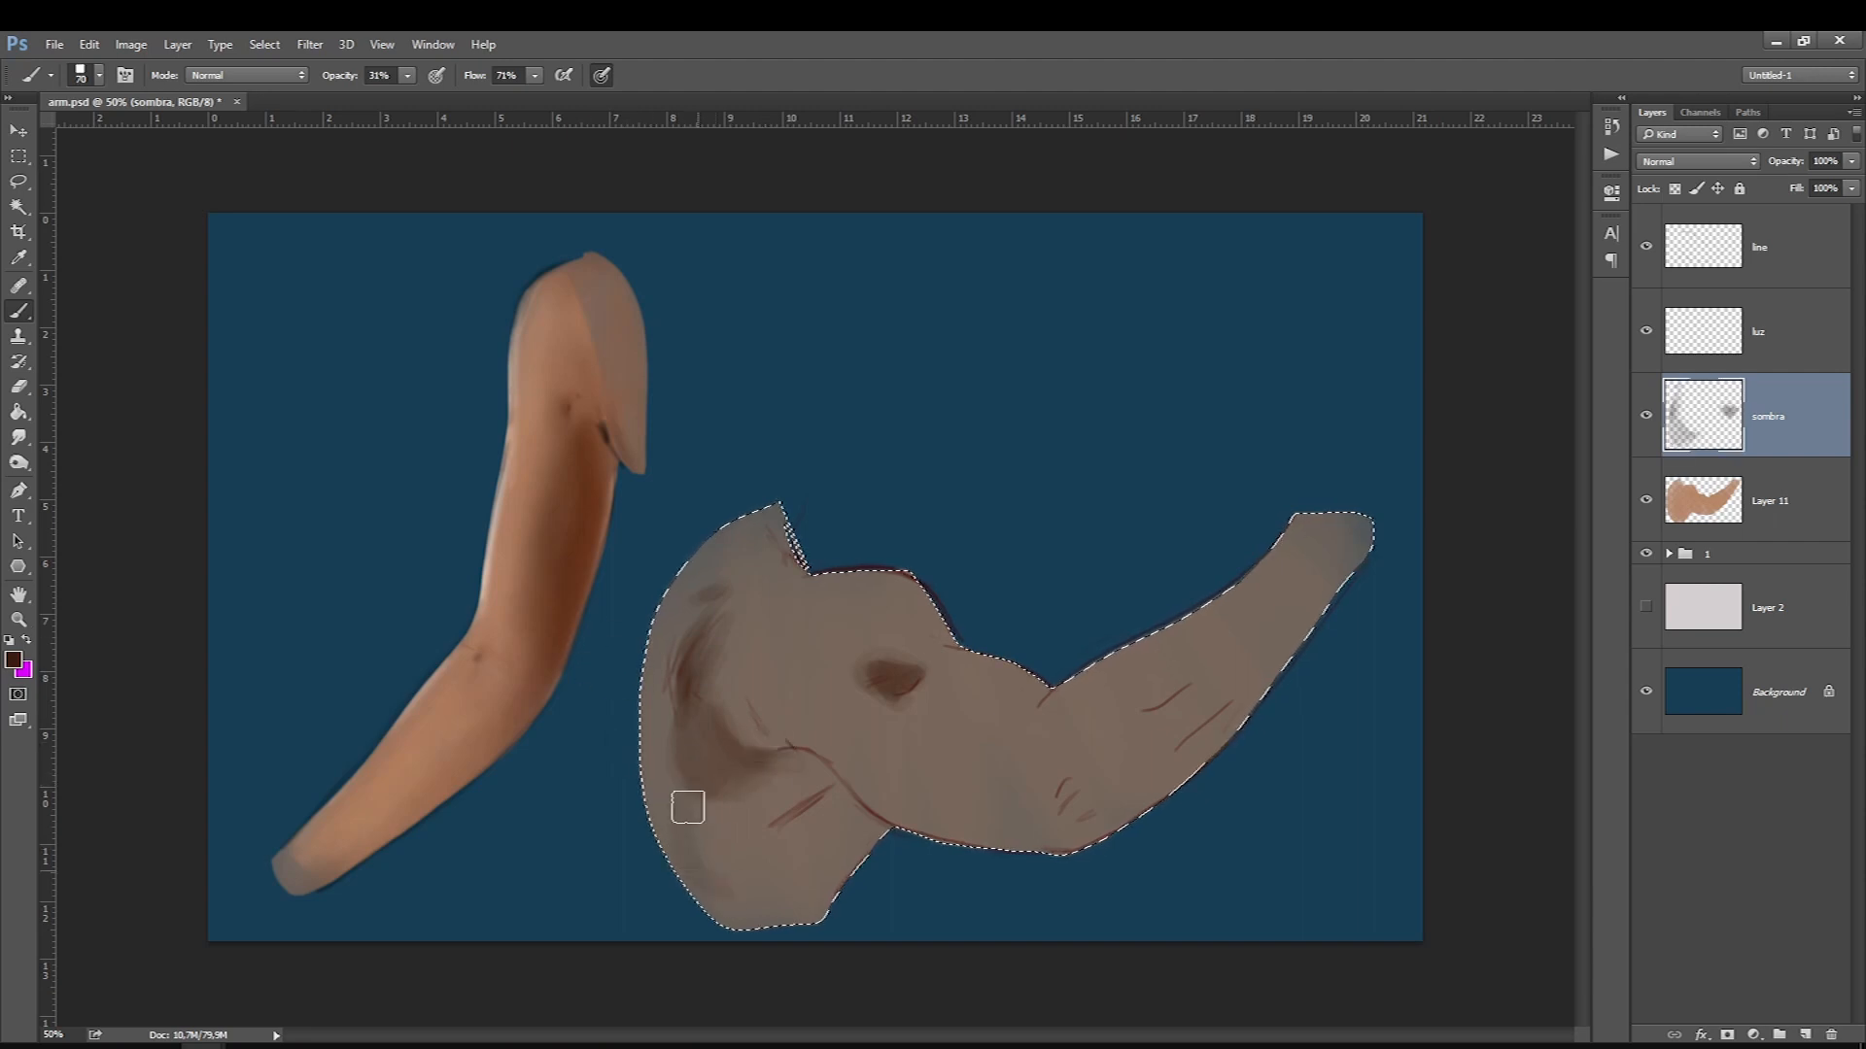
{"action": "key", "text": "]"}
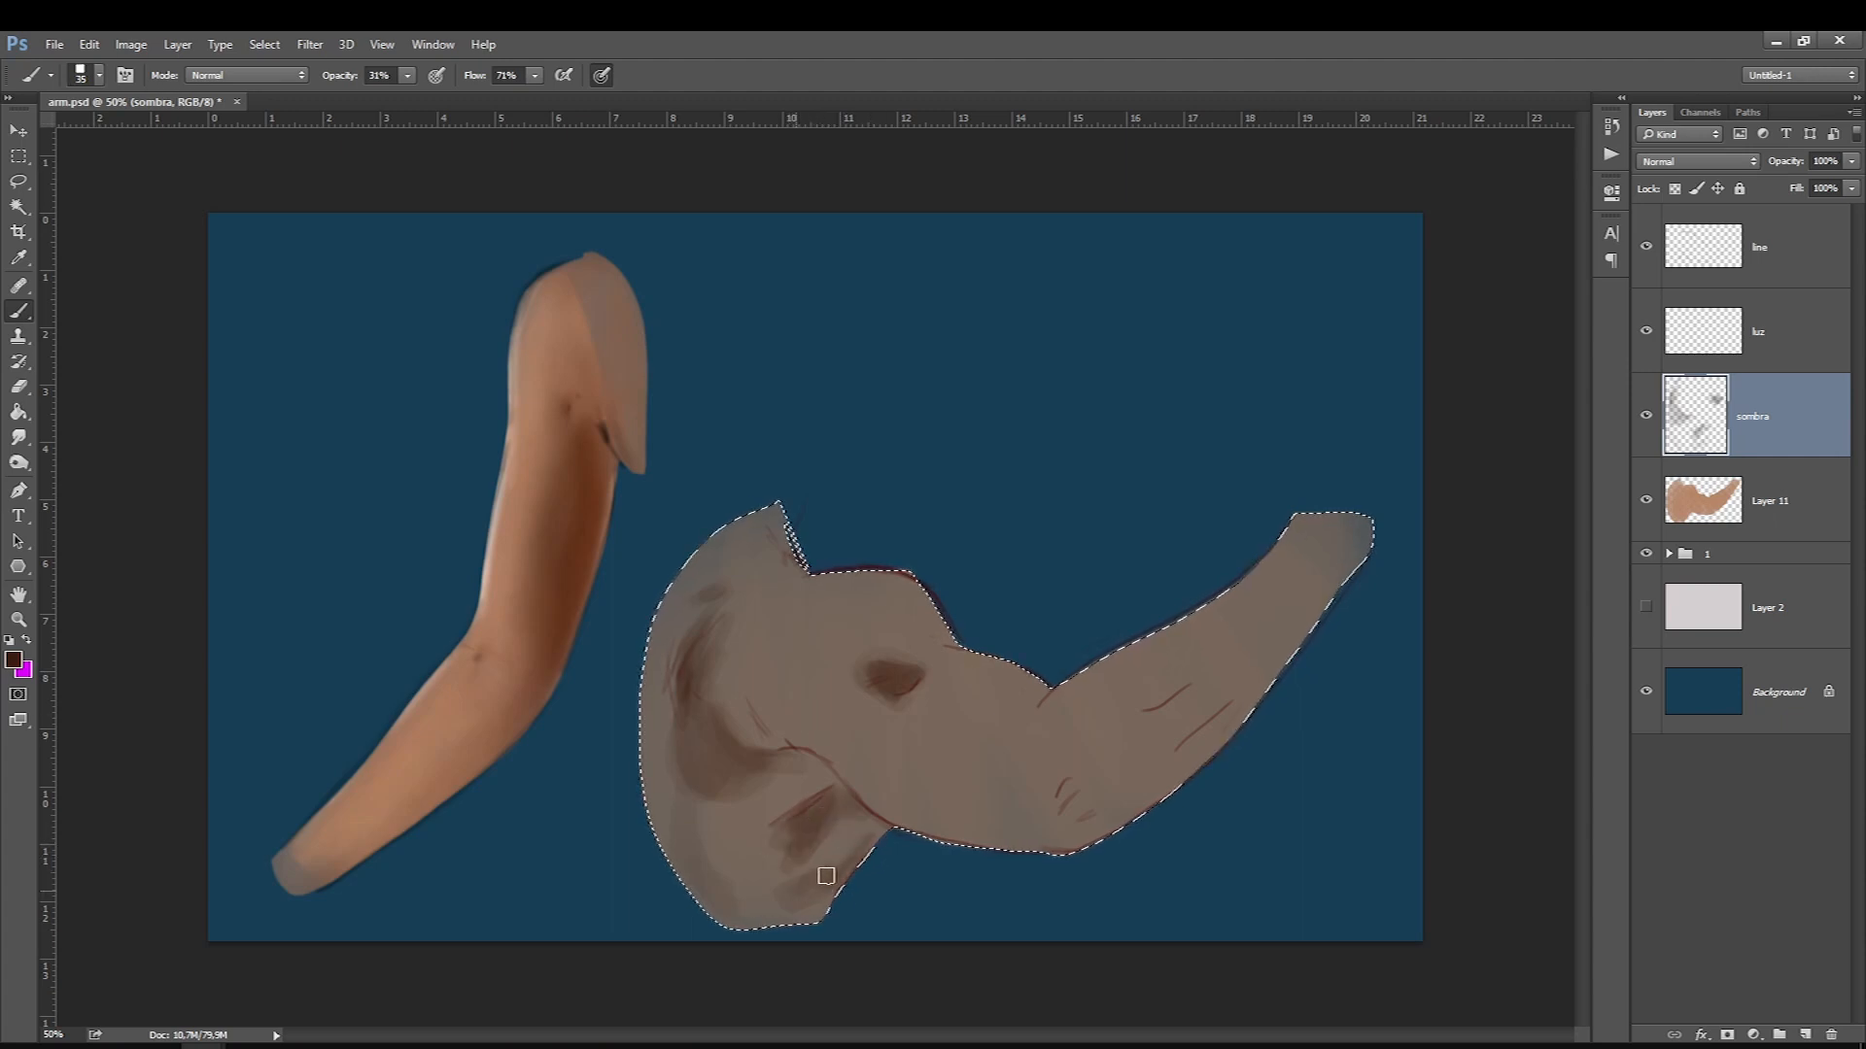
{"action": "mouse_move", "coordinate": [828, 916]}
{"action": "left_mouse_down"}
{"action": "mouse_move", "coordinate": [761, 909]}
{"action": "mouse_move", "coordinate": [720, 871]}
{"action": "left_mouse_up"}
{"action": "key", "text": "bracketright"}
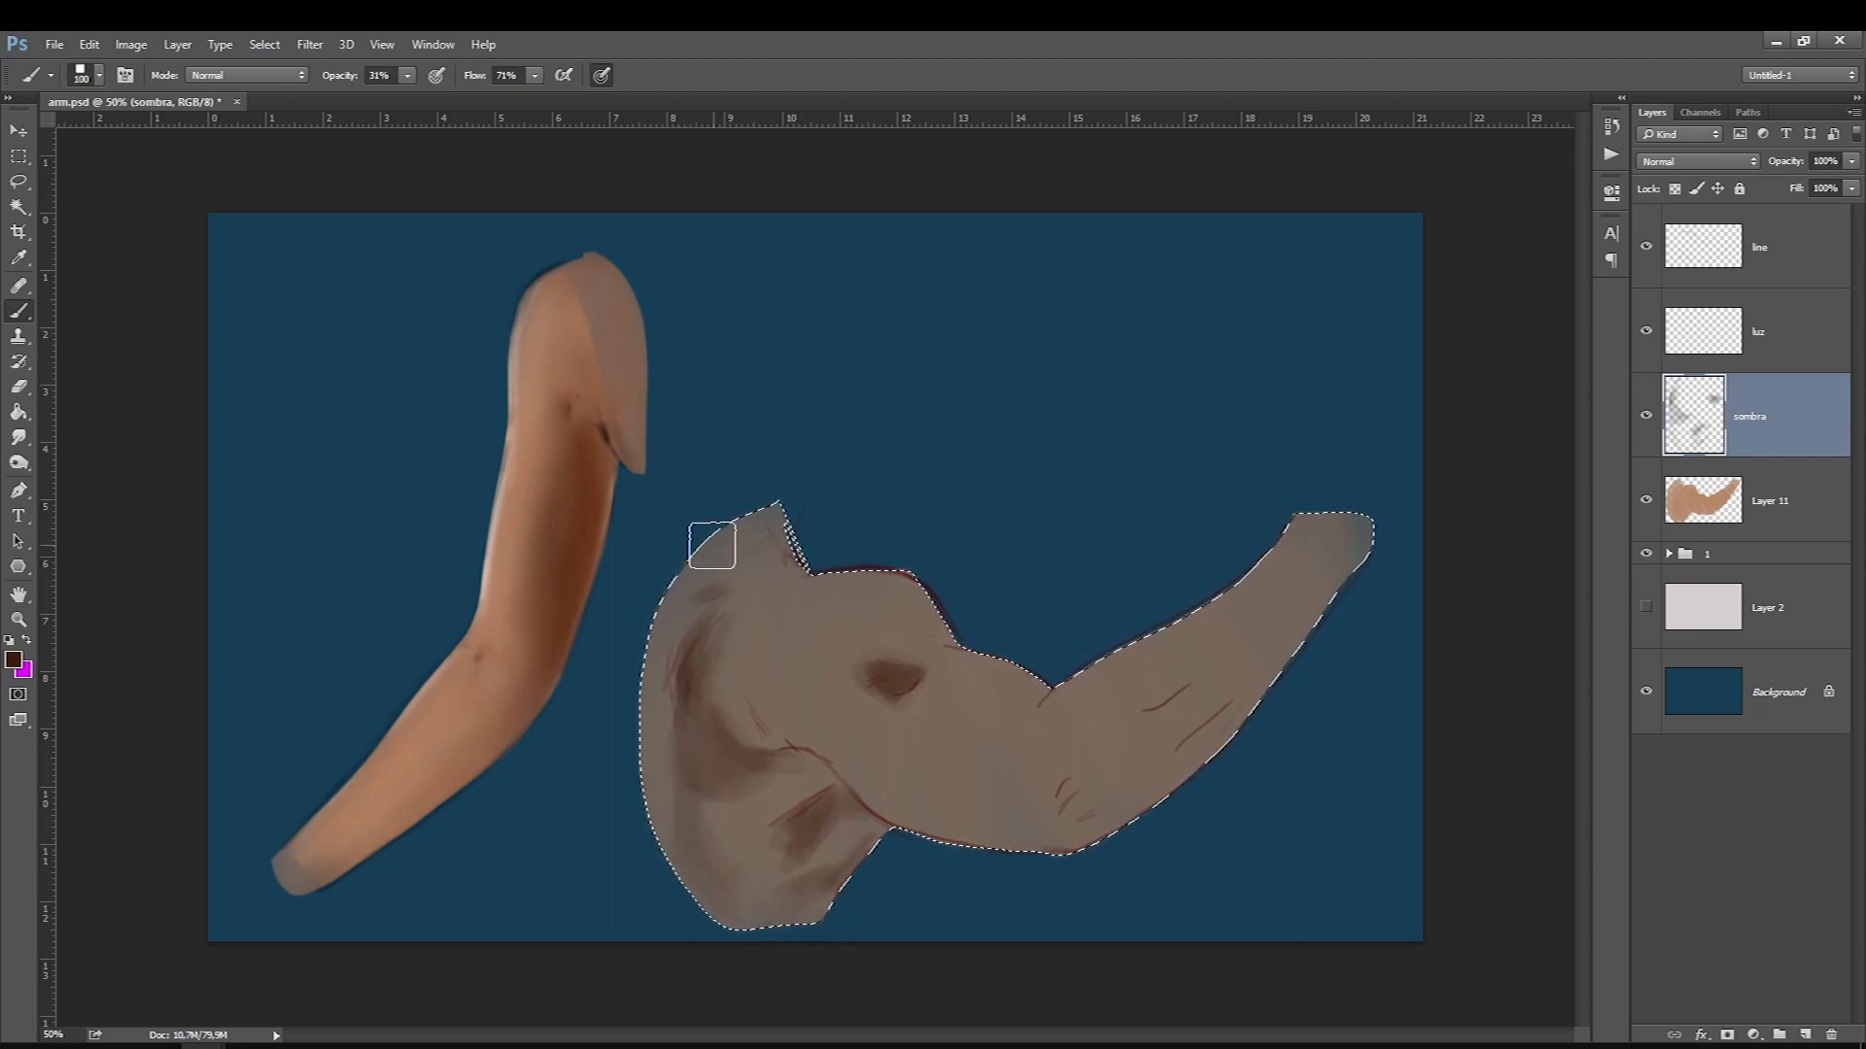
Paint small brown shadow patches on sombra near the top of the chest and between the shoulder shadow and armpit line.
{"action": "key", "text": "bracketleft"}
{"action": "key", "text": "bracketleft"}
{"action": "key", "text": "bracketleft"}
{"action": "key", "text": "bracketleft"}
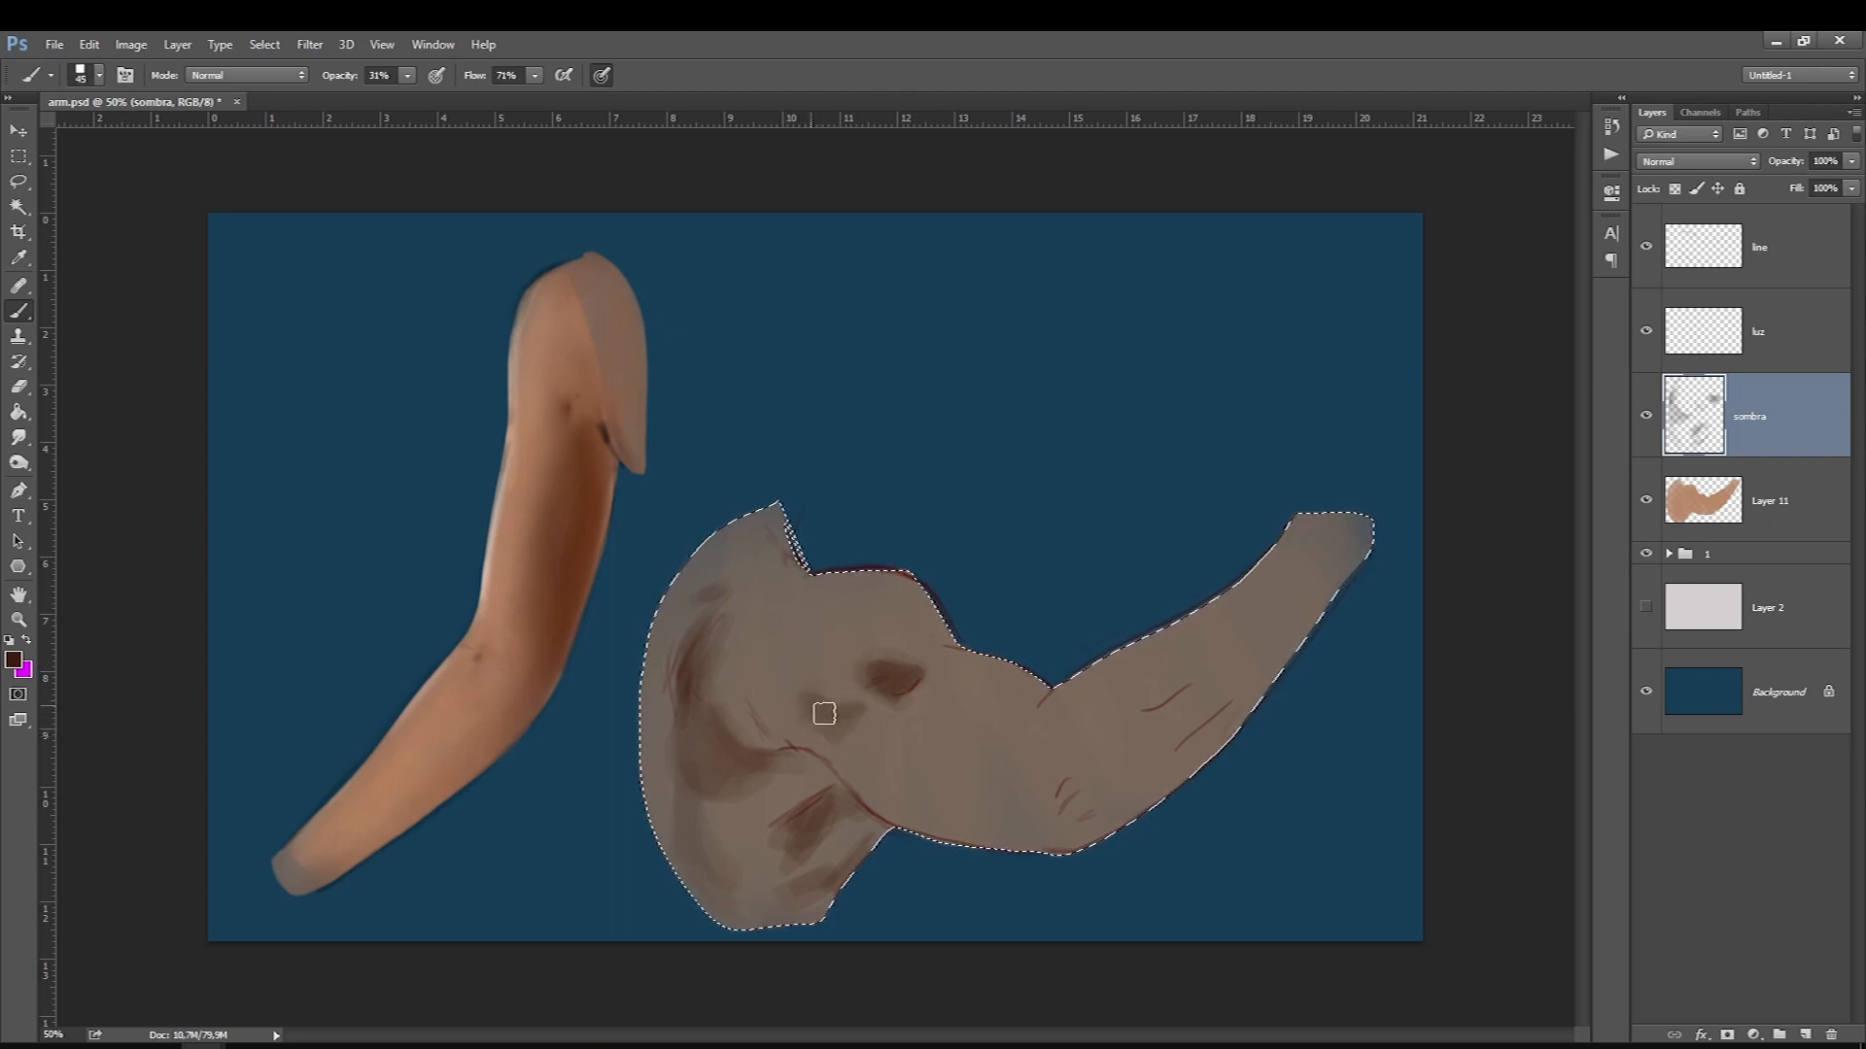
{"action": "key", "text": "bracketright"}
{"action": "key", "text": "bracketright"}
{"action": "key", "text": "bracketright"}
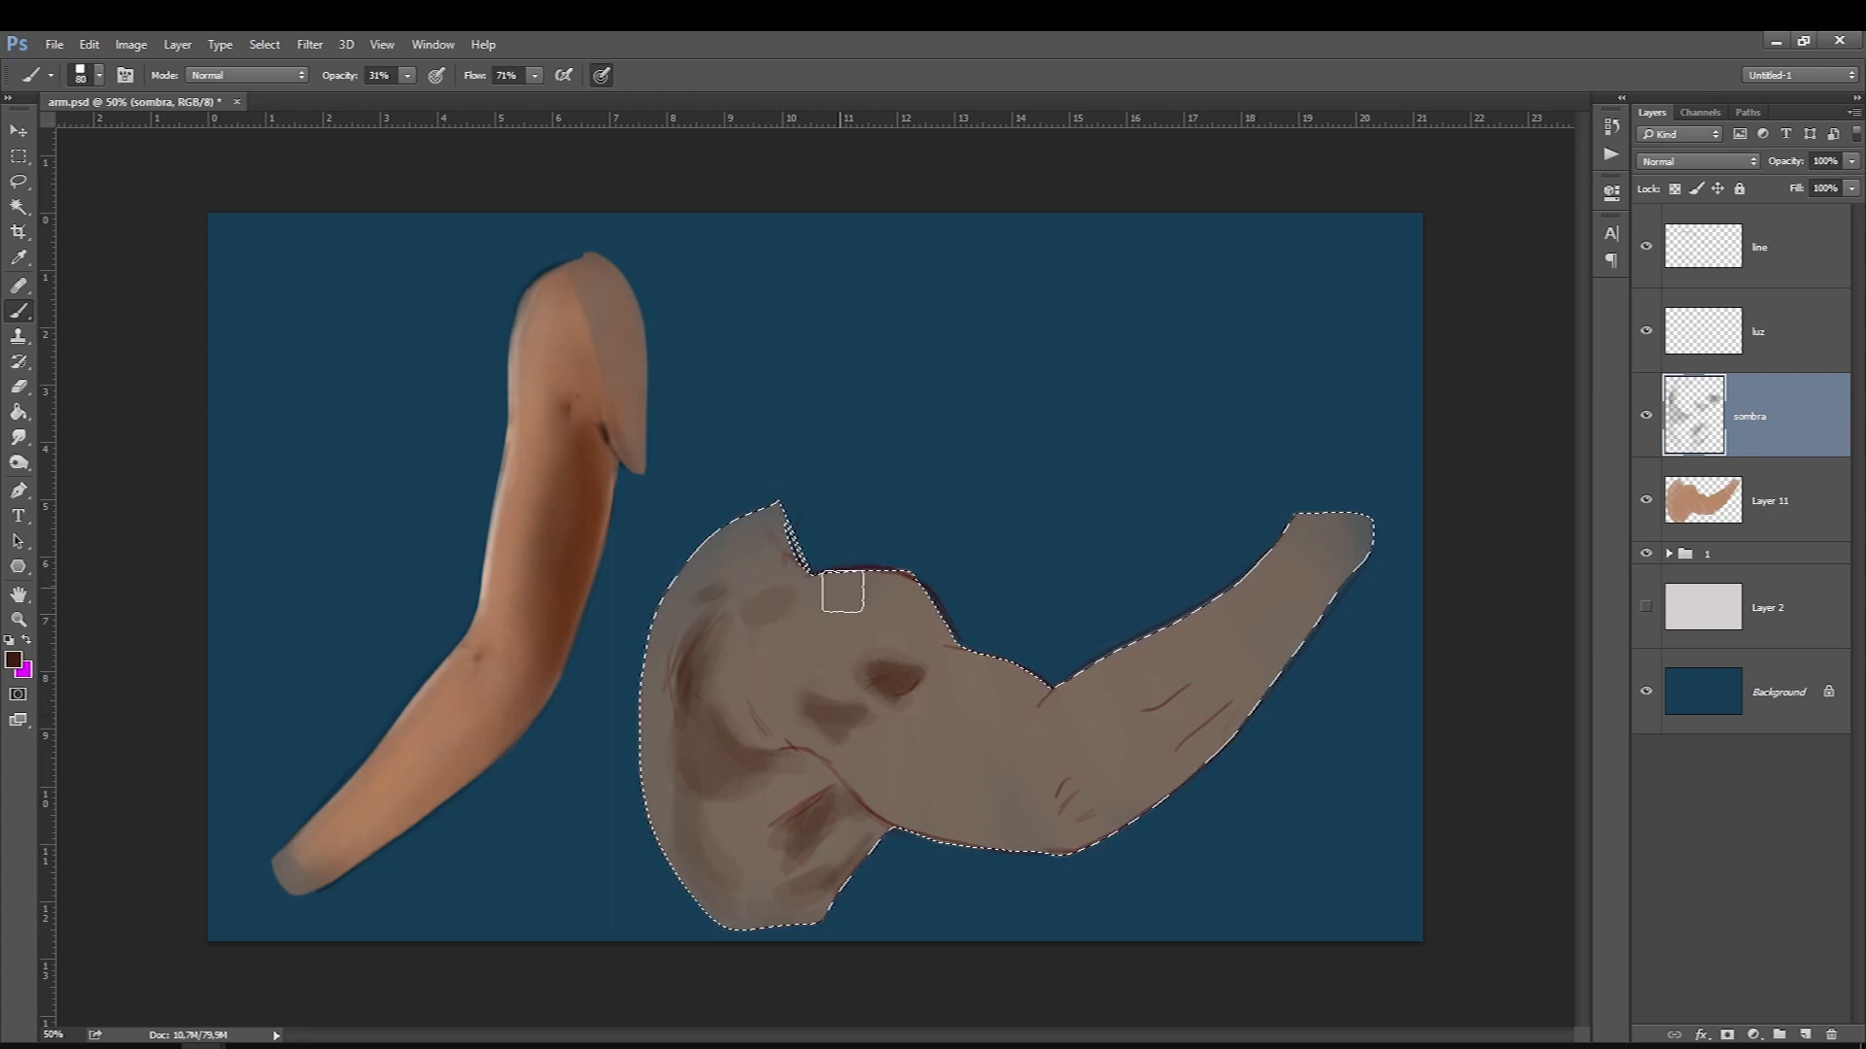
Build up soft shadows on sombra between the chest and shoulder and along the underside of the upper arm with a larger brush.
{"action": "key", "text": "bracketright"}
{"action": "key", "text": "bracketright"}
{"action": "key", "text": "bracketright"}
{"action": "key", "text": "bracketright"}
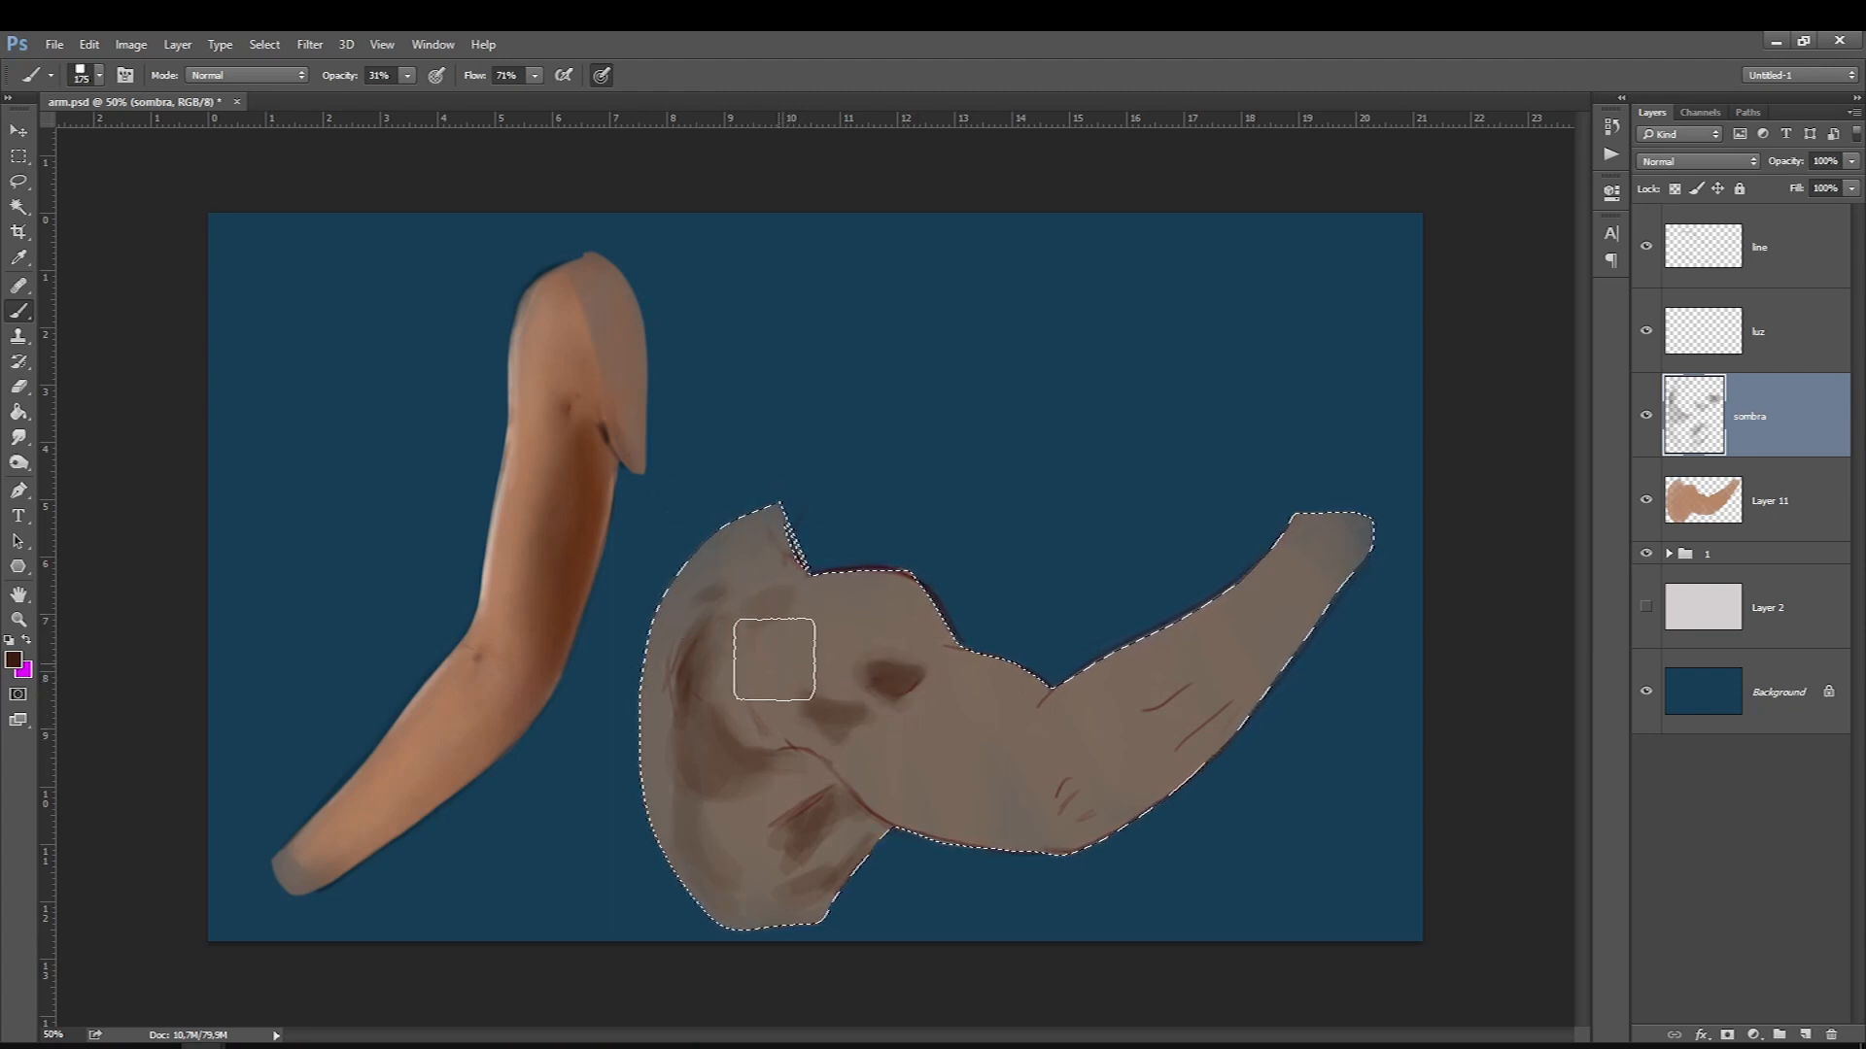
{"action": "key", "text": "bracketleft"}
{"action": "key", "text": "bracketleft"}
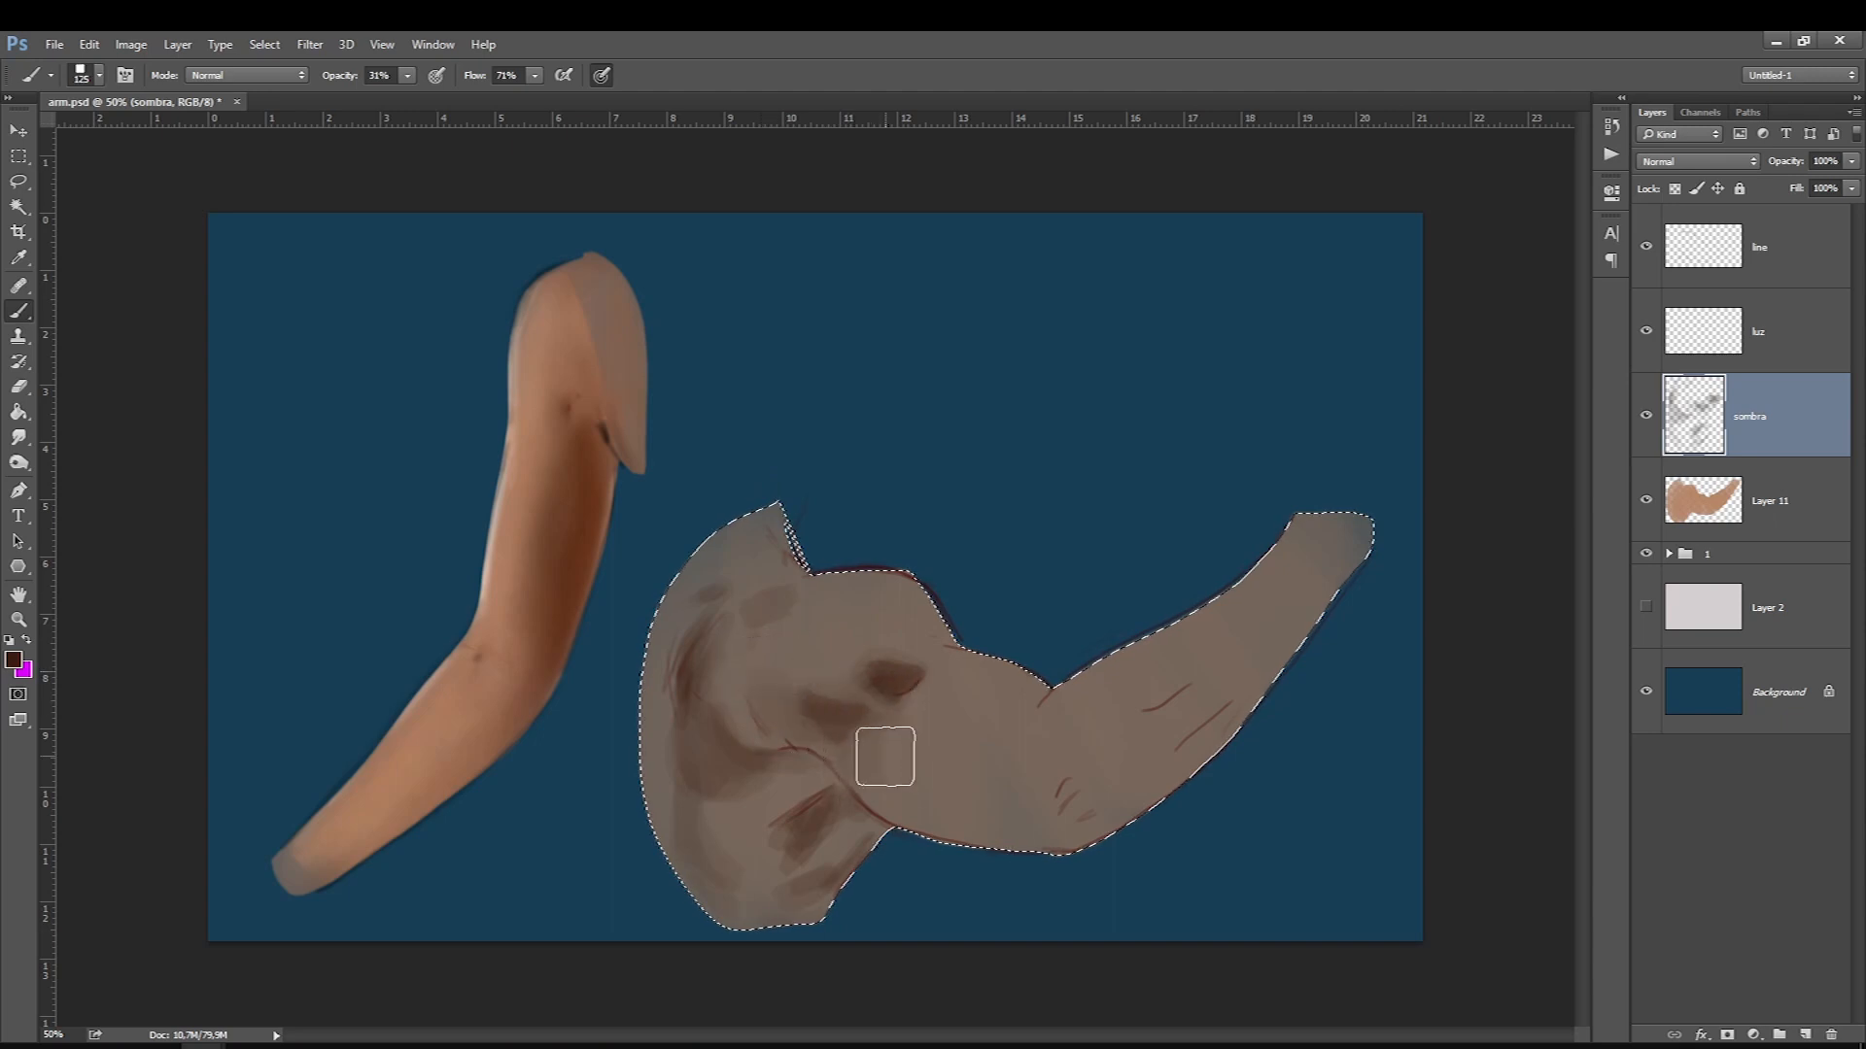
{"action": "key", "text": "bracketleft"}
{"action": "key", "text": "bracketleft"}
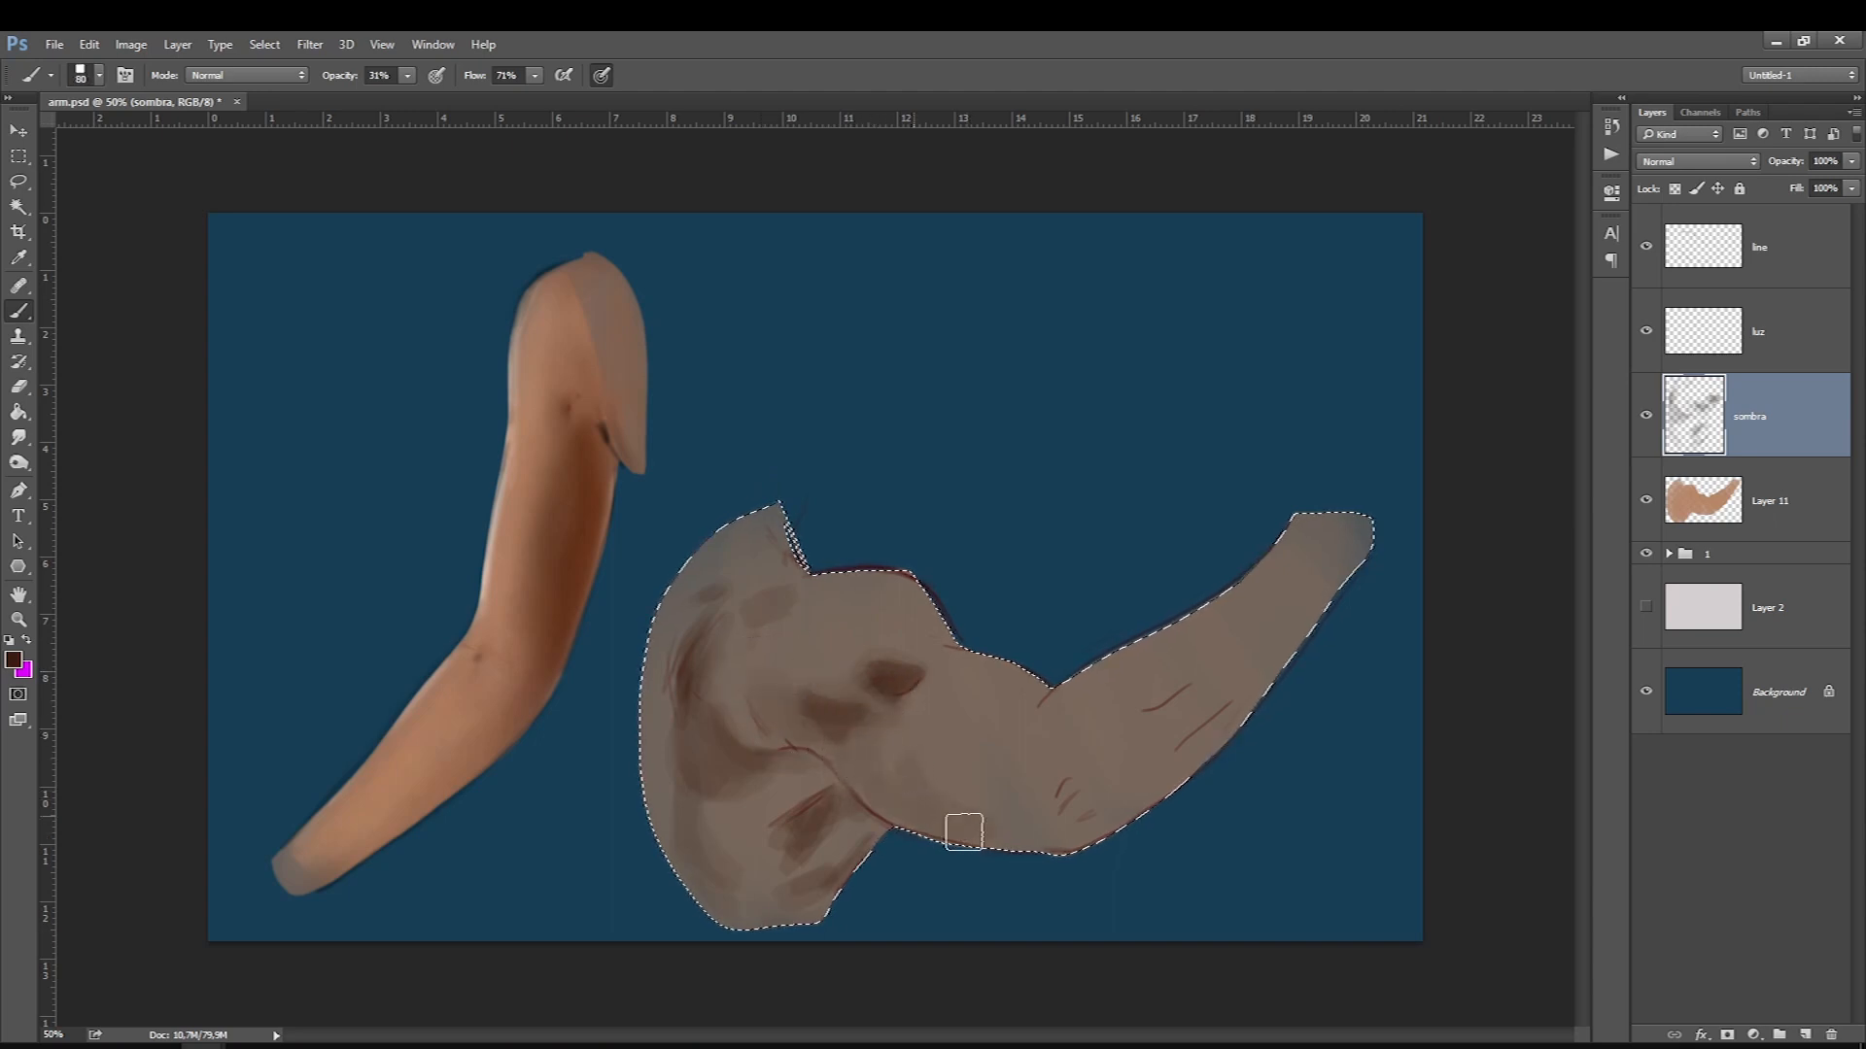
Paint a dark brown shadow patch at the inner elbow and long shadow strokes following the forearm muscles.
{"action": "key", "text": "bracketleft"}
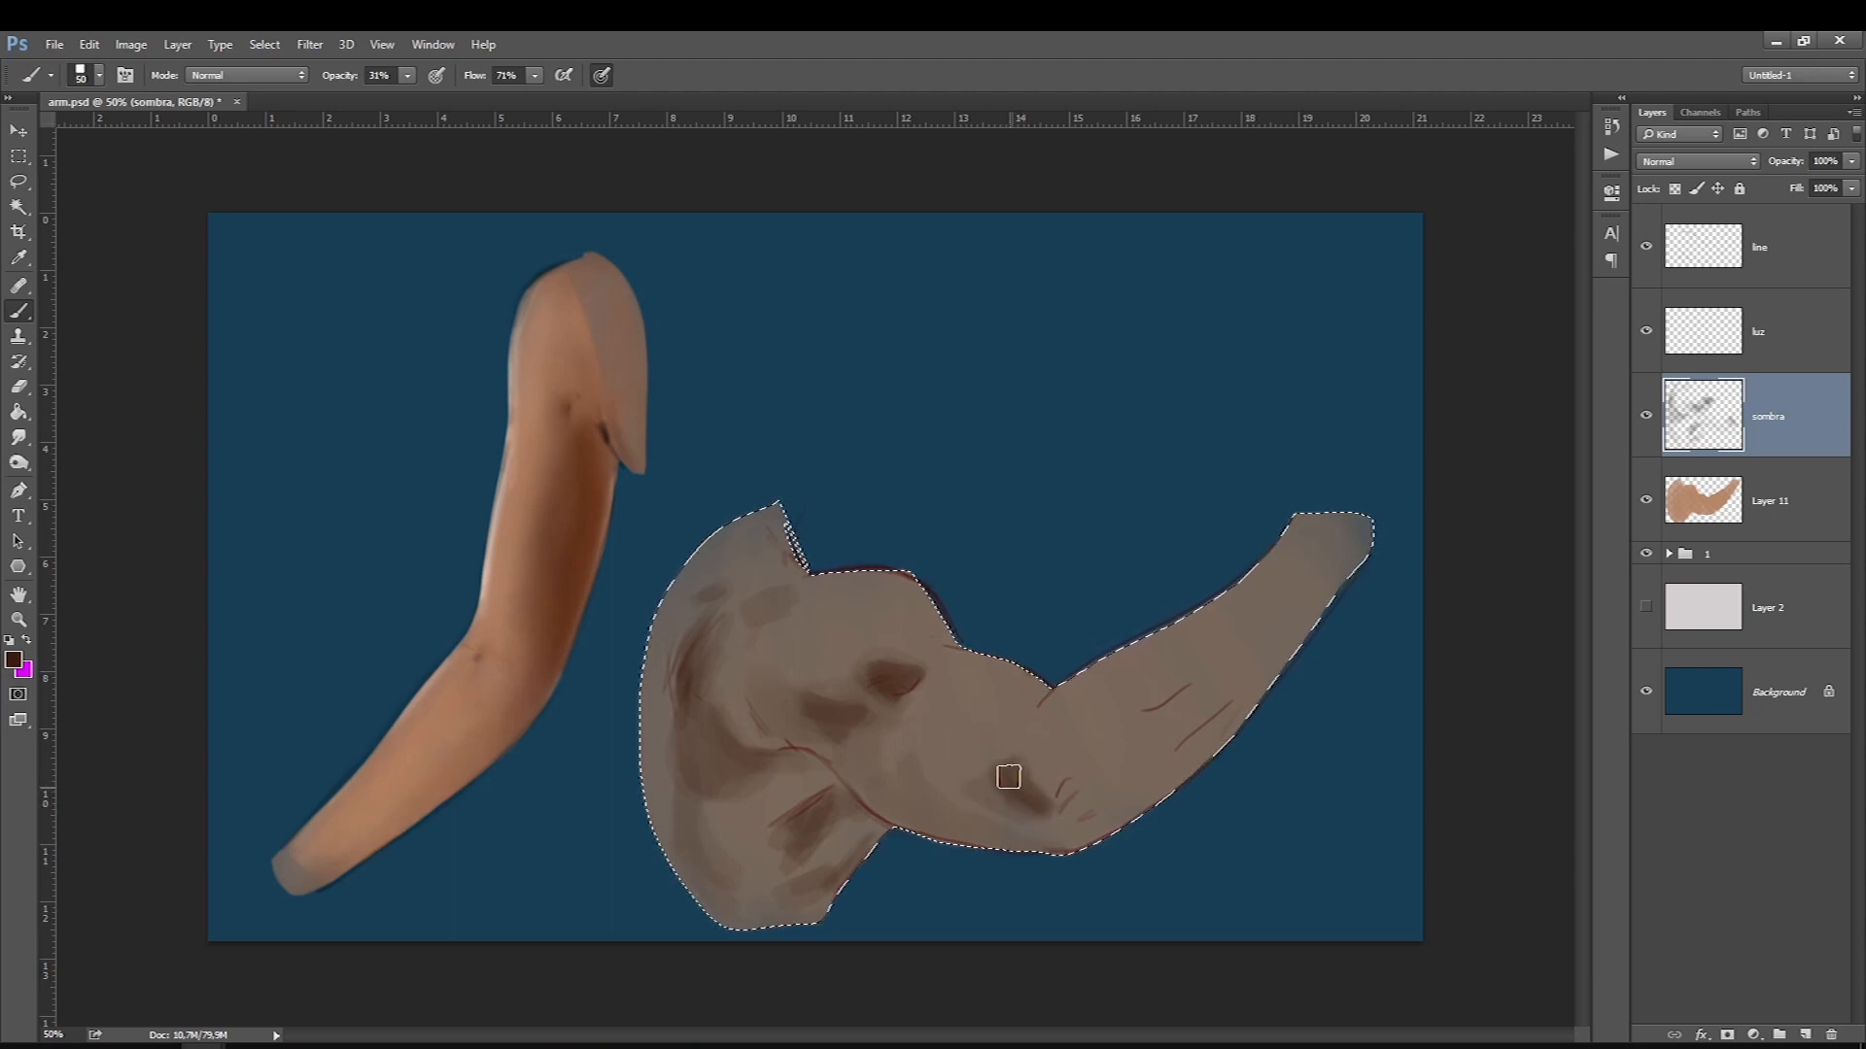
{"action": "key", "text": "bracketleft"}
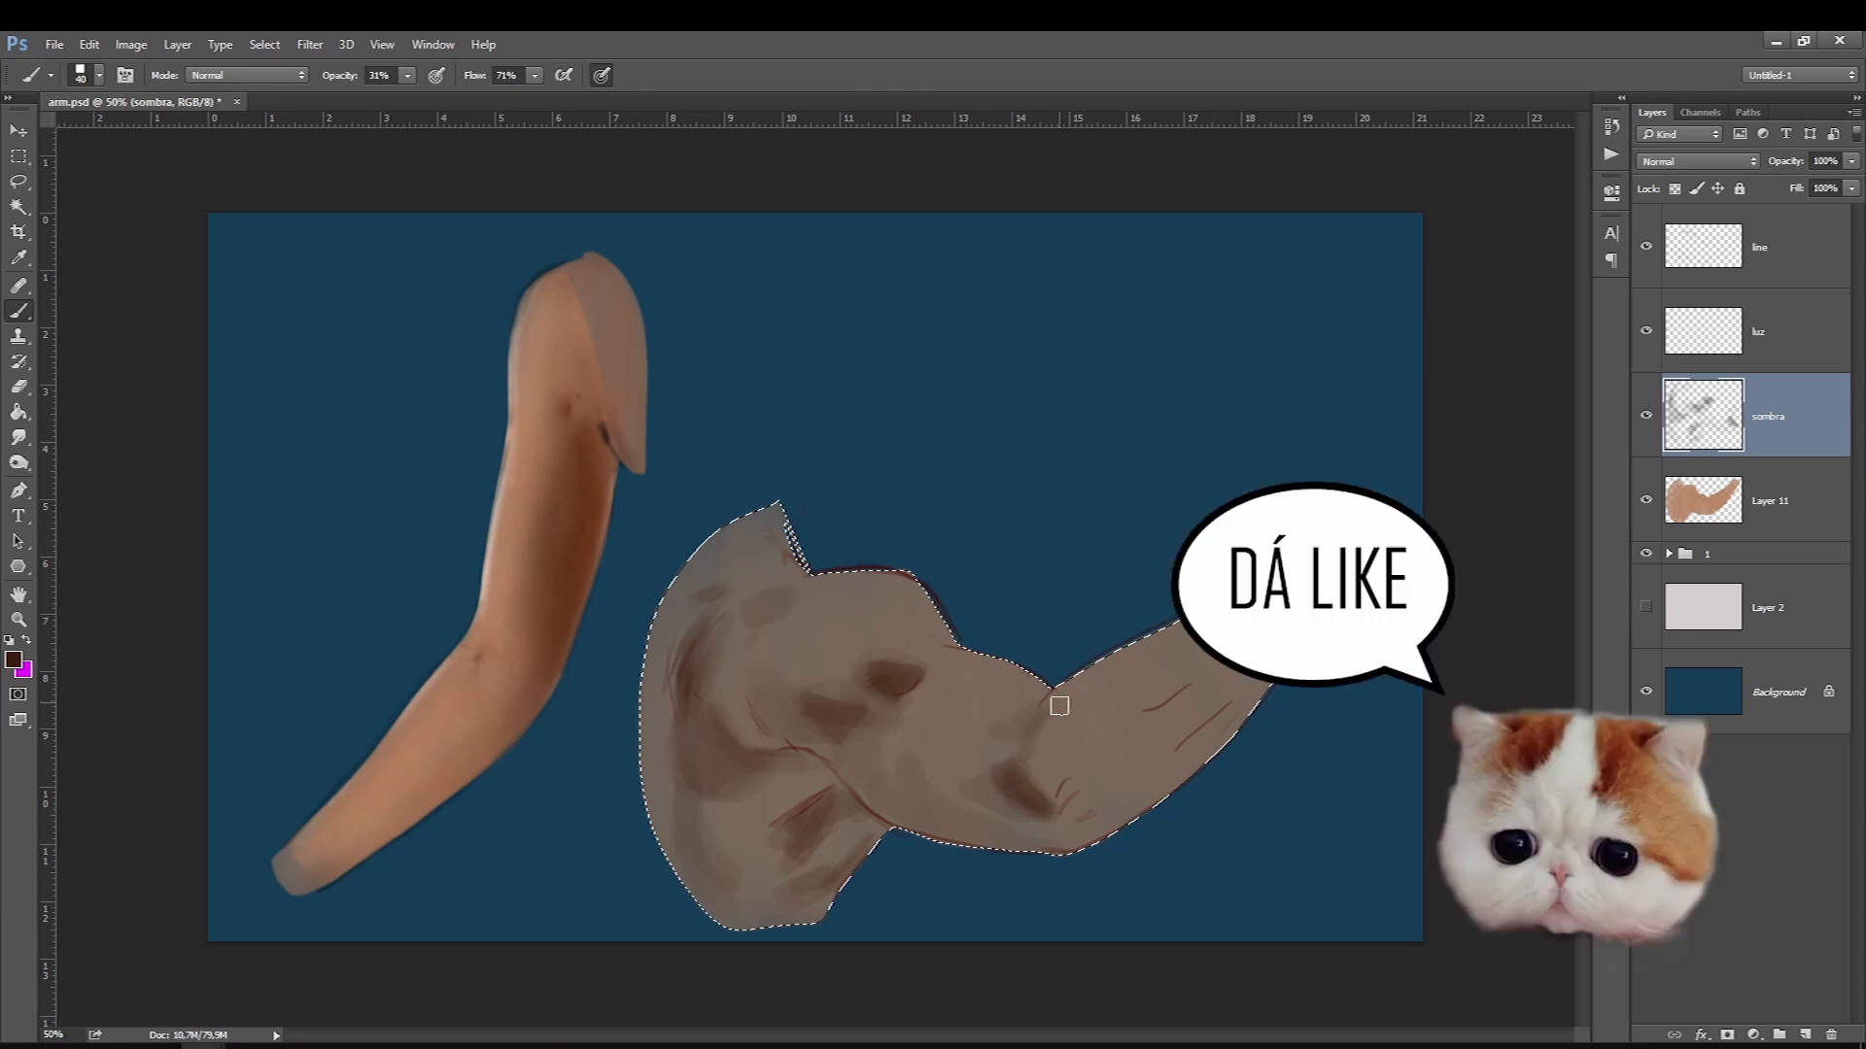
{"action": "key", "text": "bracketright"}
{"action": "left_click_drag", "start_coordinate": [1048, 740], "coordinate": [1178, 683]}
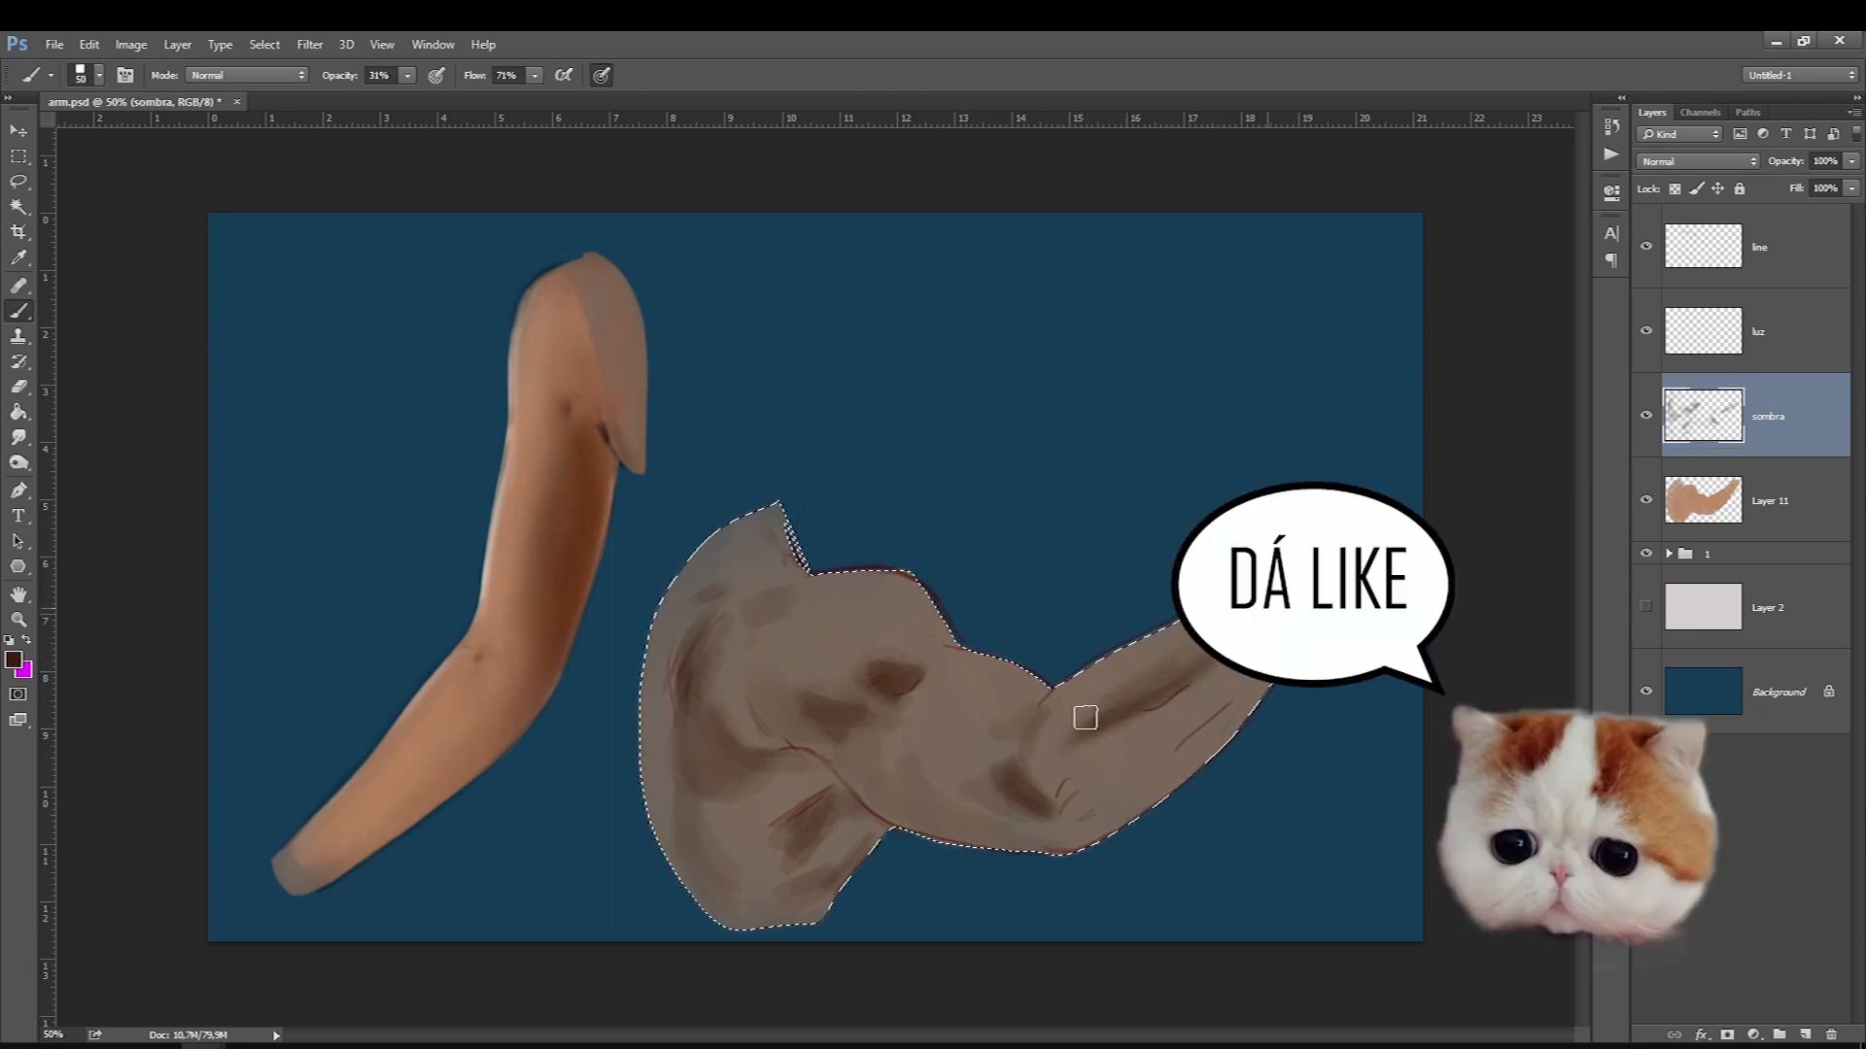
{"action": "left_click_drag", "start_coordinate": [1063, 729], "coordinate": [1263, 614]}
{"action": "key", "text": "bracketright"}
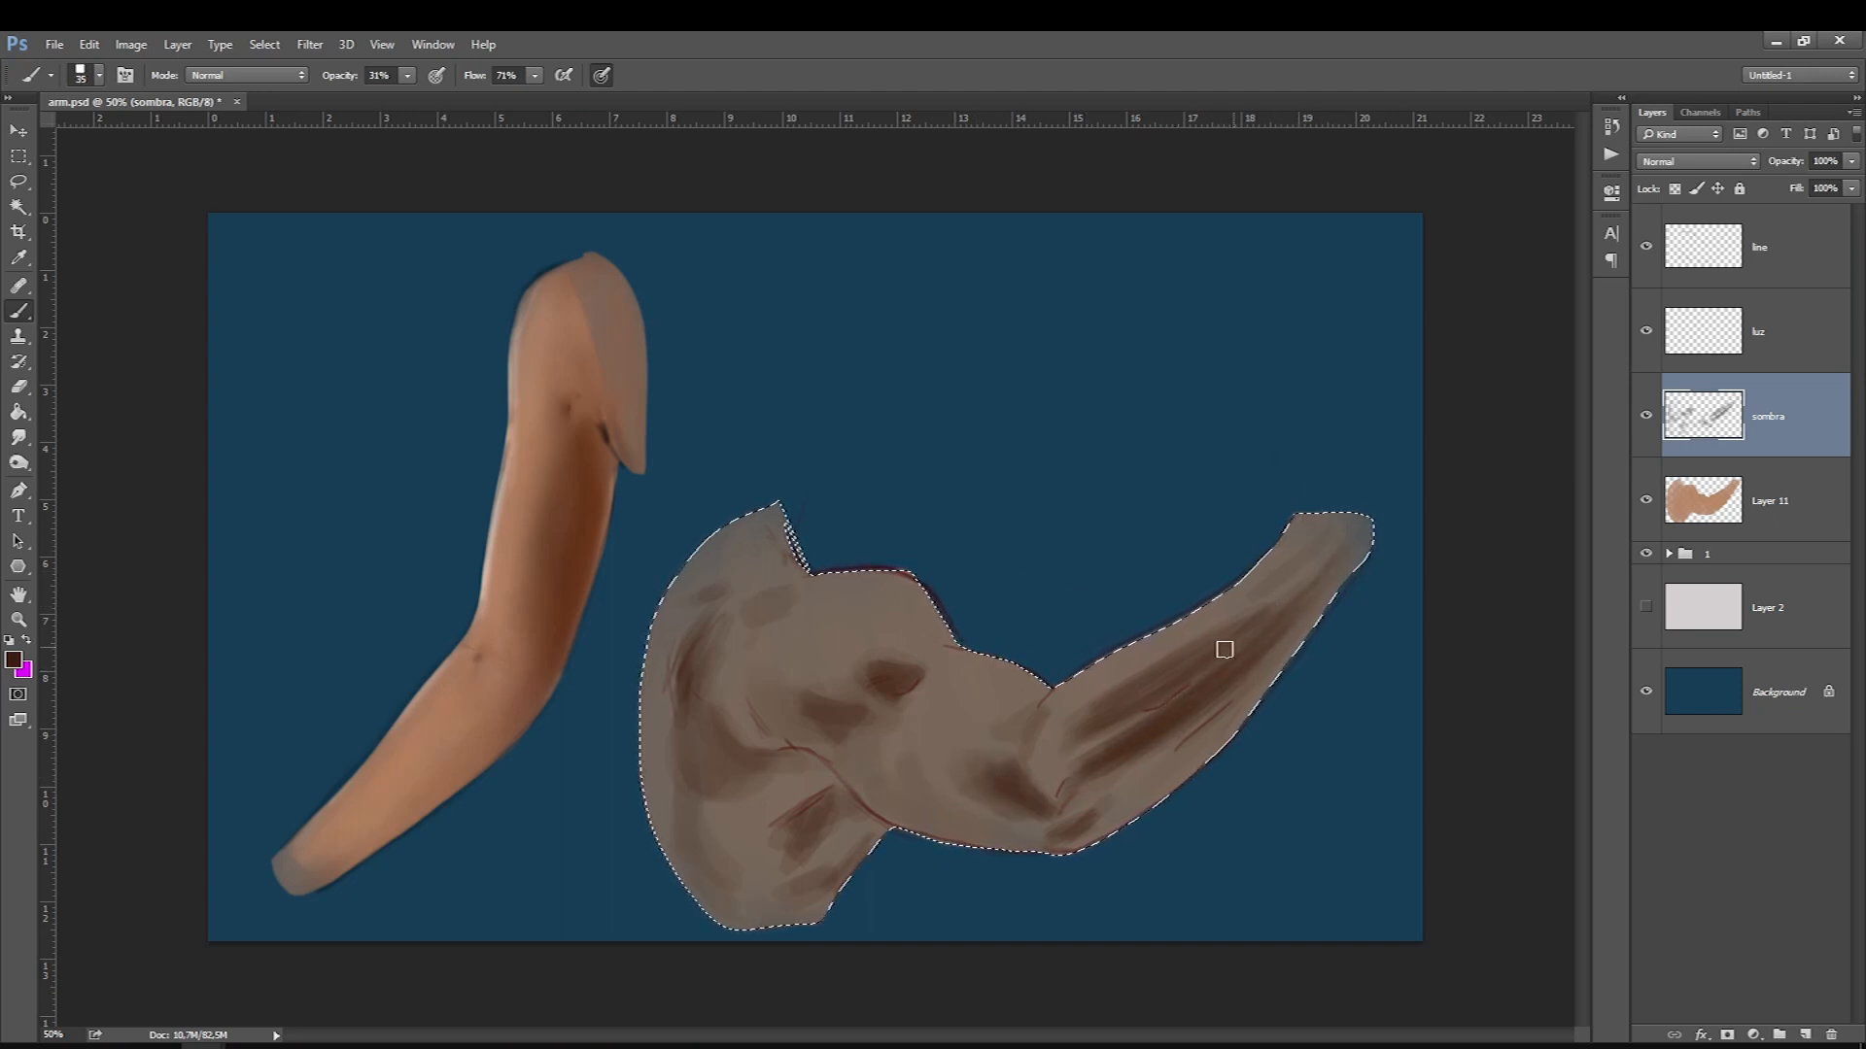
Switch to a redder, lighter brown and glaze it over the forearm shadows on sombra with a large brush.
{"action": "key", "text": "bracketright"}
{"action": "key", "text": "bracketright"}
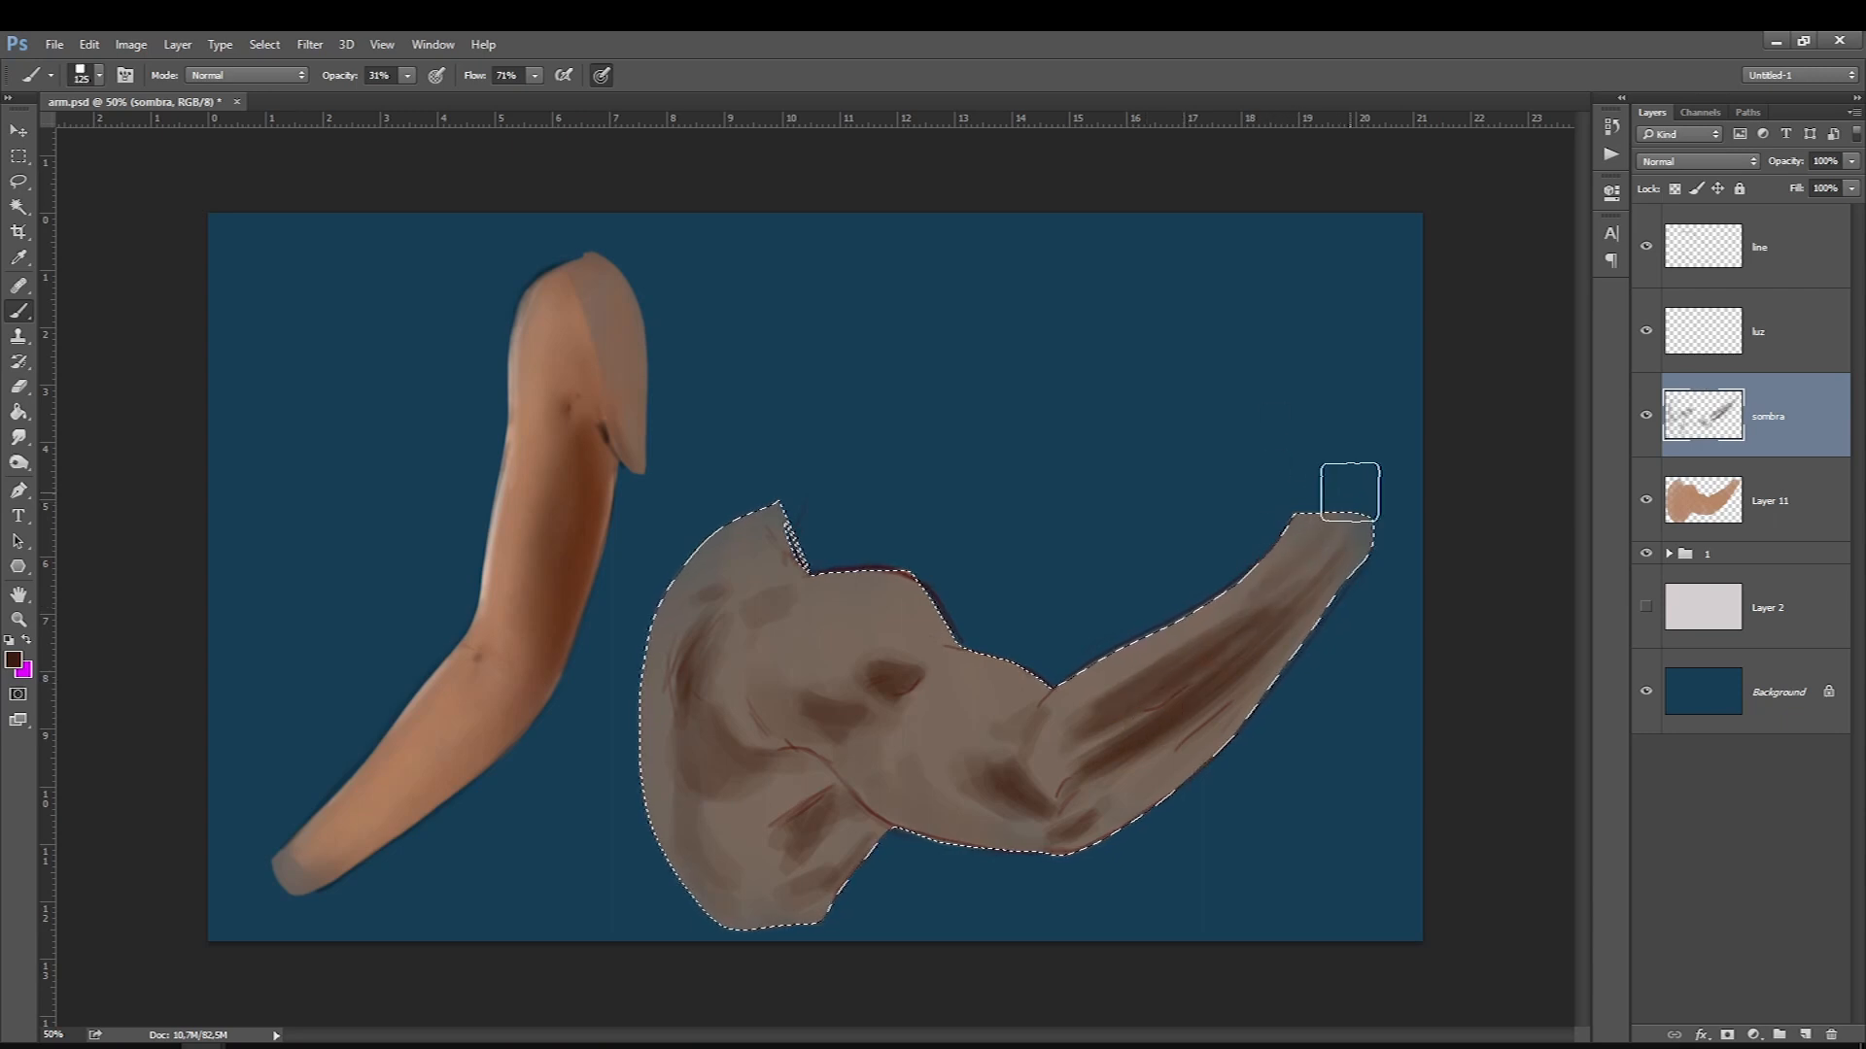
{"action": "left_click", "coordinate": [15, 660]}
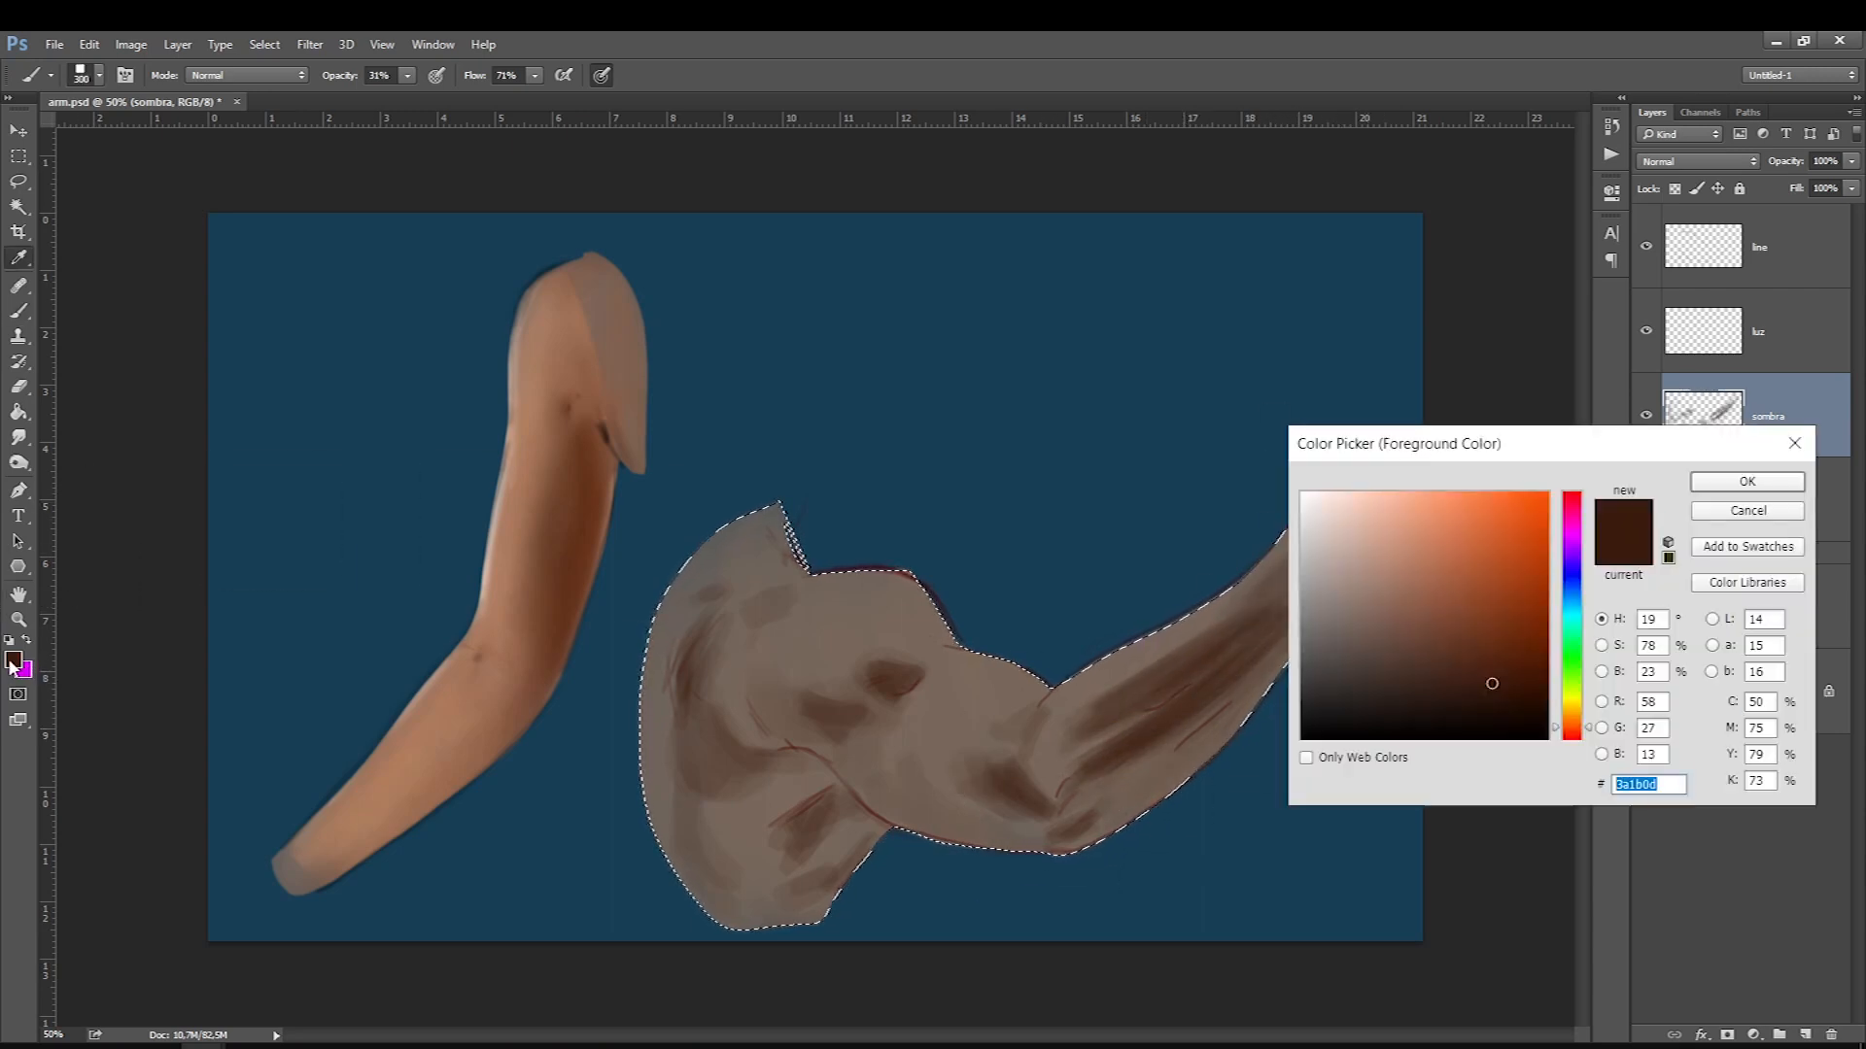
{"action": "left_click", "coordinate": [587, 490]}
{"action": "left_click_drag", "start_coordinate": [1474, 632], "coordinate": [1509, 644]}
{"action": "key", "text": "Return"}
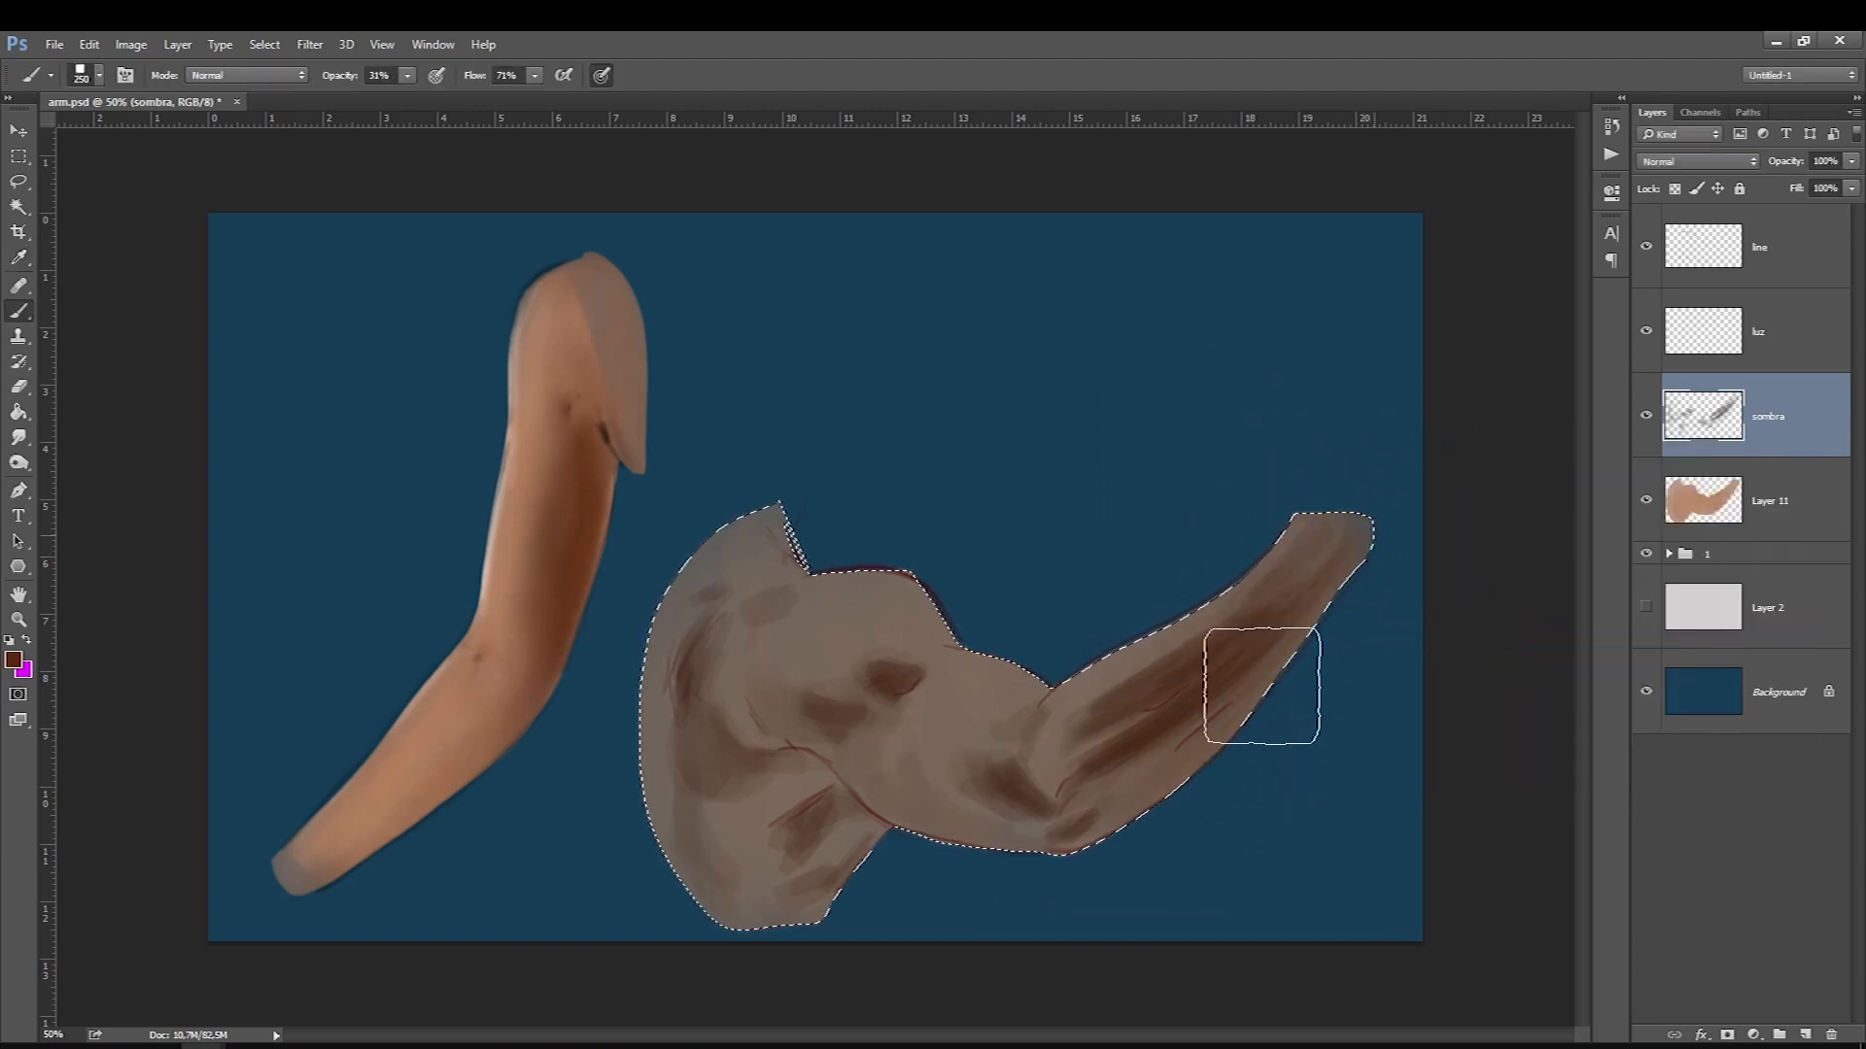
{"action": "left_click_drag", "start_coordinate": [1298, 623], "coordinate": [1166, 748]}
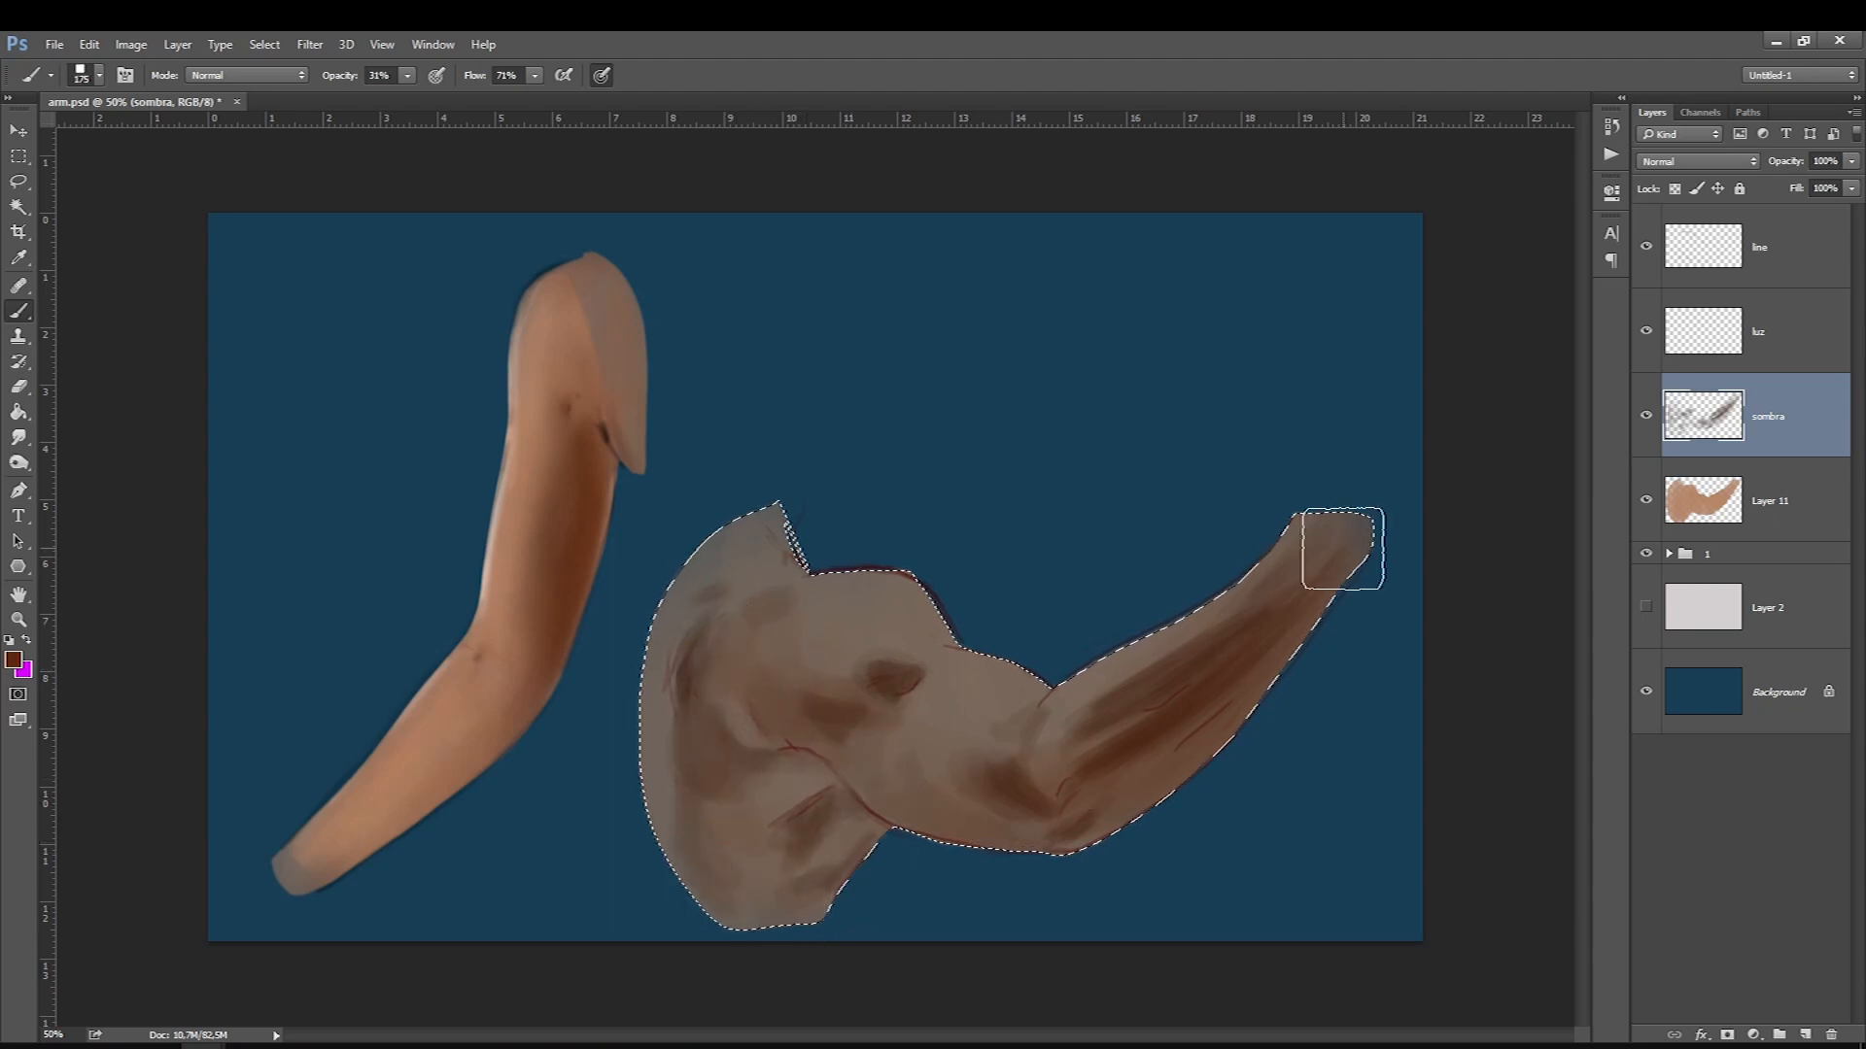
Paint light peach highlights on the luz layer over the top of the shoulder muscle with a smaller brush.
{"action": "left_click", "coordinate": [1675, 331]}
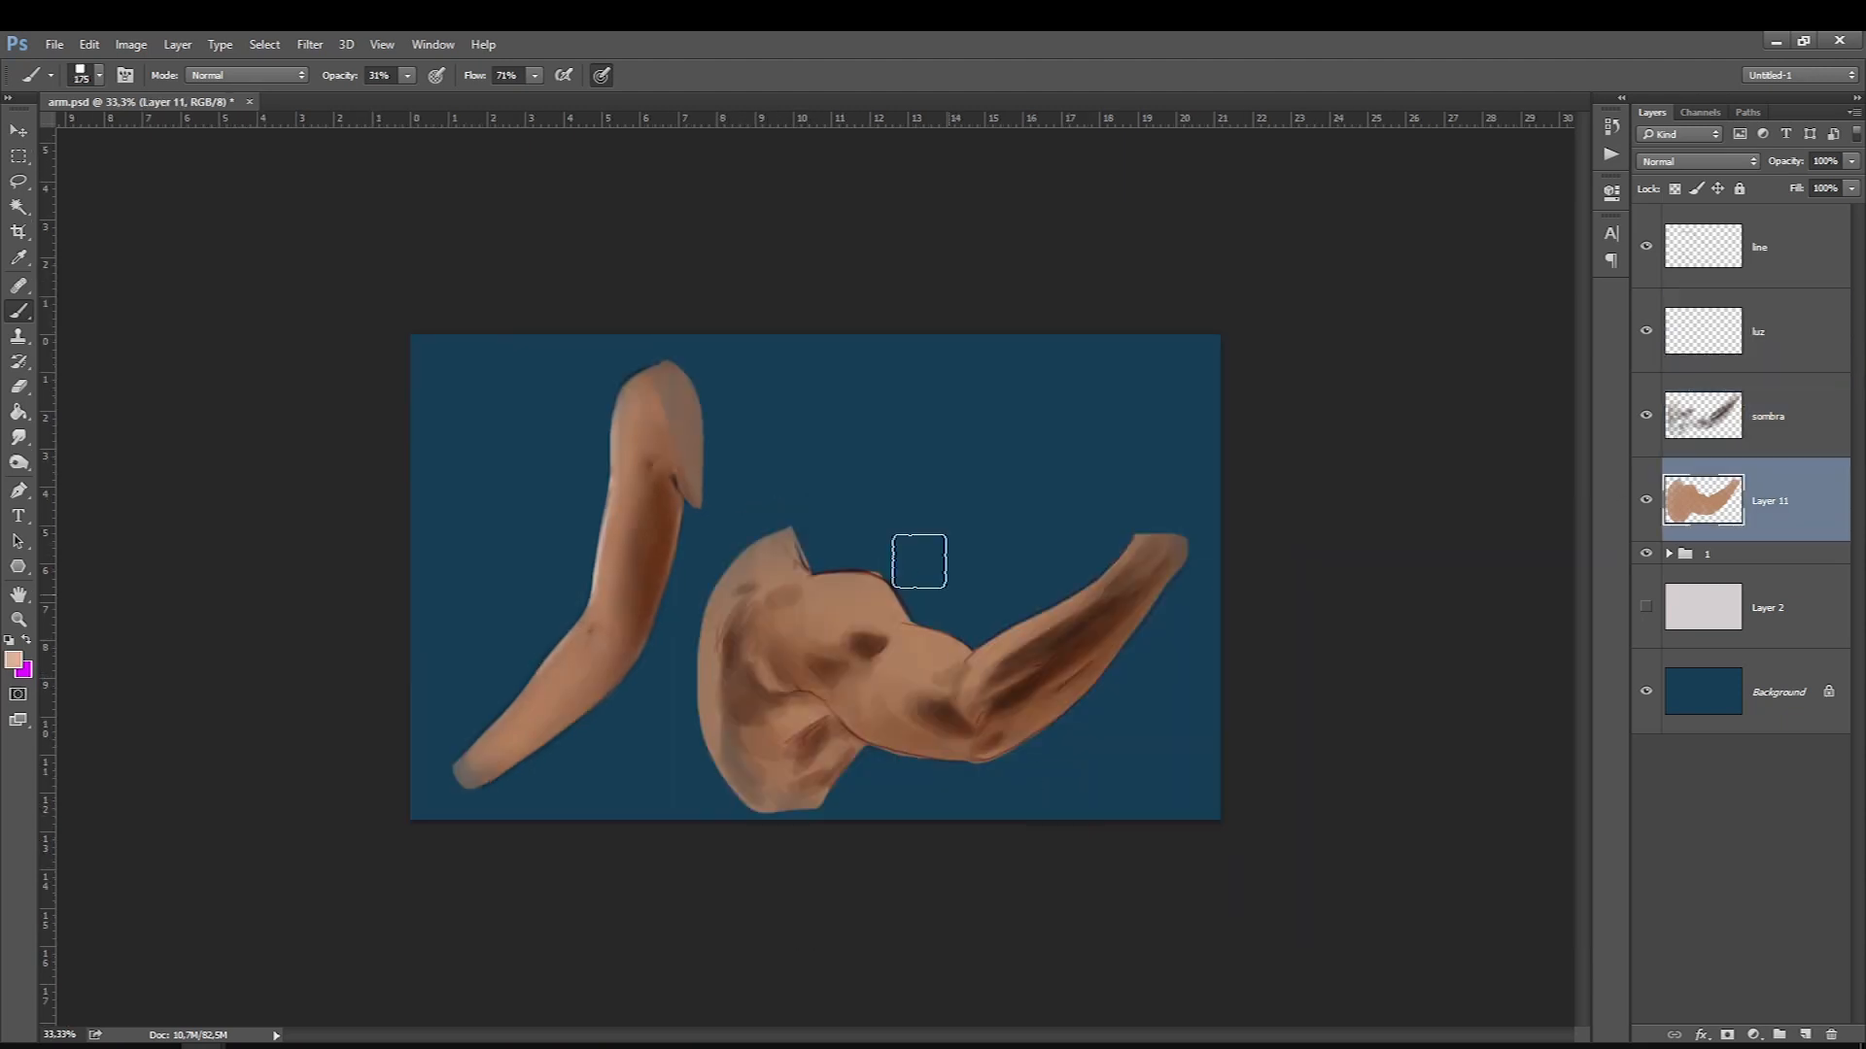
{"action": "left_click", "coordinate": [1769, 348]}
{"action": "key", "text": "bracketleft"}
{"action": "key", "text": "bracketleft"}
{"action": "key", "text": "bracketleft"}
{"action": "key", "text": "bracketleft"}
{"action": "key", "text": "bracketleft"}
{"action": "key", "text": "bracketleft"}
{"action": "mouse_move", "coordinate": [860, 580]}
{"action": "left_mouse_down"}
{"action": "mouse_move", "coordinate": [899, 617]}
{"action": "mouse_move", "coordinate": [836, 592]}
{"action": "mouse_move", "coordinate": [886, 622]}
{"action": "mouse_move", "coordinate": [860, 586]}
{"action": "mouse_move", "coordinate": [890, 615]}
{"action": "mouse_move", "coordinate": [841, 593]}
{"action": "left_mouse_up"}
{"action": "key", "text": "bracketright"}
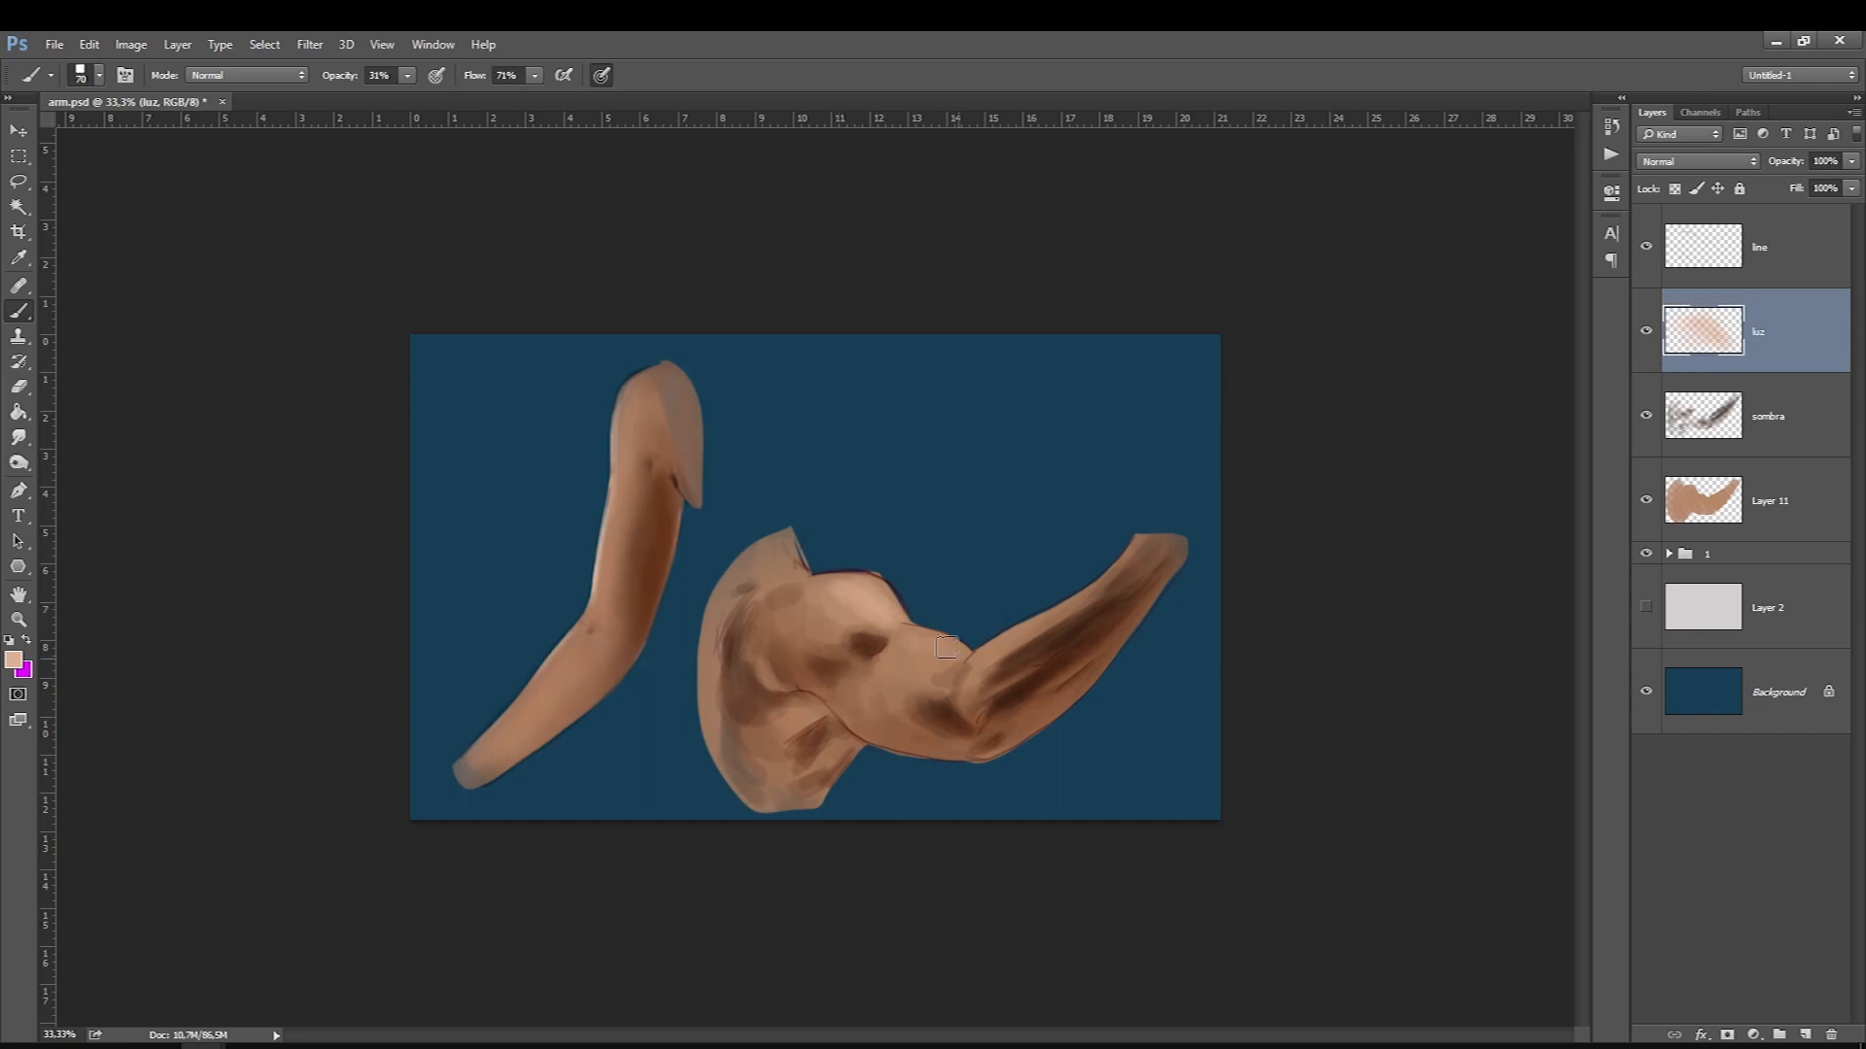
Paint a peach highlight on the biceps and move the luz layer below sombra.
{"action": "left_click_drag", "start_coordinate": [948, 665], "coordinate": [928, 651]}
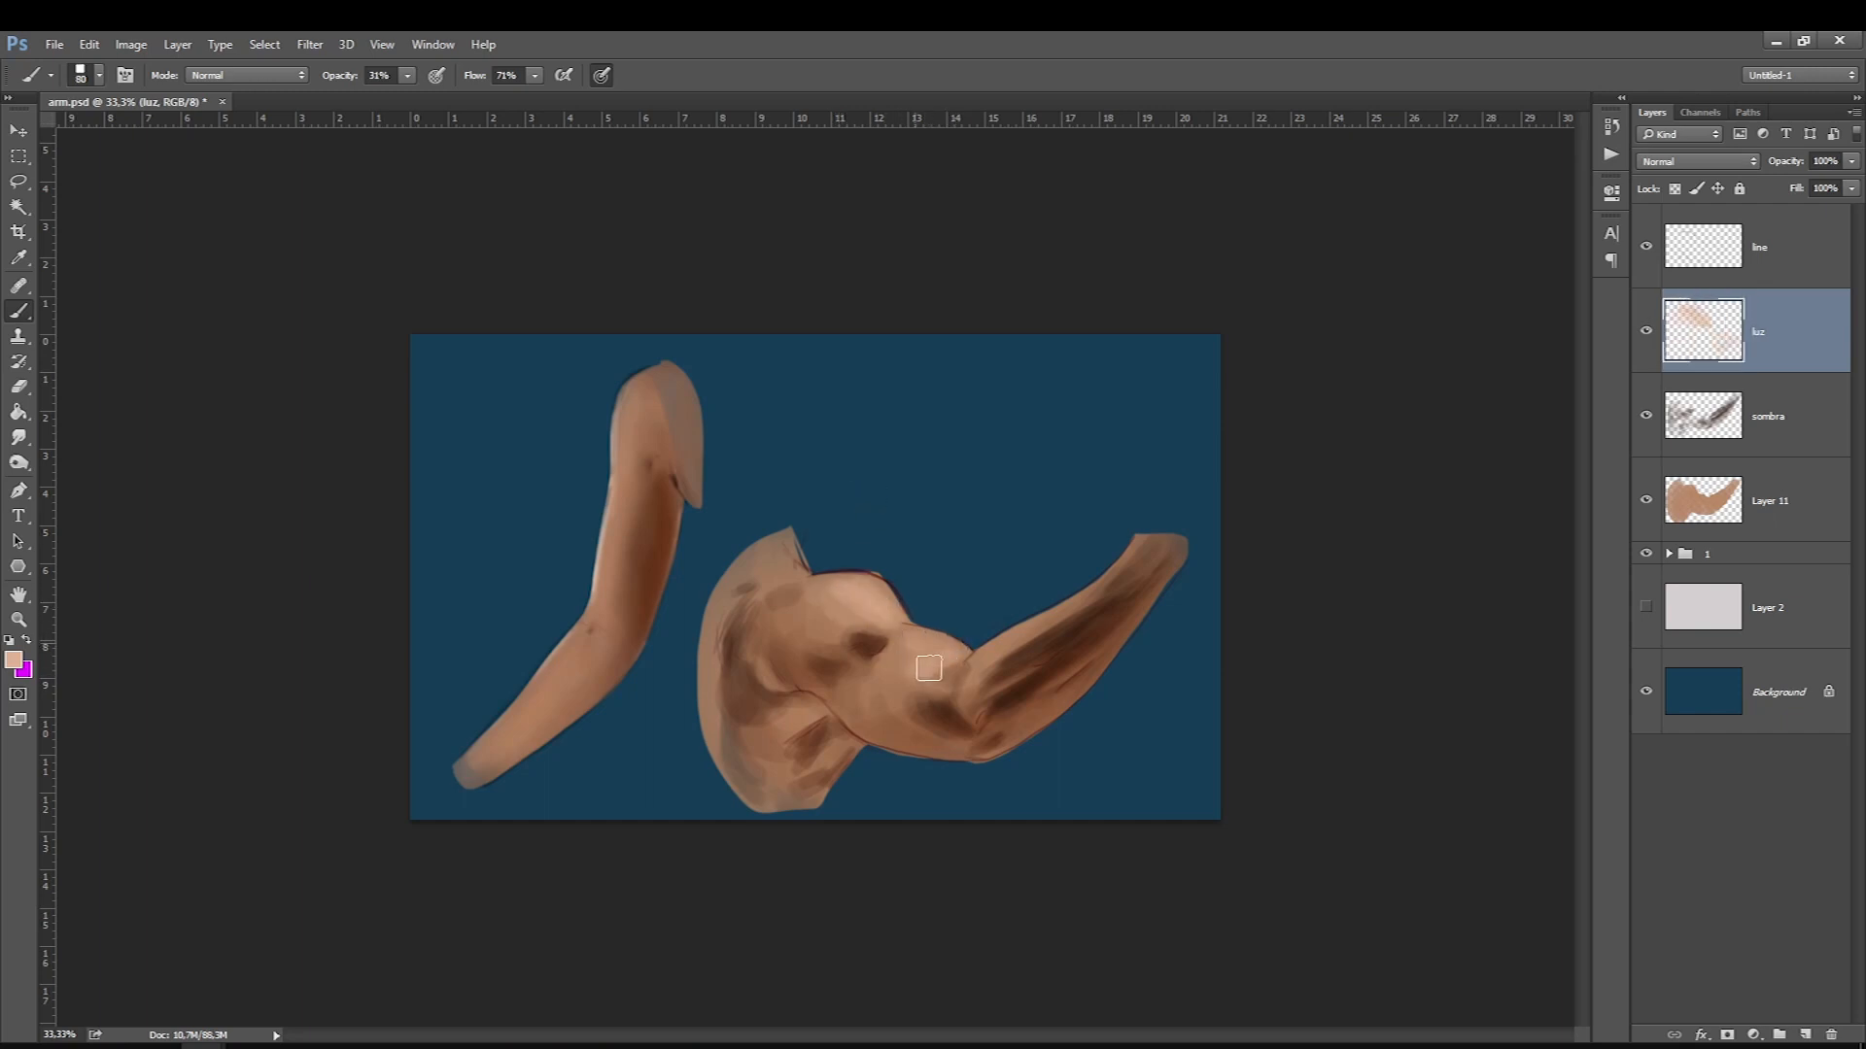
{"action": "key", "text": "bracketleft"}
{"action": "left_click_drag", "start_coordinate": [1715, 335], "coordinate": [1713, 413]}
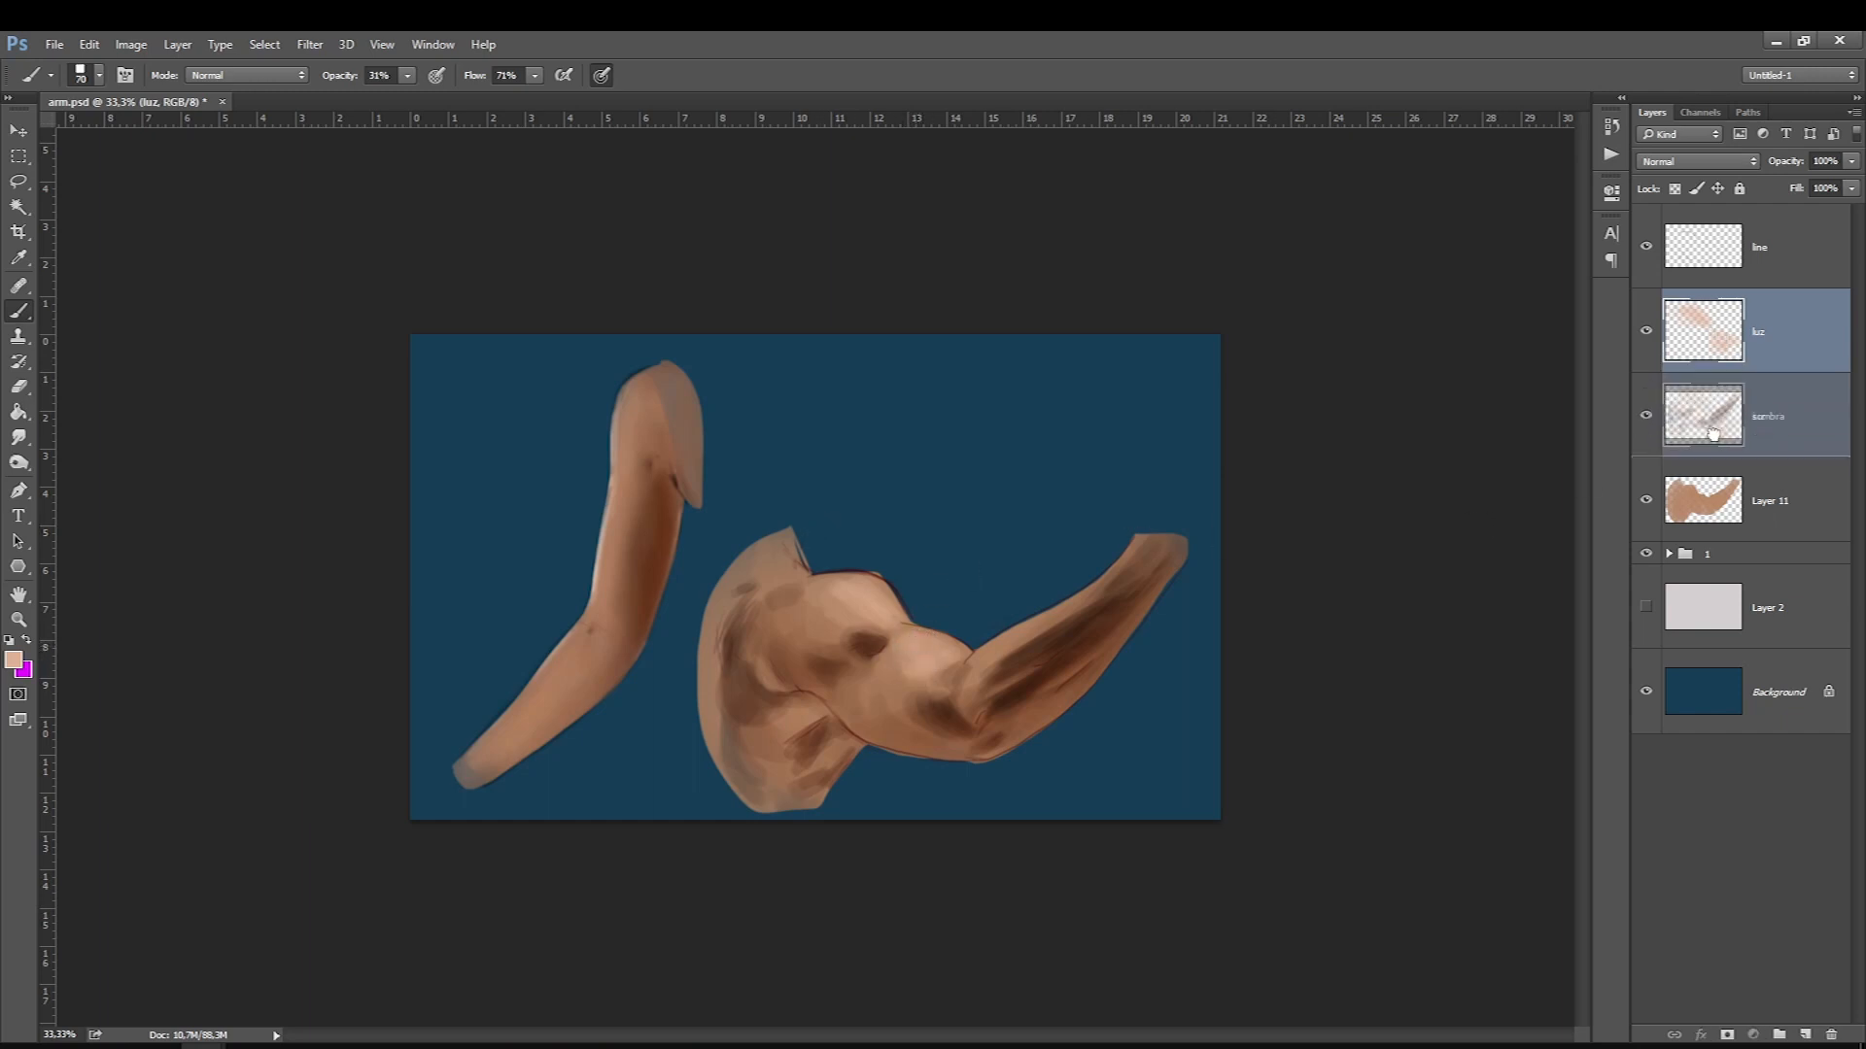
Paint a thin peach highlight on luz along the forearm's upper edge from the elbow to the wrist.
{"action": "key", "text": "bracketleft"}
{"action": "key", "text": "bracketleft"}
{"action": "key", "text": "bracketleft"}
{"action": "key", "text": "bracketleft"}
{"action": "key", "text": "bracketleft"}
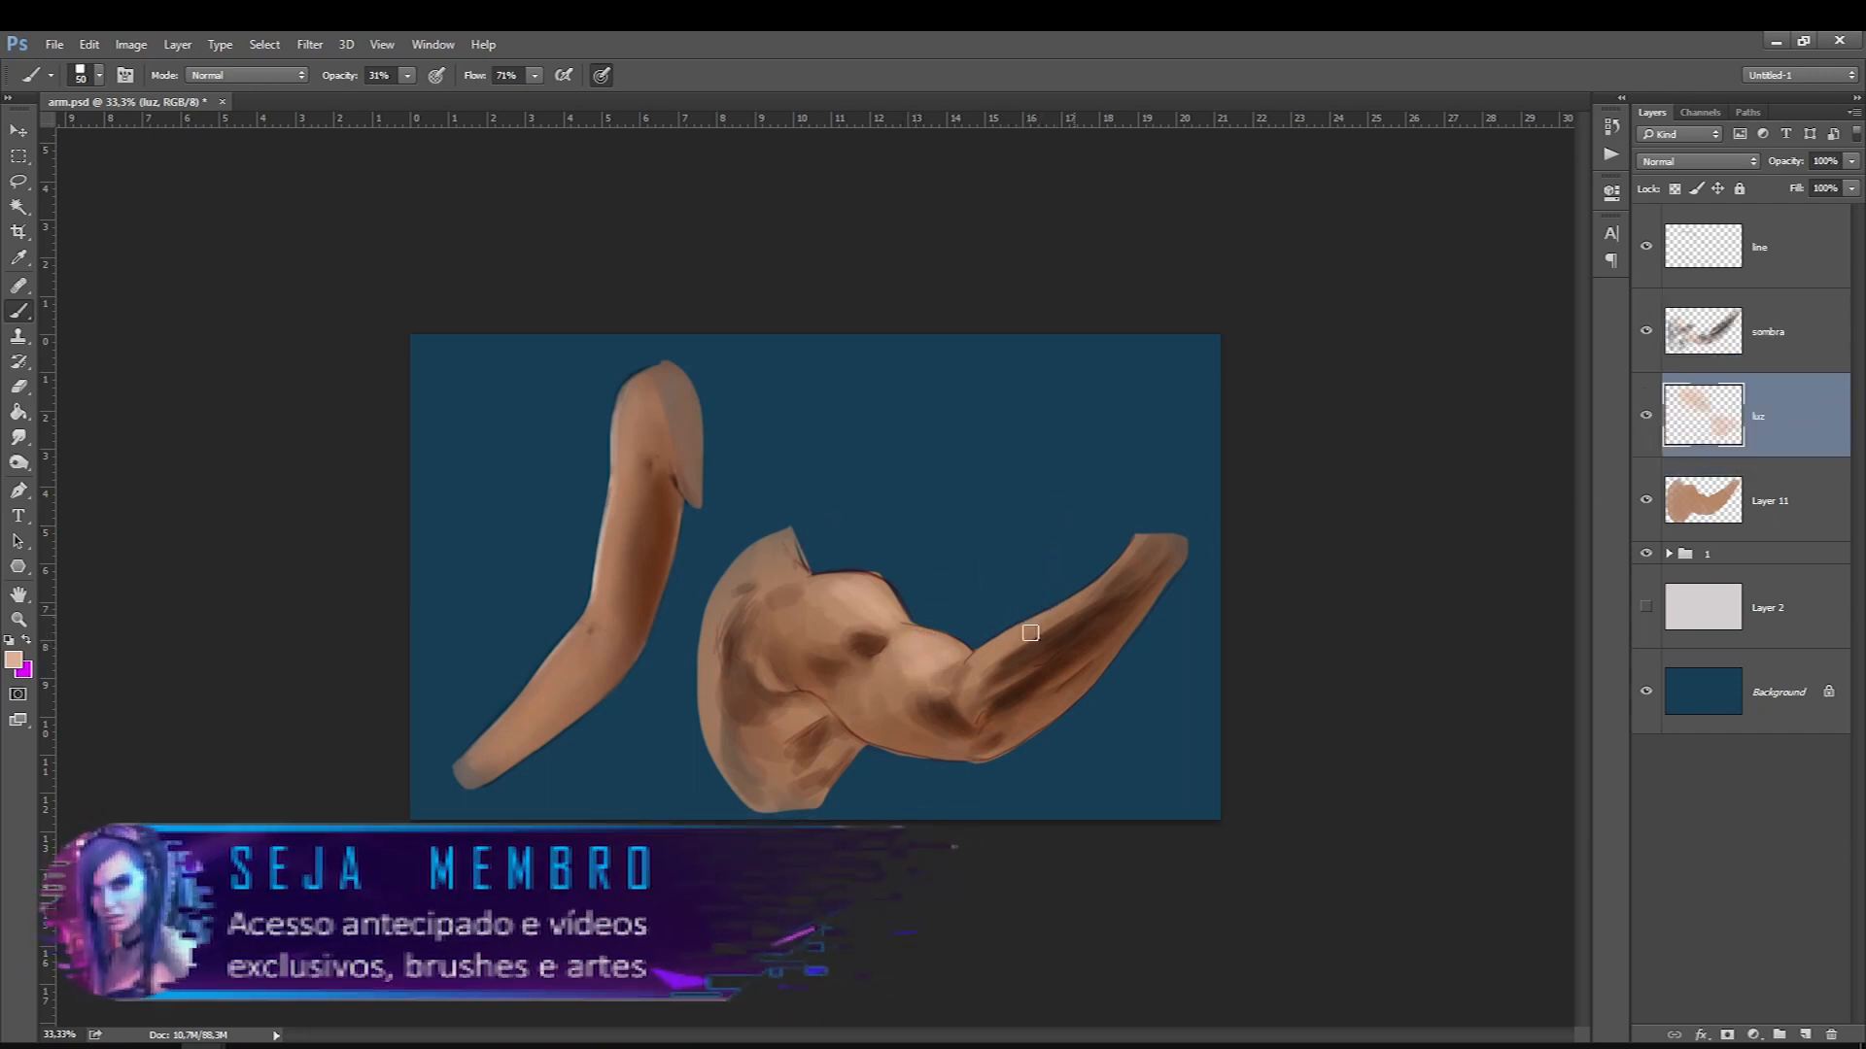
{"action": "left_click_drag", "start_coordinate": [1002, 657], "coordinate": [991, 663]}
{"action": "mouse_move", "coordinate": [1128, 564]}
{"action": "left_mouse_down"}
{"action": "mouse_move", "coordinate": [1032, 641]}
{"action": "mouse_move", "coordinate": [983, 667]}
{"action": "mouse_move", "coordinate": [1065, 618]}
{"action": "mouse_move", "coordinate": [984, 655]}
{"action": "left_mouse_up"}
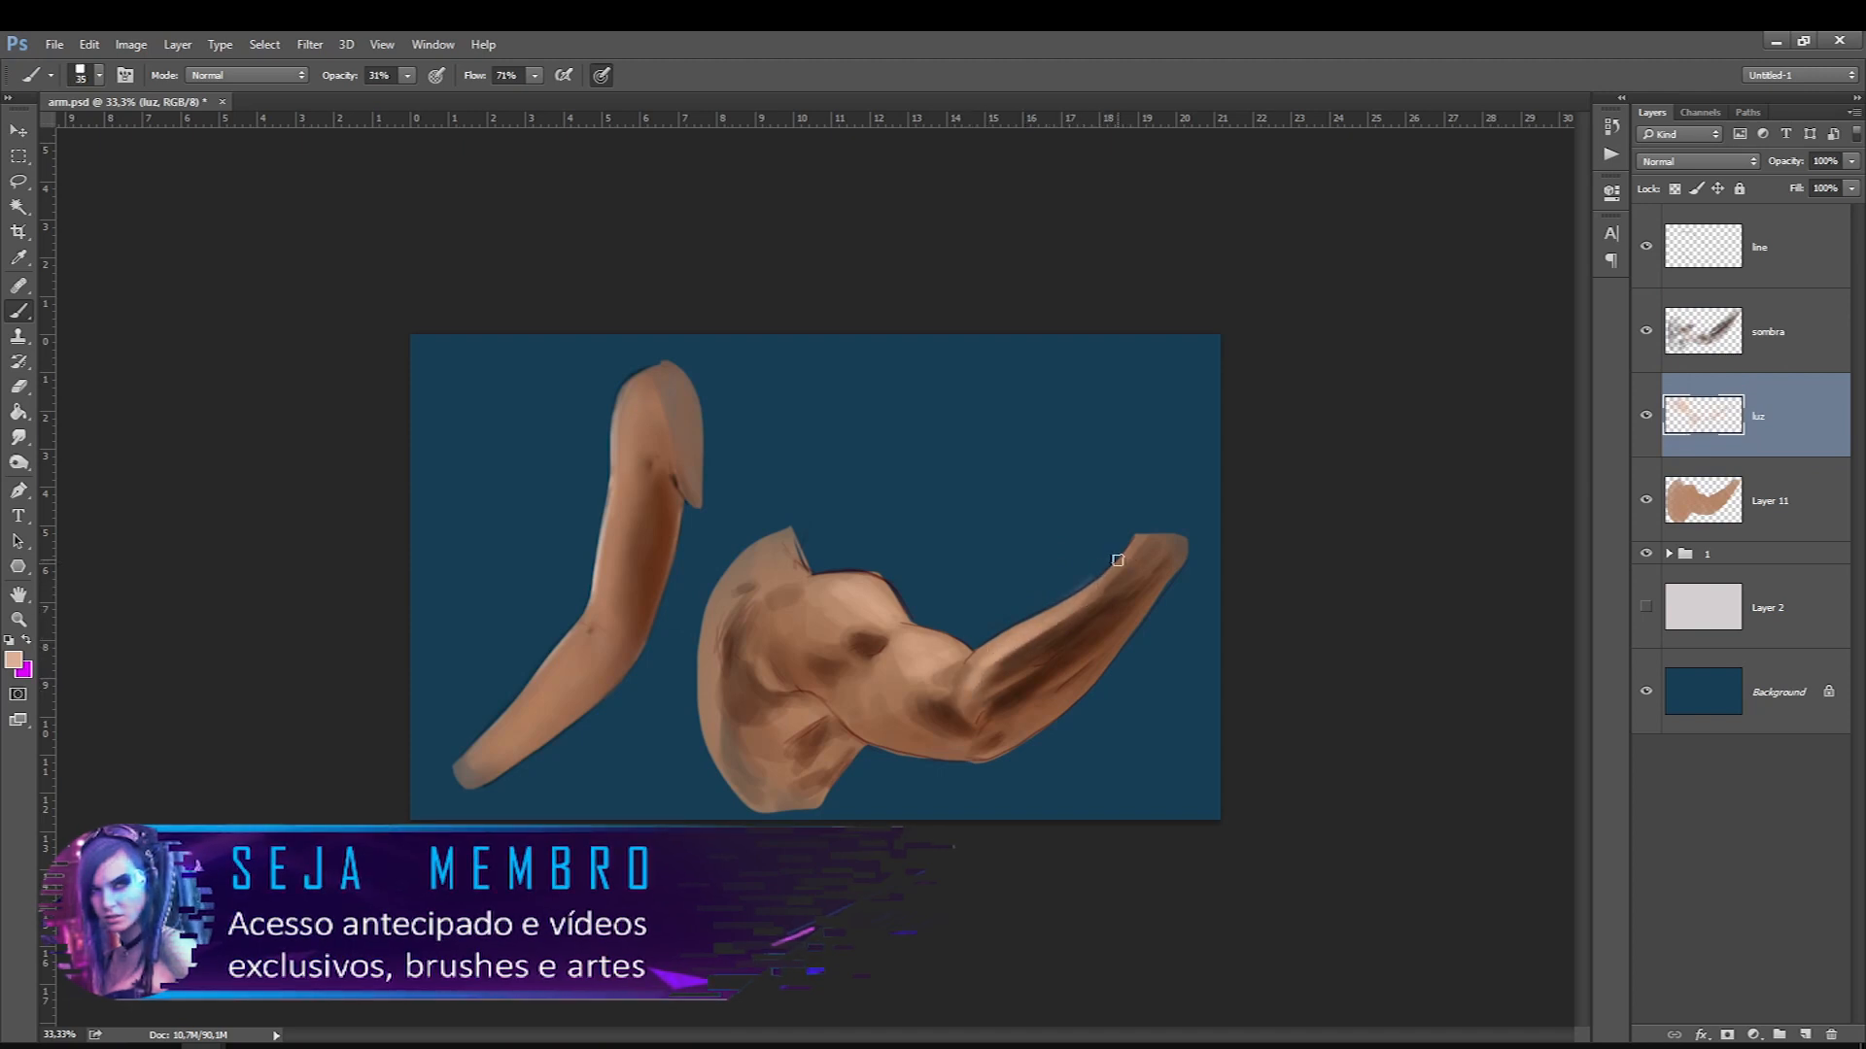
{"action": "key", "text": "bracketright"}
{"action": "left_click_drag", "start_coordinate": [1124, 563], "coordinate": [1144, 570]}
{"action": "key", "text": "bracketleft"}
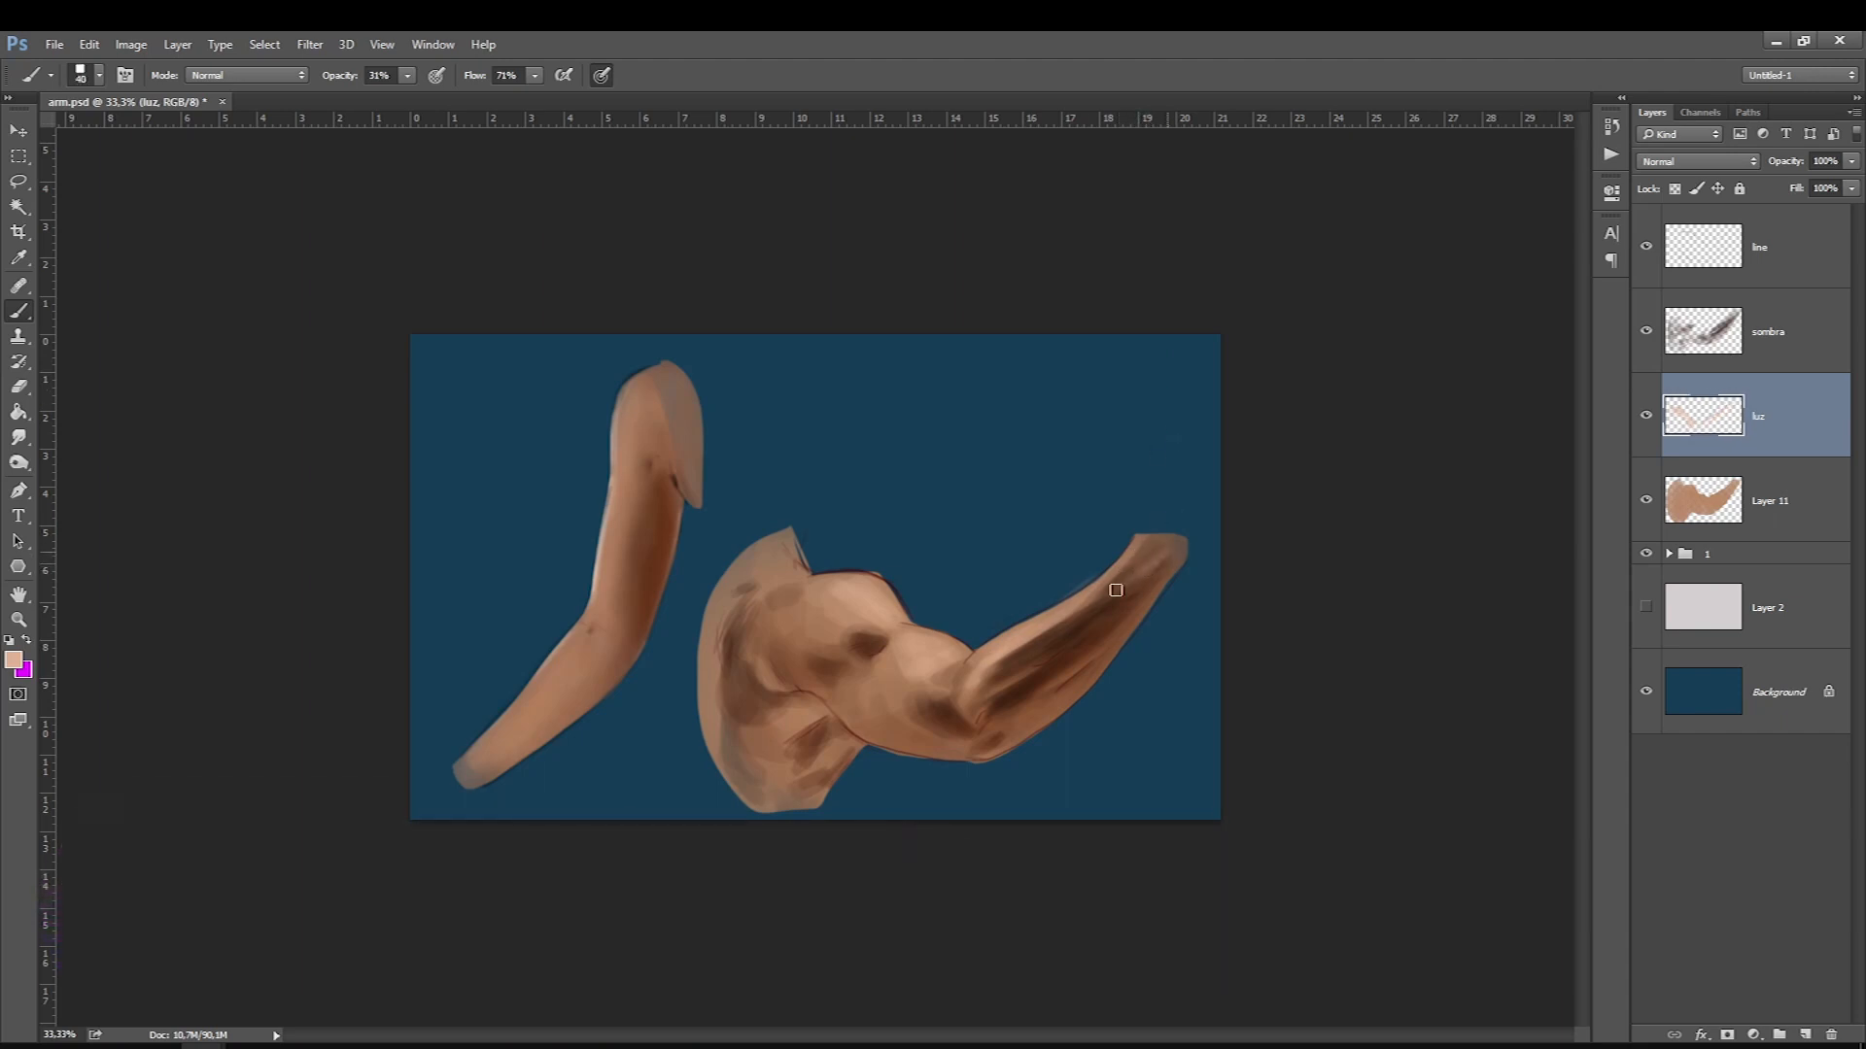
Paint a peach highlight on luz along the forearm's lower edge from the wrist to the elbow.
{"action": "key", "text": "bracketright"}
{"action": "key", "text": "bracketright"}
{"action": "key", "text": "bracketright"}
{"action": "left_click_drag", "start_coordinate": [1154, 608], "coordinate": [984, 765]}
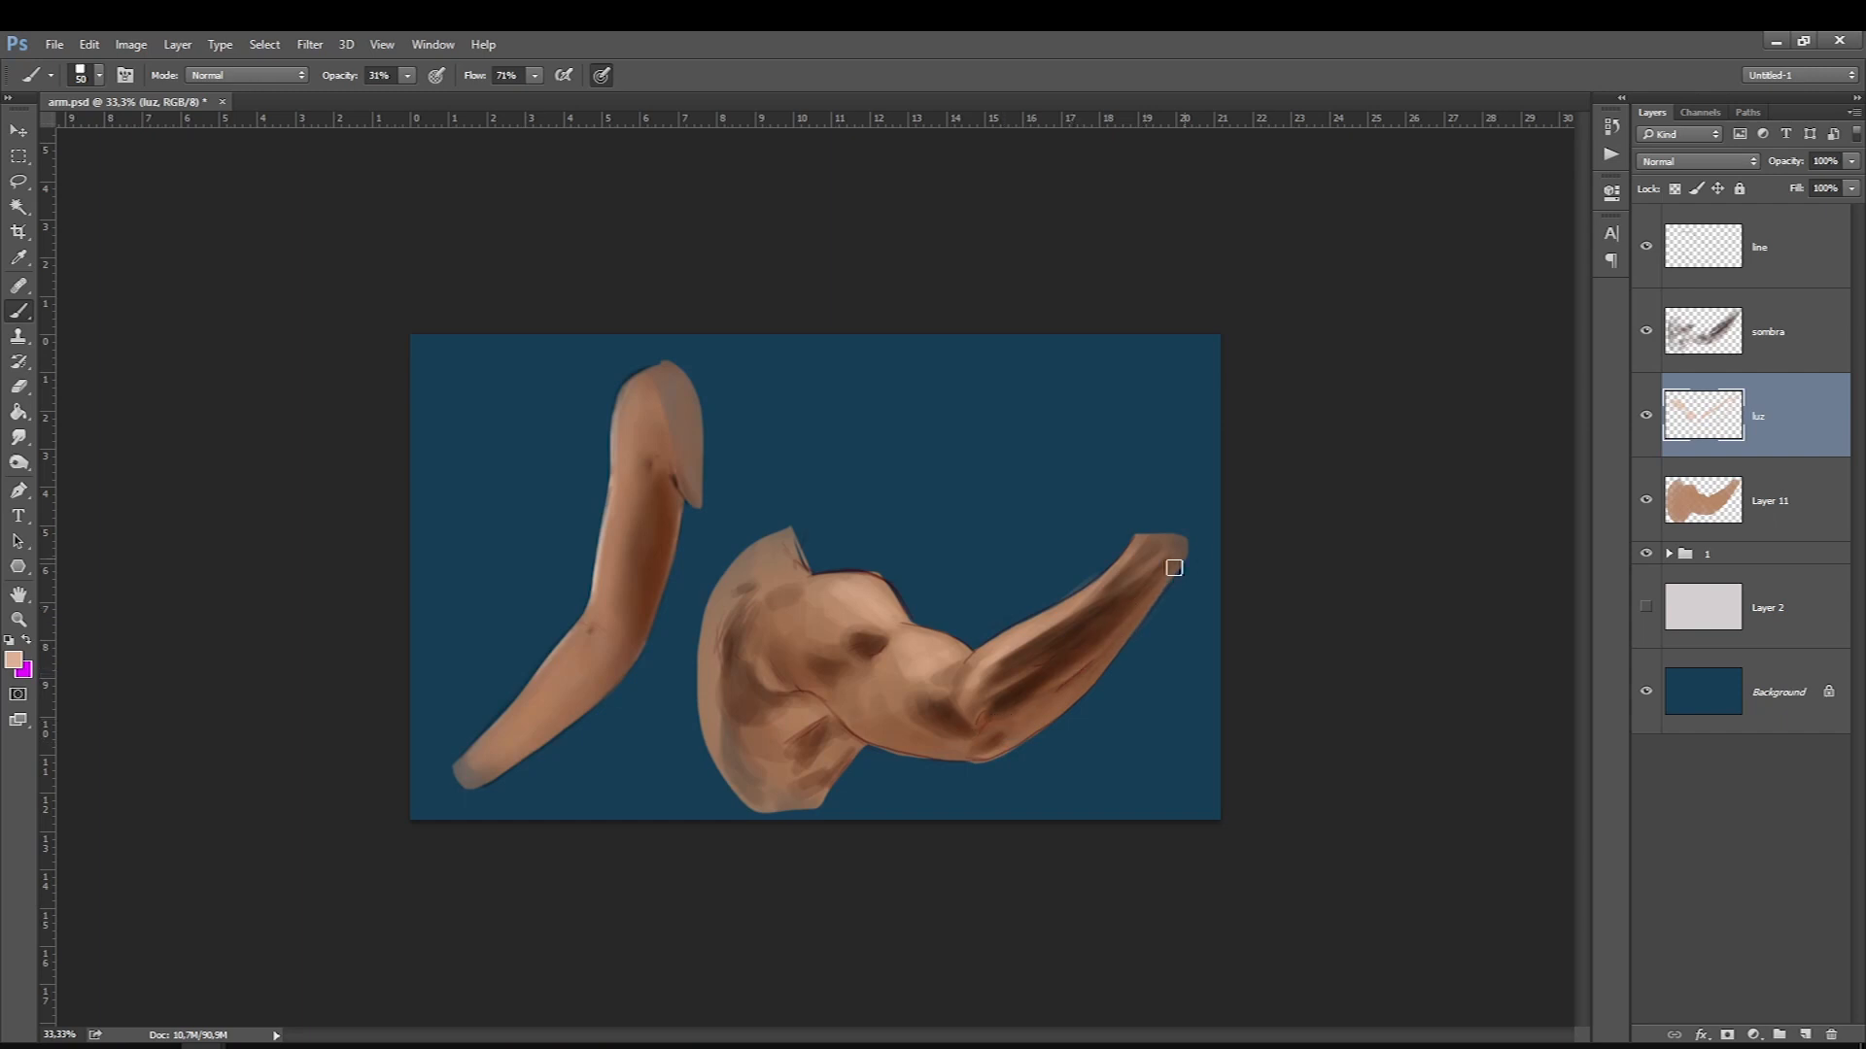
Set the brush colour to the lighter peach #f6c5a7 and brighten the shoulder highlight on luz.
{"action": "key", "text": "bracketright"}
{"action": "key", "text": "bracketright"}
{"action": "key", "text": "bracketright"}
{"action": "key", "text": "bracketright"}
{"action": "left_click", "coordinate": [14, 660]}
{"action": "left_click_drag", "start_coordinate": [1380, 518], "coordinate": [1345, 496]}
{"action": "key", "text": "Return"}
{"action": "left_click_drag", "start_coordinate": [821, 592], "coordinate": [857, 623]}
Add fine light peach highlights along the forearm with a small brush on luz.
{"action": "key", "text": "bracketleft"}
{"action": "key", "text": "bracketleft"}
{"action": "key", "text": "bracketleft"}
{"action": "key", "text": "bracketleft"}
{"action": "key", "text": "bracketleft"}
{"action": "key", "text": "bracketleft"}
{"action": "key", "text": "bracketleft"}
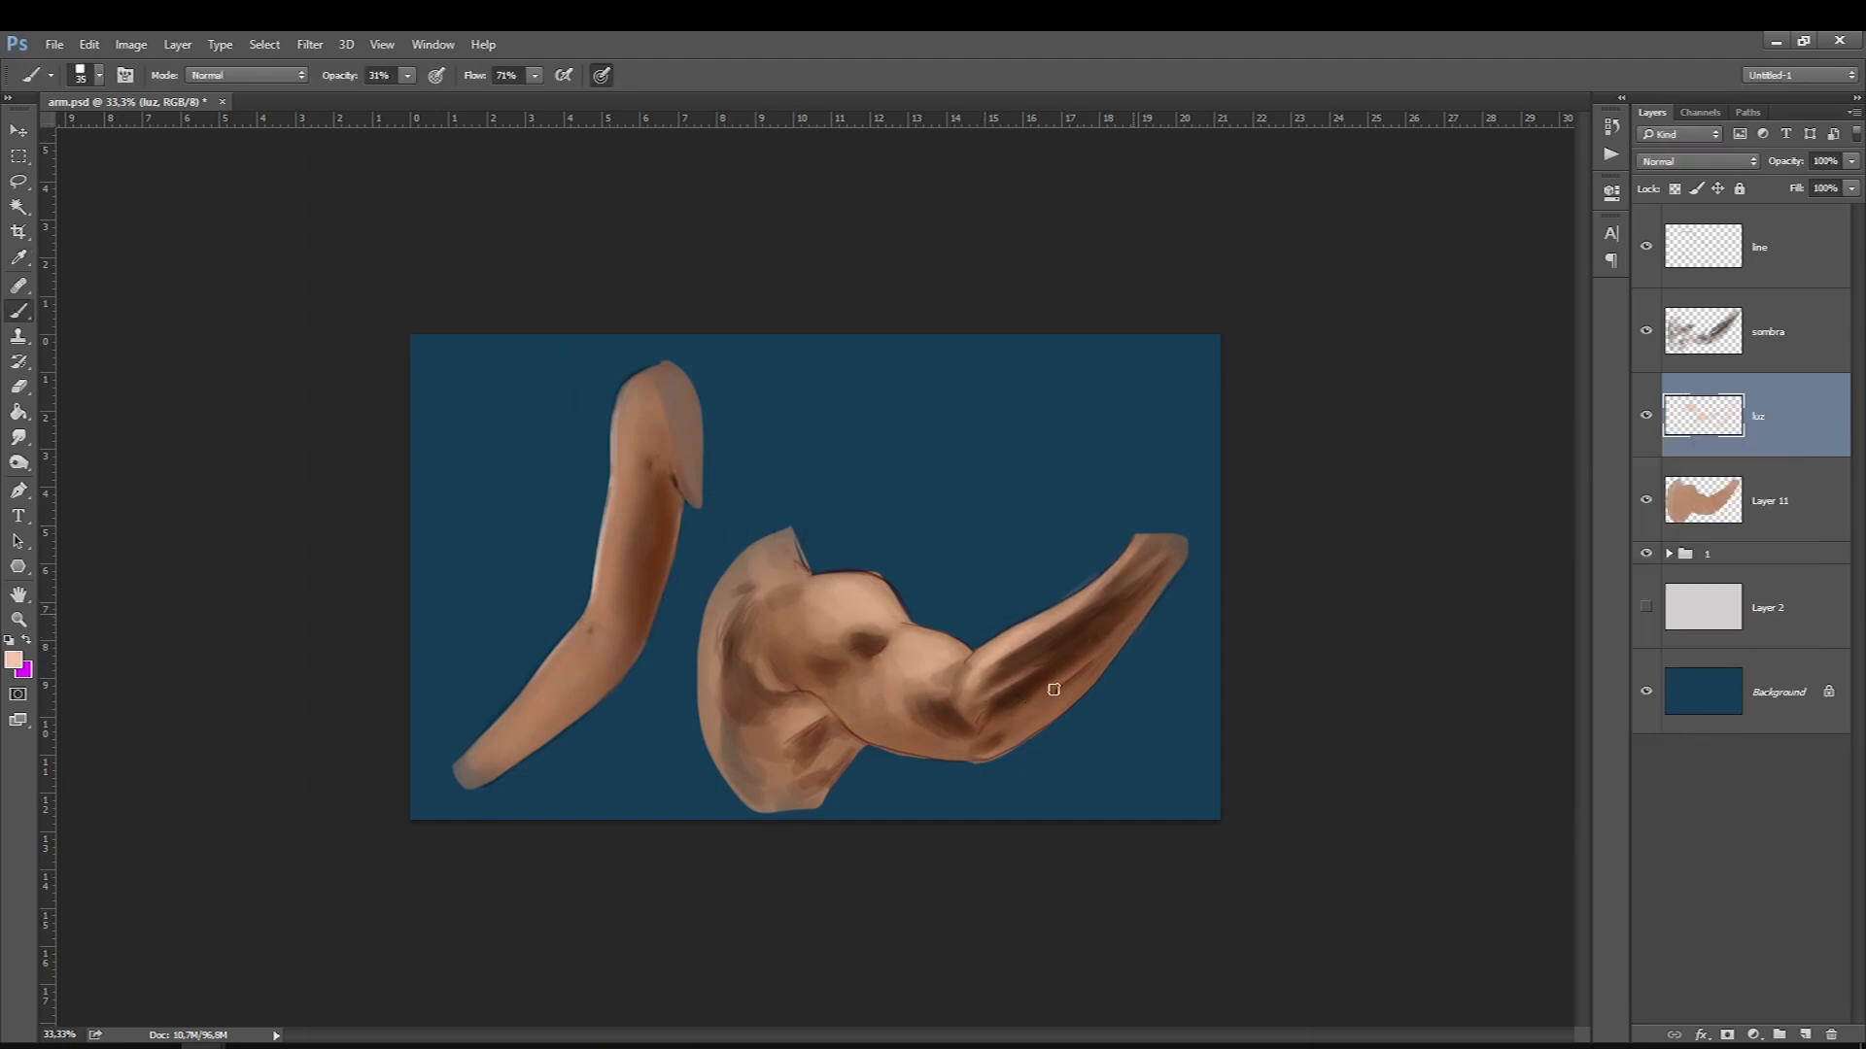
Paint light peach highlights on luz beside the armpit shadows and along the upper arm's lower edge.
{"action": "key", "text": "bracketright"}
{"action": "key", "text": "bracketright"}
{"action": "key", "text": "bracketright"}
{"action": "key", "text": "bracketleft"}
{"action": "key", "text": "bracketleft"}
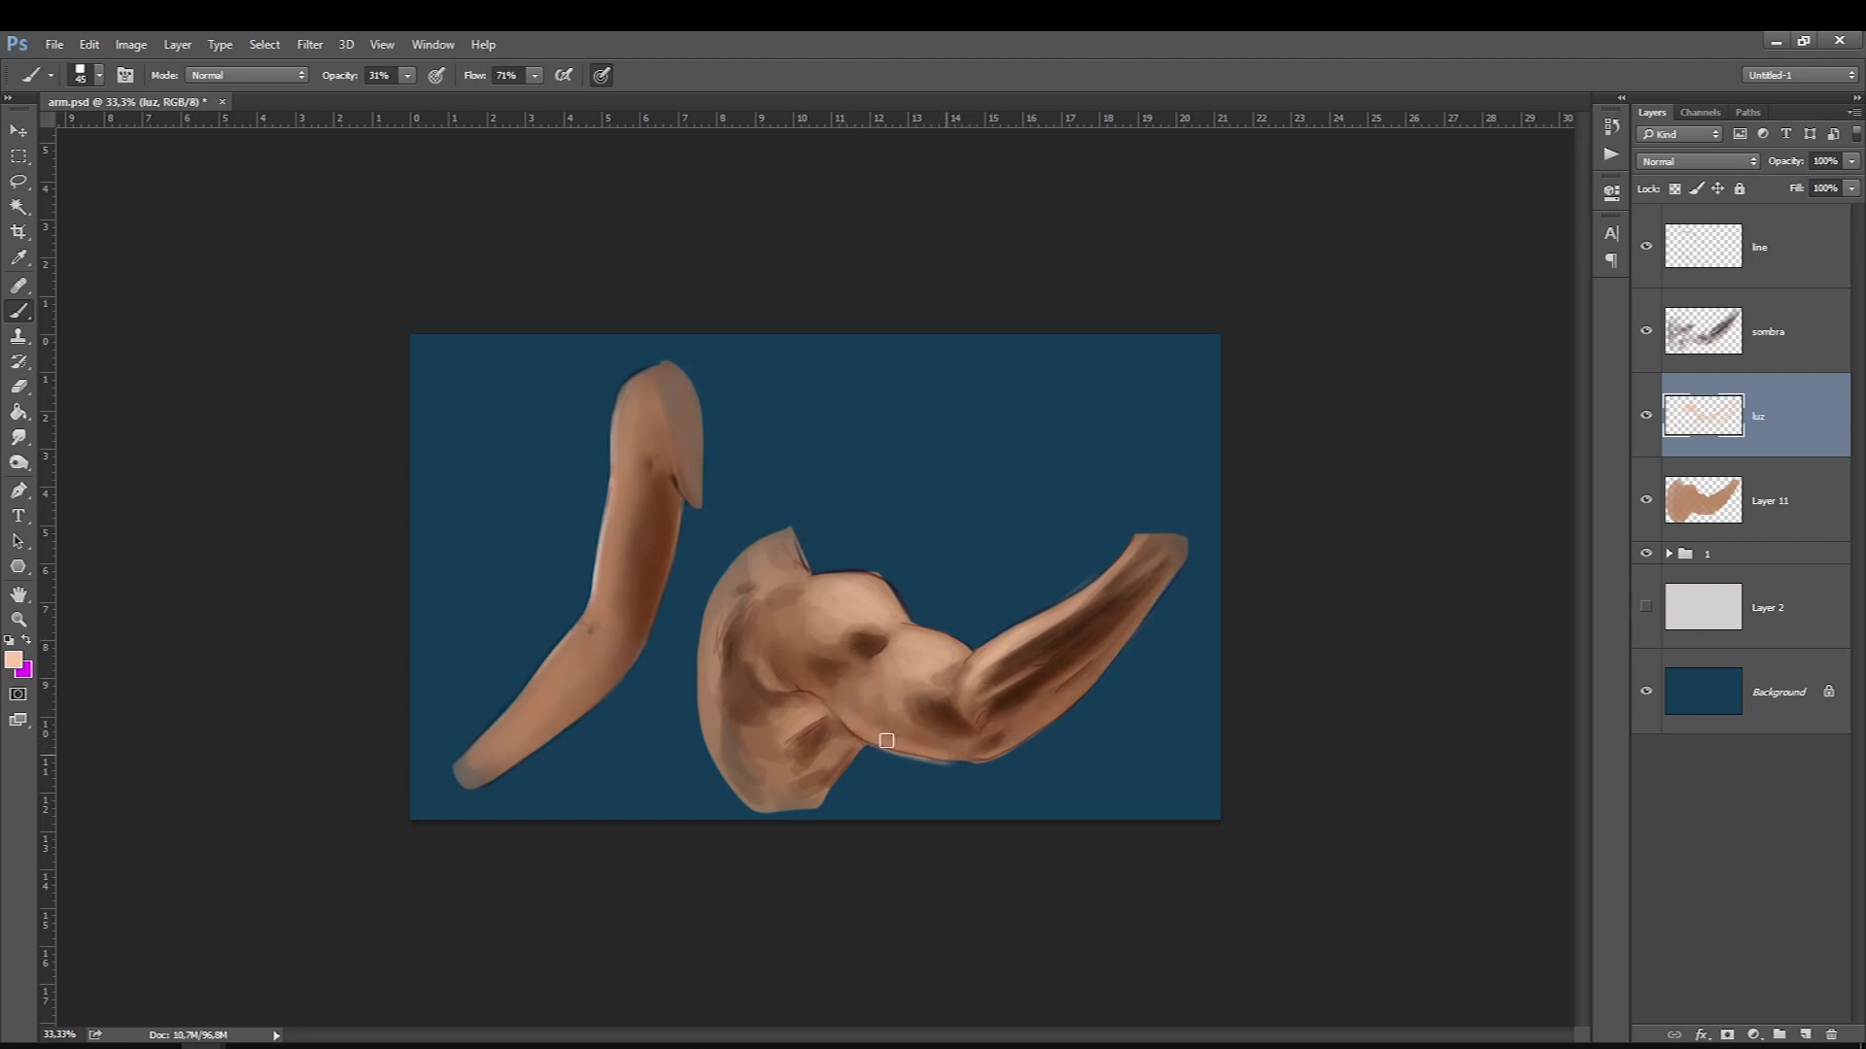
{"action": "key", "text": "bracketright"}
{"action": "key", "text": "bracketright"}
{"action": "key", "text": "bracketright"}
{"action": "key", "text": "bracketright"}
{"action": "key", "text": "bracketright"}
{"action": "key", "text": "bracketright"}
{"action": "key", "text": "bracketleft"}
Change the brush colour to a saturated reddish brown, starting from a skin tone sampled on the first arm.
{"action": "left_click", "coordinate": [14, 661]}
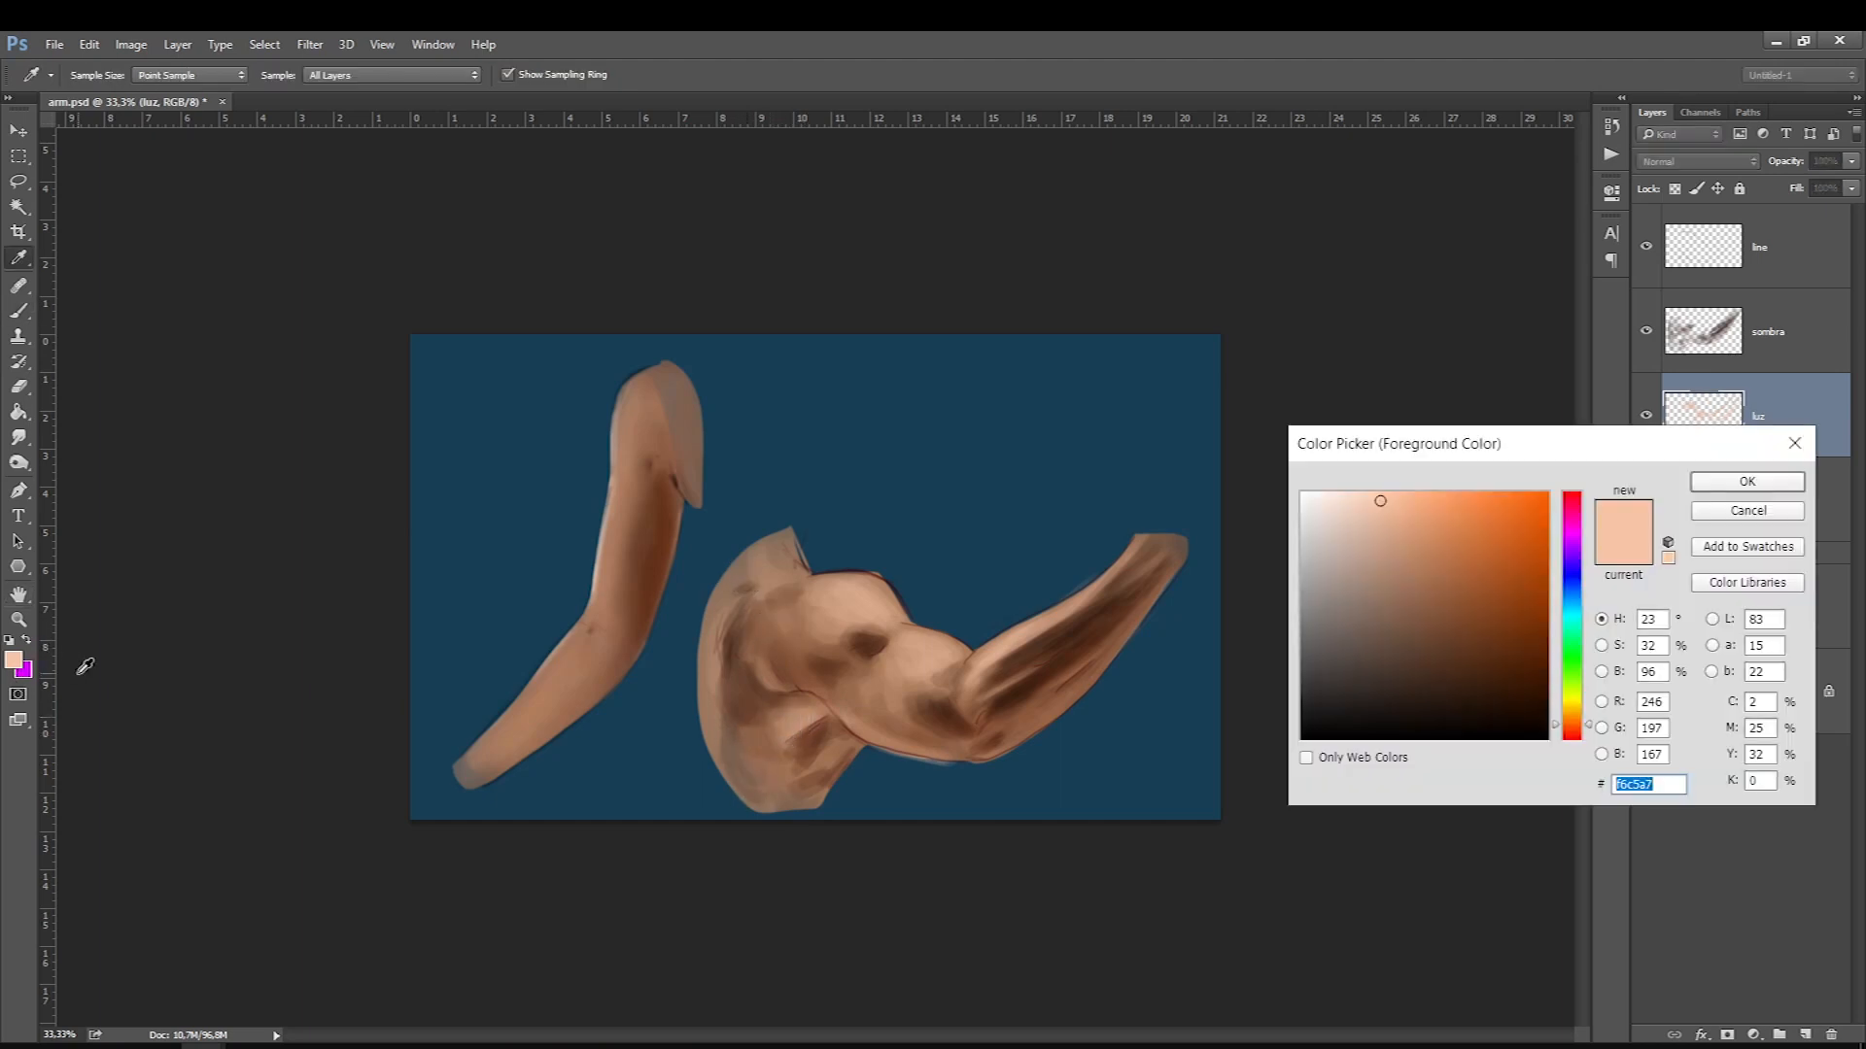
{"action": "left_click", "coordinate": [661, 554]}
{"action": "left_click", "coordinate": [1517, 616]}
{"action": "key", "text": "Return"}
Create a new layer above sombra, select Layer 11's outline, and set a soft round brush to 18% opacity.
{"action": "key", "text": "ctrl+shift+alt+n"}
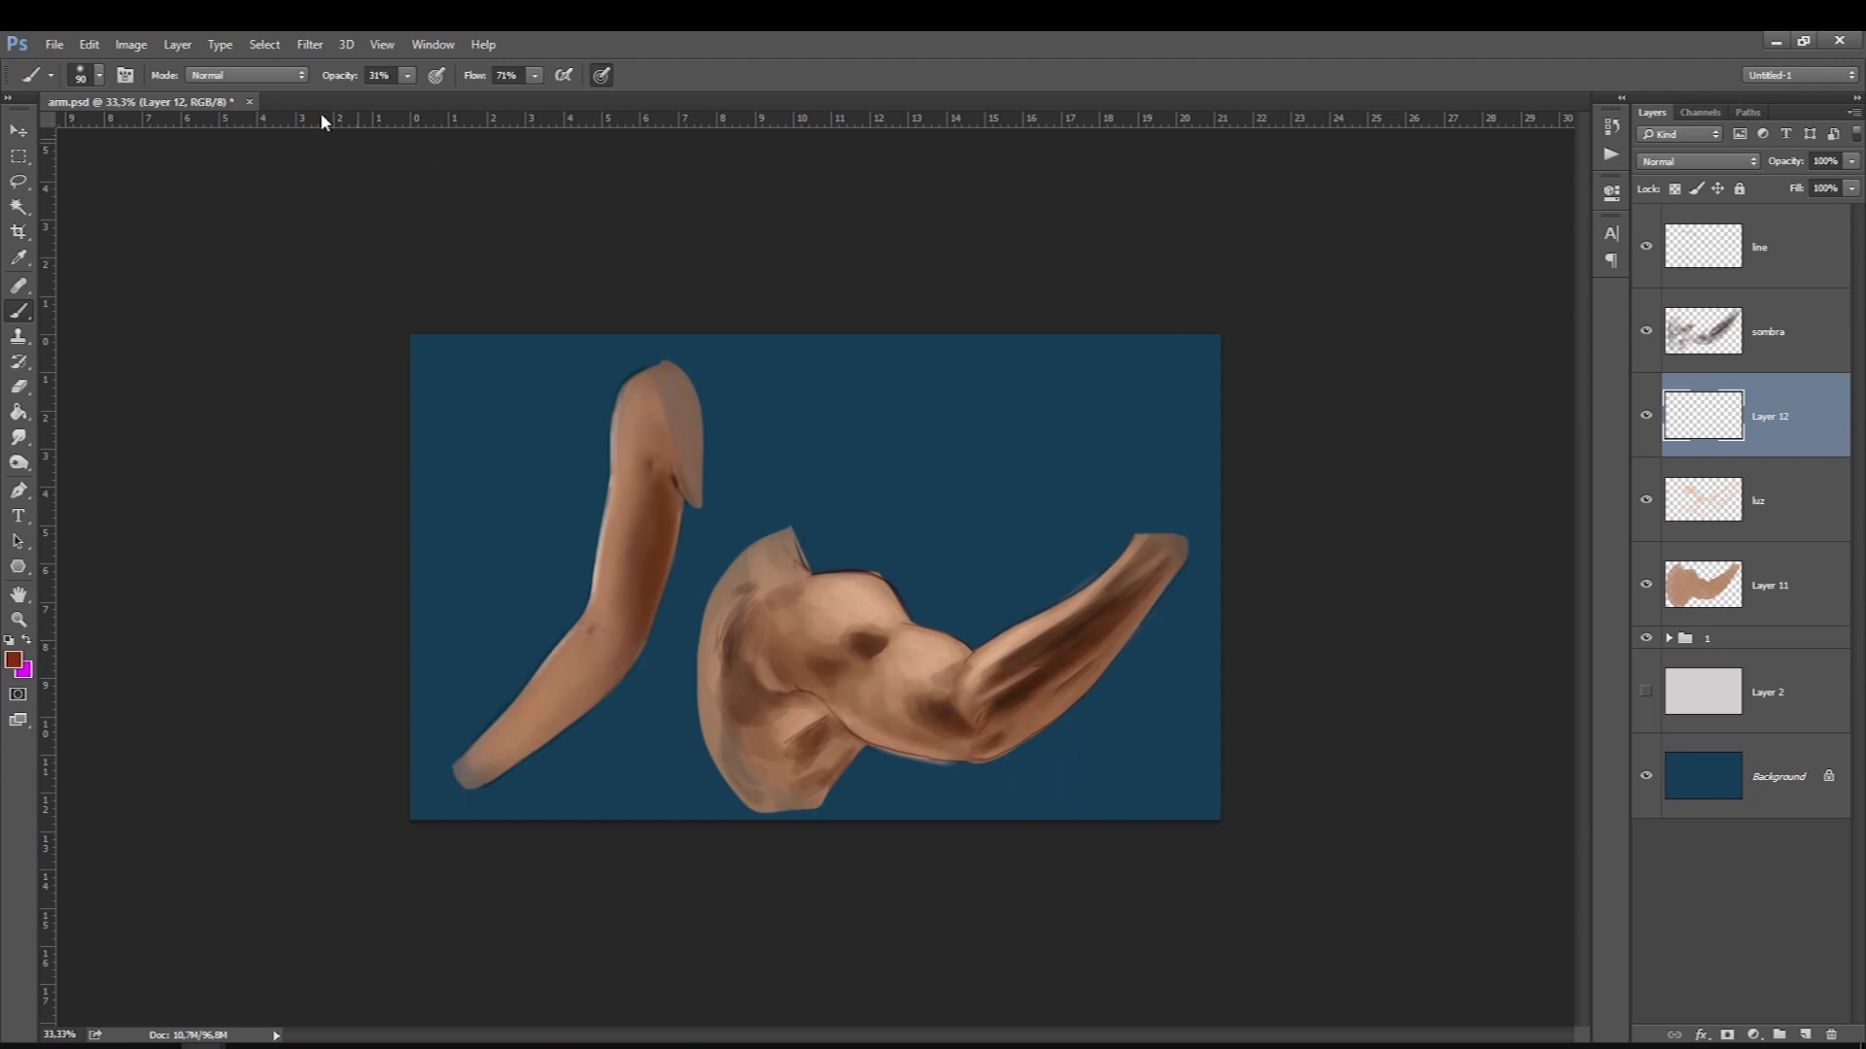
{"action": "left_click_drag", "start_coordinate": [407, 75], "coordinate": [394, 97]}
{"action": "left_click", "coordinate": [1711, 594], "text": "ctrl"}
{"action": "key", "text": "bracketright"}
{"action": "key", "text": "bracketright"}
{"action": "key", "text": "ctrl+bracketright"}
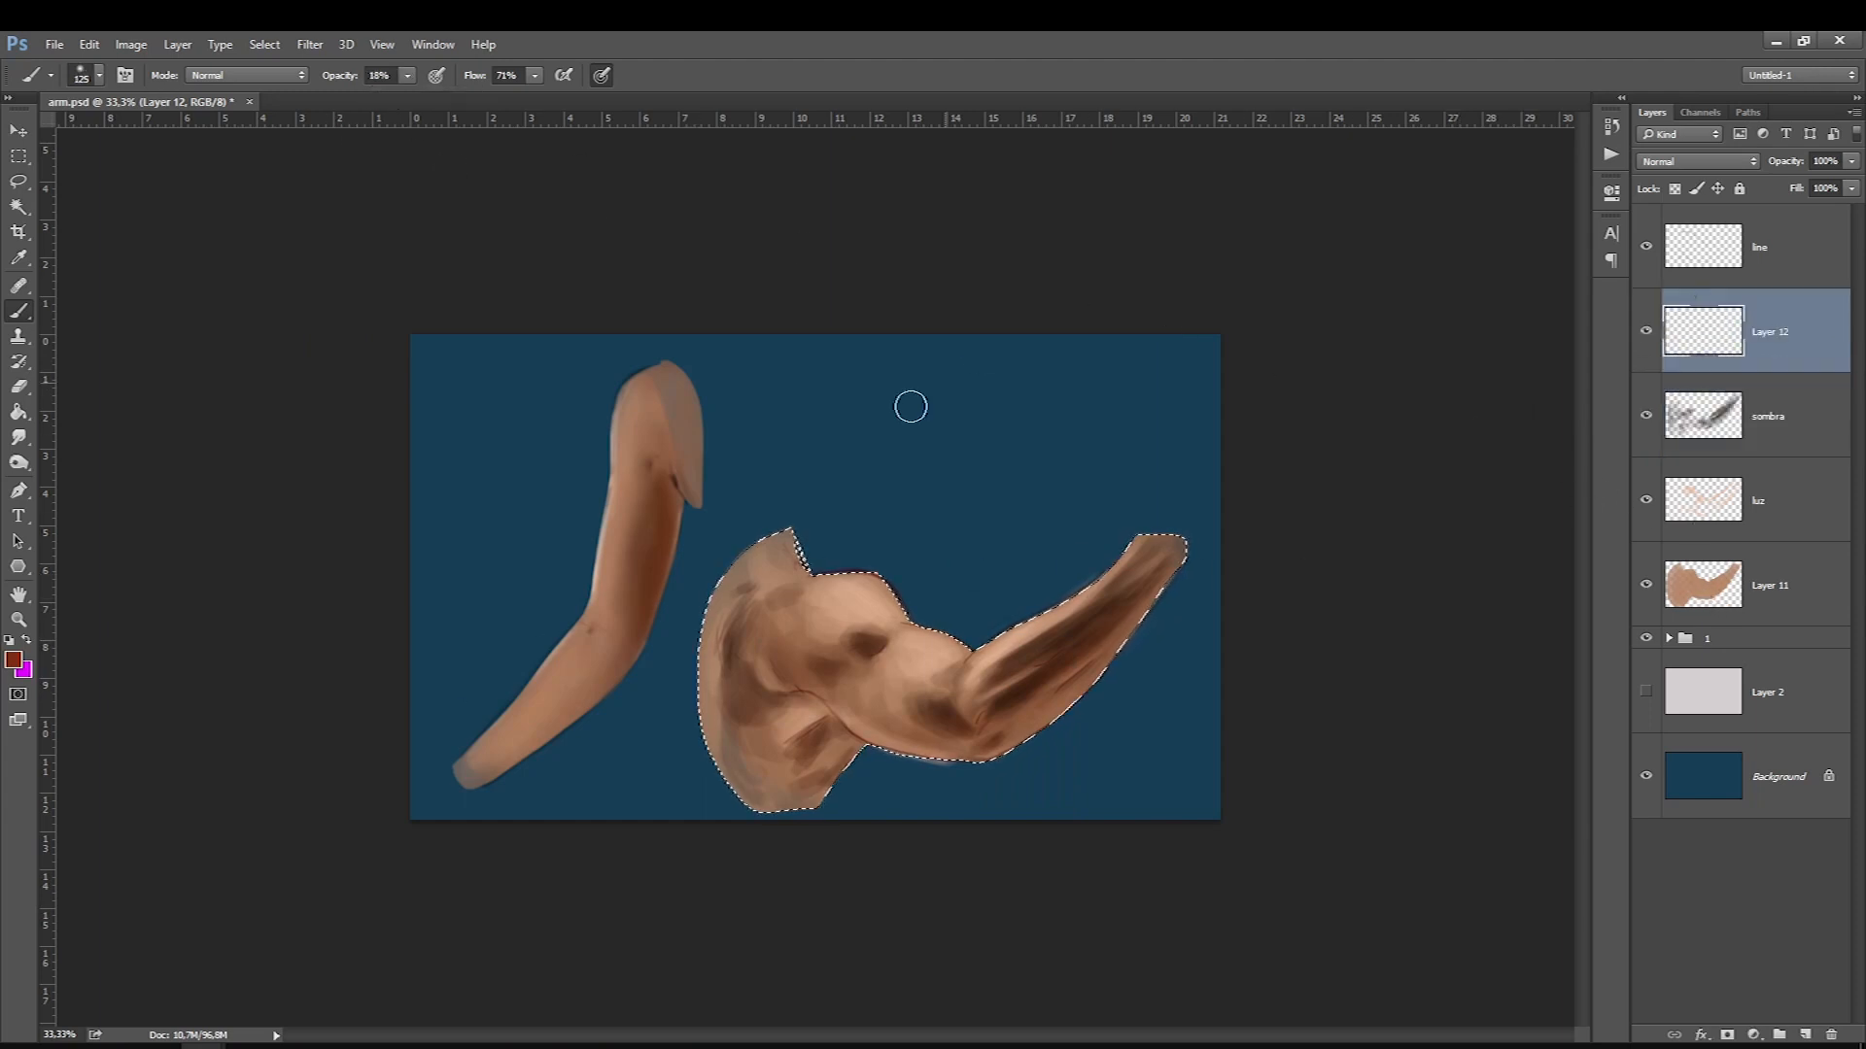
Glaze soft reddish brown on Layer 12 over the chest, the armpit area and the underside of the arm.
{"action": "mouse_move", "coordinate": [816, 780]}
{"action": "left_mouse_down"}
{"action": "mouse_move", "coordinate": [770, 771]}
{"action": "mouse_move", "coordinate": [790, 730]}
{"action": "left_mouse_up"}
{"action": "mouse_move", "coordinate": [980, 751]}
{"action": "left_mouse_down"}
{"action": "mouse_move", "coordinate": [1178, 557]}
{"action": "mouse_move", "coordinate": [1082, 664]}
{"action": "mouse_move", "coordinate": [779, 709]}
{"action": "left_mouse_up"}
{"action": "mouse_move", "coordinate": [739, 576]}
{"action": "left_mouse_down"}
{"action": "mouse_move", "coordinate": [687, 603]}
{"action": "mouse_move", "coordinate": [758, 649]}
{"action": "left_mouse_up"}
{"action": "left_click_drag", "start_coordinate": [758, 723], "coordinate": [804, 803]}
{"action": "key", "text": "bracketleft"}
{"action": "key", "text": "bracketleft"}
{"action": "key", "text": "bracketleft"}
{"action": "key", "text": "bracketleft"}
{"action": "key", "text": "bracketleft"}
{"action": "key", "text": "bracketleft"}
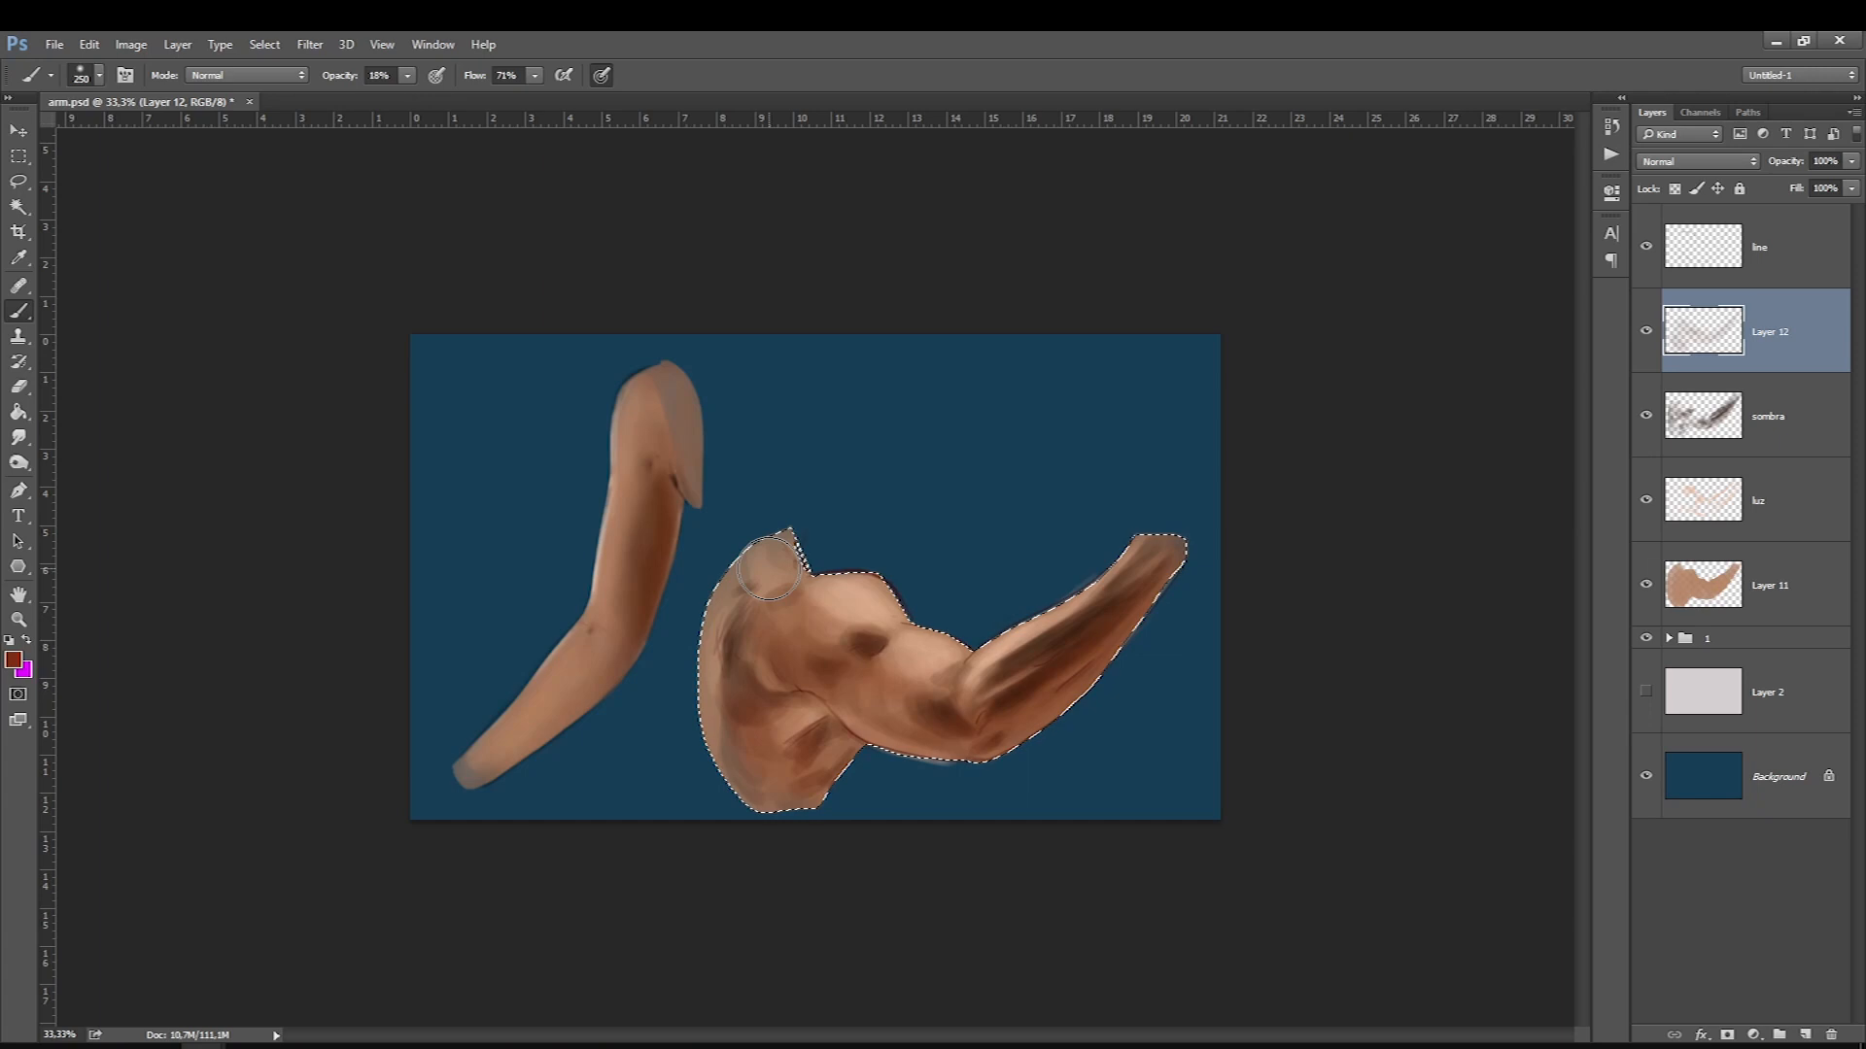
Merge Layer 12, sombra and luz into one layer, duplicate it once and clear the selection.
{"action": "left_click", "coordinate": [1807, 499], "text": "shift"}
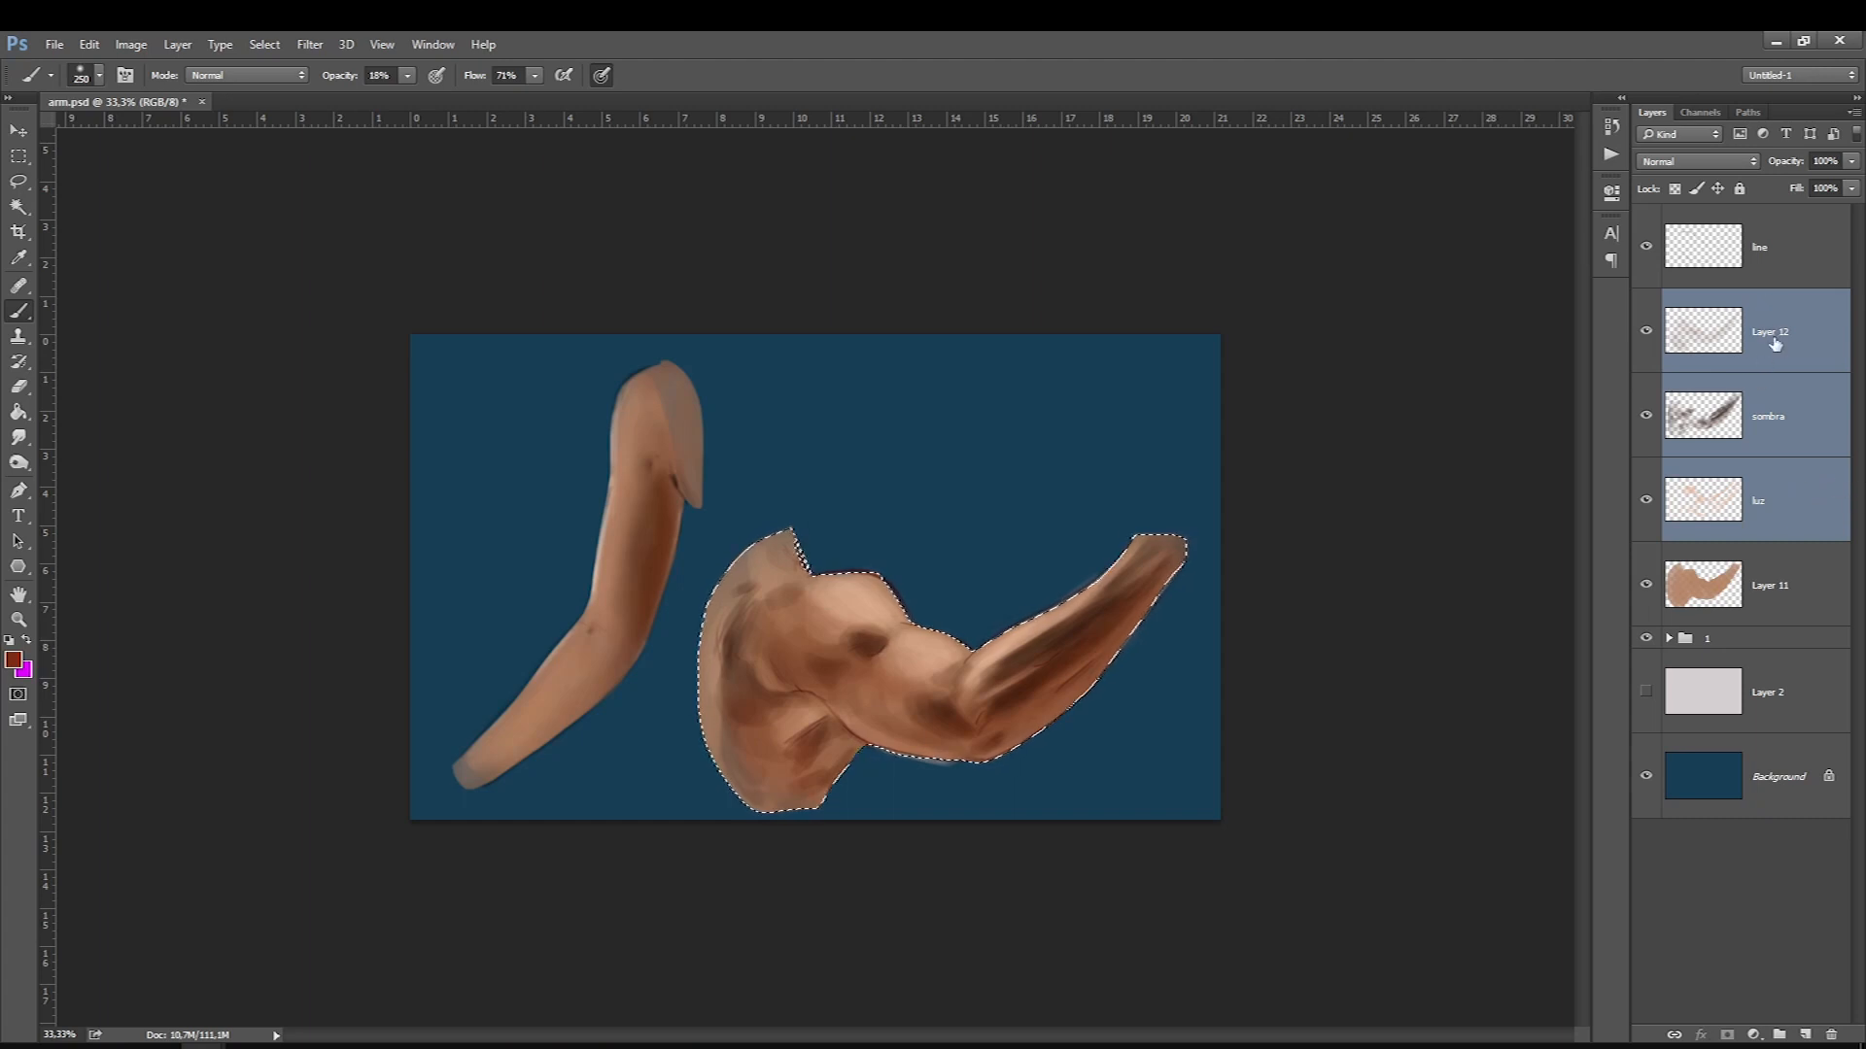
{"action": "key", "text": "ctrl+e"}
{"action": "key", "text": "ctrl+j"}
{"action": "key", "text": "ctrl+d"}
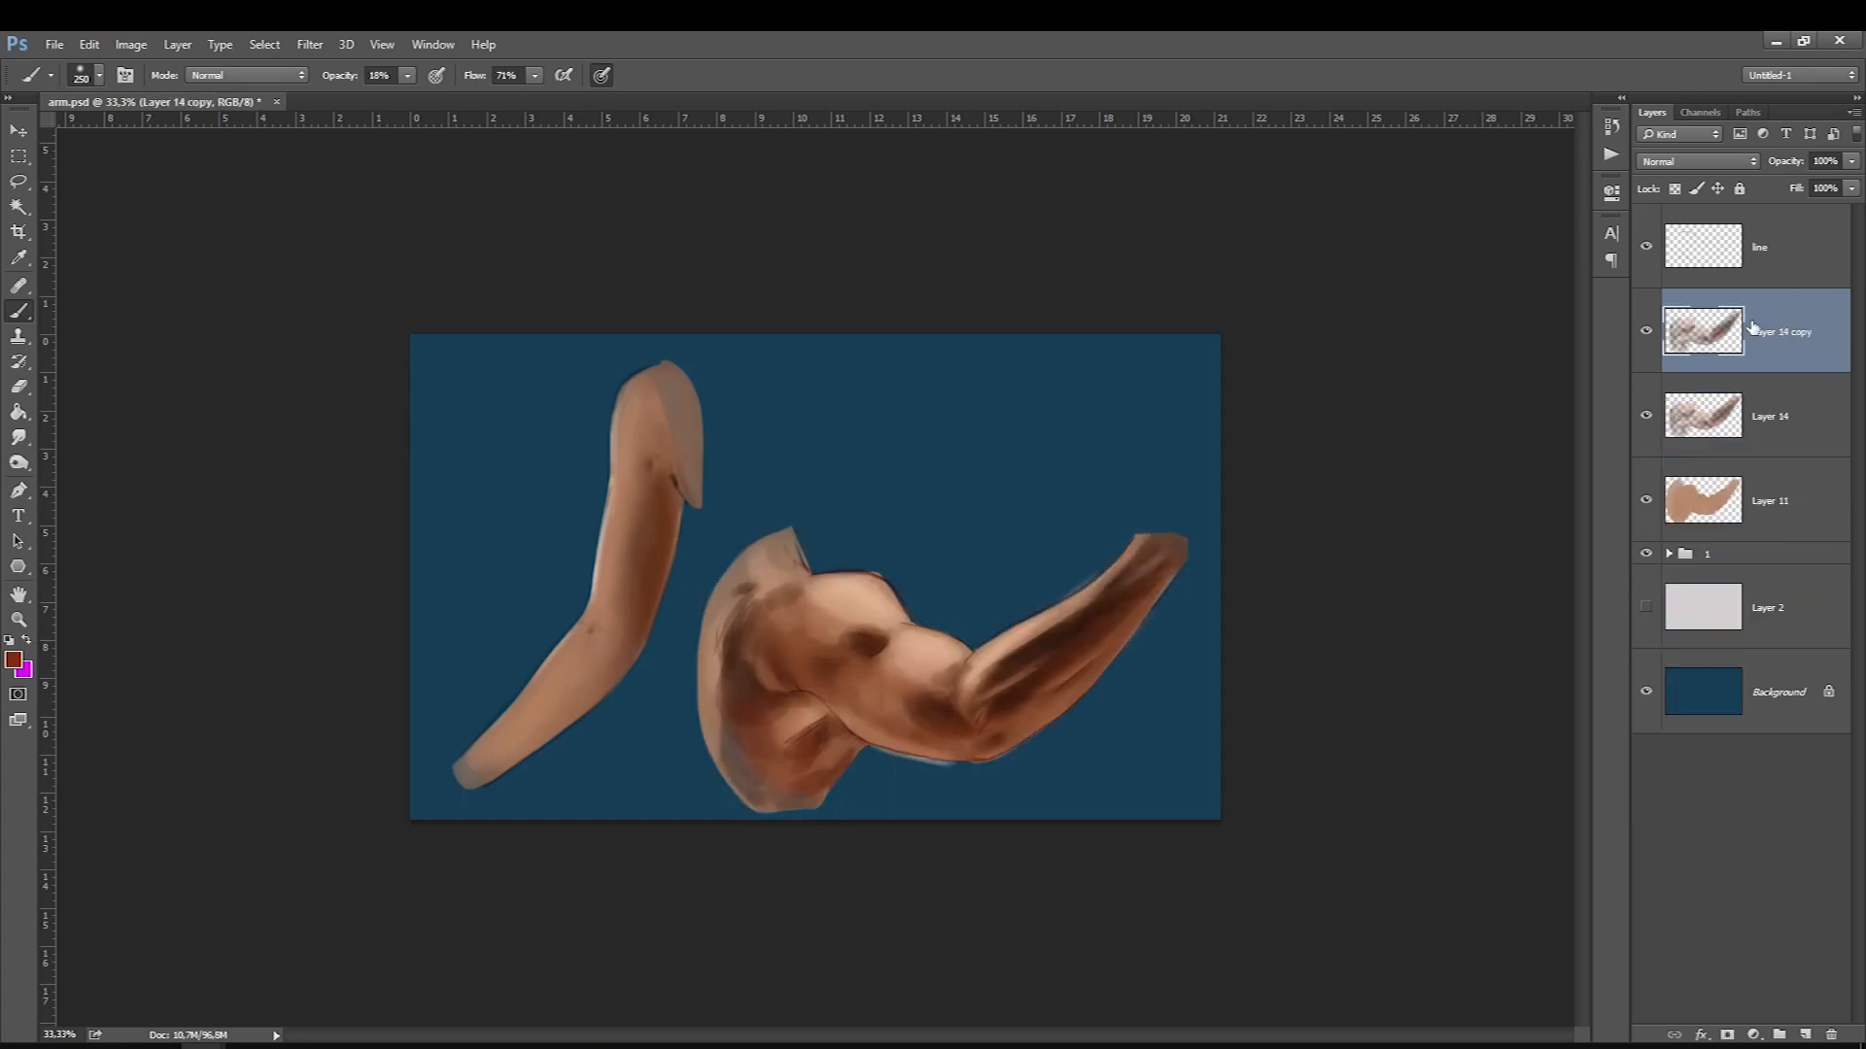
{"action": "key", "text": "ctrl+j"}
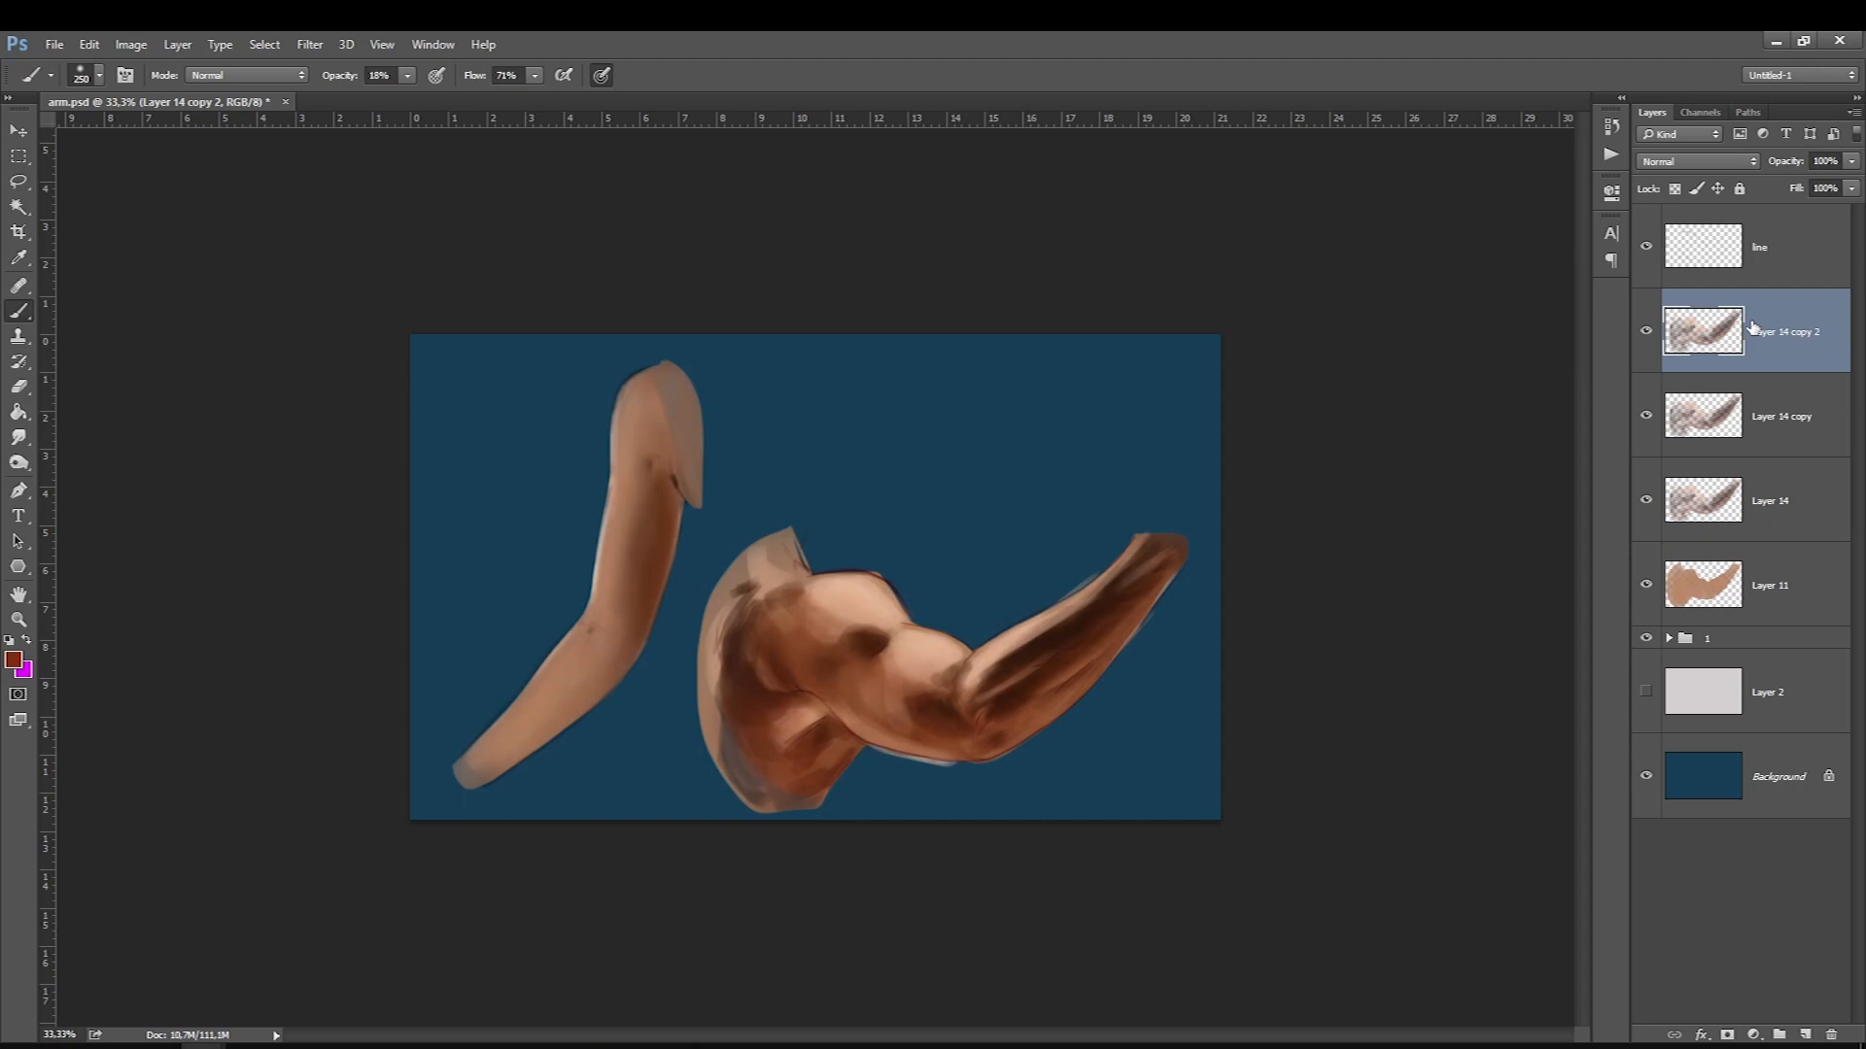
{"action": "key", "text": "ctrl+z"}
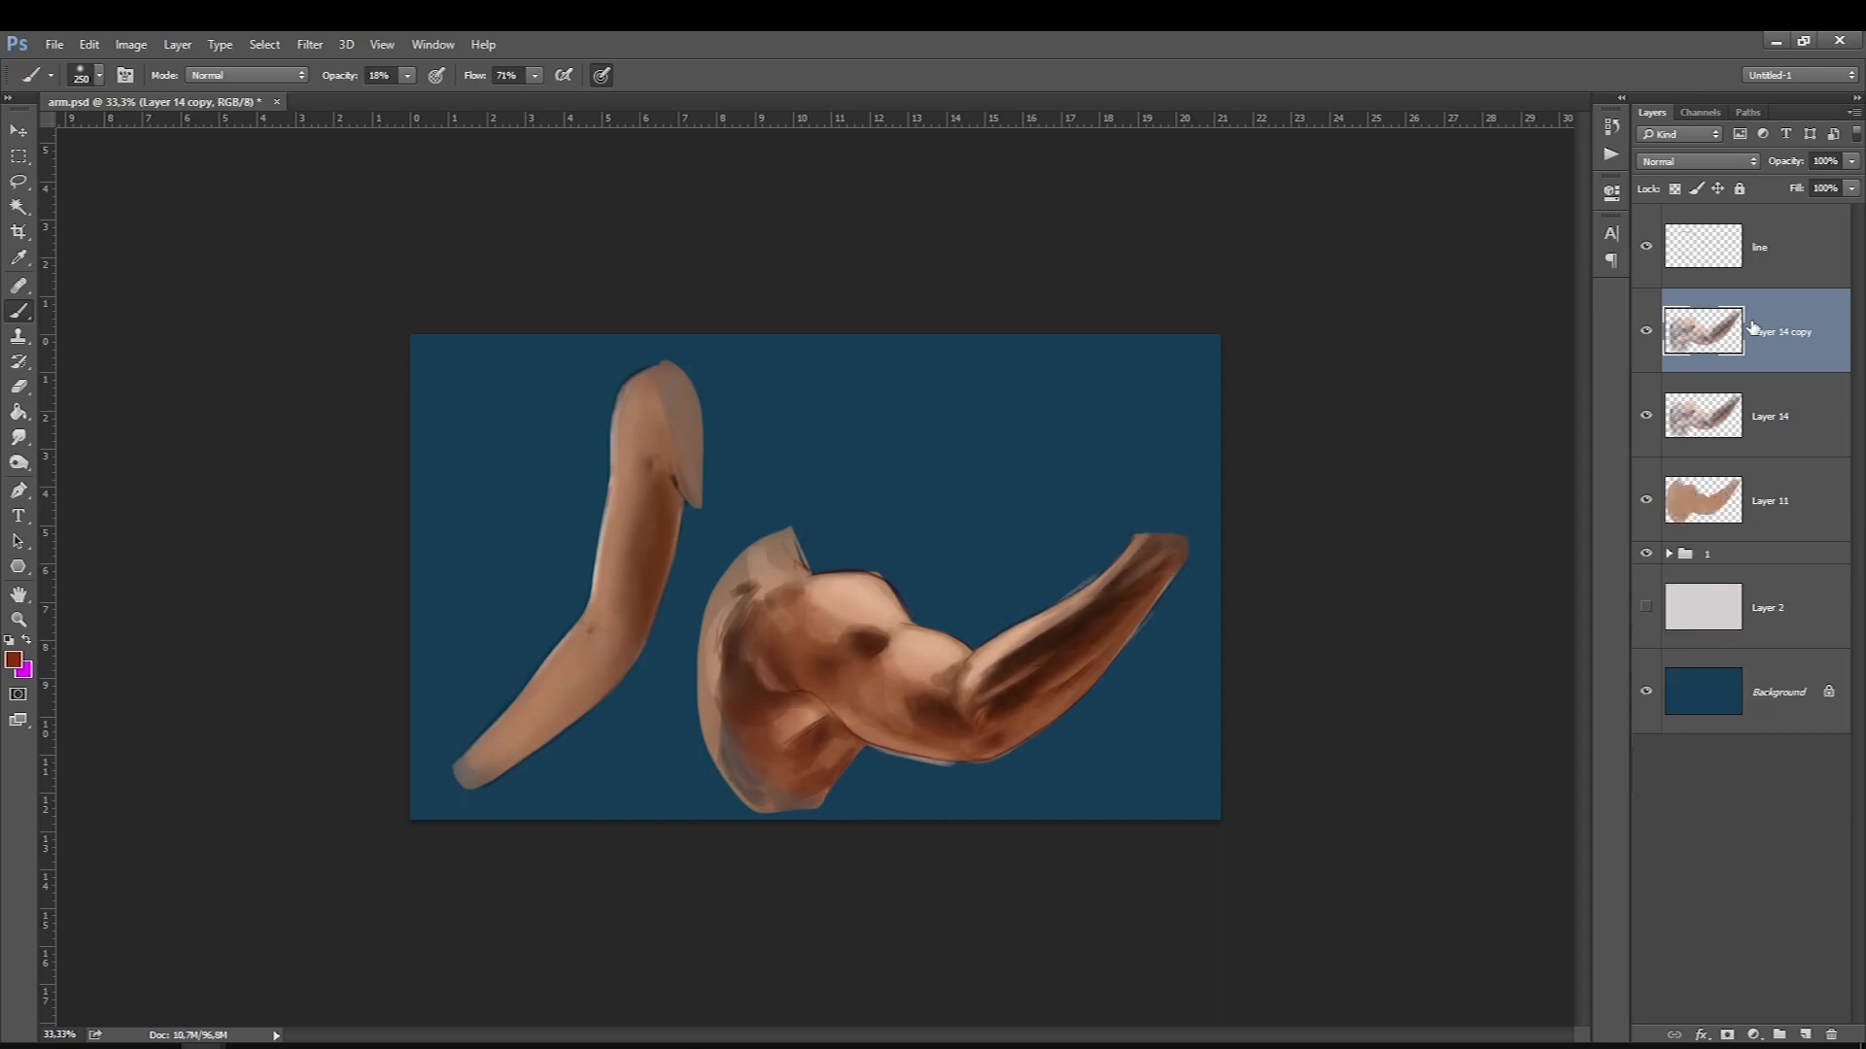
Lower the opacity of the skin base Layer 11 to about 78%.
{"action": "left_click", "coordinate": [1800, 517], "text": "shift"}
{"action": "left_click", "coordinate": [1801, 517]}
{"action": "left_click", "coordinate": [1851, 161]}
{"action": "left_click_drag", "start_coordinate": [1852, 184], "coordinate": [1828, 191]}
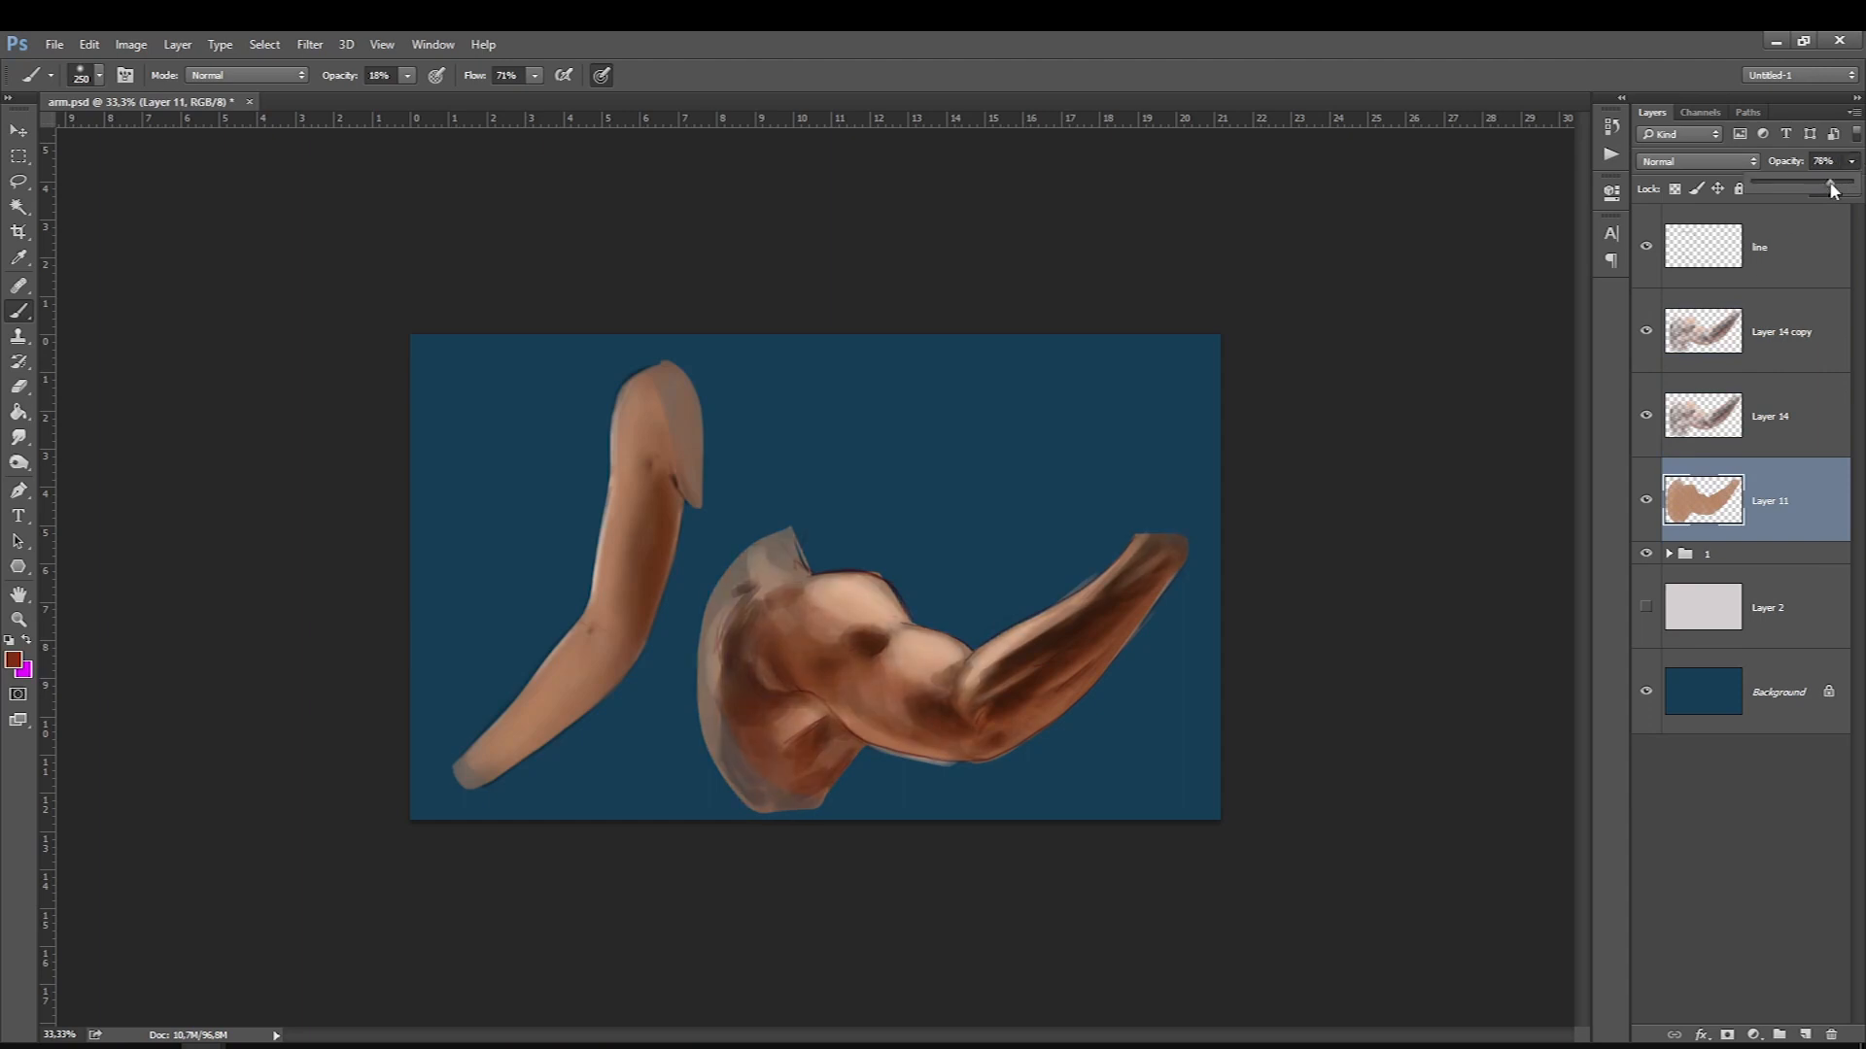
Merge Layer 11, Layer 14 and Layer 14 copy into a single arm layer.
{"action": "left_click_drag", "start_coordinate": [1830, 190], "coordinate": [1837, 189]}
{"action": "left_click", "coordinate": [1795, 333], "text": "shift"}
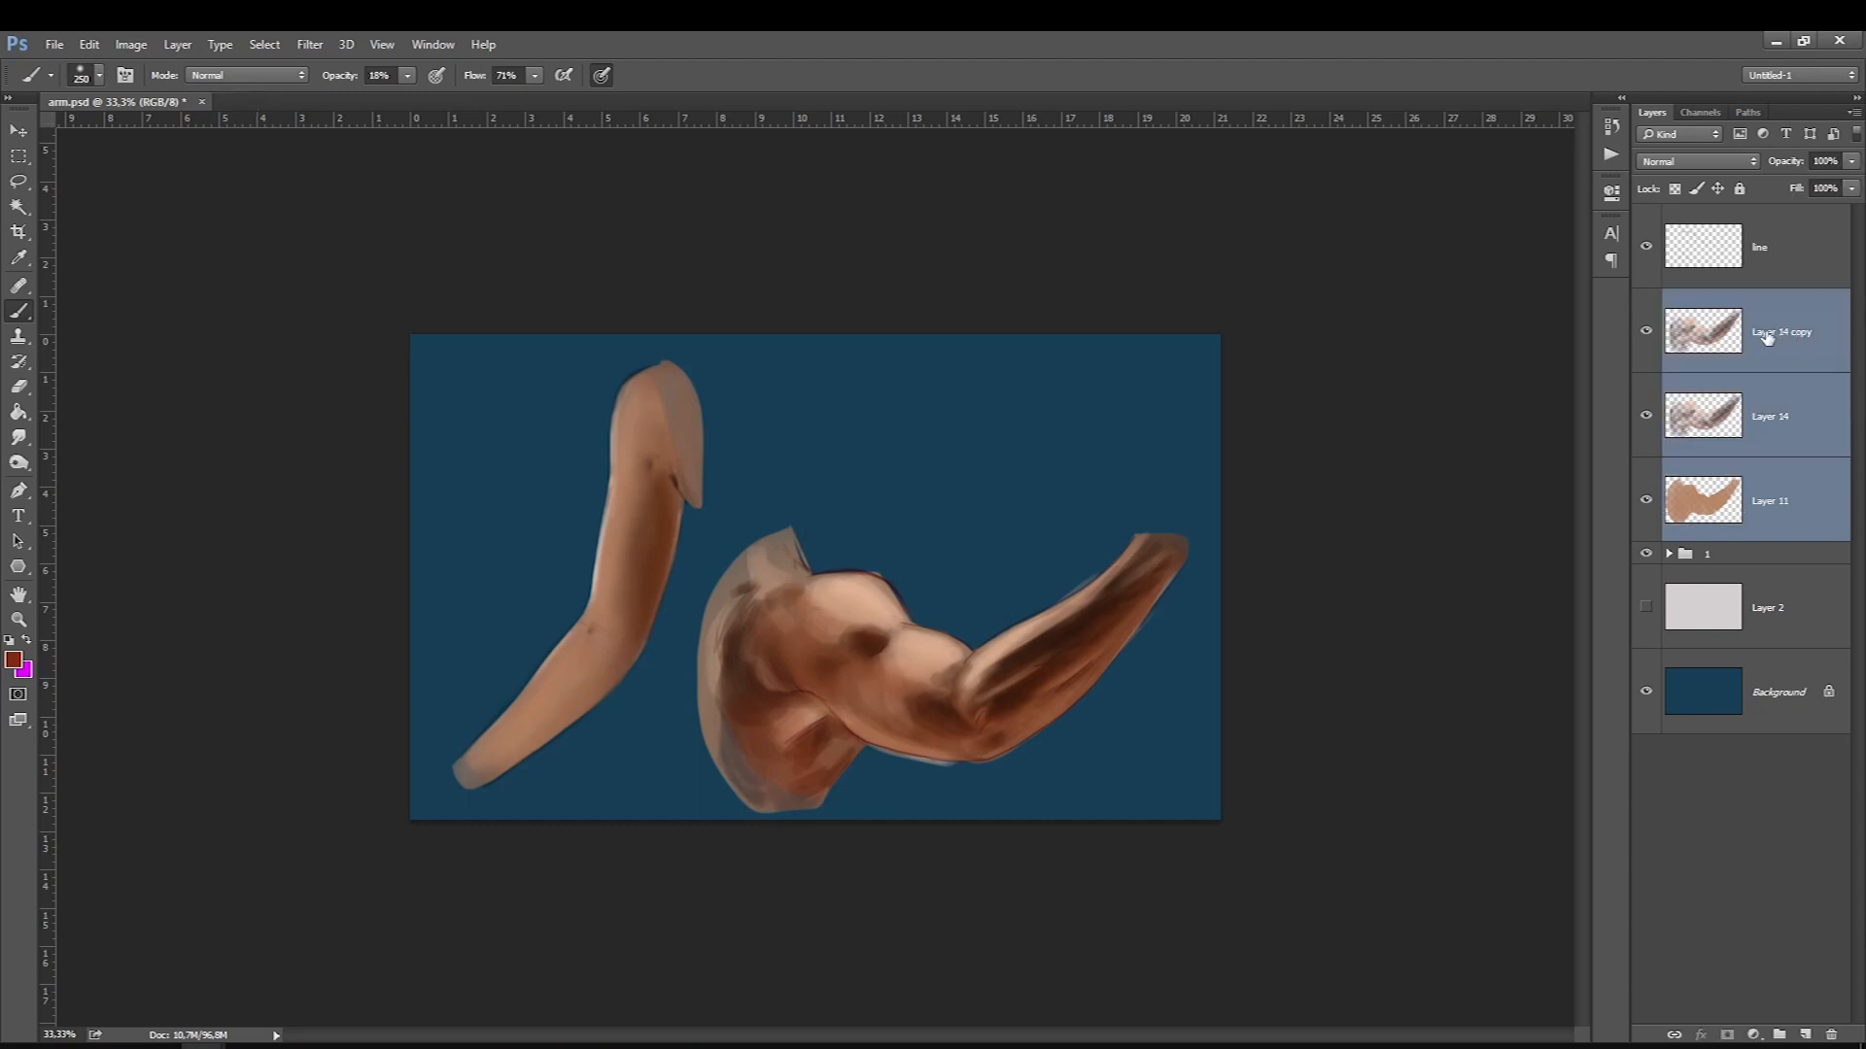
{"action": "key", "text": "ctrl+e"}
Set the foreground colour to pale cream ffefe5 and create a new layer above Layer 14 copy.
{"action": "left_click", "coordinate": [14, 661]}
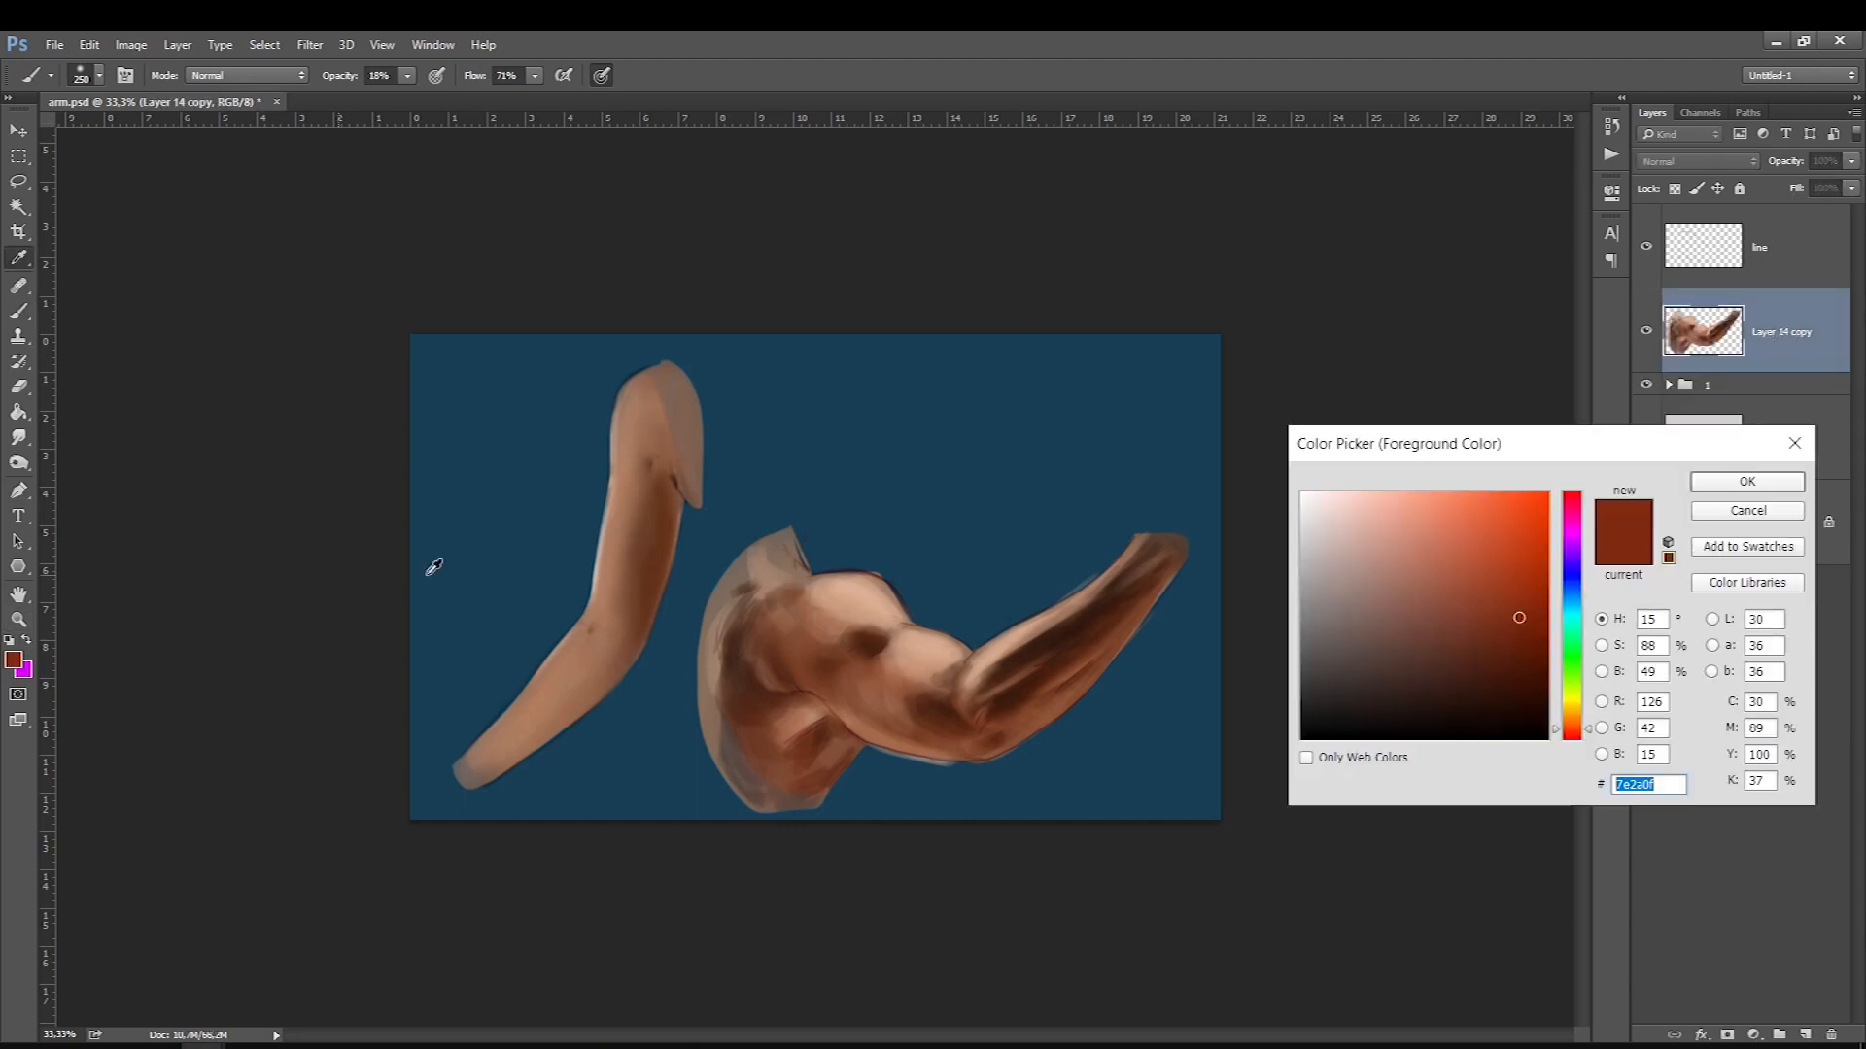
{"action": "key", "text": "Return"}
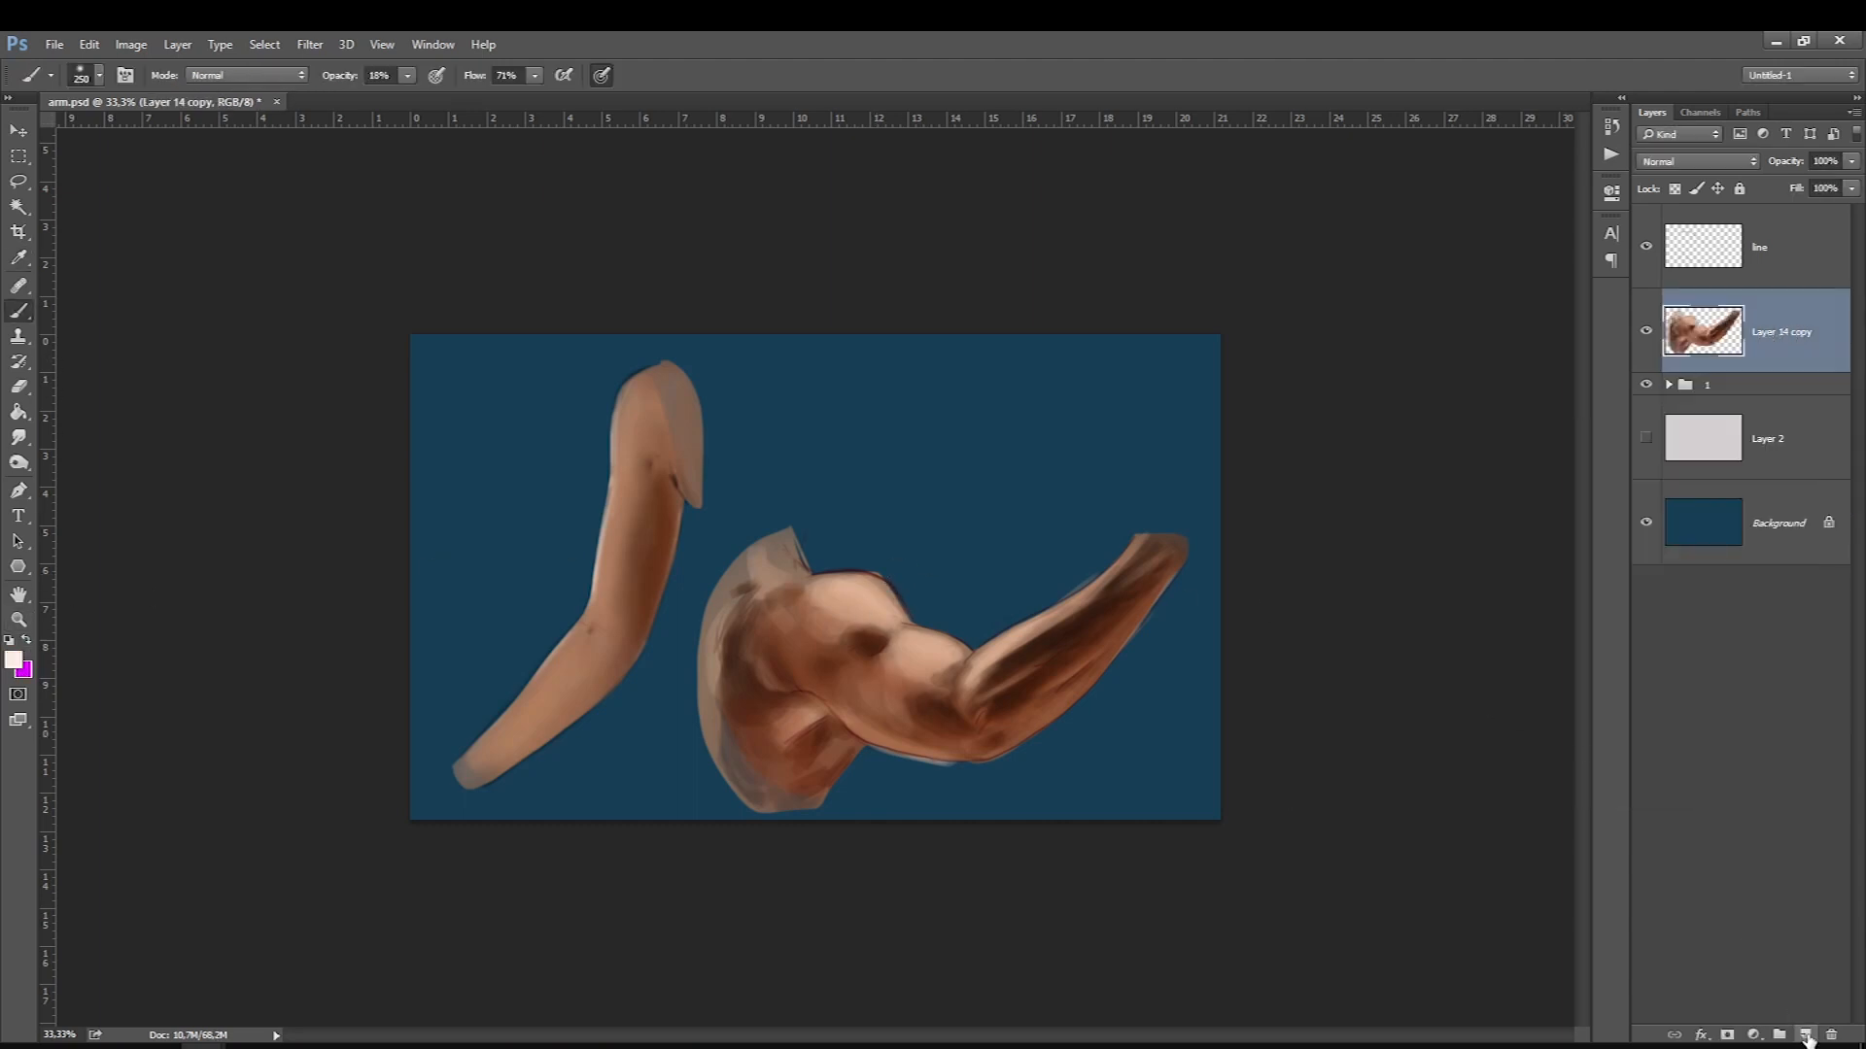
{"action": "left_click", "coordinate": [1804, 1034]}
Fit the canvas to the window and choose the 40 px square brush for detail work on Layer 11.
{"action": "key", "text": "ctrl+0"}
{"action": "key", "text": "bracketleft"}
{"action": "key", "text": "bracketleft"}
{"action": "key", "text": "bracketleft"}
{"action": "key", "text": "bracketleft"}
{"action": "key", "text": "bracketleft"}
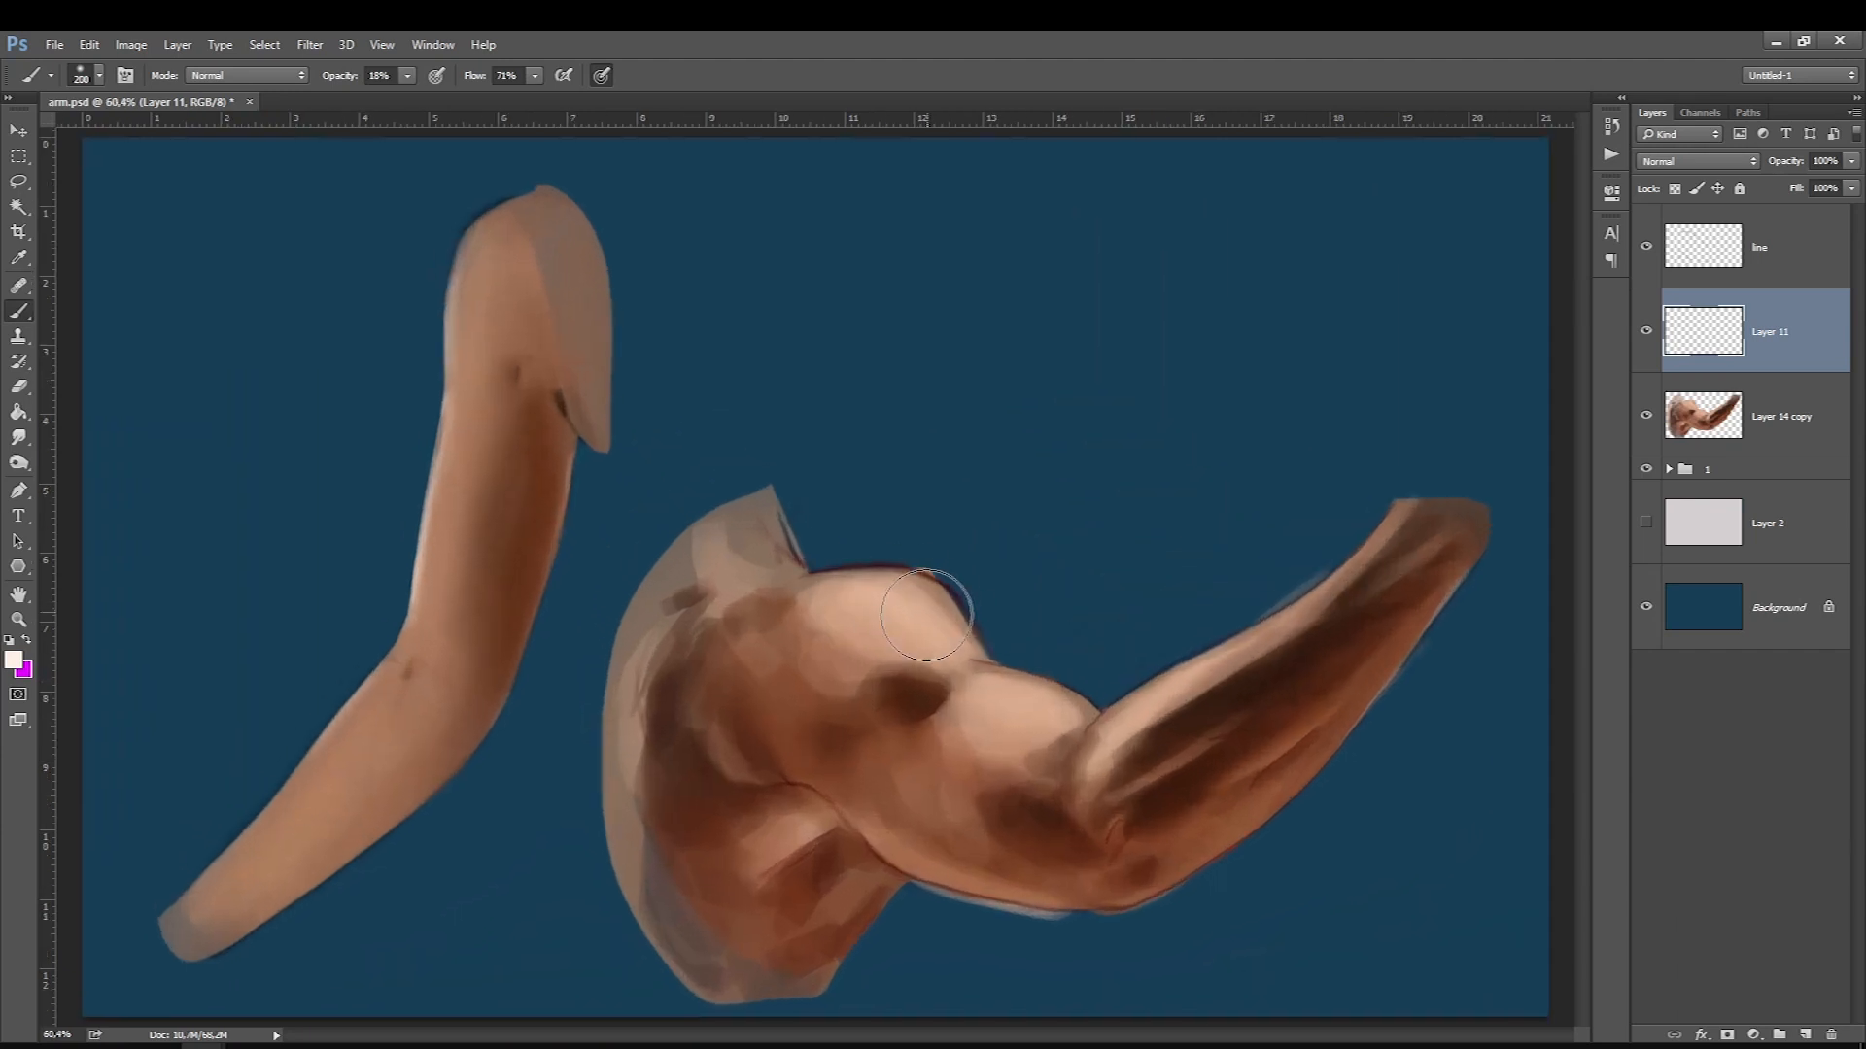
{"action": "right_click", "coordinate": [821, 622]}
{"action": "left_click_drag", "start_coordinate": [1021, 701], "coordinate": [1001, 702]}
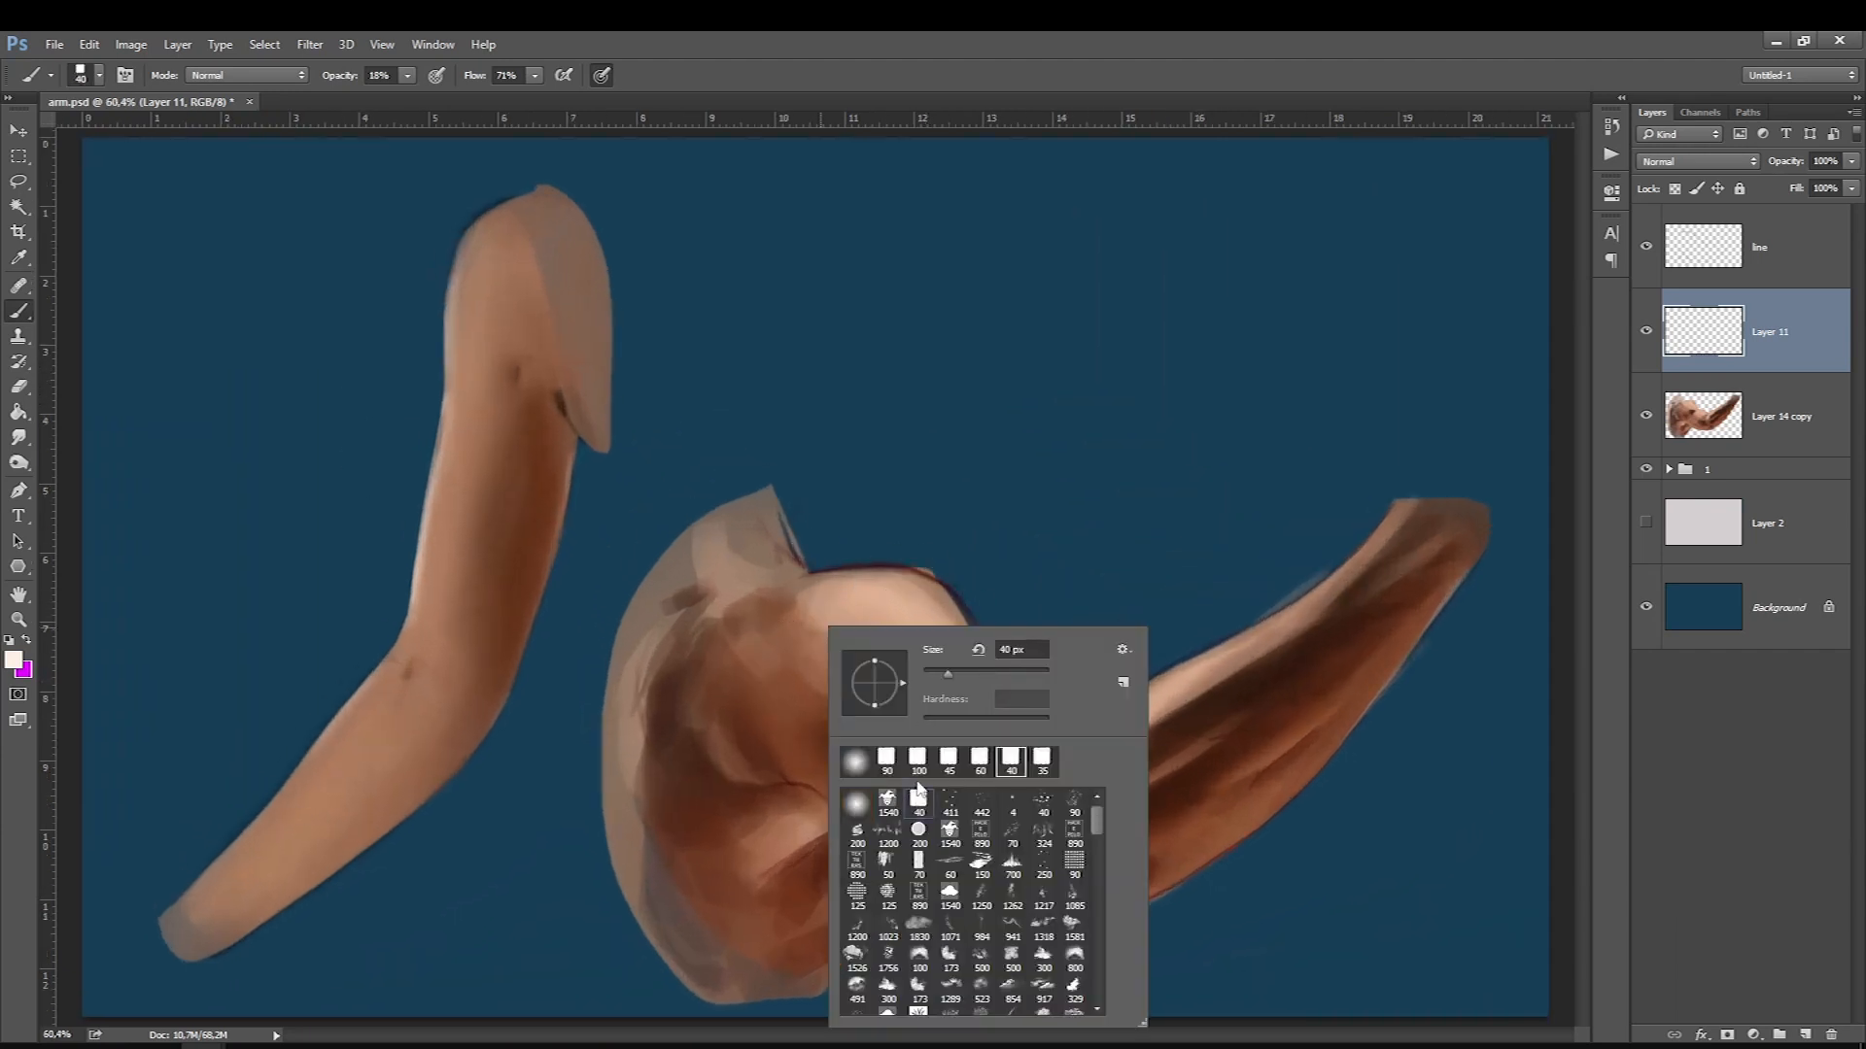
{"action": "key", "text": "Return"}
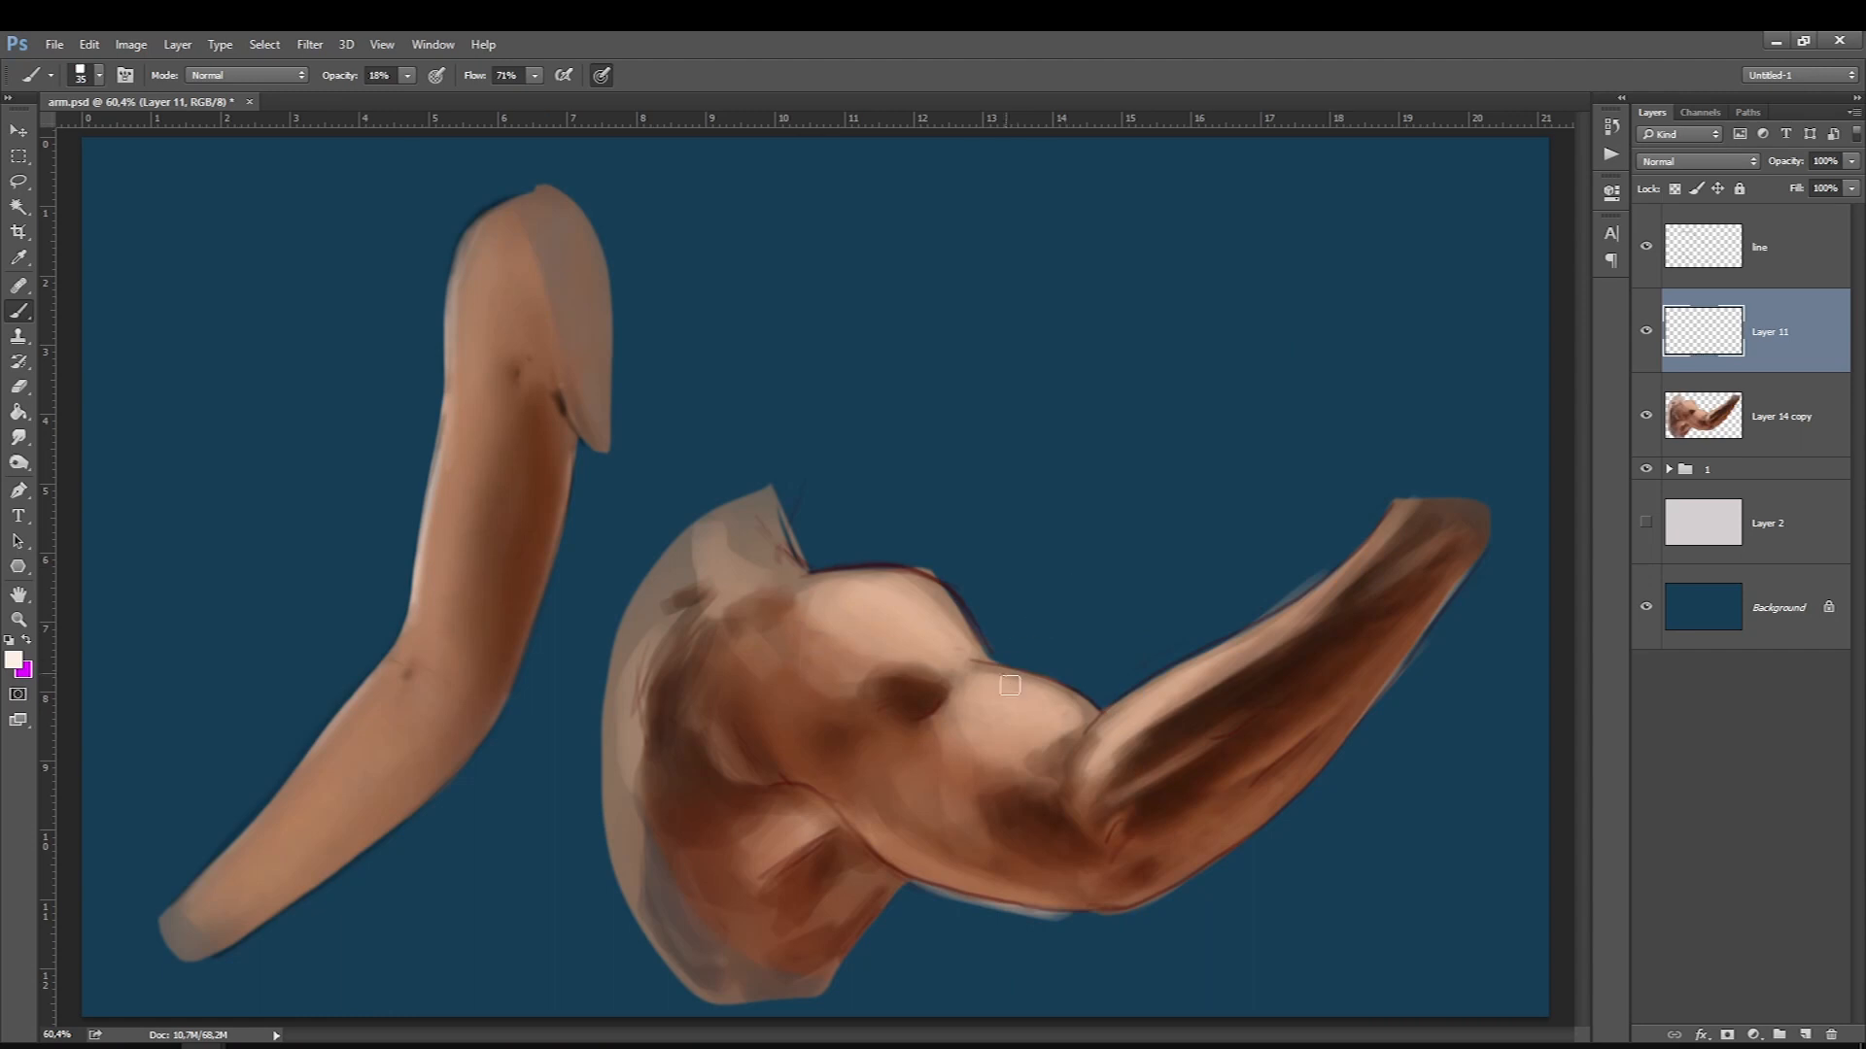
Paint thin pale highlights on Layer 11 along the shoulder, biceps, underside and forearm with a 20 to 25 px brush.
{"action": "left_click", "coordinate": [13, 661]}
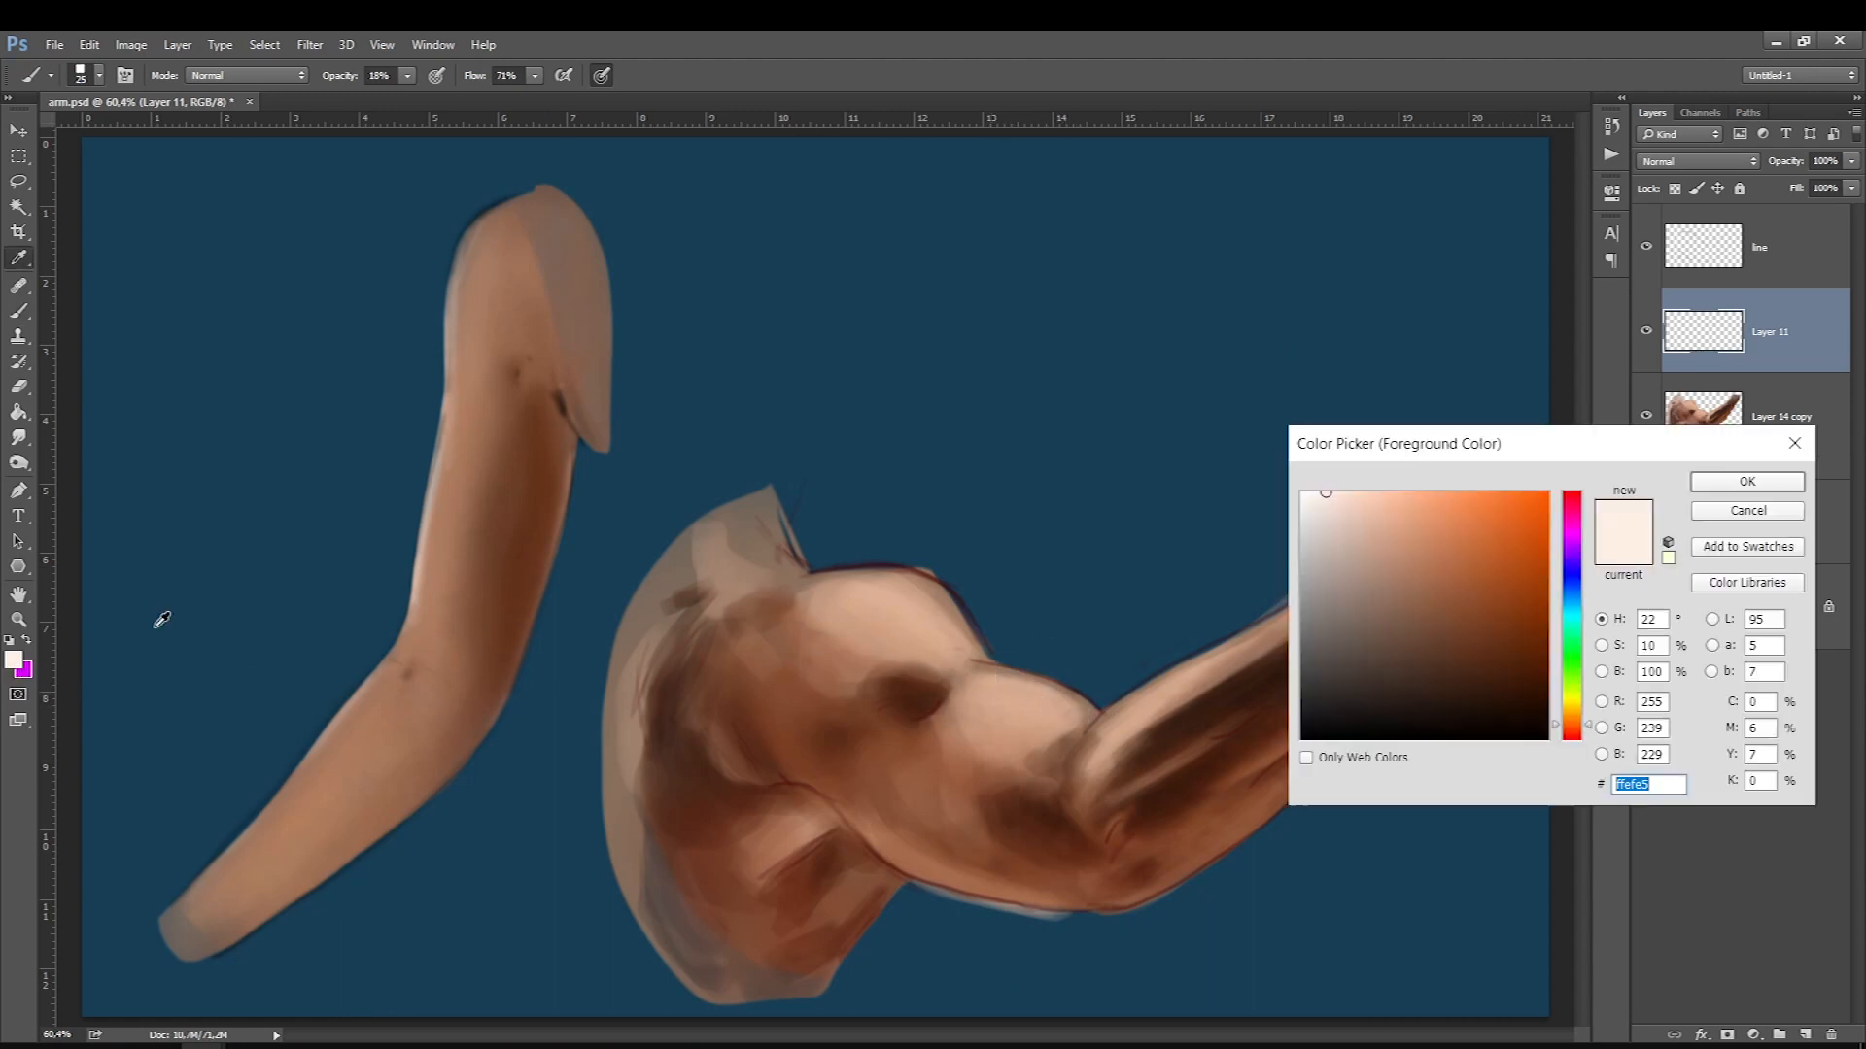
{"action": "key", "text": "Return"}
{"action": "key", "text": "bracketleft"}
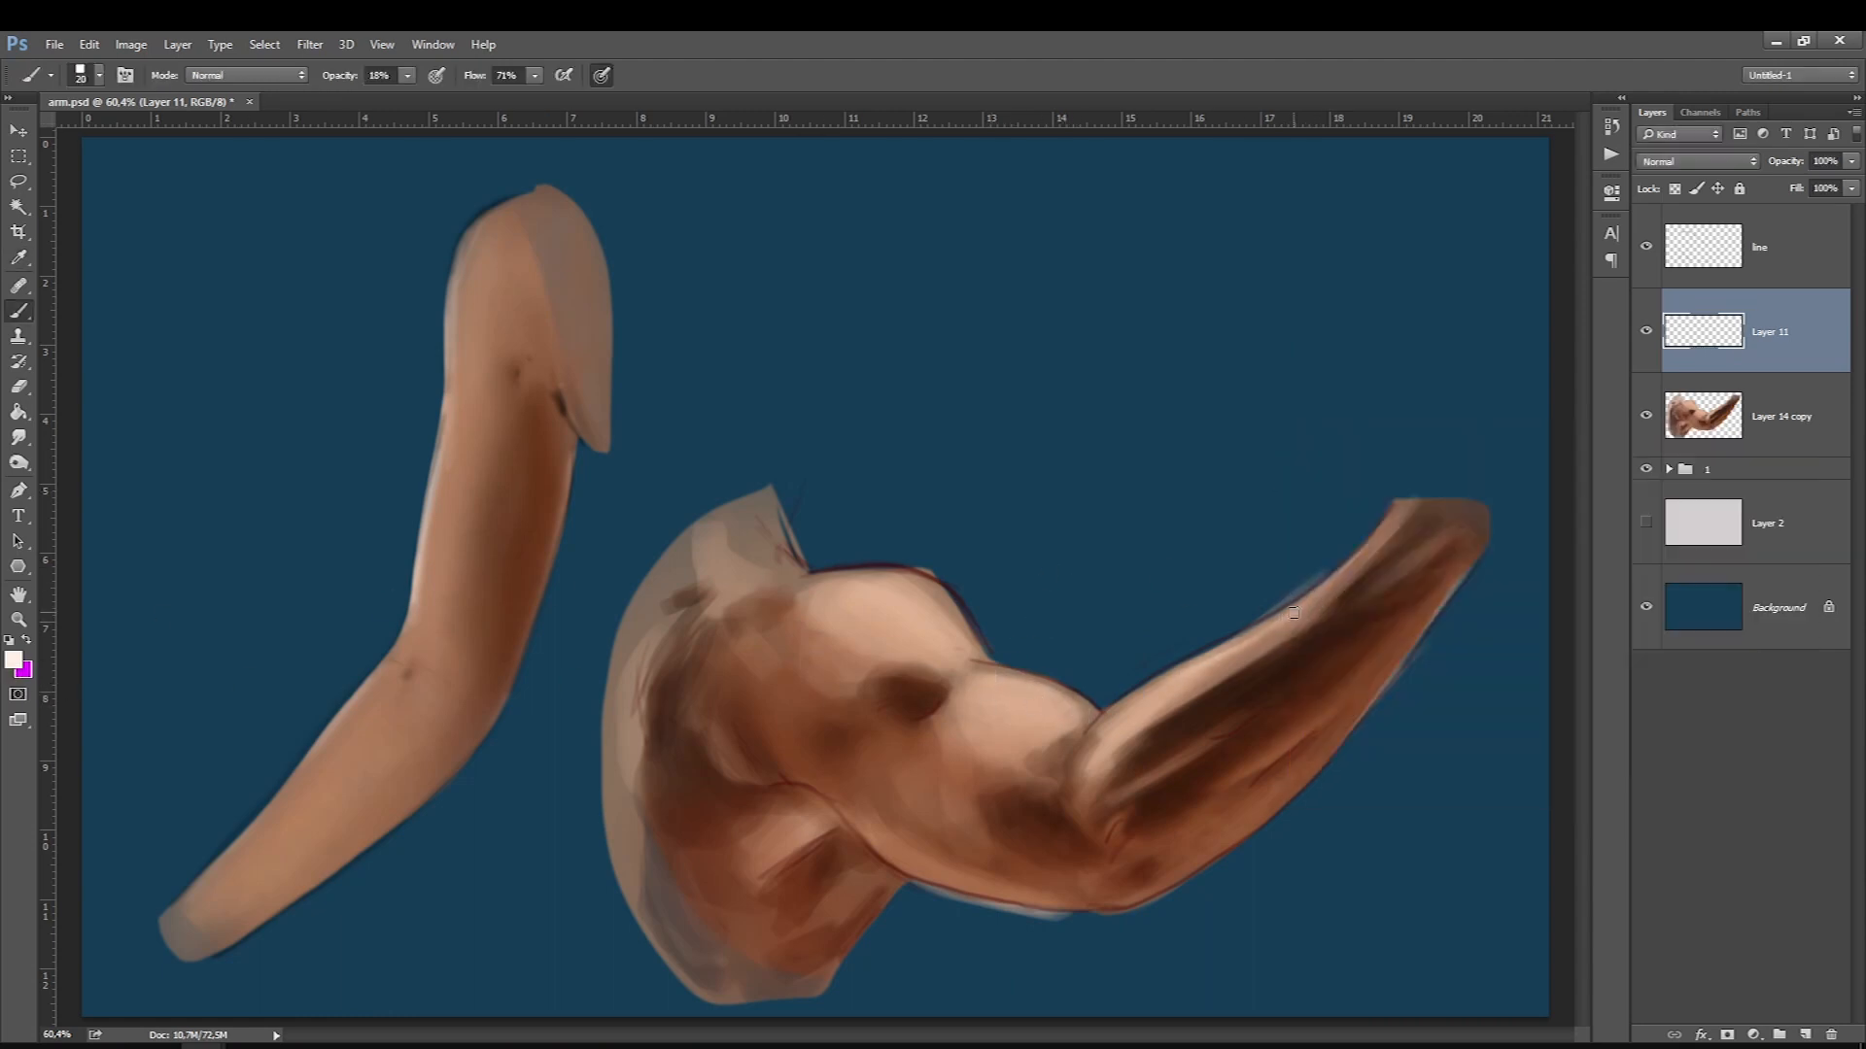
{"action": "key", "text": "bracketright"}
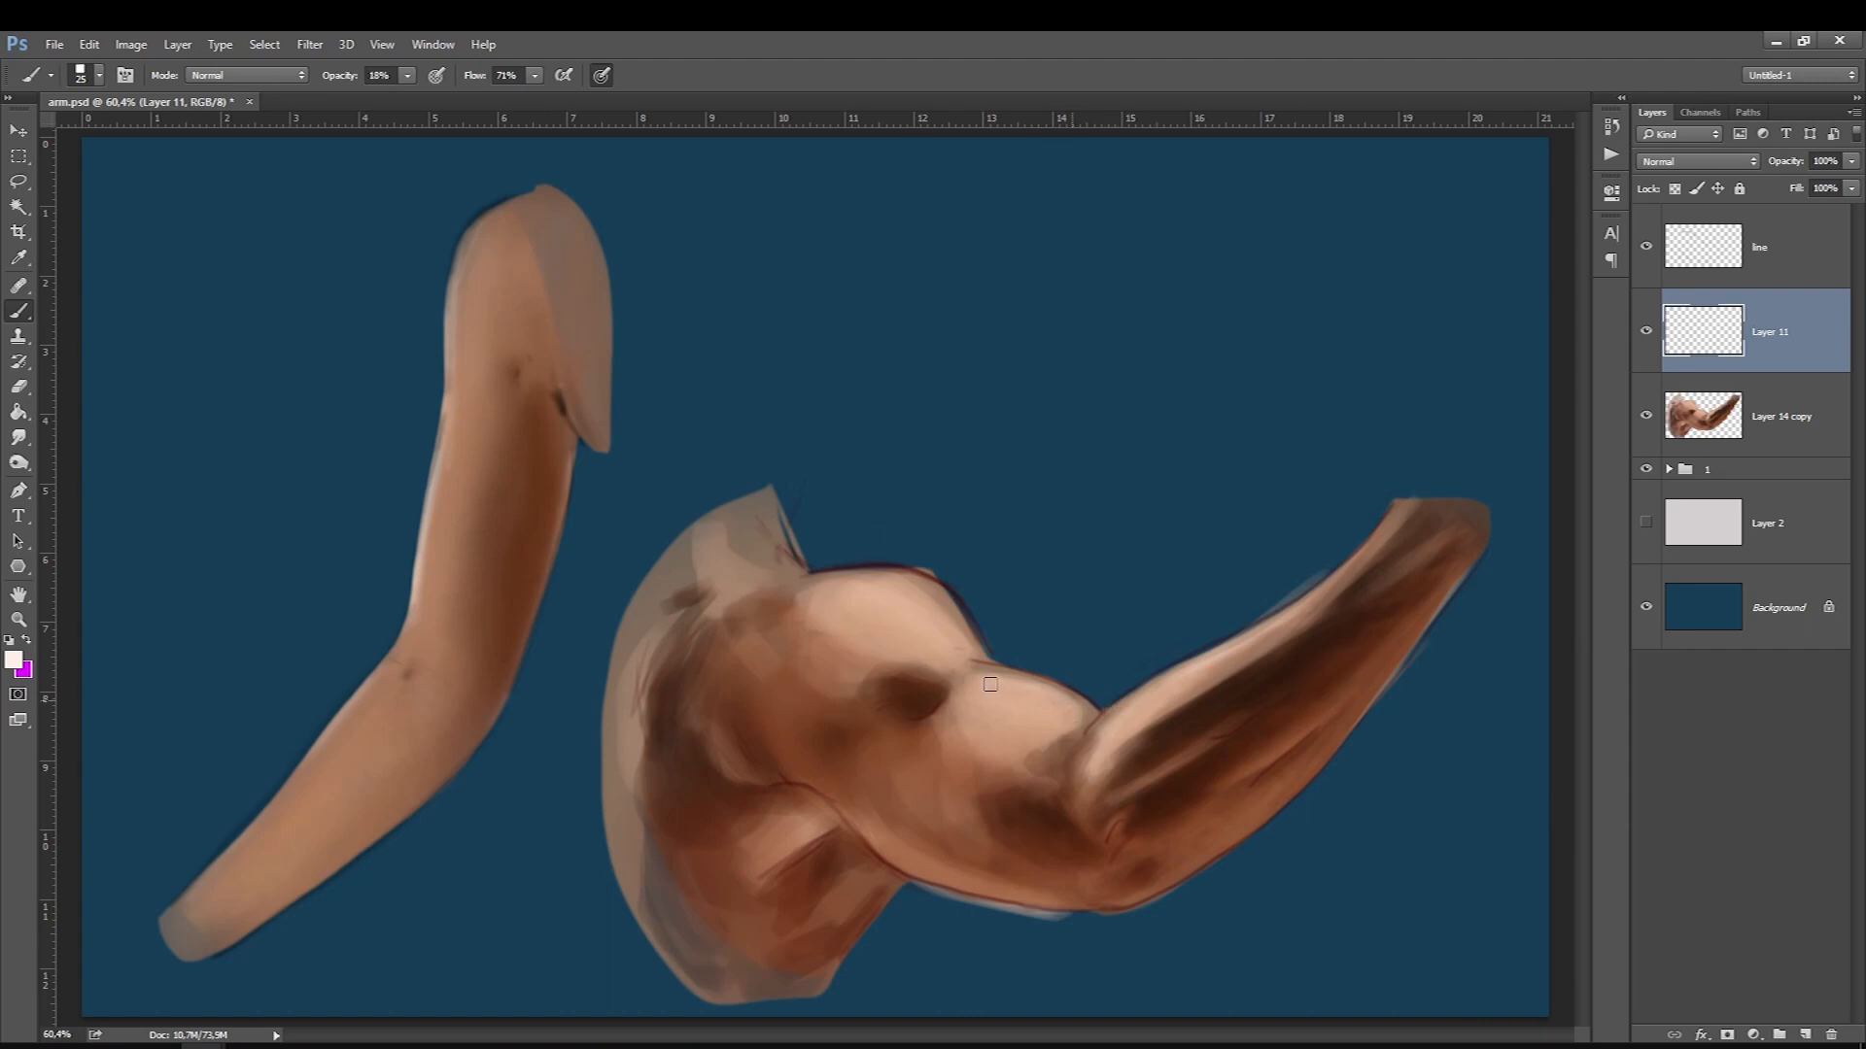
{"action": "left_click_drag", "start_coordinate": [943, 605], "coordinate": [986, 651]}
{"action": "key", "text": "bracketleft"}
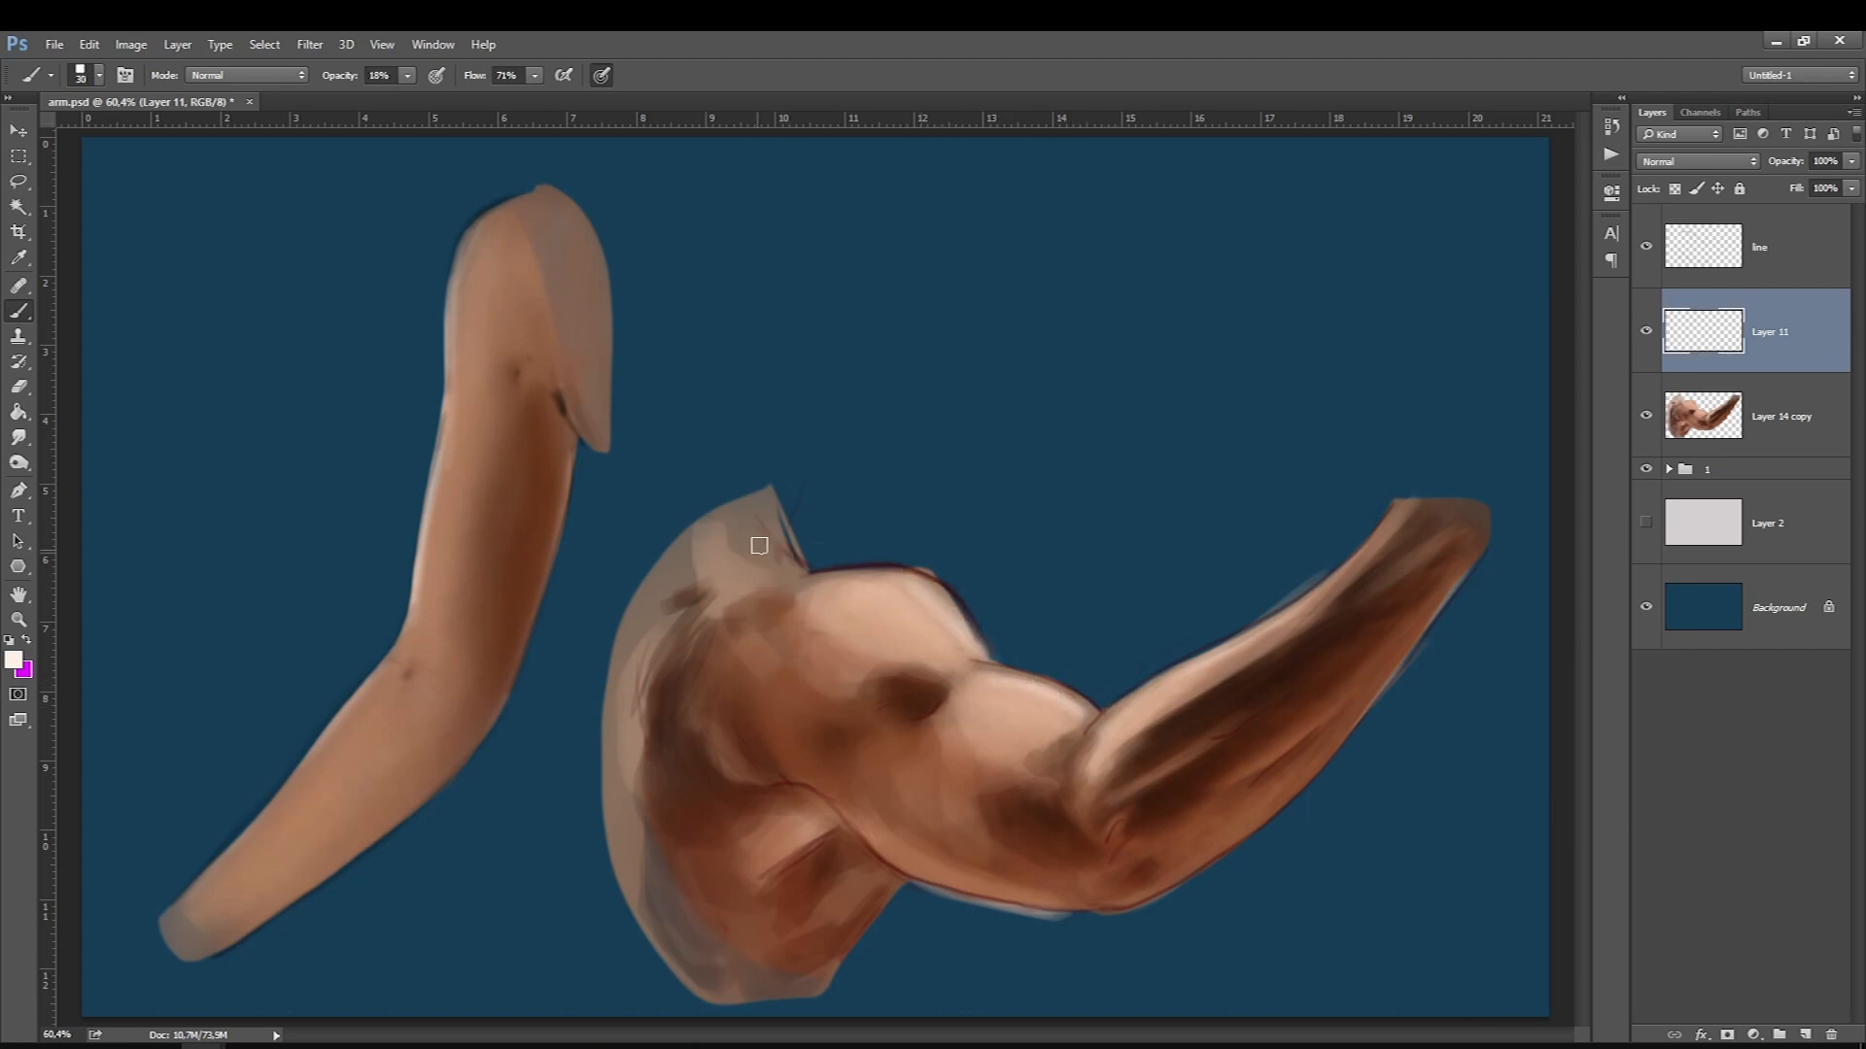
{"action": "mouse_move", "coordinate": [728, 606]}
{"action": "left_mouse_down"}
{"action": "mouse_move", "coordinate": [828, 833]}
{"action": "mouse_move", "coordinate": [954, 866]}
{"action": "mouse_move", "coordinate": [1041, 856]}
{"action": "mouse_move", "coordinate": [957, 879]}
{"action": "left_mouse_up"}
{"action": "left_click_drag", "start_coordinate": [1248, 768], "coordinate": [1439, 614]}
{"action": "left_click_drag", "start_coordinate": [1376, 679], "coordinate": [1345, 734]}
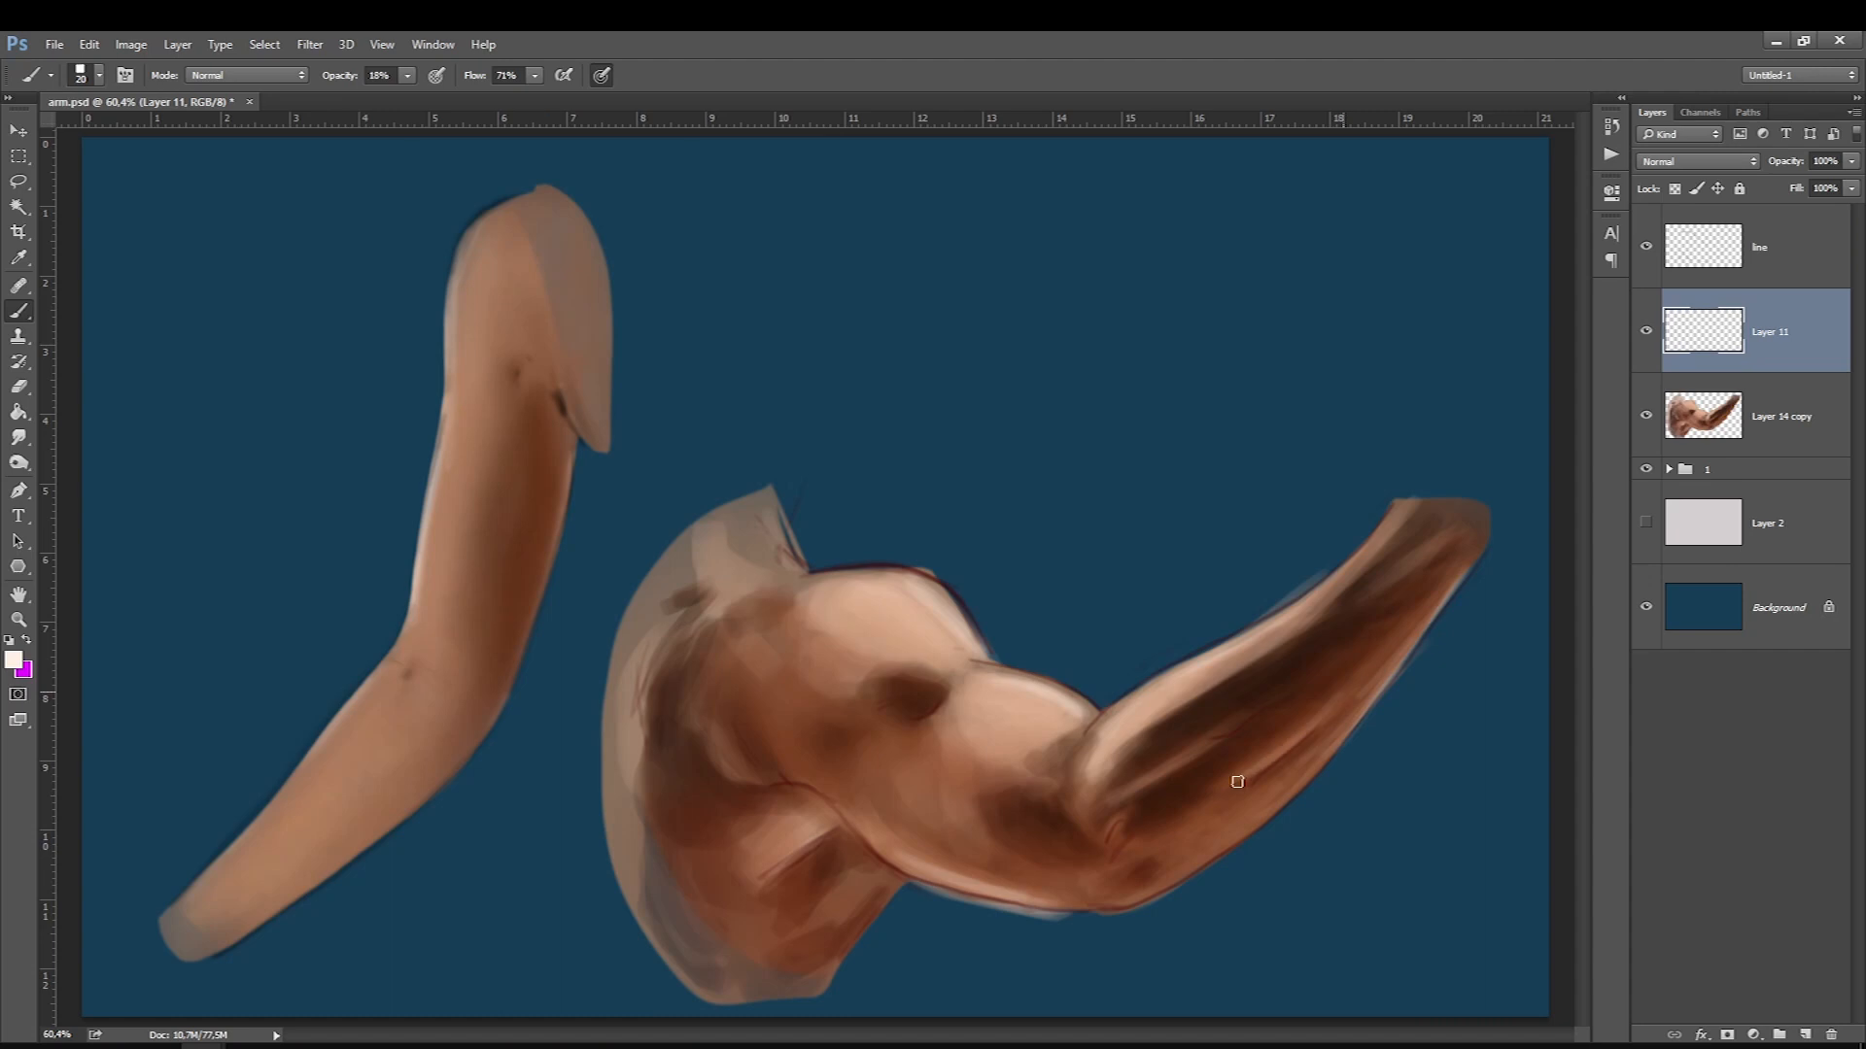
Choose the 411 px speckle brush and store a dark reddish brown as the background colour.
{"action": "right_click", "coordinate": [862, 710]}
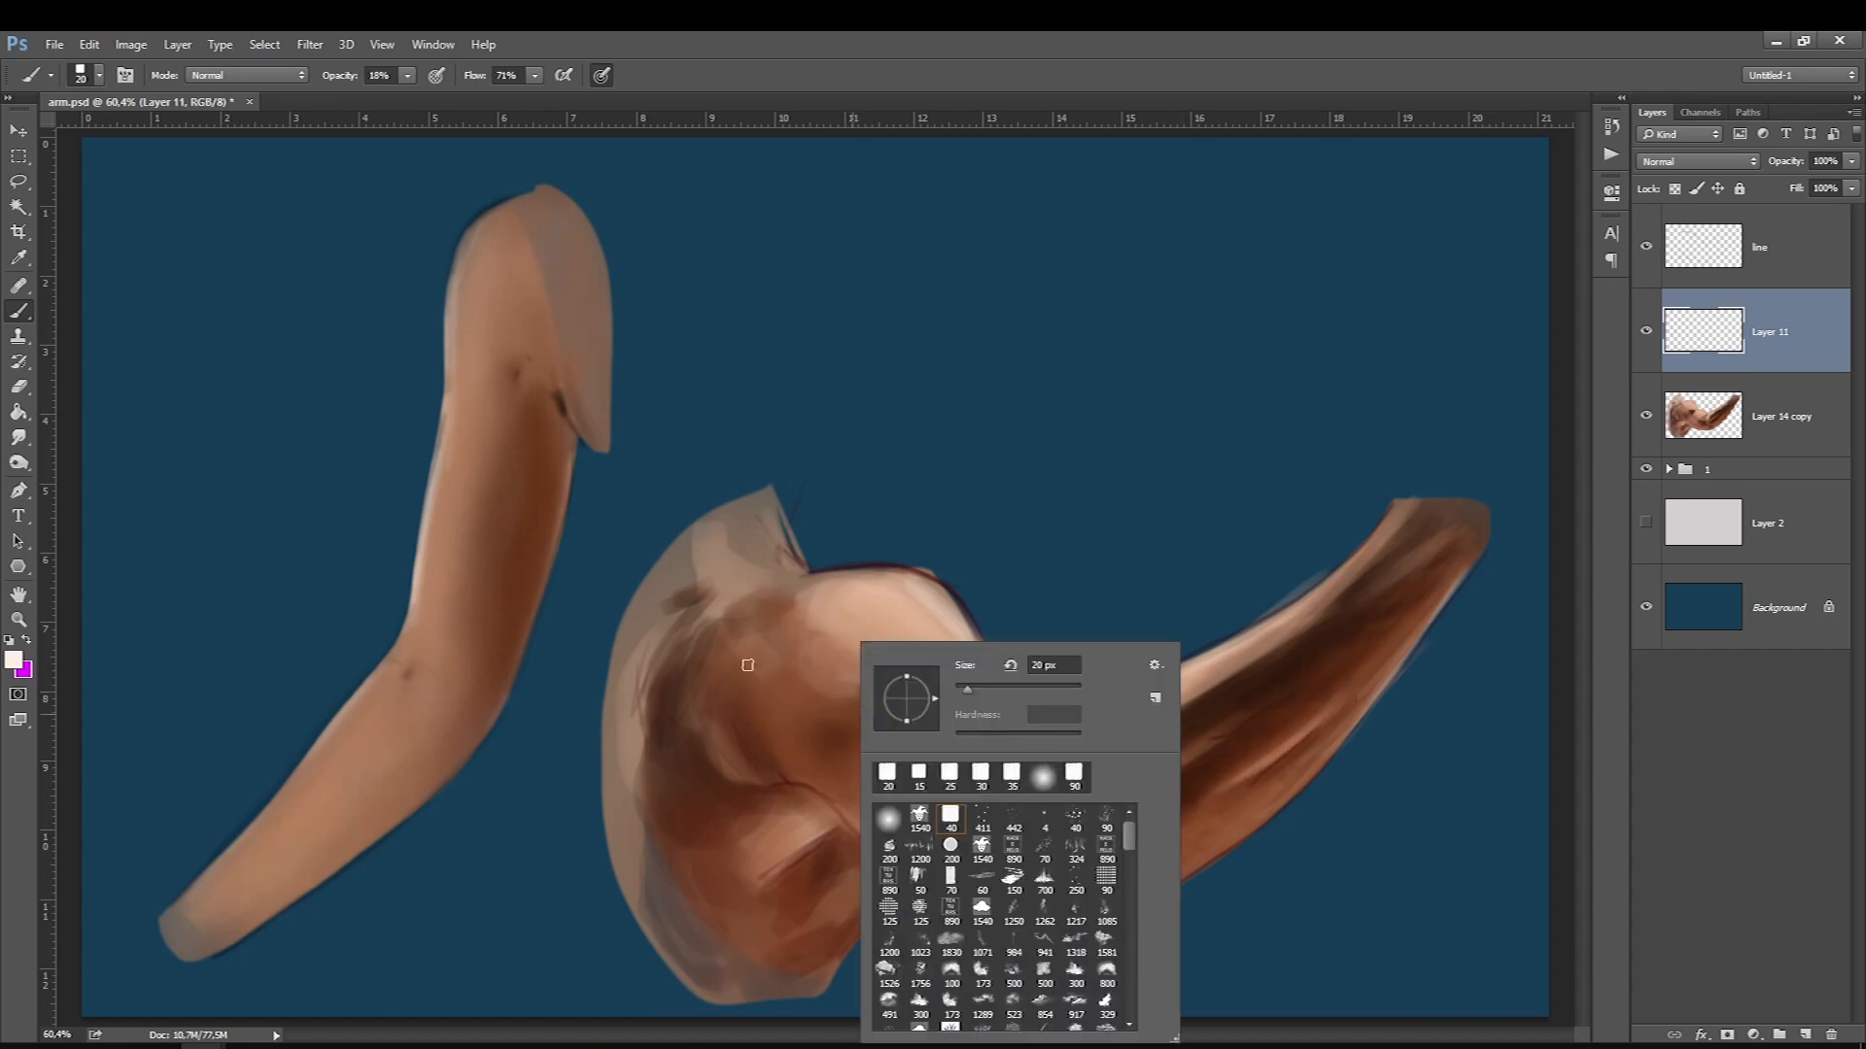
{"action": "double_click", "coordinate": [981, 820]}
{"action": "left_click", "coordinate": [14, 660]}
{"action": "left_click", "coordinate": [904, 691]}
{"action": "left_click_drag", "start_coordinate": [1496, 628], "coordinate": [1528, 608]}
{"action": "key", "text": "Return"}
{"action": "key", "text": "x"}
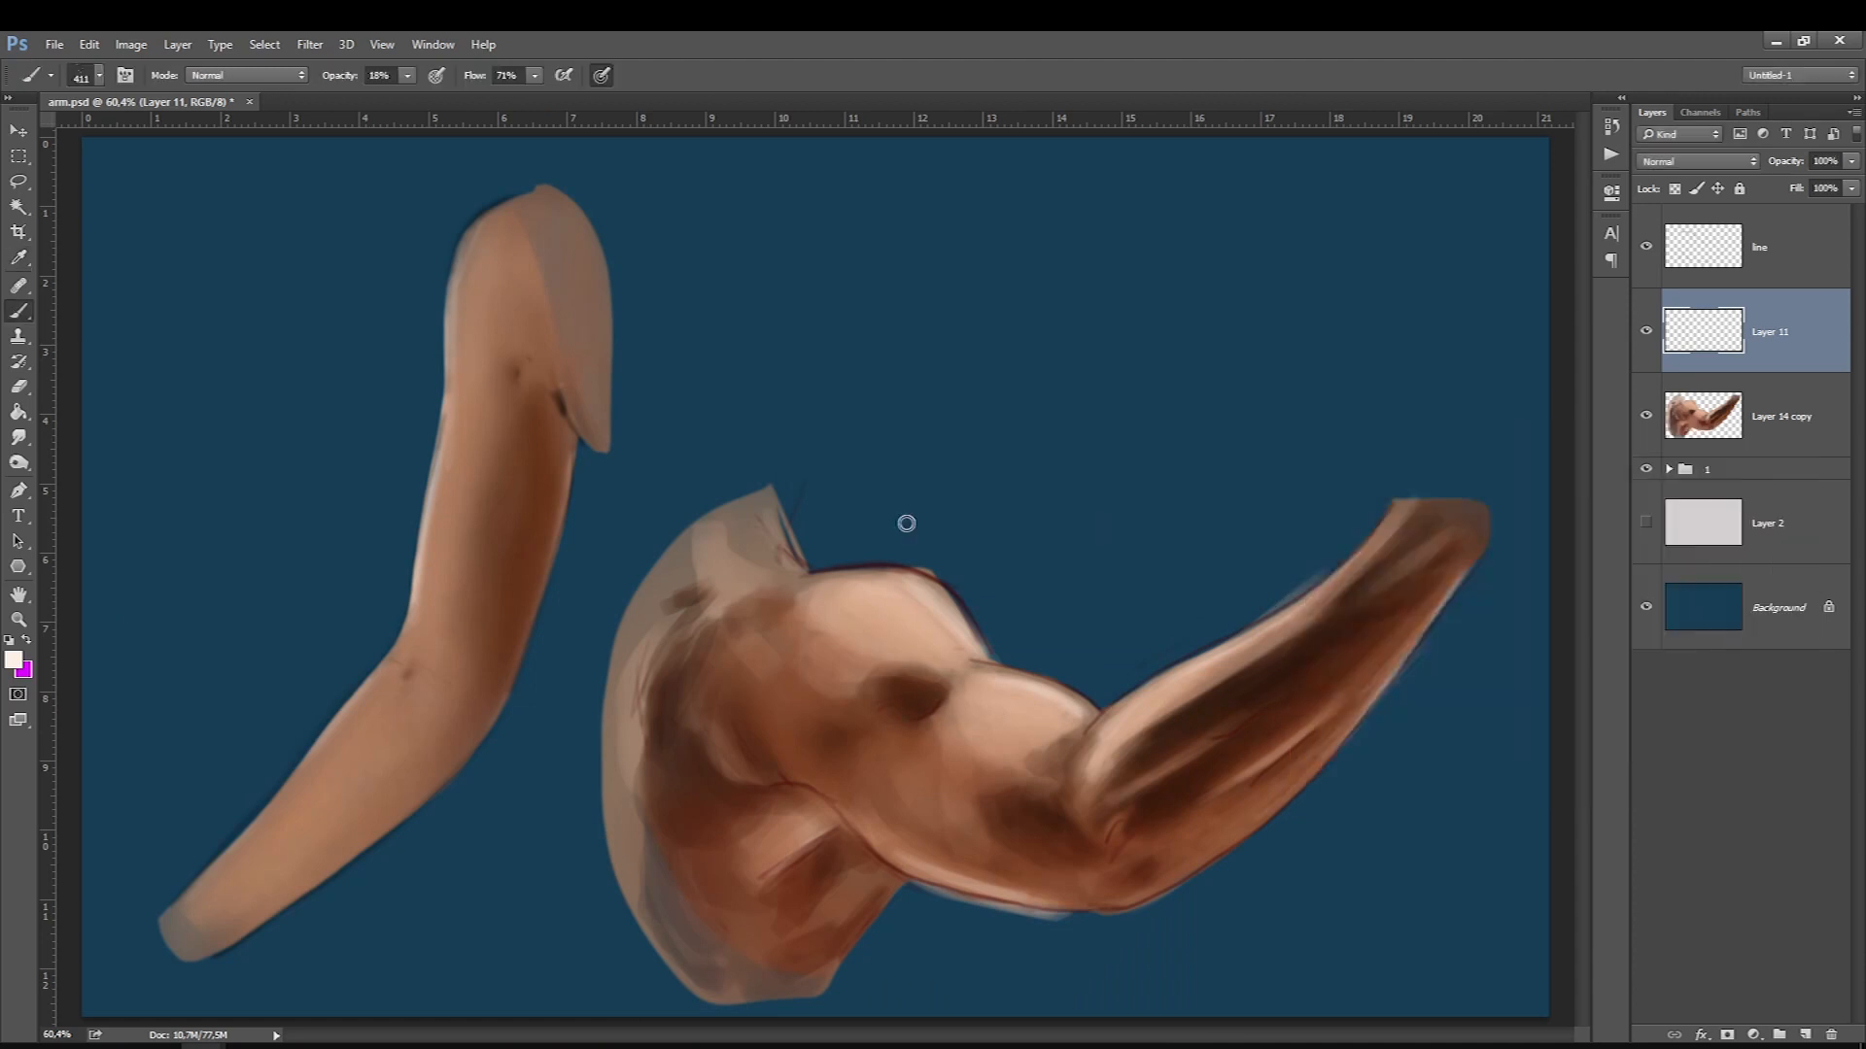
Set the foreground colour to a light cream yellow for the skin speckles.
{"action": "left_click", "coordinate": [14, 661]}
{"action": "left_click", "coordinate": [1336, 507]}
{"action": "left_click", "coordinate": [1330, 501]}
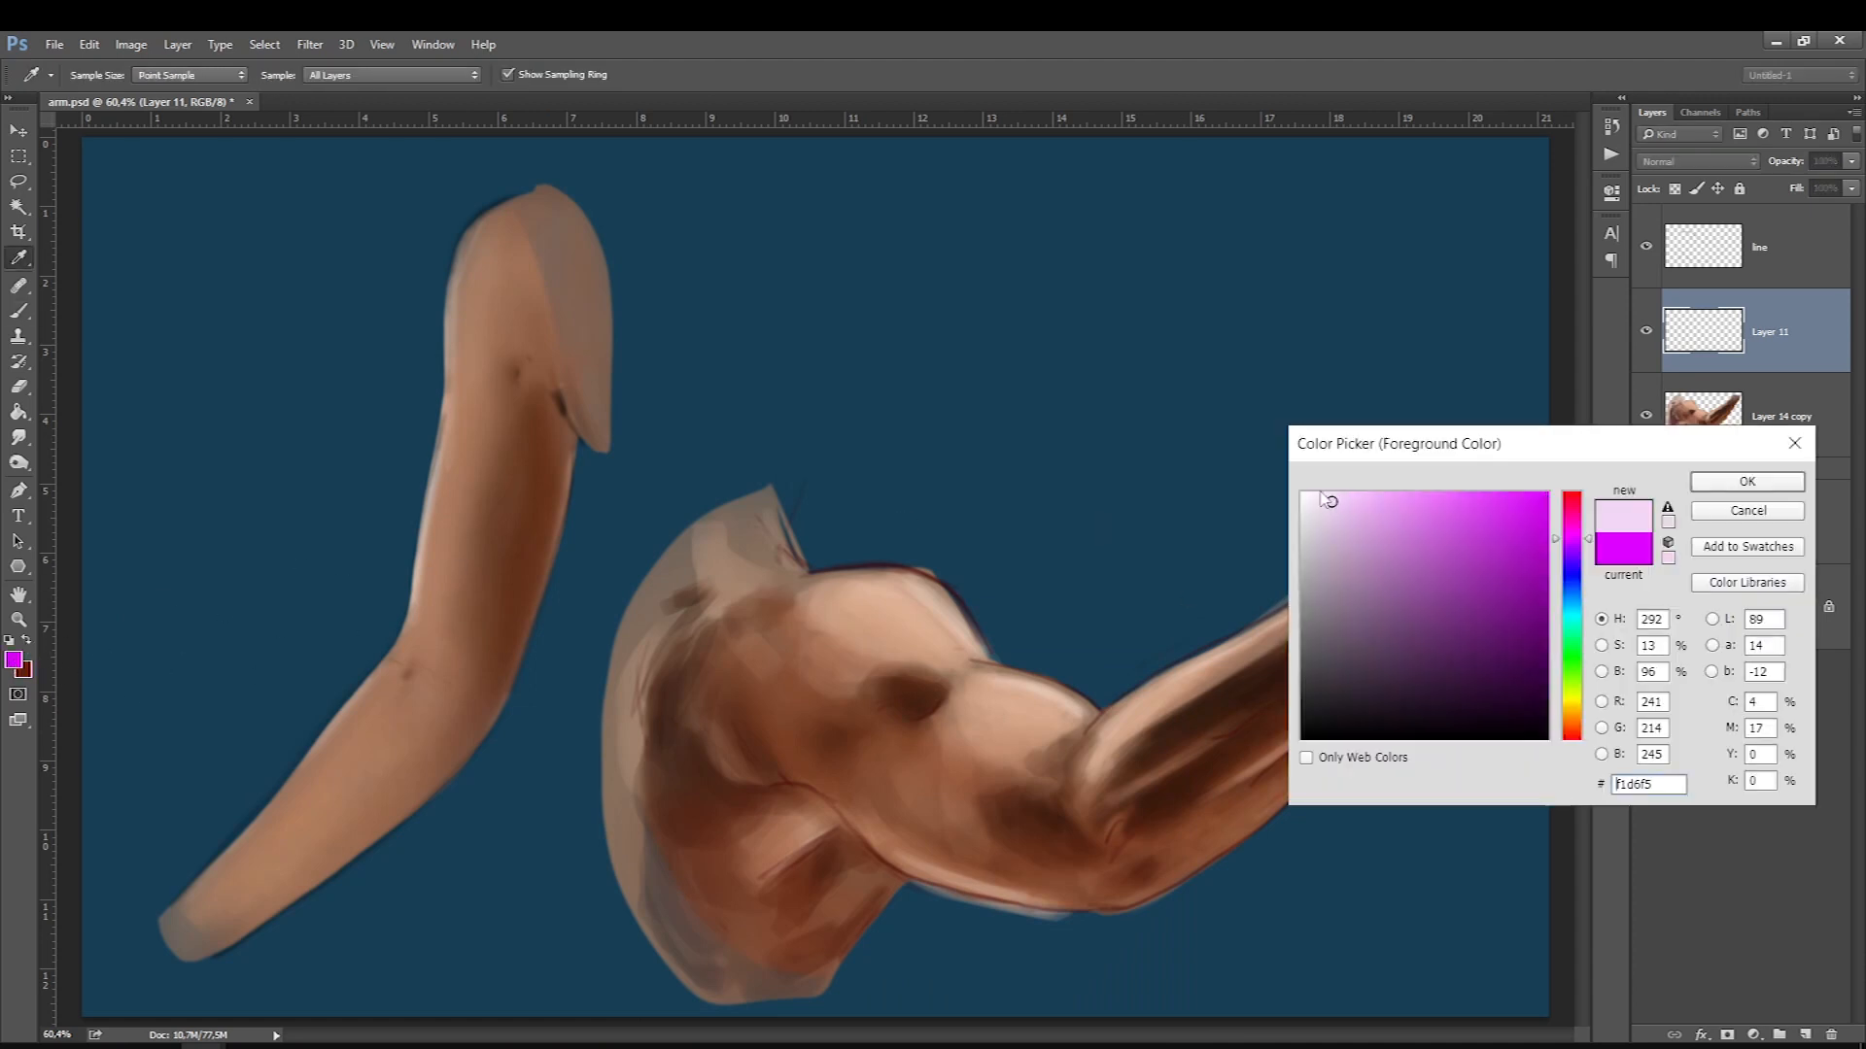
{"action": "left_click", "coordinate": [1576, 678]}
{"action": "left_click_drag", "start_coordinate": [1323, 487], "coordinate": [1352, 488]}
{"action": "key", "text": "Return"}
{"action": "key", "text": "b"}
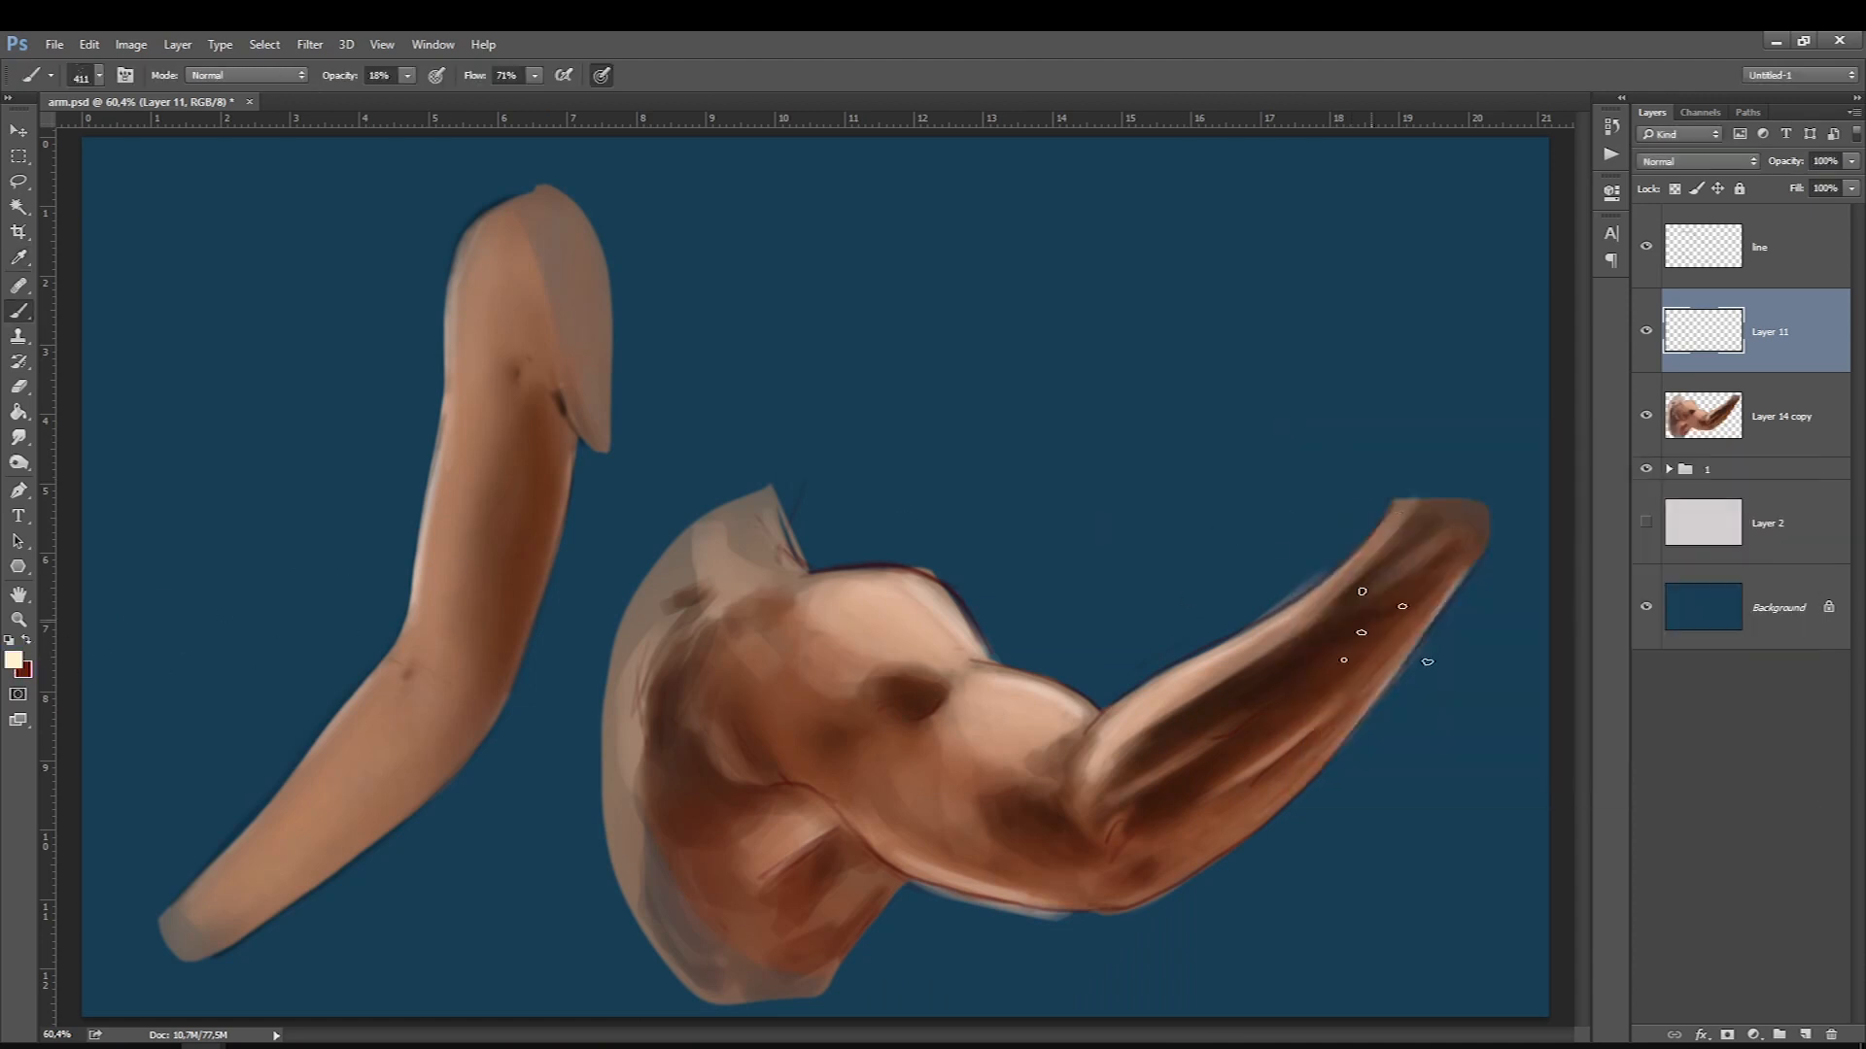
Select the outline of Layer 14 copy and scatter cream speckles over the arm on Layer 11 at 58% brush opacity.
{"action": "left_click", "coordinate": [1702, 416], "text": "ctrl"}
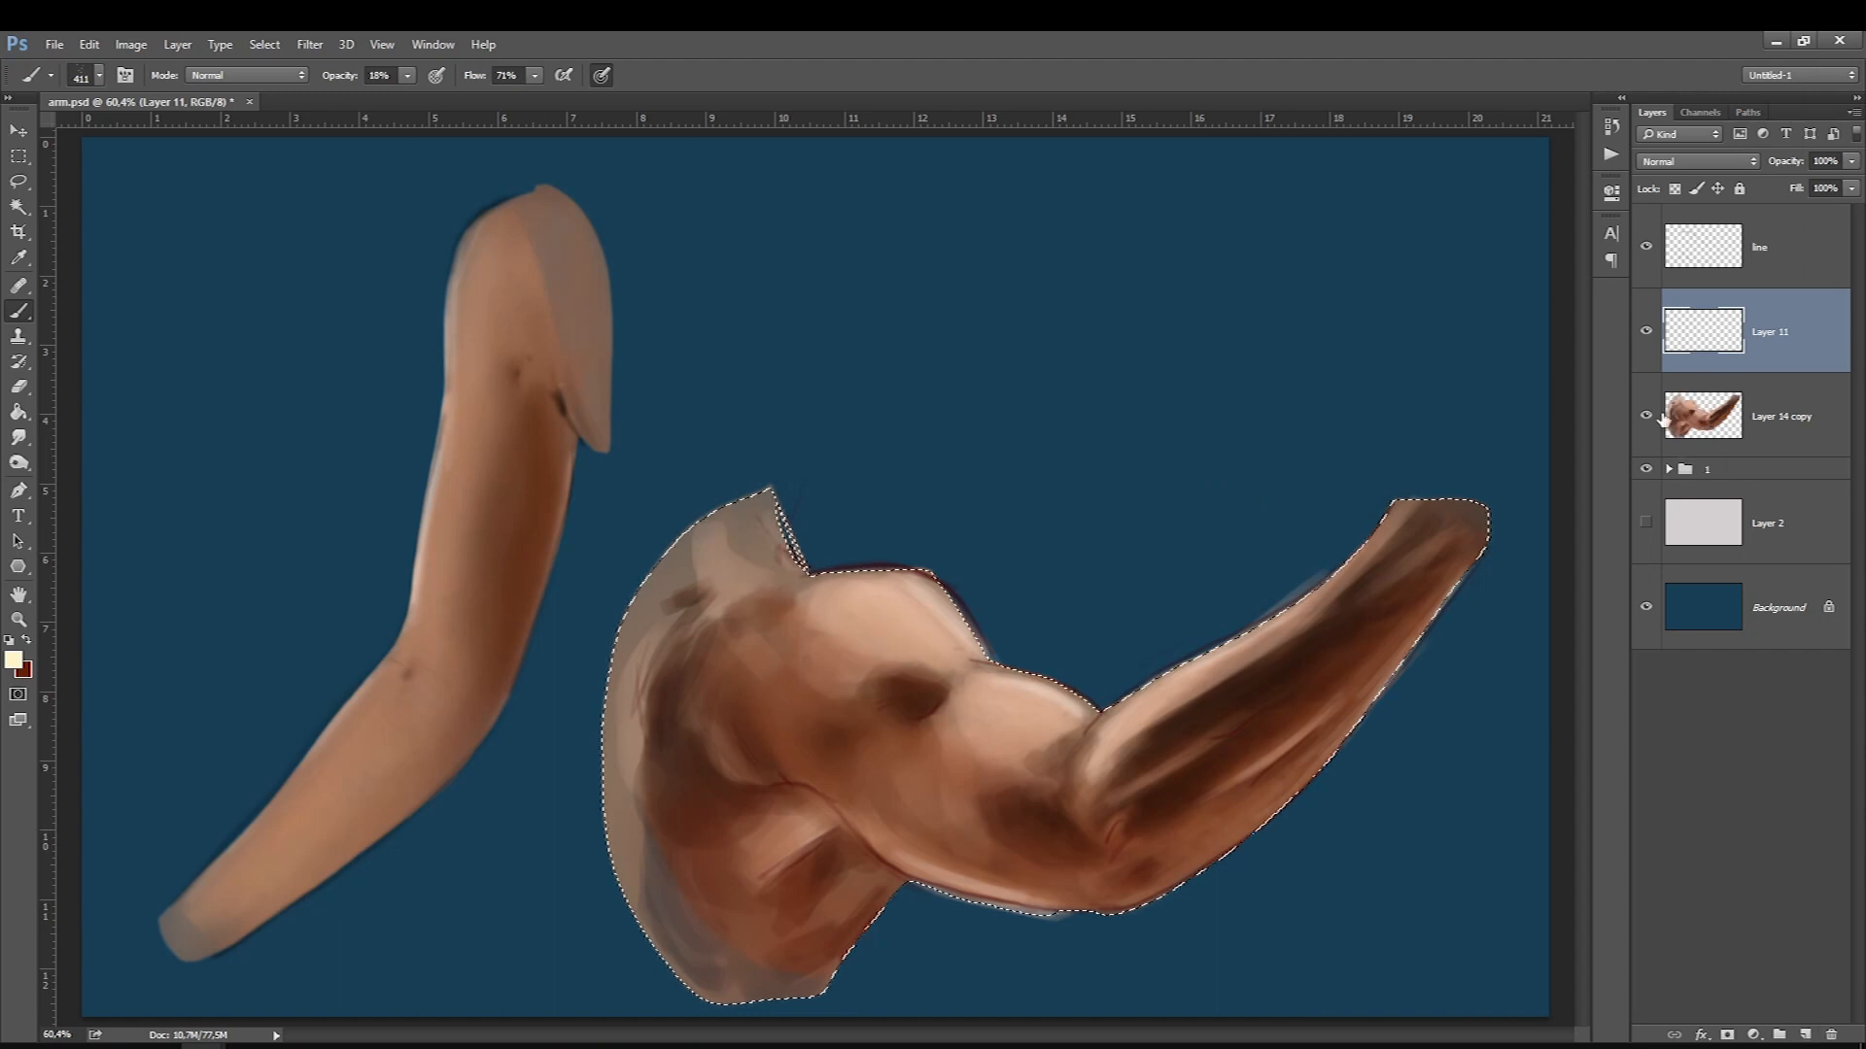
{"action": "key", "text": "5"}
{"action": "key", "text": "8"}
{"action": "mouse_move", "coordinate": [1448, 525]}
{"action": "left_mouse_down"}
{"action": "mouse_move", "coordinate": [1293, 748]}
{"action": "mouse_move", "coordinate": [1018, 861]}
{"action": "left_mouse_up"}
{"action": "key", "text": "bracketleft"}
{"action": "key", "text": "bracketleft"}
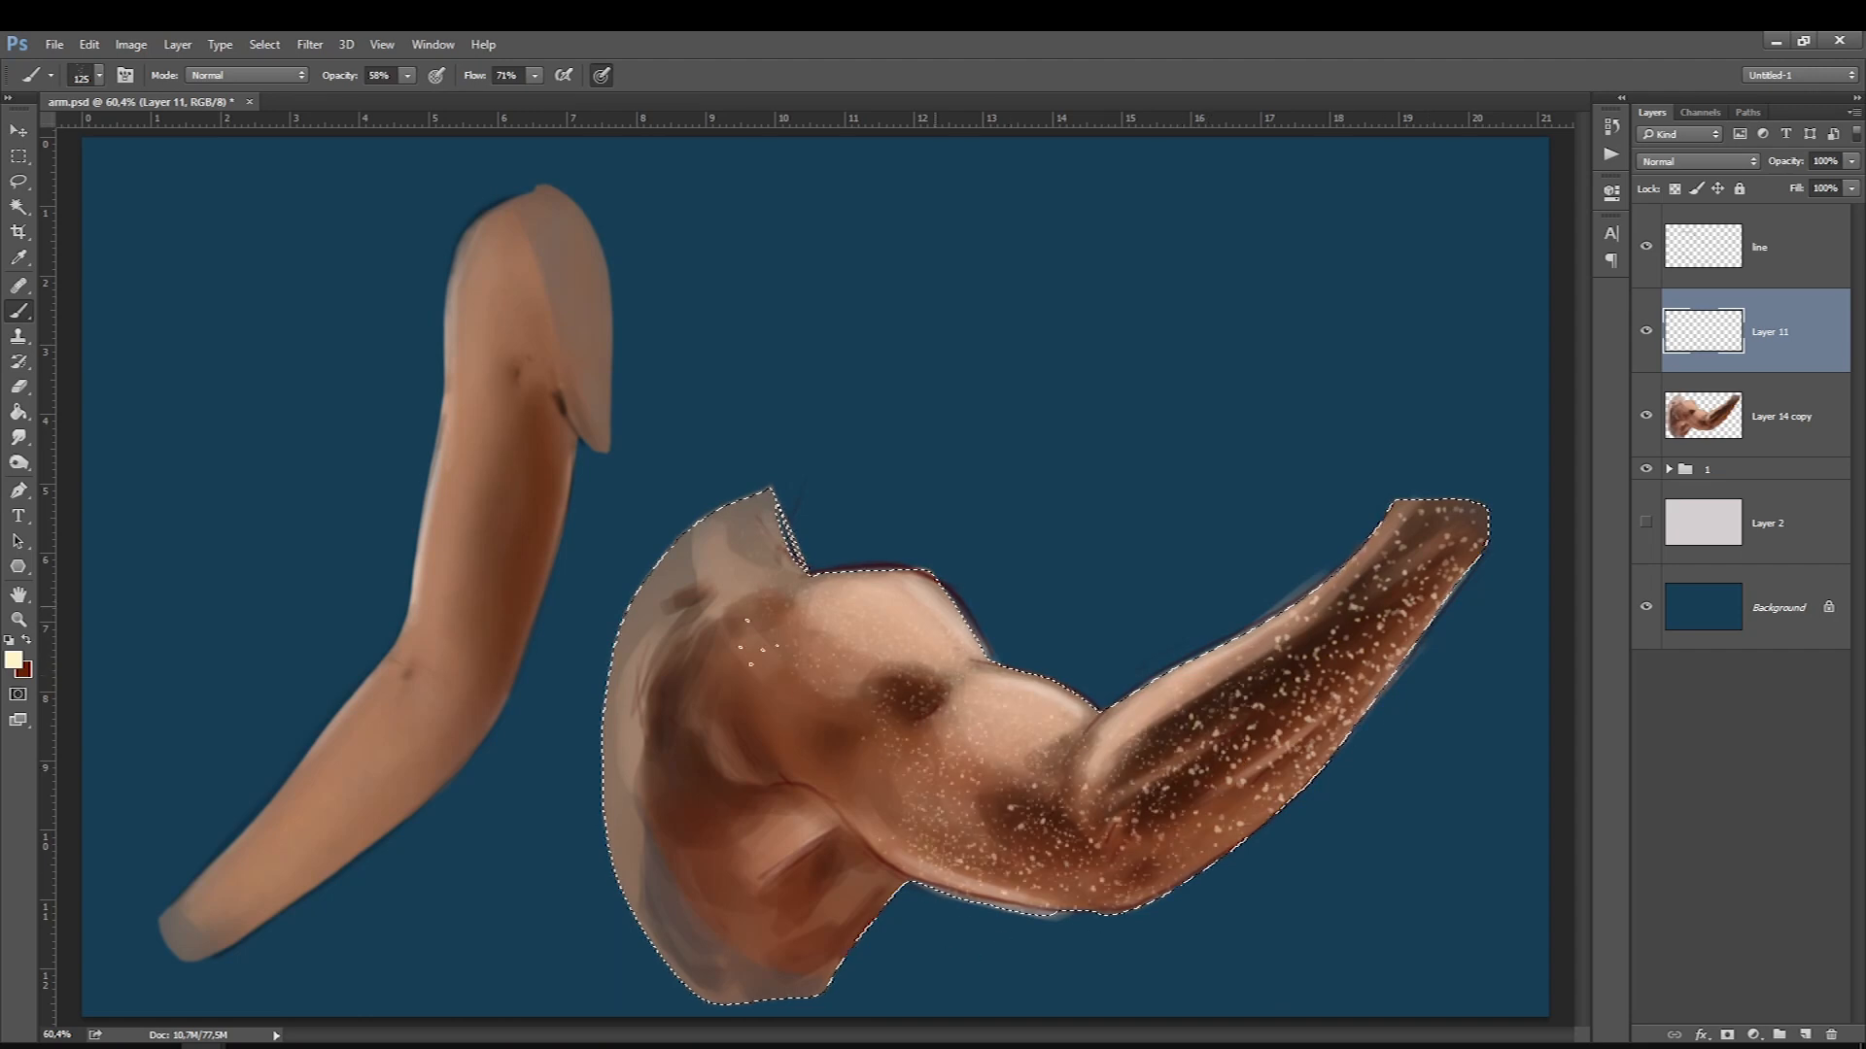
Switch to the dark reddish brown and scatter dark speckles over the bent arm on Layer 11.
{"action": "key", "text": "x"}
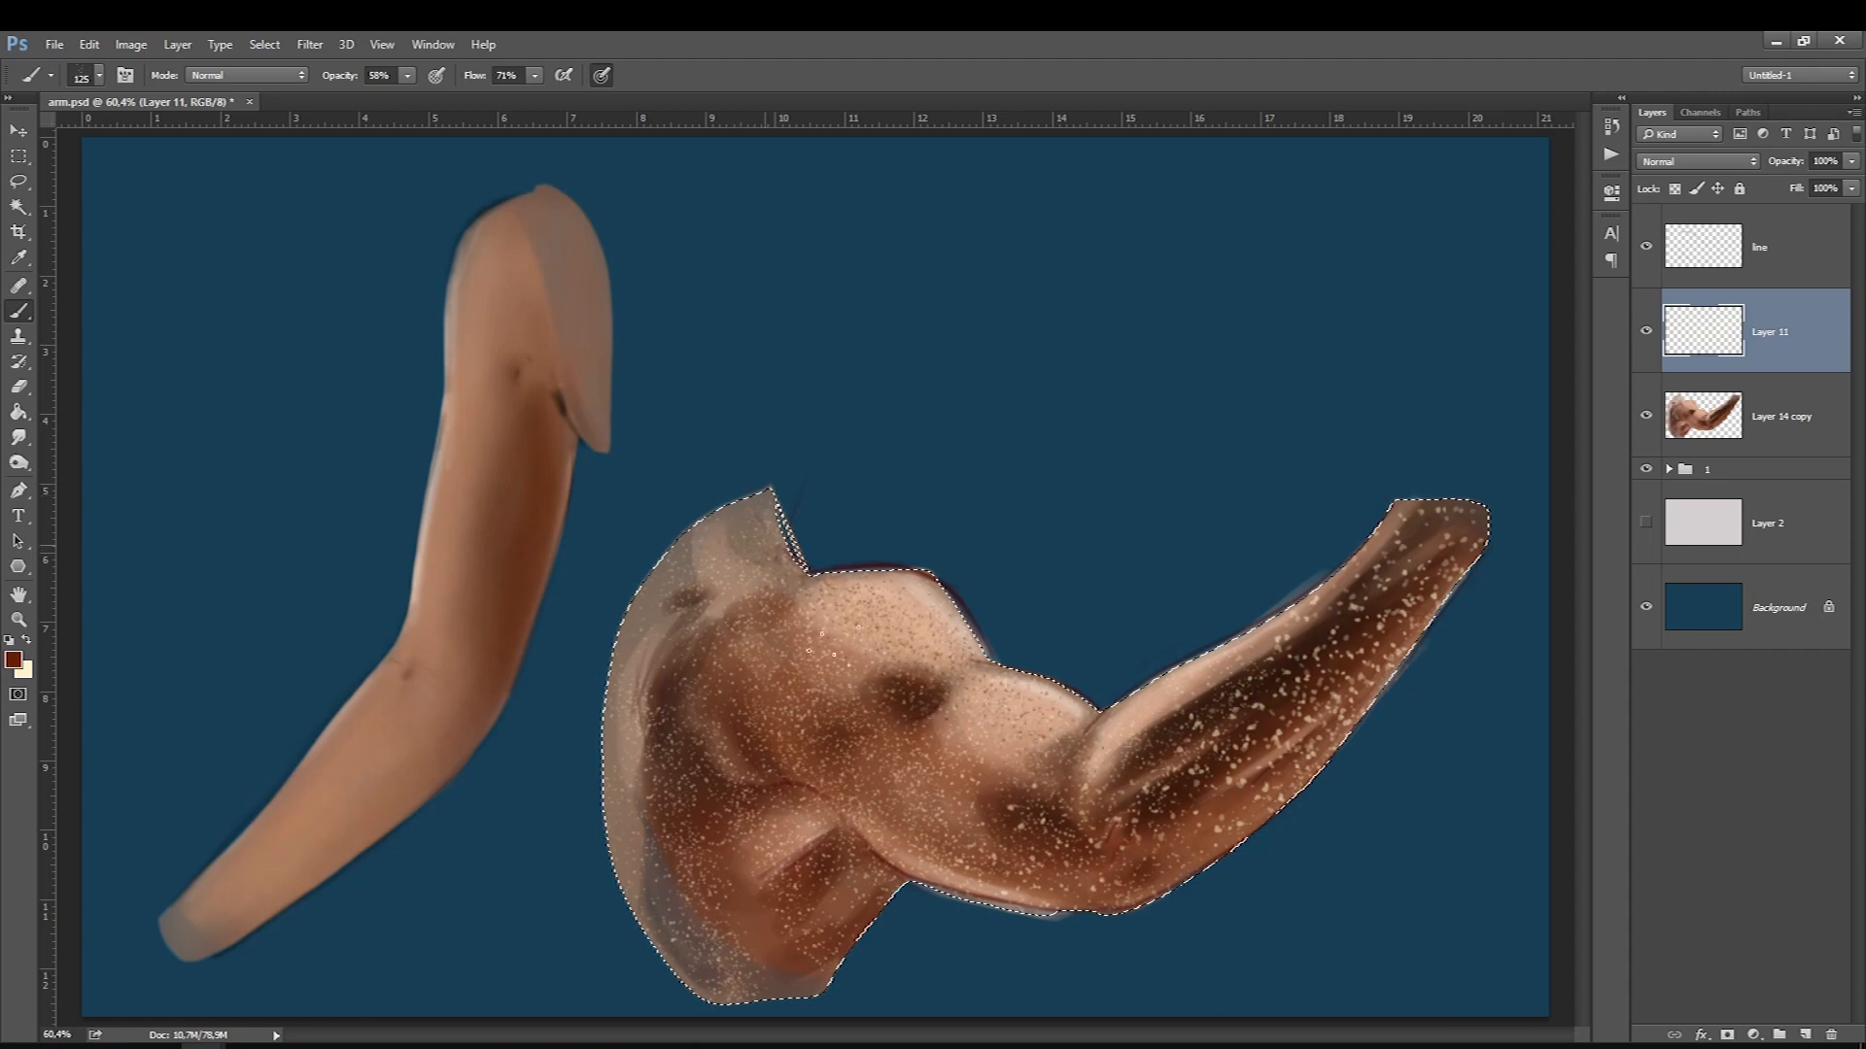
{"action": "key", "text": "bracketleft"}
{"action": "key", "text": "bracketleft"}
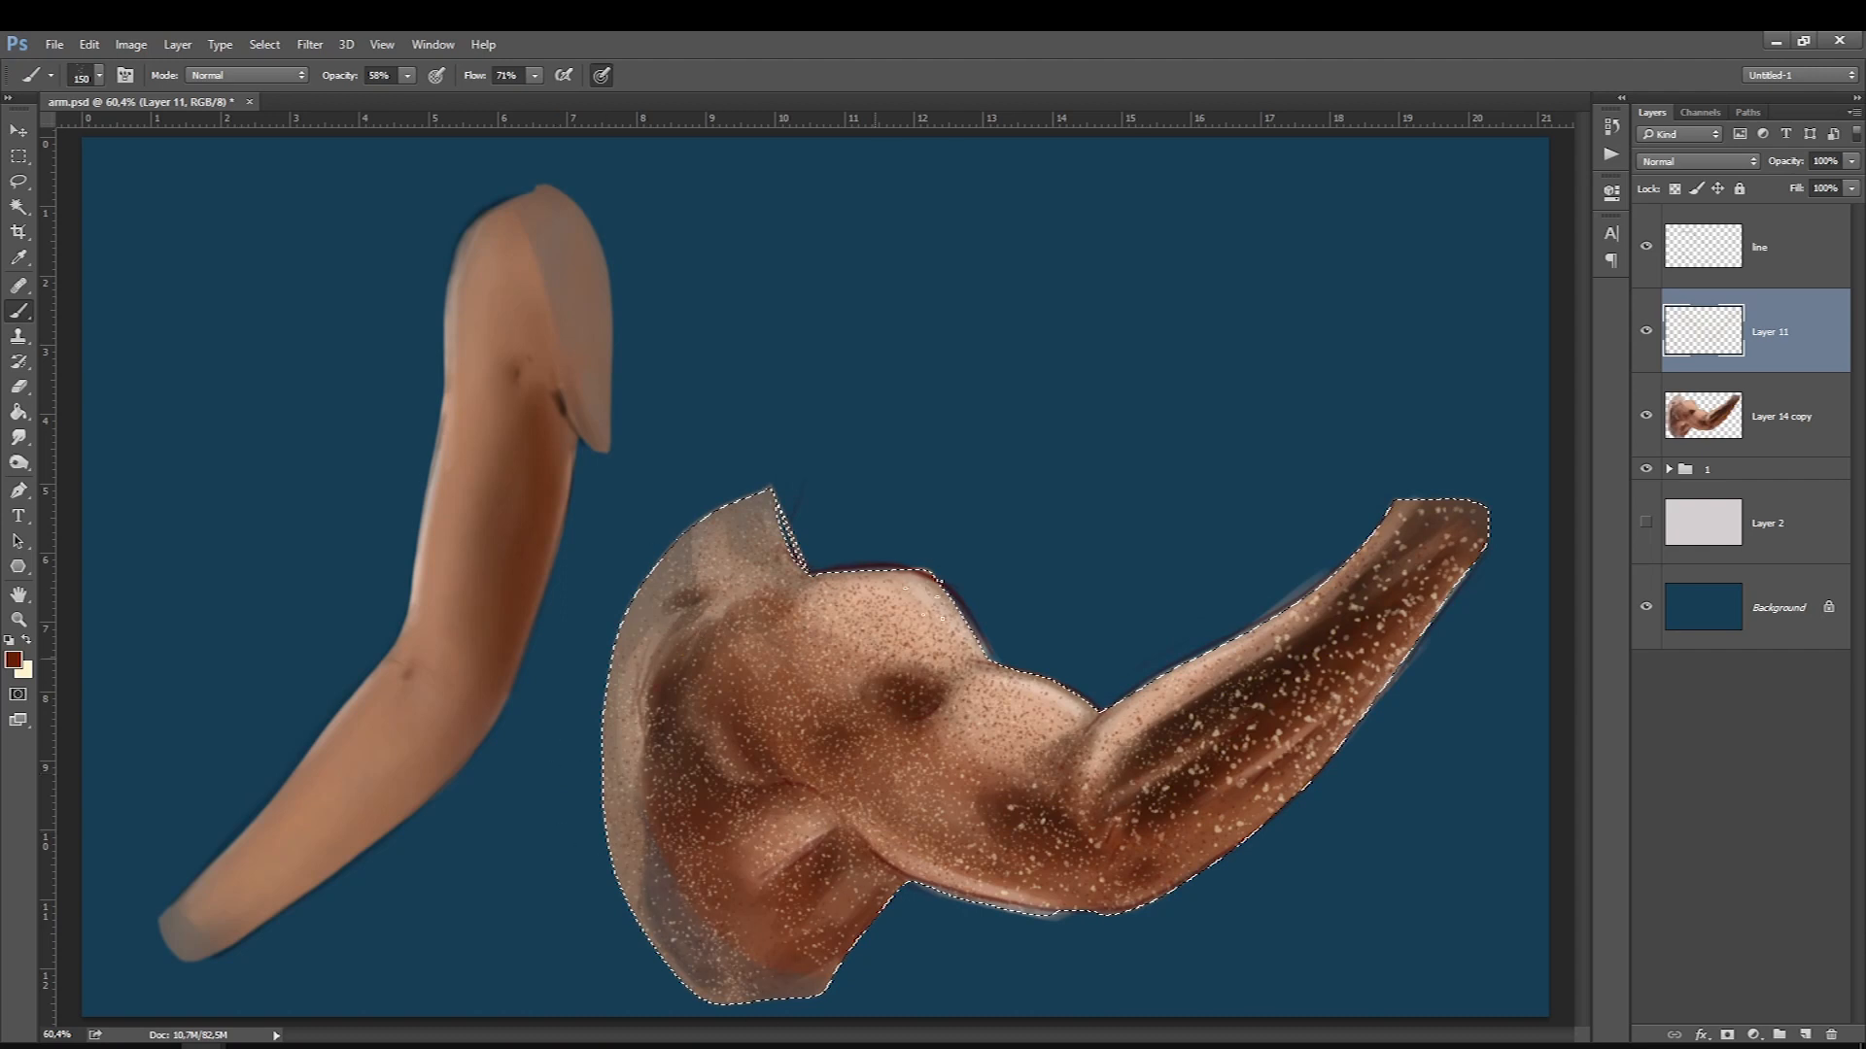
Try Multiply on the speckle layer, settle on the Overlay blend mode, and lower its opacity to 19%.
{"action": "left_click", "coordinate": [1680, 161]}
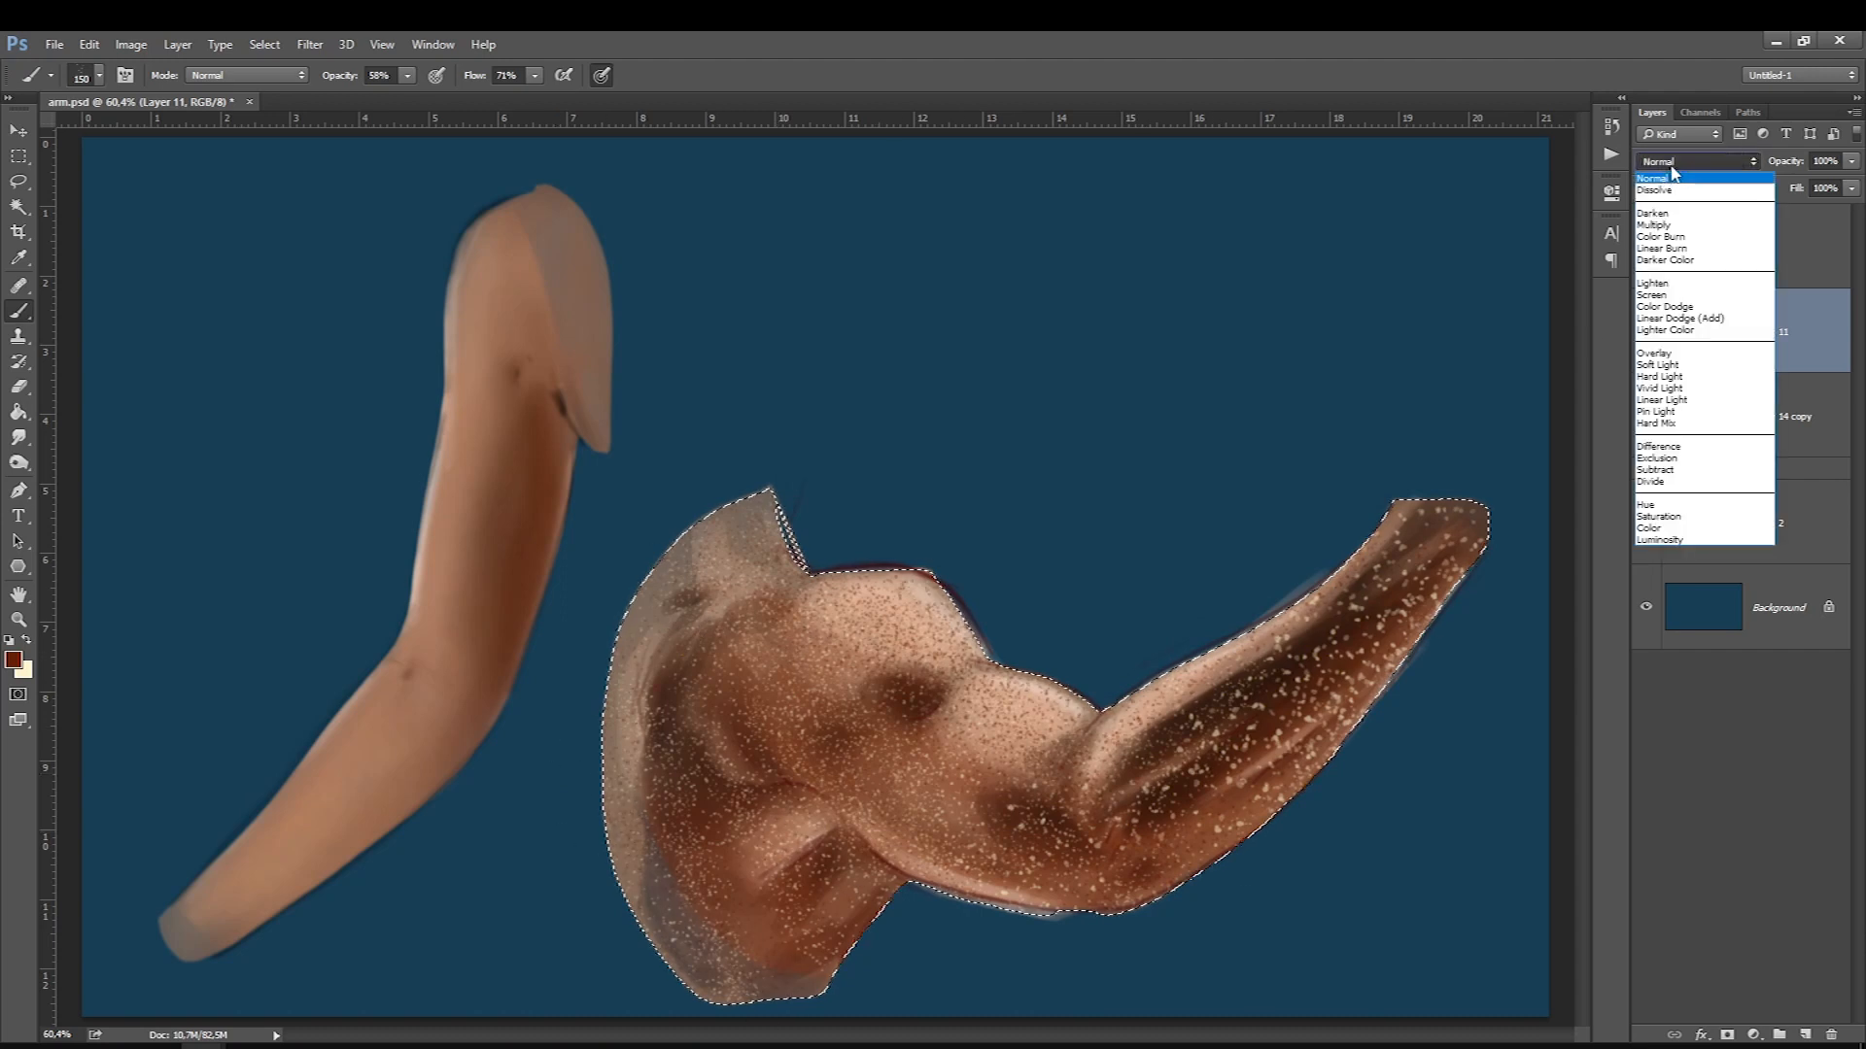
{"action": "left_click", "coordinate": [1652, 224]}
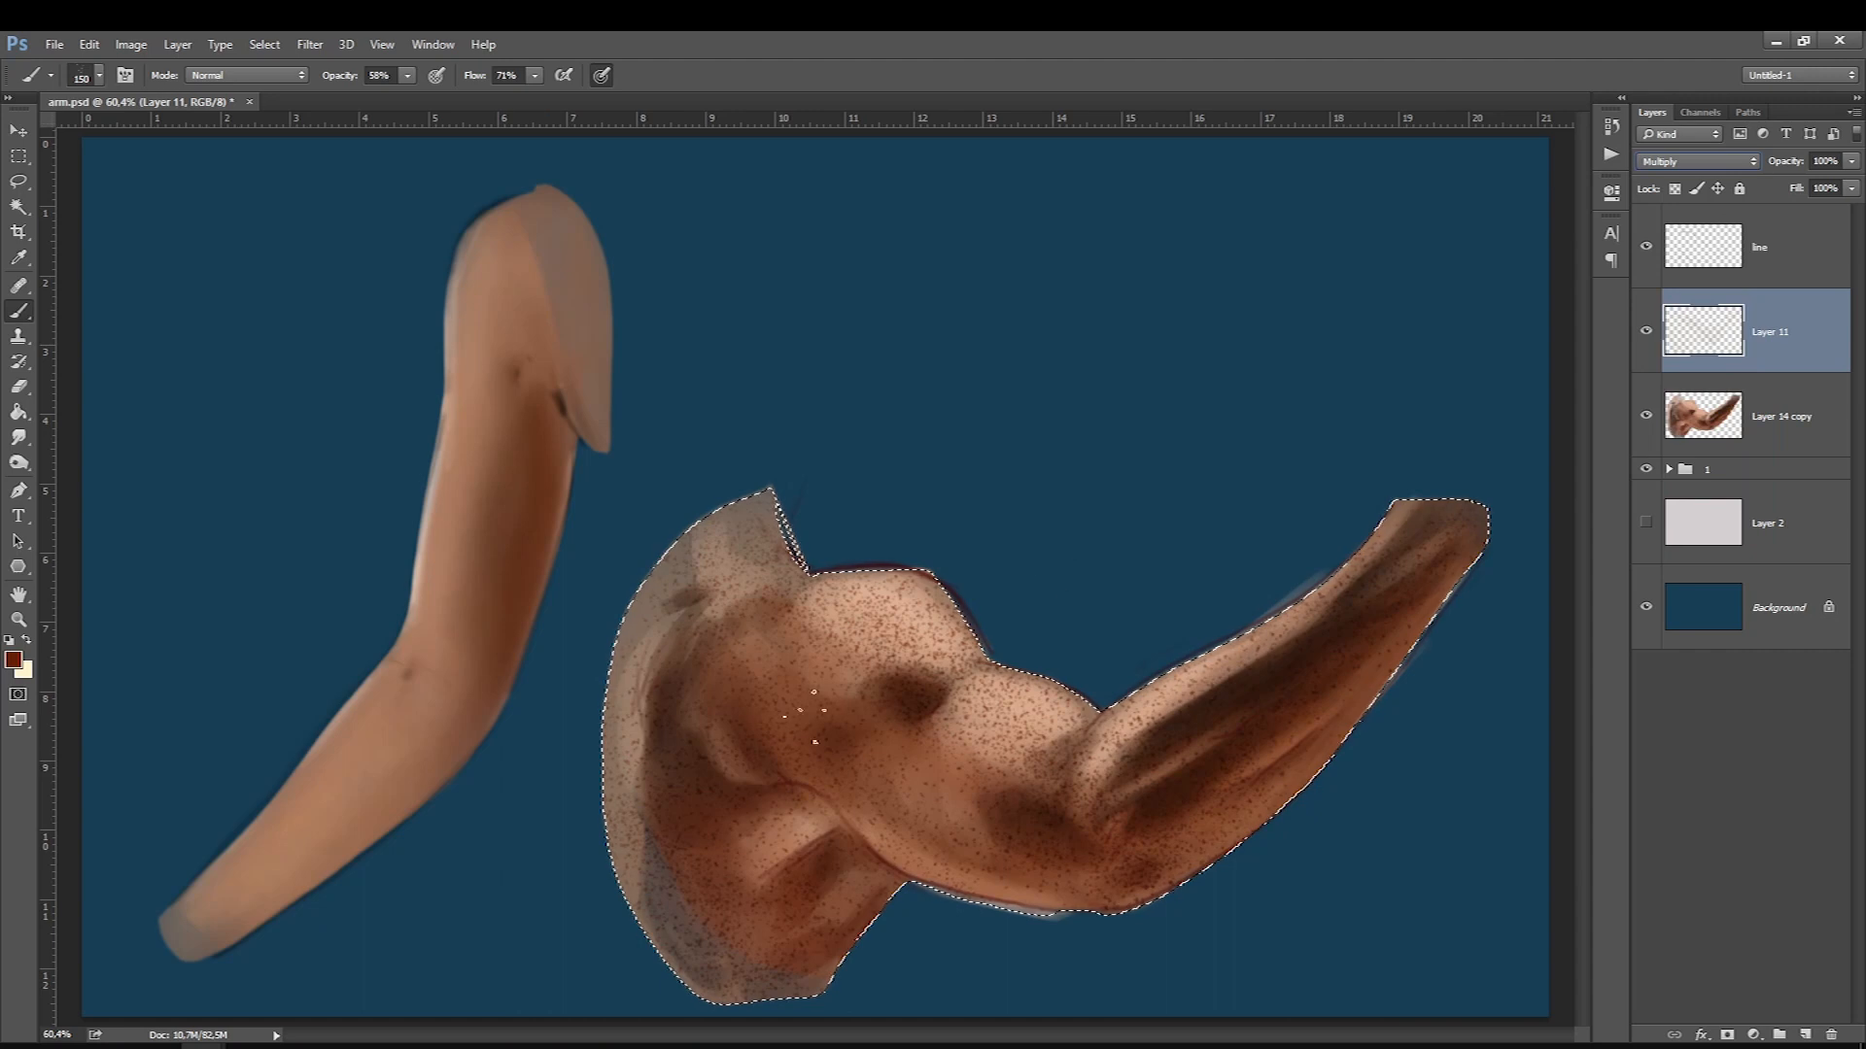
{"action": "left_click", "coordinate": [1652, 163]}
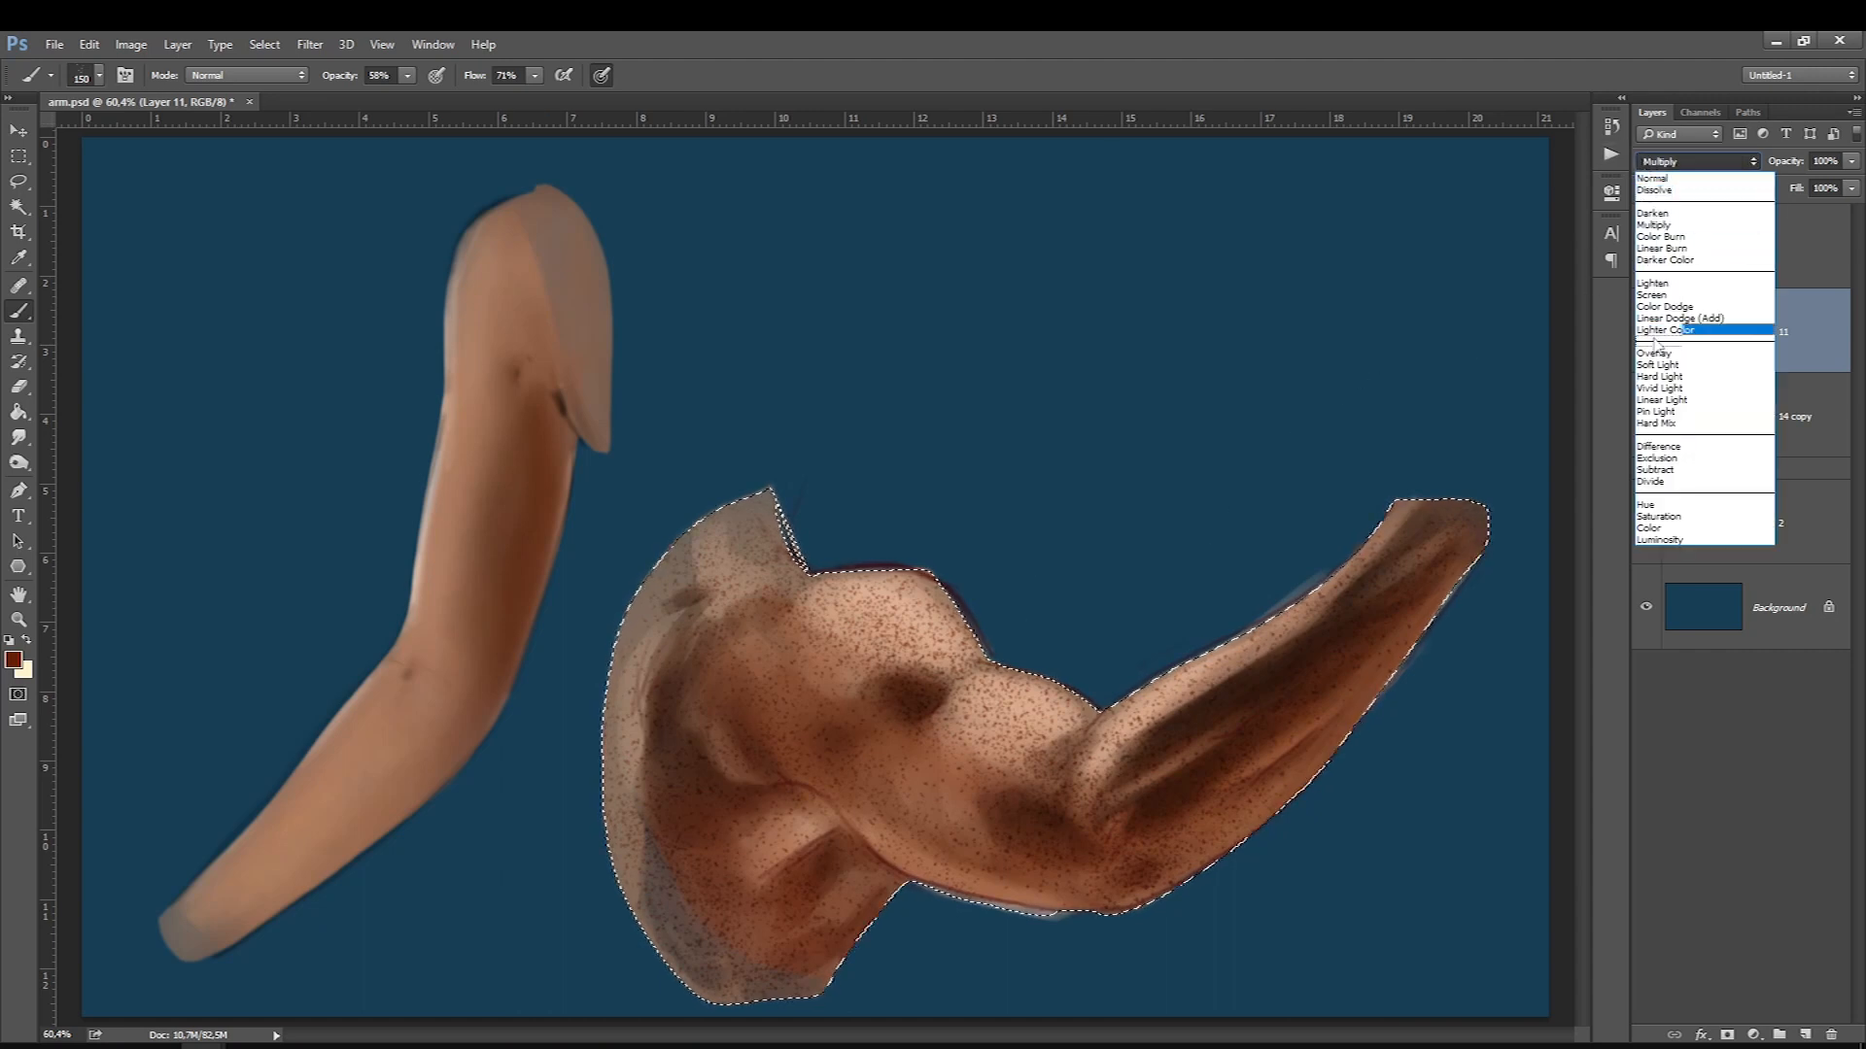
{"action": "left_click", "coordinate": [1657, 364]}
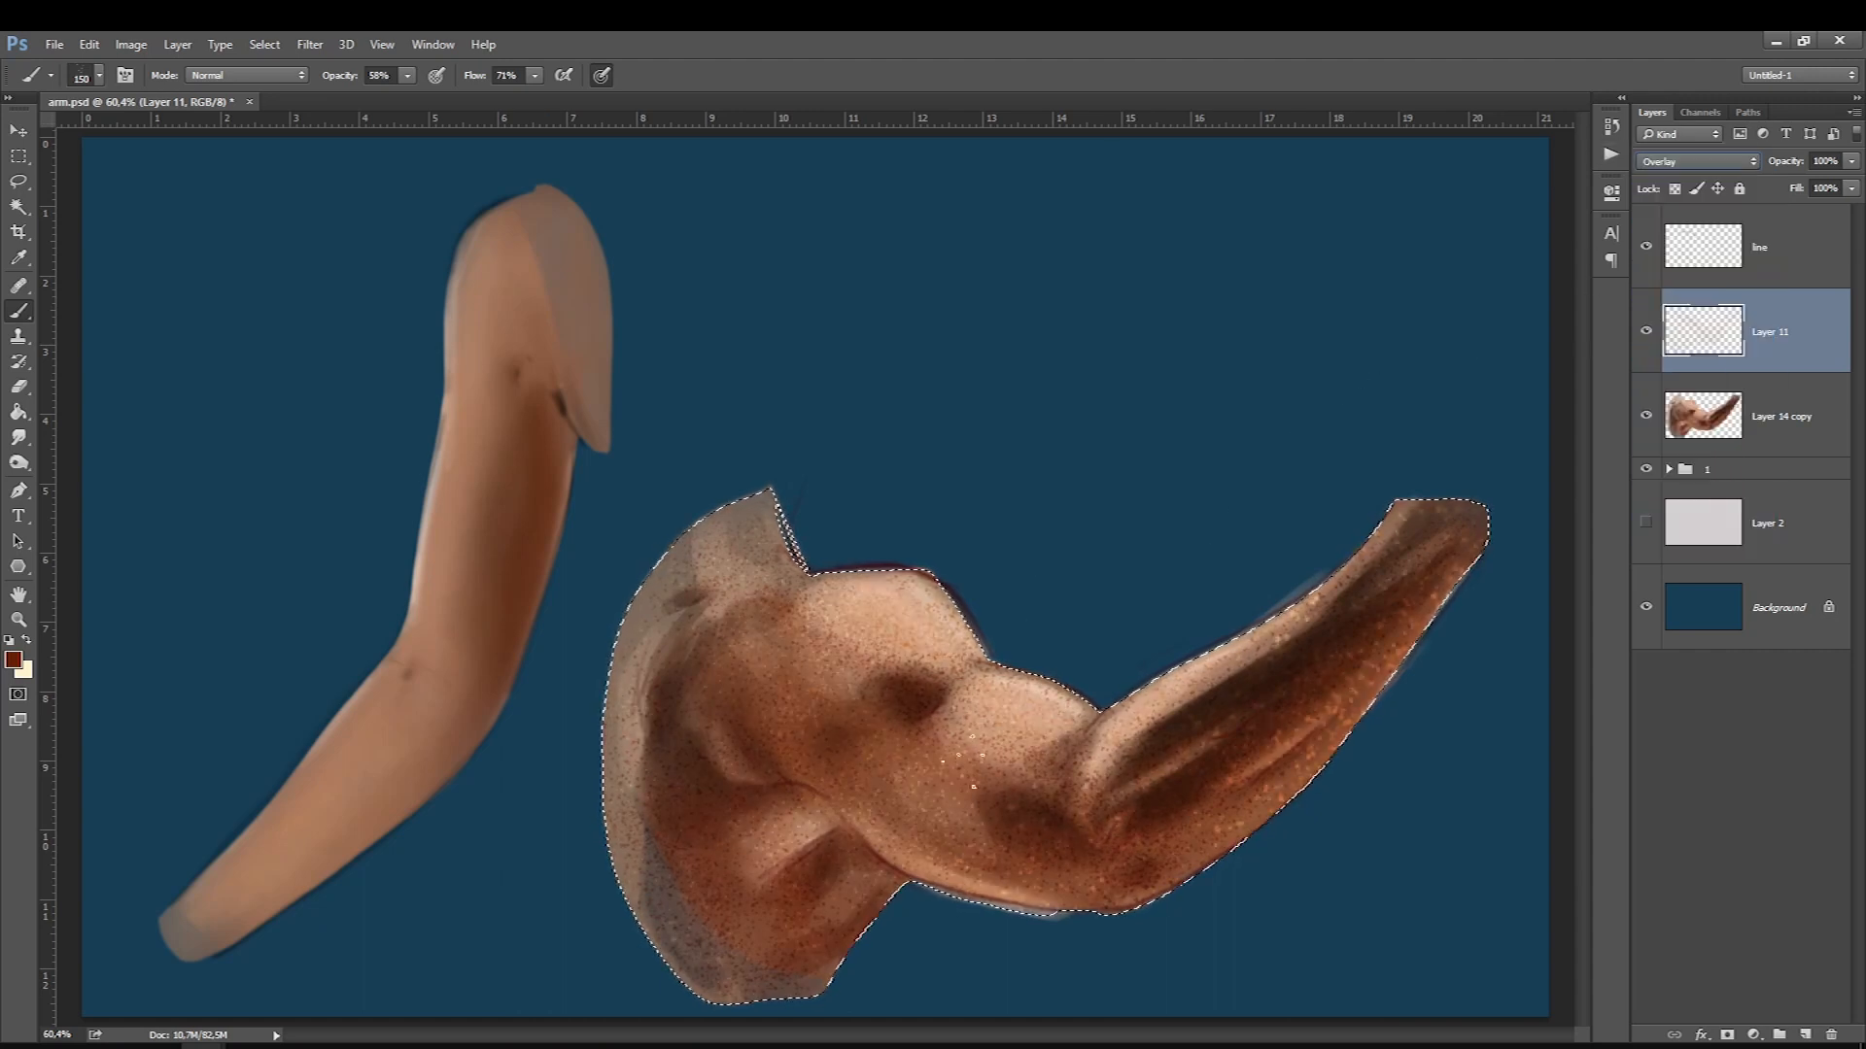
{"action": "key", "text": "Up"}
{"action": "left_click_drag", "start_coordinate": [1851, 161], "coordinate": [1771, 185]}
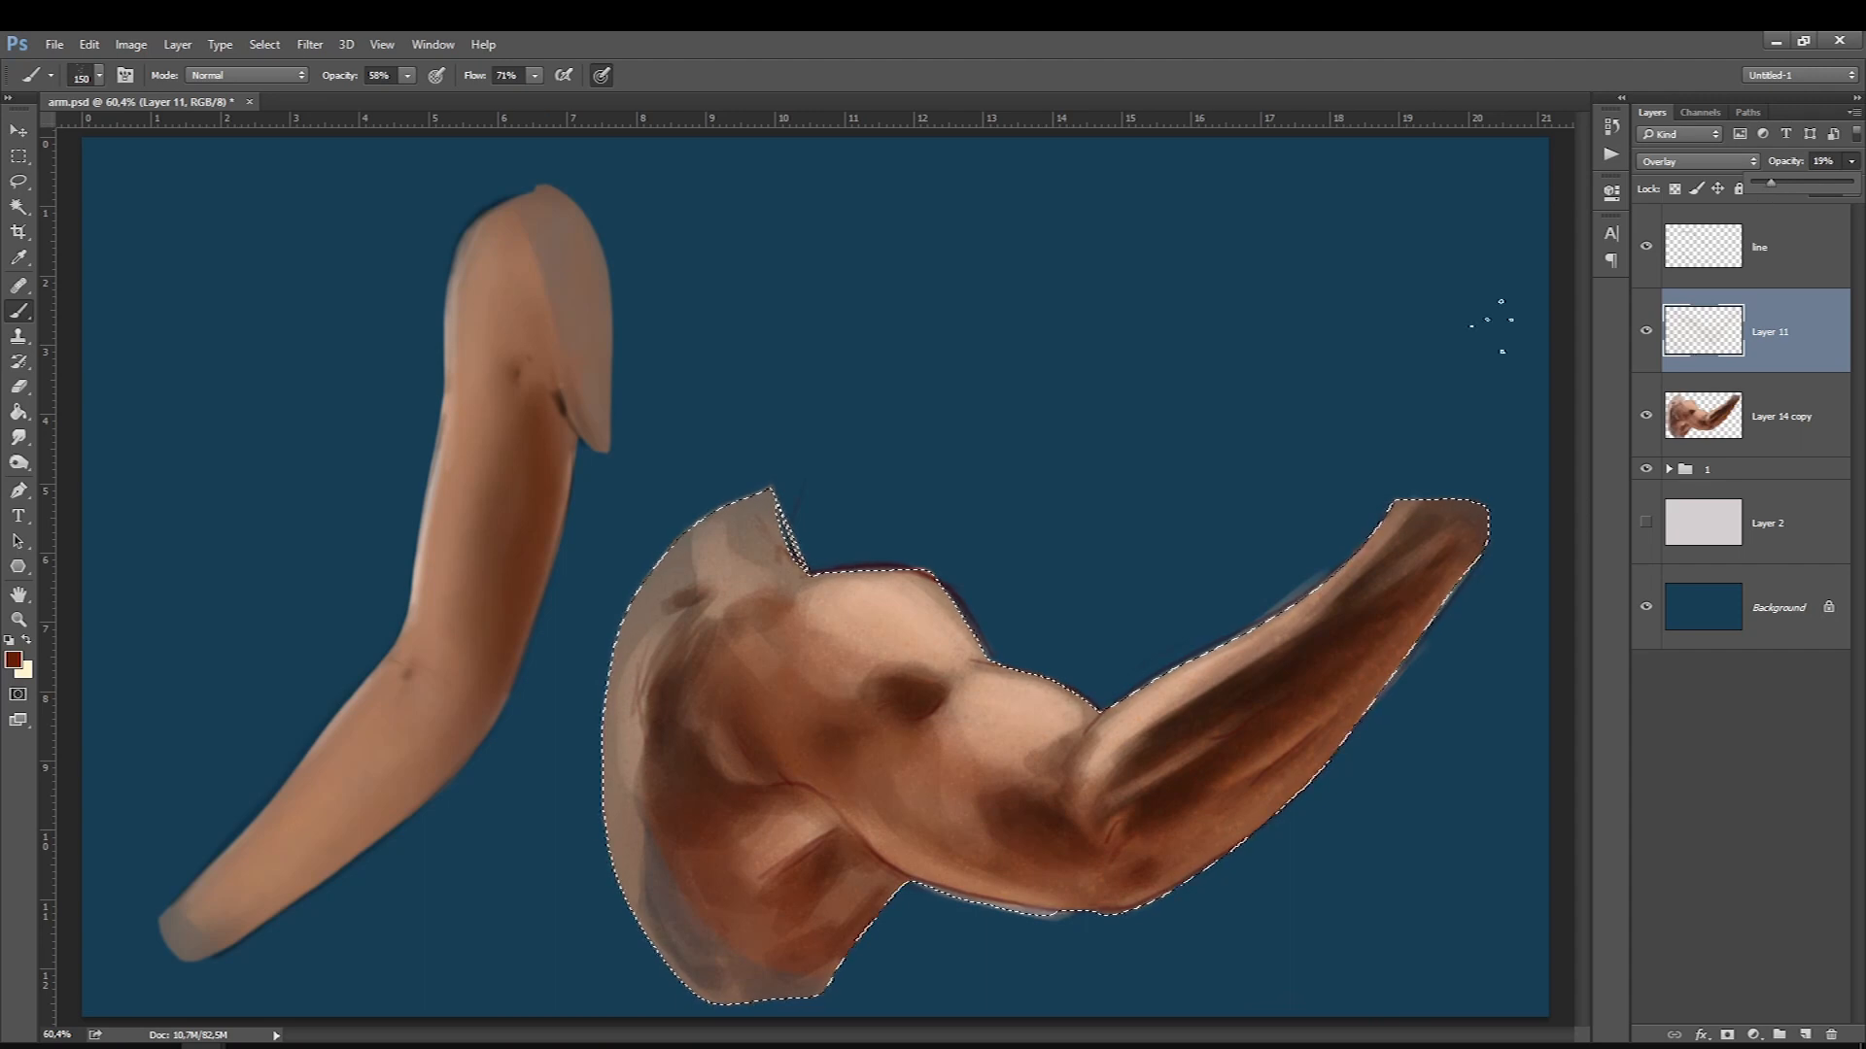
Merge Group 1 into one layer and softly erase the outer edge of the chest with a 45 px eraser.
{"action": "right_click", "coordinate": [1695, 307]}
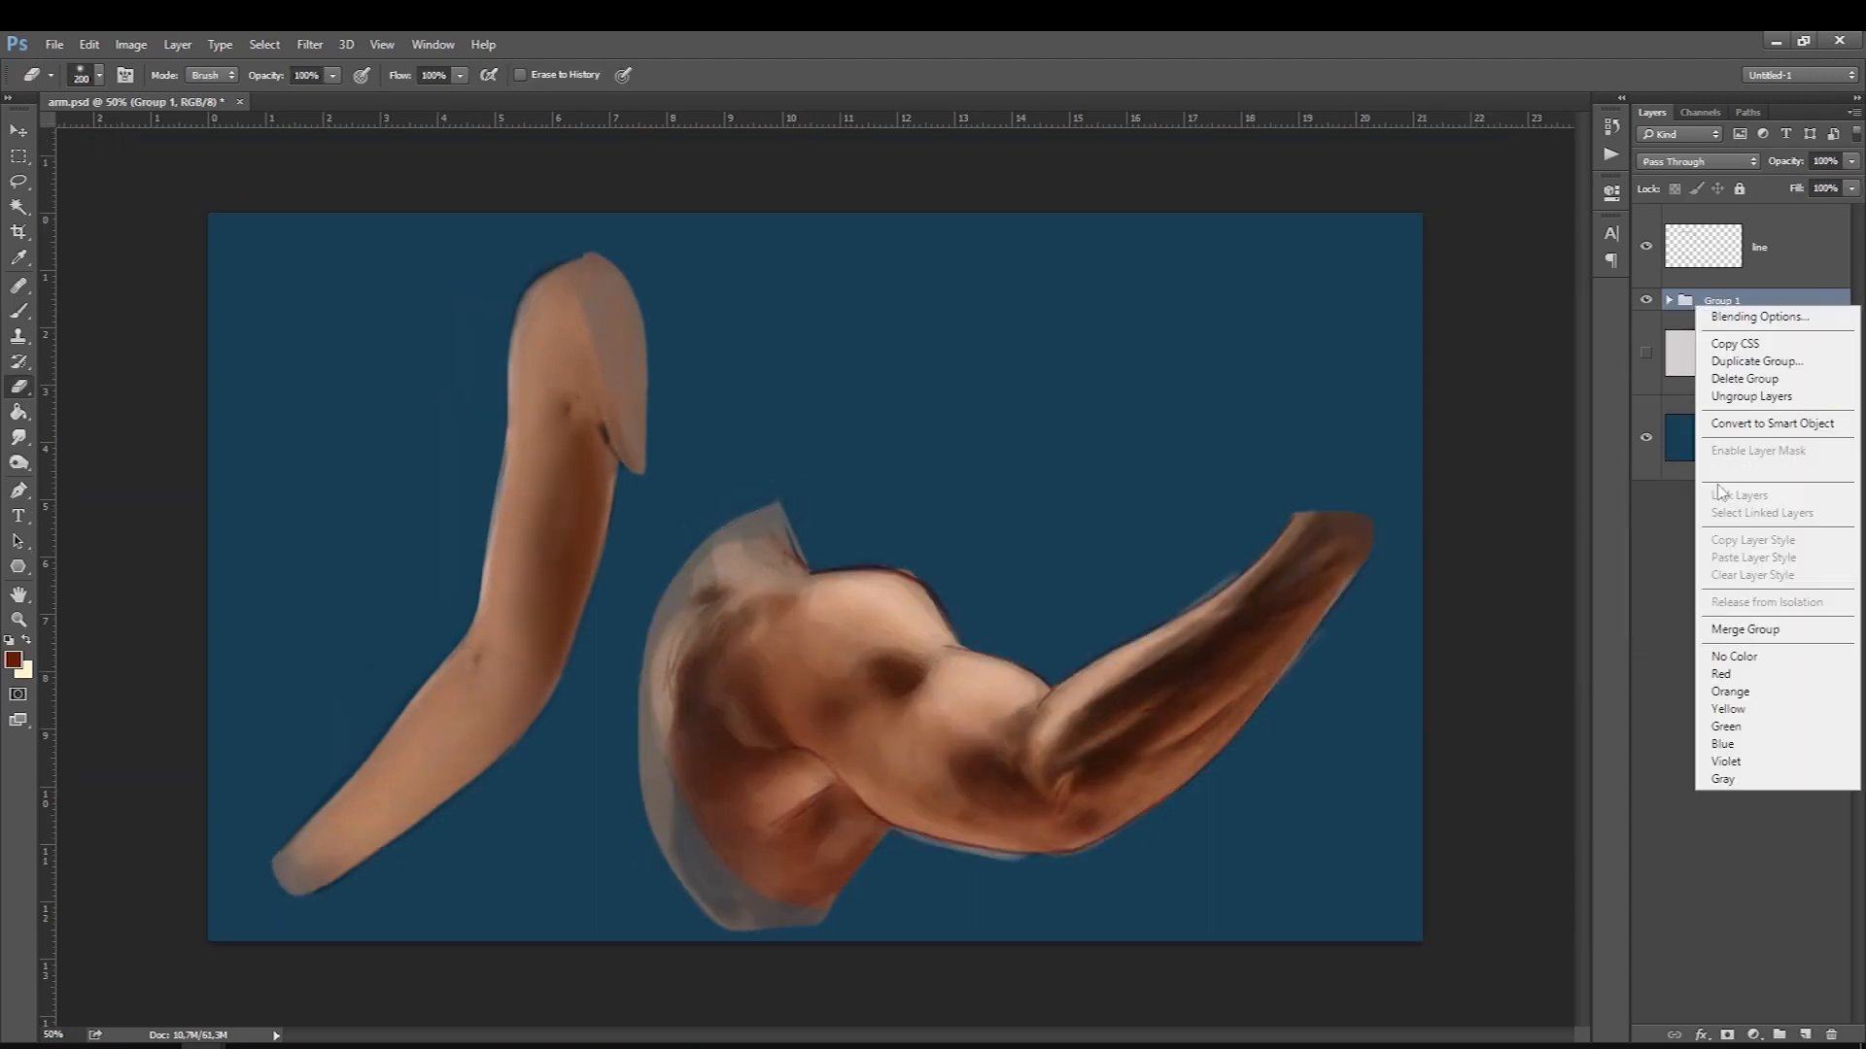
{"action": "left_click", "coordinate": [1740, 633]}
{"action": "key", "text": "bracketleft"}
{"action": "key", "text": "bracketleft"}
{"action": "key", "text": "bracketleft"}
{"action": "key", "text": "bracketleft"}
{"action": "key", "text": "bracketleft"}
{"action": "key", "text": "bracketleft"}
{"action": "mouse_move", "coordinate": [732, 933]}
{"action": "left_mouse_down"}
{"action": "mouse_move", "coordinate": [664, 874]}
{"action": "mouse_move", "coordinate": [632, 700]}
{"action": "mouse_move", "coordinate": [682, 571]}
{"action": "mouse_move", "coordinate": [792, 465]}
{"action": "left_mouse_up"}
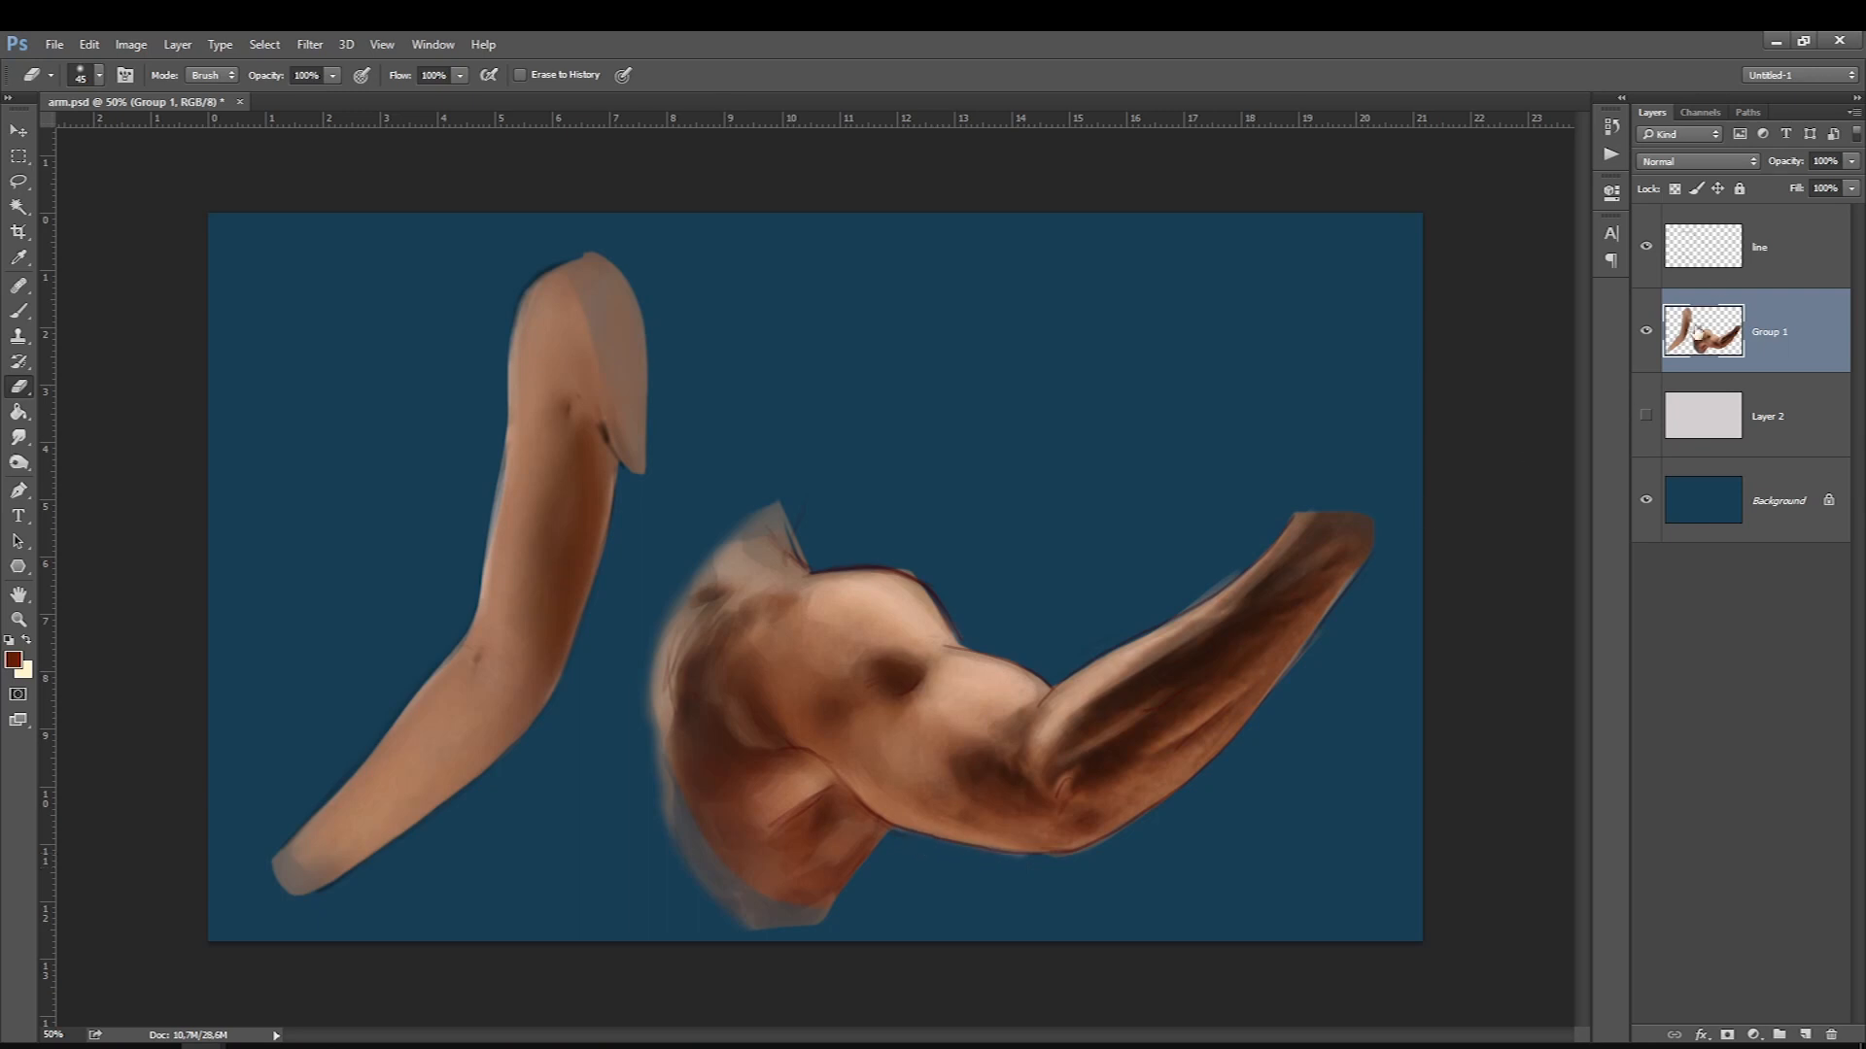
Smudge the line layer's outlines around the bent arm and chest at 20% strength with a 300 to 400 px brush.
{"action": "left_click", "coordinate": [1702, 247]}
{"action": "left_click", "coordinate": [19, 438]}
{"action": "mouse_move", "coordinate": [802, 549]}
{"action": "left_mouse_down"}
{"action": "mouse_move", "coordinate": [852, 586]}
{"action": "mouse_move", "coordinate": [922, 592]}
{"action": "mouse_move", "coordinate": [1006, 675]}
{"action": "left_mouse_up"}
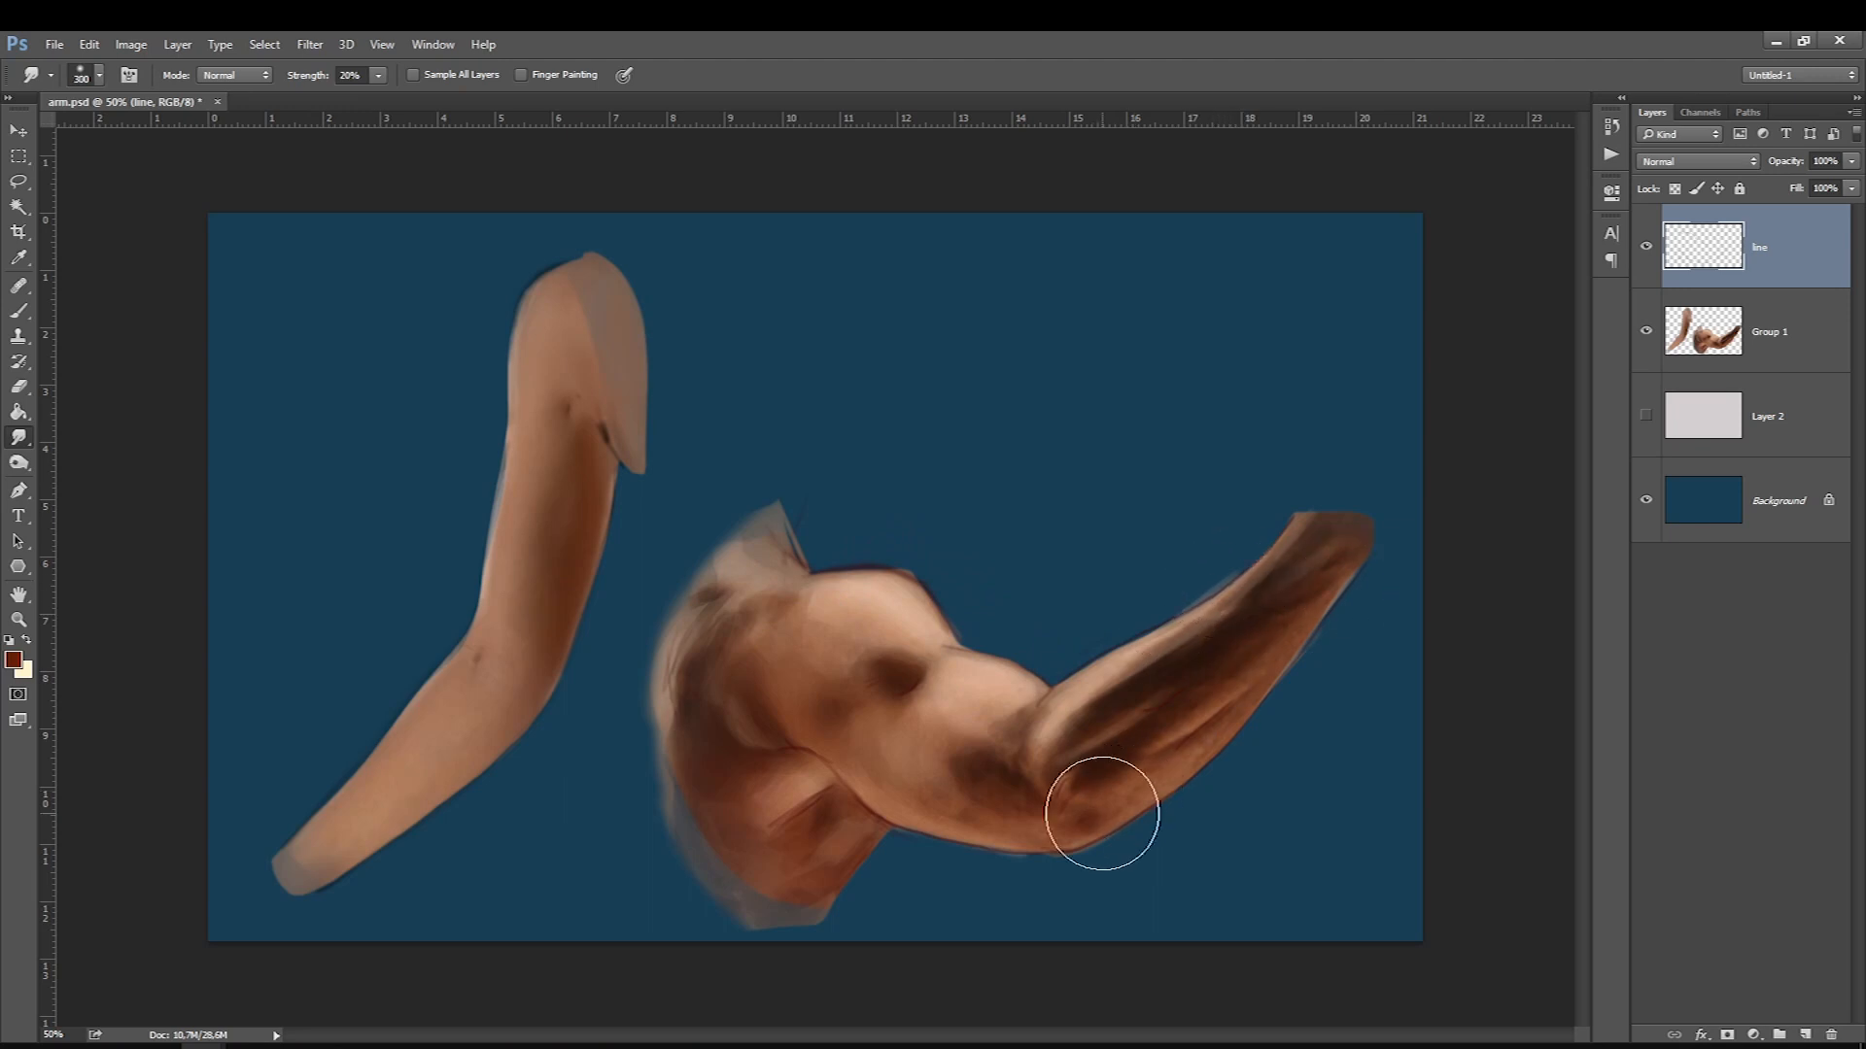
{"action": "key", "text": "bracketright"}
{"action": "mouse_move", "coordinate": [982, 836]}
{"action": "left_mouse_down"}
{"action": "mouse_move", "coordinate": [895, 832]}
{"action": "mouse_move", "coordinate": [837, 793]}
{"action": "mouse_move", "coordinate": [771, 812]}
{"action": "mouse_move", "coordinate": [765, 769]}
{"action": "mouse_move", "coordinate": [652, 670]}
{"action": "left_mouse_up"}
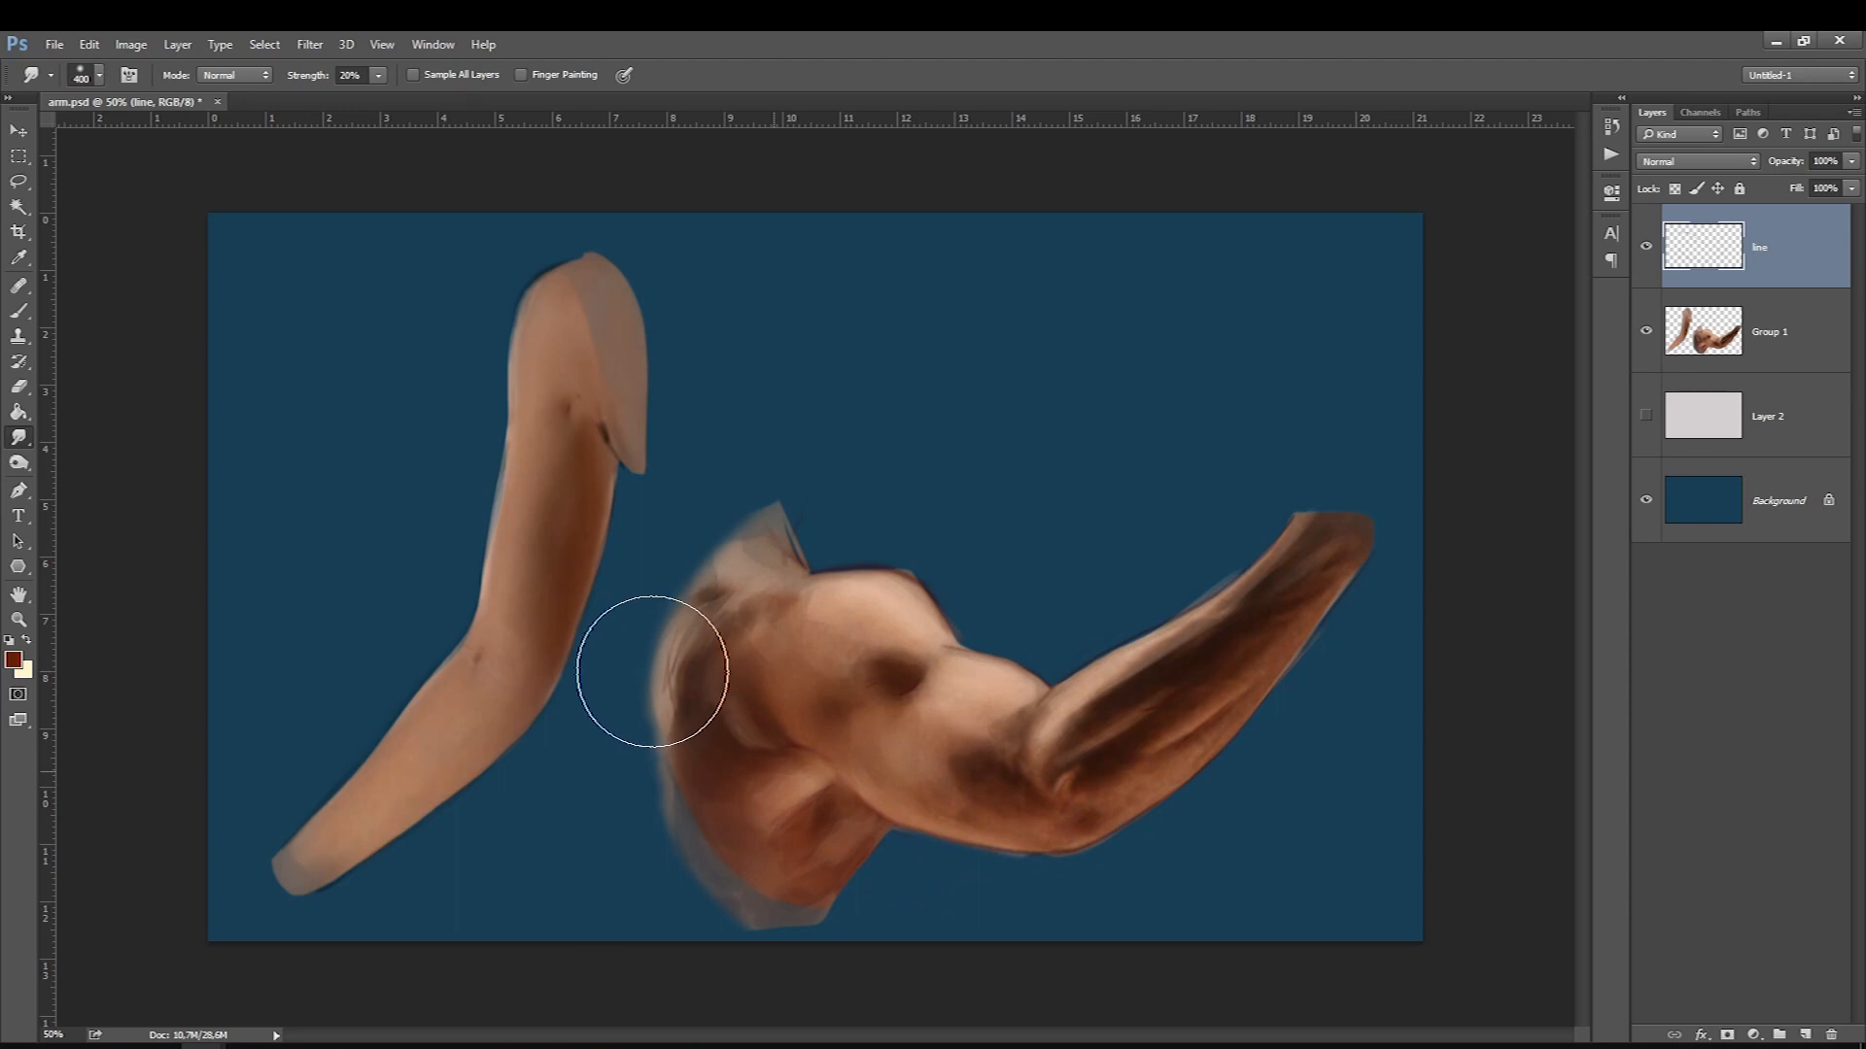